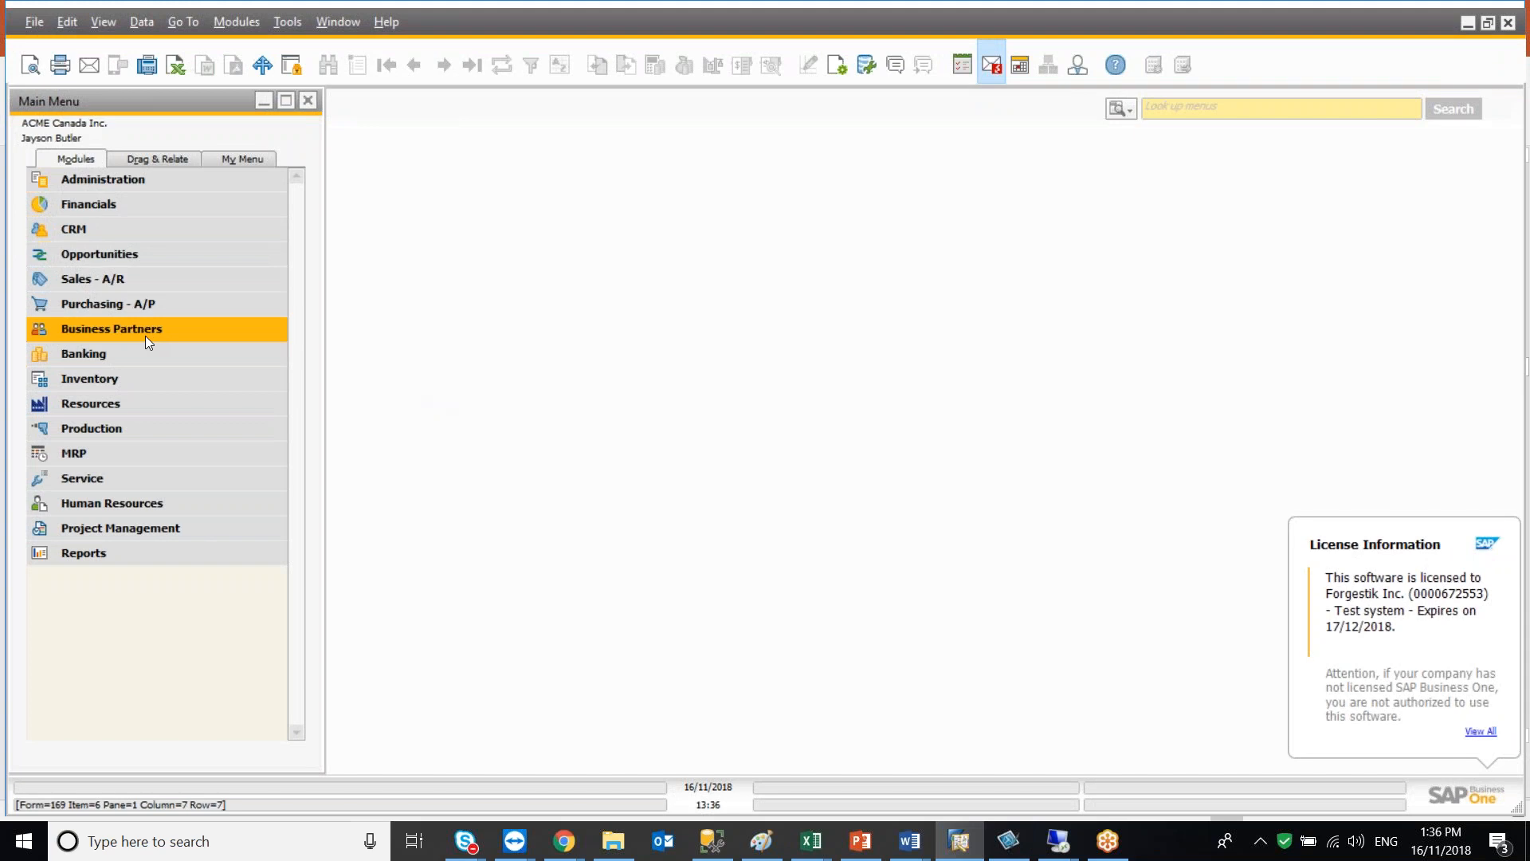
Open Business Partner Master Data and browse to a business partner record to view its name field
left_click(145, 336)
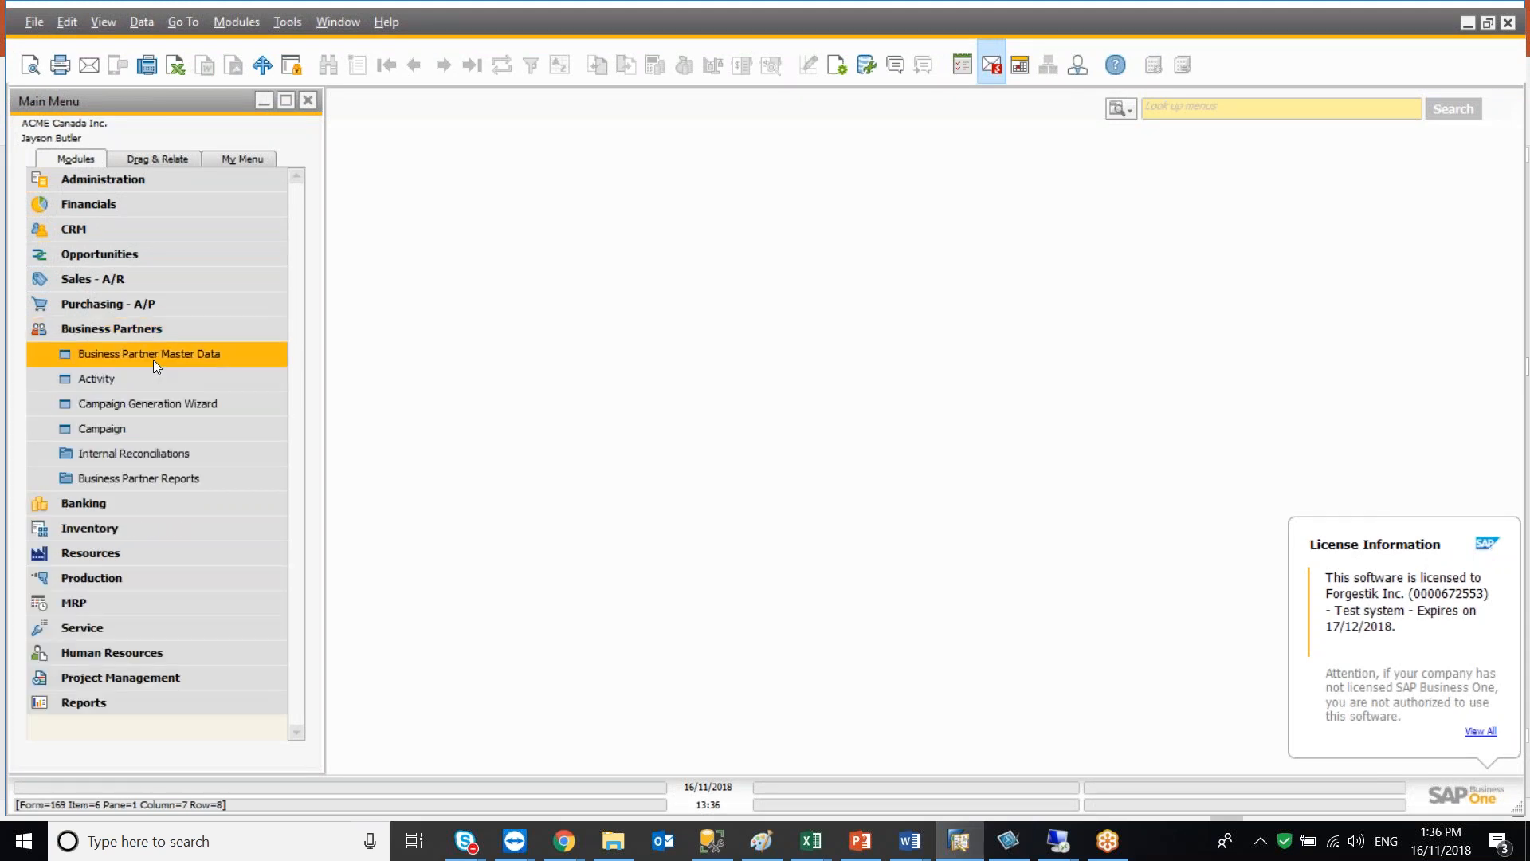
left_click(153, 360)
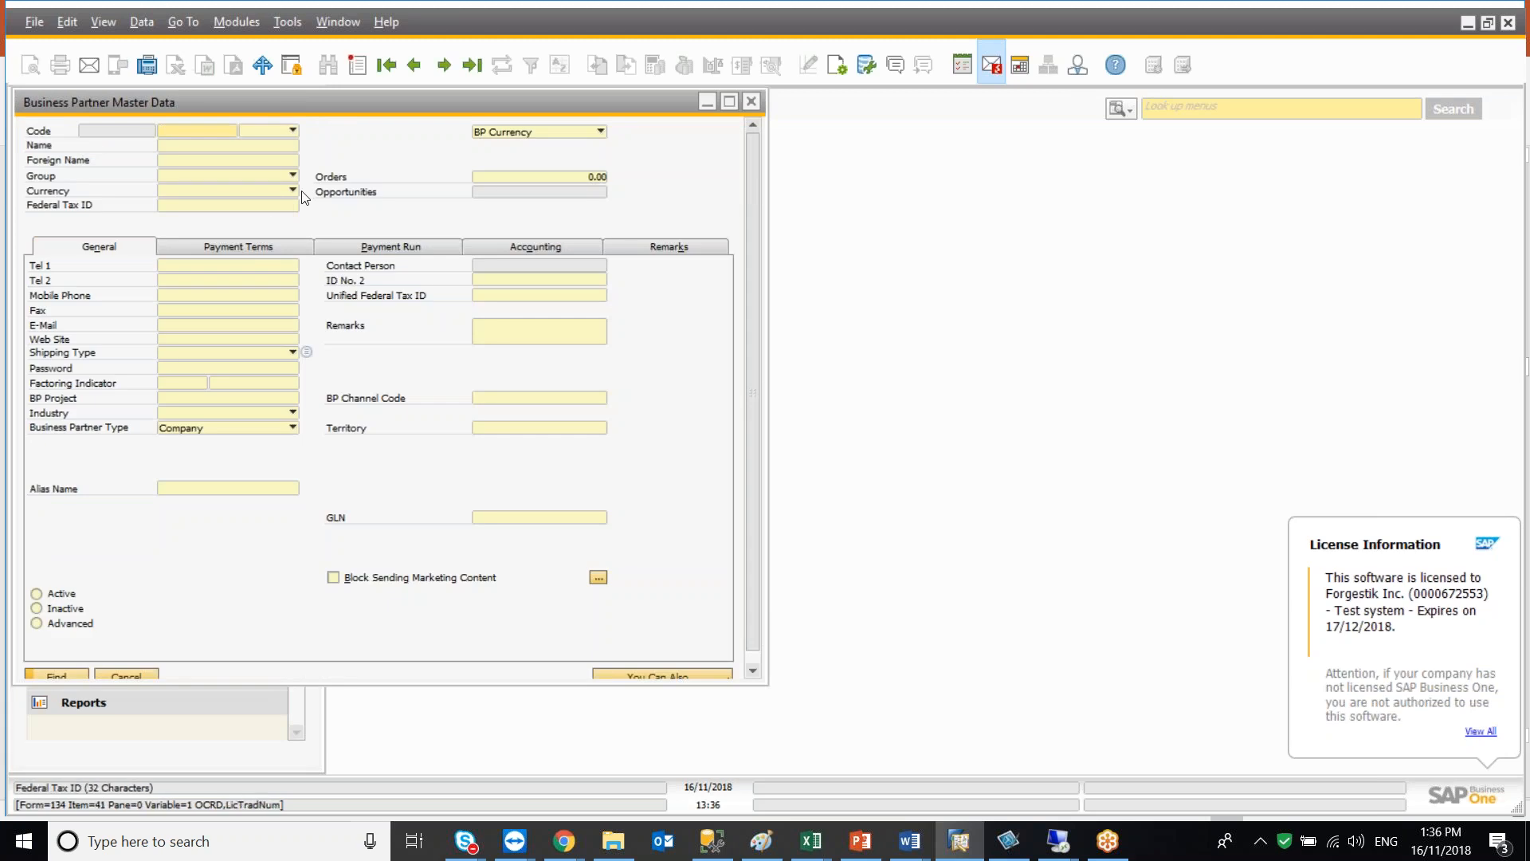
left_click(444, 66)
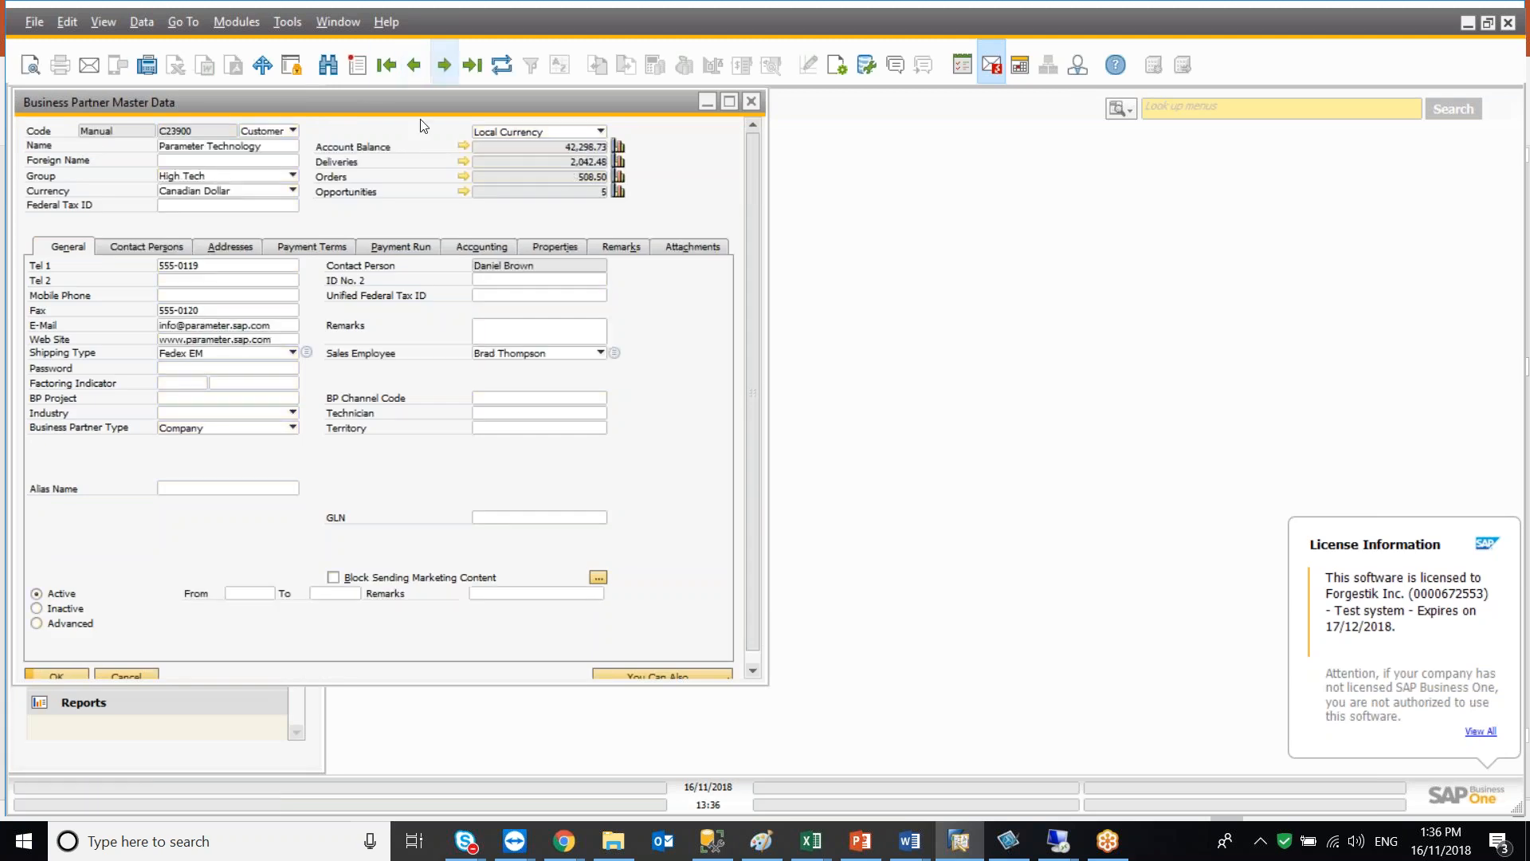
left_click(202, 143)
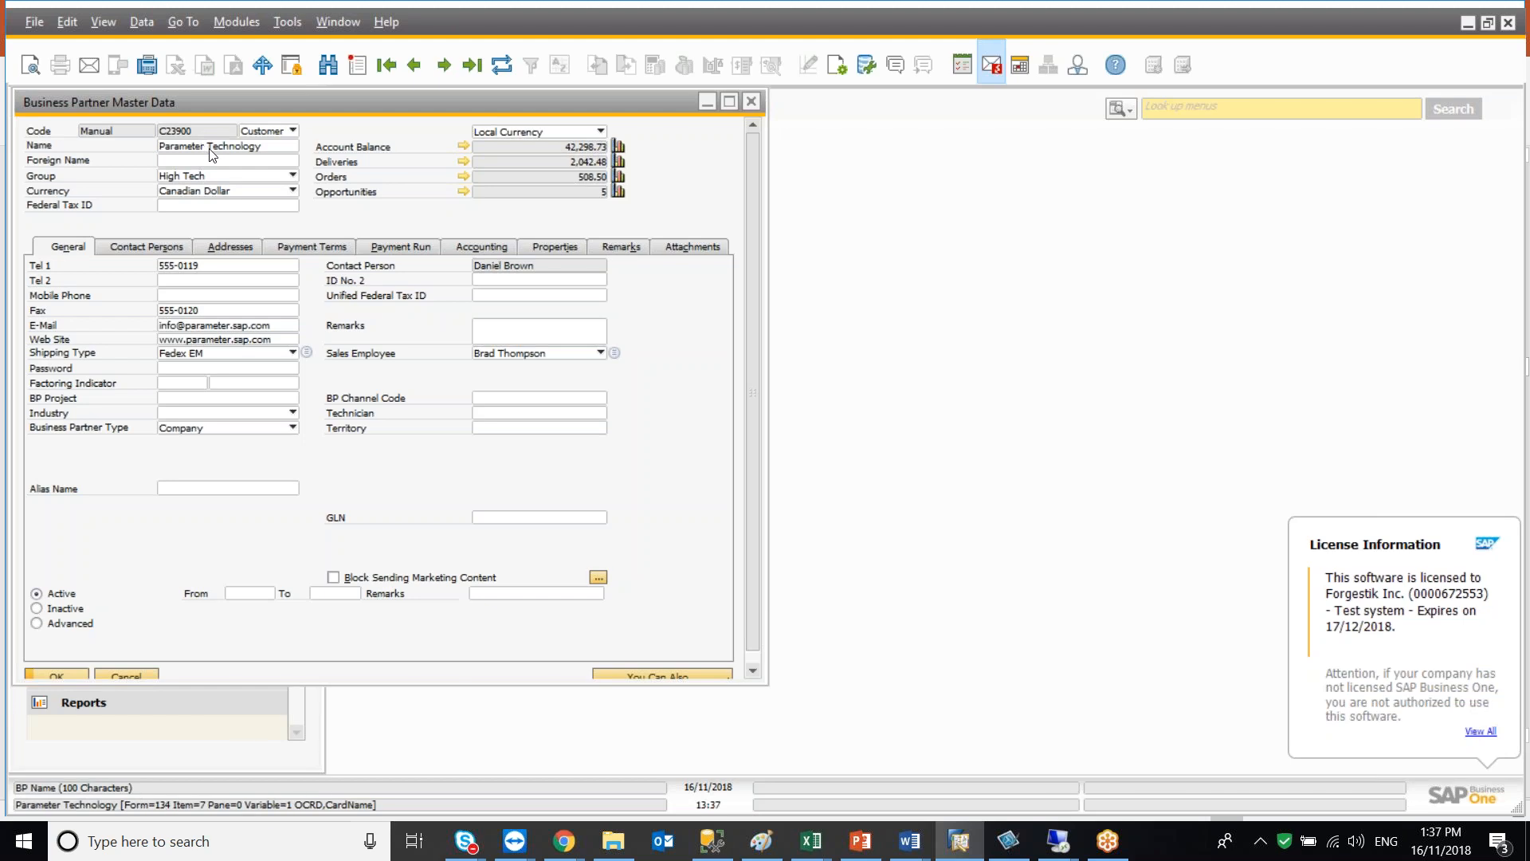
Open the Query Generator and choose the OCRD business partner table as the query source
left_click(290, 22)
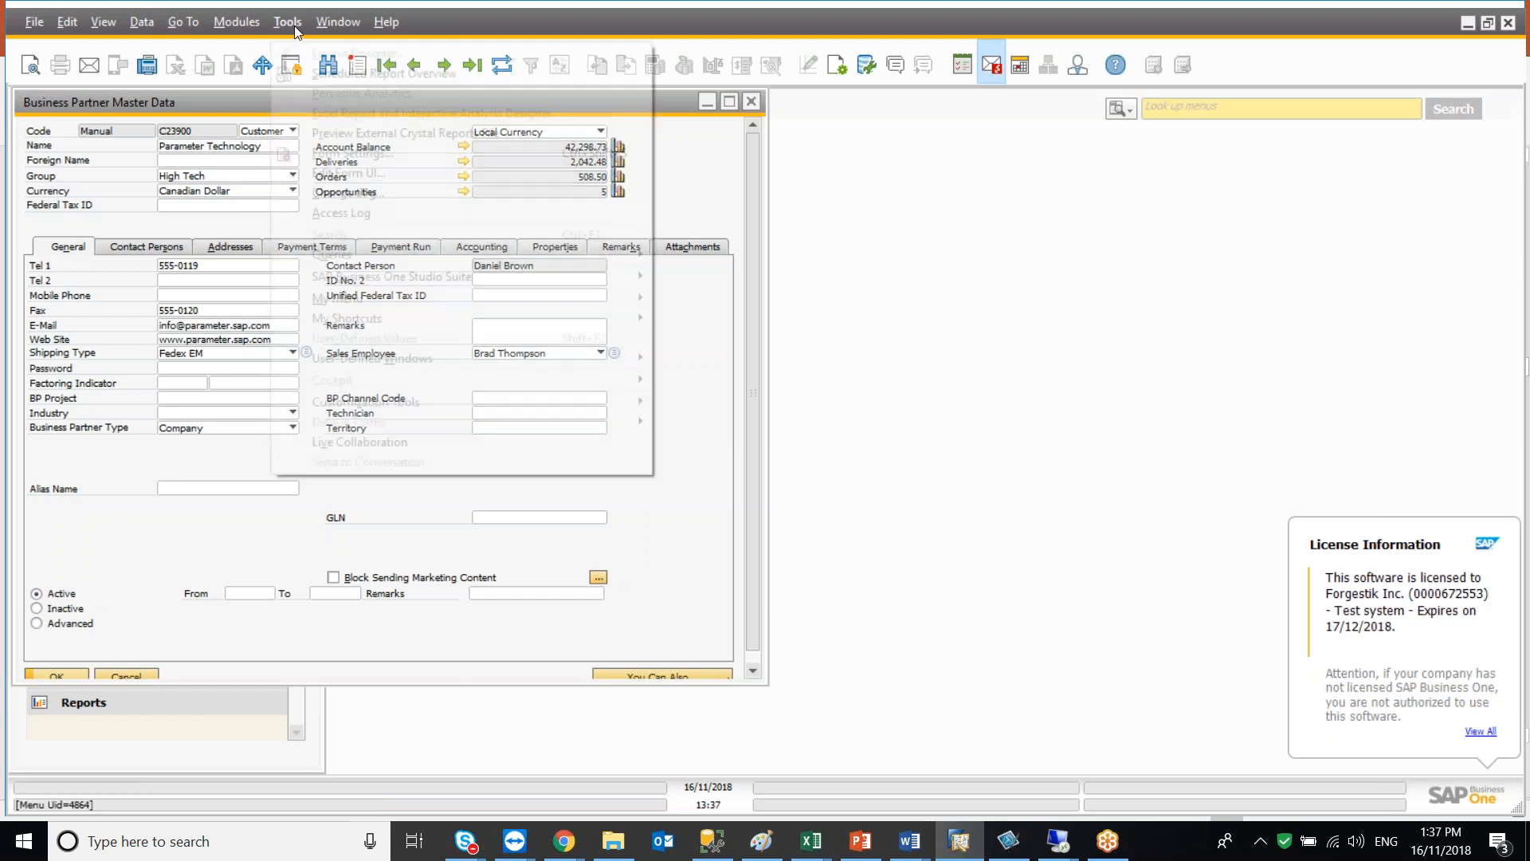
mouse_move(590, 255)
left_click(690, 276)
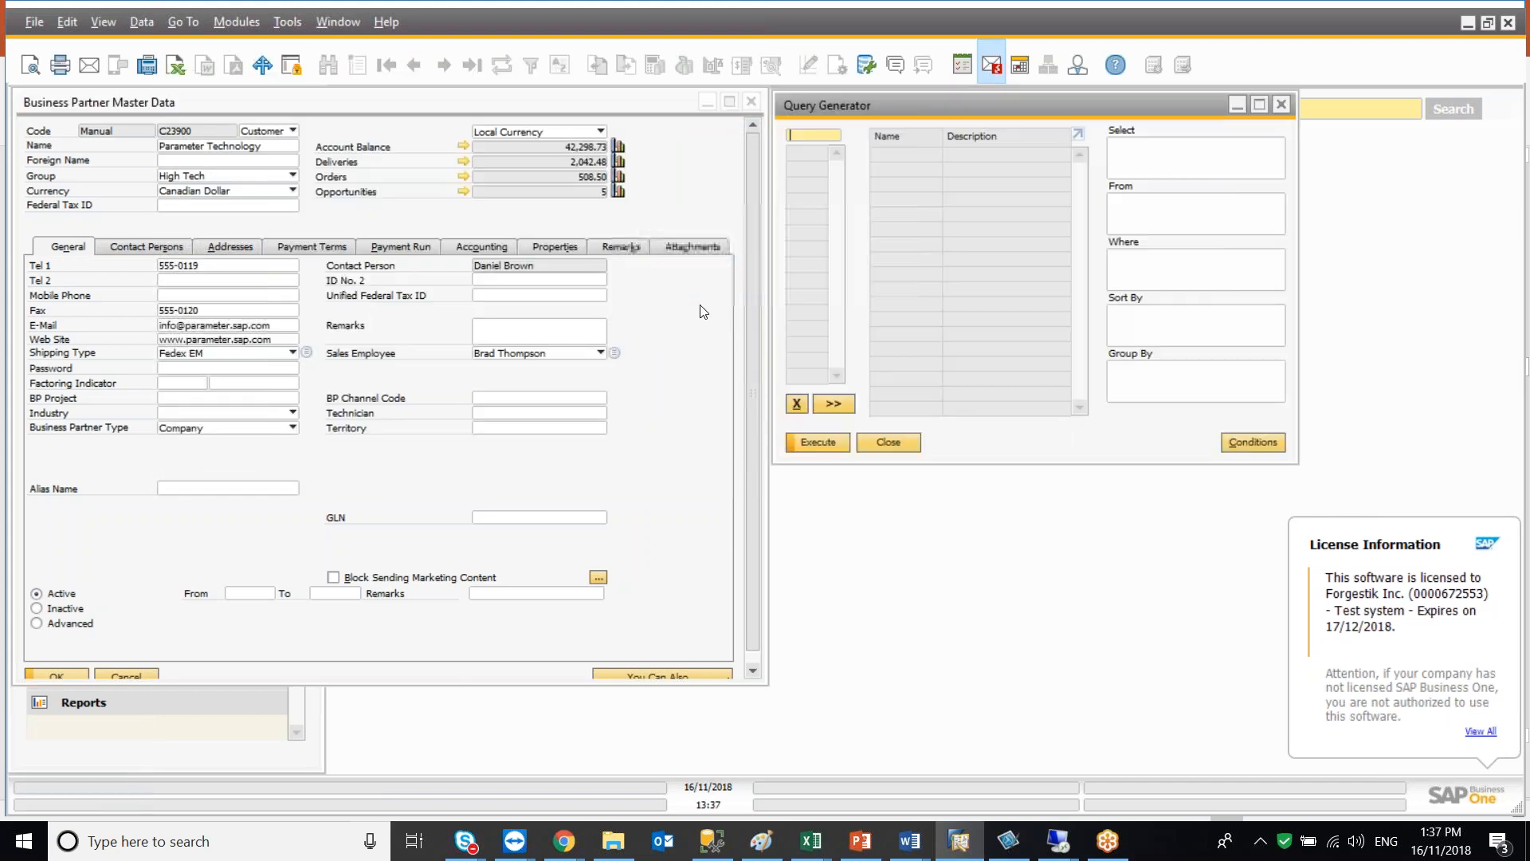
type("OCRD")
key("Tab")
left_click(1113, 172)
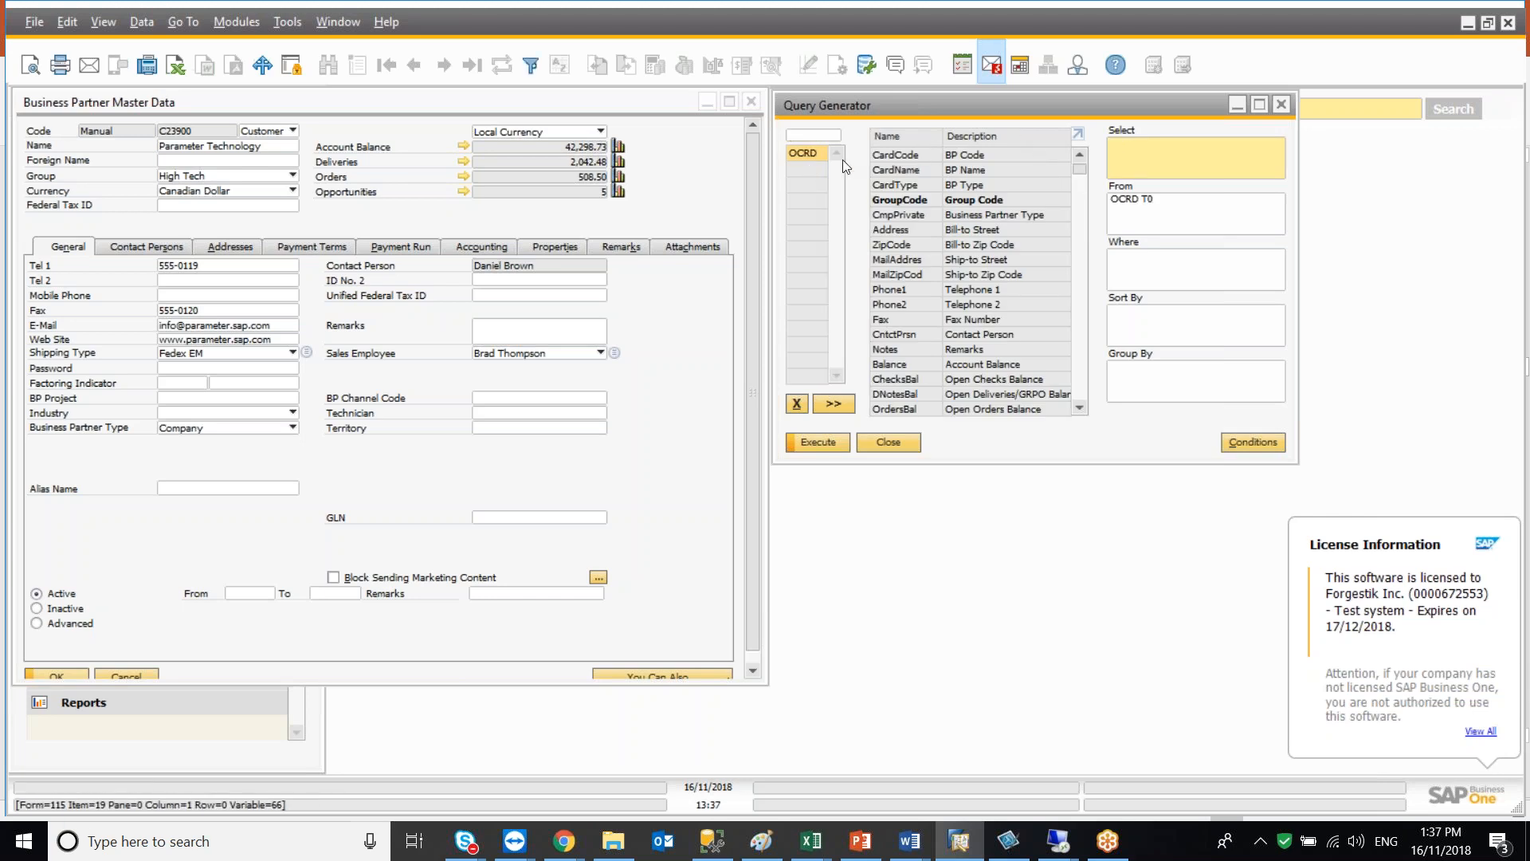
Add the CardCode and CardName fields to the query and execute it
double_click(883, 154)
double_click(888, 170)
left_click(832, 443)
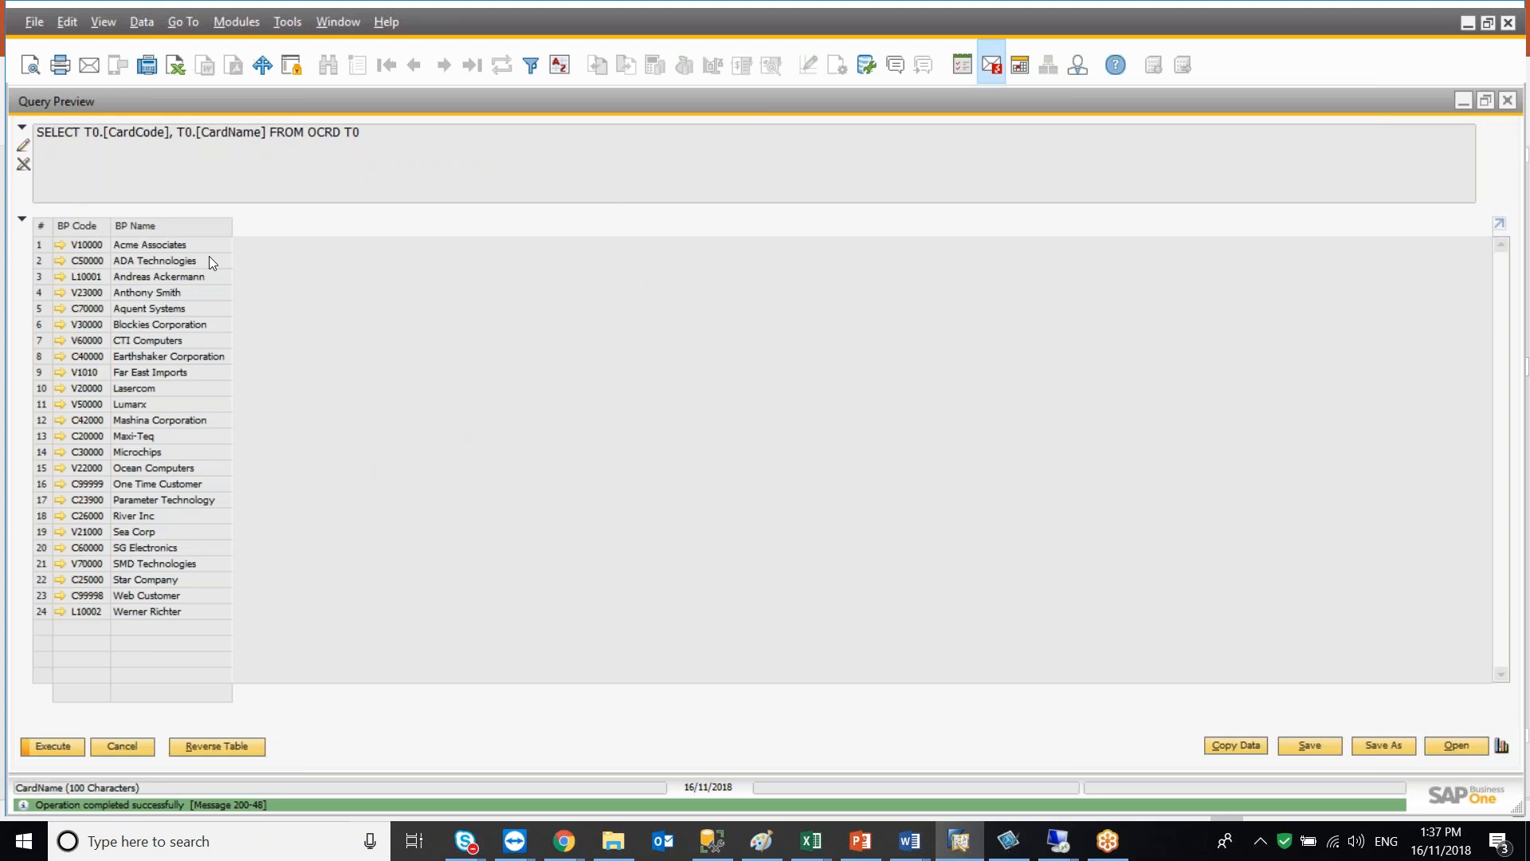
Edit the SQL text to append T0.[CardType] to the SELECT list and execute the query
left_click(122, 746)
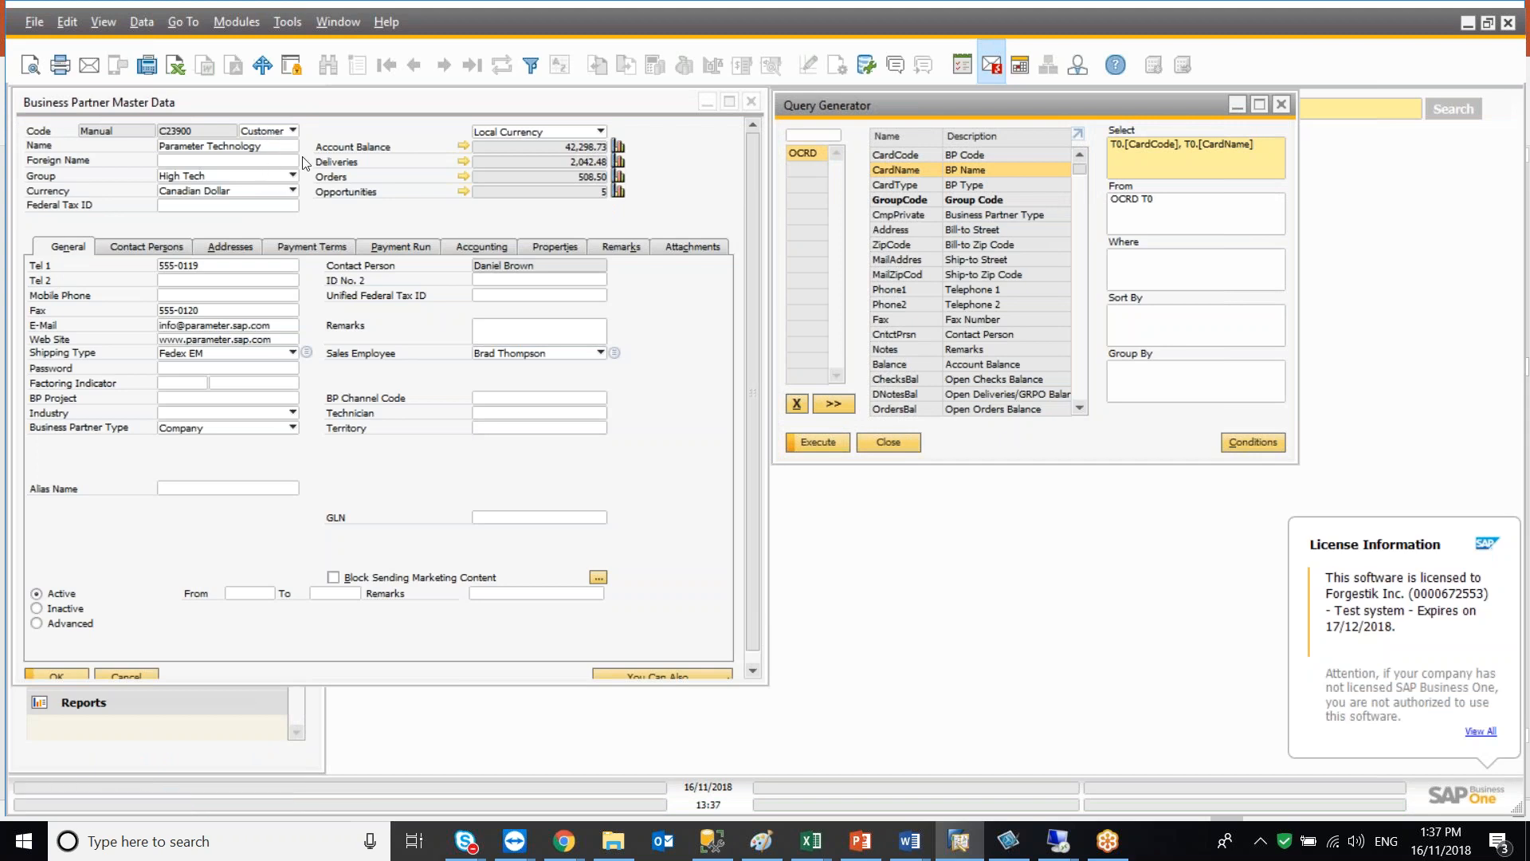
left_click(809, 444)
left_click(24, 145)
left_click(267, 136)
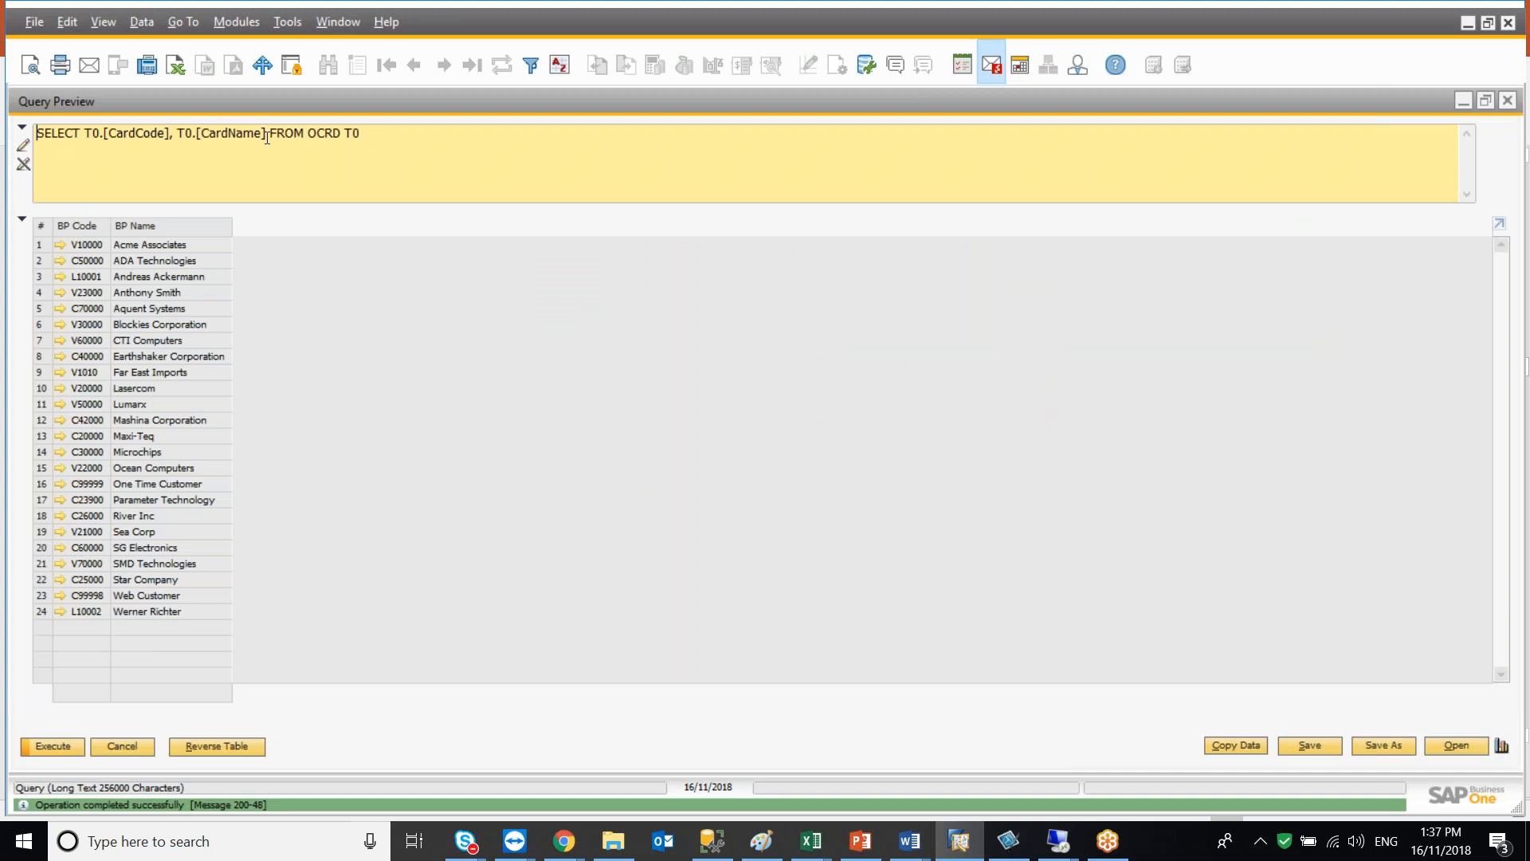
type(", T0.[CardType")
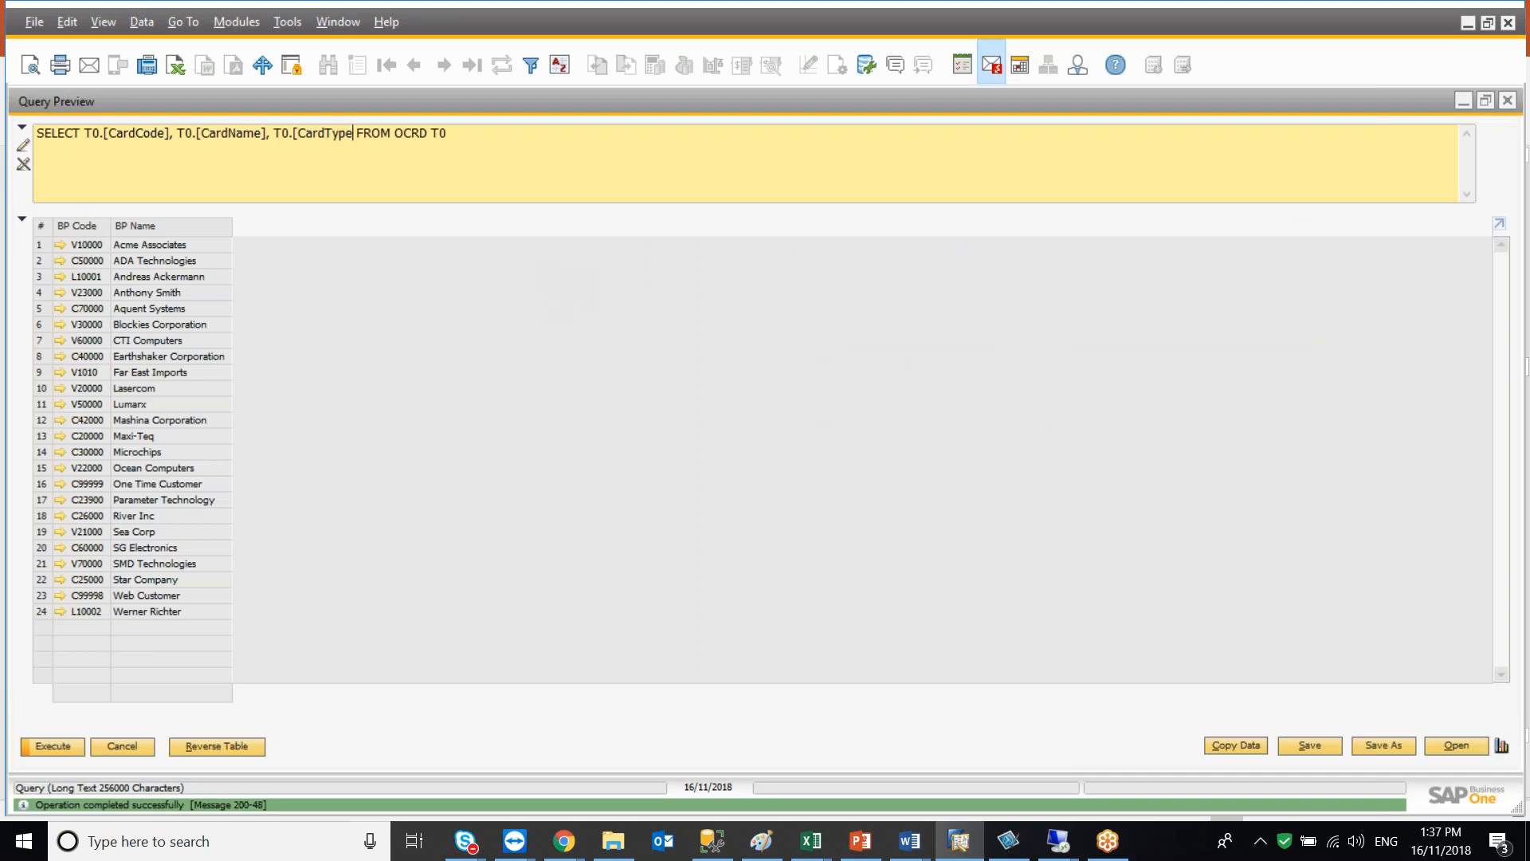
type("]")
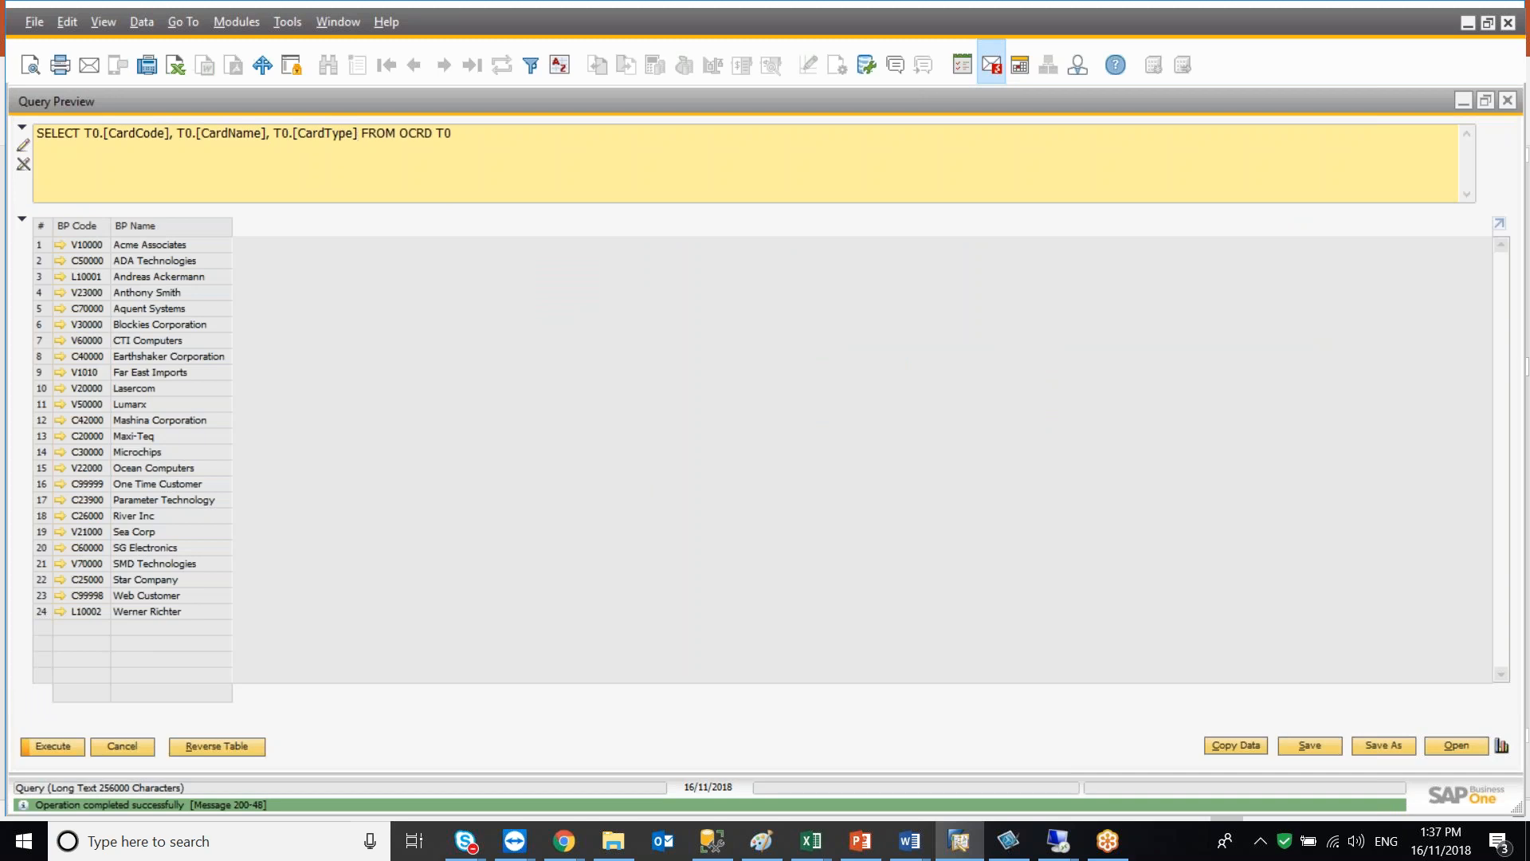
left_click(54, 747)
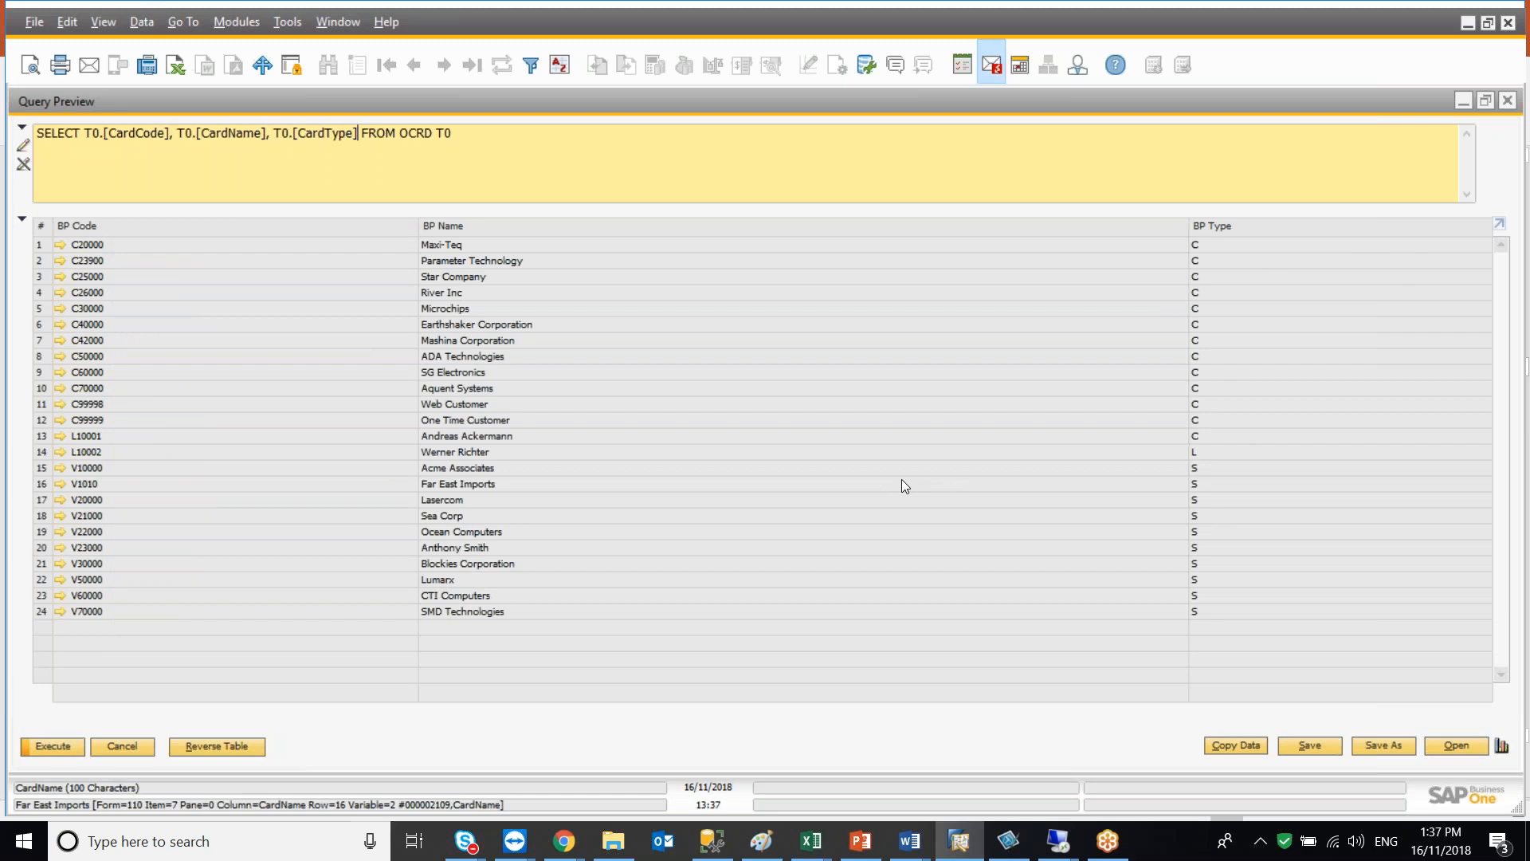
Add the CardType field in the Query Generator and execute the query
key("Escape")
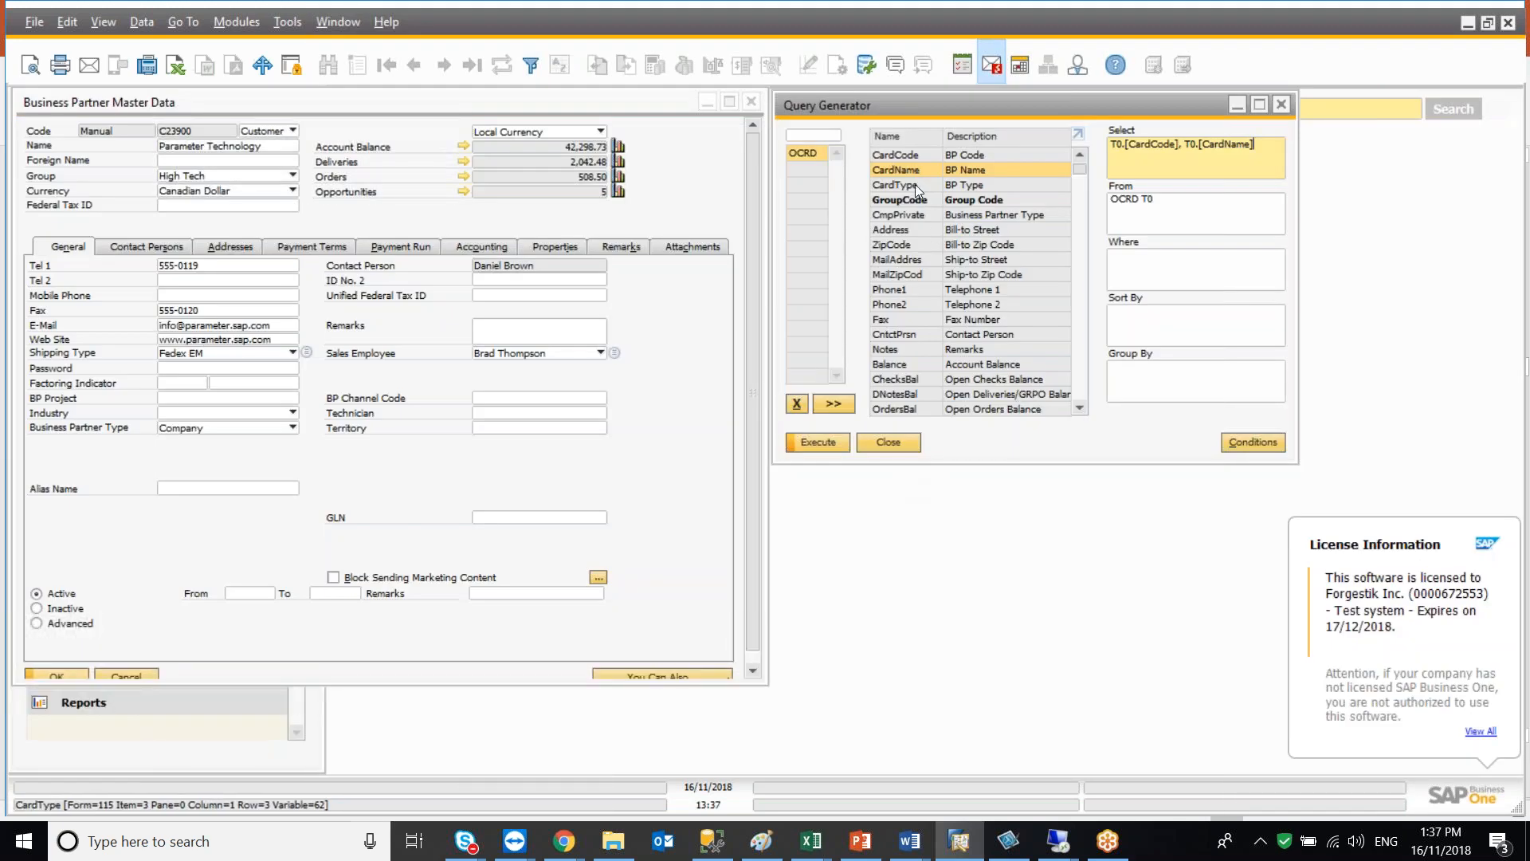
left_click(915, 186)
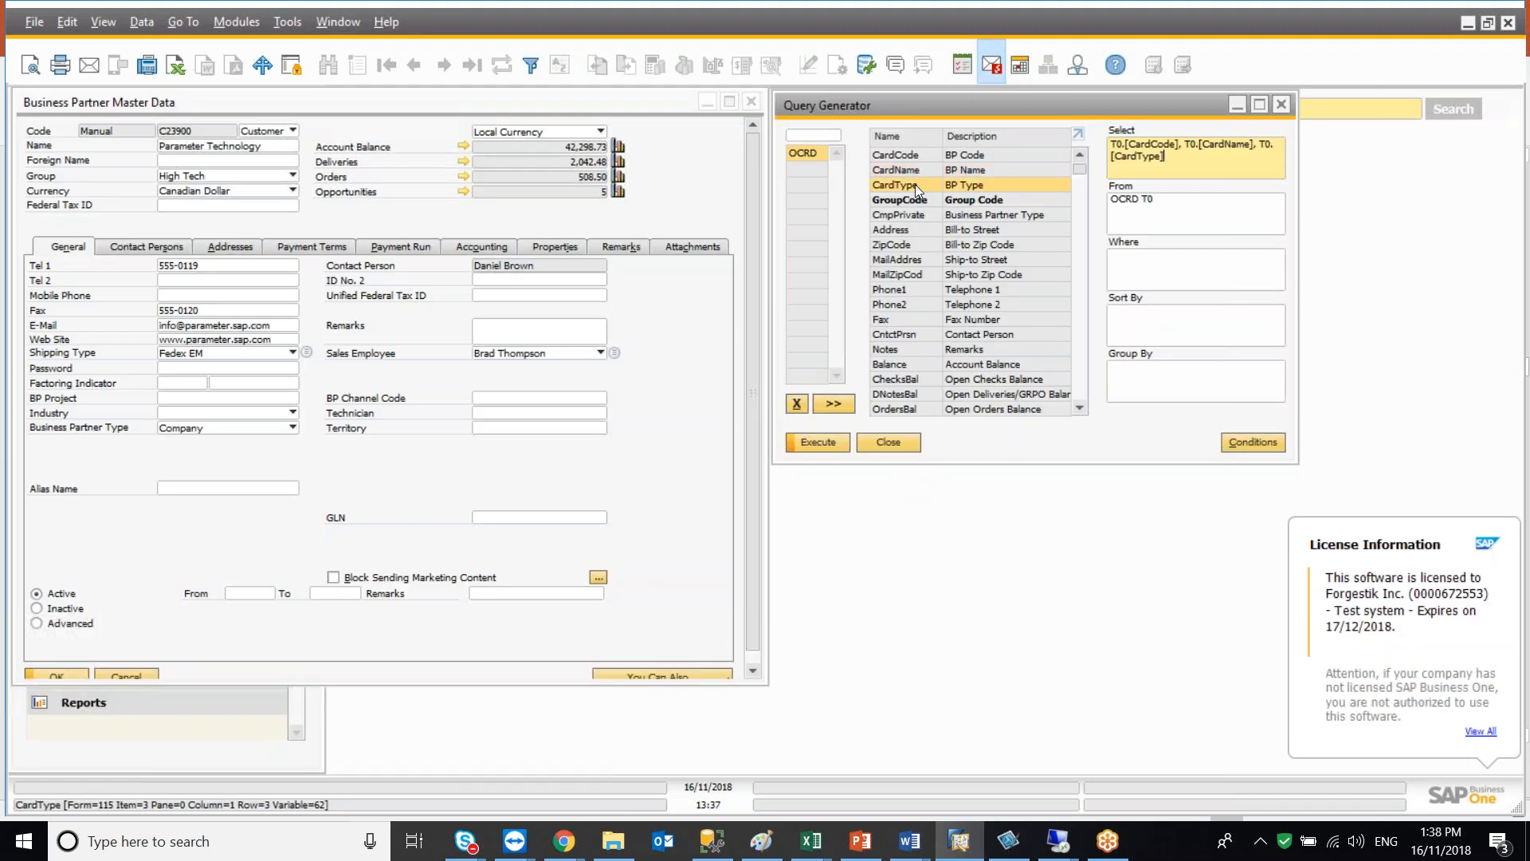
left_click(829, 444)
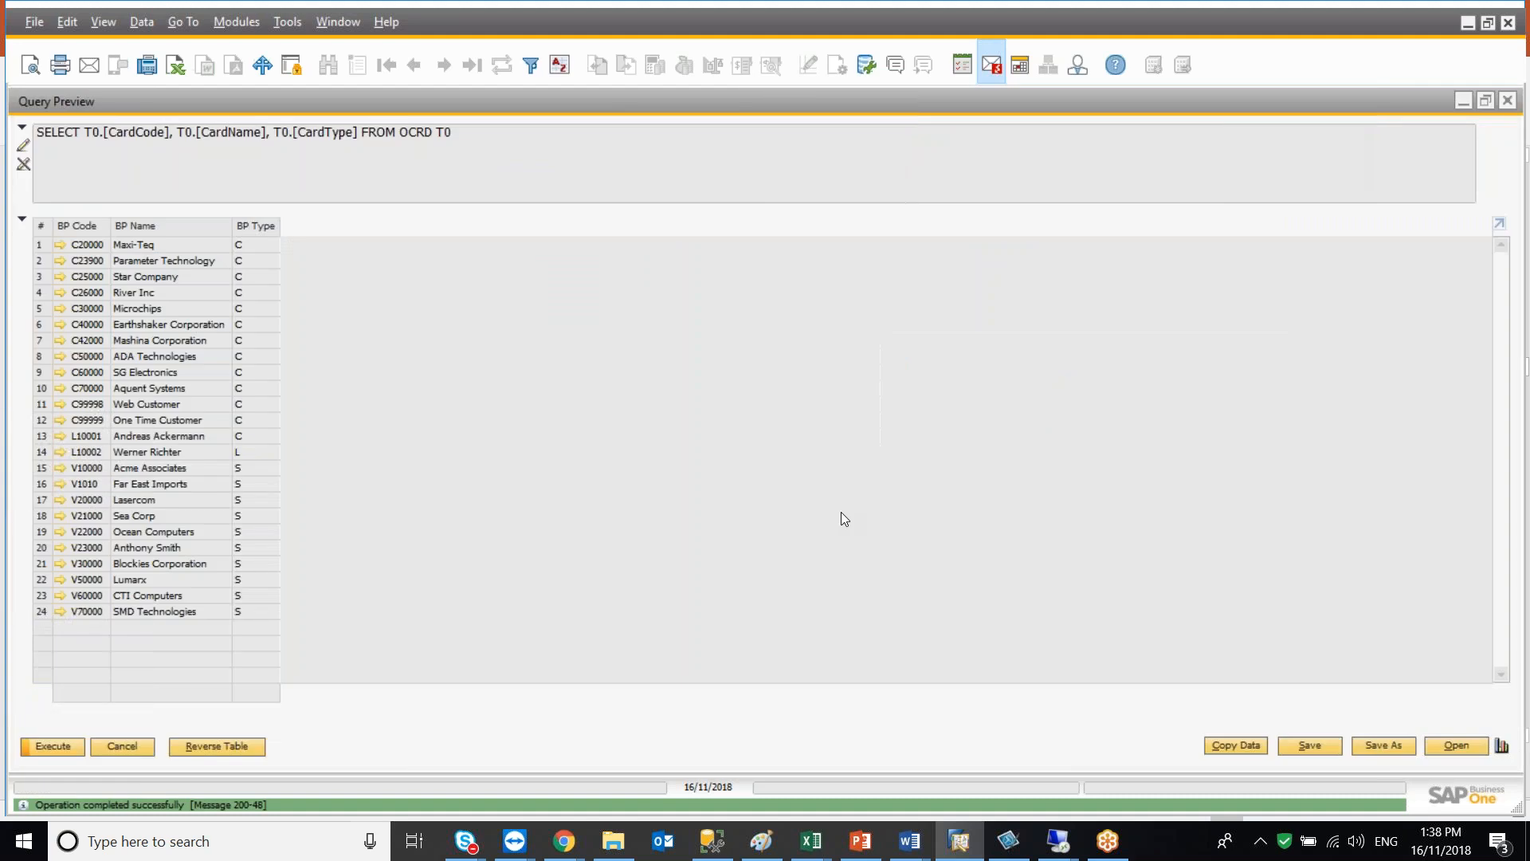
Find the SlpCode sales employee code field in the OCRD field list, add it, and execute the query
key("Escape")
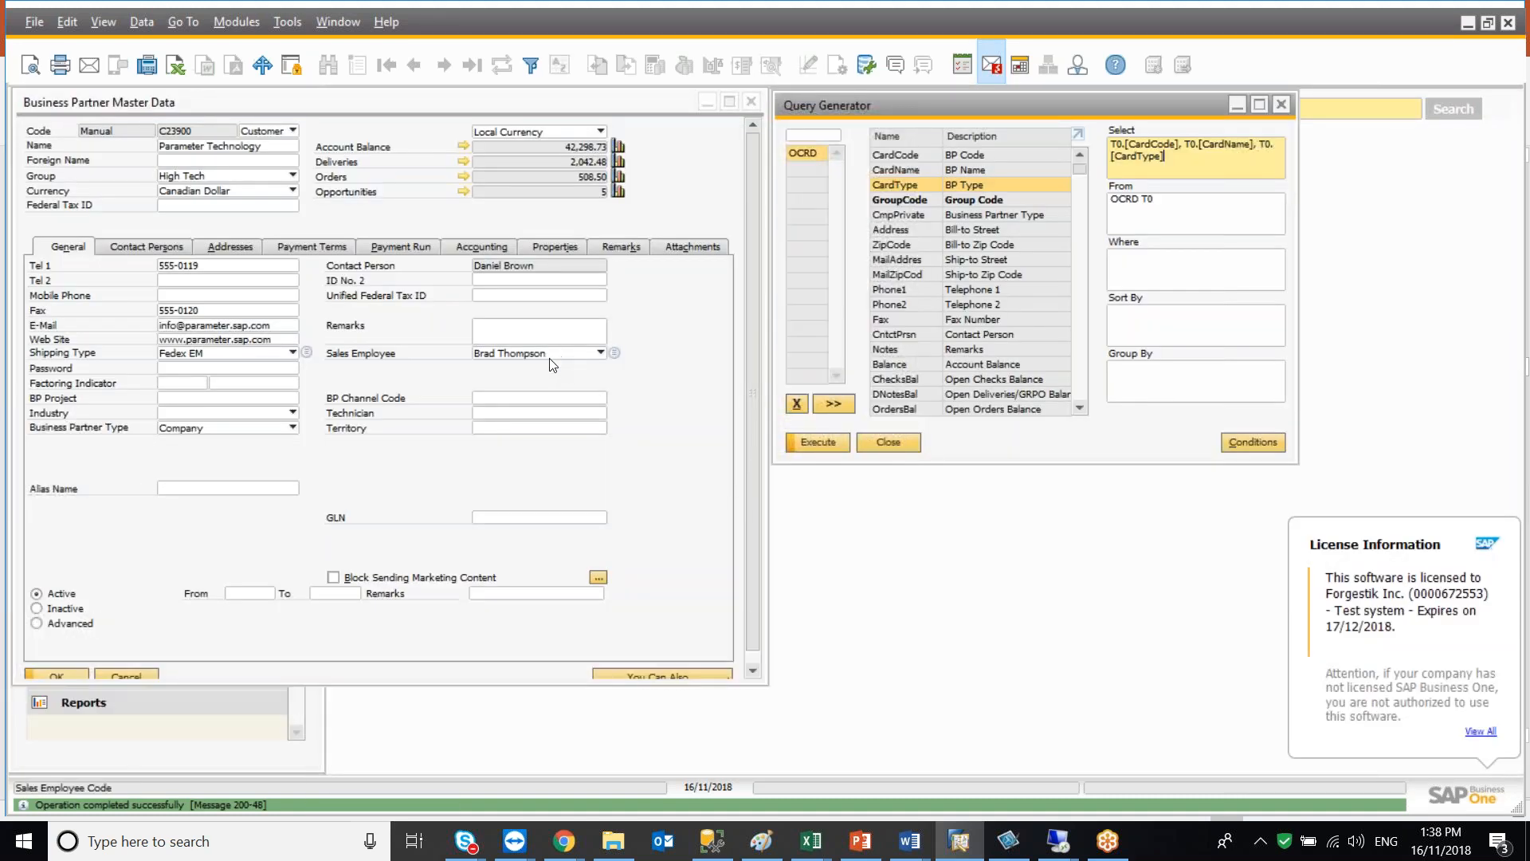
mouse_move(555, 361)
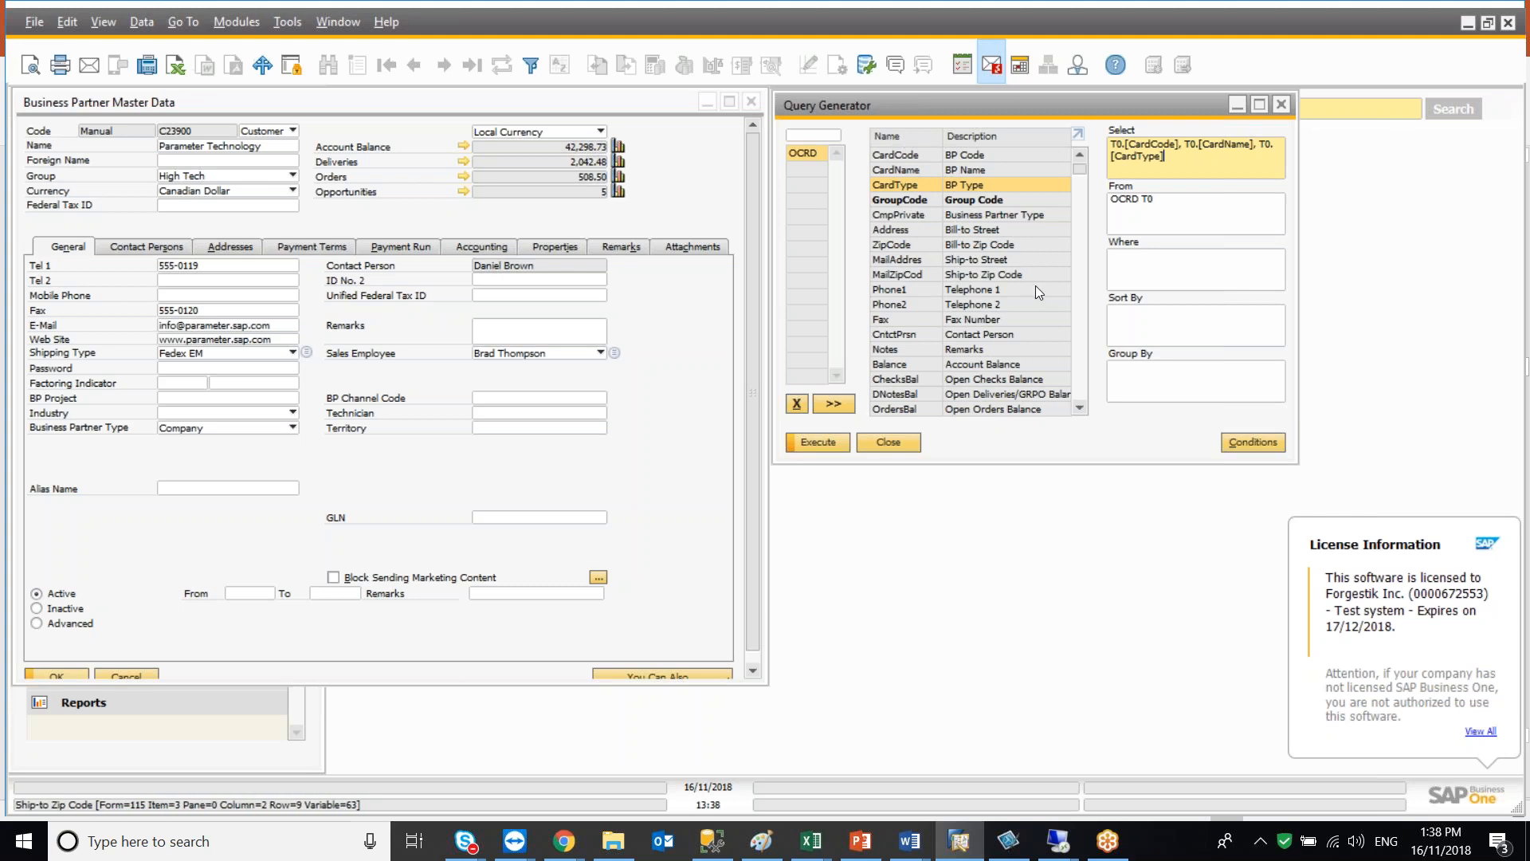
left_click(1080, 407)
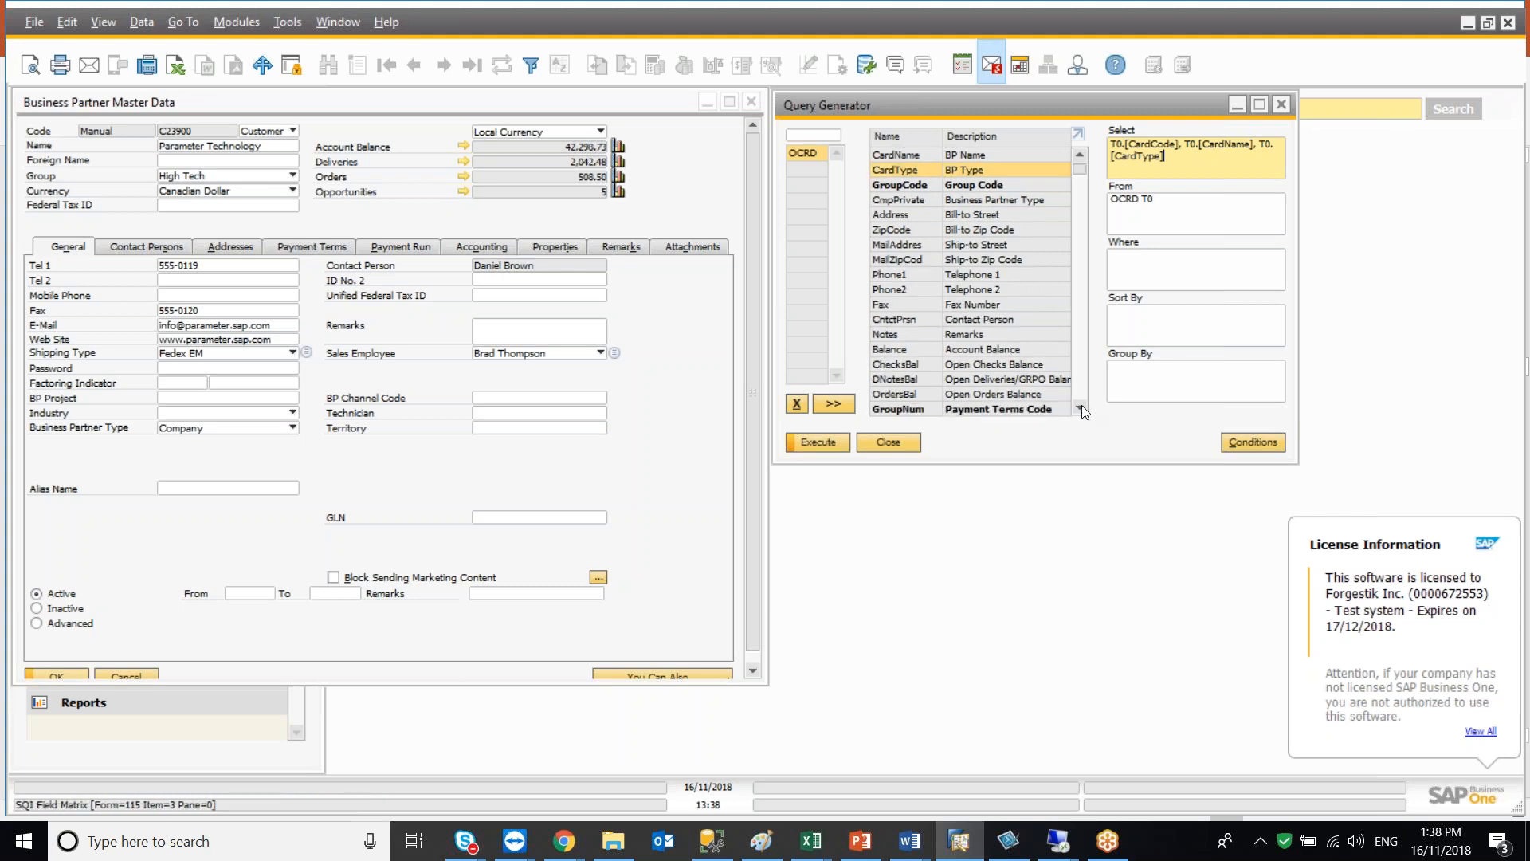
left_click(1078, 158)
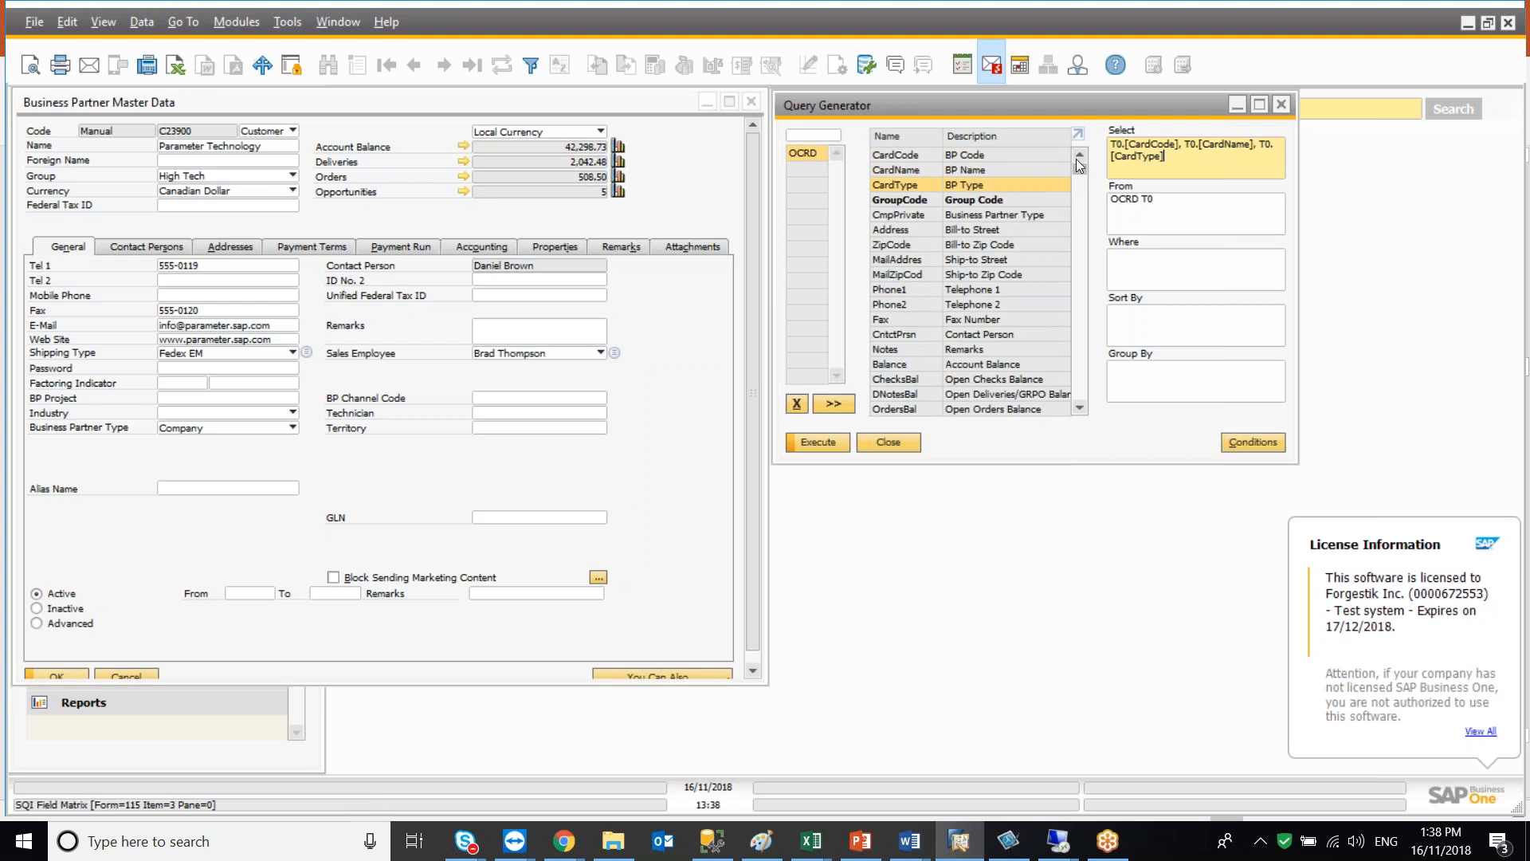
left_click(911, 137)
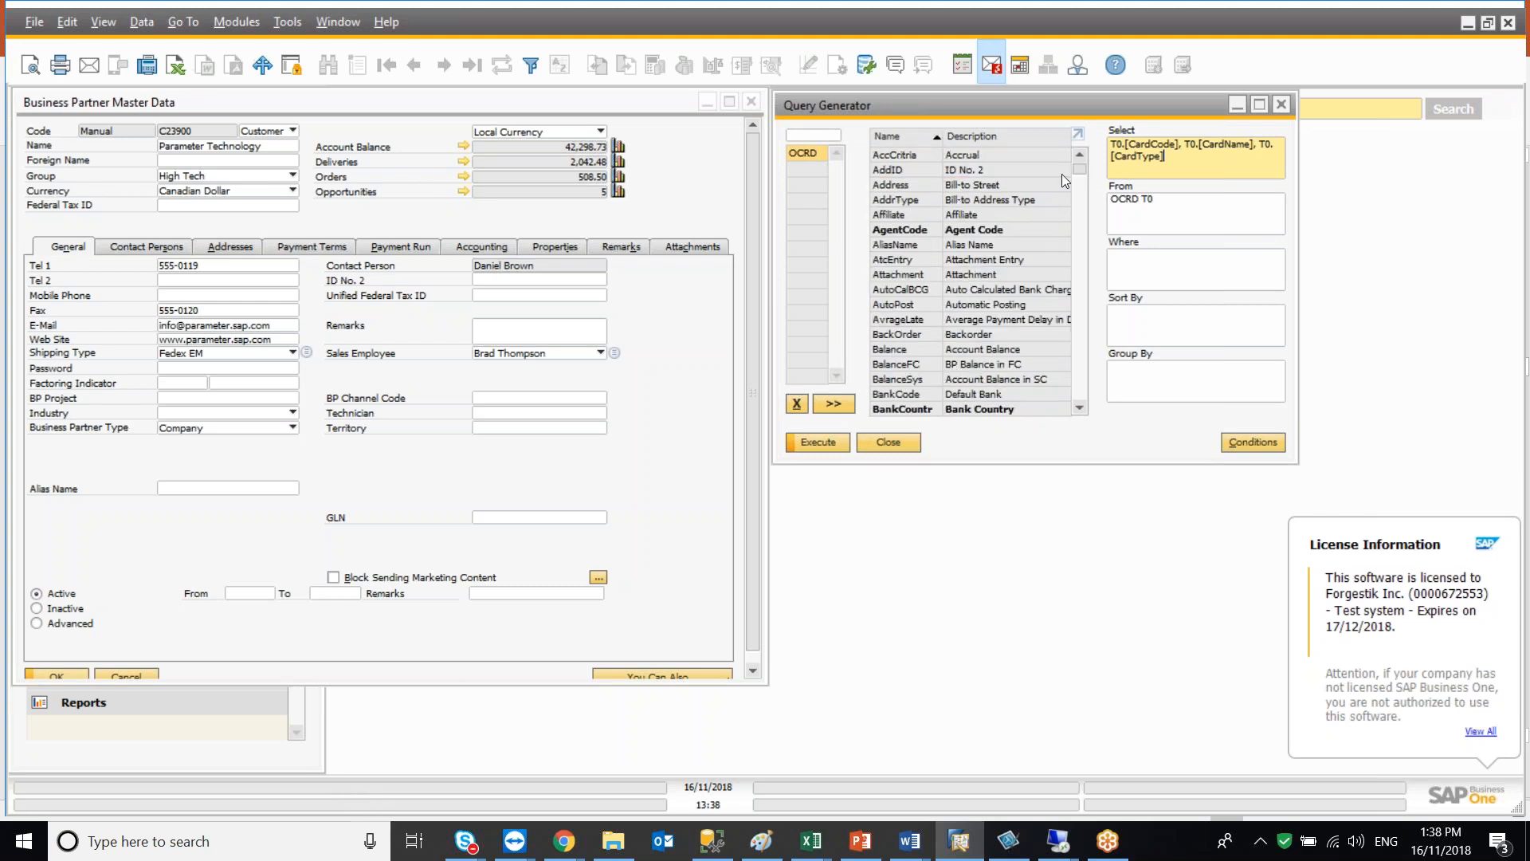
left_click_drag(1081, 165, 1073, 357)
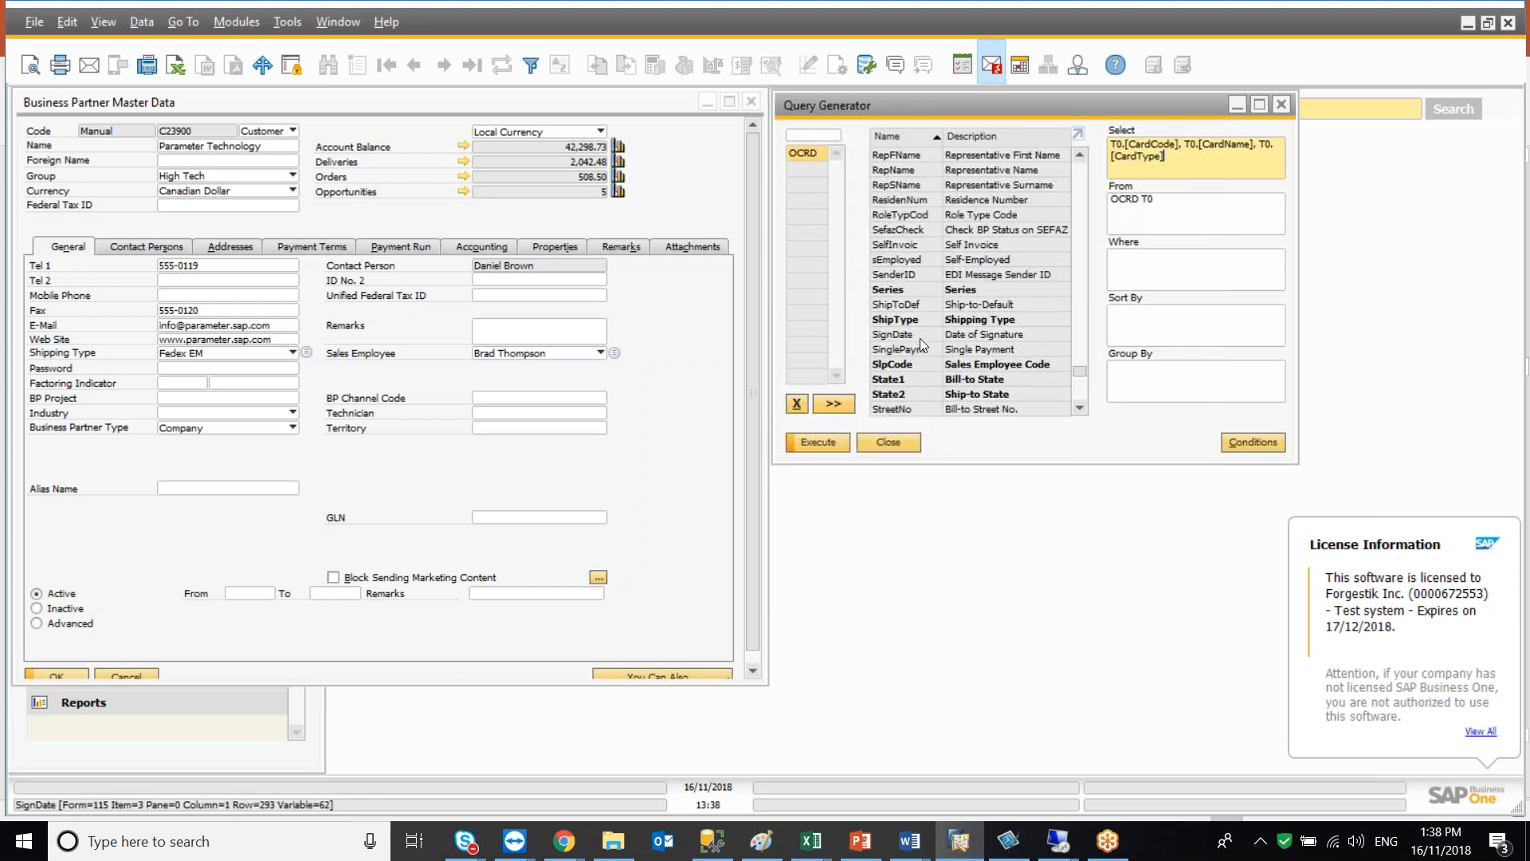
double_click(927, 365)
left_click(835, 443)
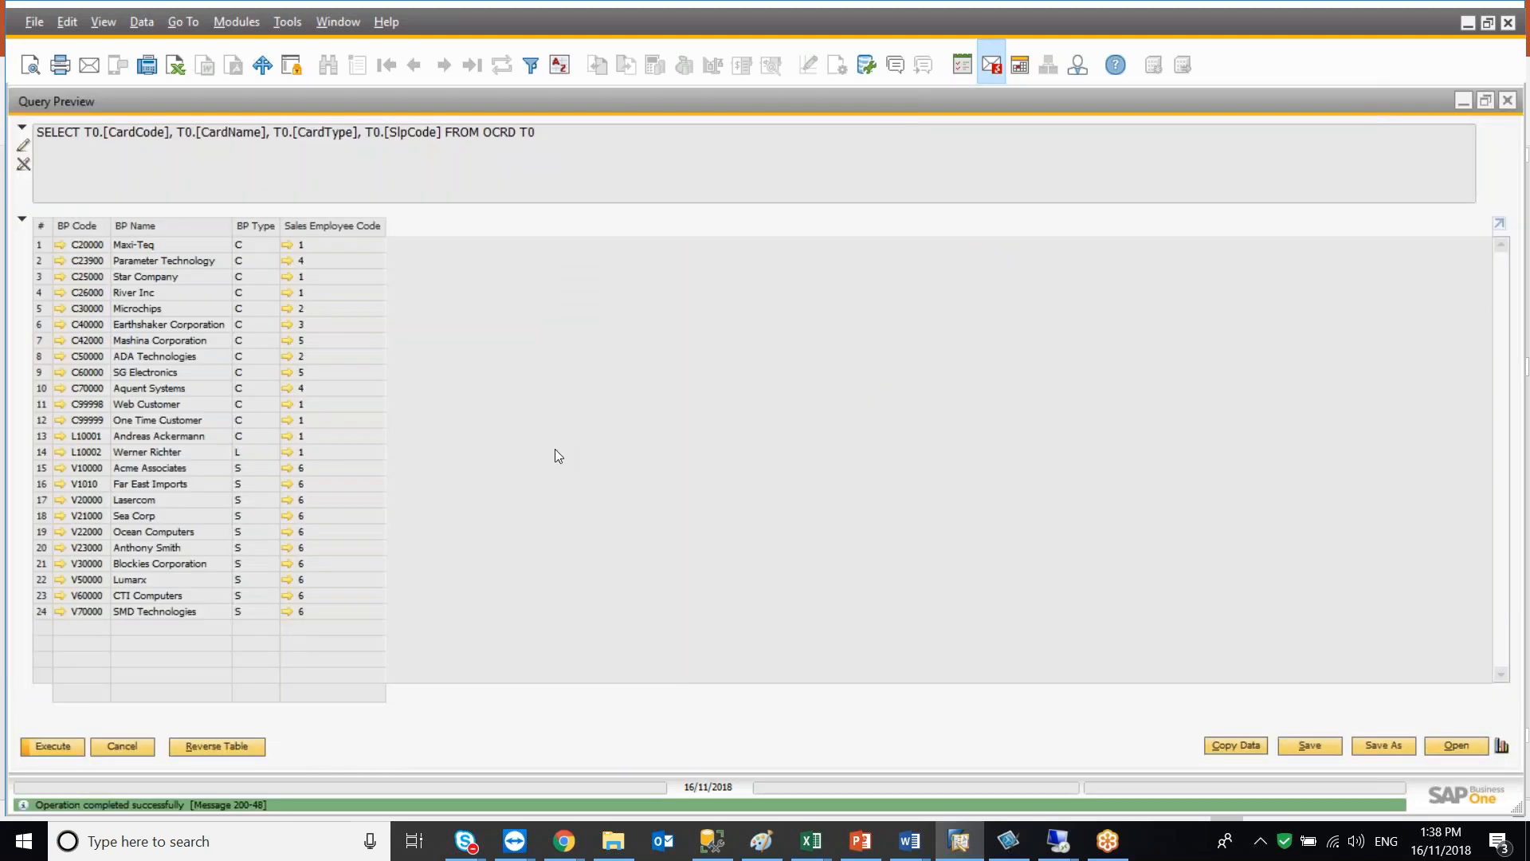
Open the linked Sales Employees/Buyers setup from a sales employee code and review its entries
left_click(285, 260)
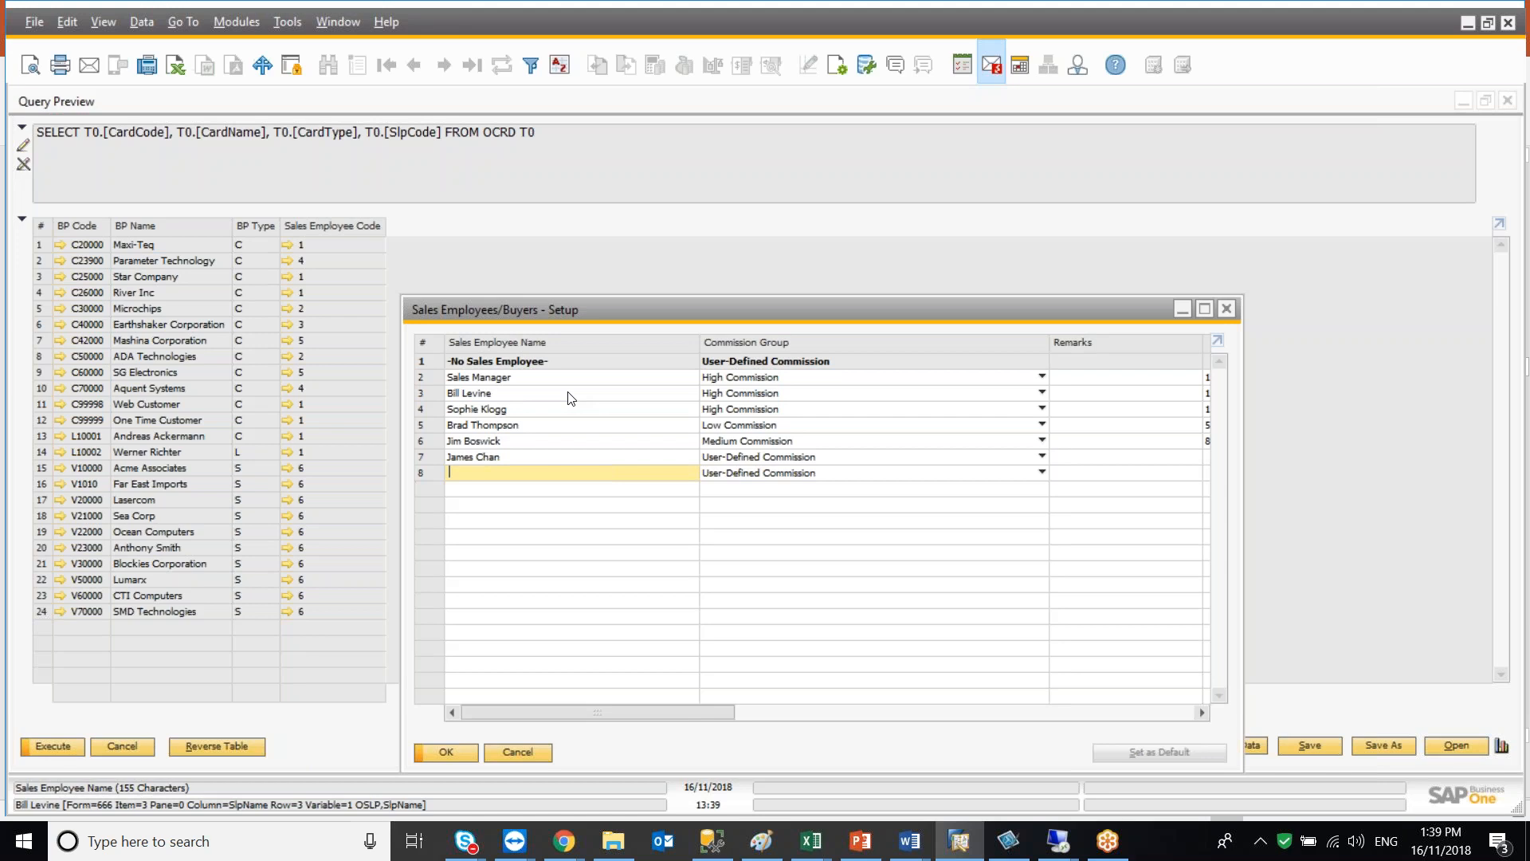
left_click(428, 426)
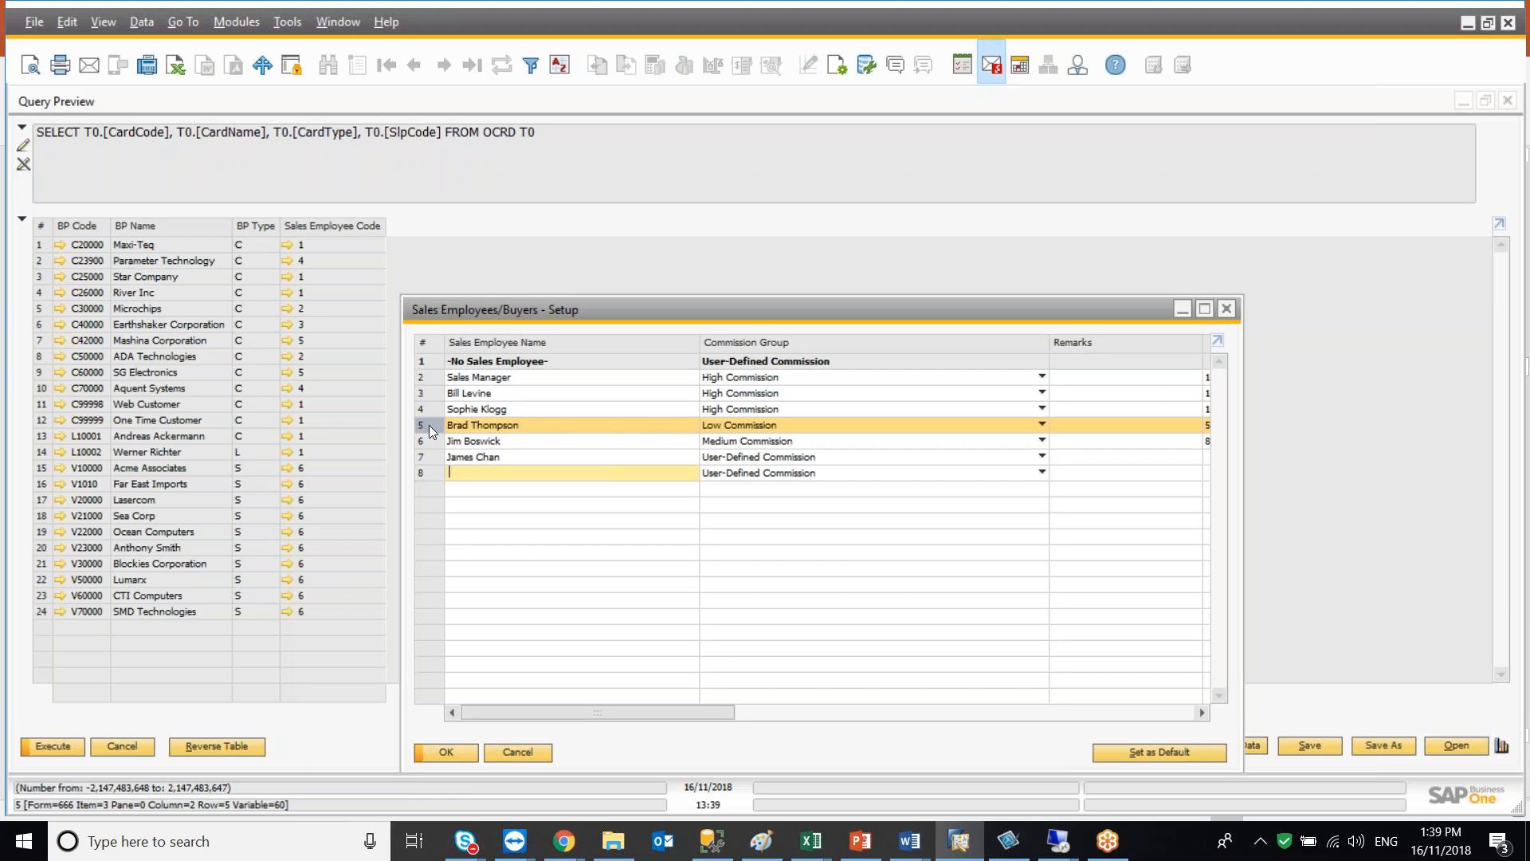
left_click(426, 361)
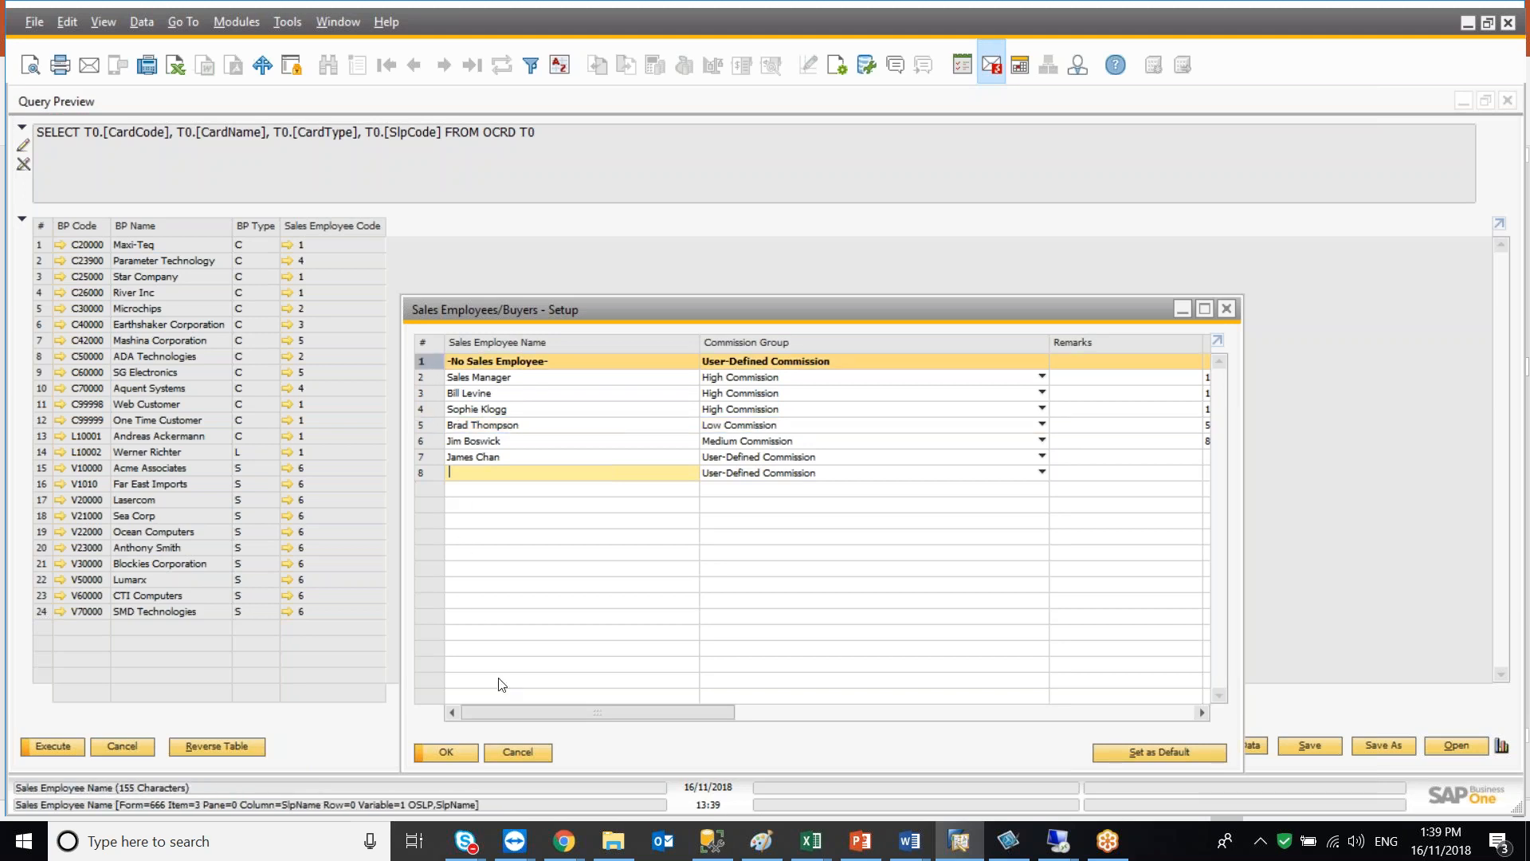
left_click(521, 746)
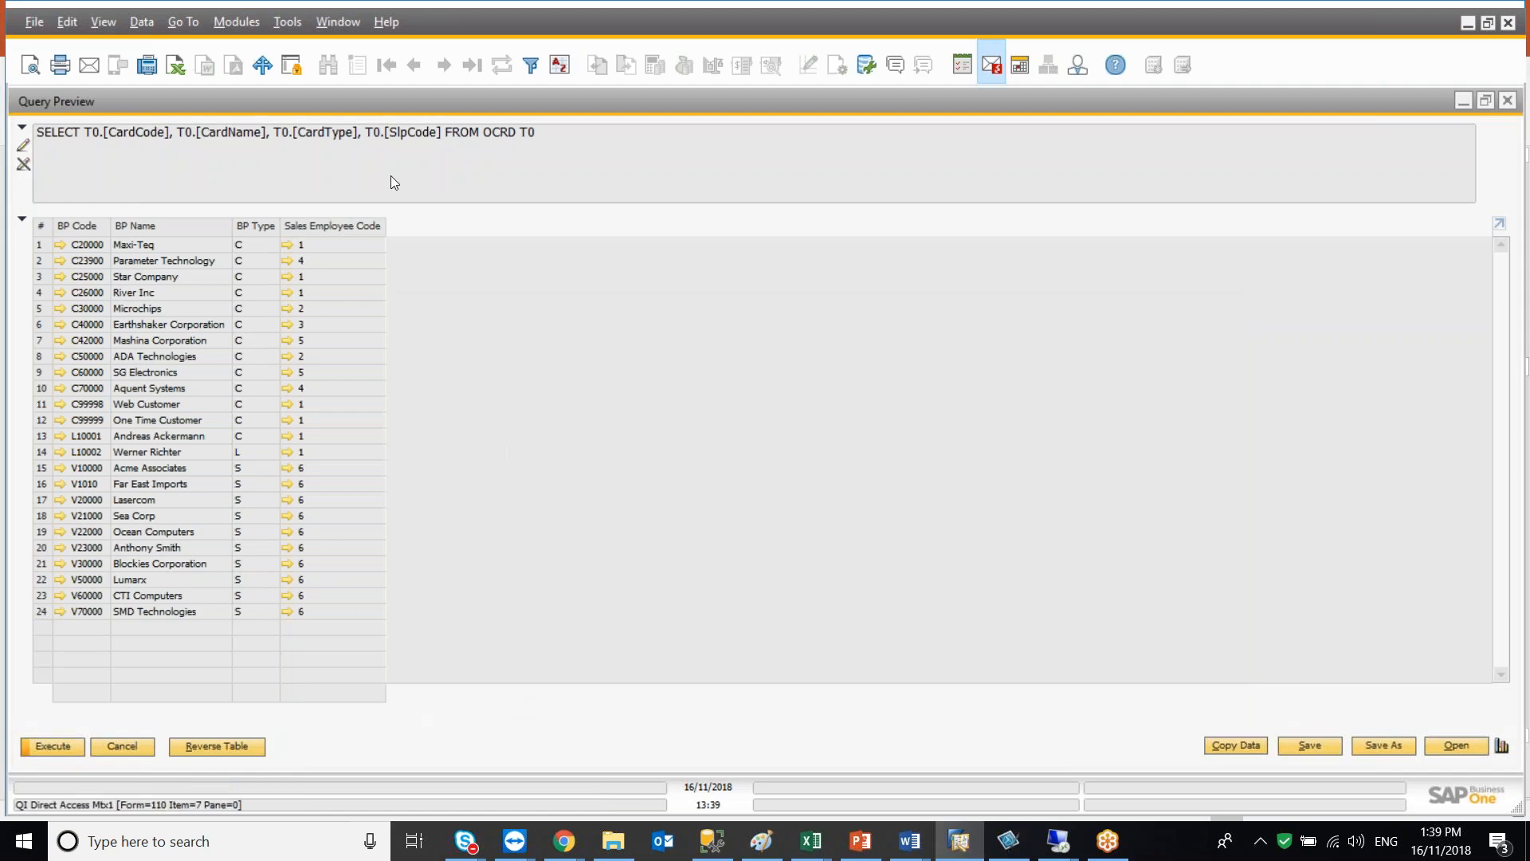
Run a separate query on the OSLP sales employee table to inspect its columns, then close it
left_click(292, 28)
mouse_move(373, 255)
left_click(679, 273)
type("oslp")
key("Tab")
left_click(807, 441)
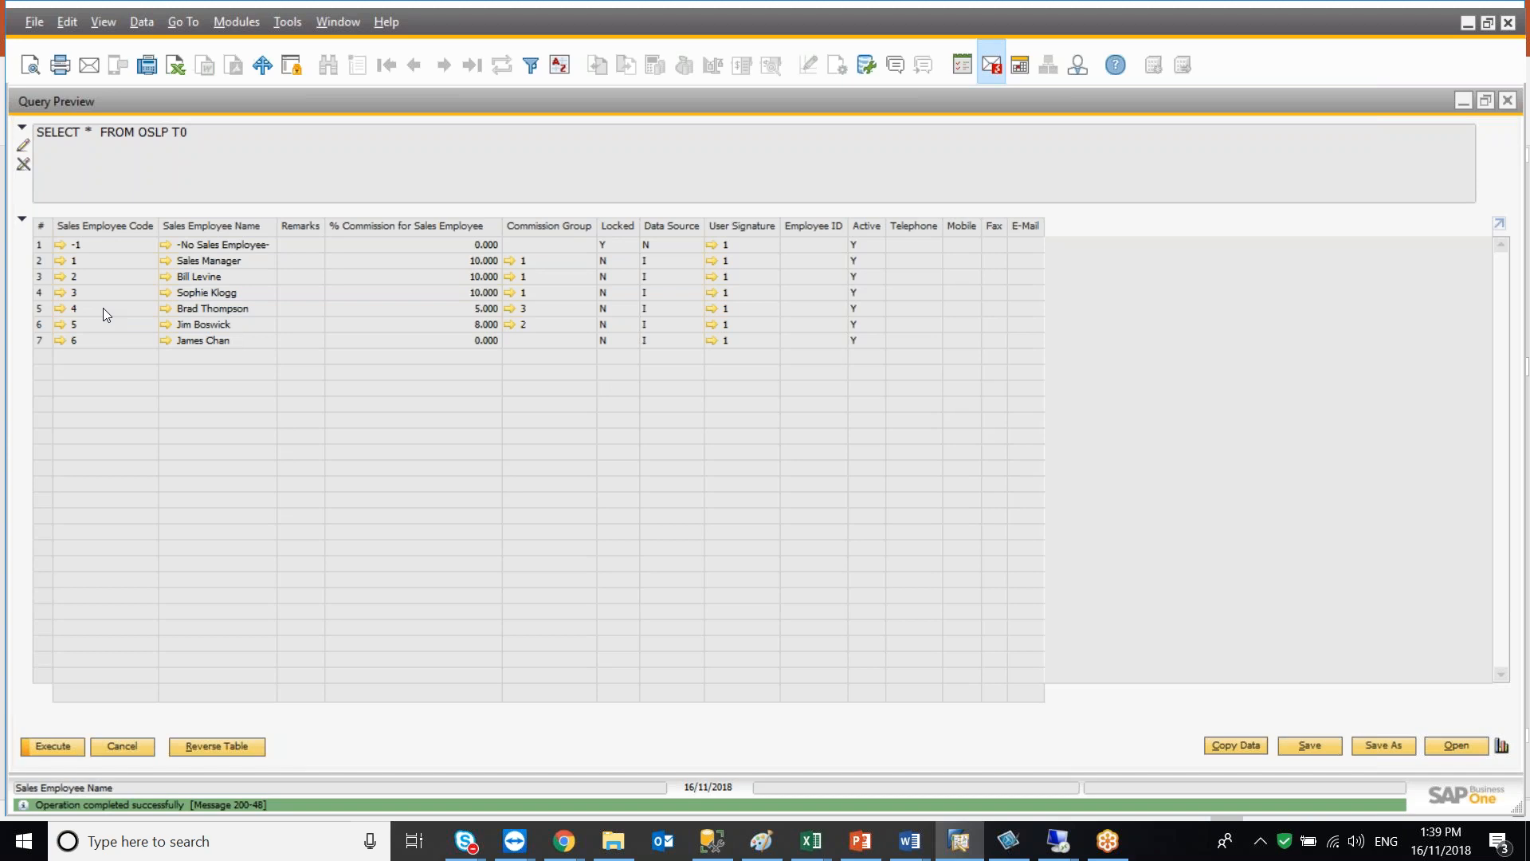
left_click(124, 742)
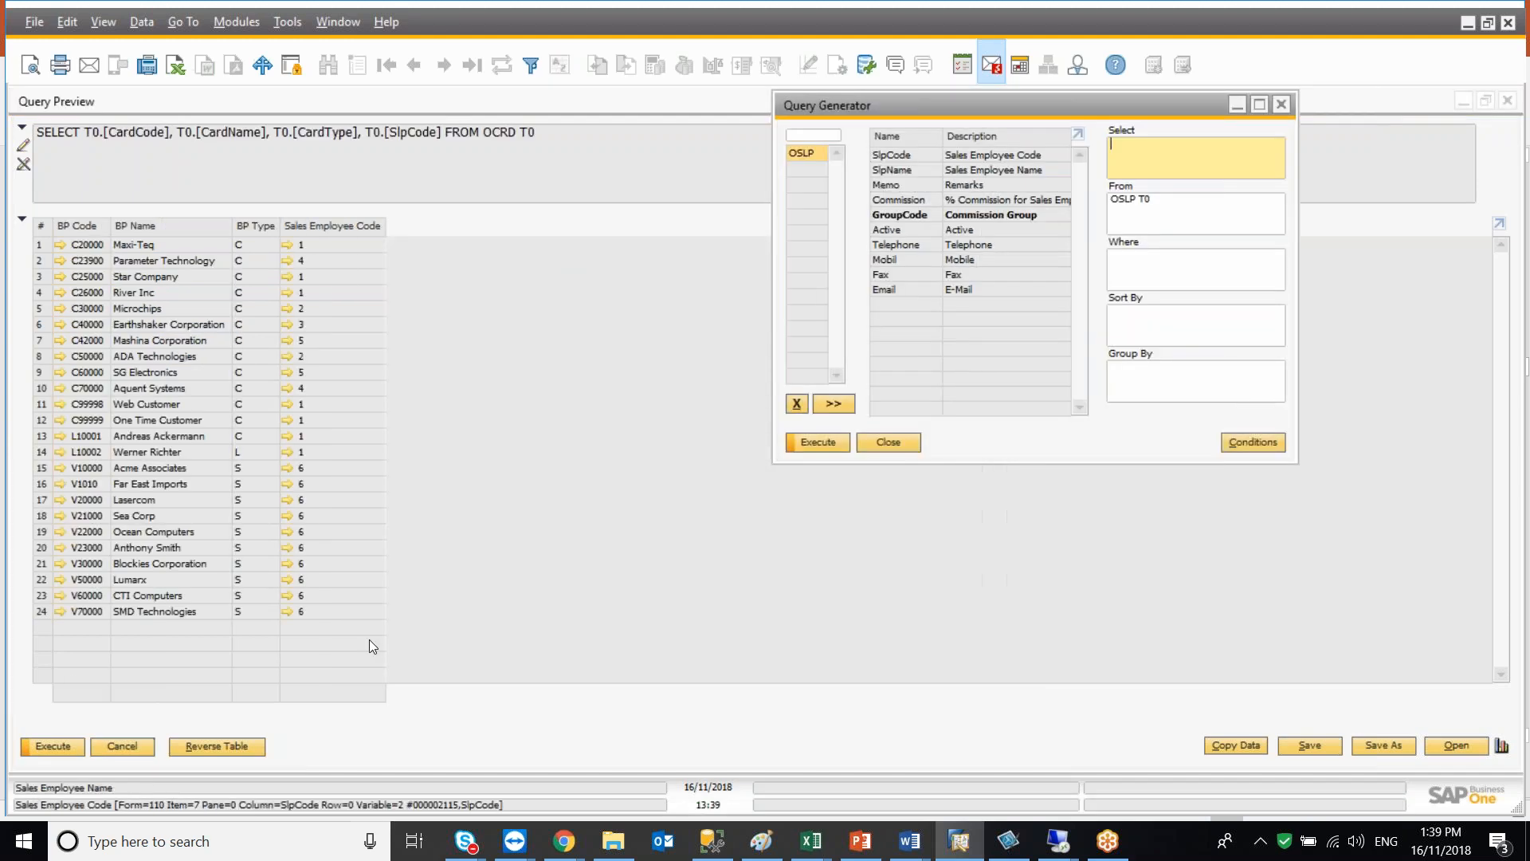
left_click(888, 440)
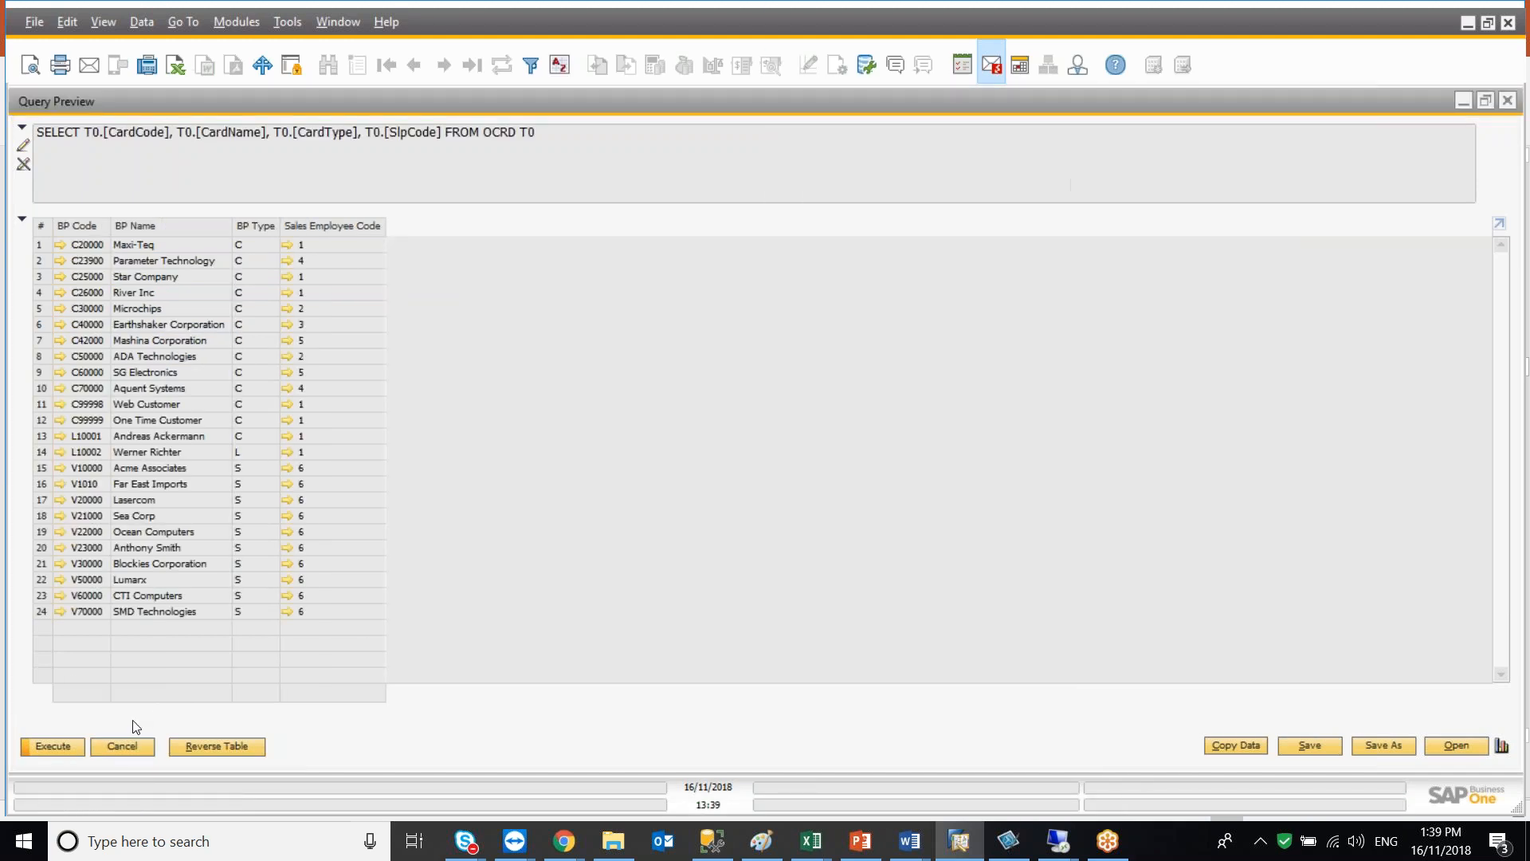
Join the OSLP table to the OCRD query, add the SlpName field, and execute the query
left_click(132, 745)
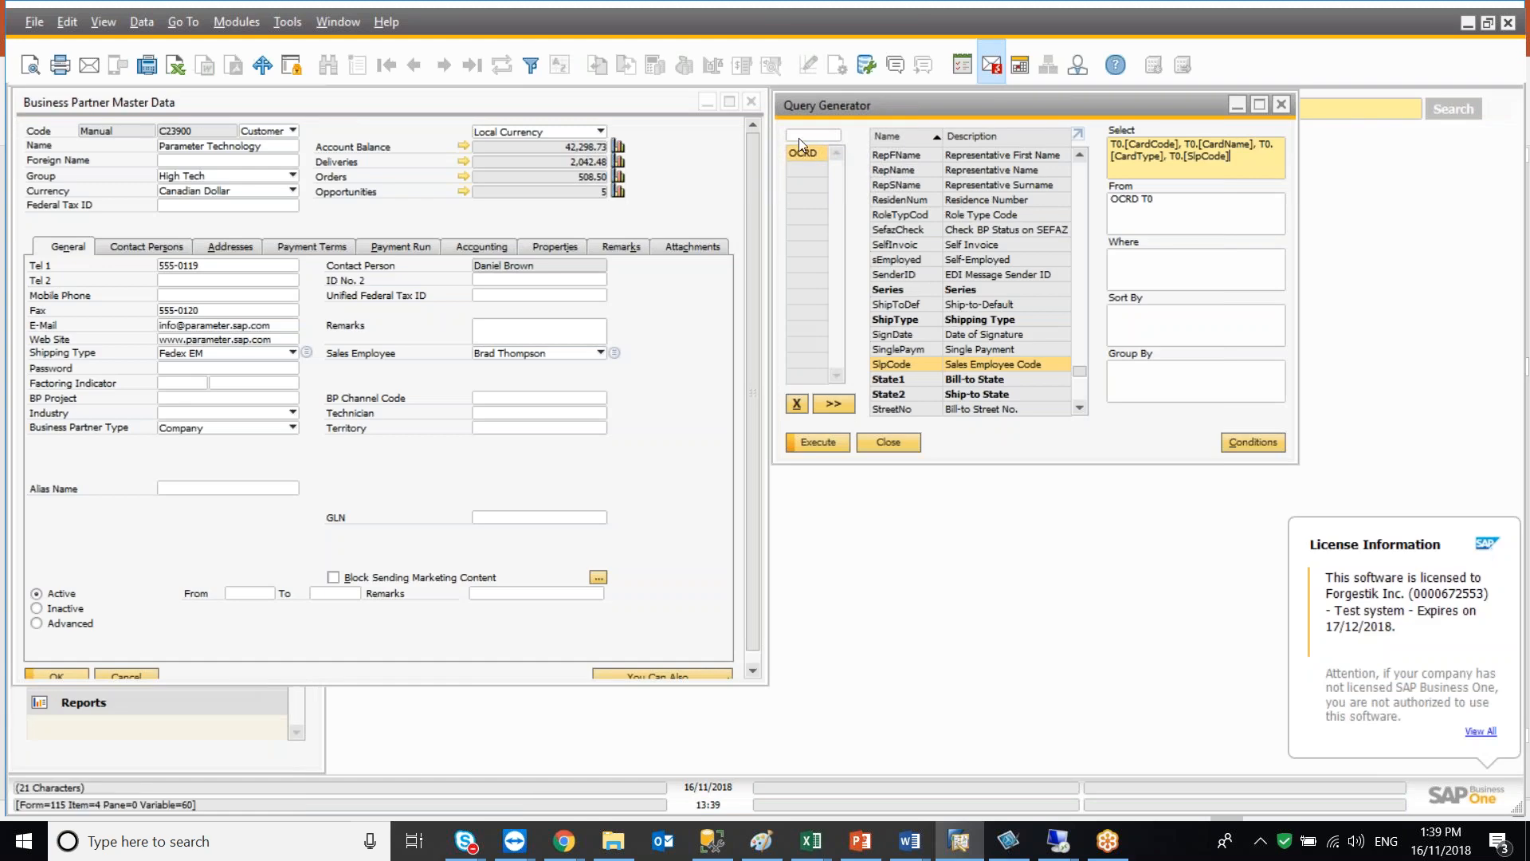
type("OSLP")
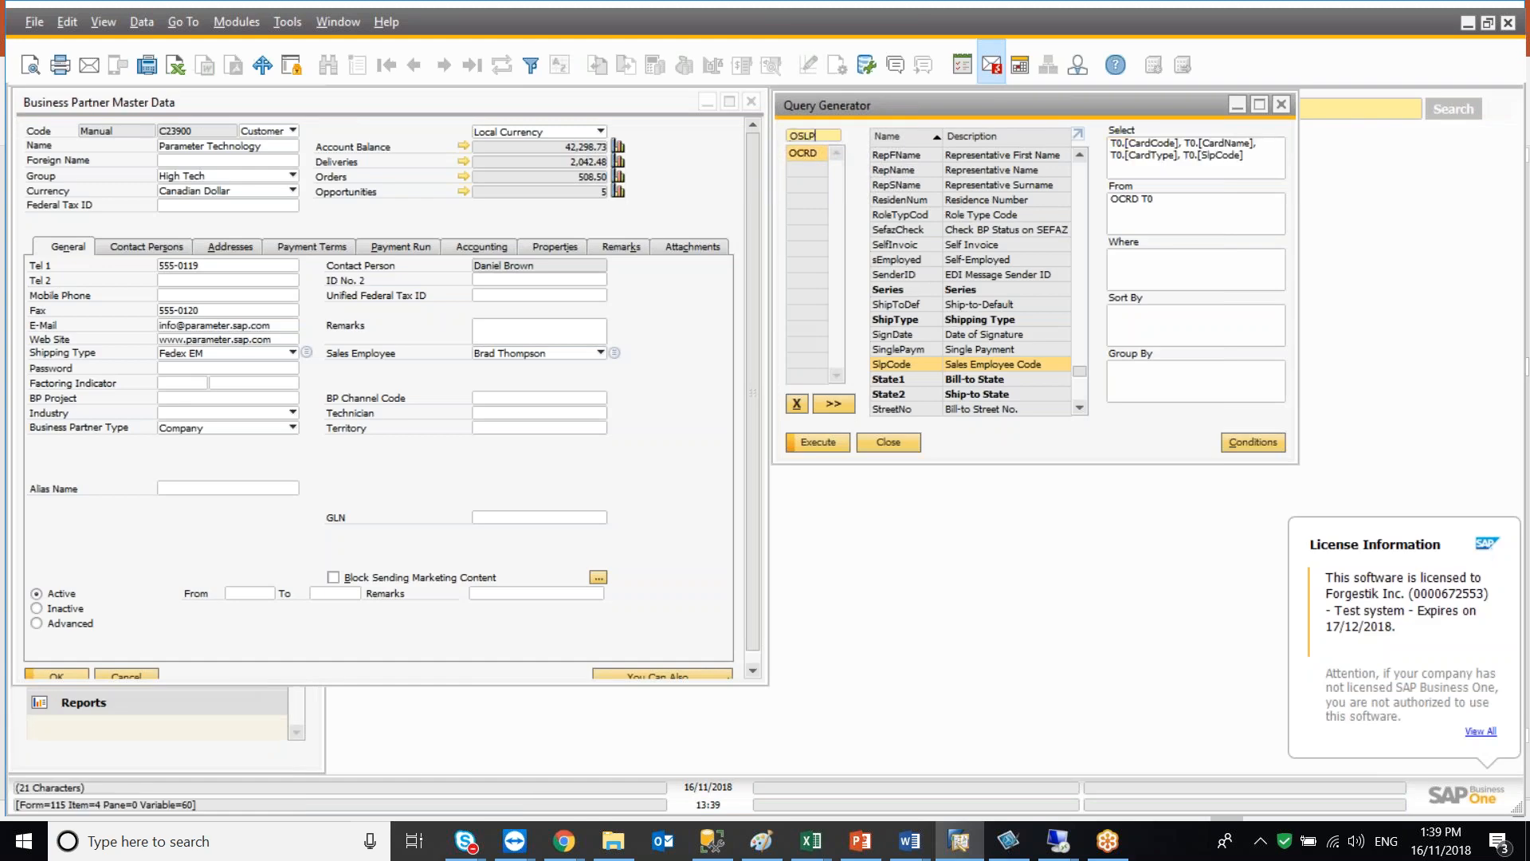
key("Return")
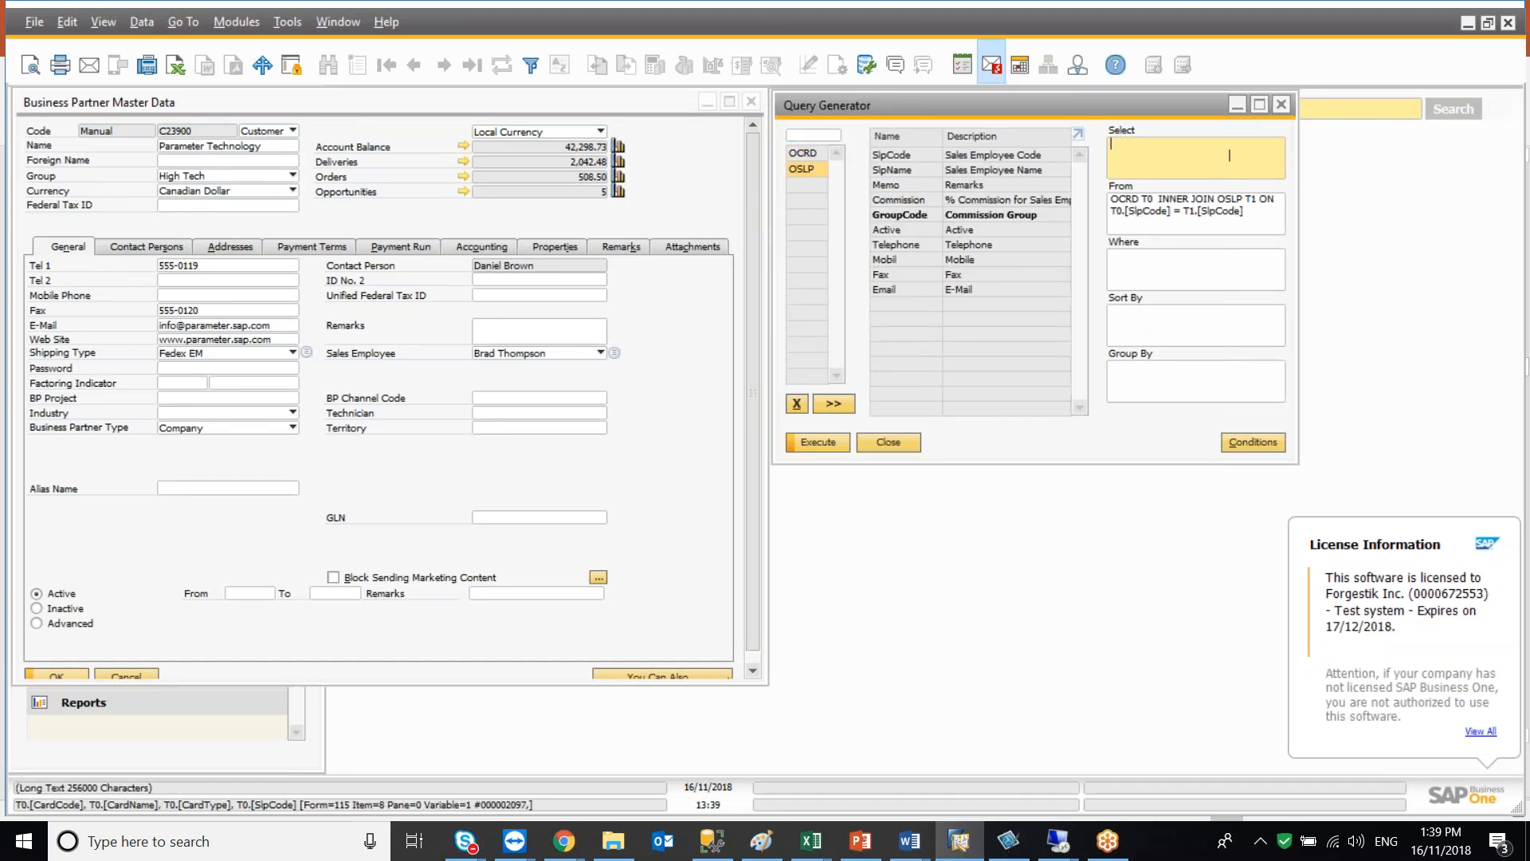
double_click(894, 169)
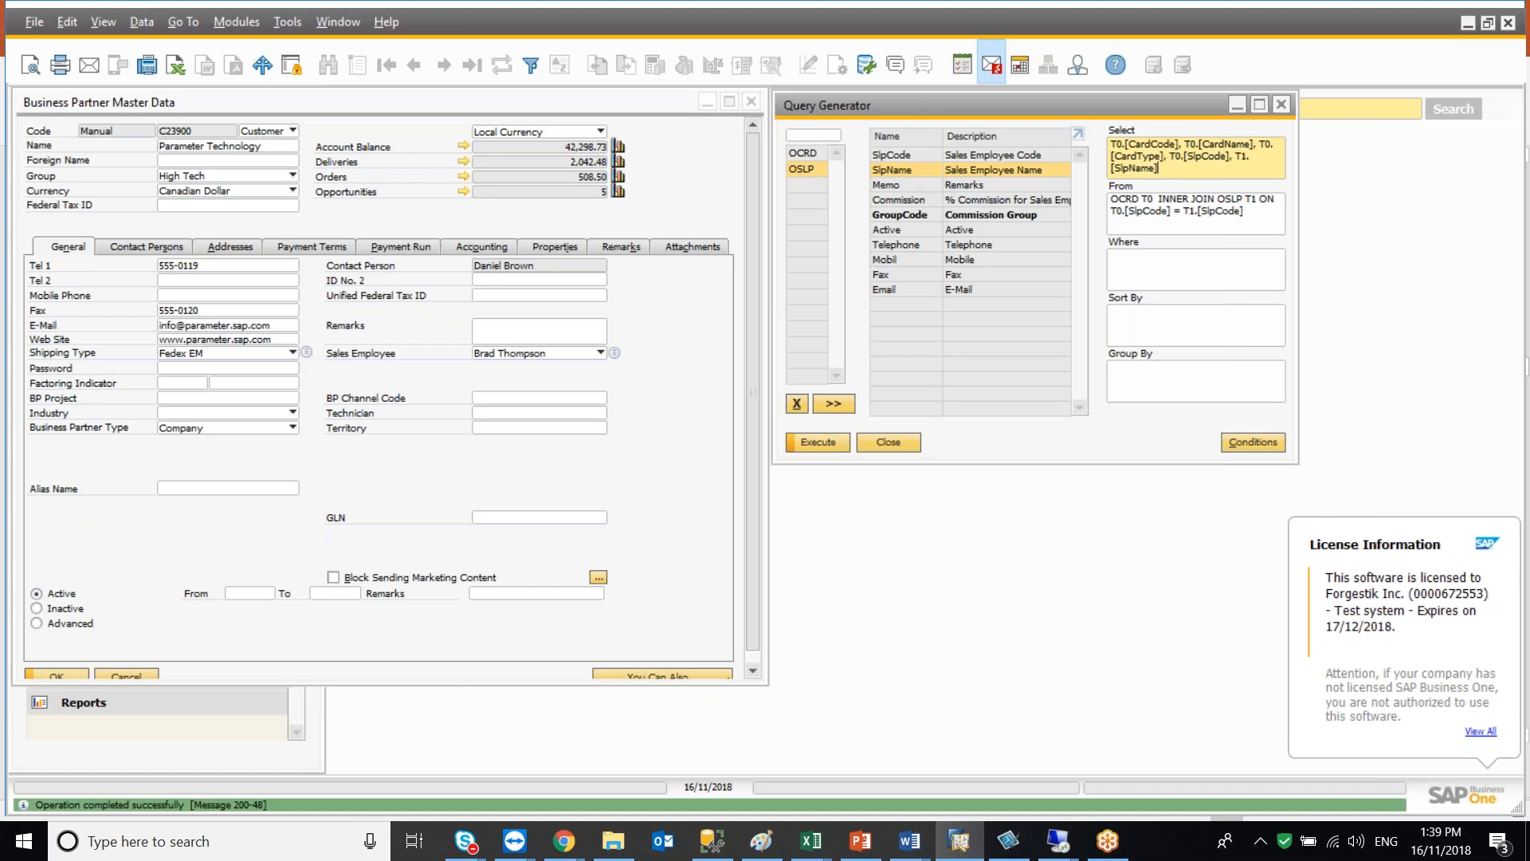
left_click(817, 442)
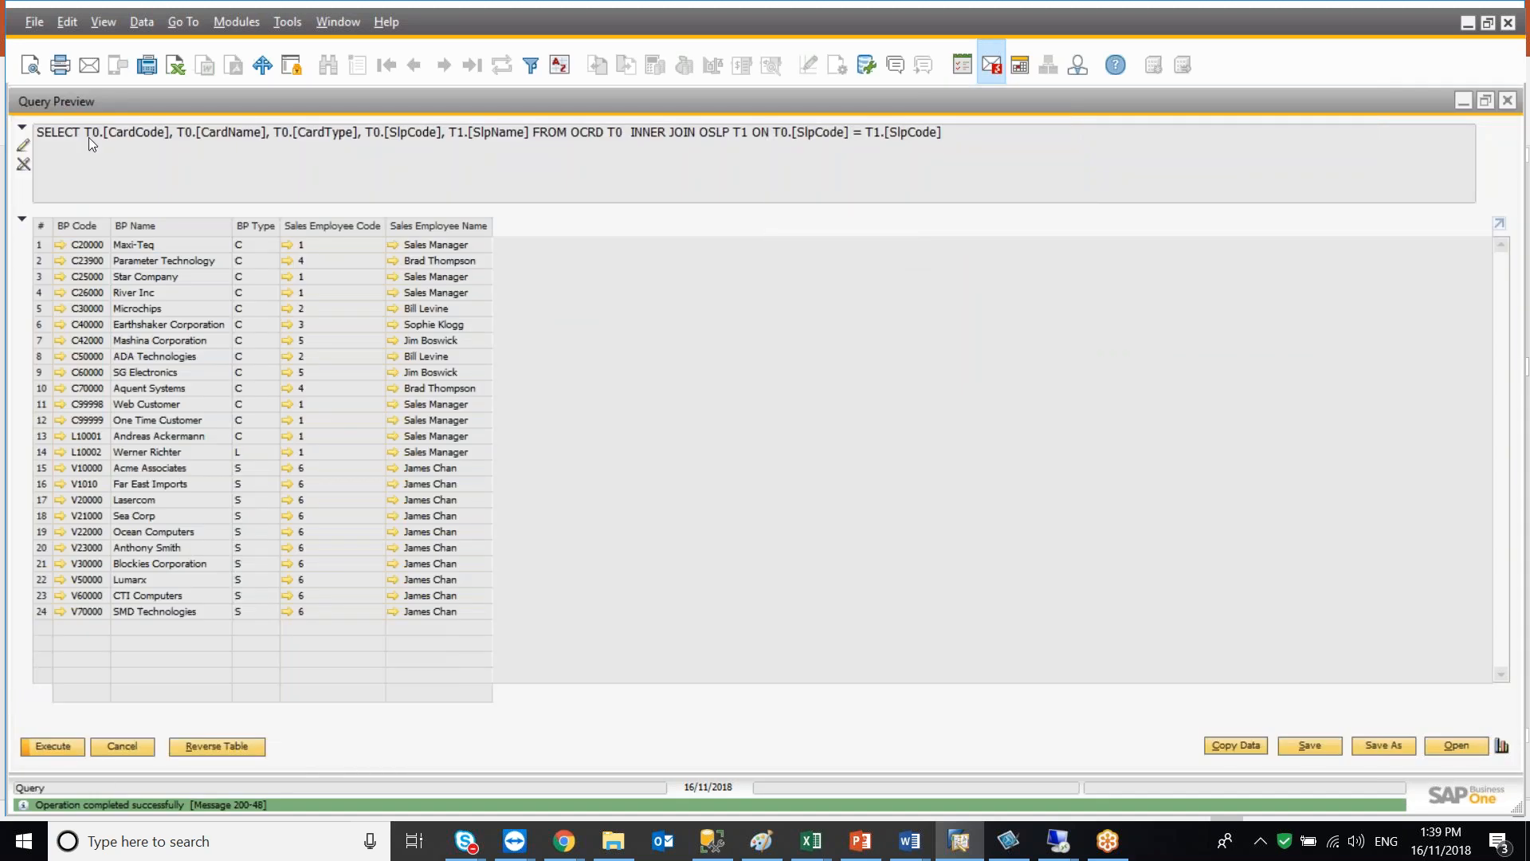
Remove the T0.[SlpCode] column from the SQL statement and re-execute the query
left_click(27, 147)
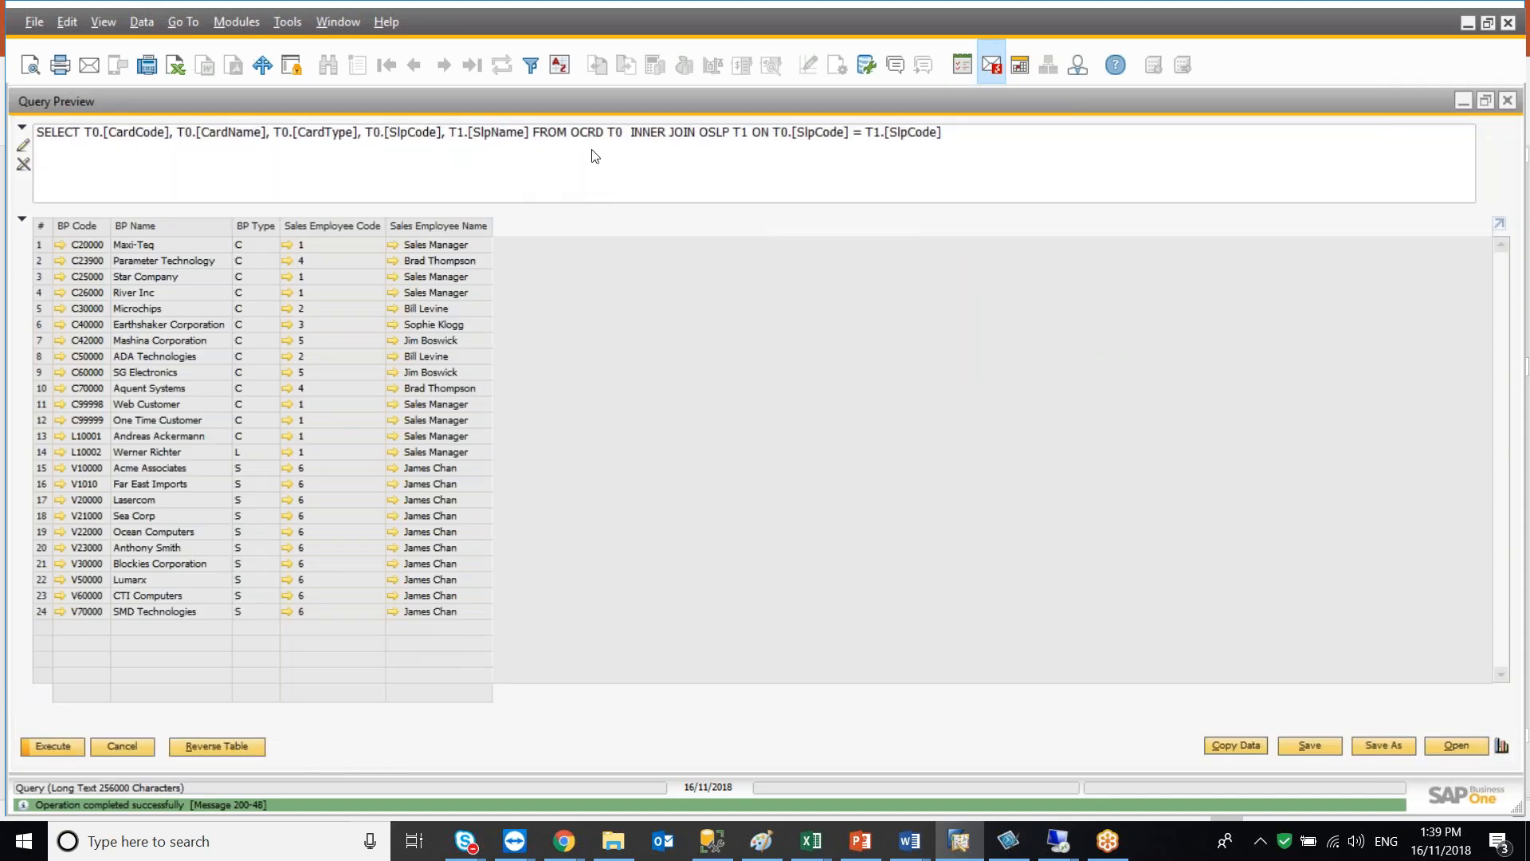
left_click(451, 134)
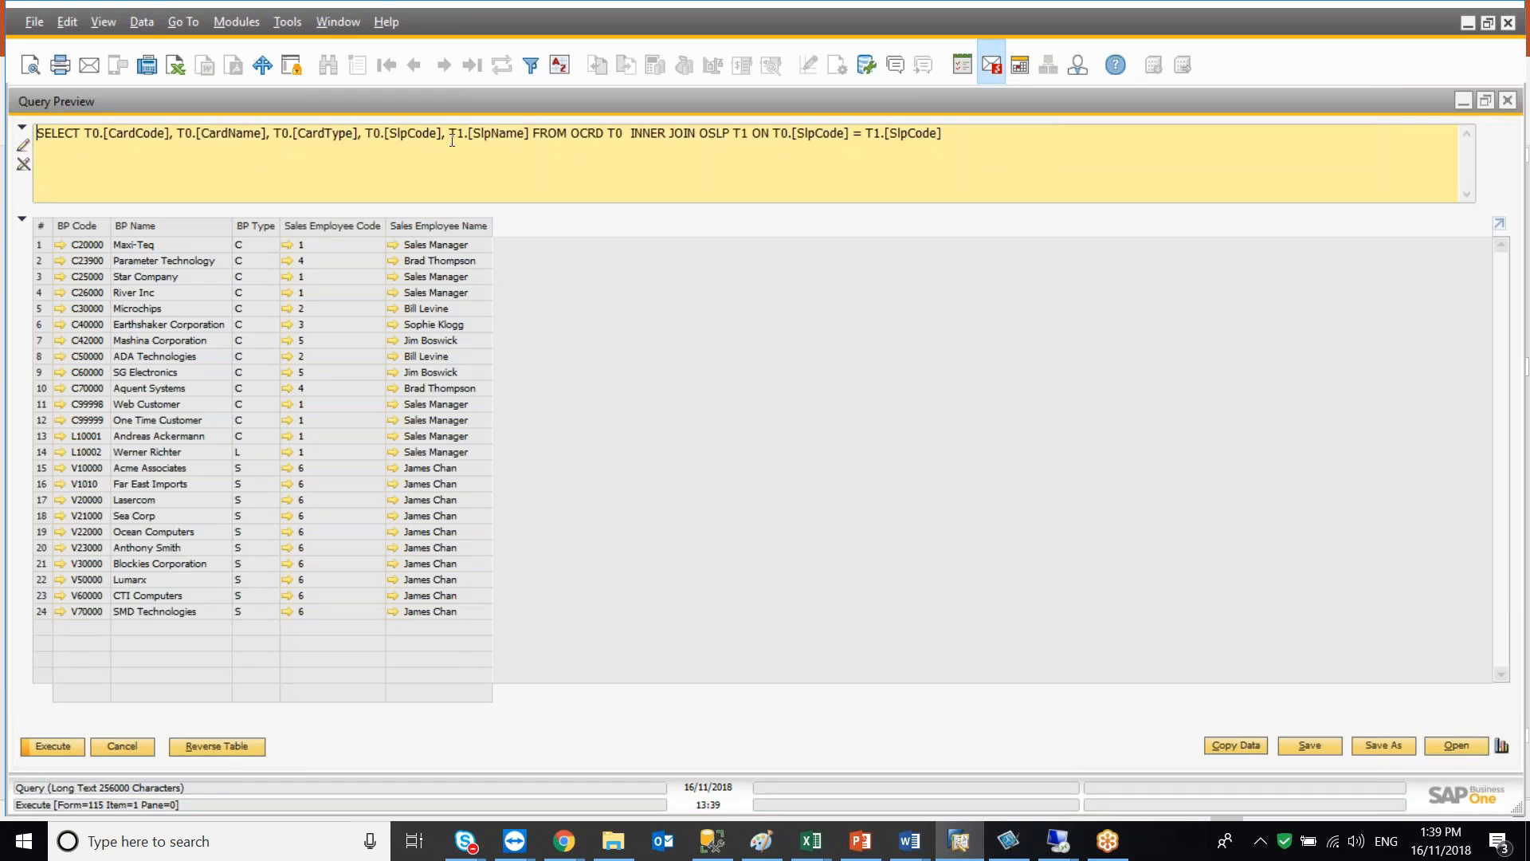
key("BackSpace")
key("BackSpace")
key("BackSpace")
key("BackSpace")
key("BackSpace")
key("BackSpace")
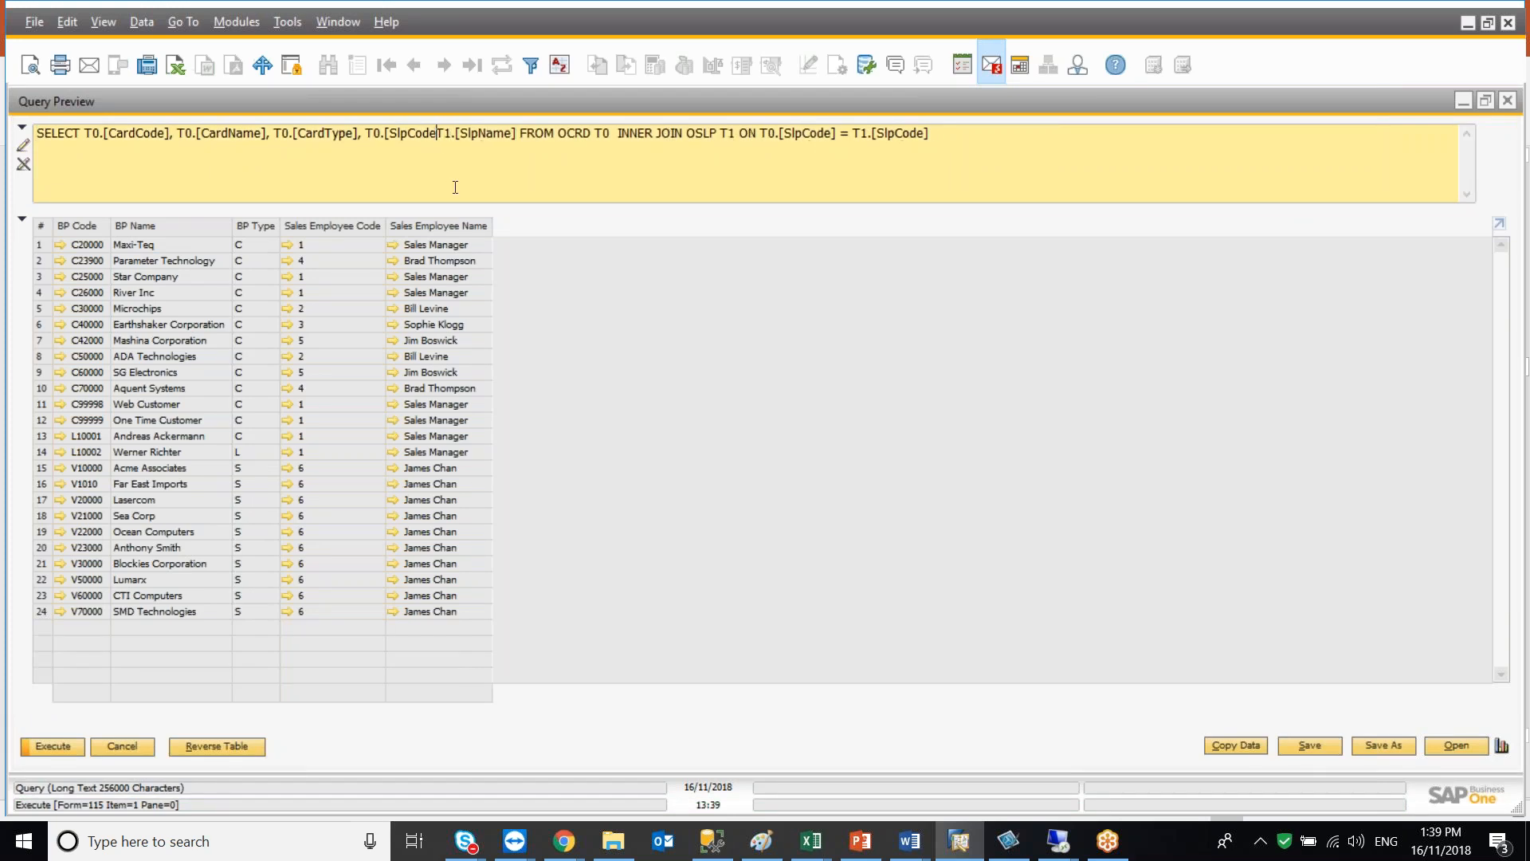
key("BackSpace")
key("BackSpace")
key("BackSpace")
key("BackSpace")
key("BackSpace")
key("BackSpace")
key("BackSpace")
key("BackSpace")
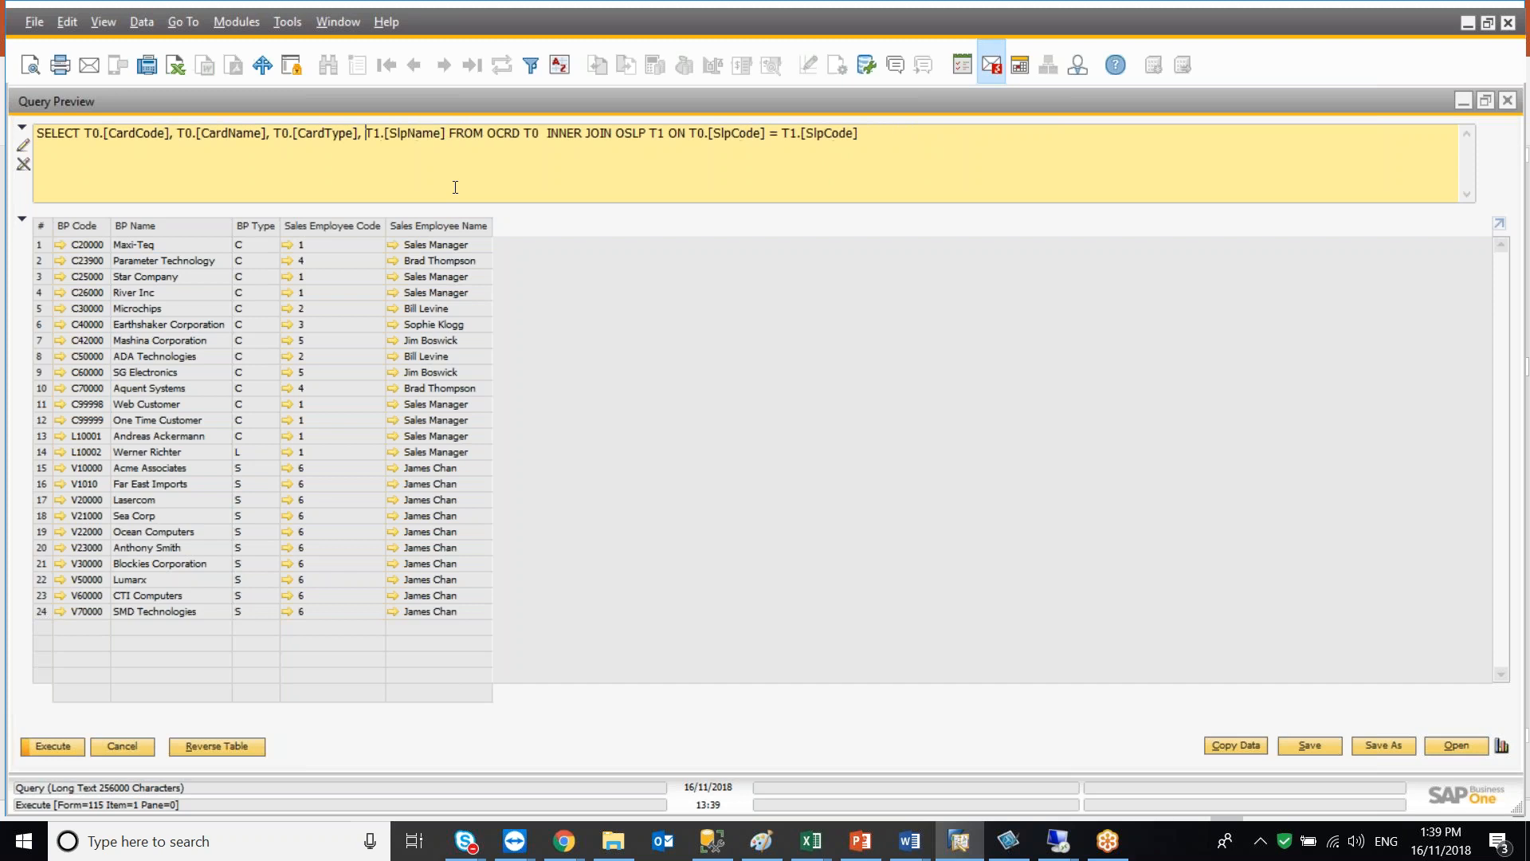
left_click(32, 749)
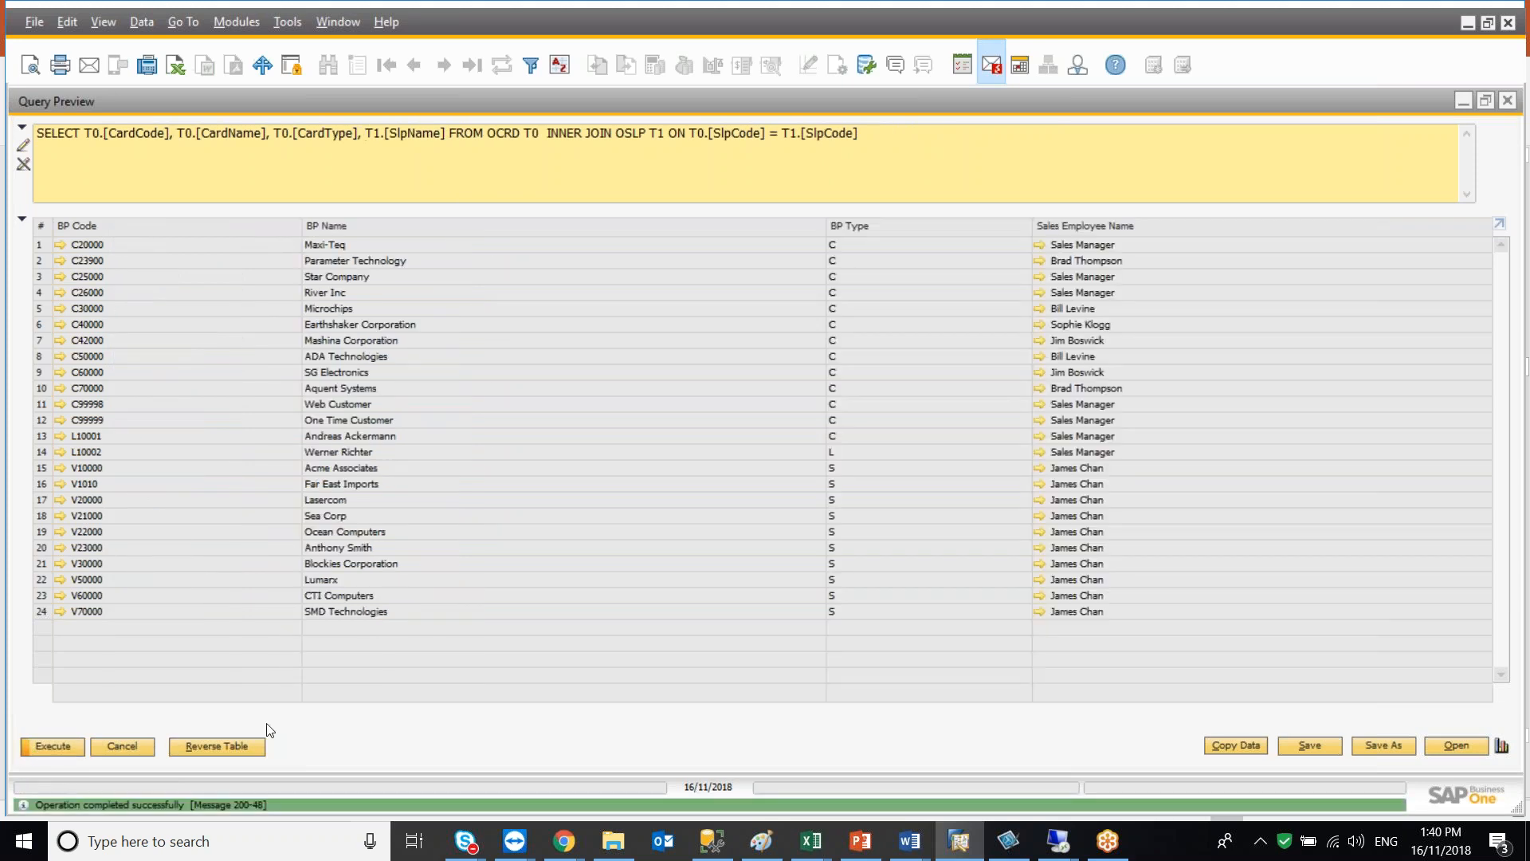
Filter the result table to rows where BP Type equals C
left_click(868, 135)
left_click(530, 68)
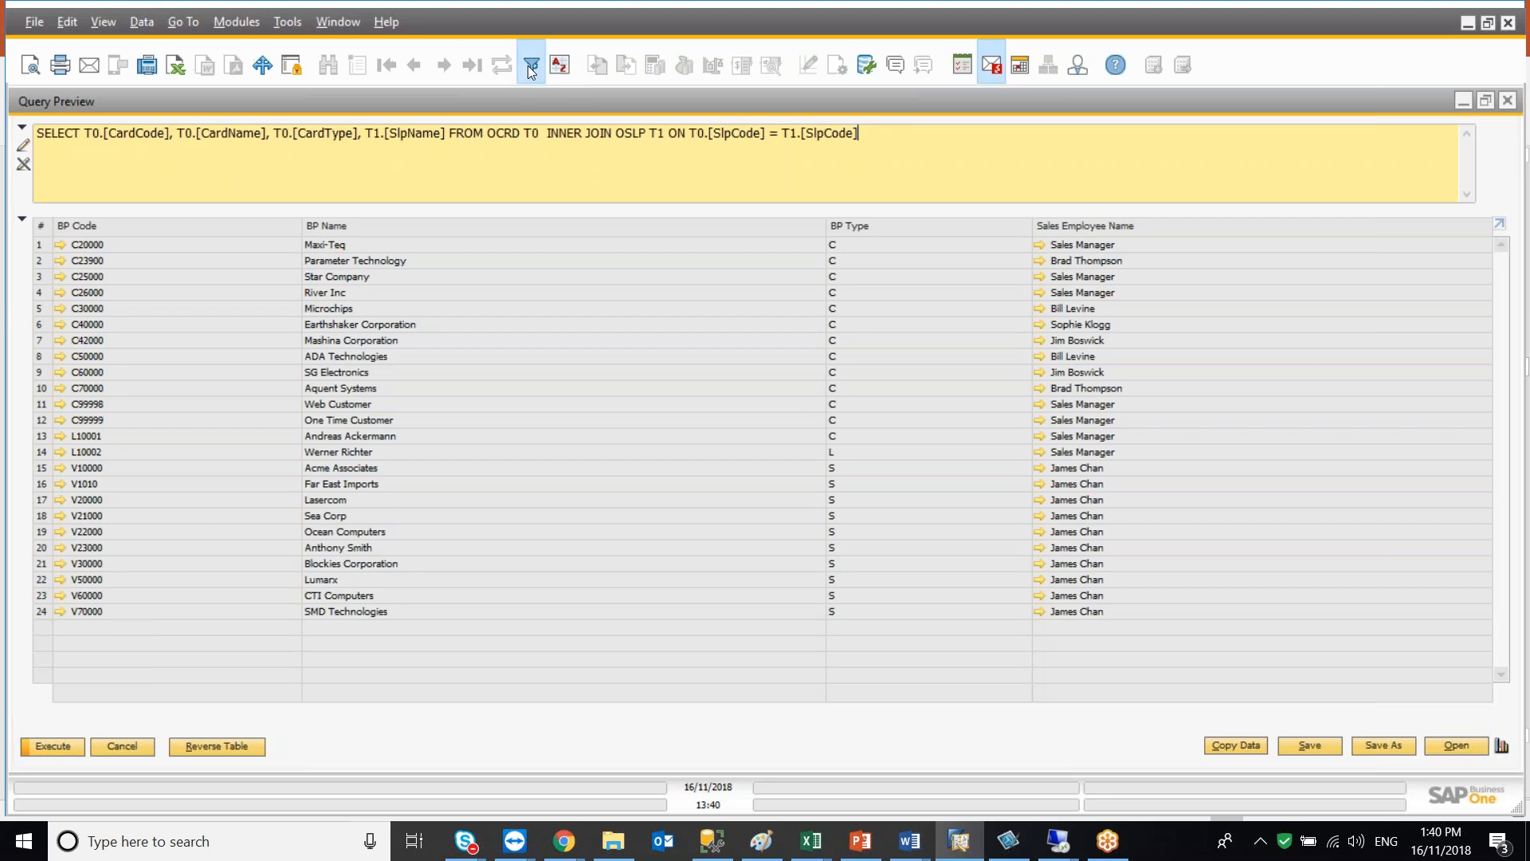
left_click(543, 500)
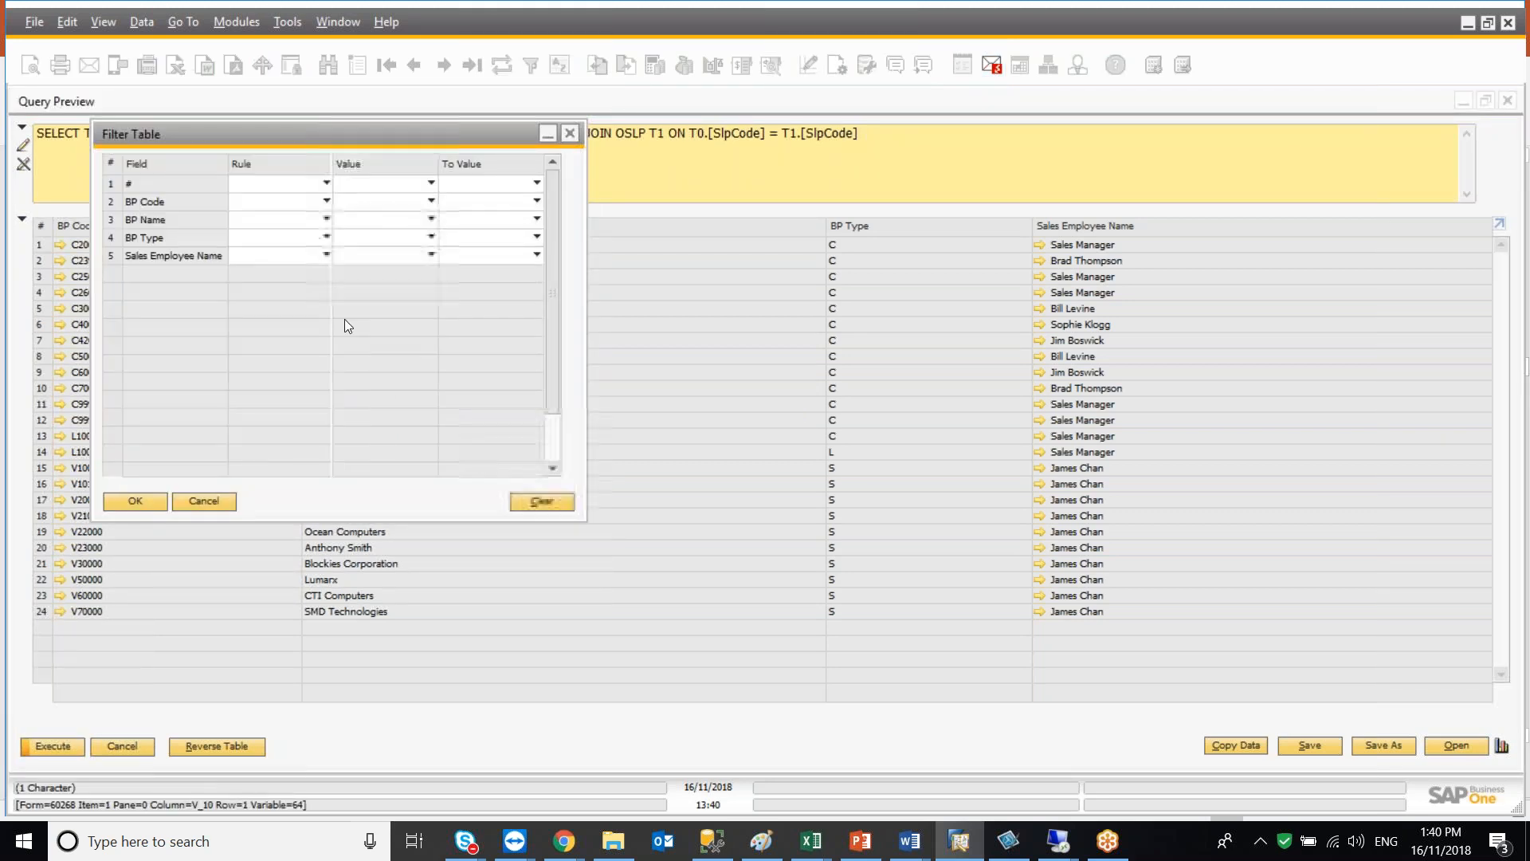
left_click(276, 237)
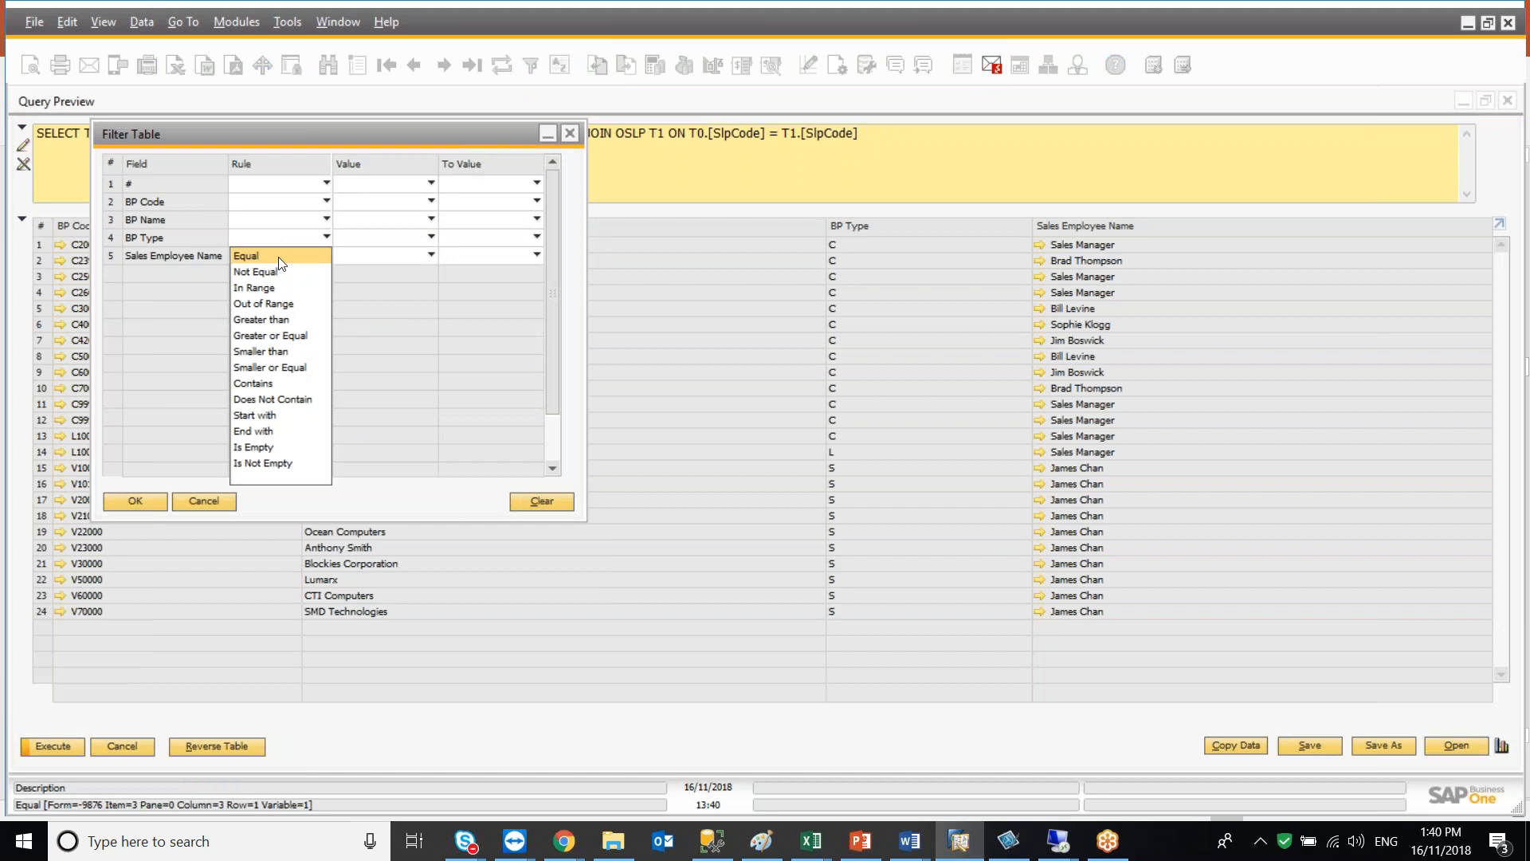
left_click(267, 255)
left_click(368, 238)
left_click(362, 273)
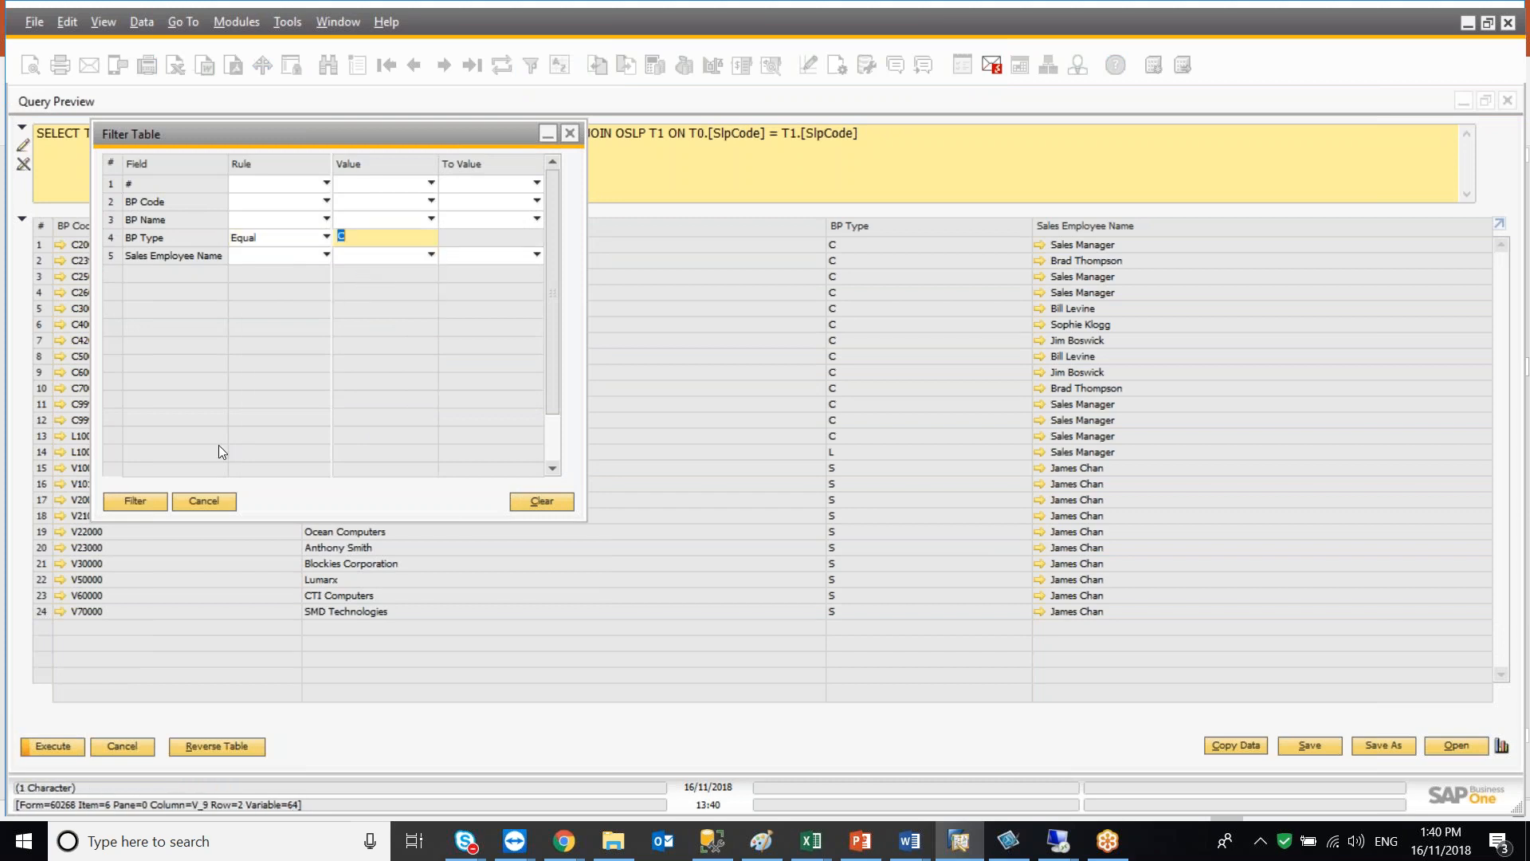
left_click(143, 498)
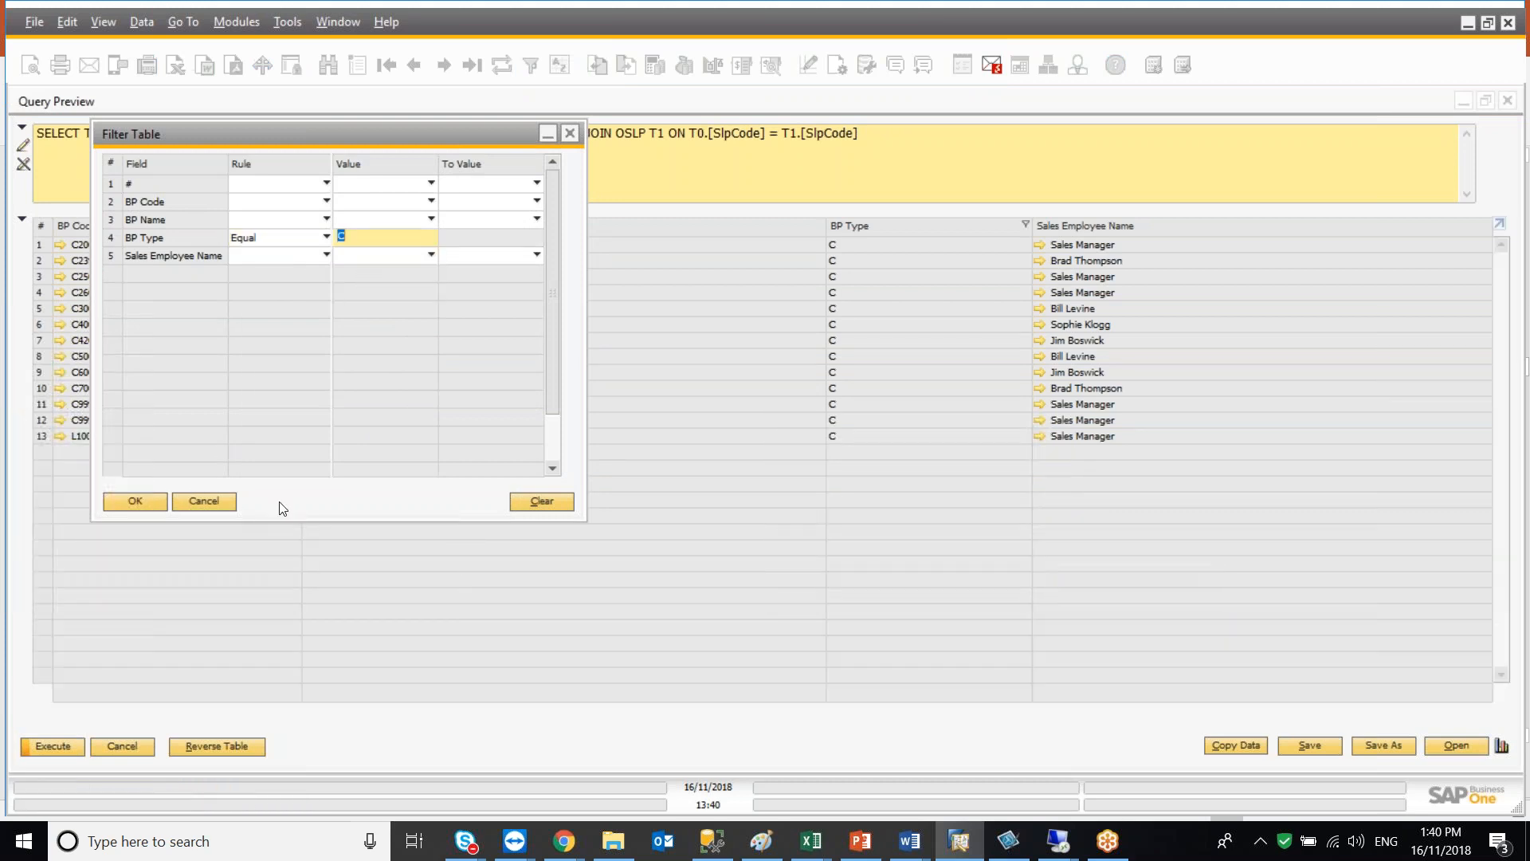
left_click(136, 500)
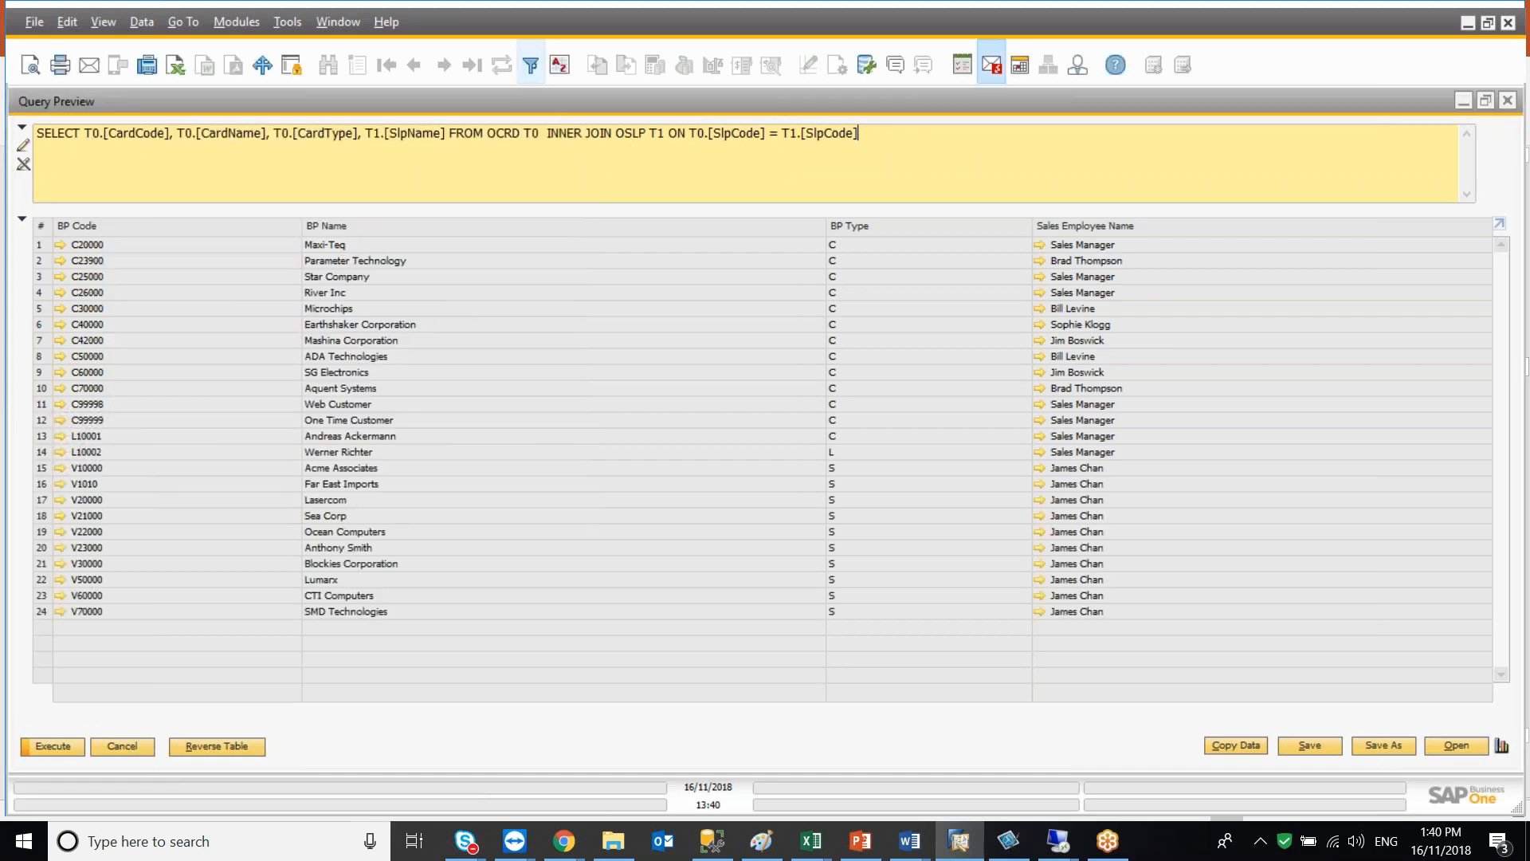
Add the condition WHERE T0.[CardType] = 'C' to the SQL statement and execute the query
key("Return")
type("WHERE ")
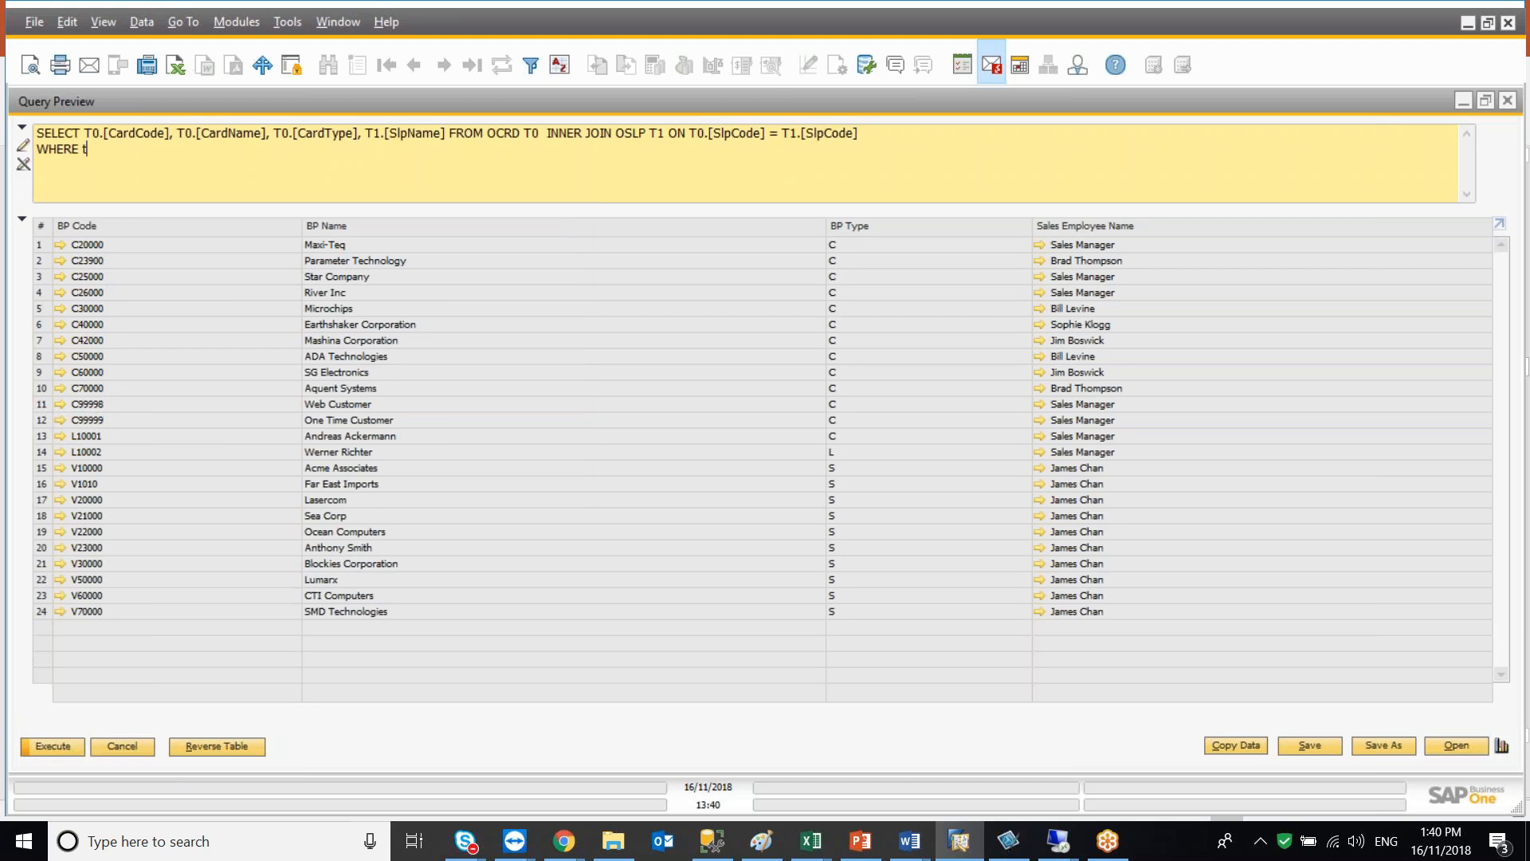
type("T0.[CardType] = 'C'")
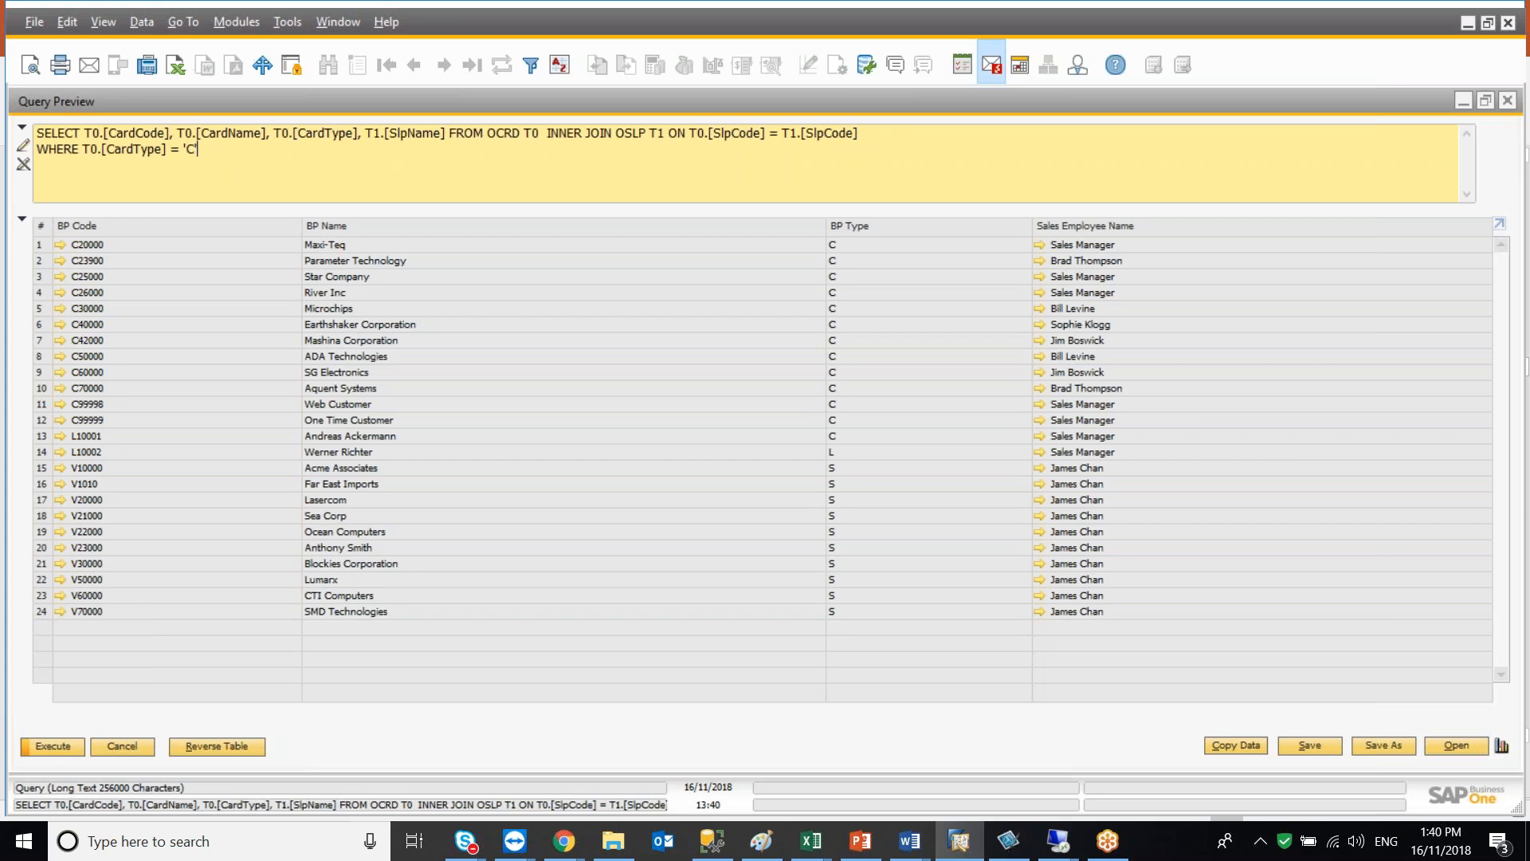
left_click(64, 740)
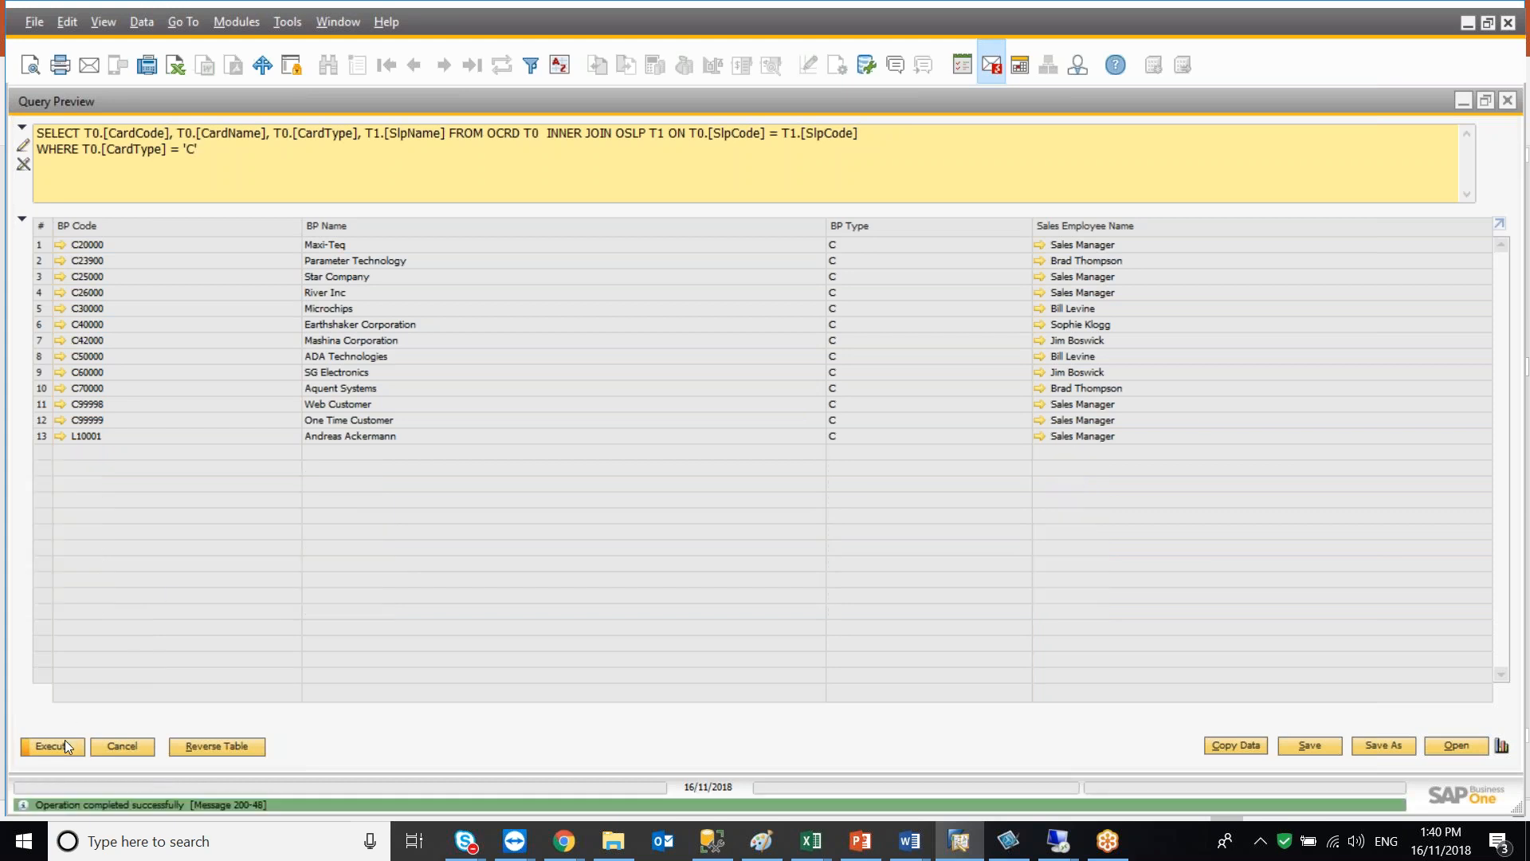
In the Query Generator, build the Where condition T0.[CardType] = 'C' from the OCRD field and Equal condition, then execute
left_click(124, 746)
left_click(1130, 283)
left_click(1253, 443)
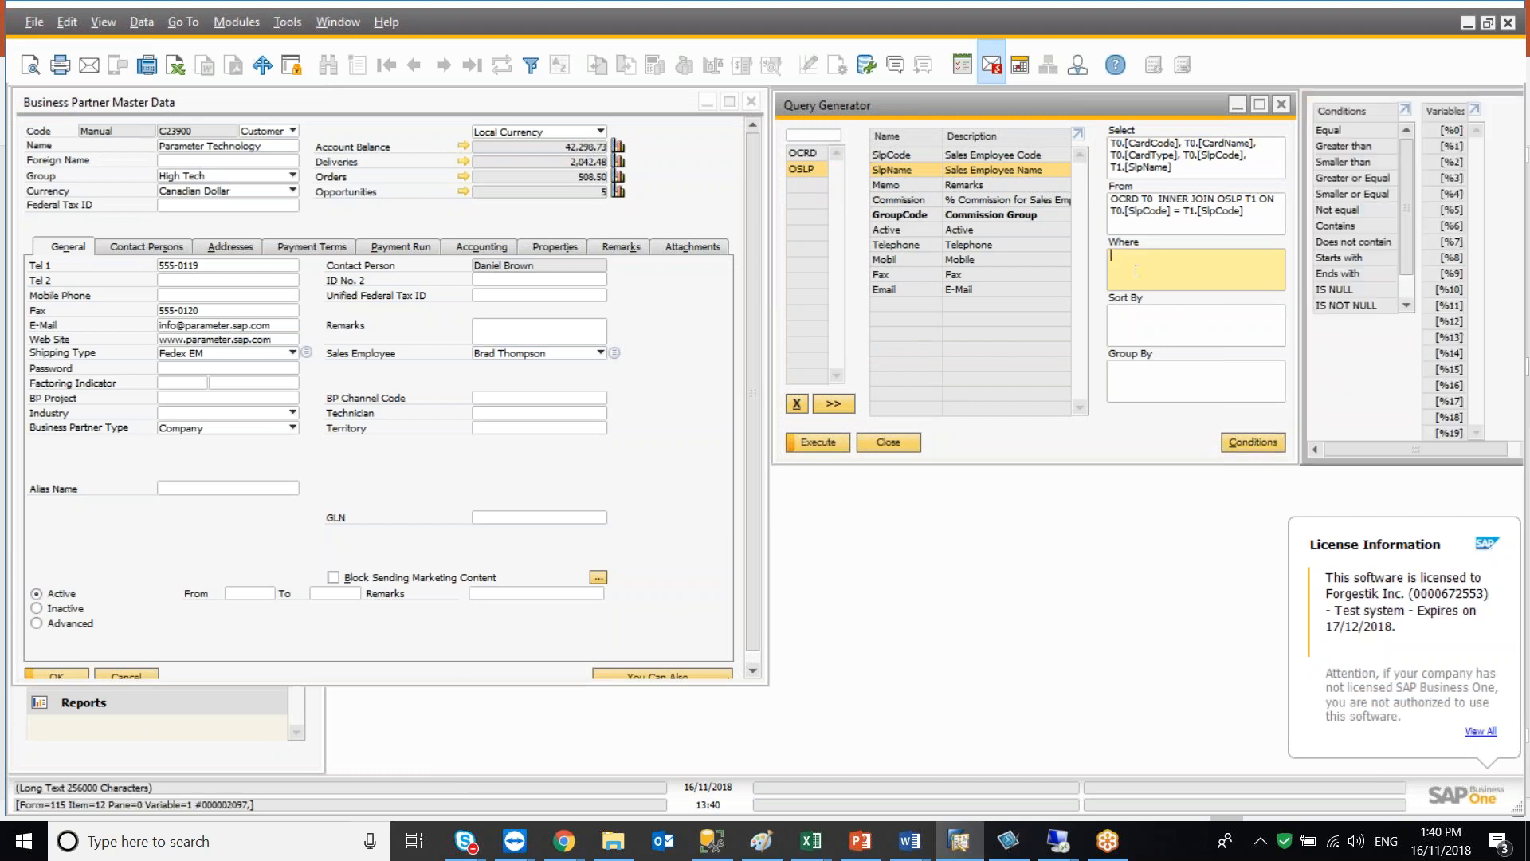
left_click(813, 154)
left_click(909, 186)
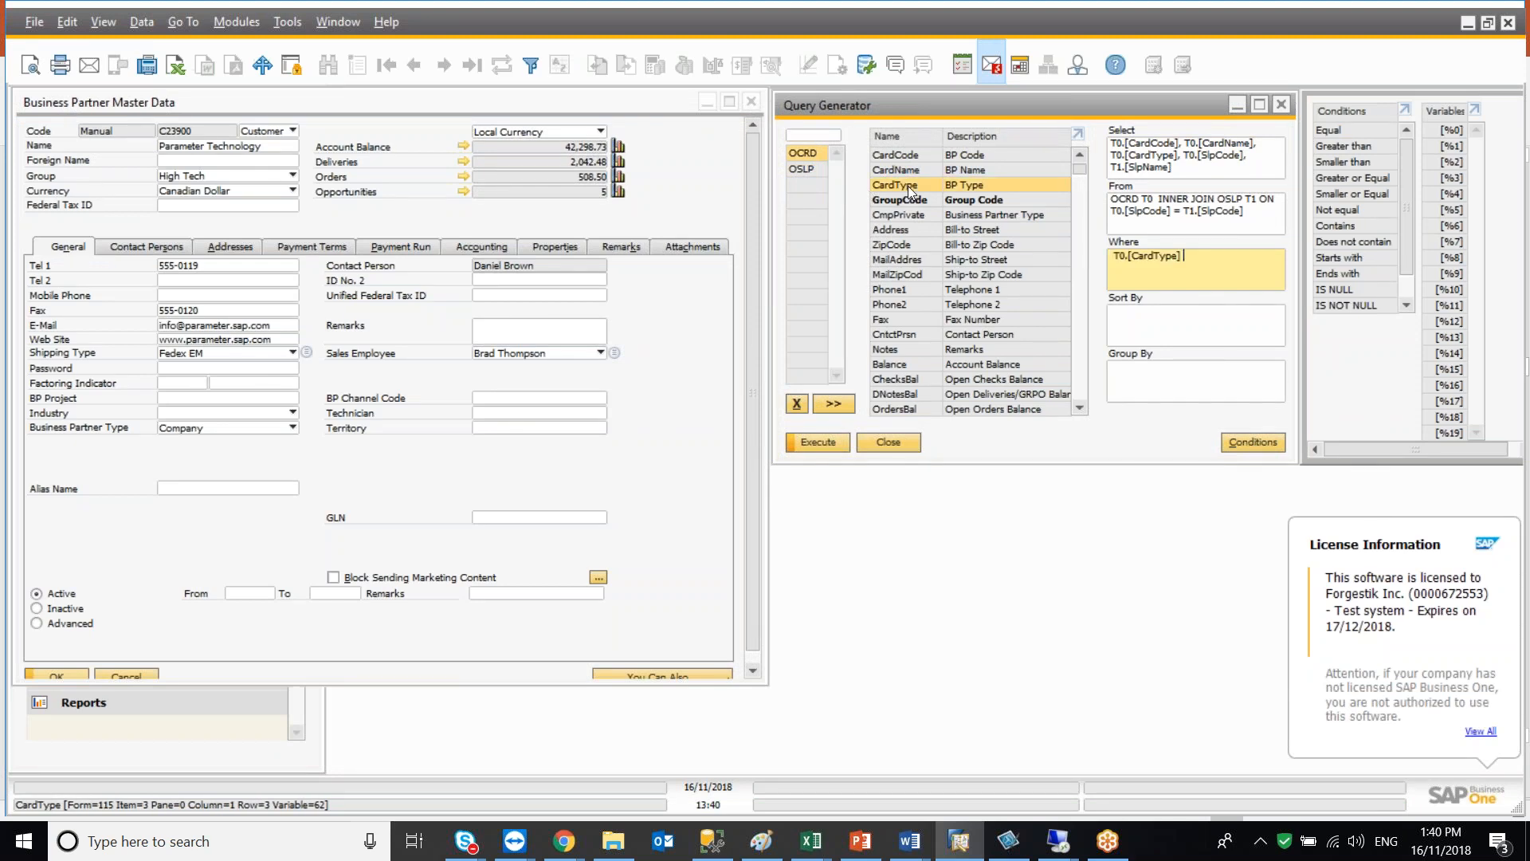
left_click(1340, 128)
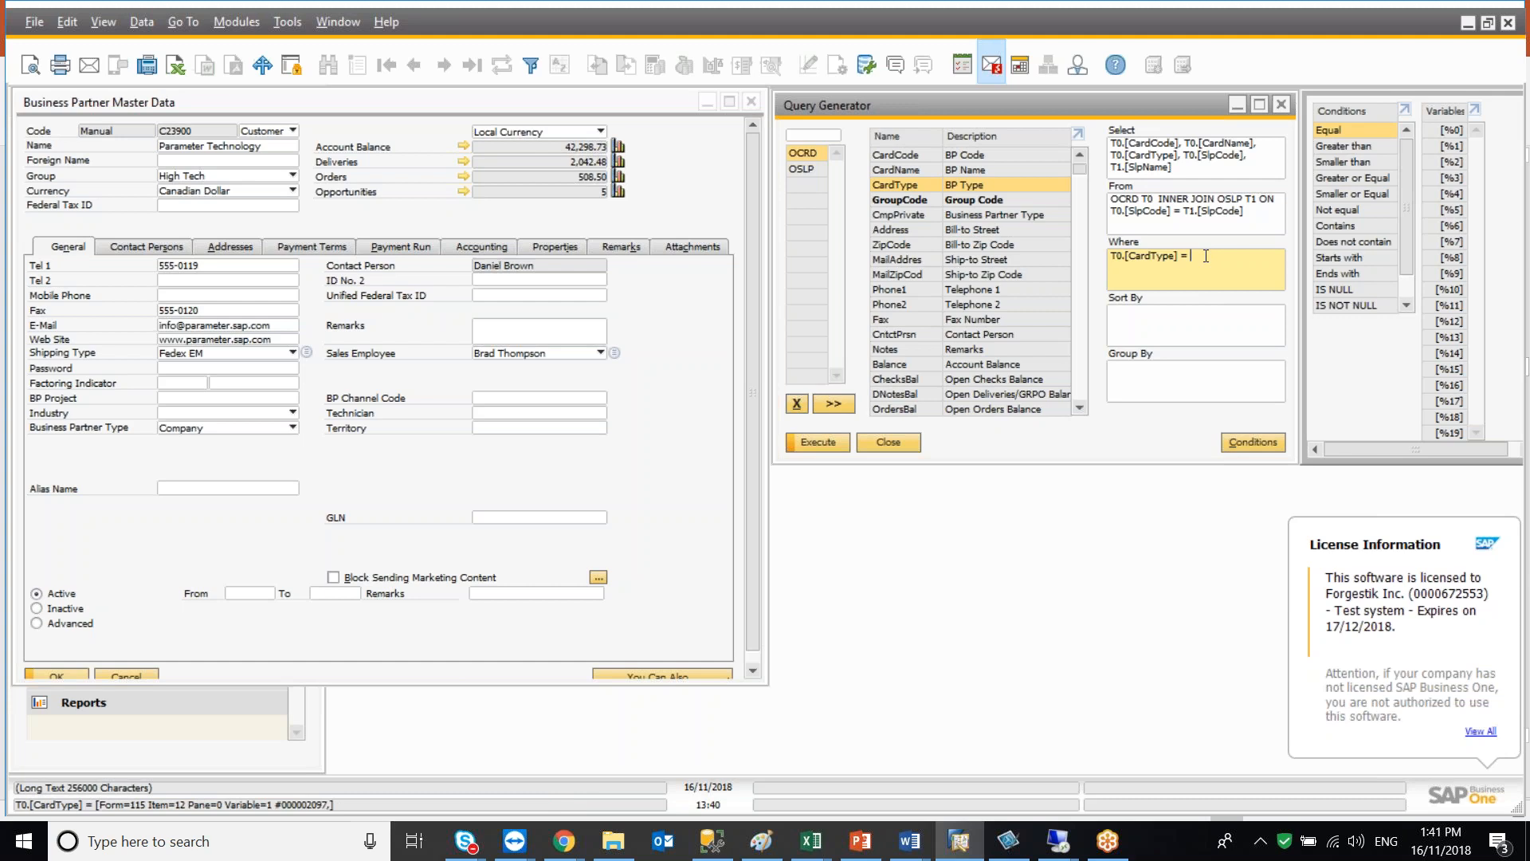
type("'C'")
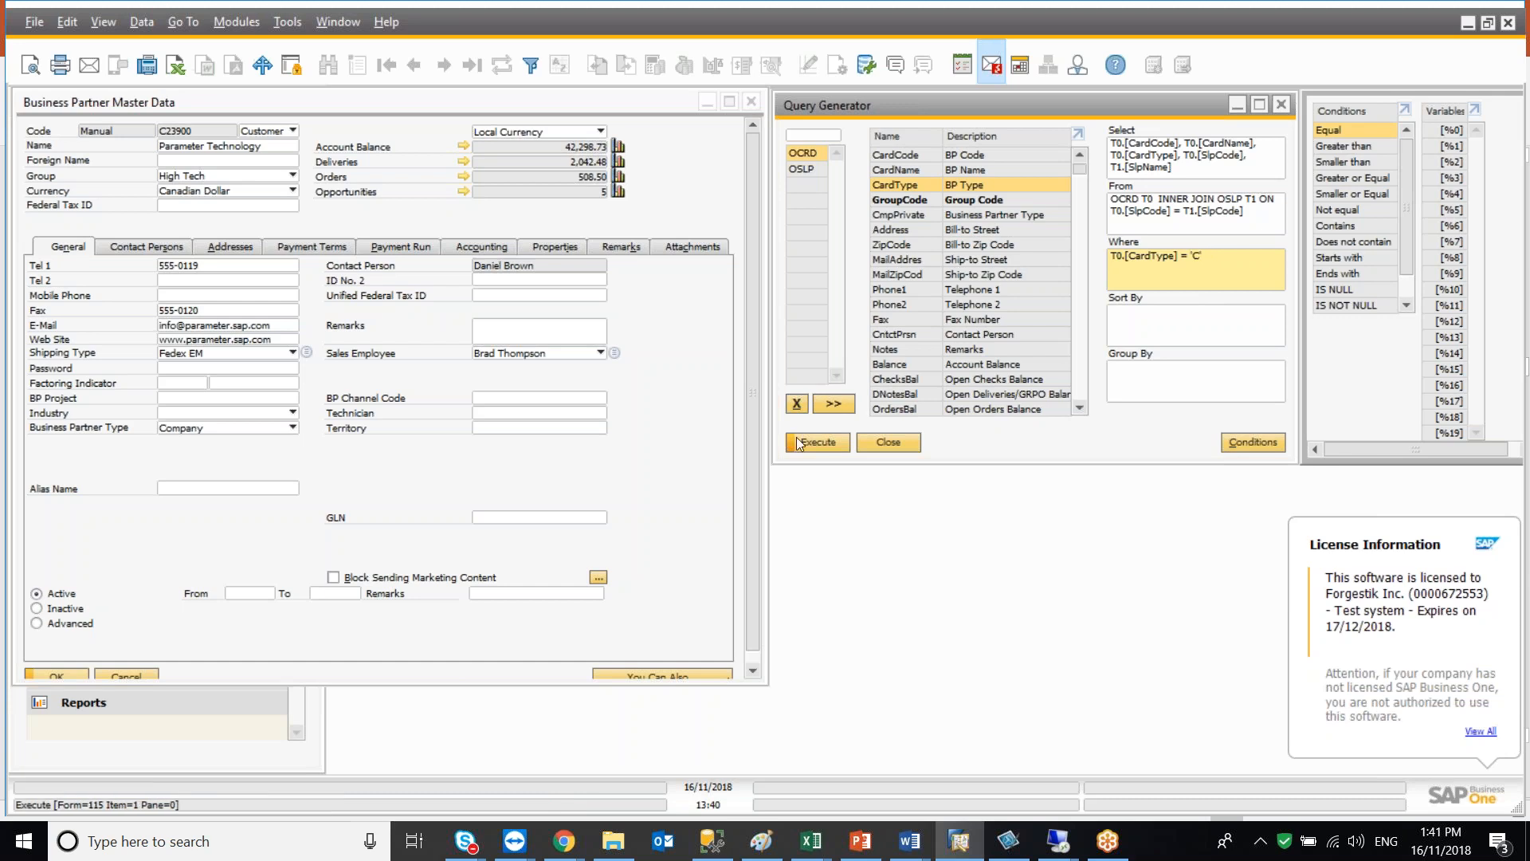
left_click(815, 444)
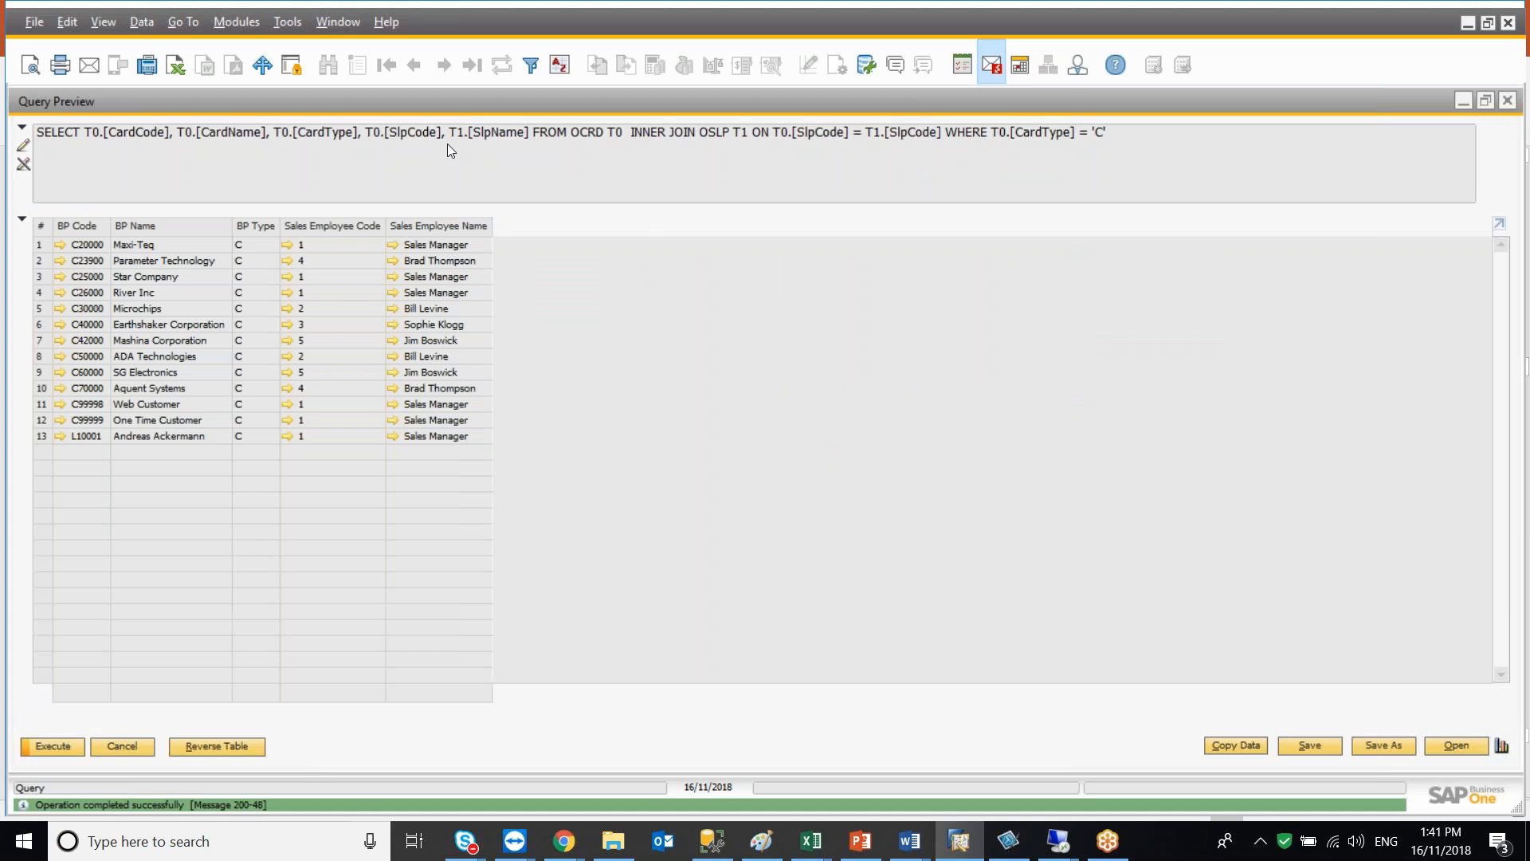
Close the query preview and the Business Partner Master Data window
left_click(127, 746)
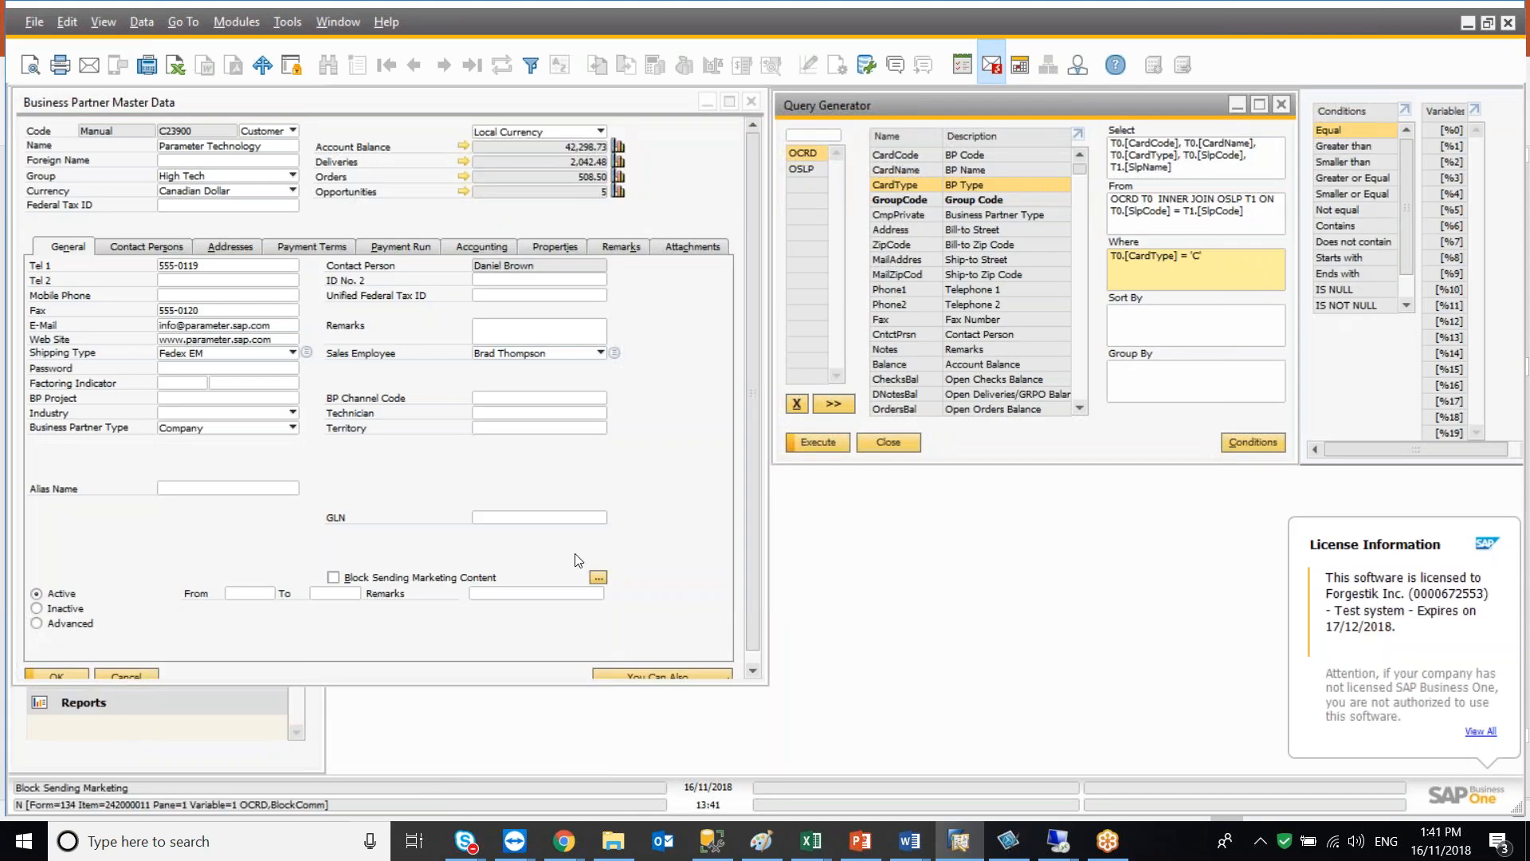
scroll(690, 533, "down", 1)
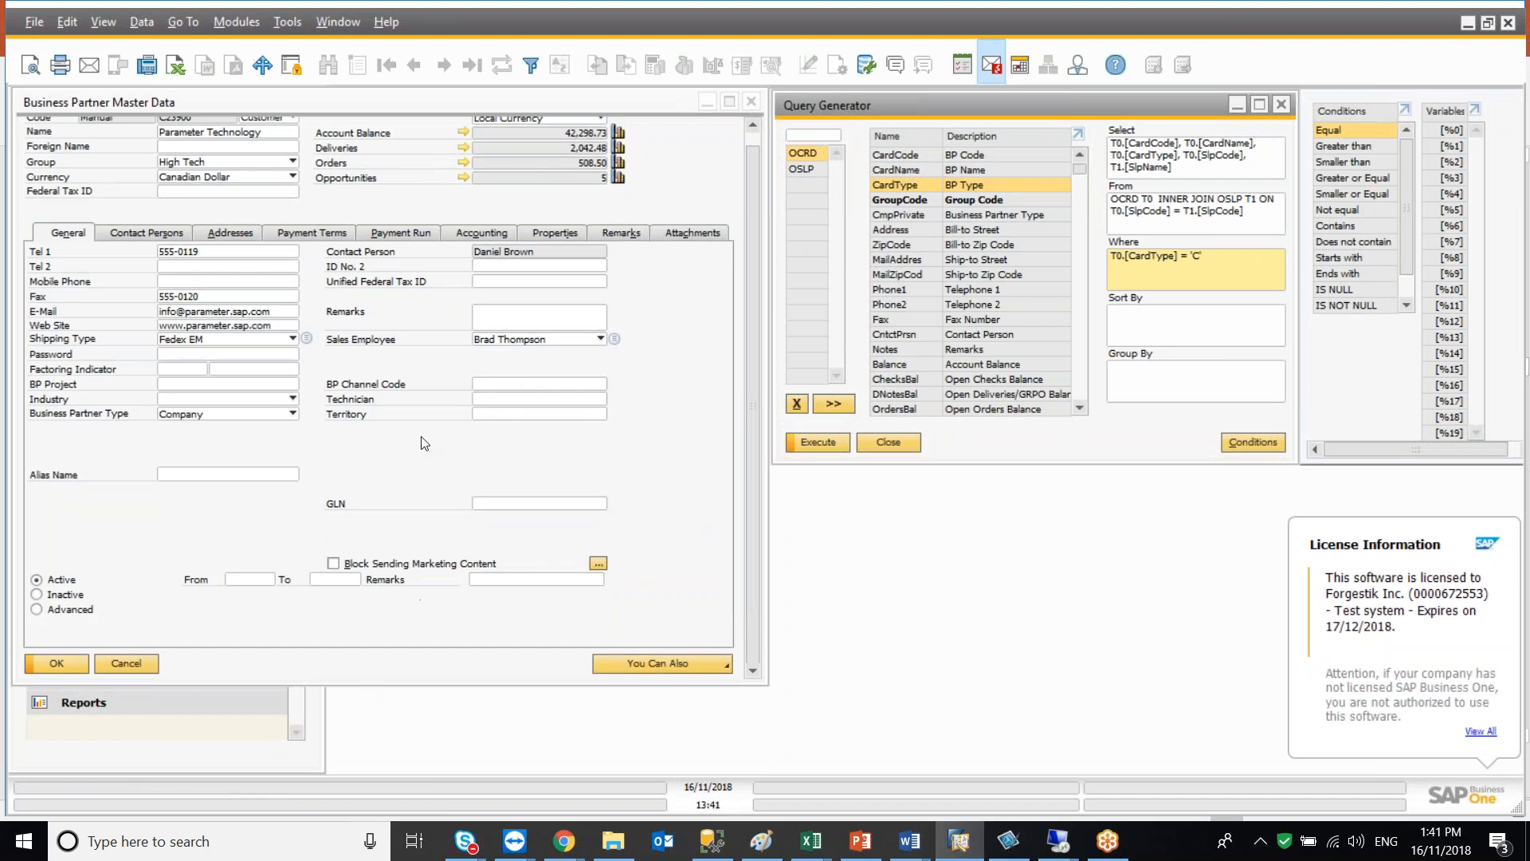
mouse_move(467, 108)
left_mouse_down()
mouse_move(461, 123)
mouse_move(474, 113)
left_mouse_up()
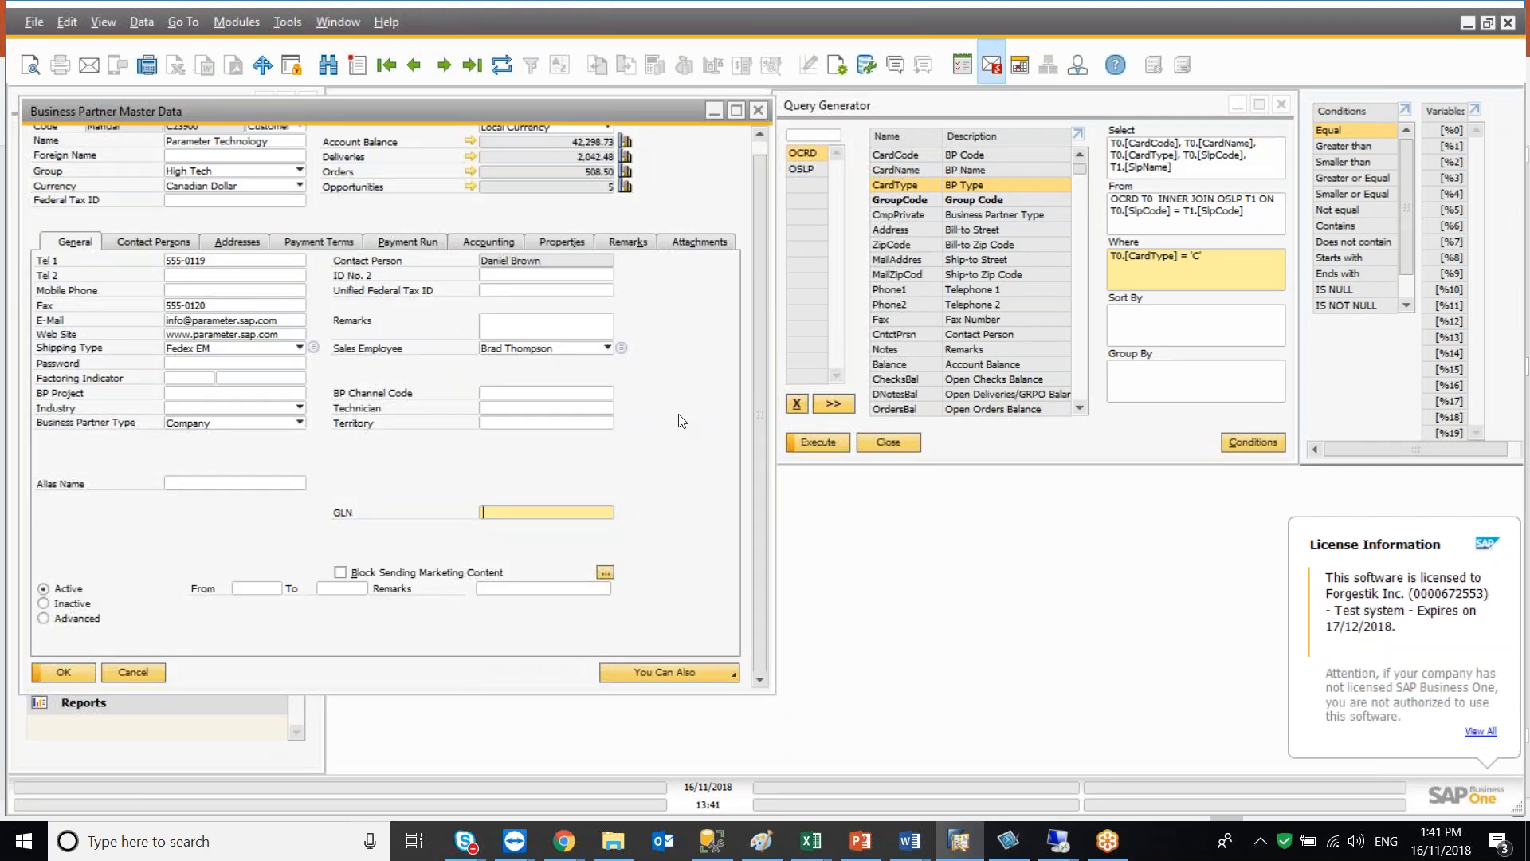
left_click(142, 671)
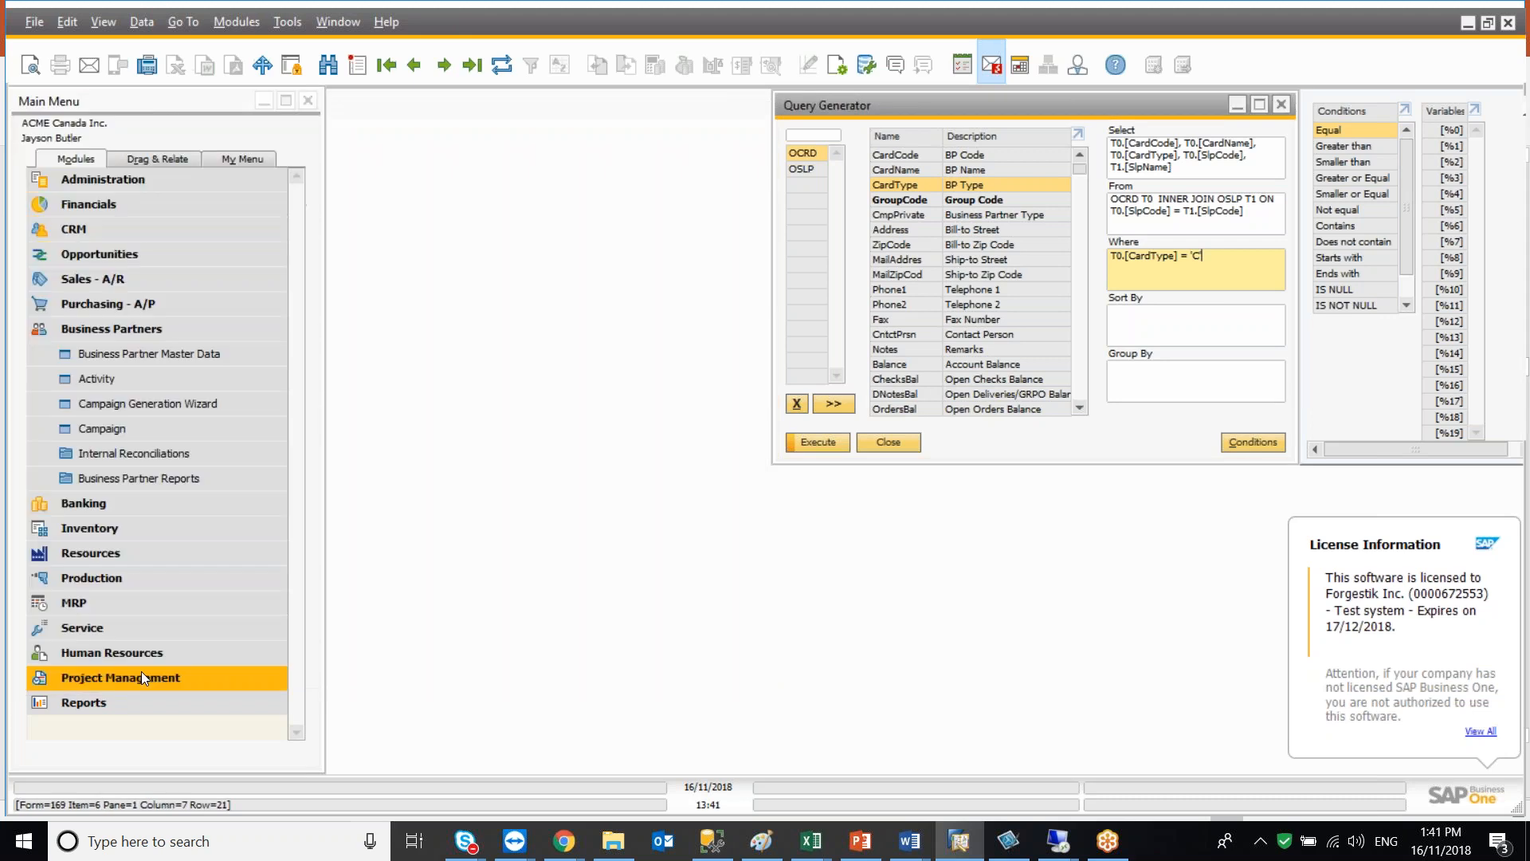
Clear all tables and fields from the Query Generator
left_click(795, 405)
left_click(794, 405)
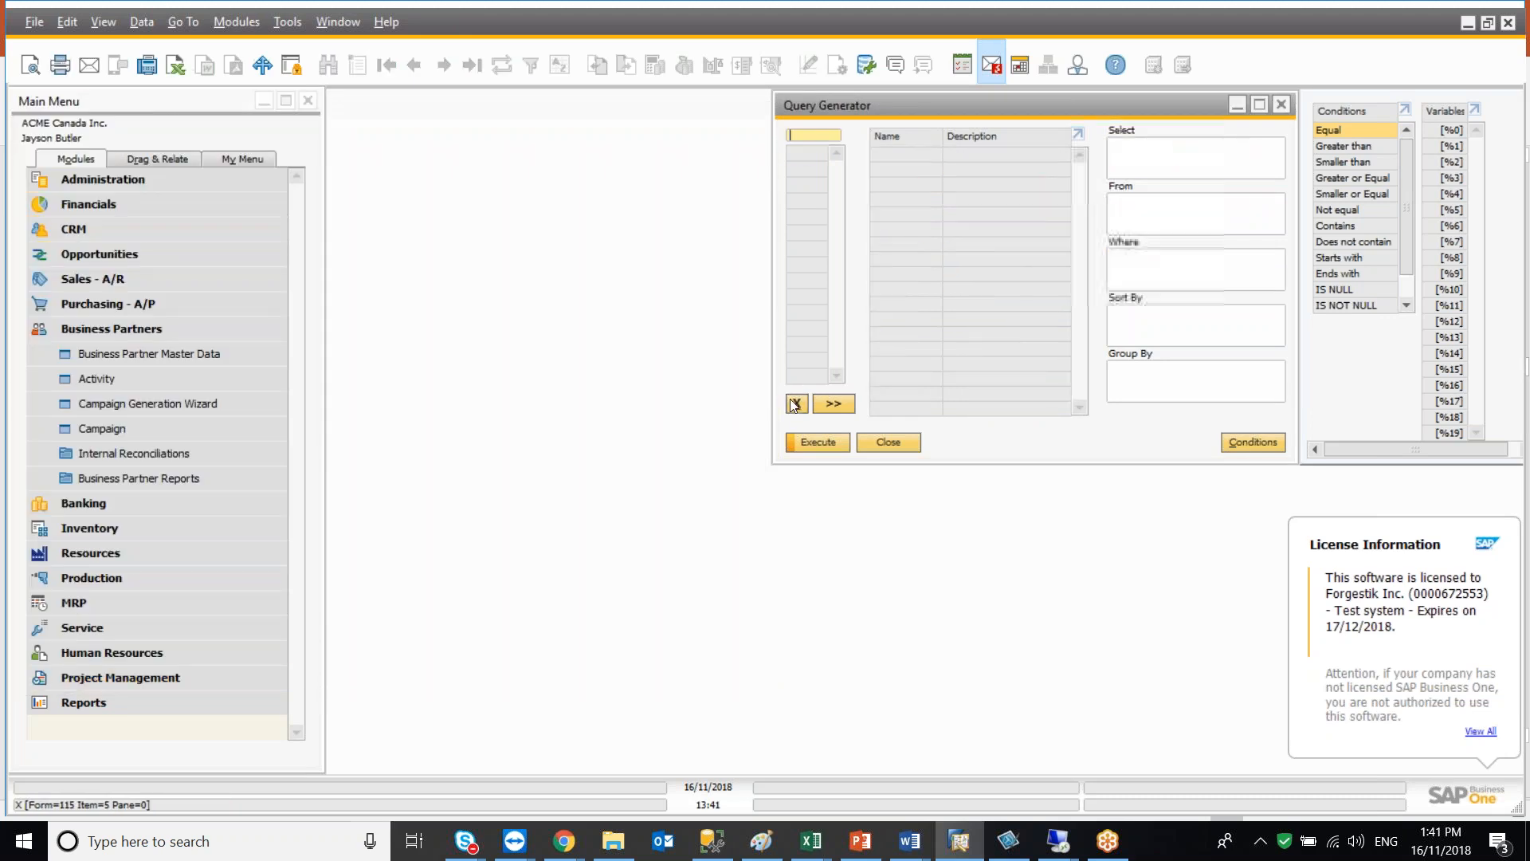
Open the A/R Invoice form from Sales - A/R and display the last invoice
left_click(173, 328)
left_click(176, 281)
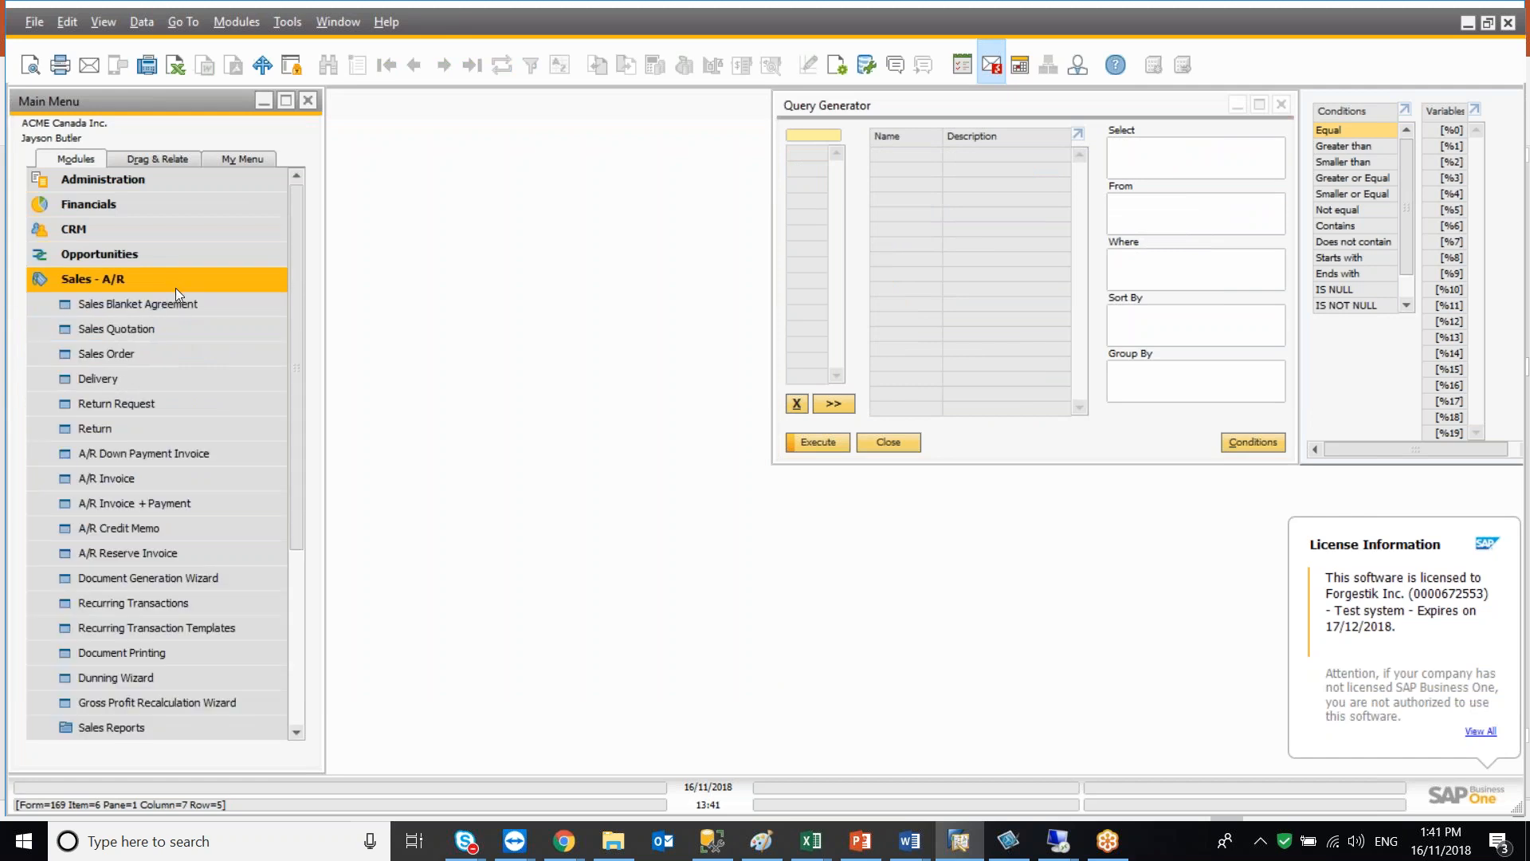
left_click(179, 477)
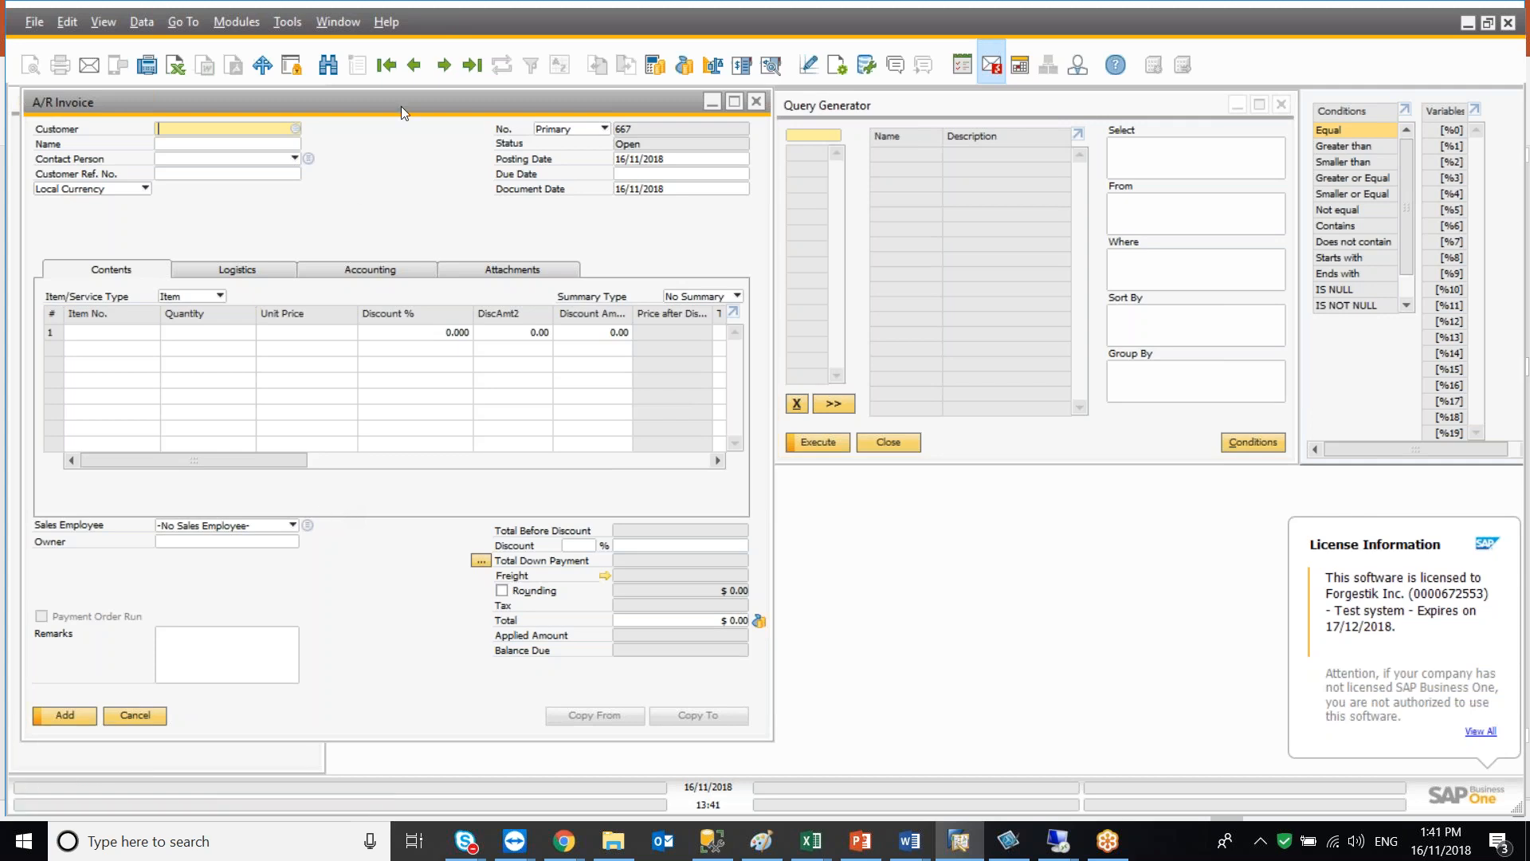
left_click(415, 65)
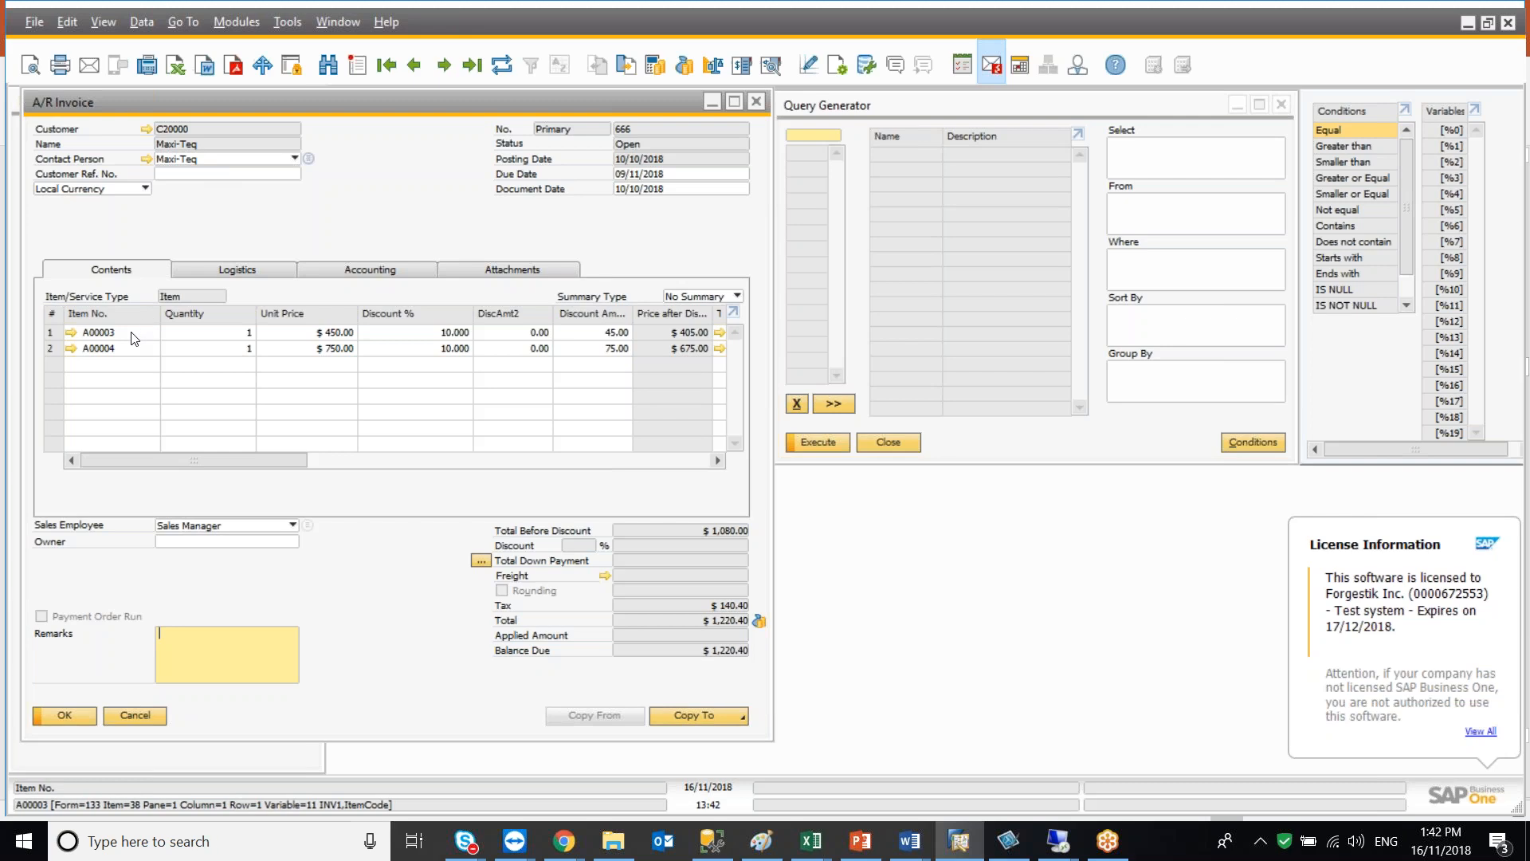
Load the OINV table in the Query Generator and add CardCode, CardName, DocNum and DocDate to the Select list
left_click(810, 133)
type("OINV")
key("Return")
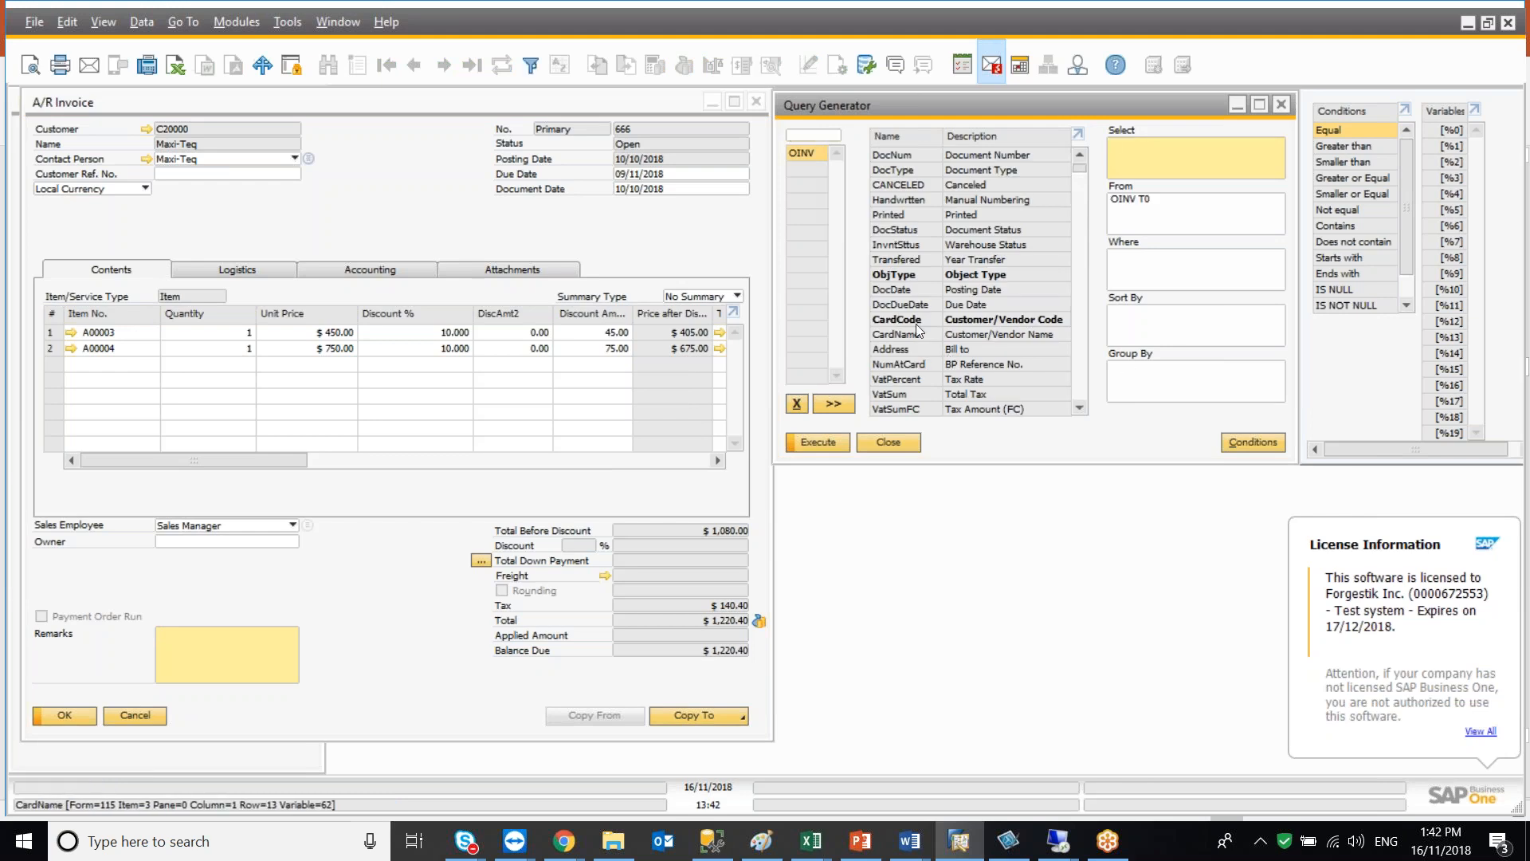
double_click(907, 324)
double_click(904, 334)
double_click(892, 153)
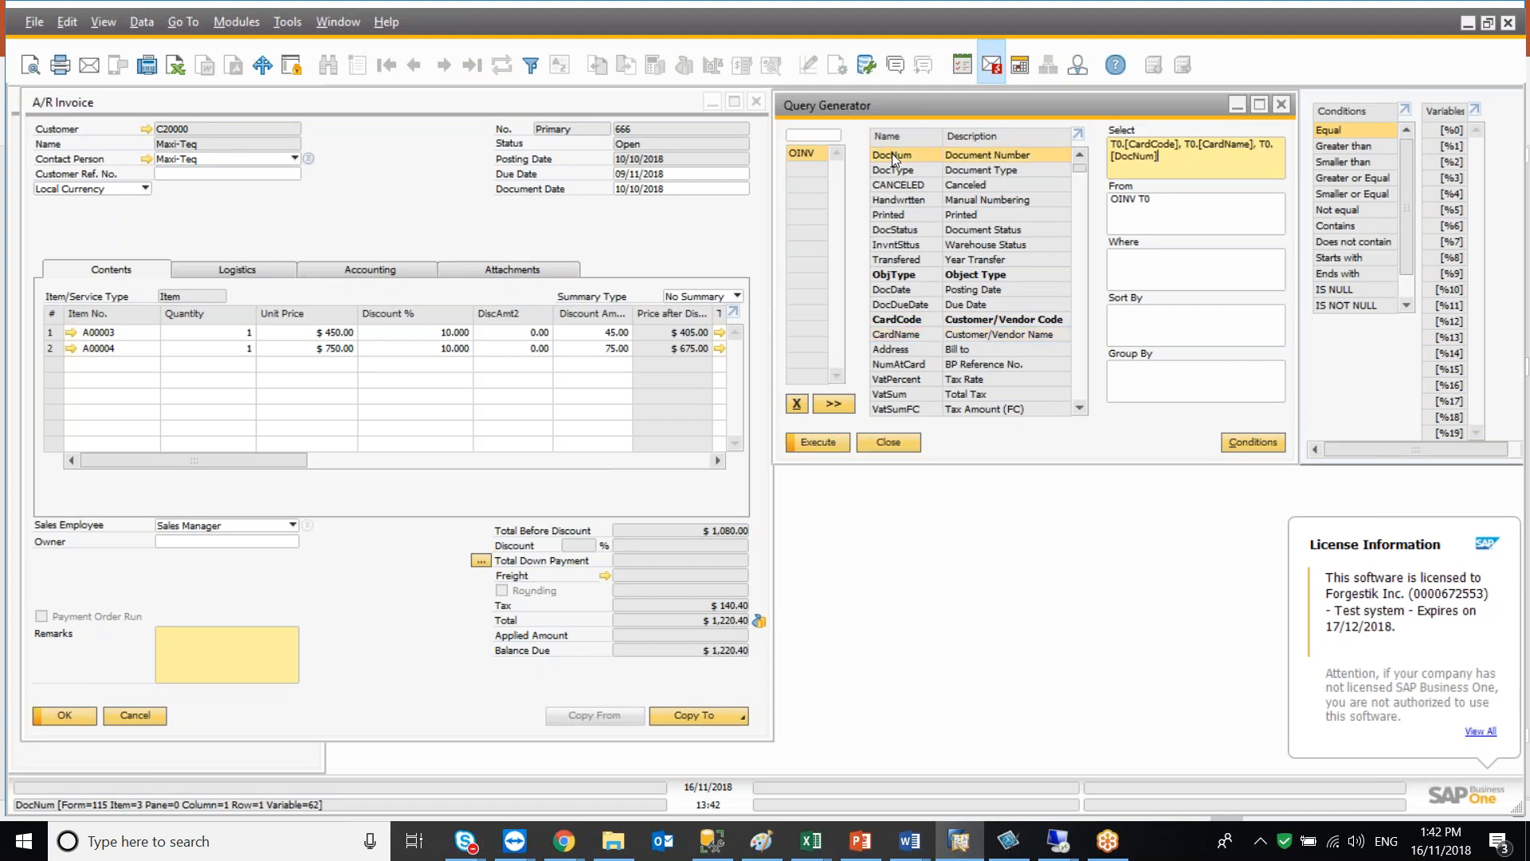
double_click(894, 291)
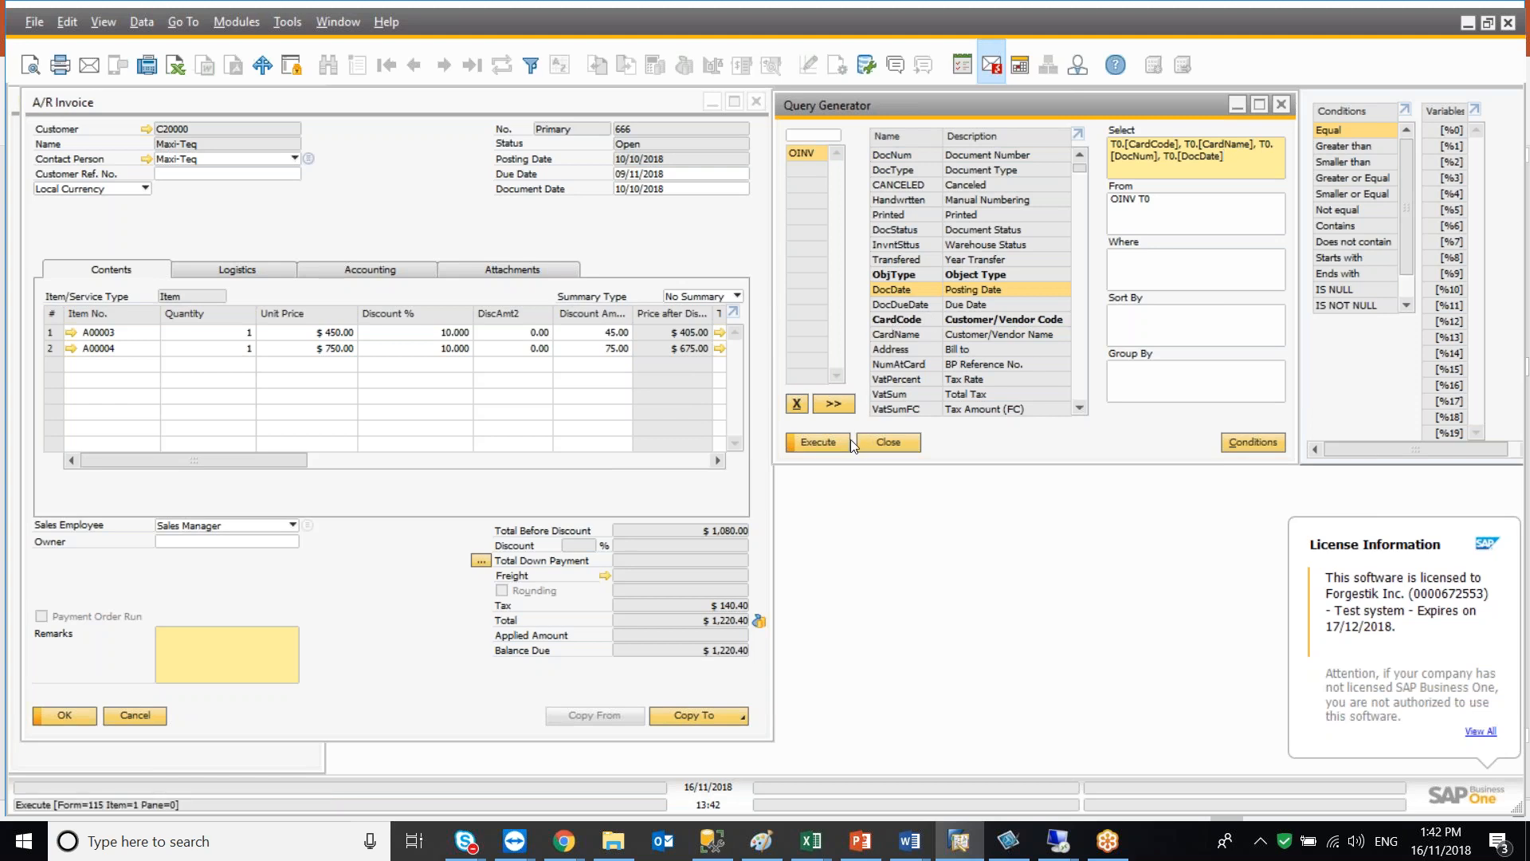
Add the DocTotal field from further down the OINV field list to the Select list
left_click(1080, 411)
left_click(1079, 410)
left_click(1080, 410)
left_click(1079, 411)
left_click(1080, 410)
left_click(1079, 411)
left_click(1079, 411)
left_click(1079, 410)
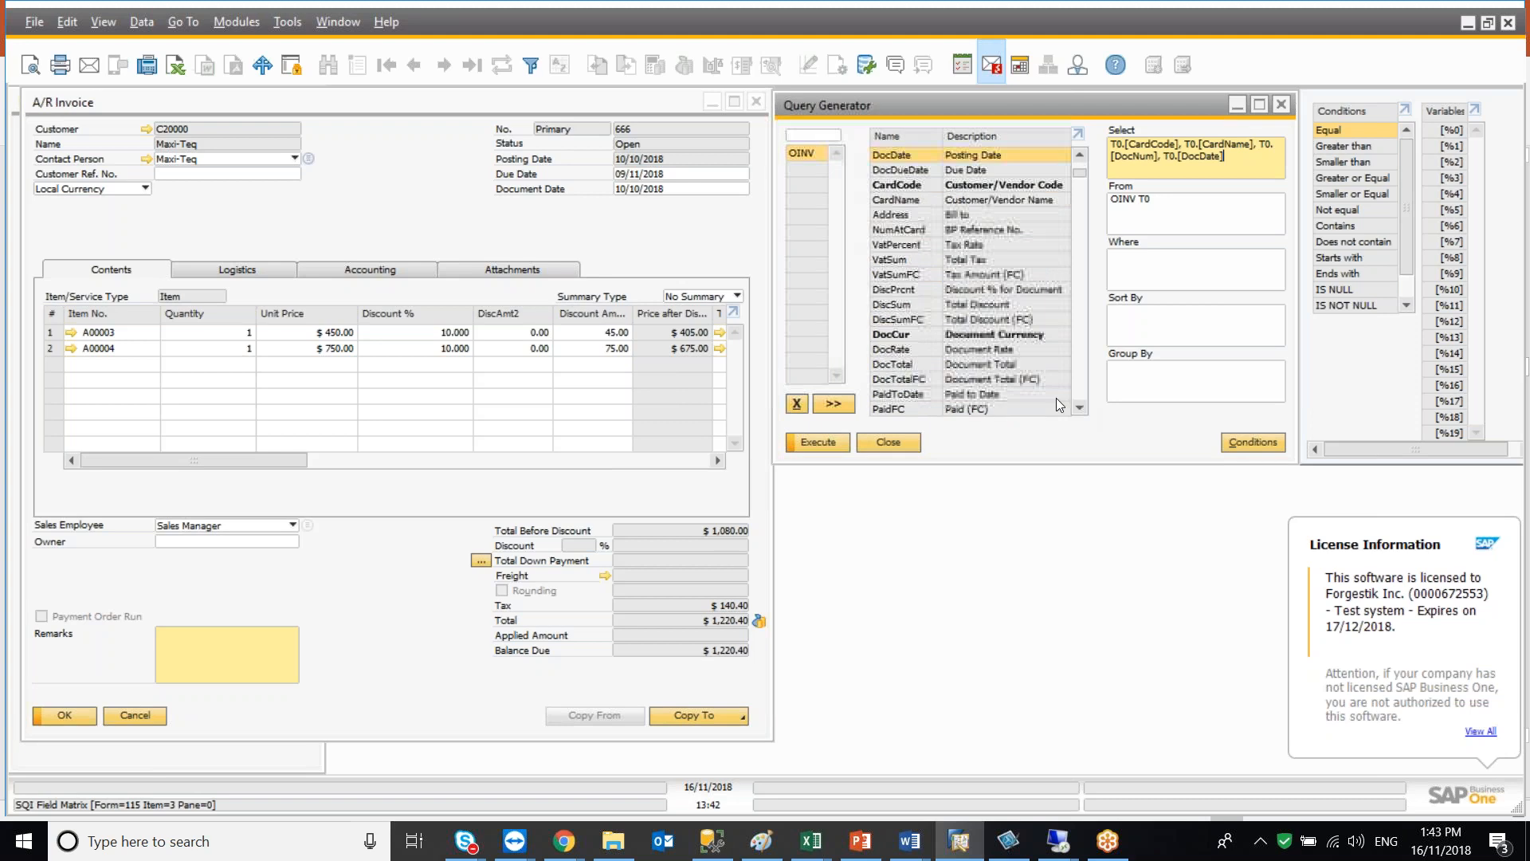
double_click(999, 367)
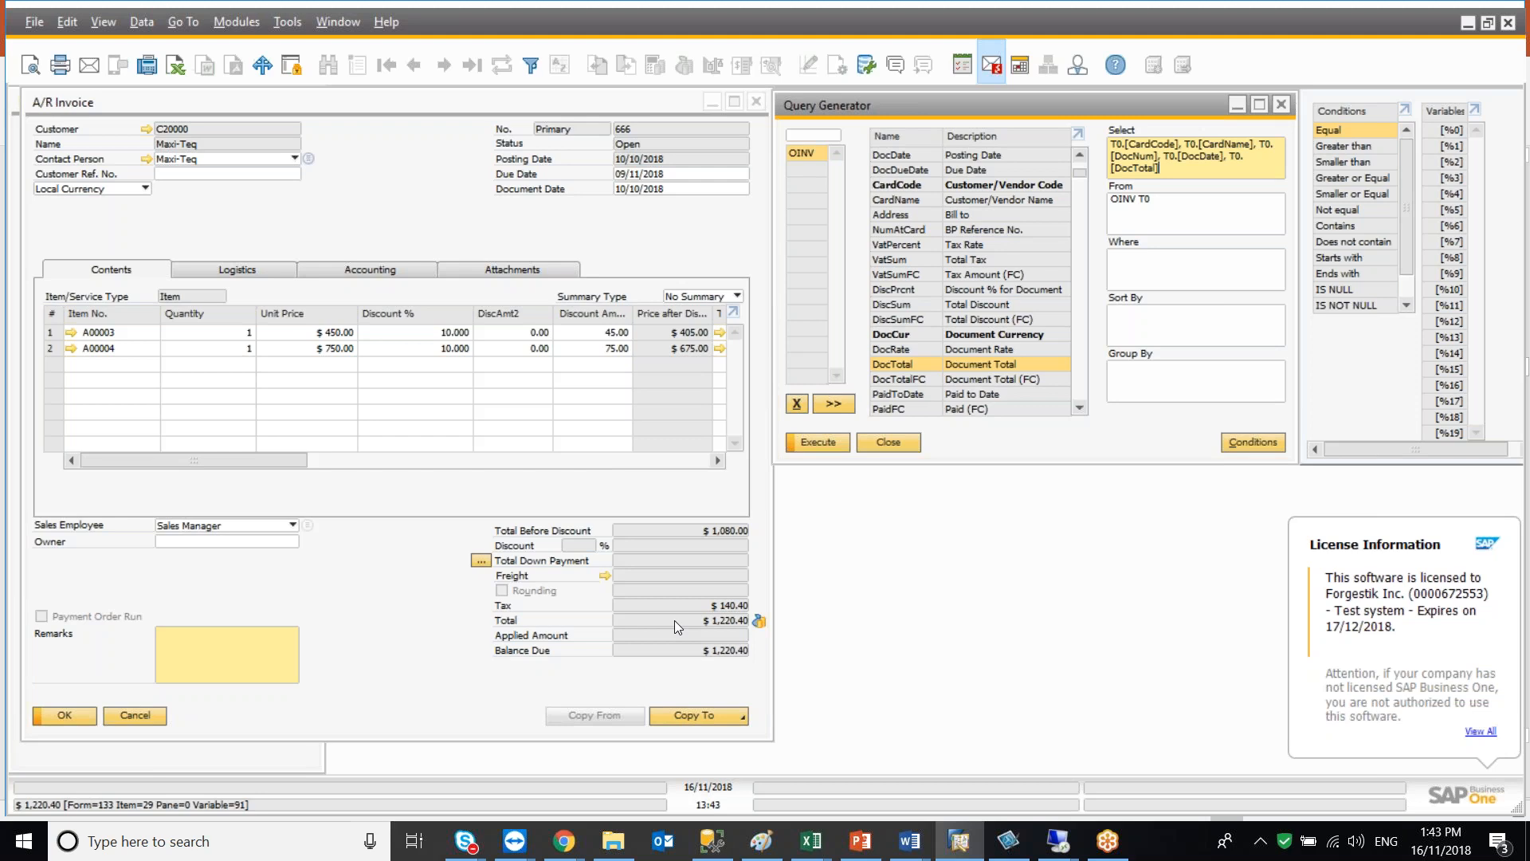
In a new Query Generator, query the OINV table for invoice DocNum '666' and browse its result columns
left_click(287, 22)
mouse_move(347, 250)
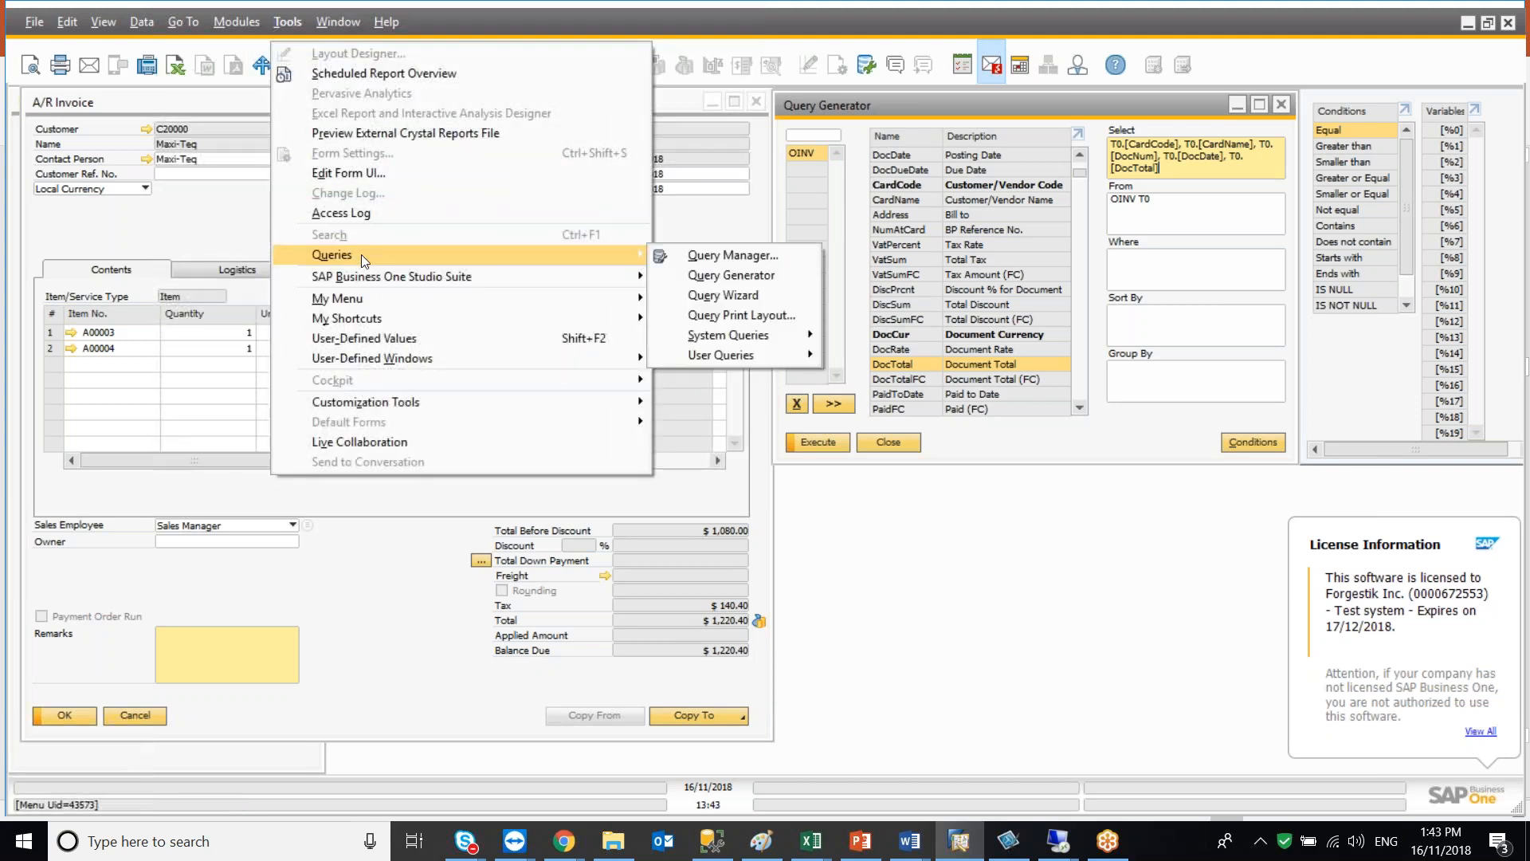
left_click(701, 278)
type("oinv")
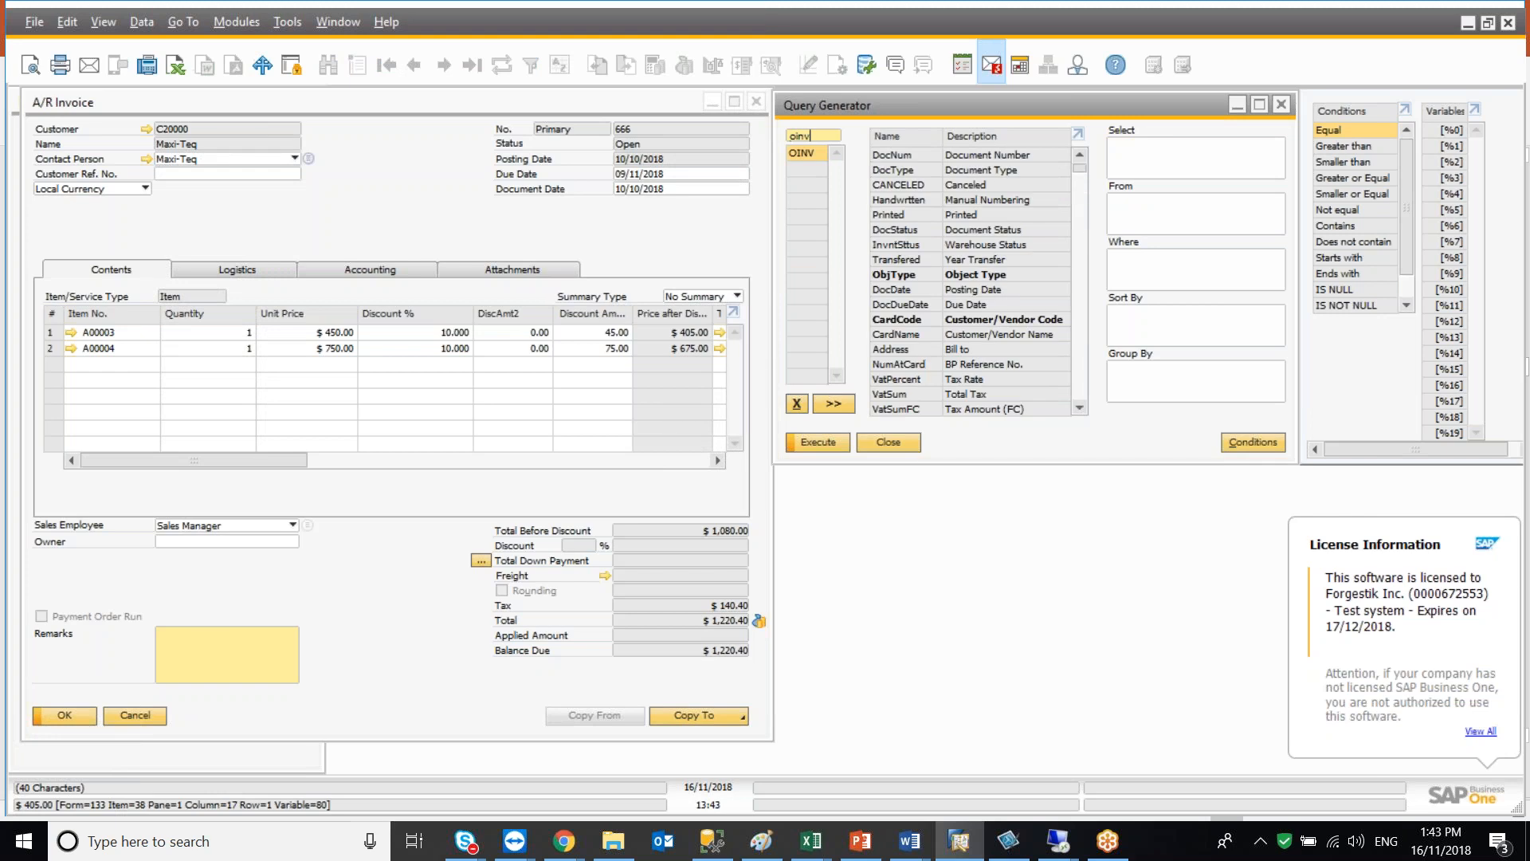
left_click(1118, 140)
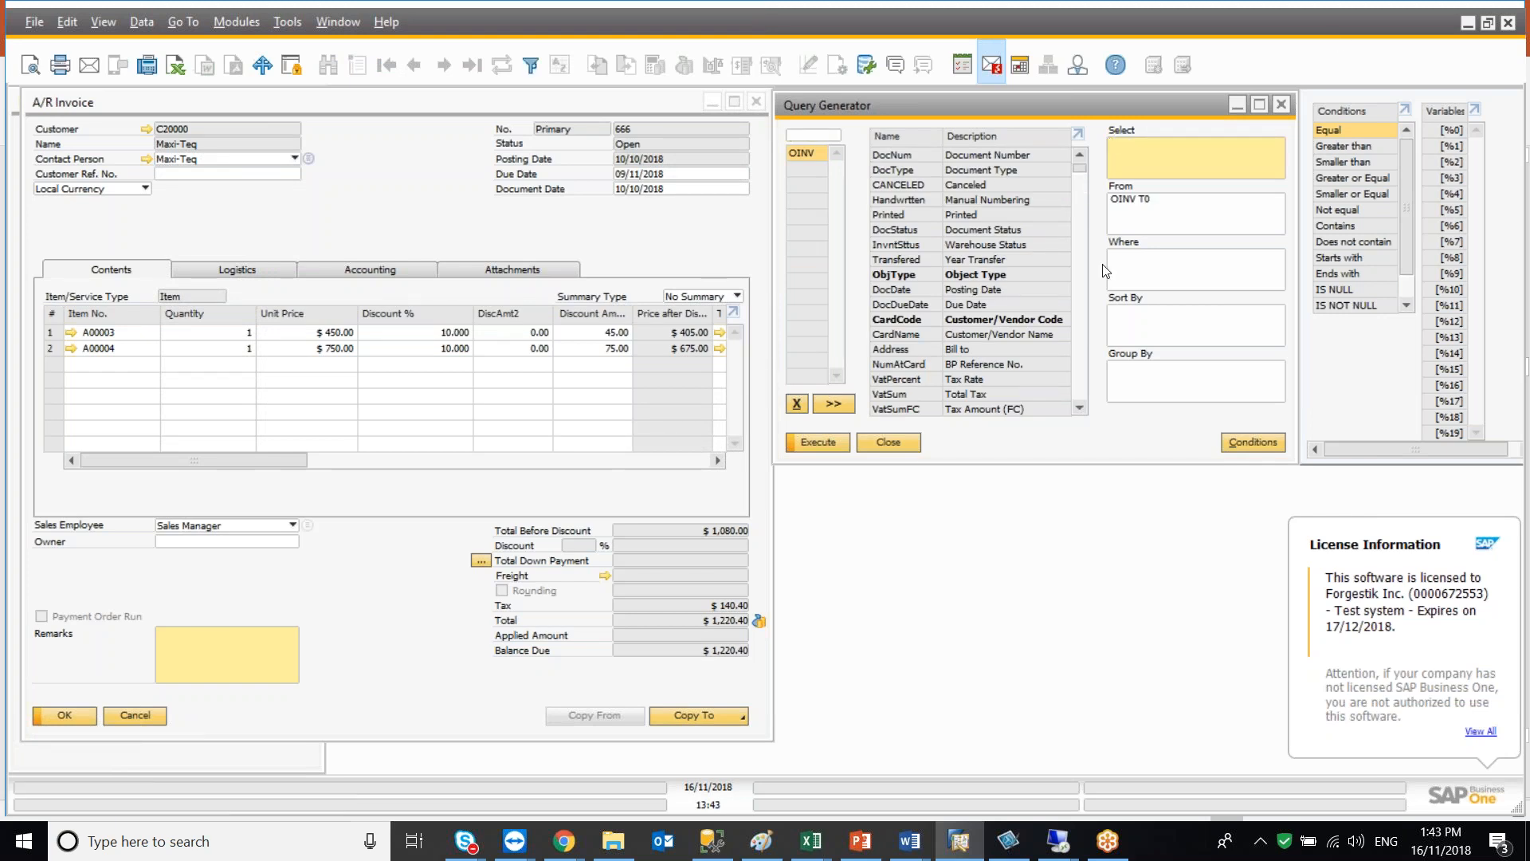
left_click(1122, 272)
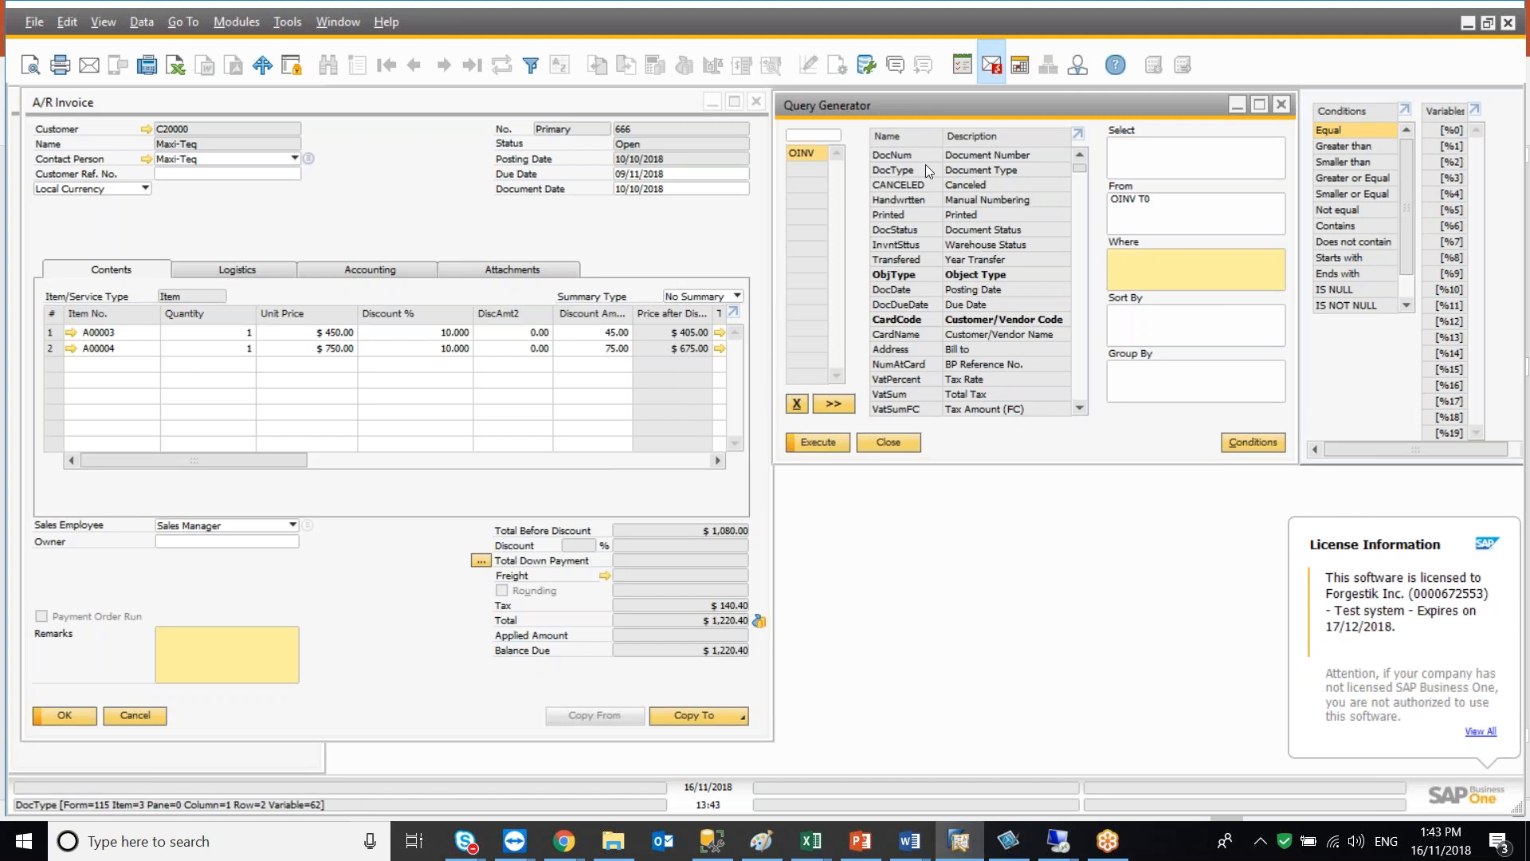
double_click(918, 156)
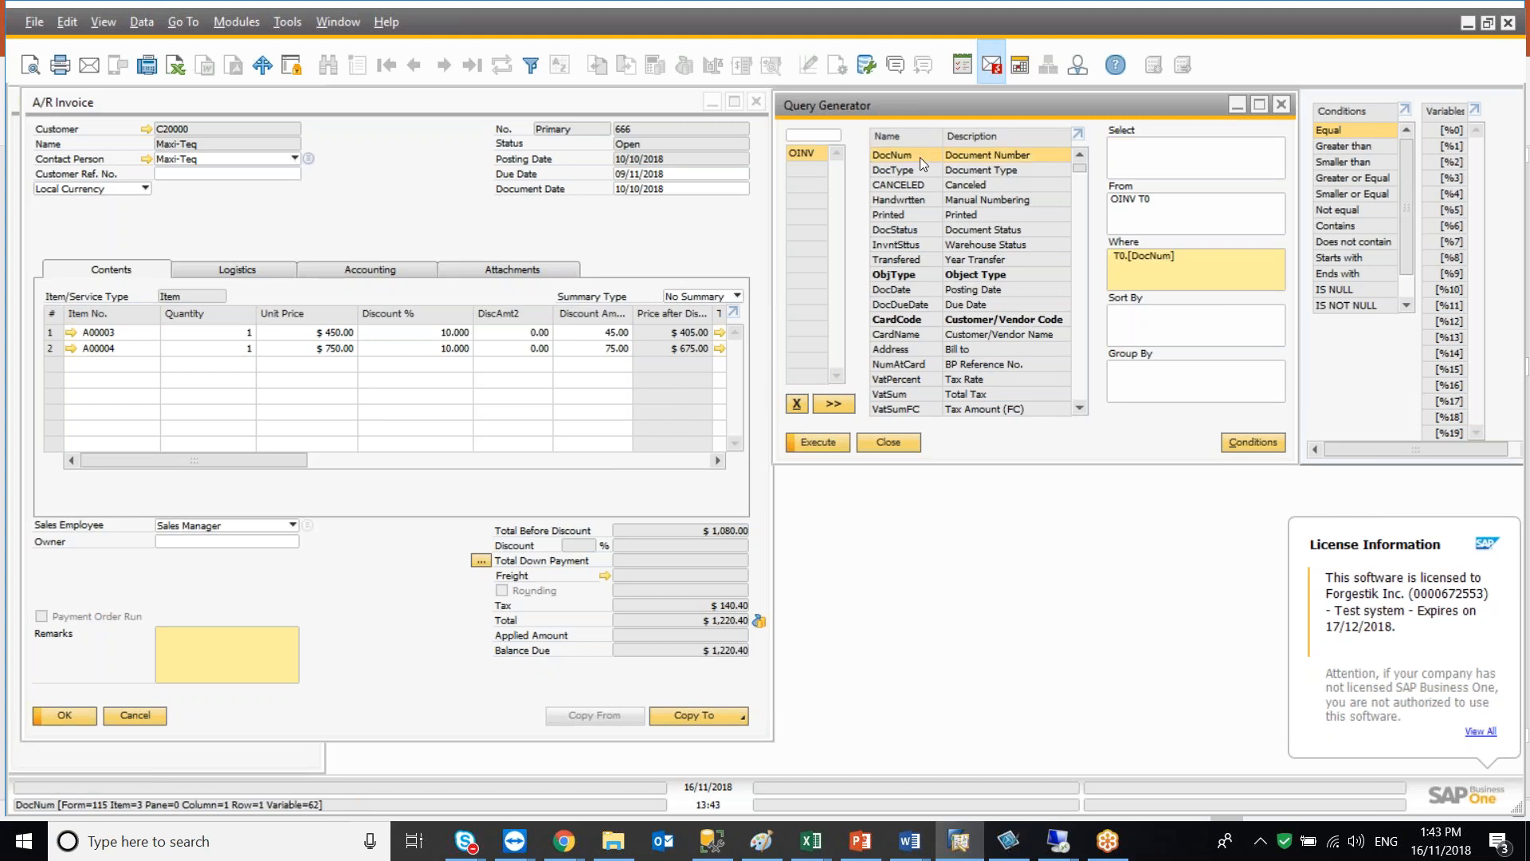
type("='666'")
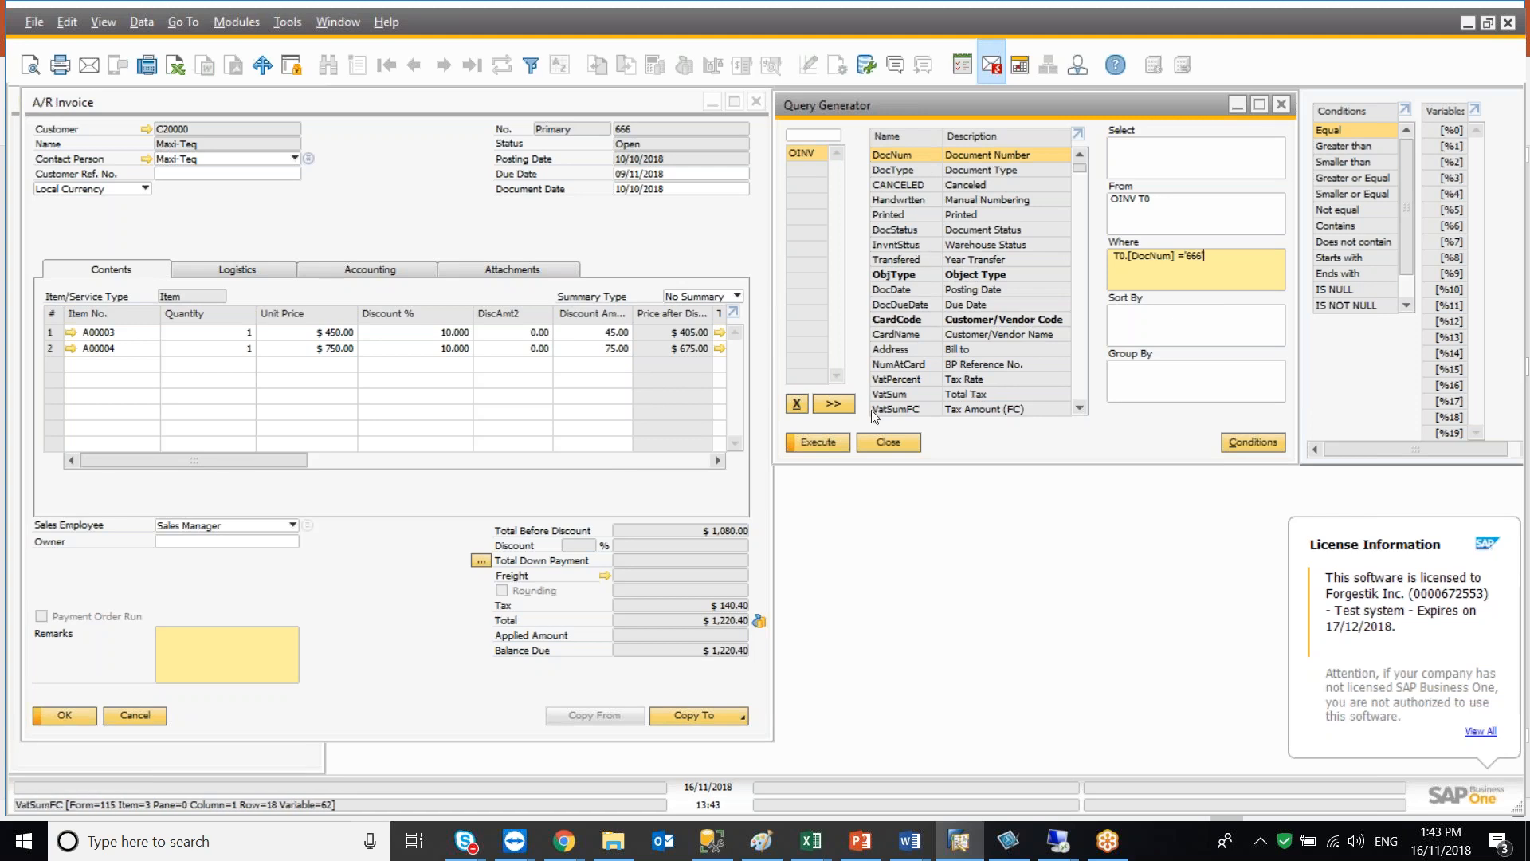
left_click(818, 441)
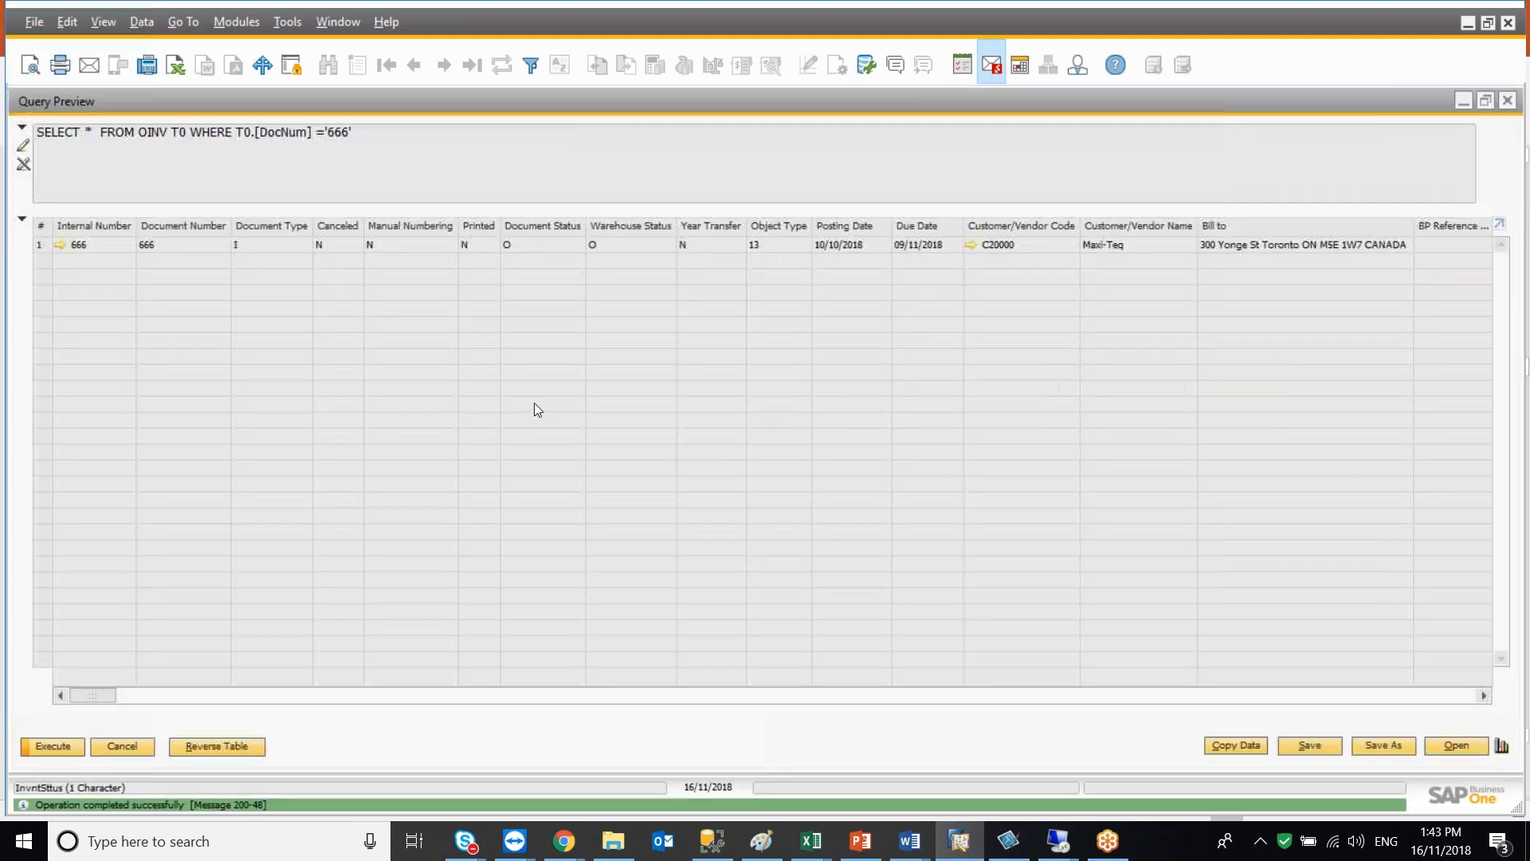
left_click_drag(97, 696, 134, 715)
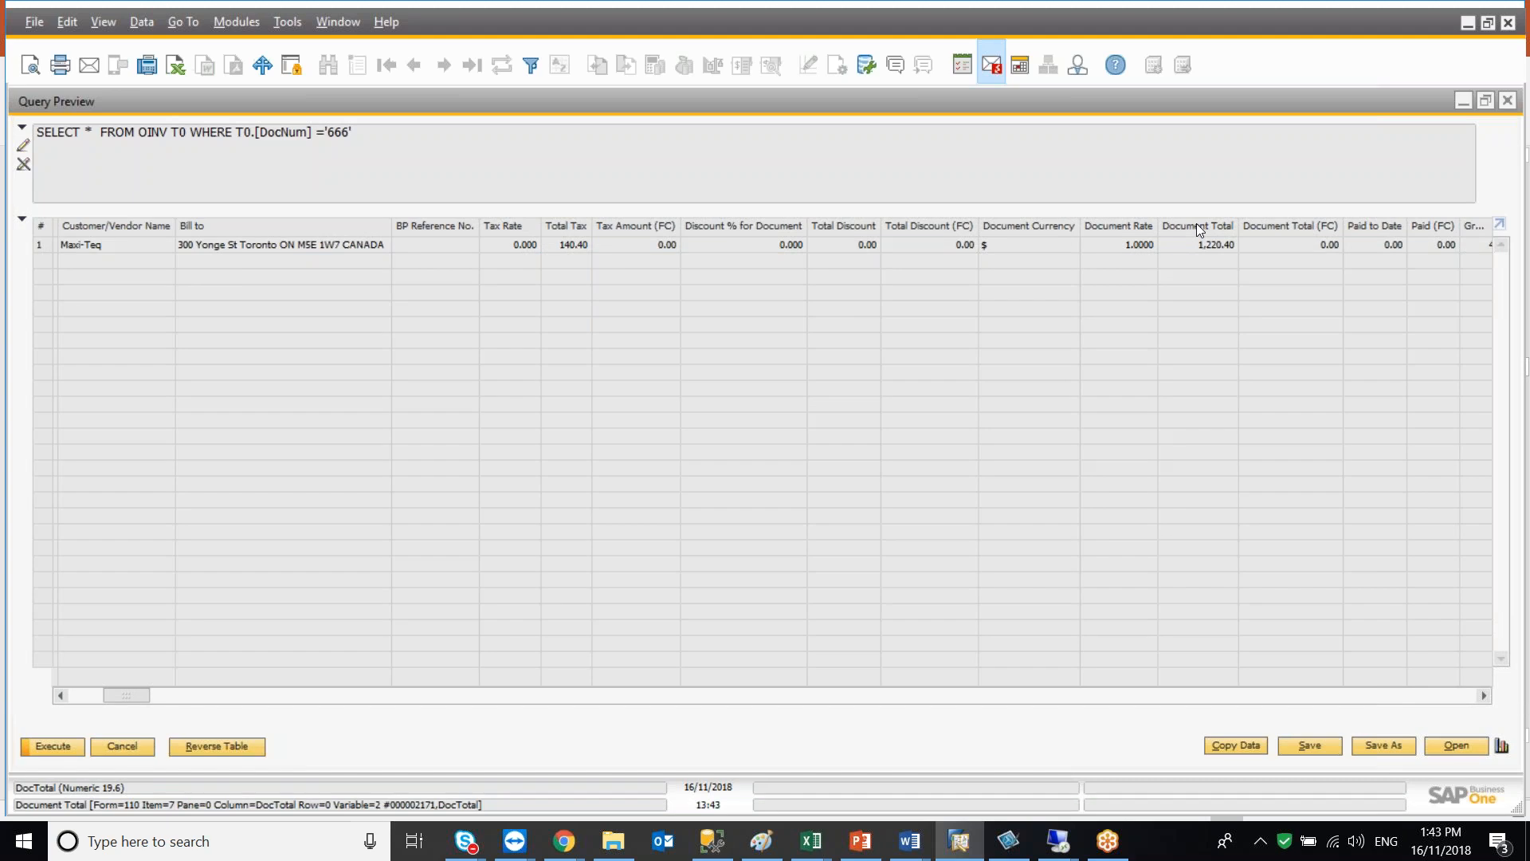
left_click(1507, 102)
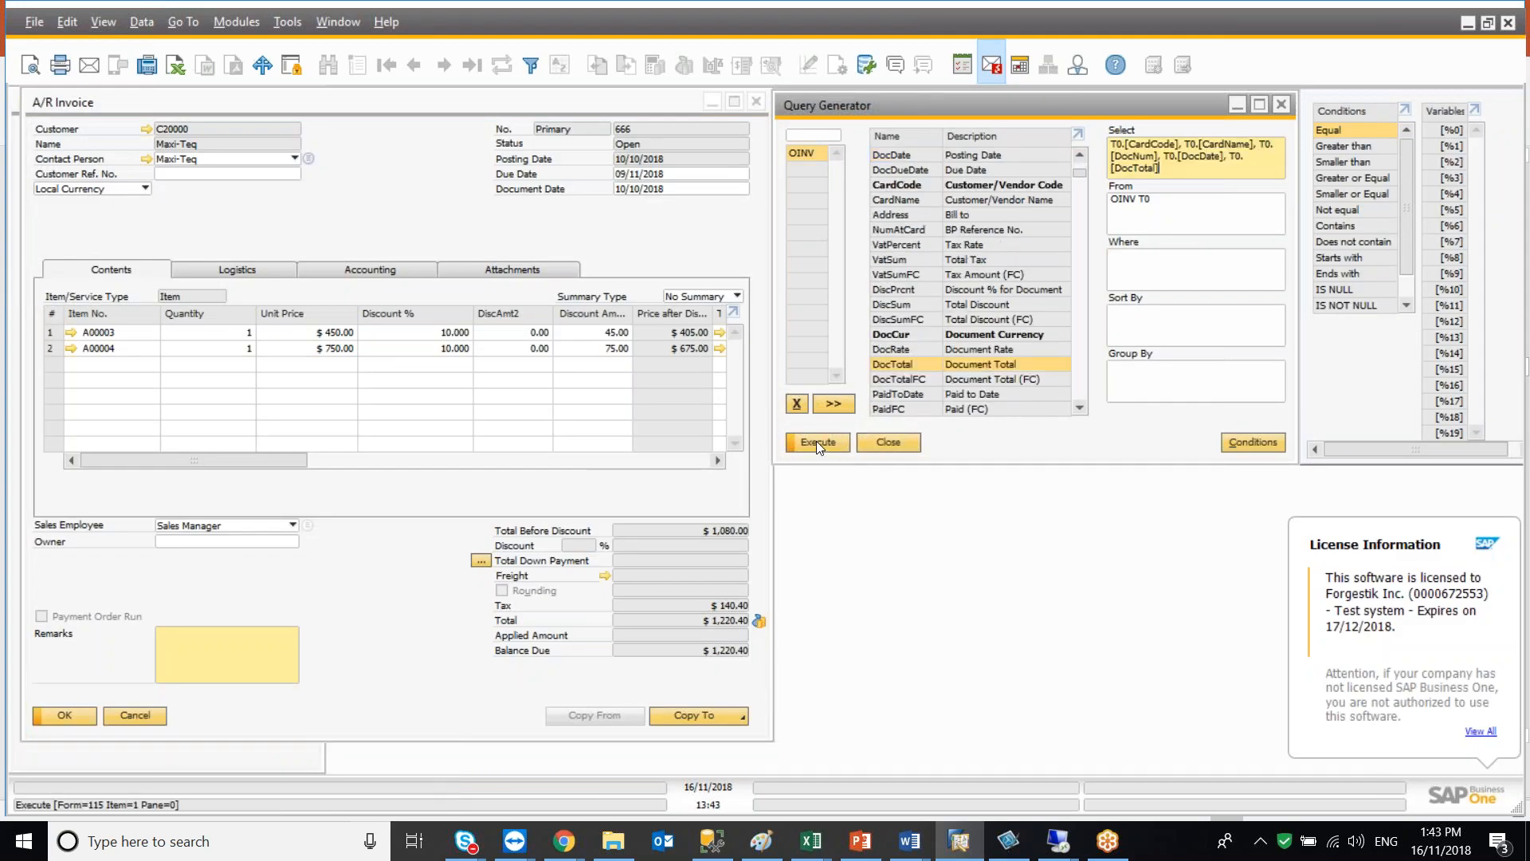
Preview the results of the OINV invoice query and return to the Query Generator
left_click(816, 442)
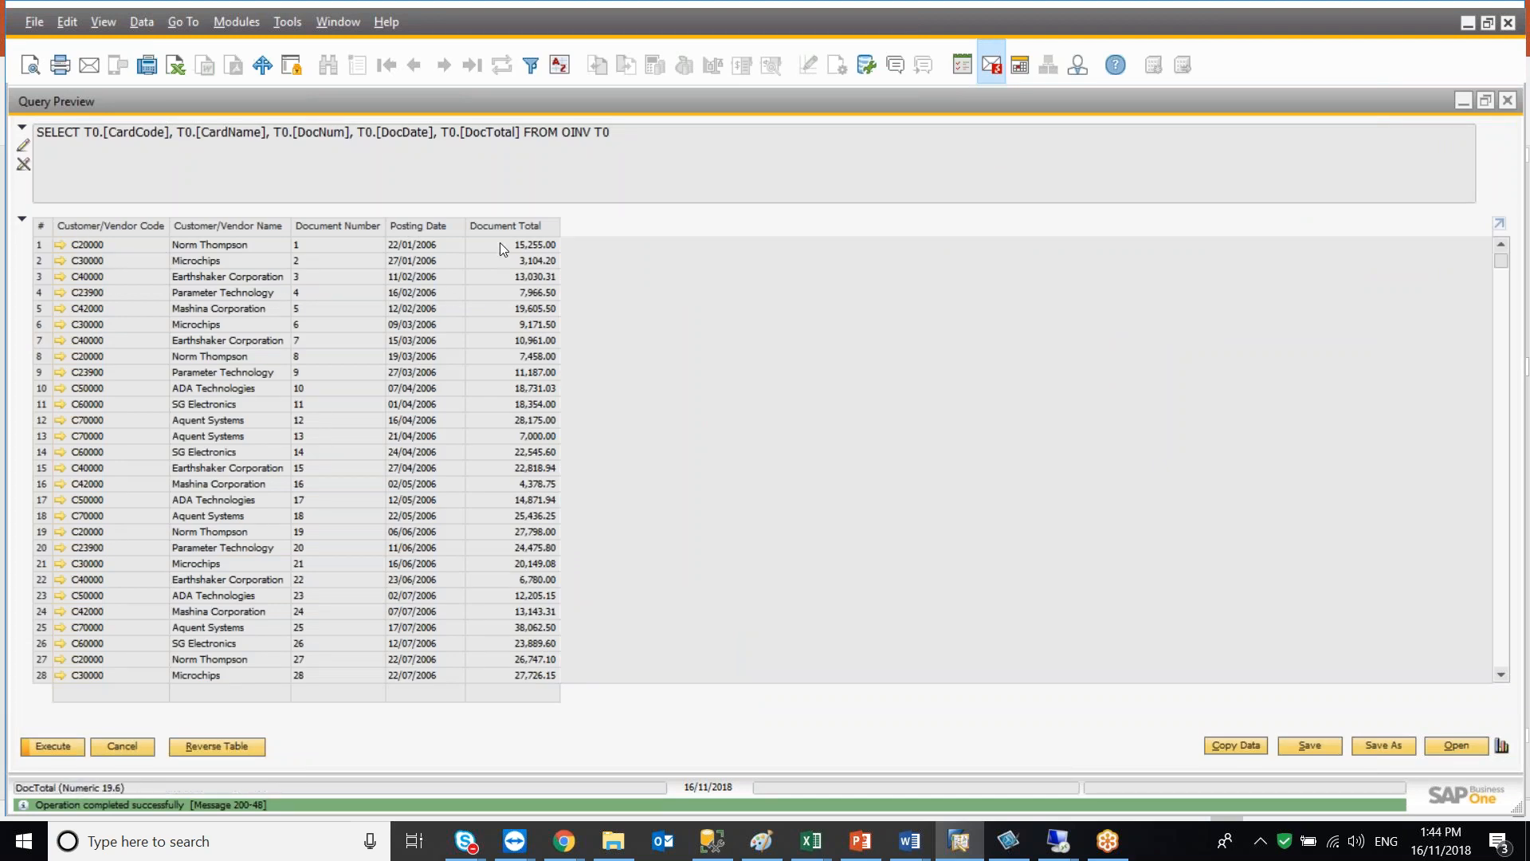
left_click(133, 743)
Add the INV1 invoice rows table to the query, joined to OINV
left_click(814, 134)
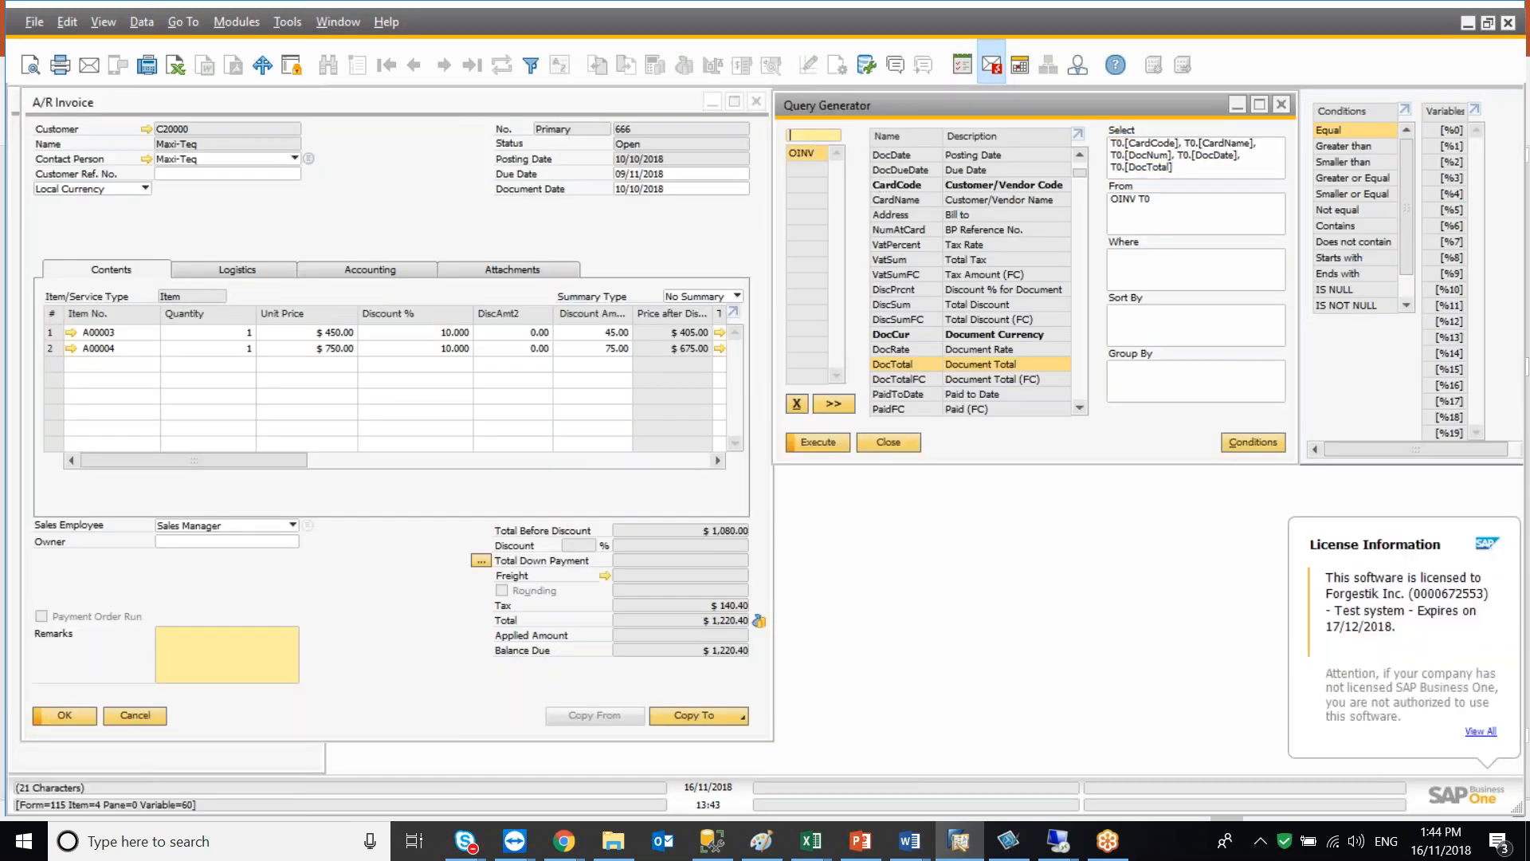
type("INV1")
key("Return")
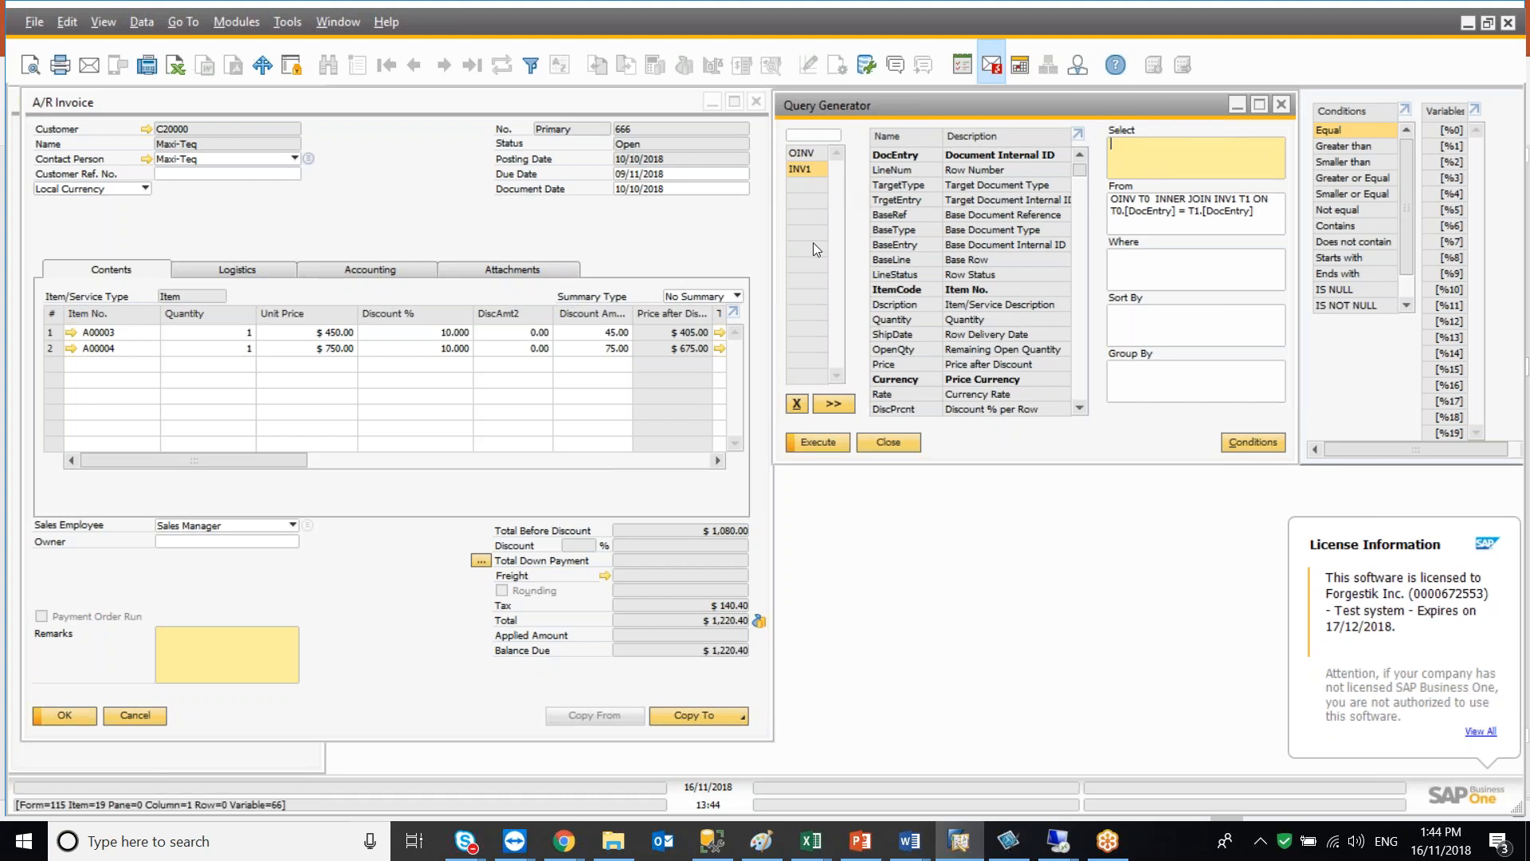
Add the ItemCode and Quantity fields from INV1 to the Select list
double_click(905, 290)
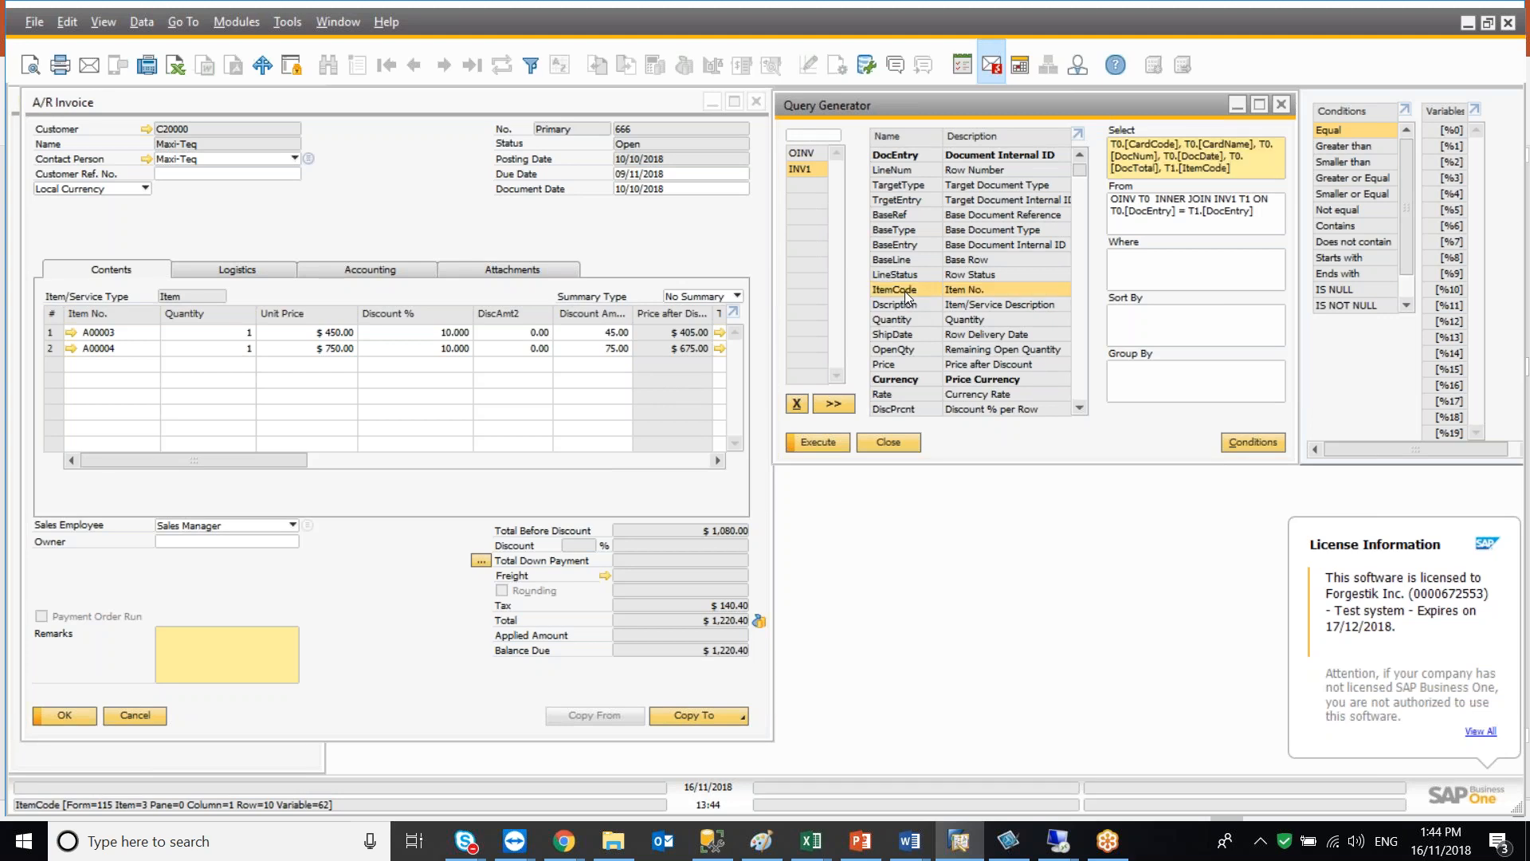
double_click(895, 323)
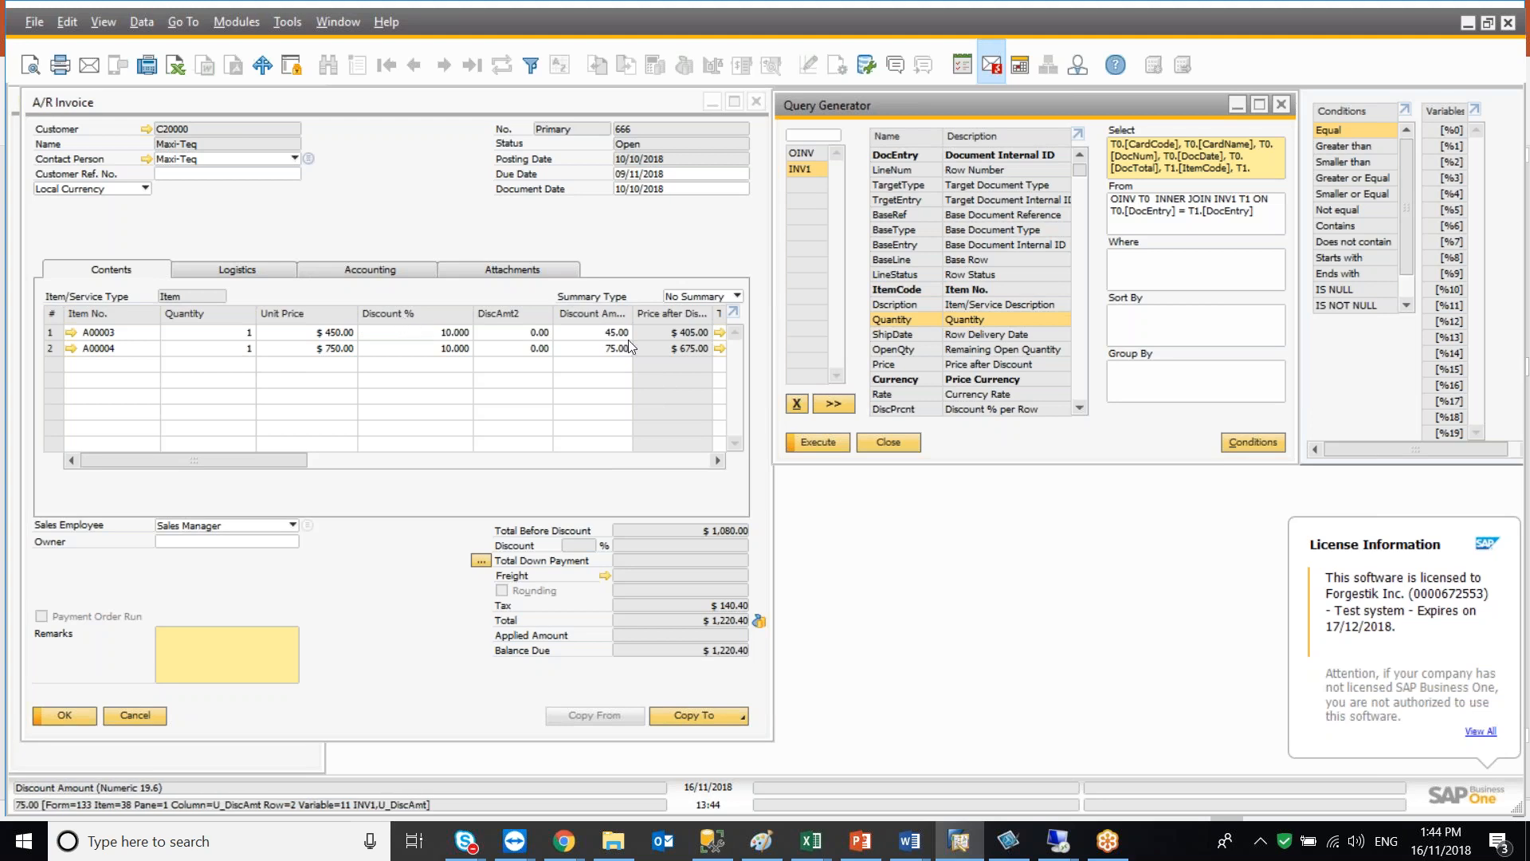
left_click(282, 453)
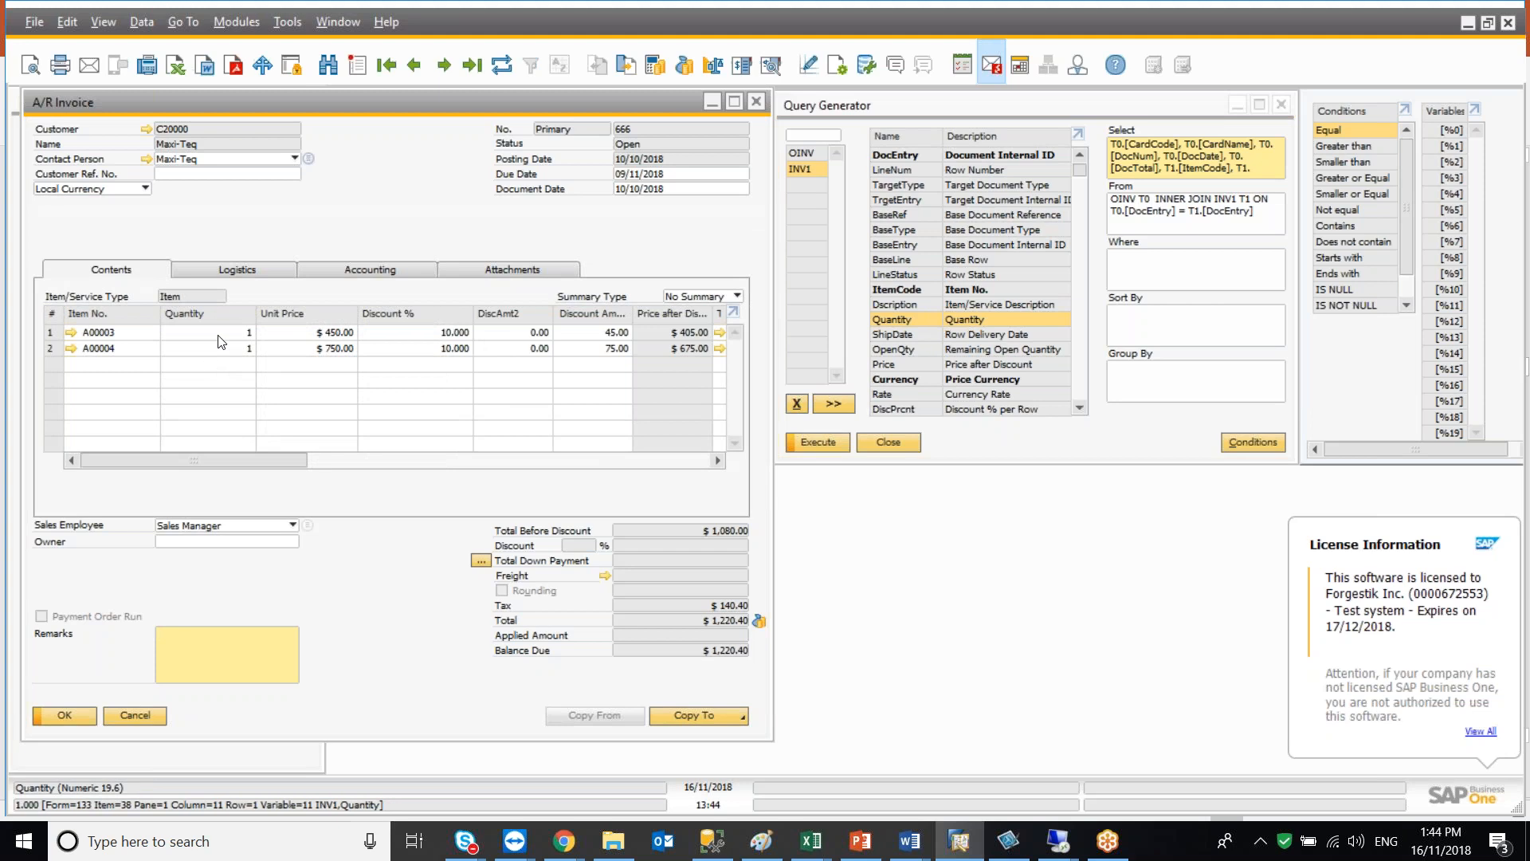
left_click(1247, 172)
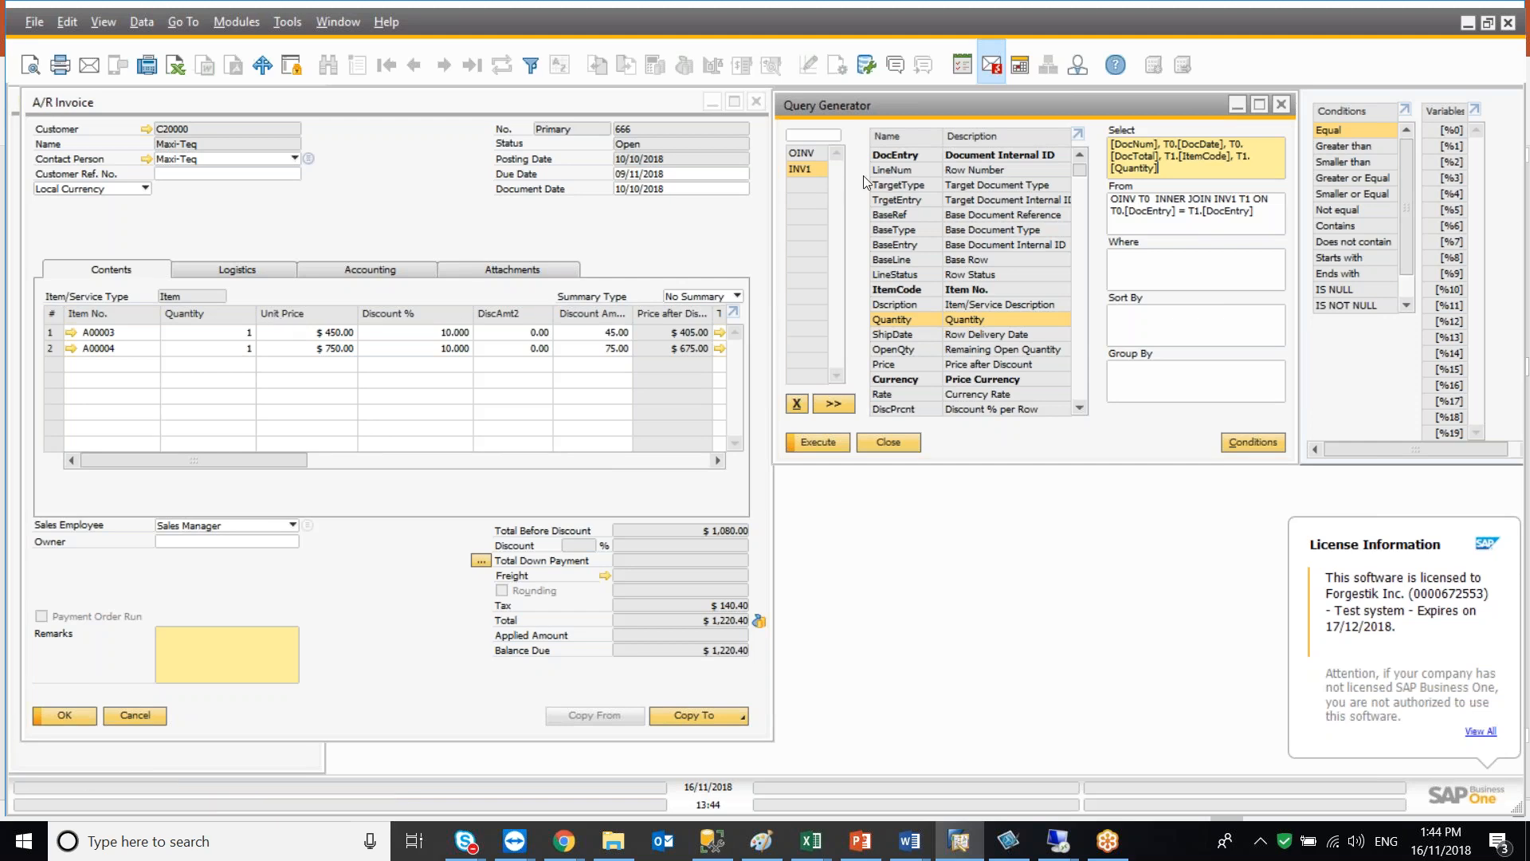
Sort the INV1 field list and add PriceBefDi and DiscPrcnt to the Select list
left_click(969, 134)
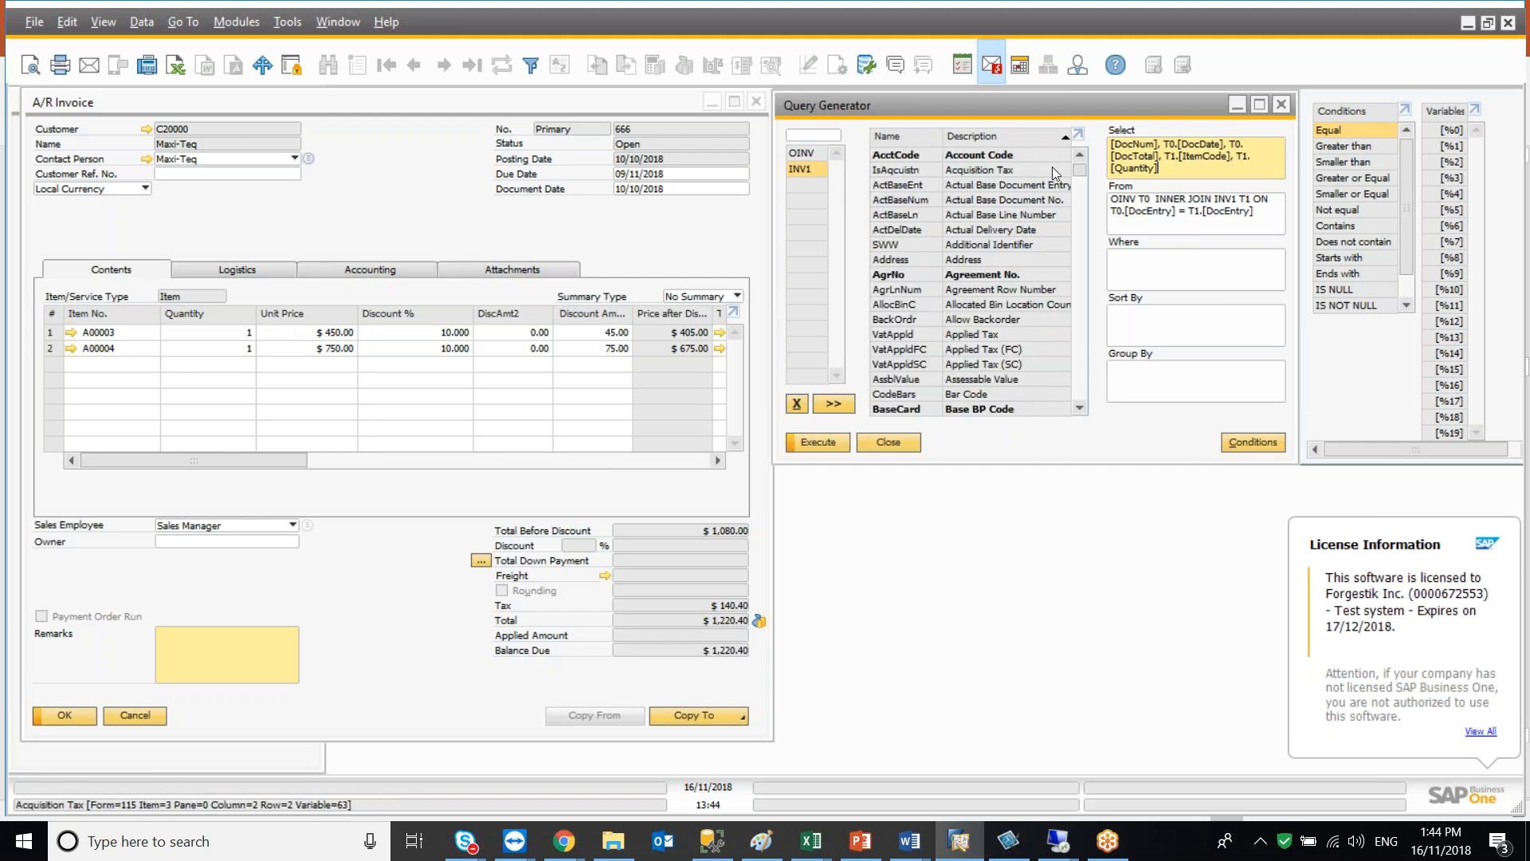
left_click_drag(1079, 166, 1069, 373)
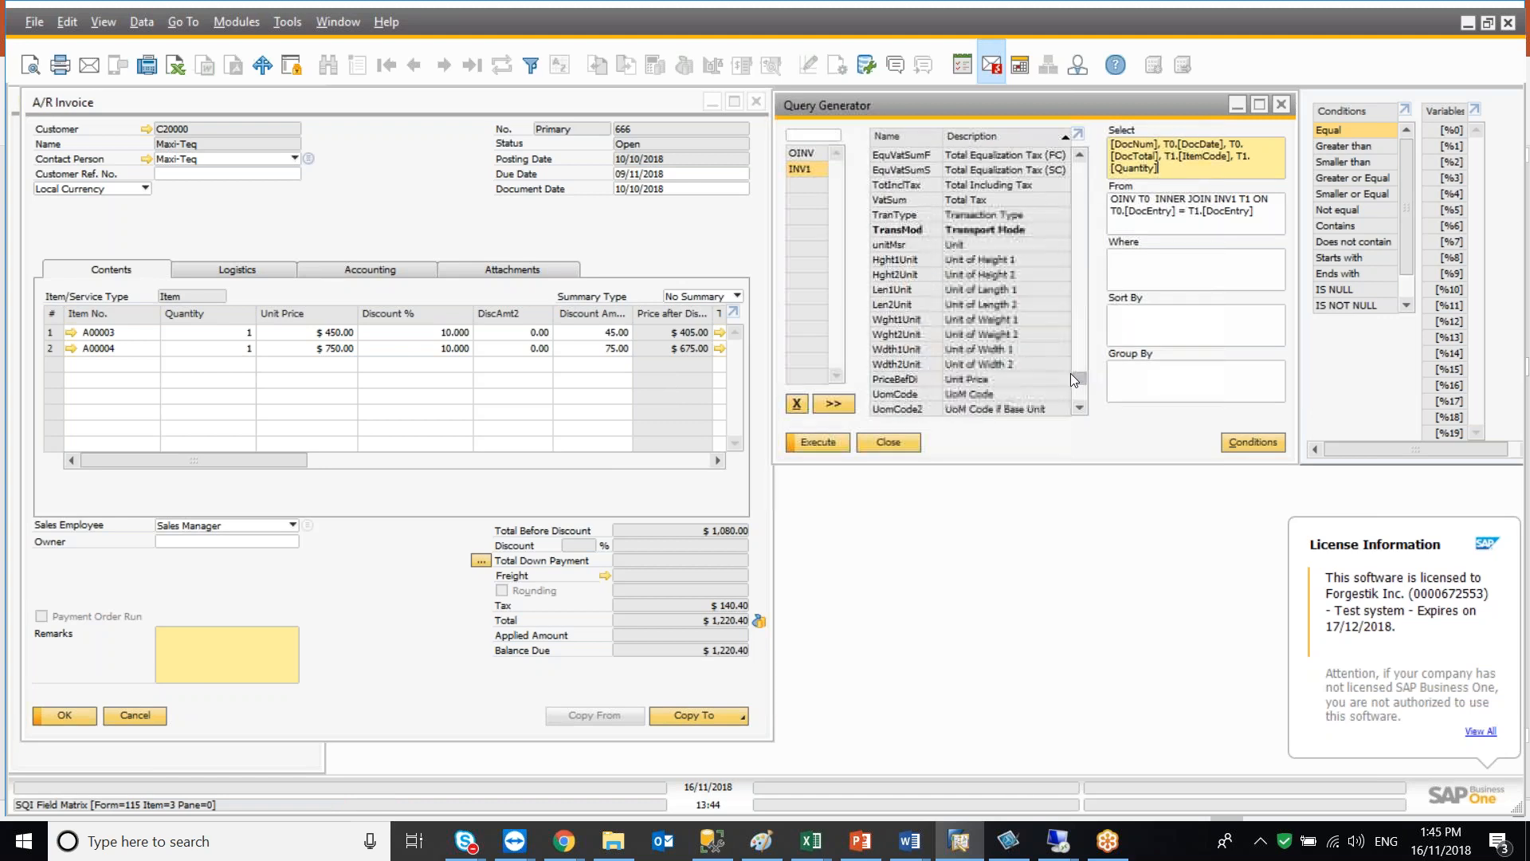
double_click(1004, 377)
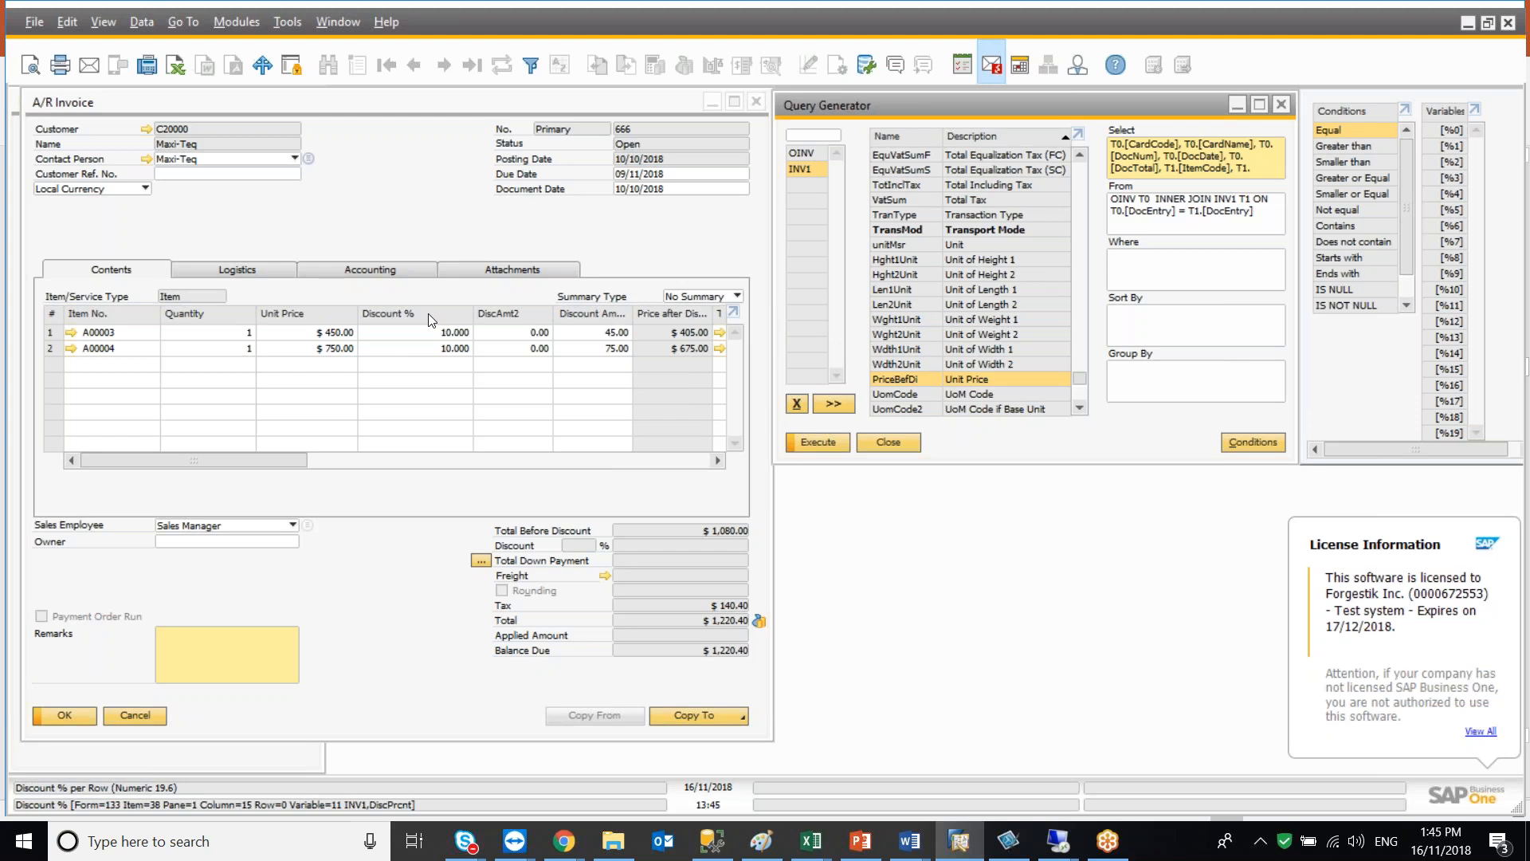
left_click(878, 137)
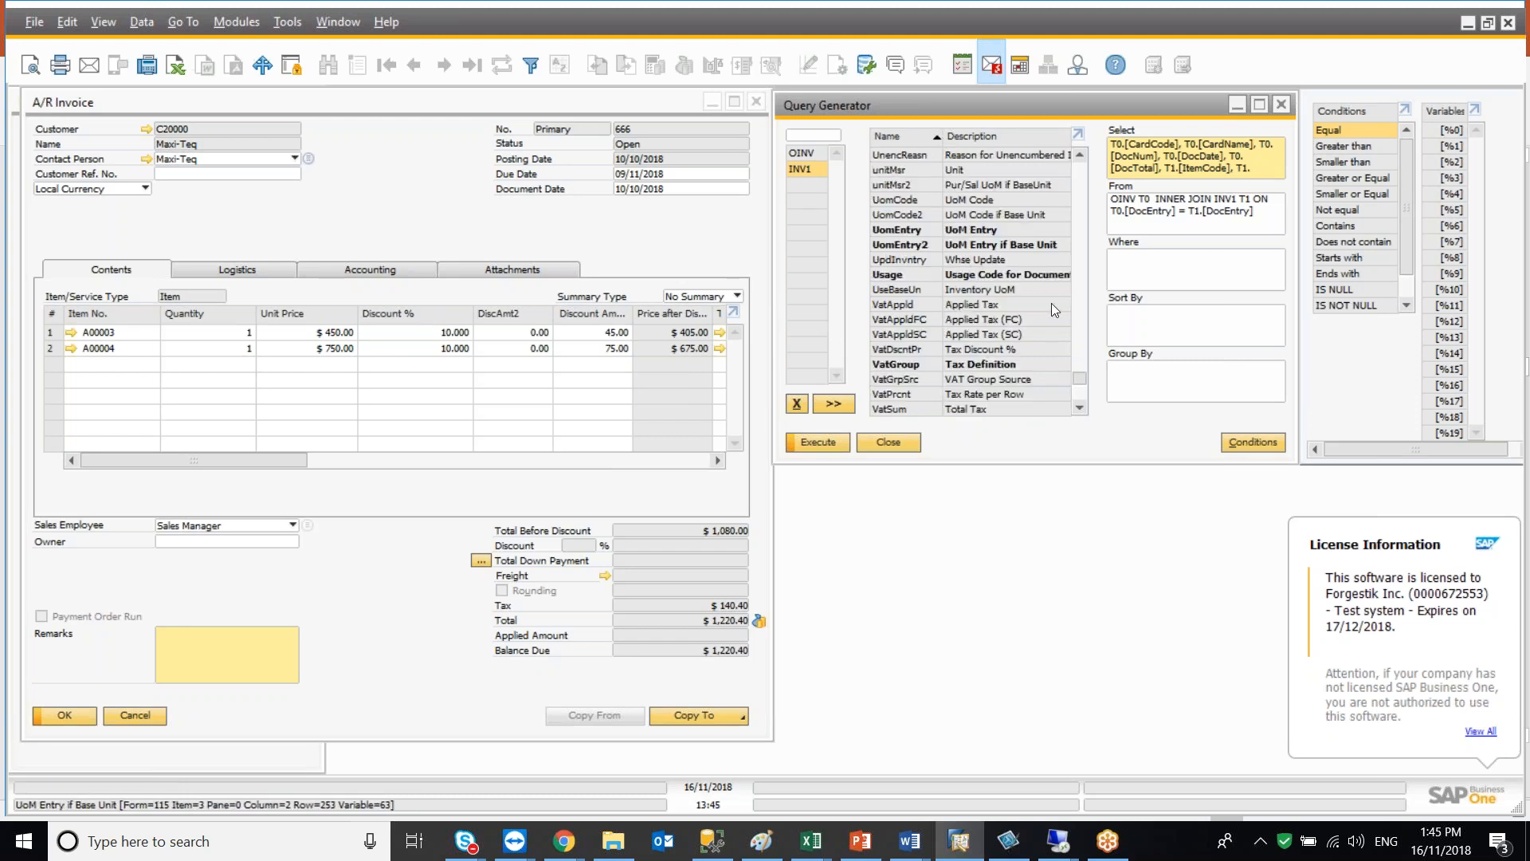
left_click_drag(1079, 379, 1092, 211)
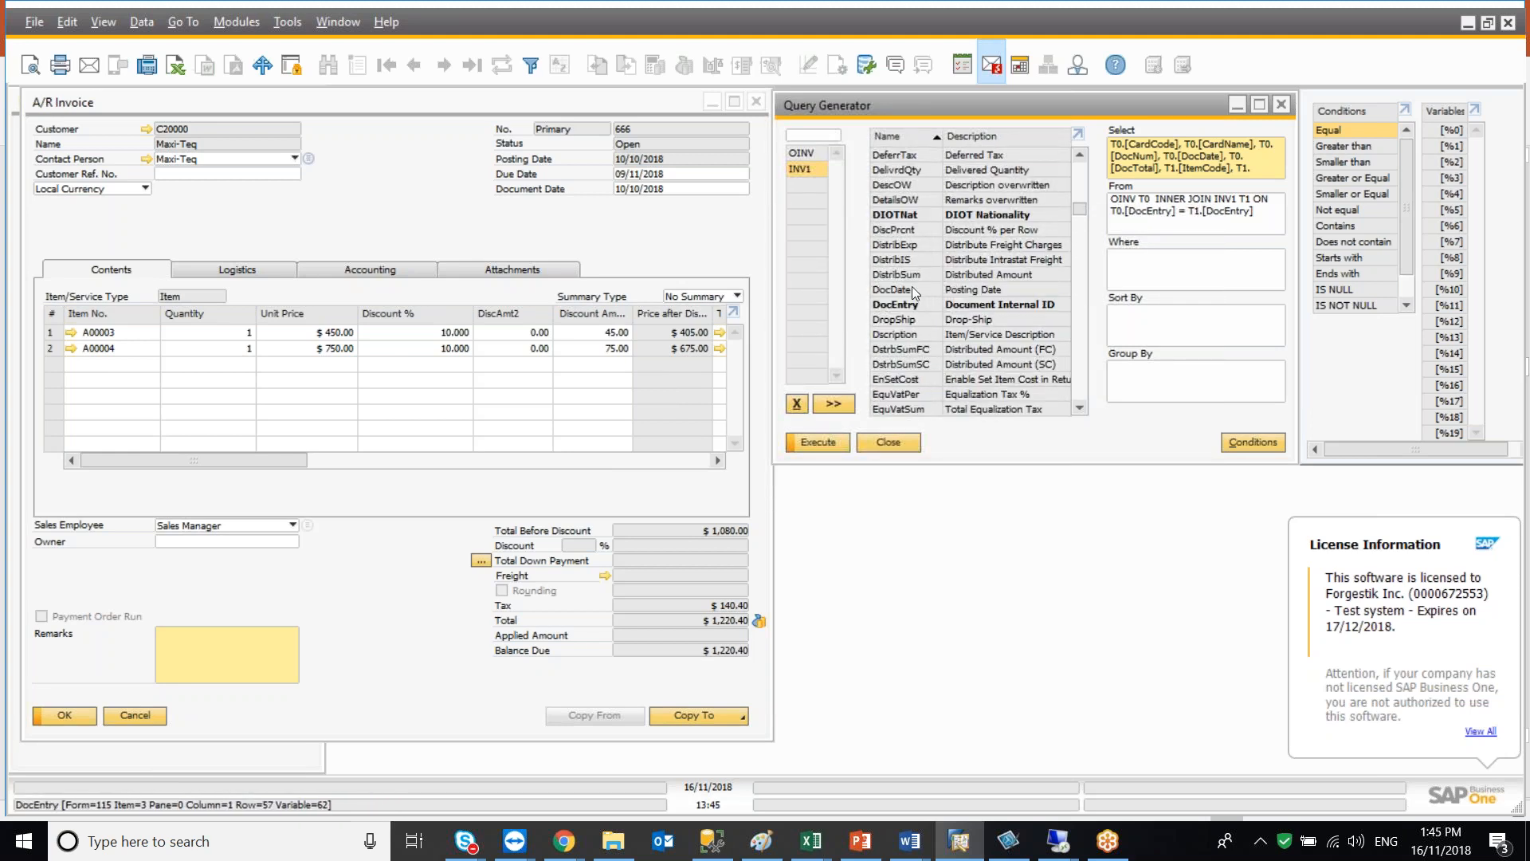
left_click(908, 229)
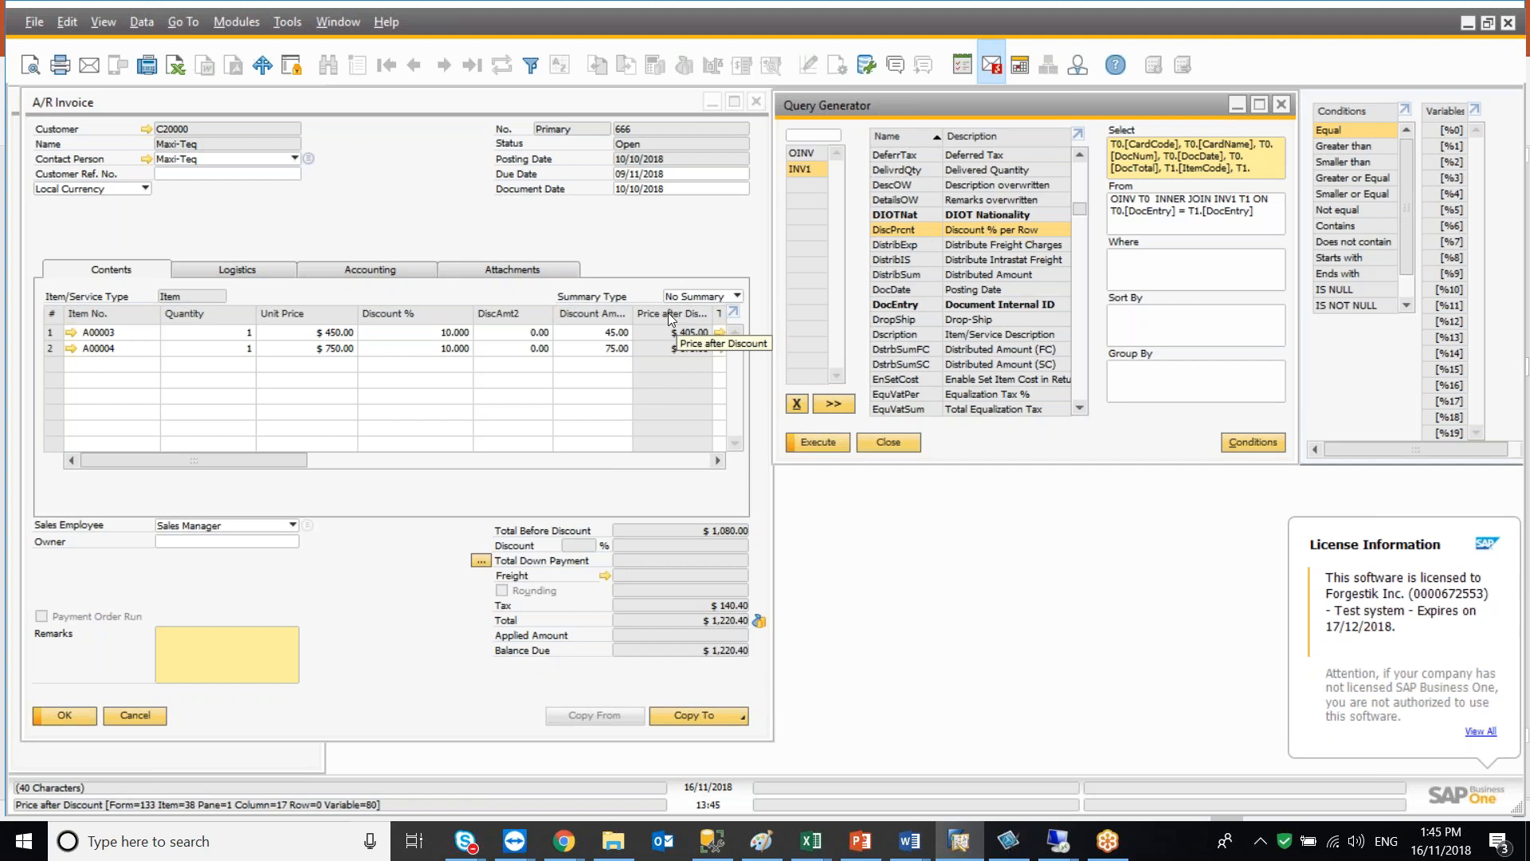
Add the Price and LineTotal fields from INV1 to the Select list
left_click(996, 140)
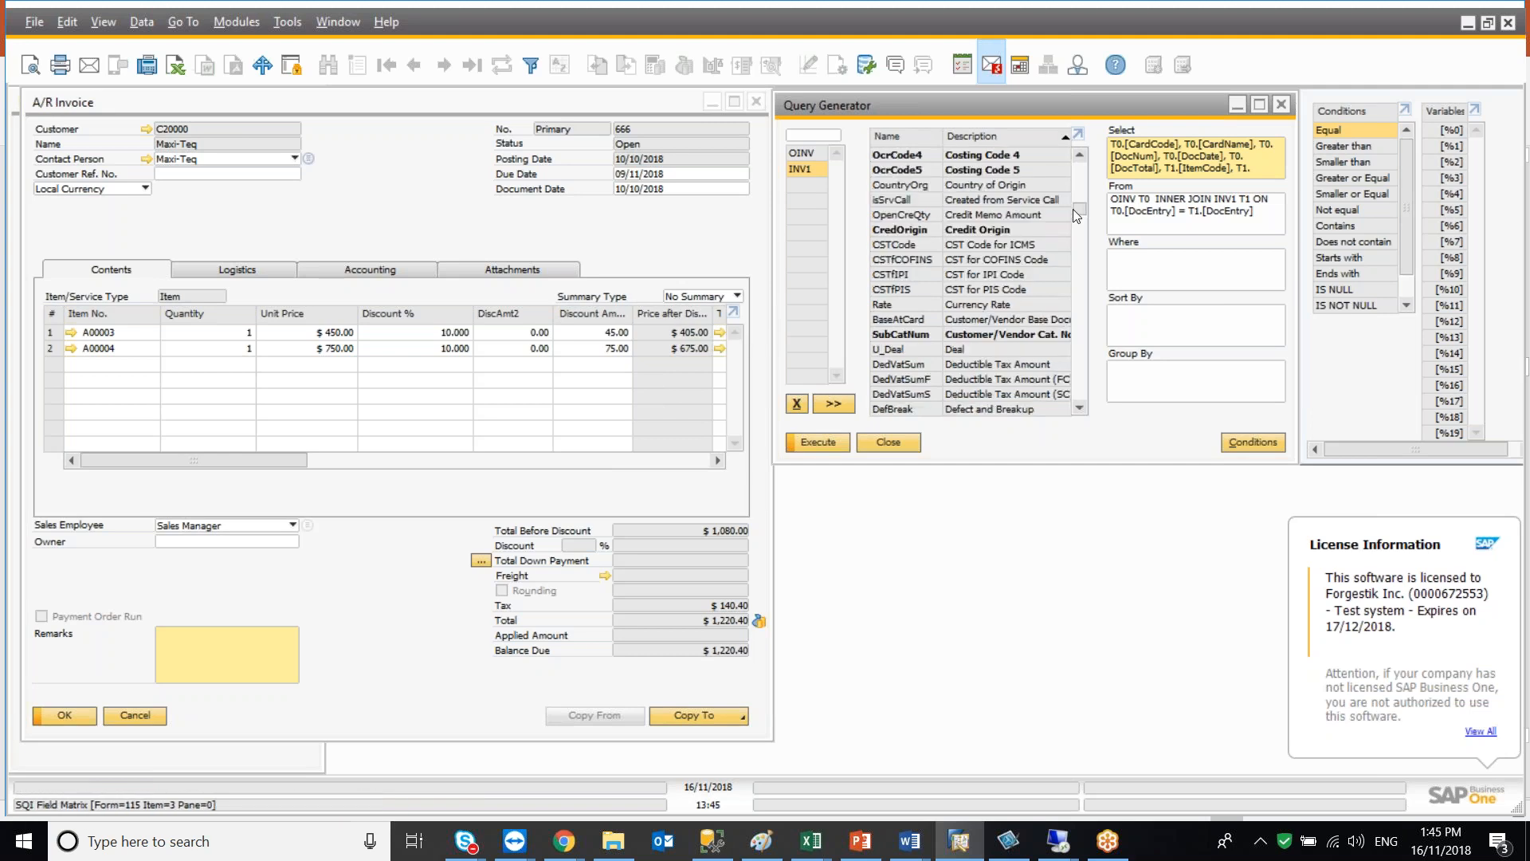
left_click_drag(1078, 207, 1083, 293)
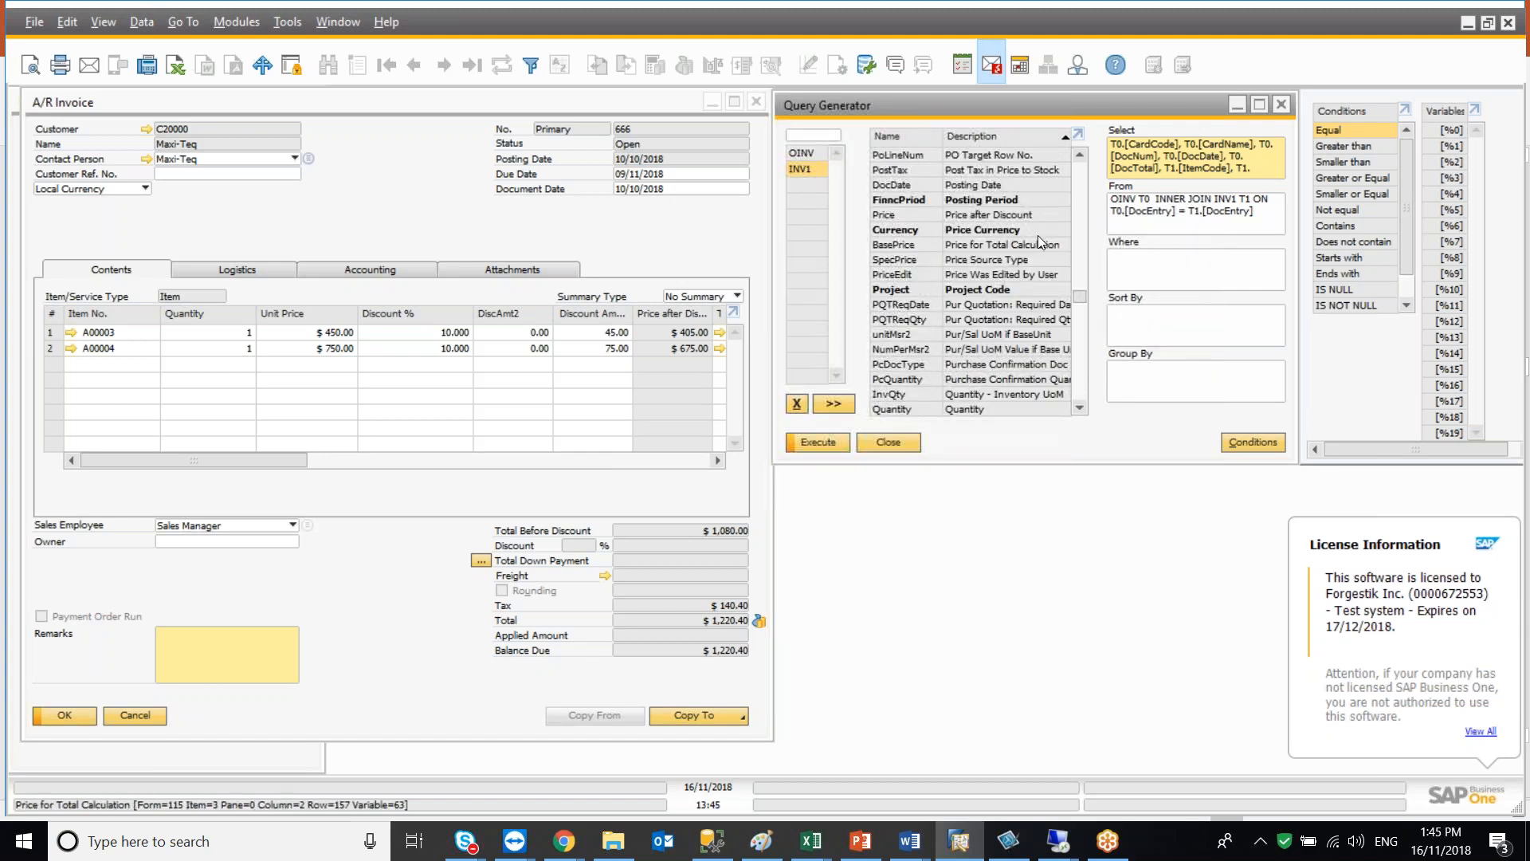
left_click(1019, 217)
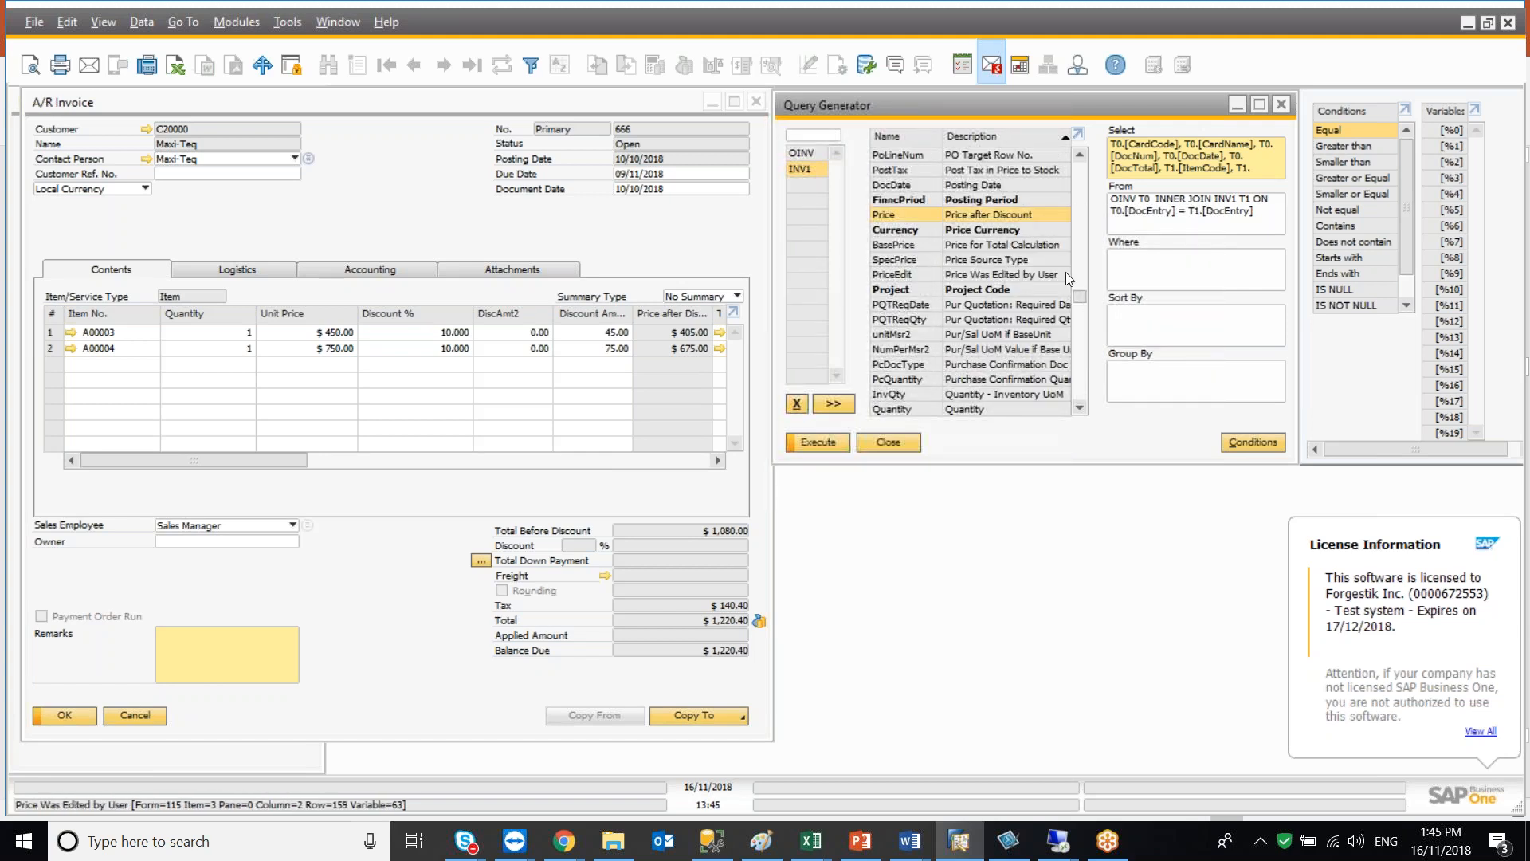
left_click_drag(1076, 295, 1077, 265)
left_click(897, 137)
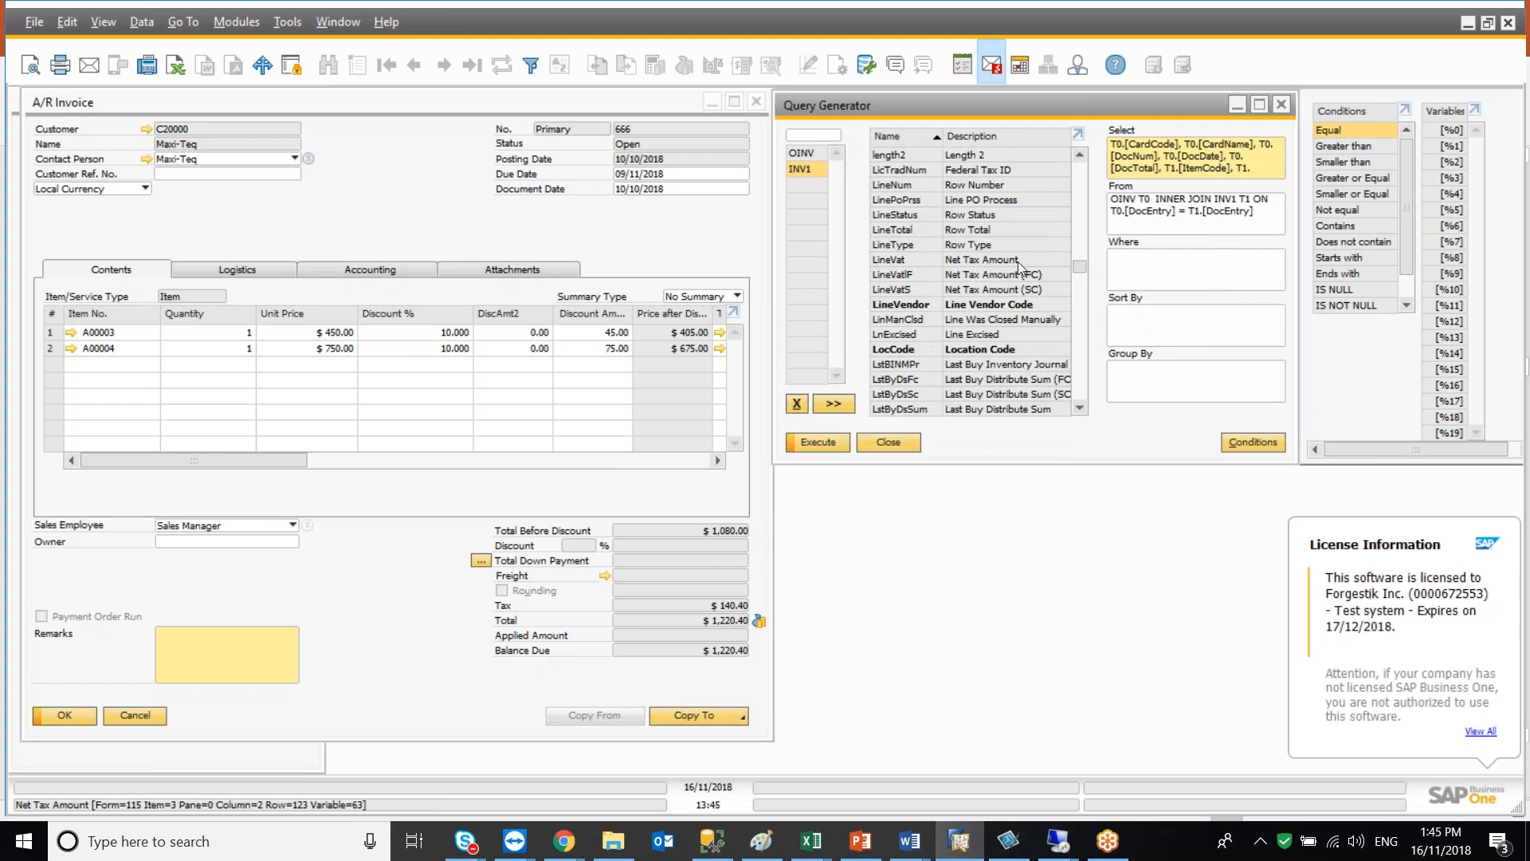
left_click(897, 228)
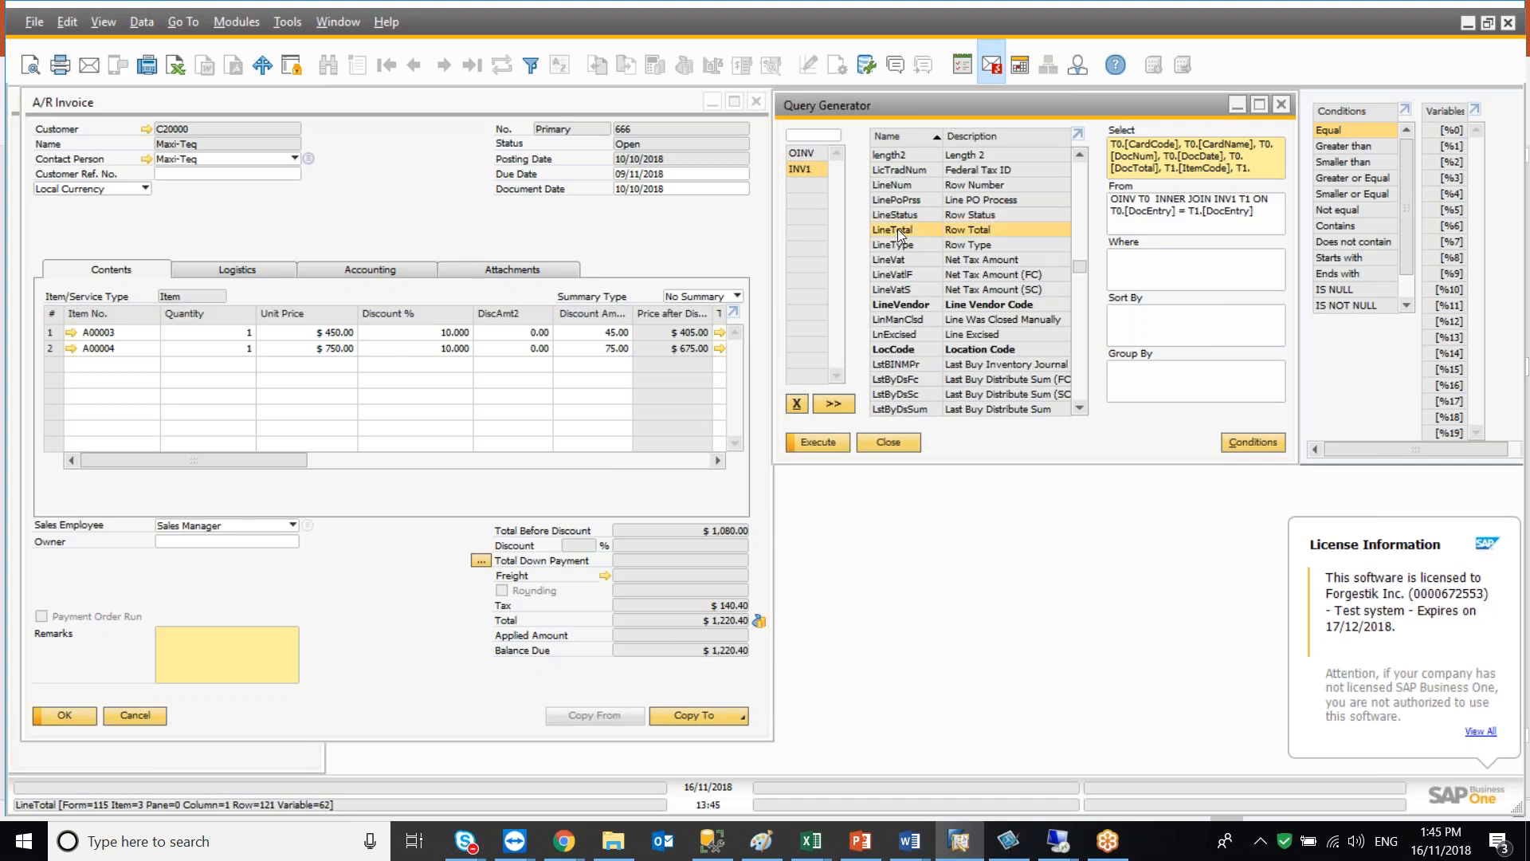
Execute the query and show totals for the Quantity and Row Total columns
left_click(820, 441)
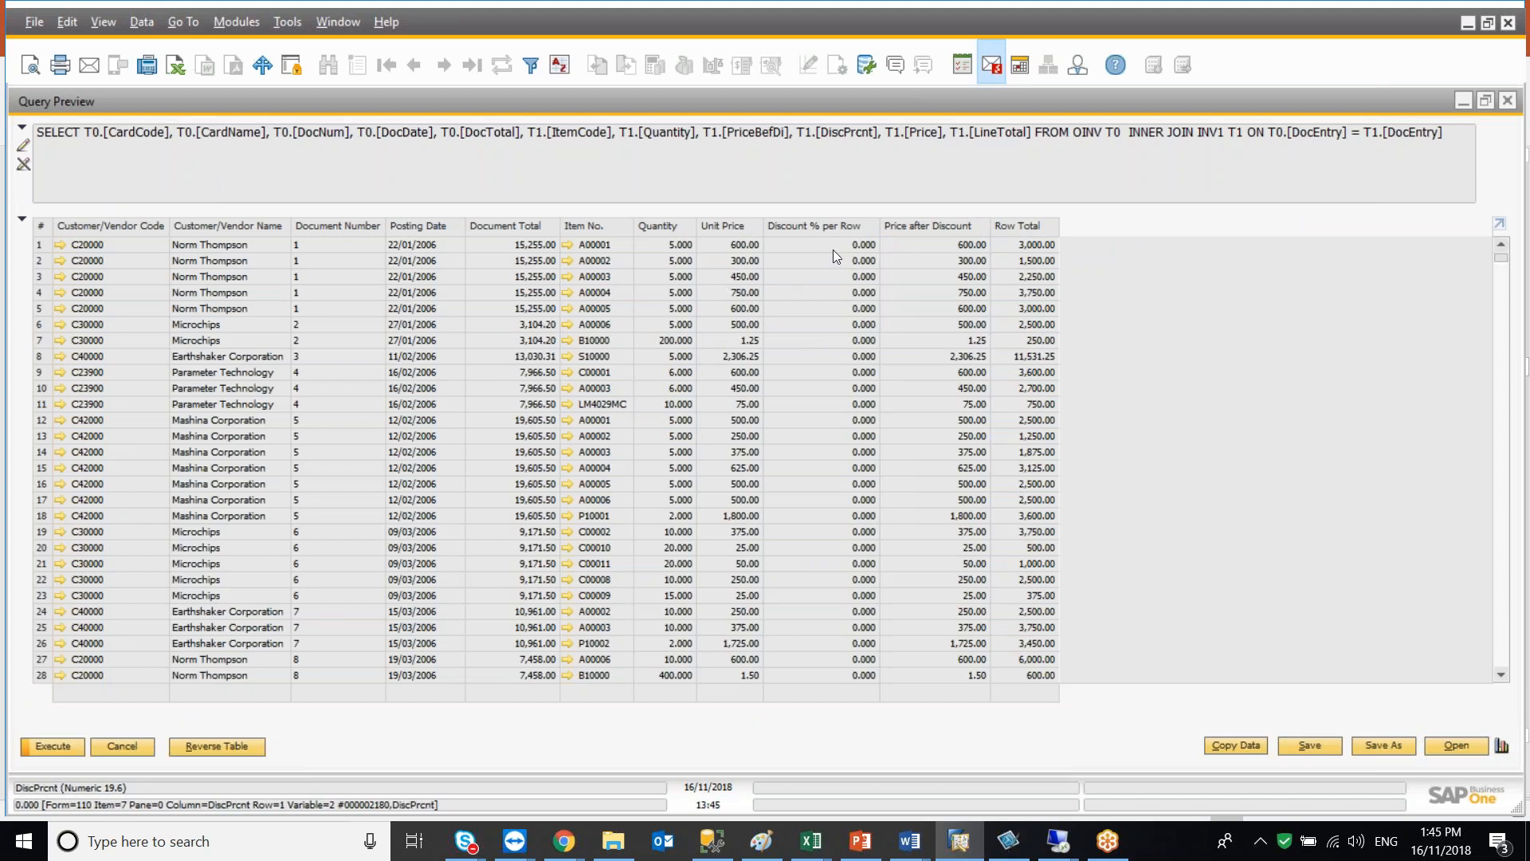
double_click(660, 226, "ctrl")
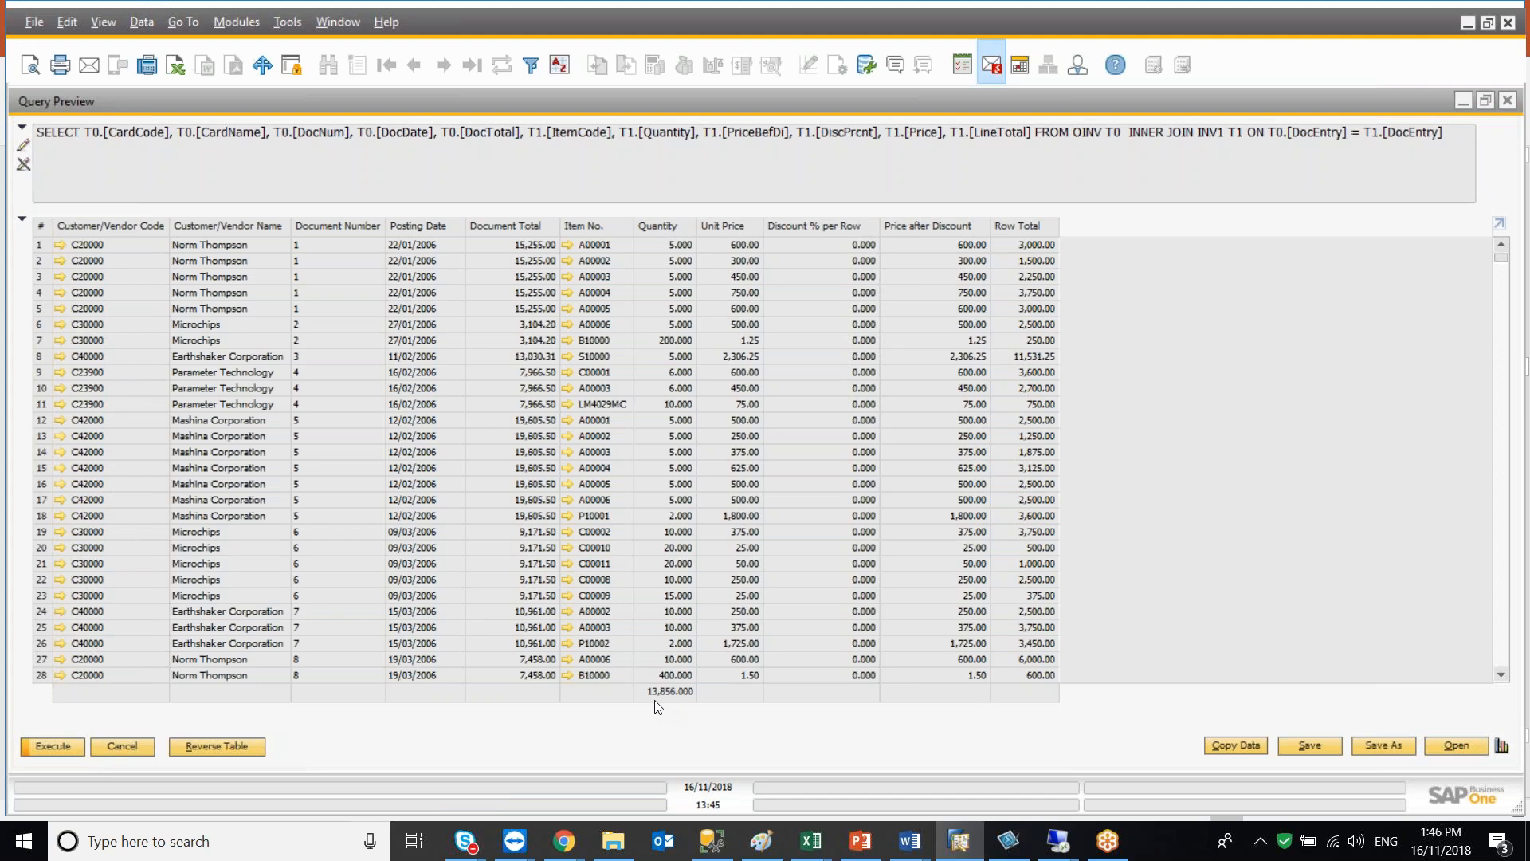
double_click(1018, 229, "ctrl")
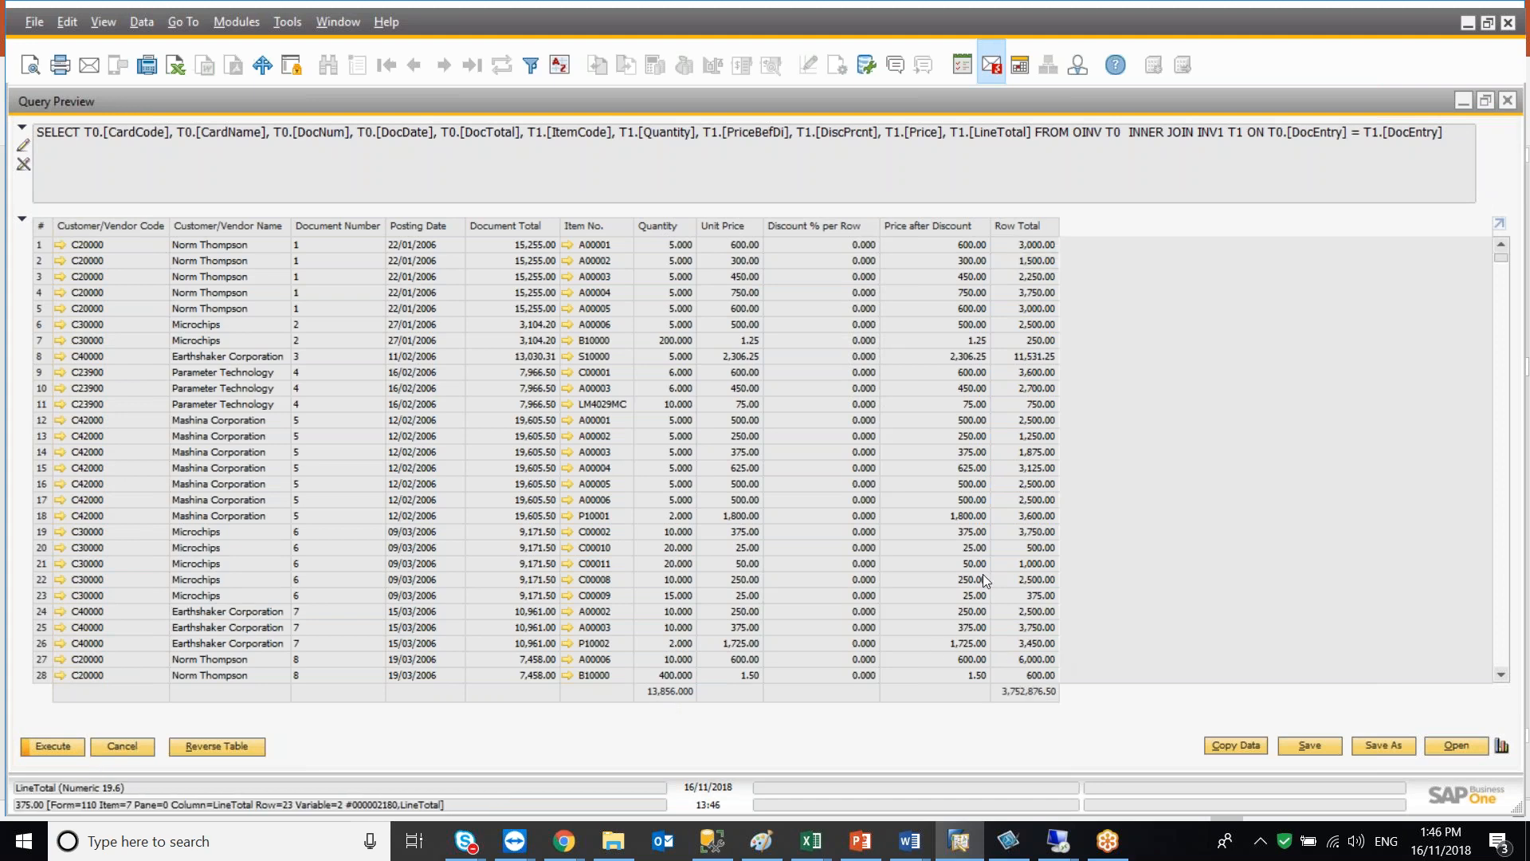
Sort the results by Discount % per Row and by Customer/Vendor Name, then close the preview
double_click(802, 226)
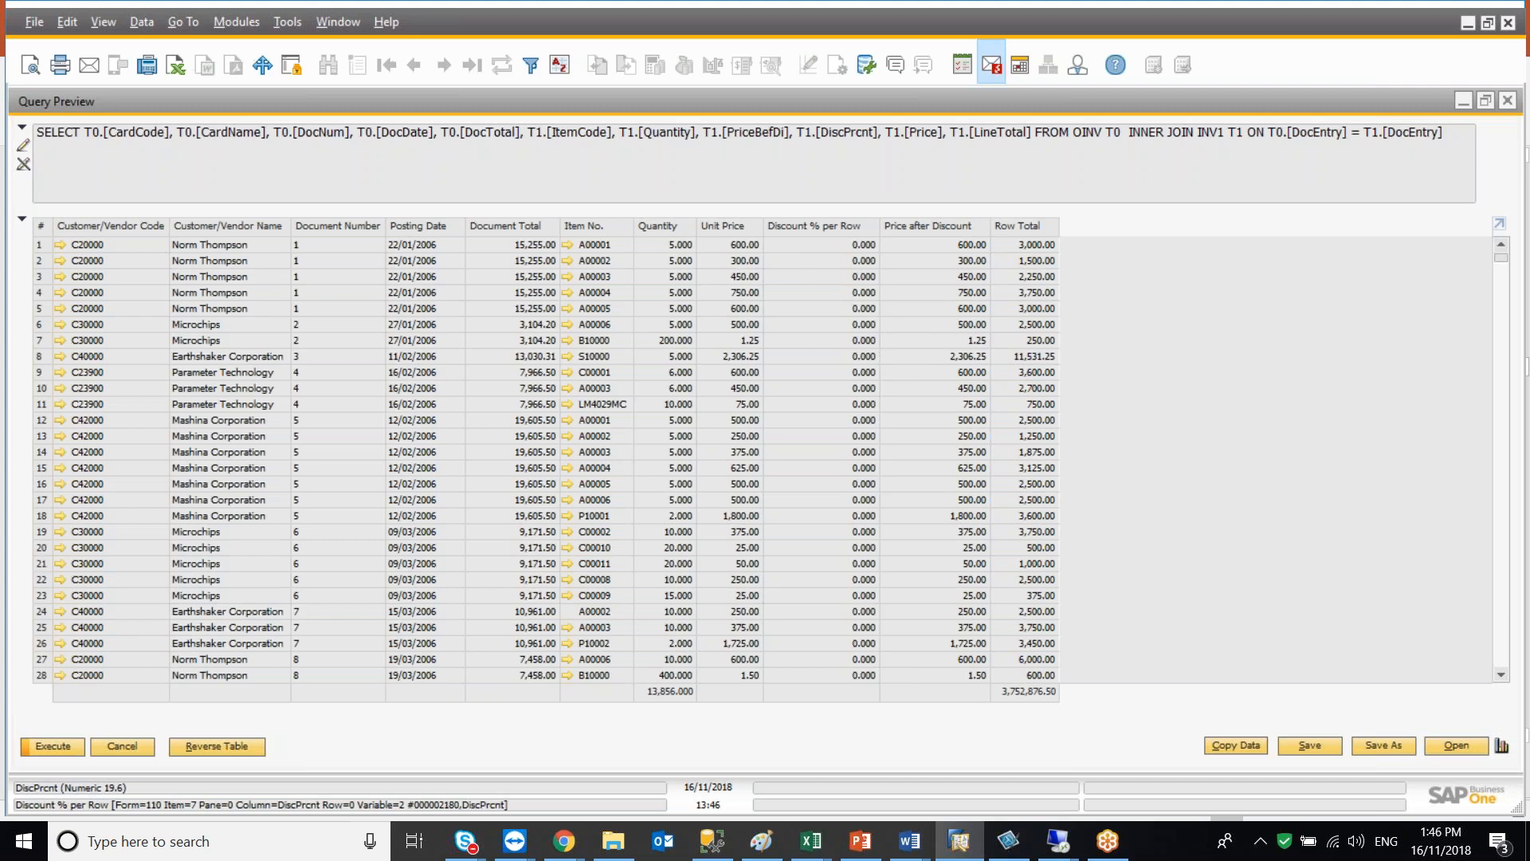
double_click(805, 226)
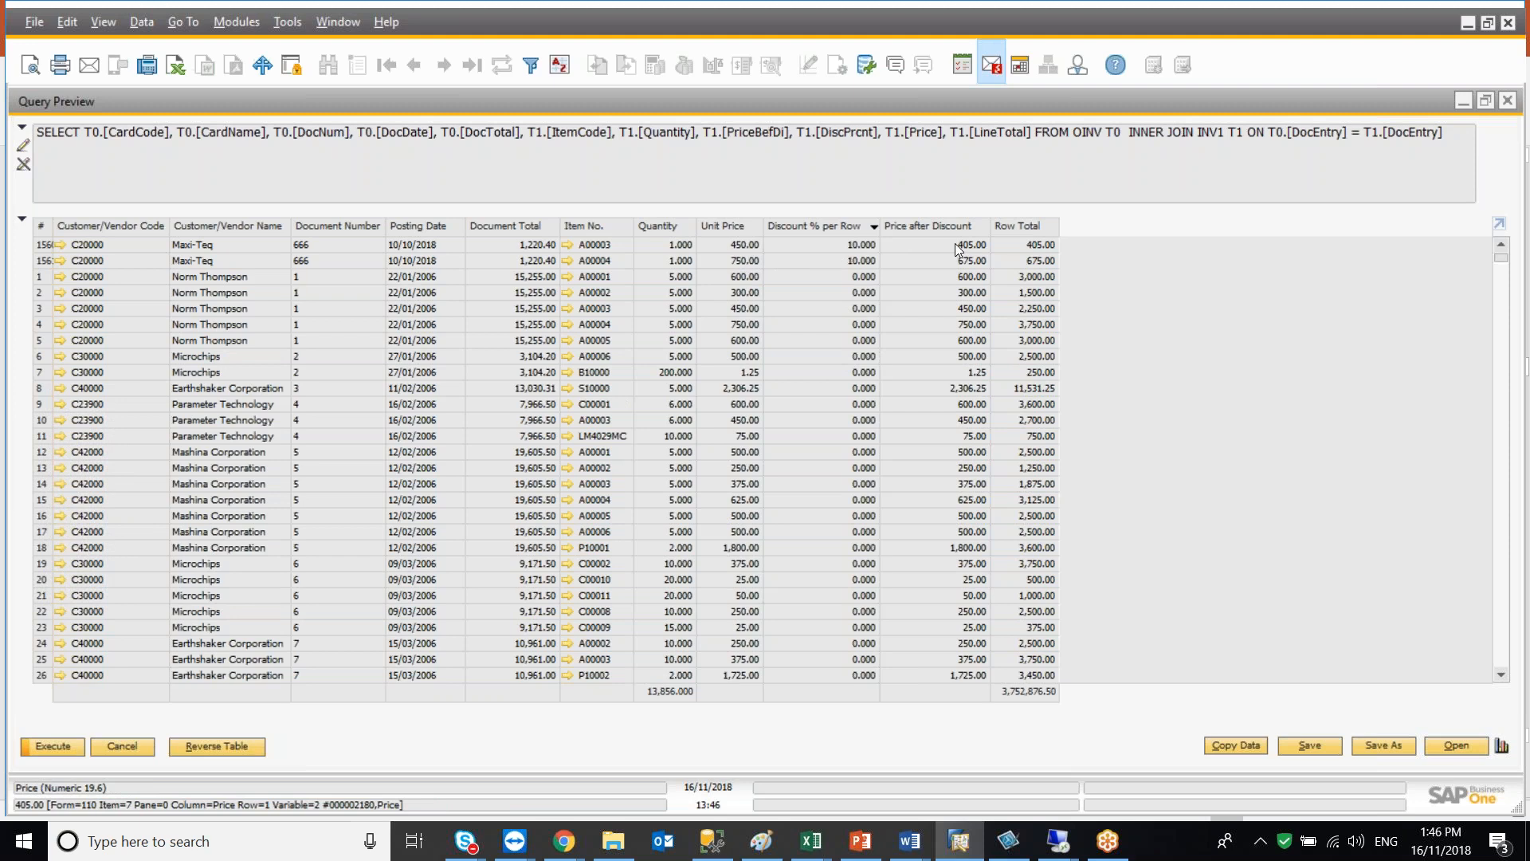
double_click(237, 231)
double_click(237, 231)
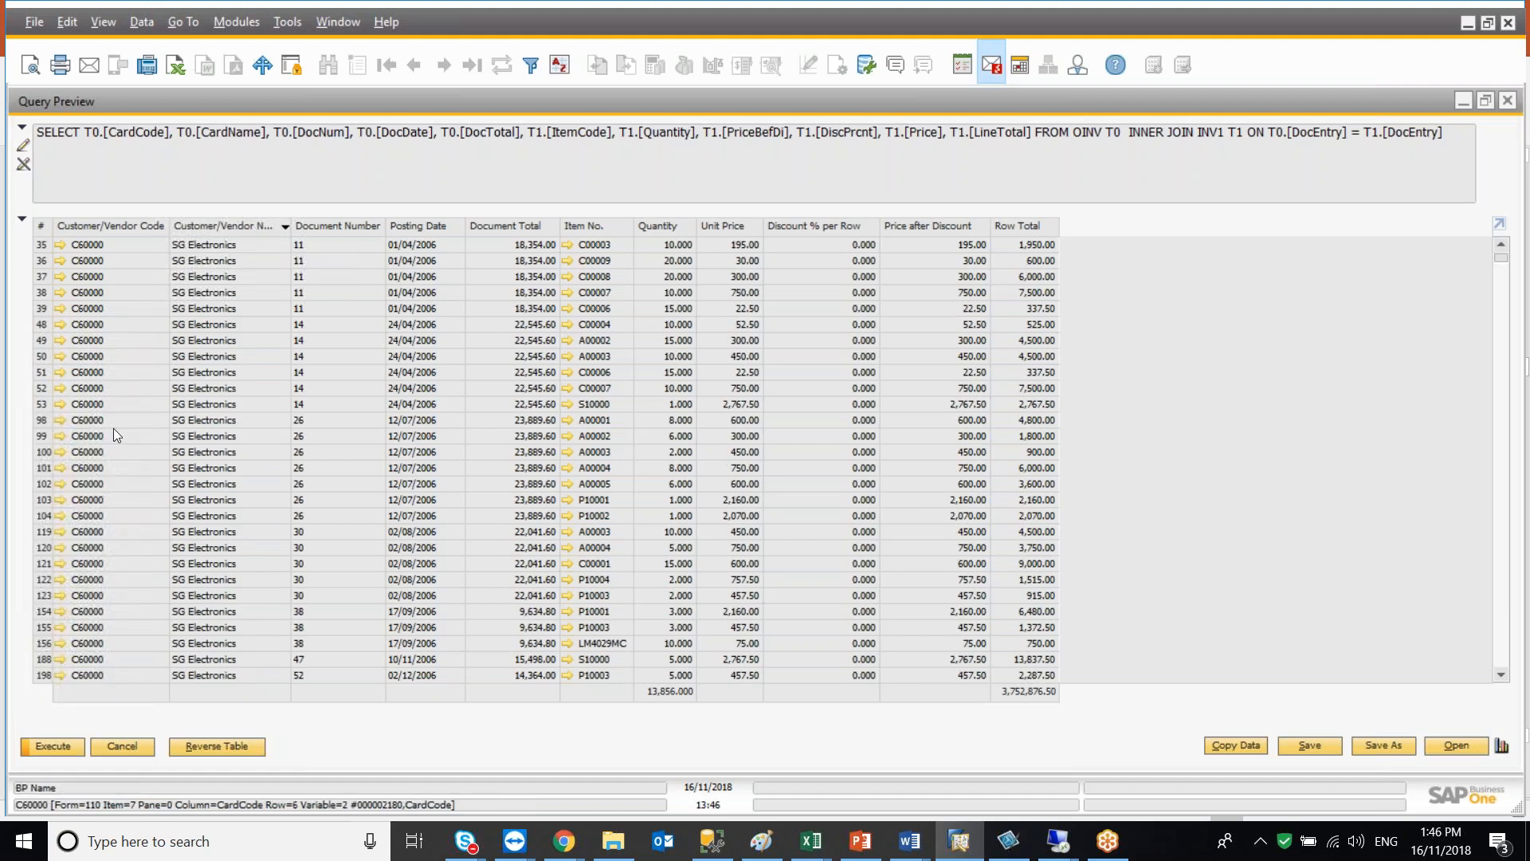
left_click(124, 745)
Add the OSLP sales employee table to the query, joined to the invoices
left_click(821, 135)
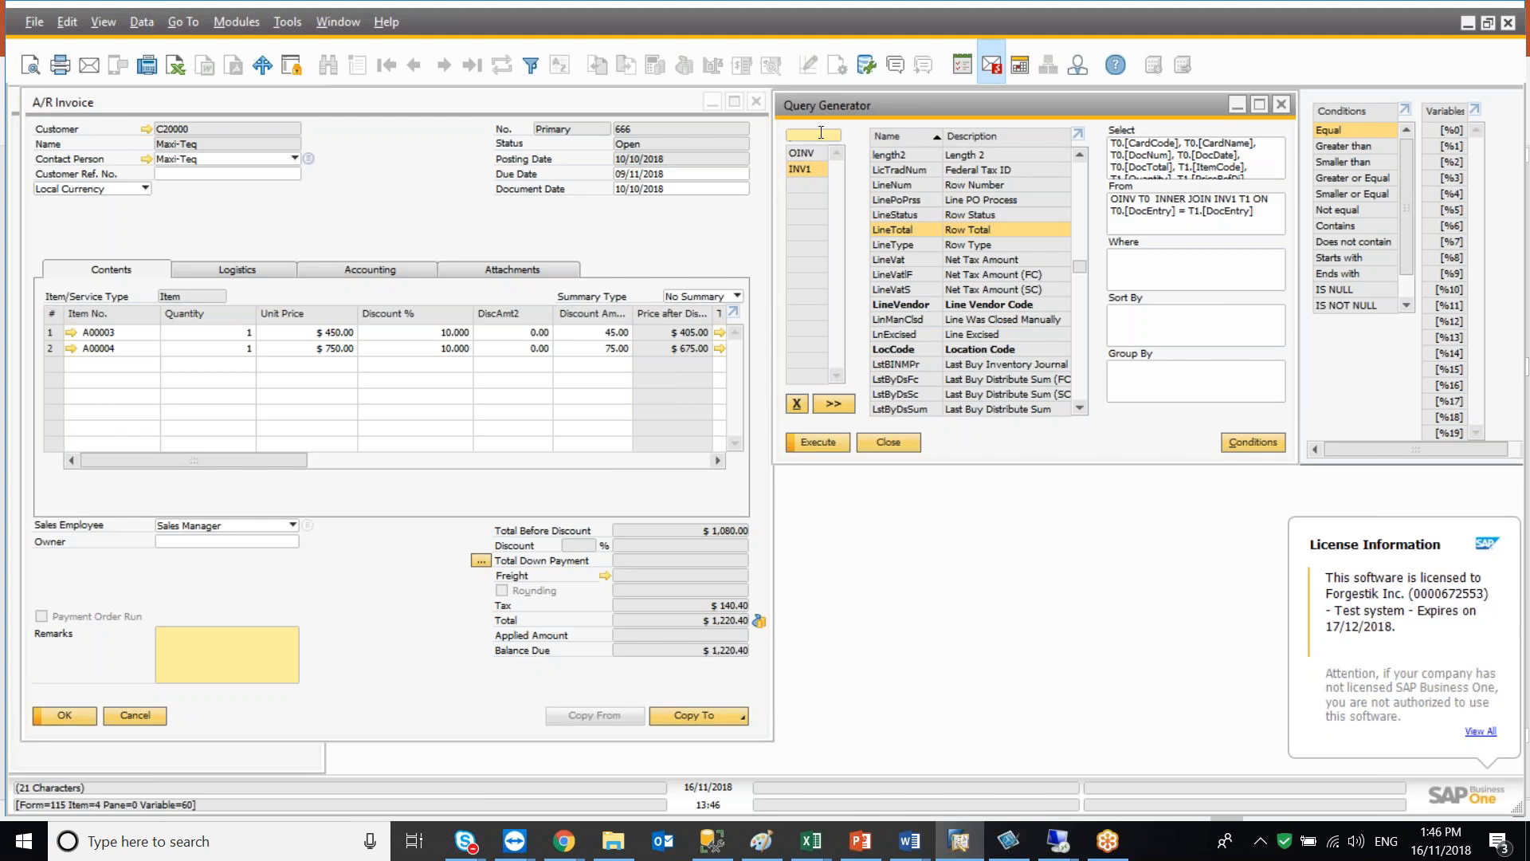
type("OSLP")
key("Return")
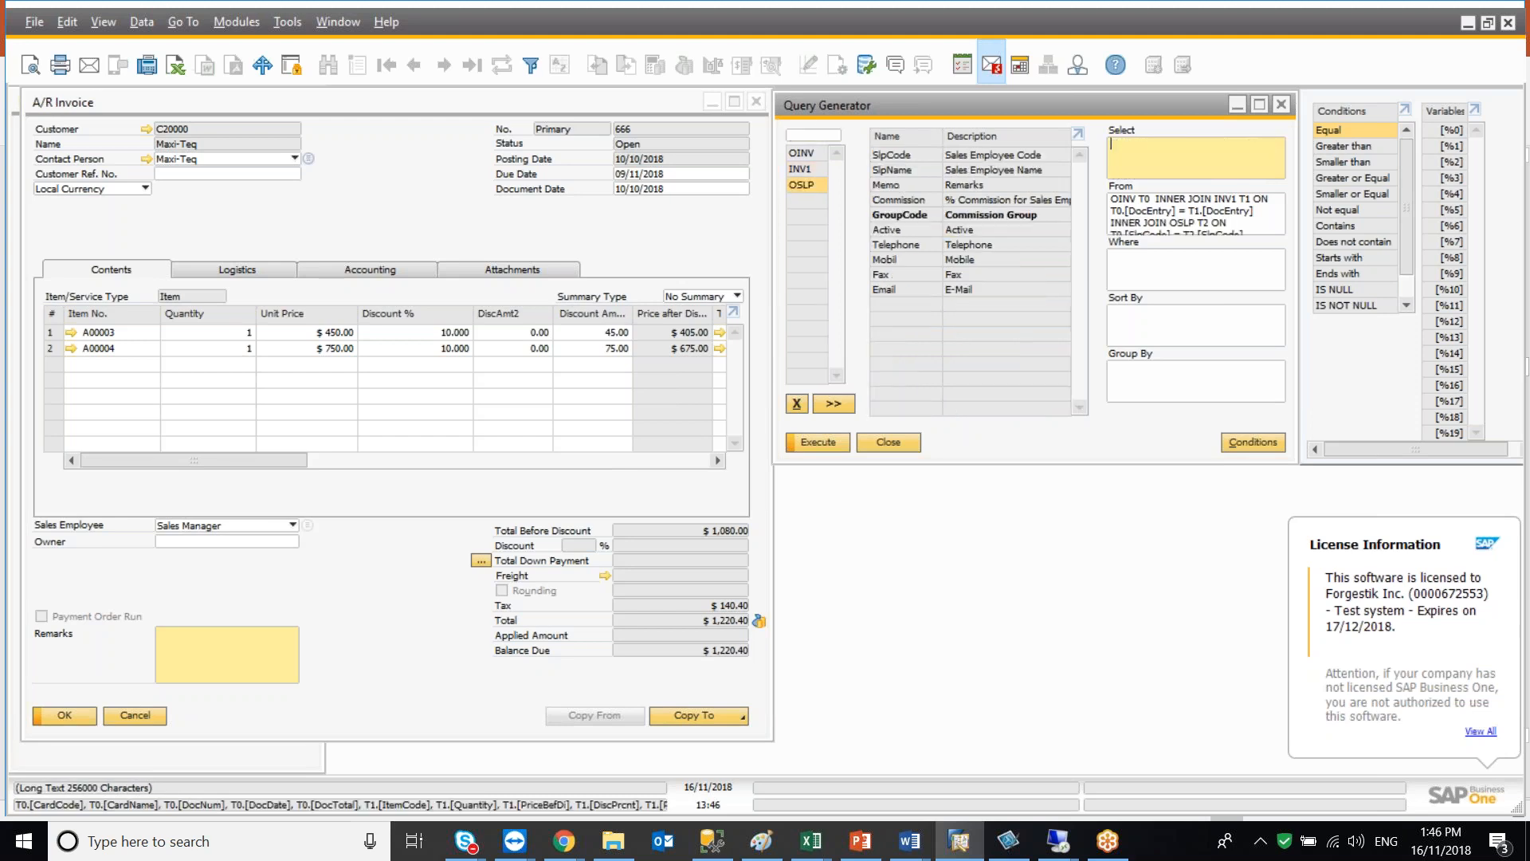
Add the sales employee name (SlpName) from OSLP to the Select list, execute the query, and close the preview
double_click(888, 171)
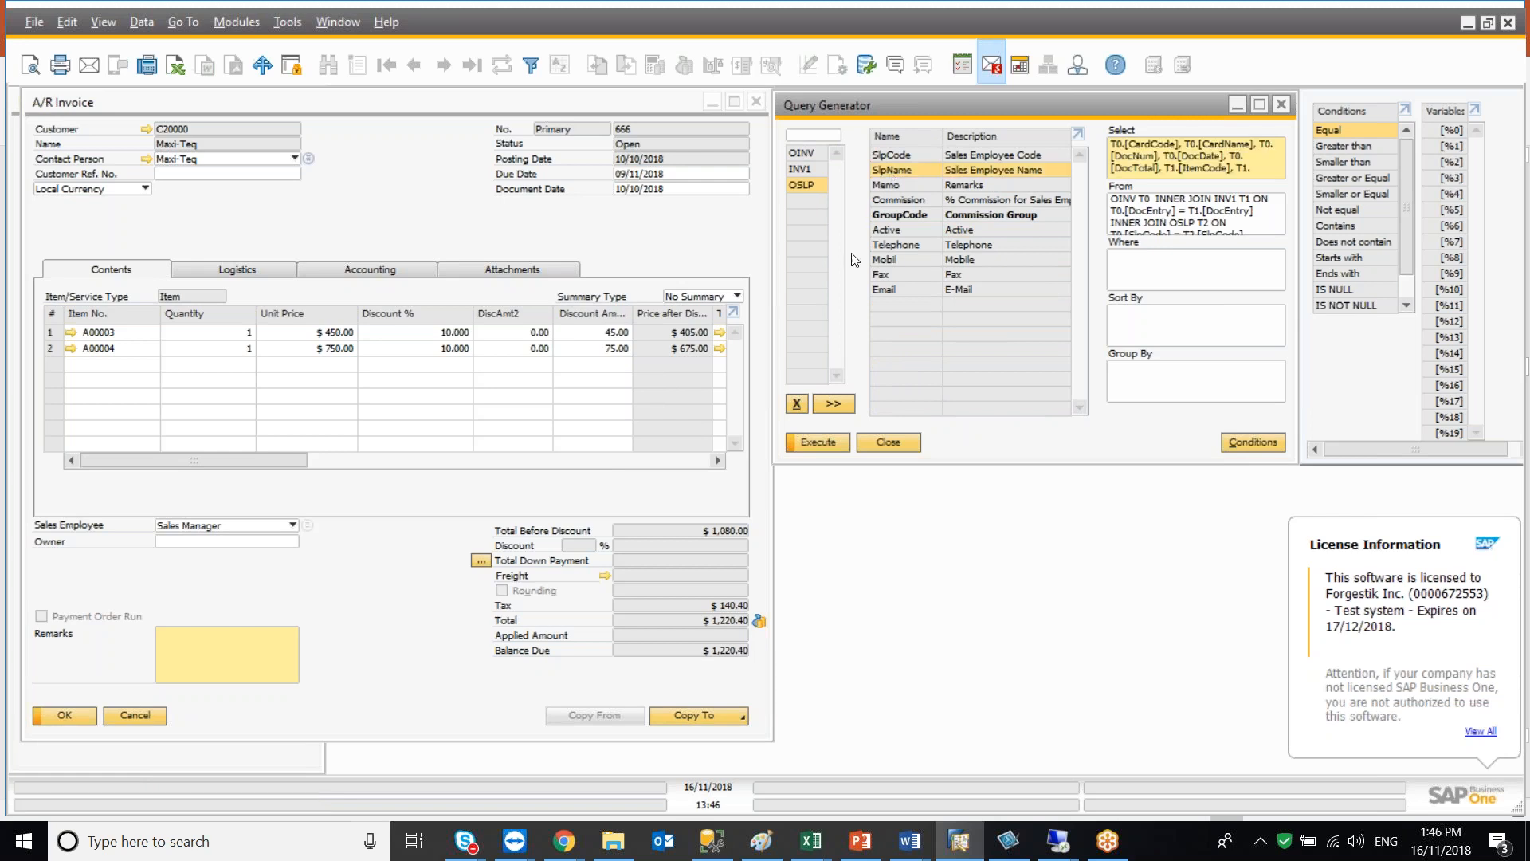
left_click(825, 439)
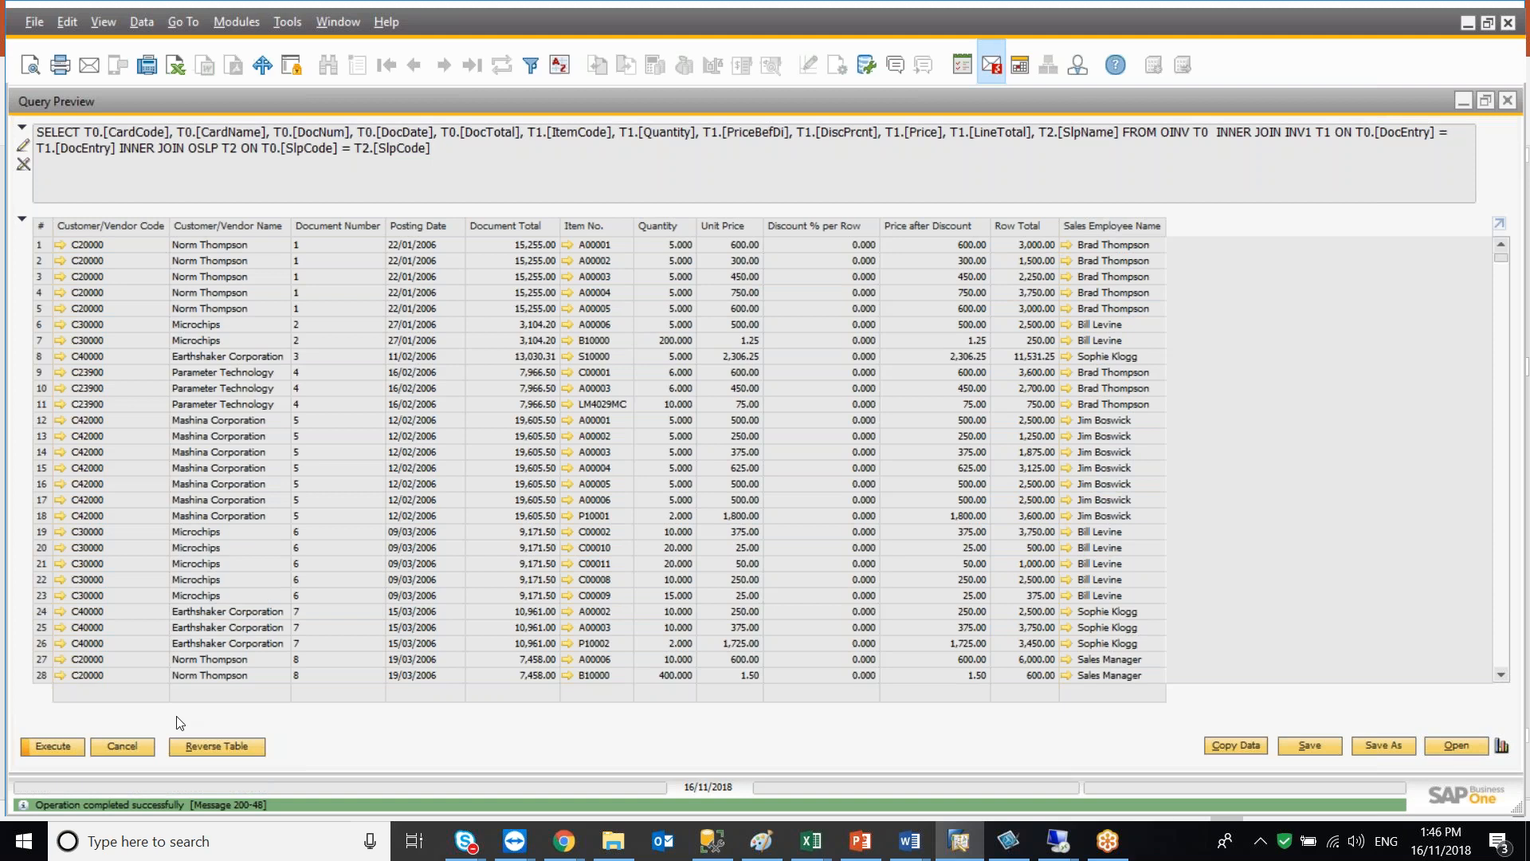
left_click(122, 746)
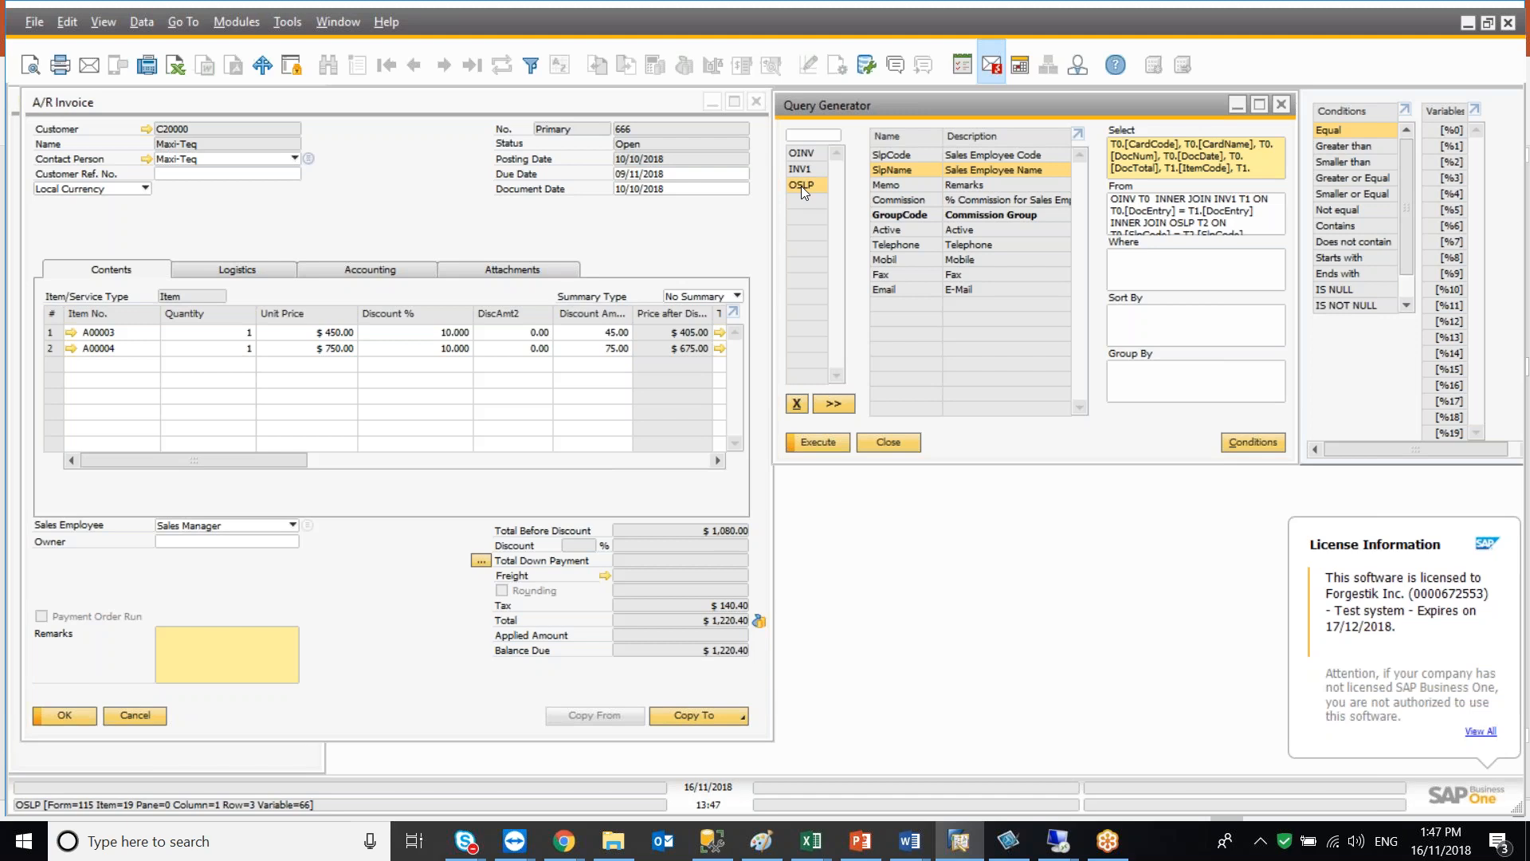
Run the query again and, in the preview's query text, append WHERE T0.[DocDate] >= '20070101' and execute it
left_click(821, 446)
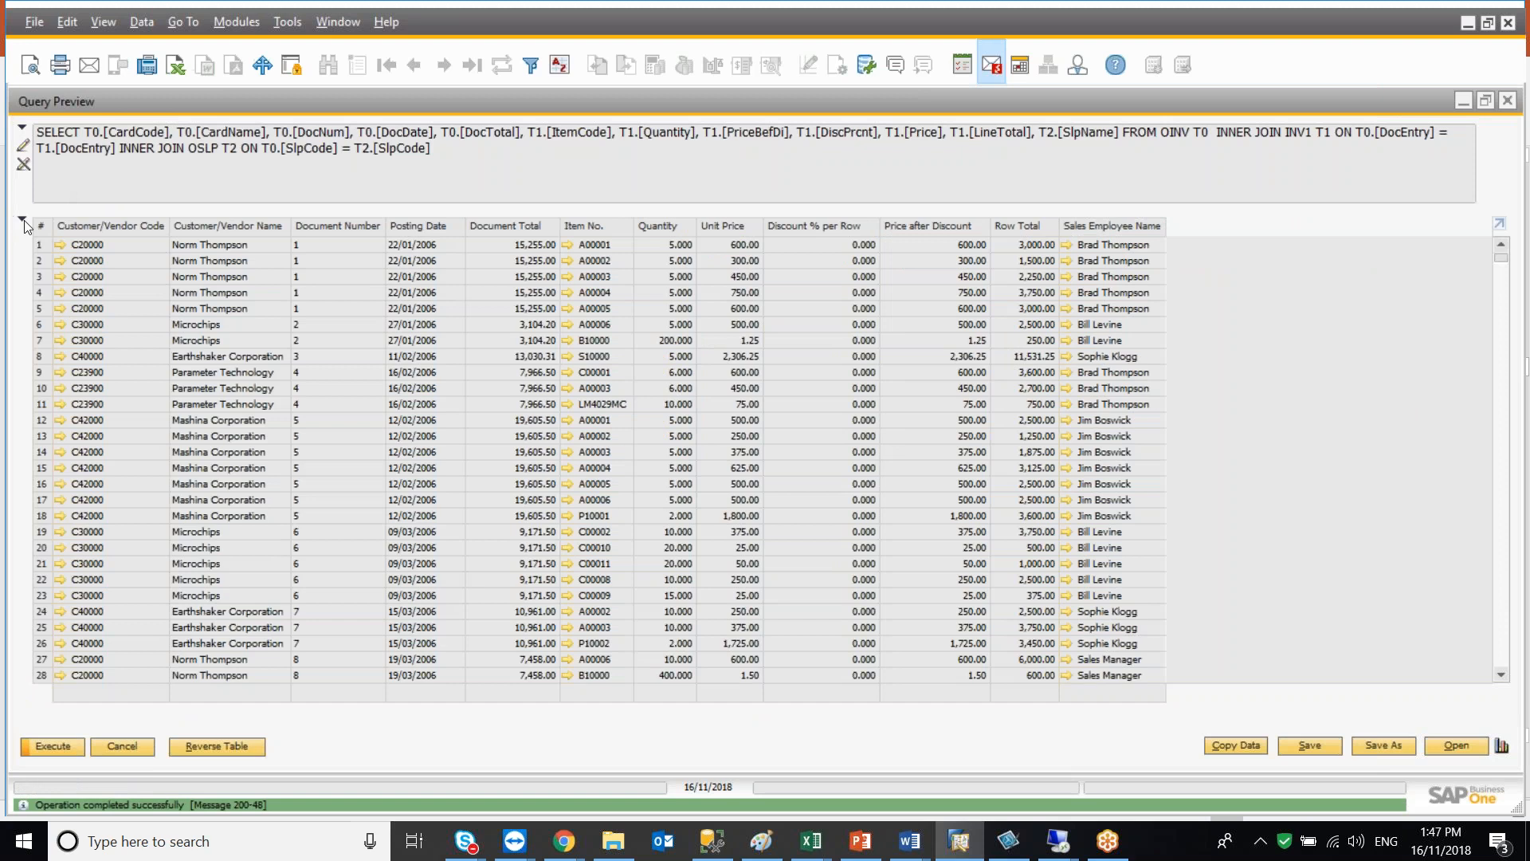
left_click(24, 224)
left_click(24, 146)
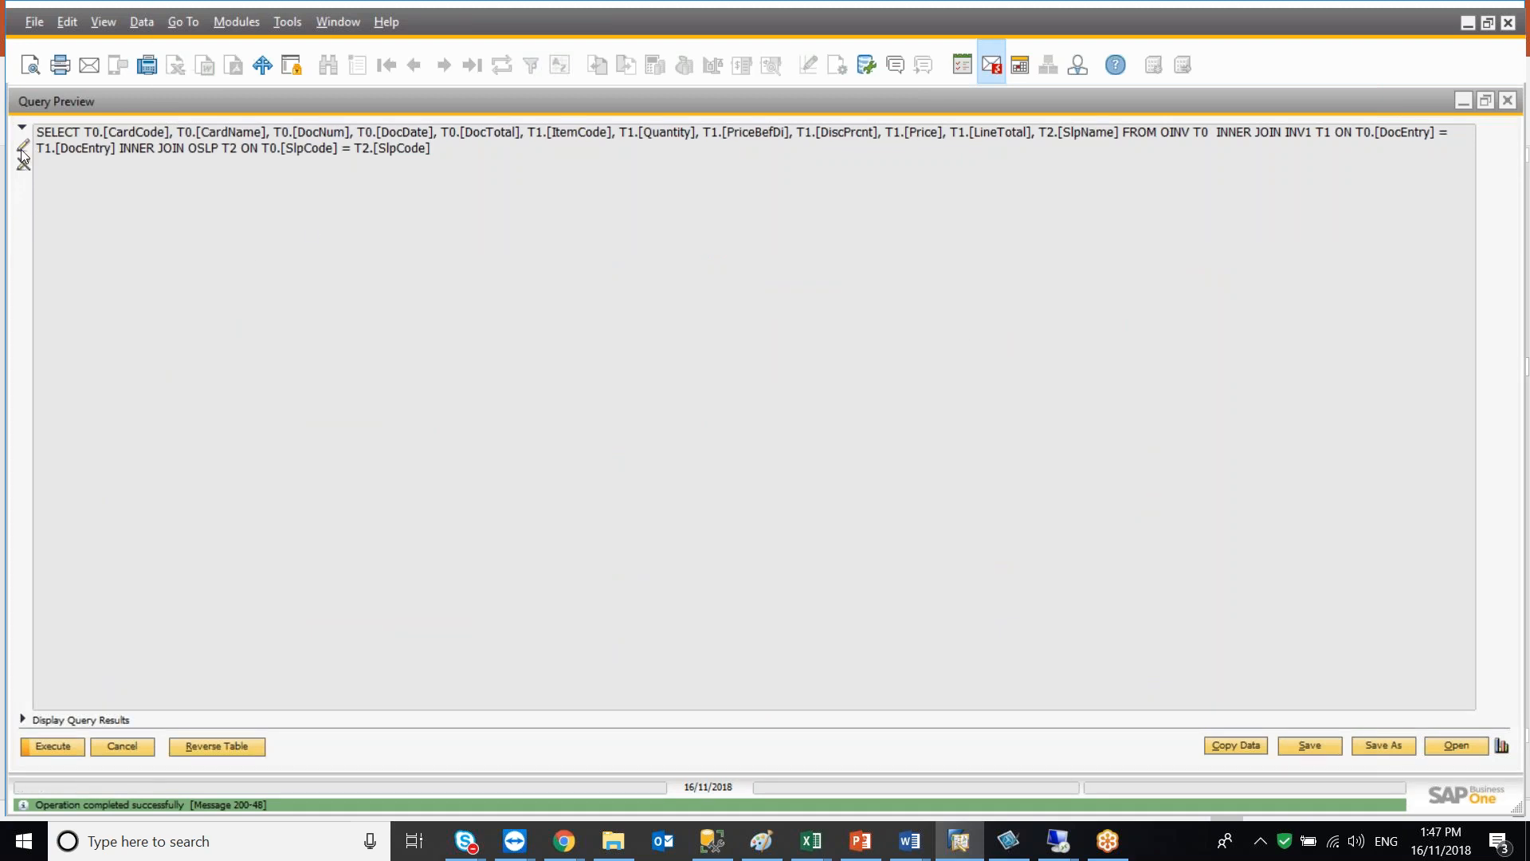
left_click(24, 720)
left_click(440, 149)
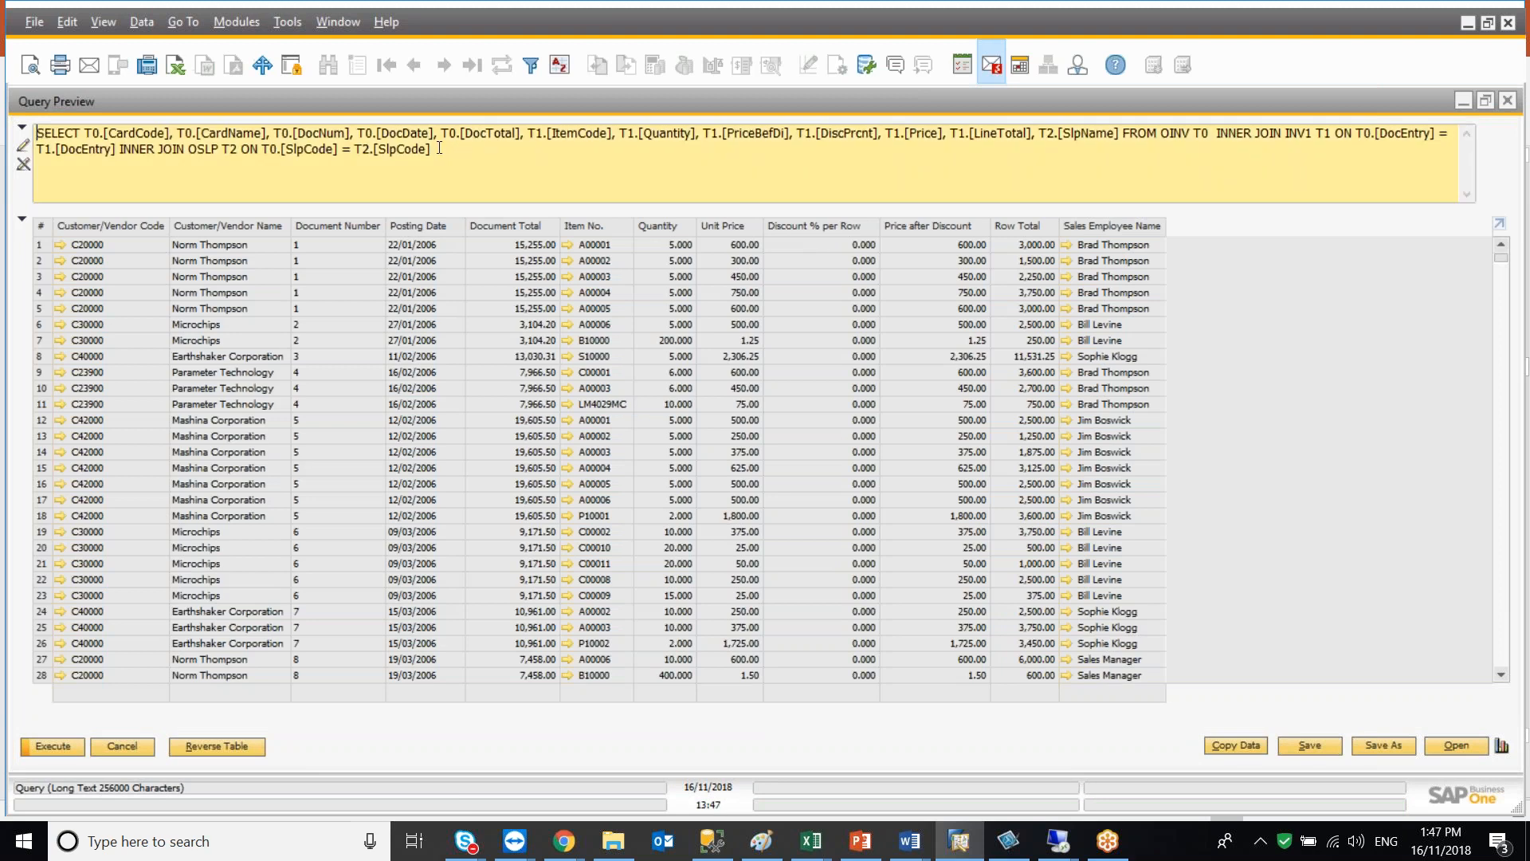
key("Return")
type("WHERE T0.")
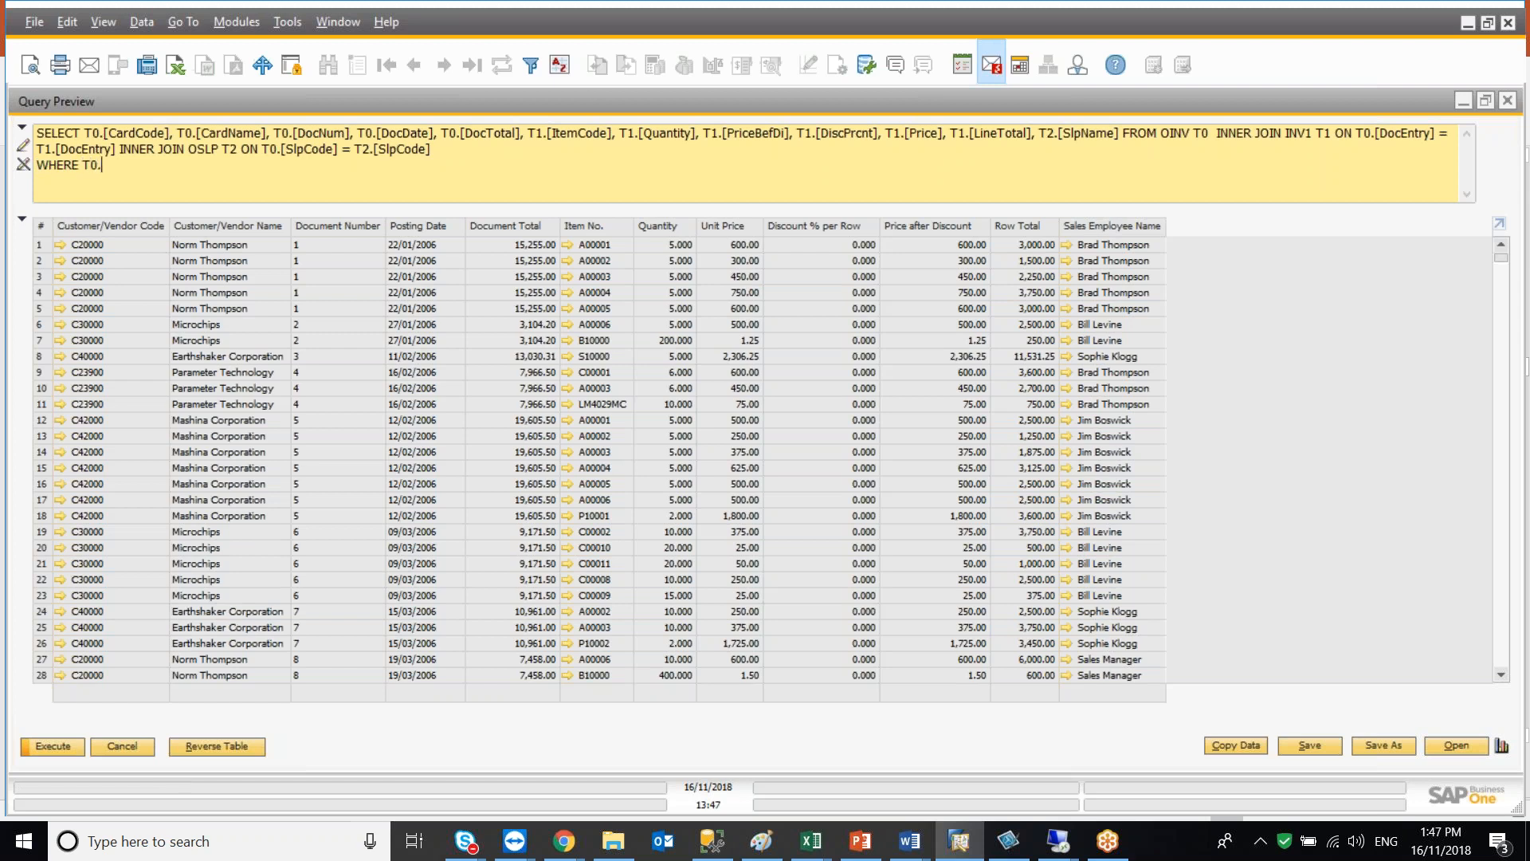
type("[DocDate] >= '20070101'")
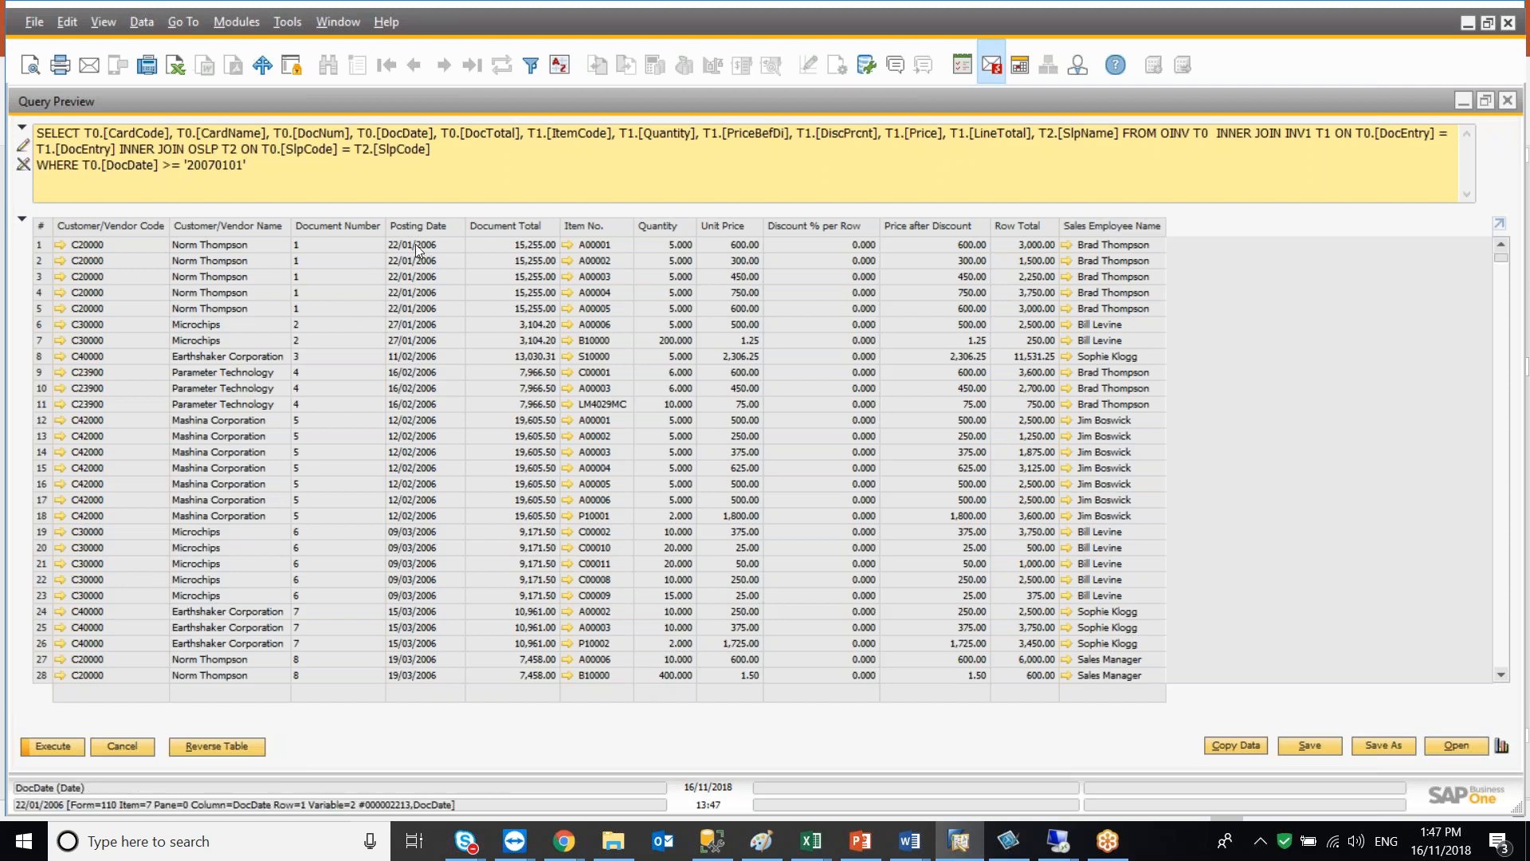
left_click(53, 745)
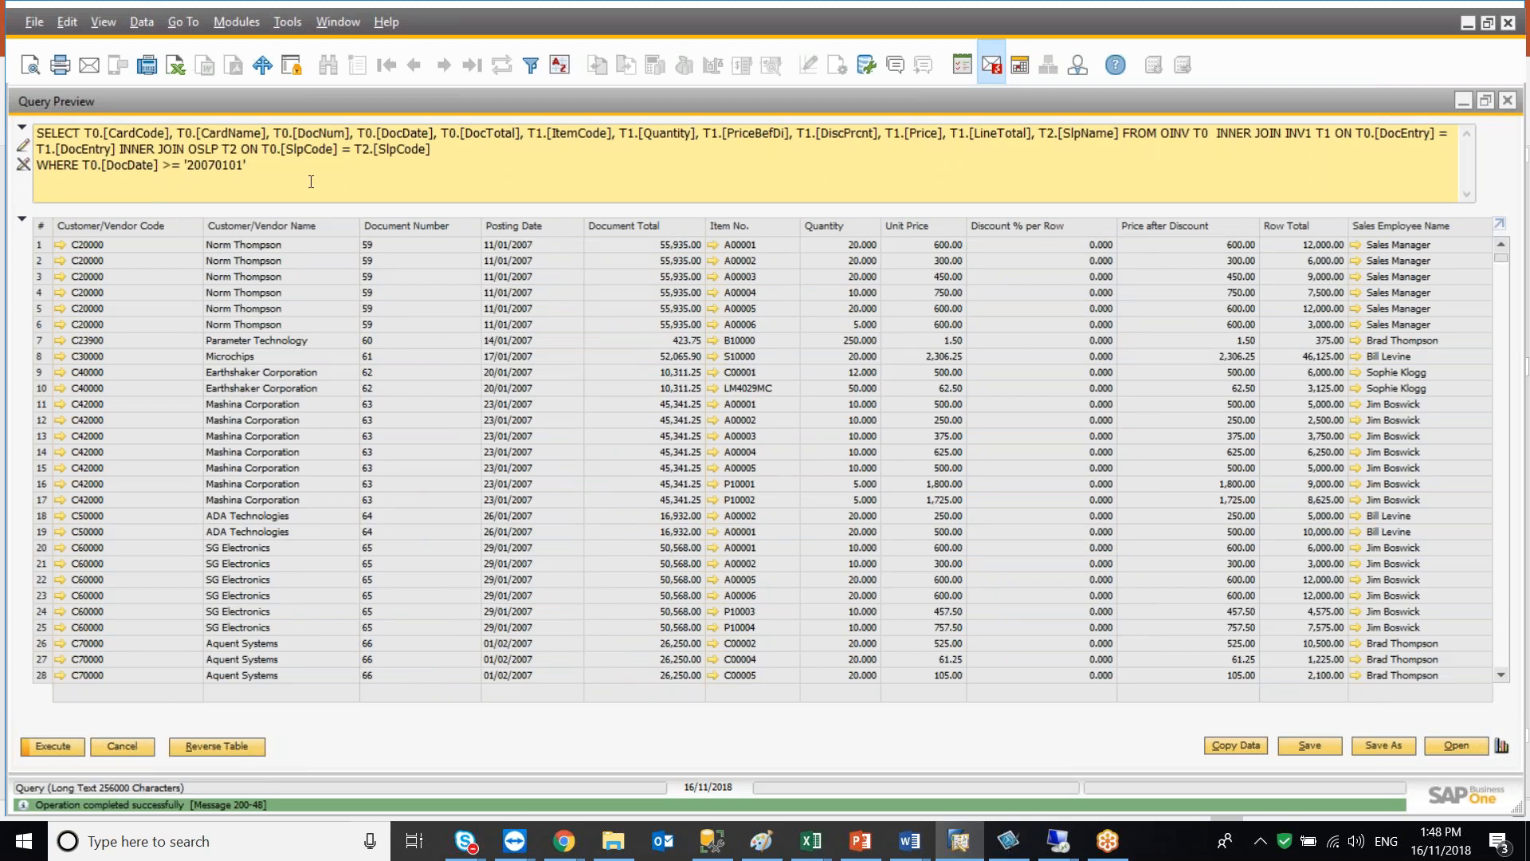
Build the Where condition T0.[DocDate] >= '20070101' from OINV's Posting Date and execute the query
left_click(140, 746)
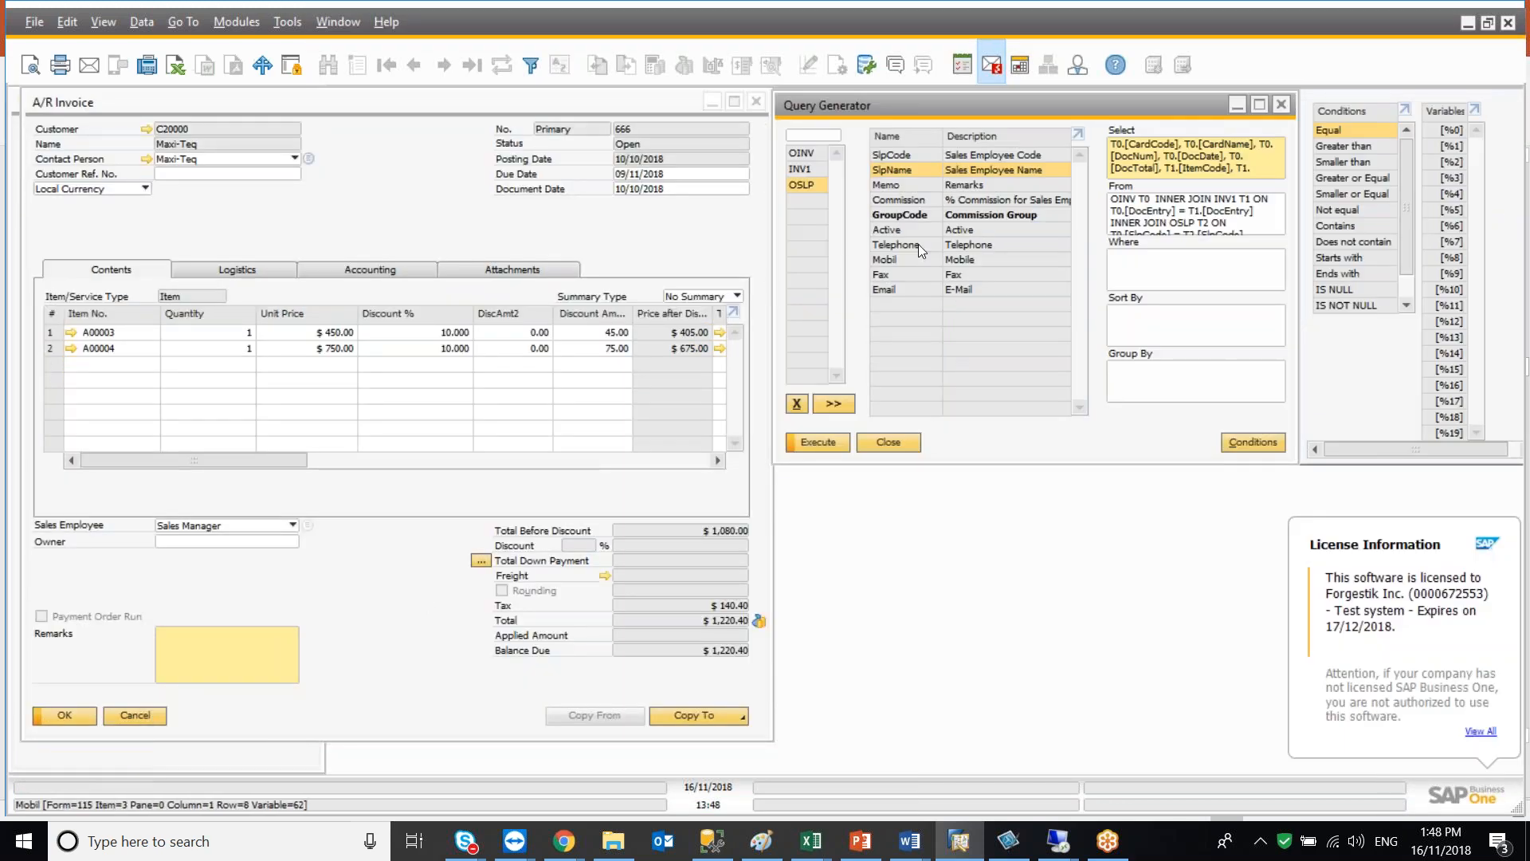
left_click(1124, 277)
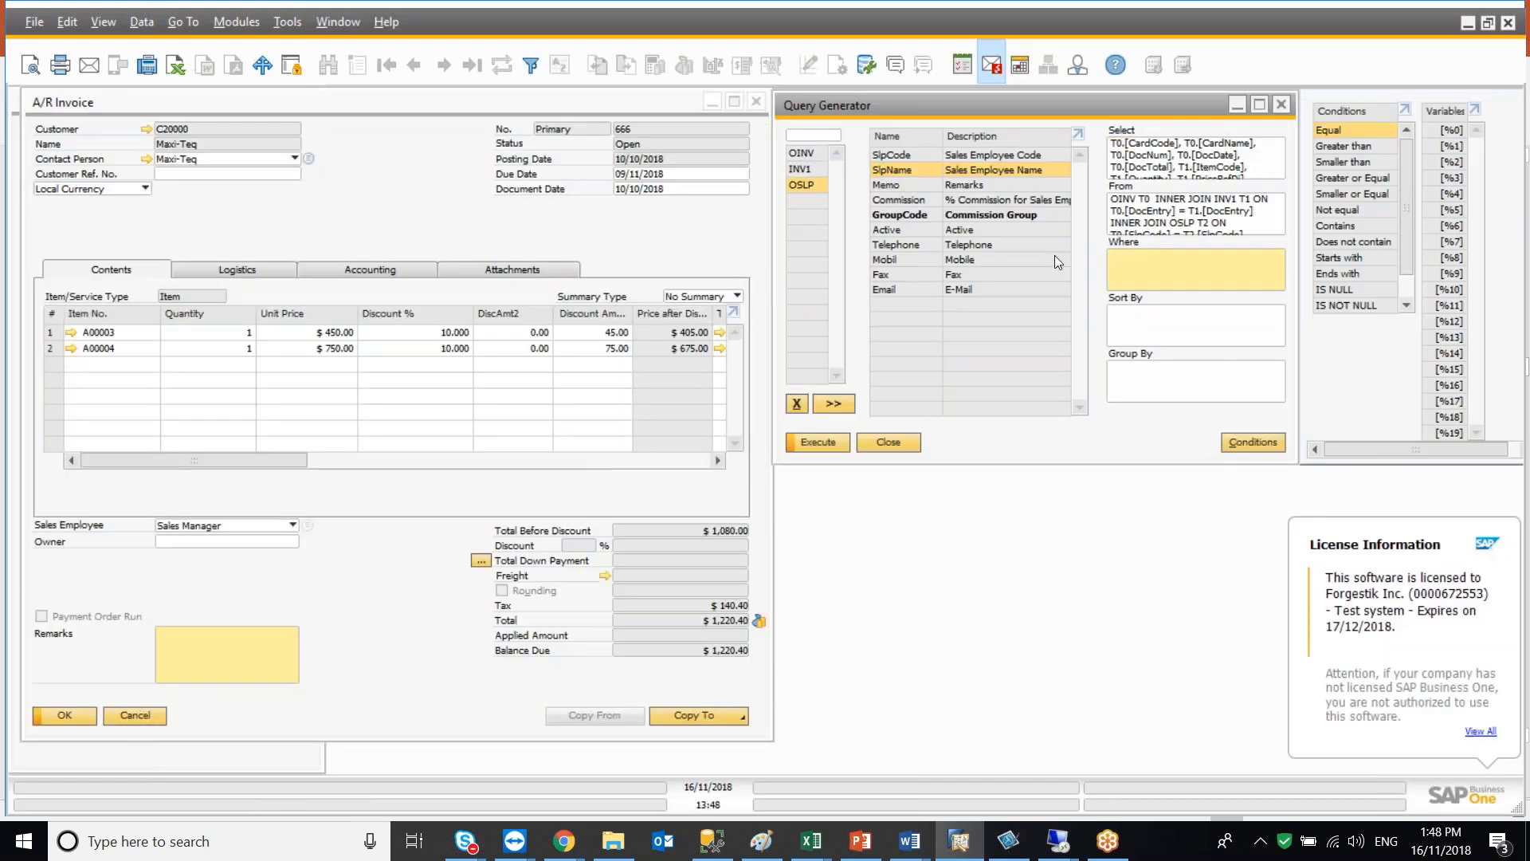
left_click(800, 155)
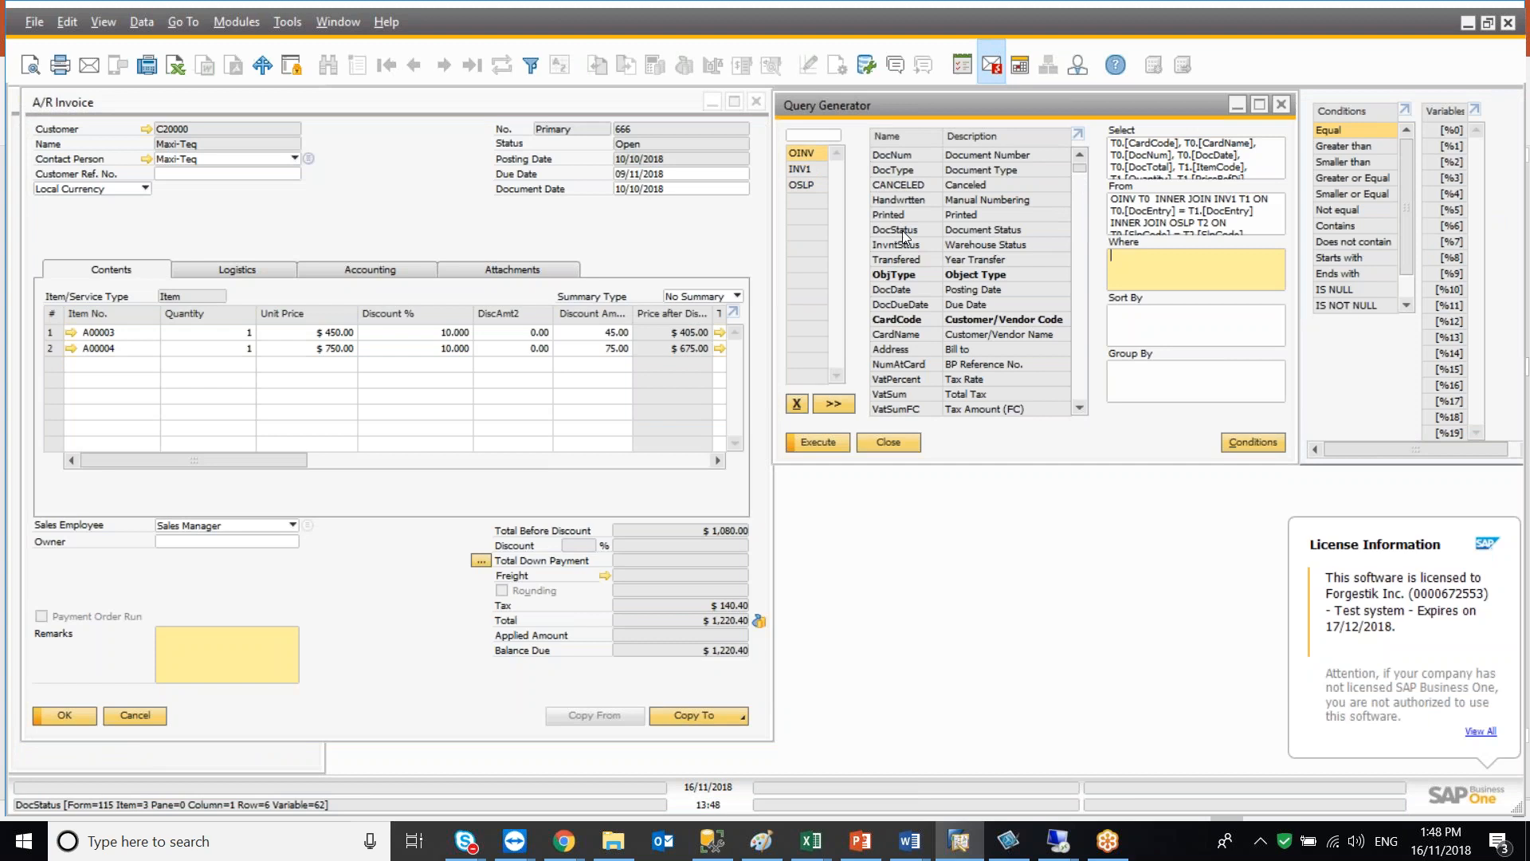
left_click(917, 290)
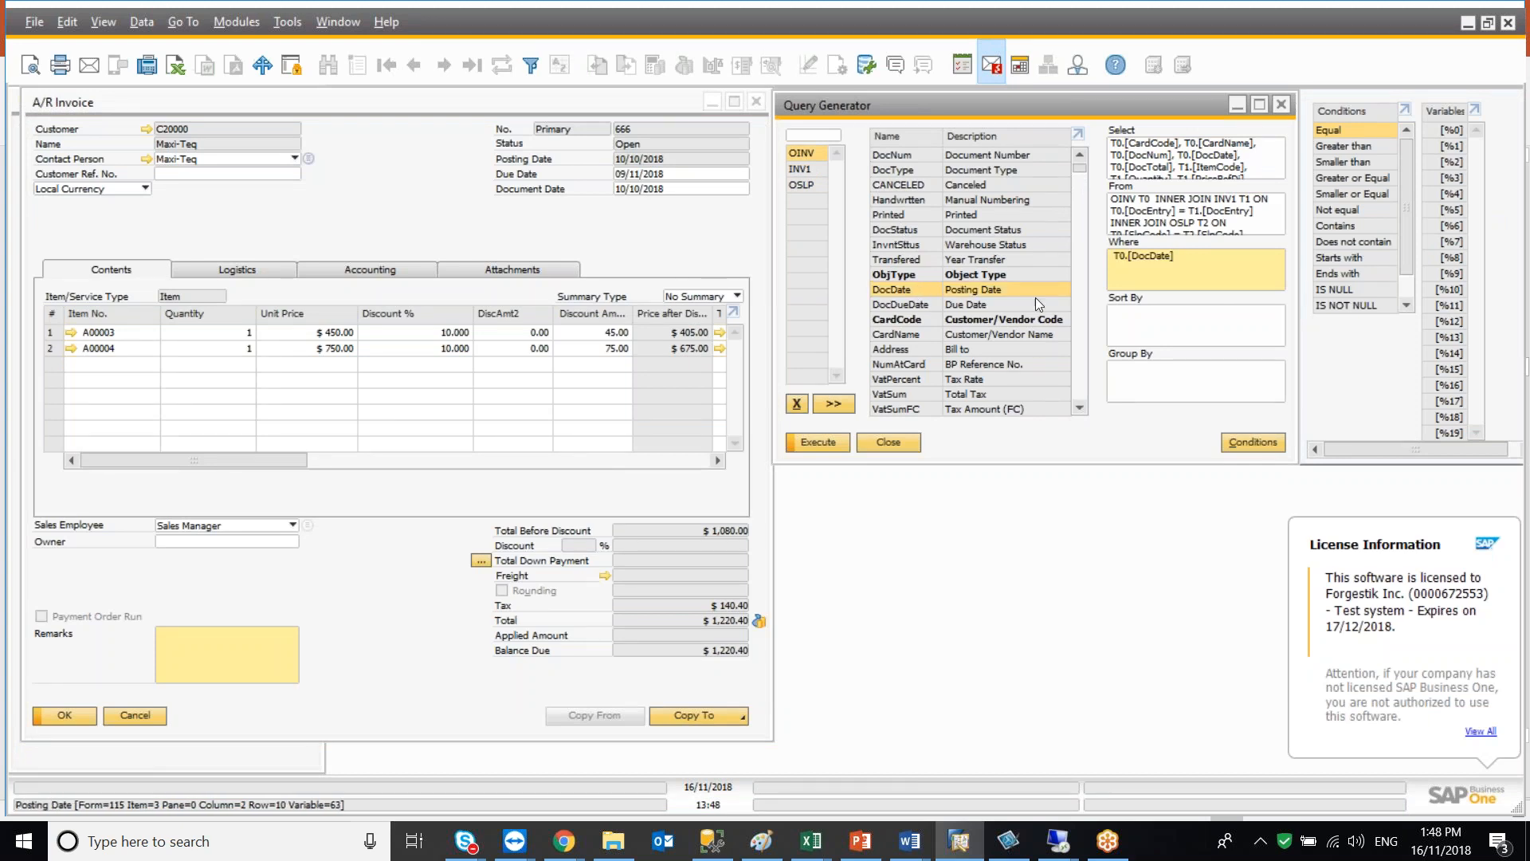
left_click(1336, 178)
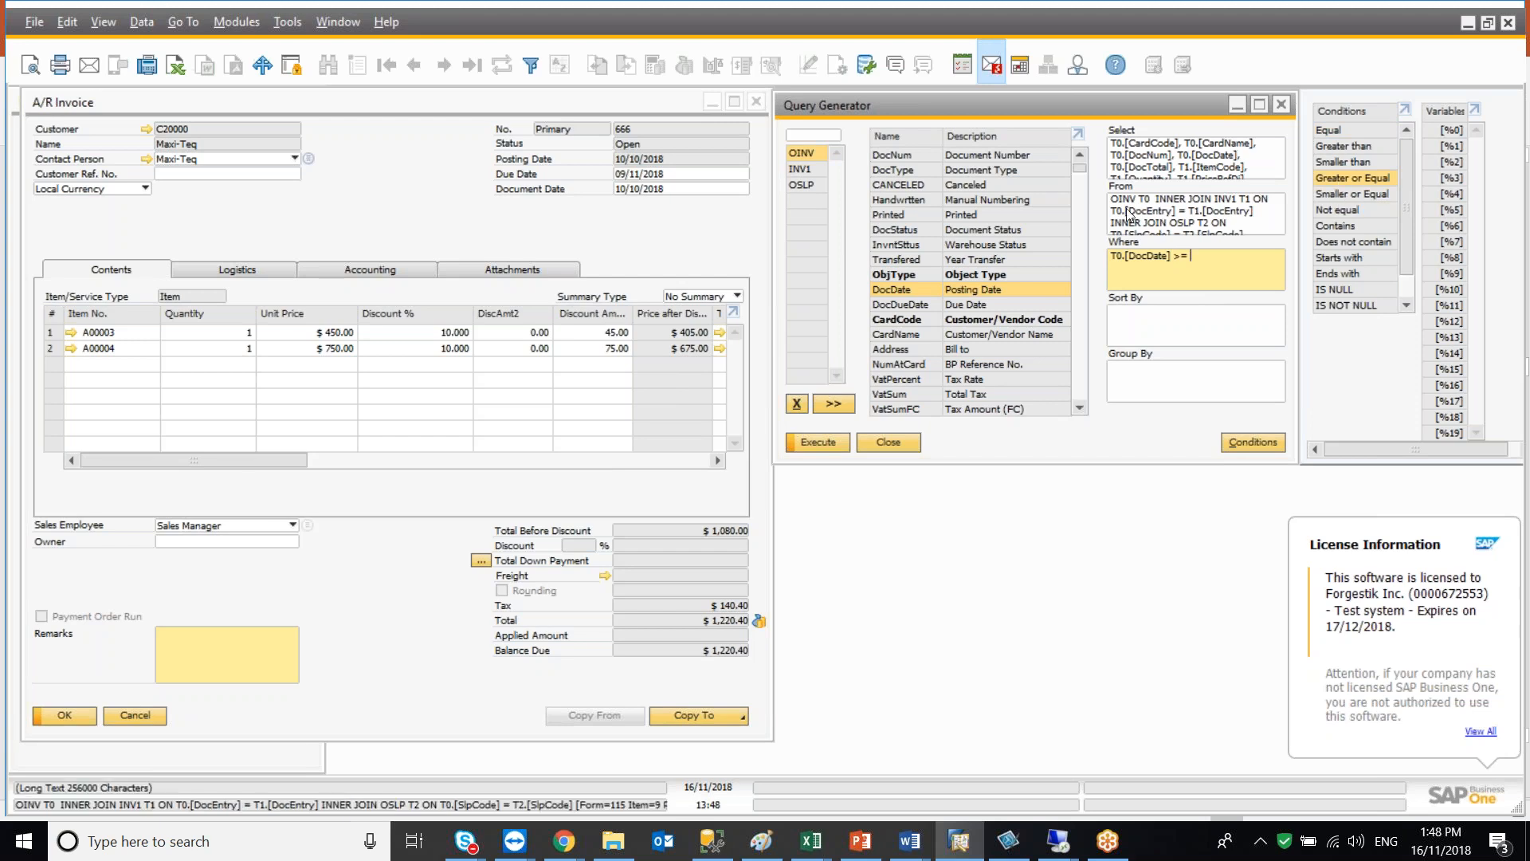
left_click(1198, 255)
type("'200")
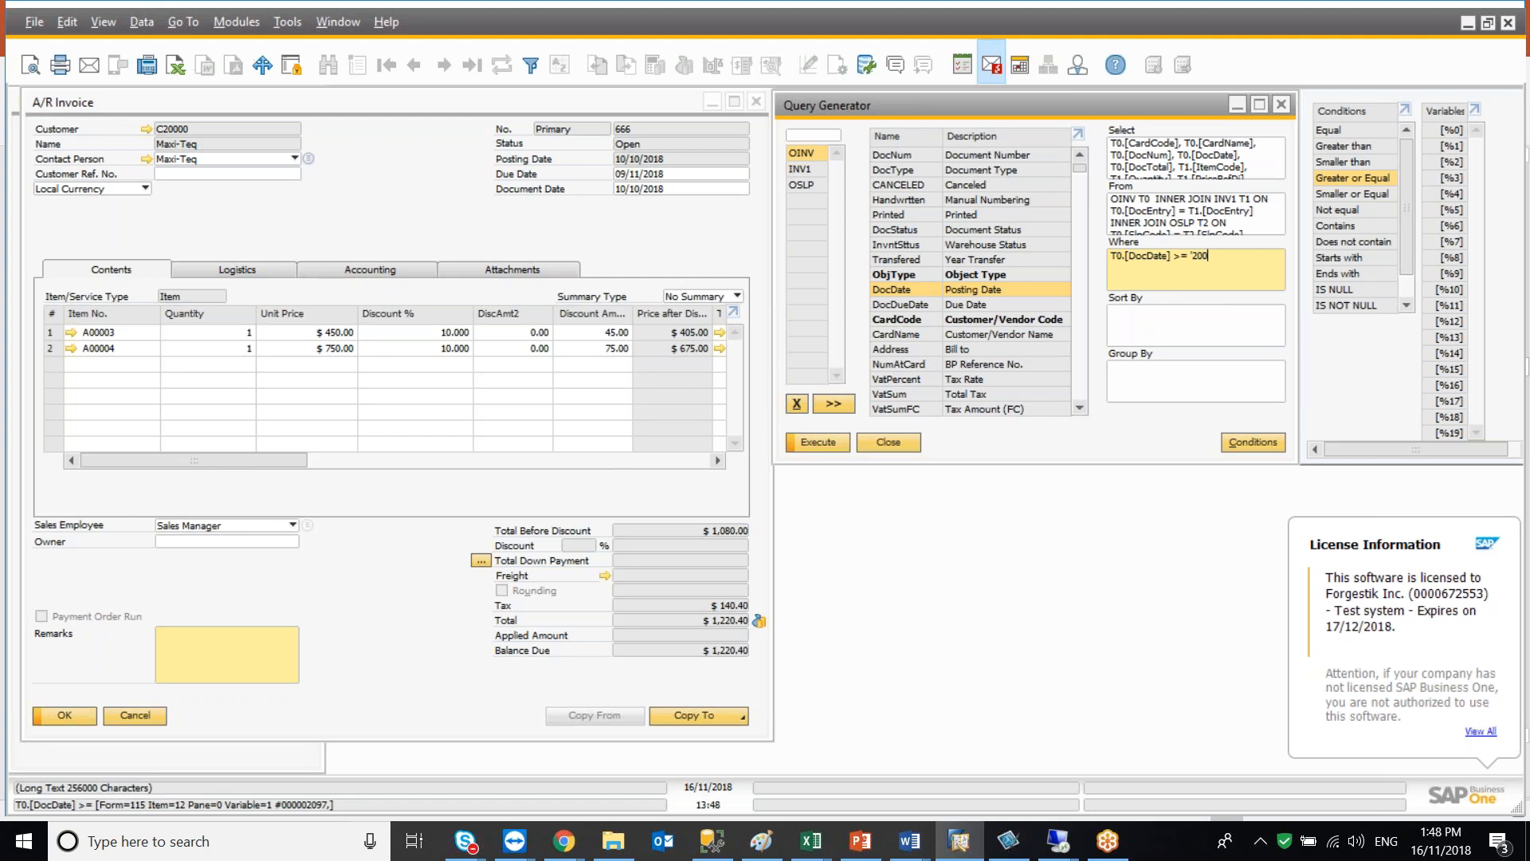
type("70101")
left_click(830, 443)
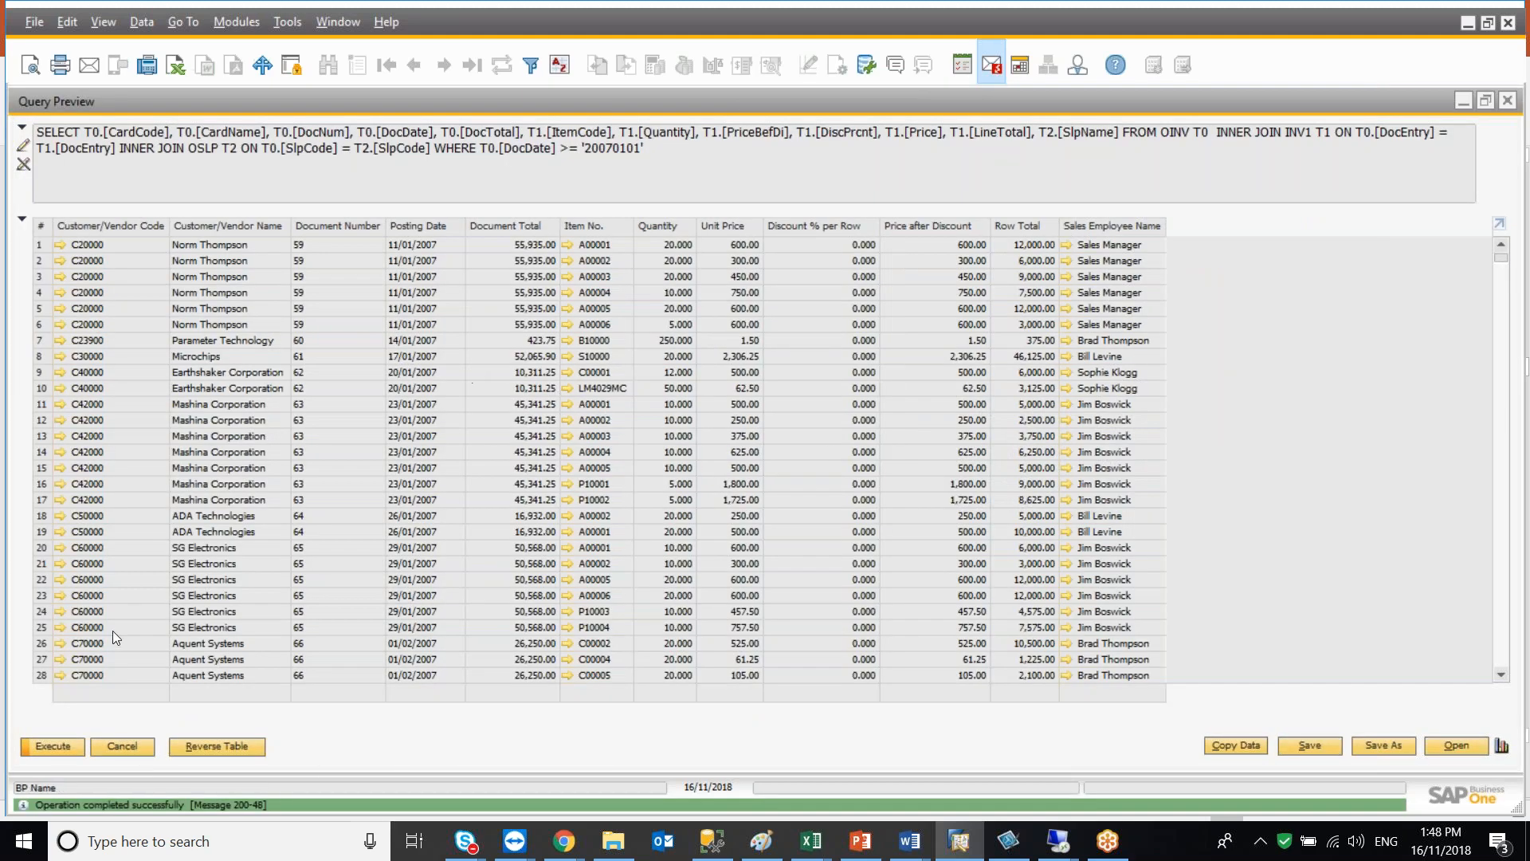
Replace the fixed date in the Where condition with the variable [%0]
left_click(133, 749)
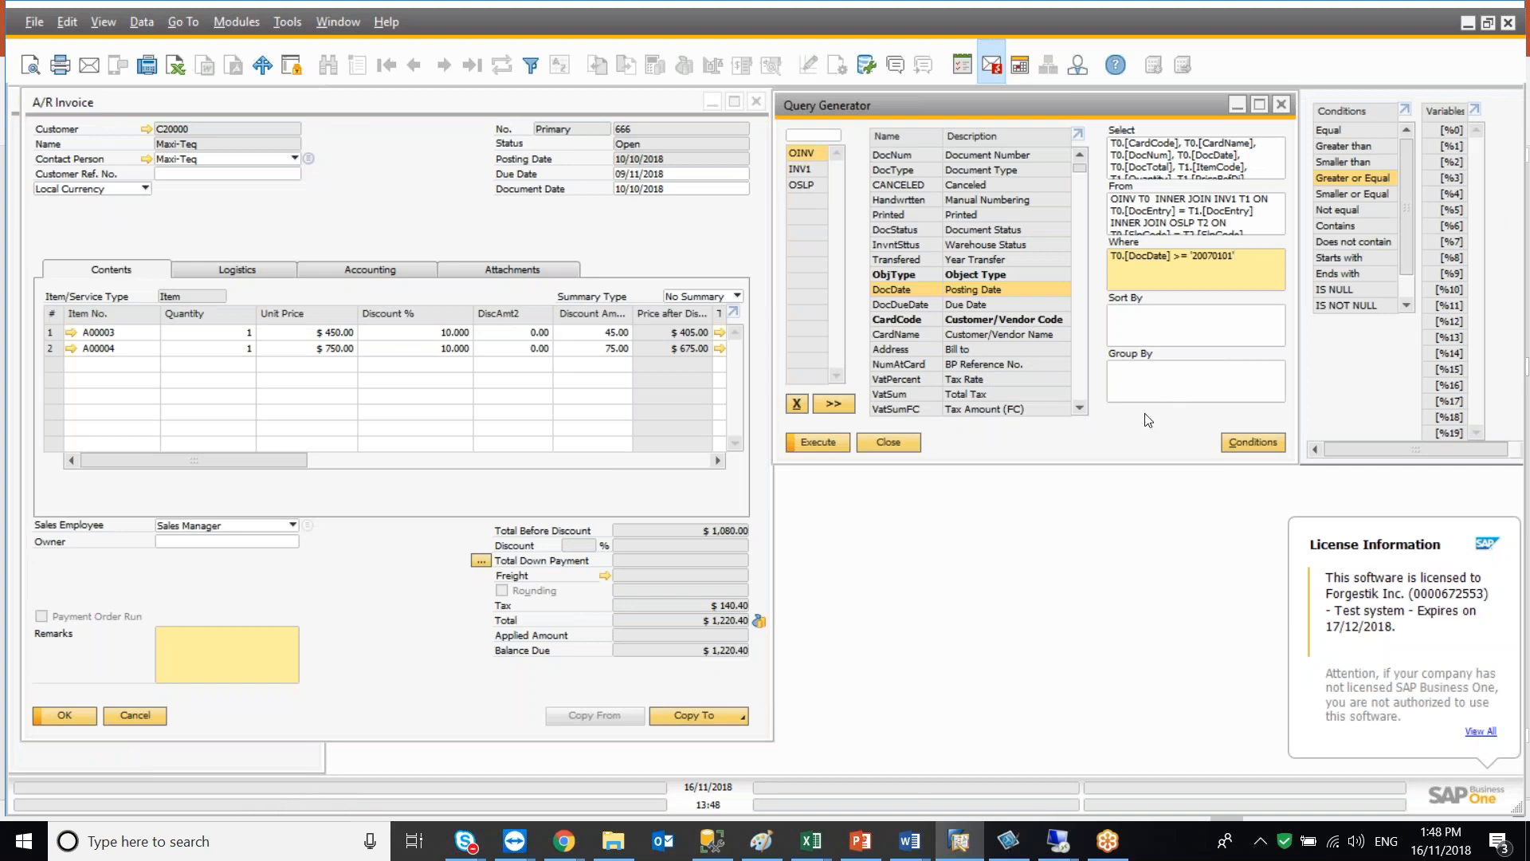
key("BackSpace")
key("BackSpace")
key("BackSpace")
key("BackSpace")
key("BackSpace")
key("BackSpace")
key("BackSpace")
key("BackSpace")
double_click(1450, 130)
Execute the query, pick a start Posting Date in the selection criteria, and close the preview
left_click(821, 450)
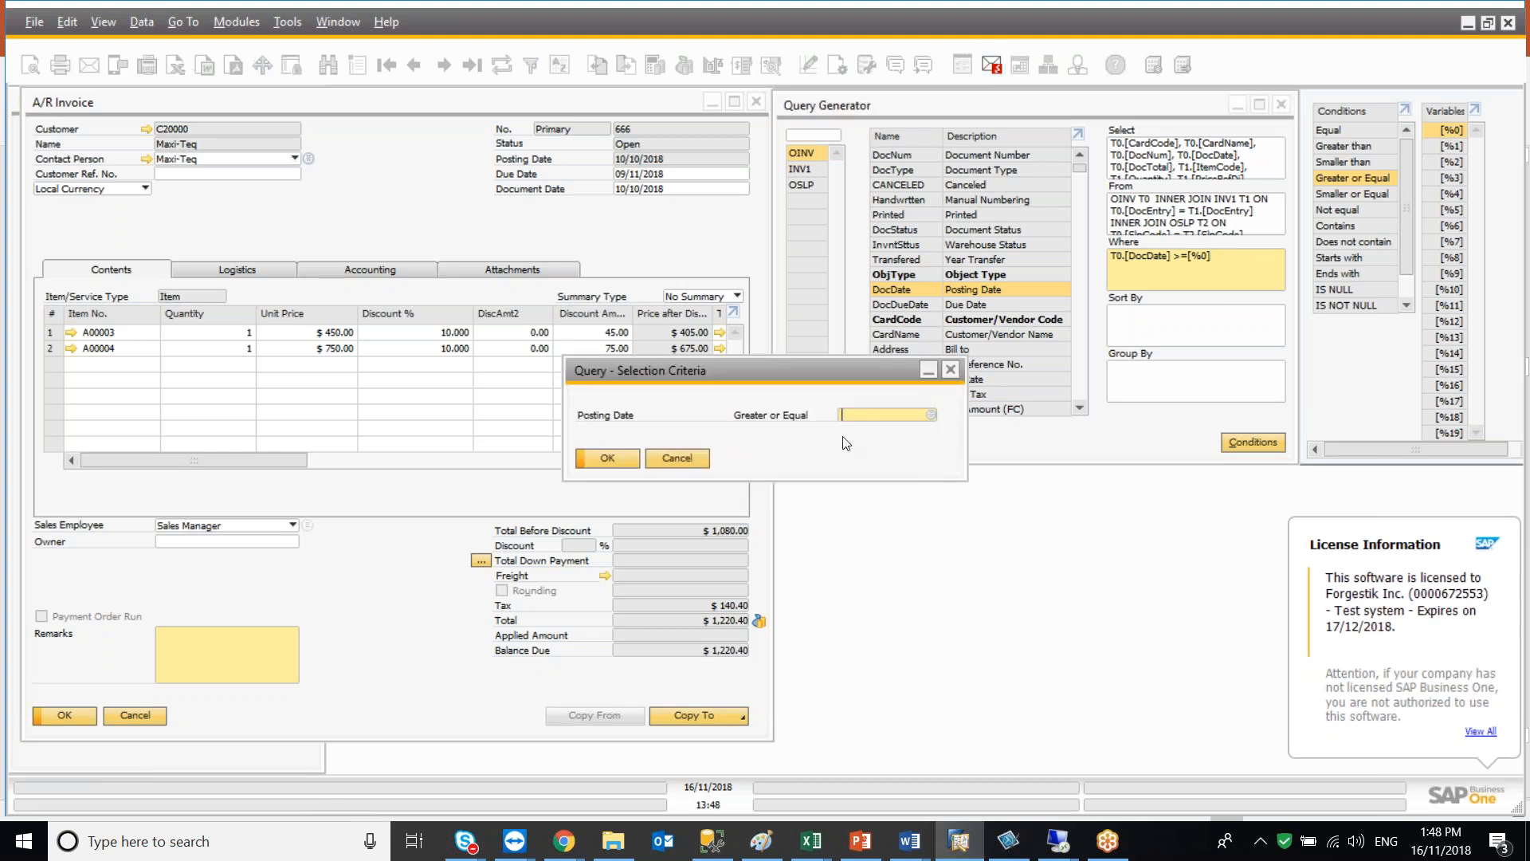
left_click(930, 415)
scroll(709, 432, "down", 8)
left_click_drag(963, 386, 962, 398)
left_click(675, 427)
left_click(579, 556)
key("Return")
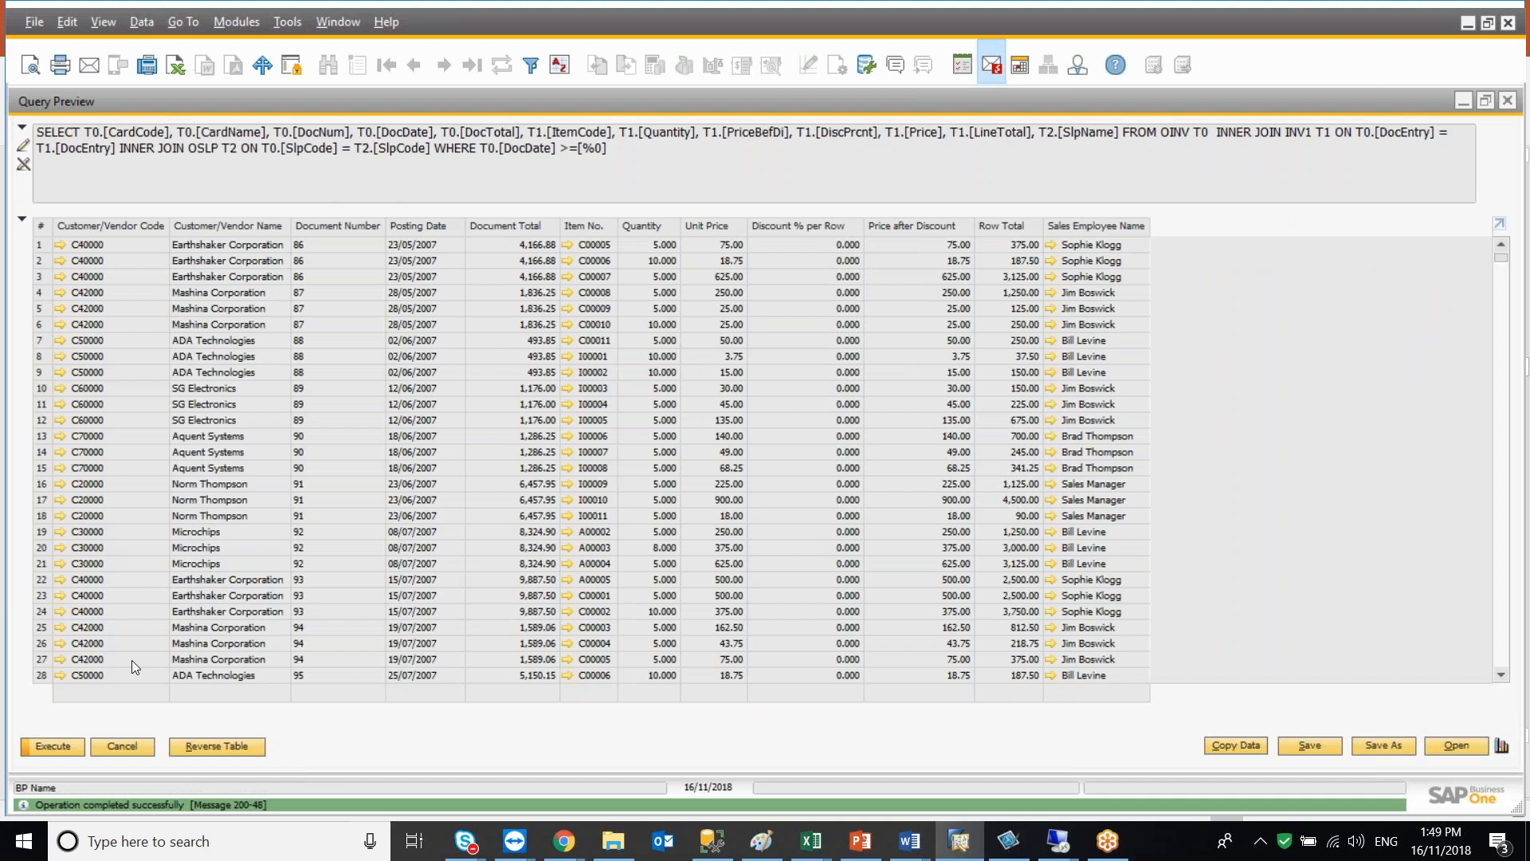
left_click(130, 746)
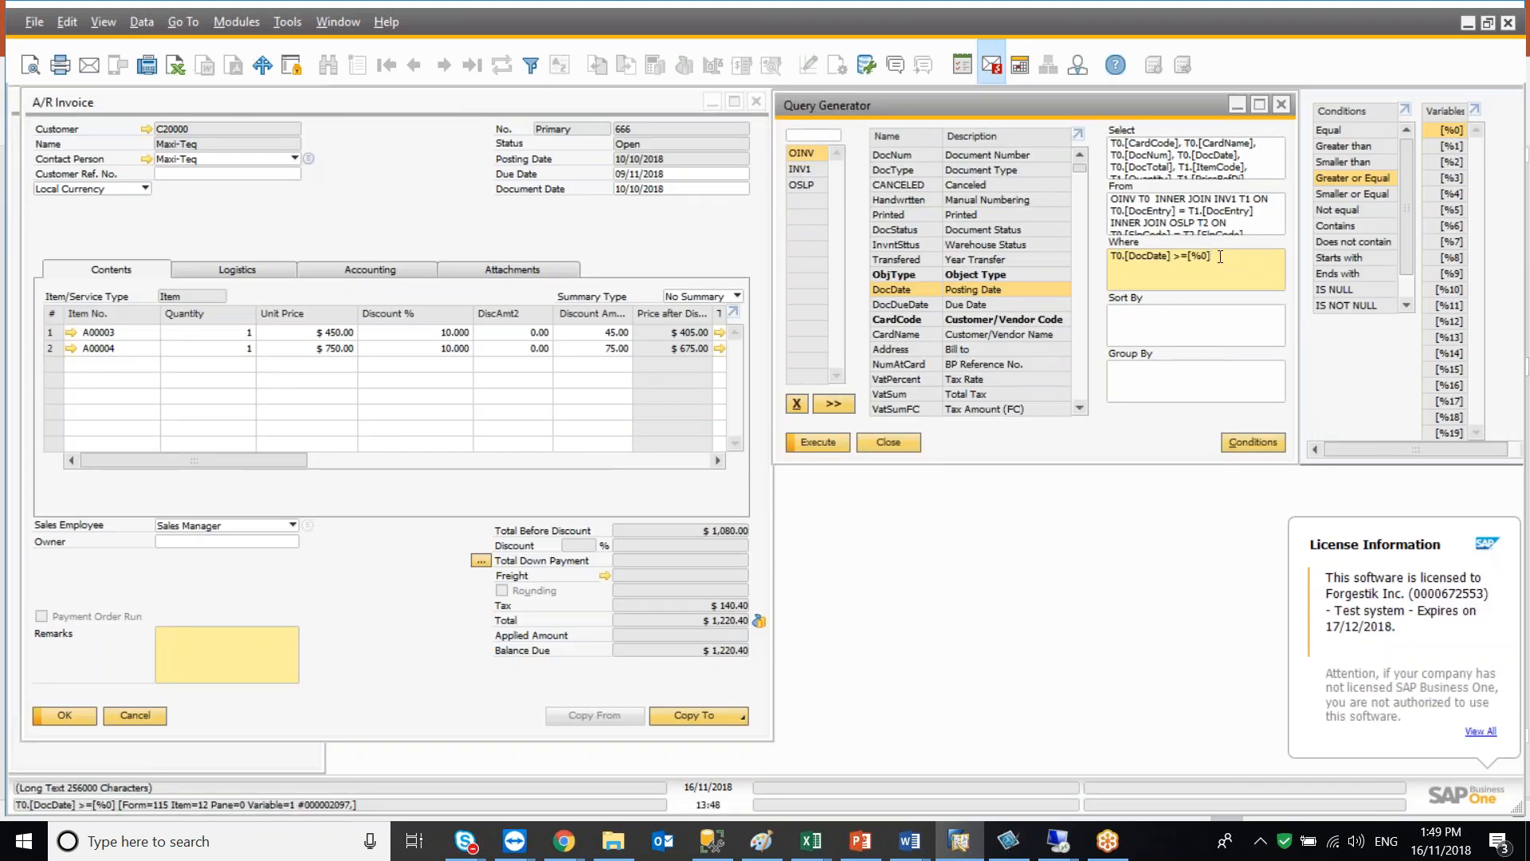
Extend the Where condition with AND T0.[DocDate] <=[%1] for an end date
type("AND")
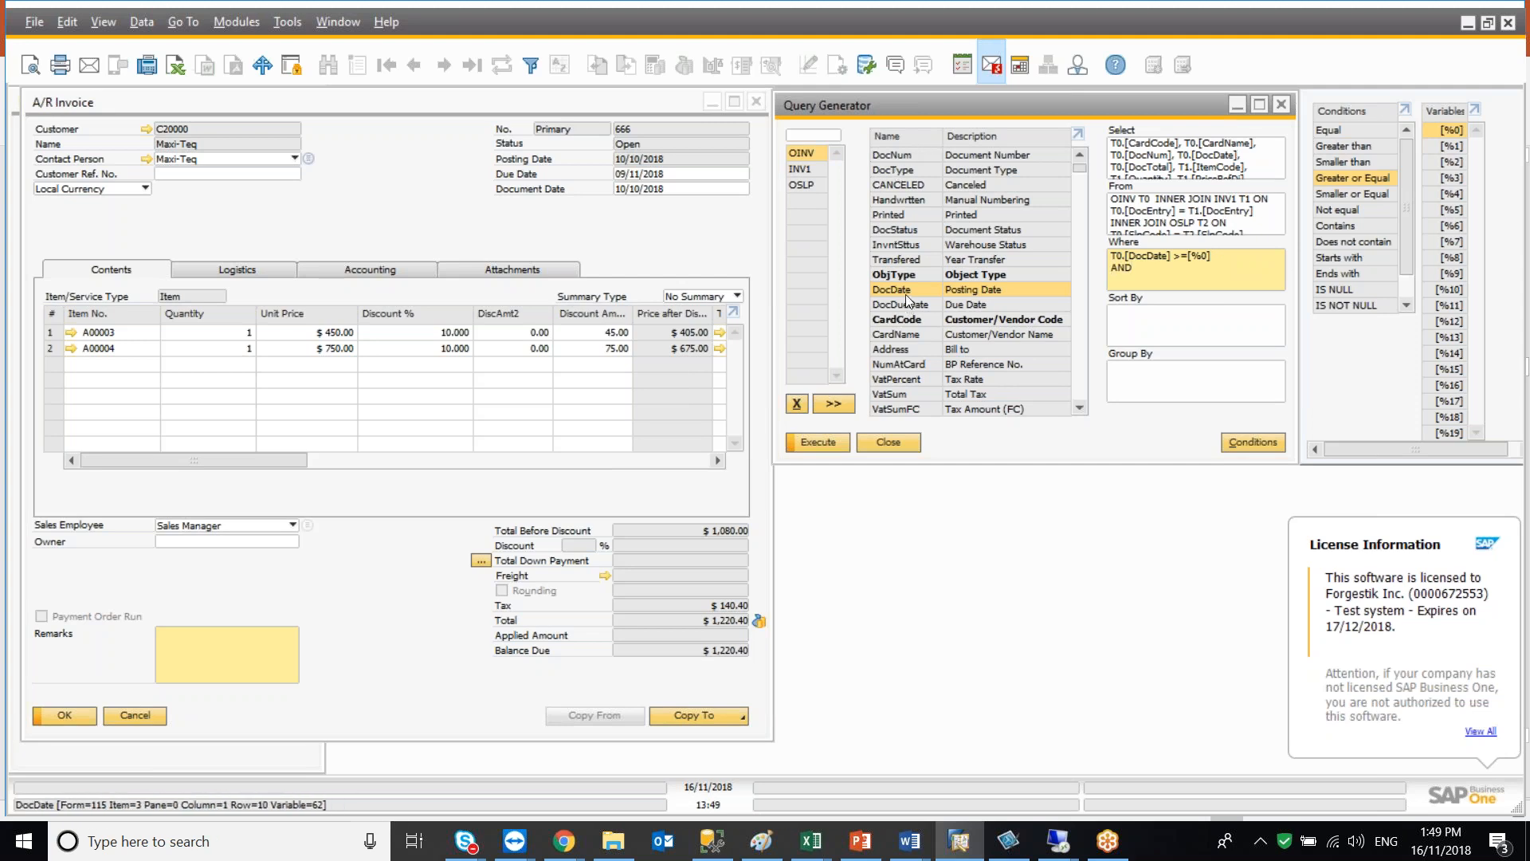
left_click_drag(905, 294, 1115, 281)
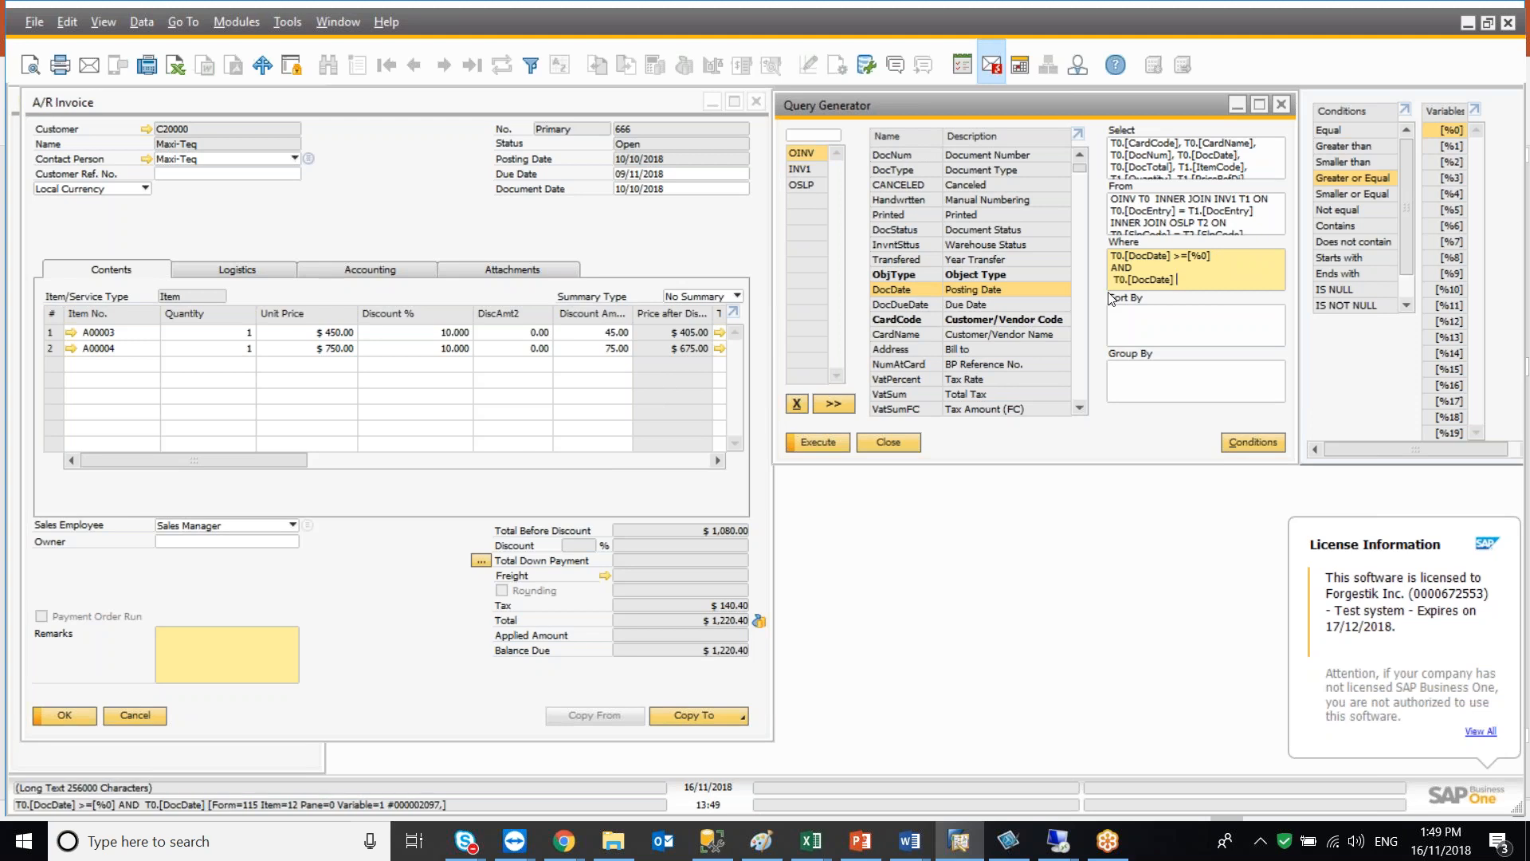
double_click(1360, 195)
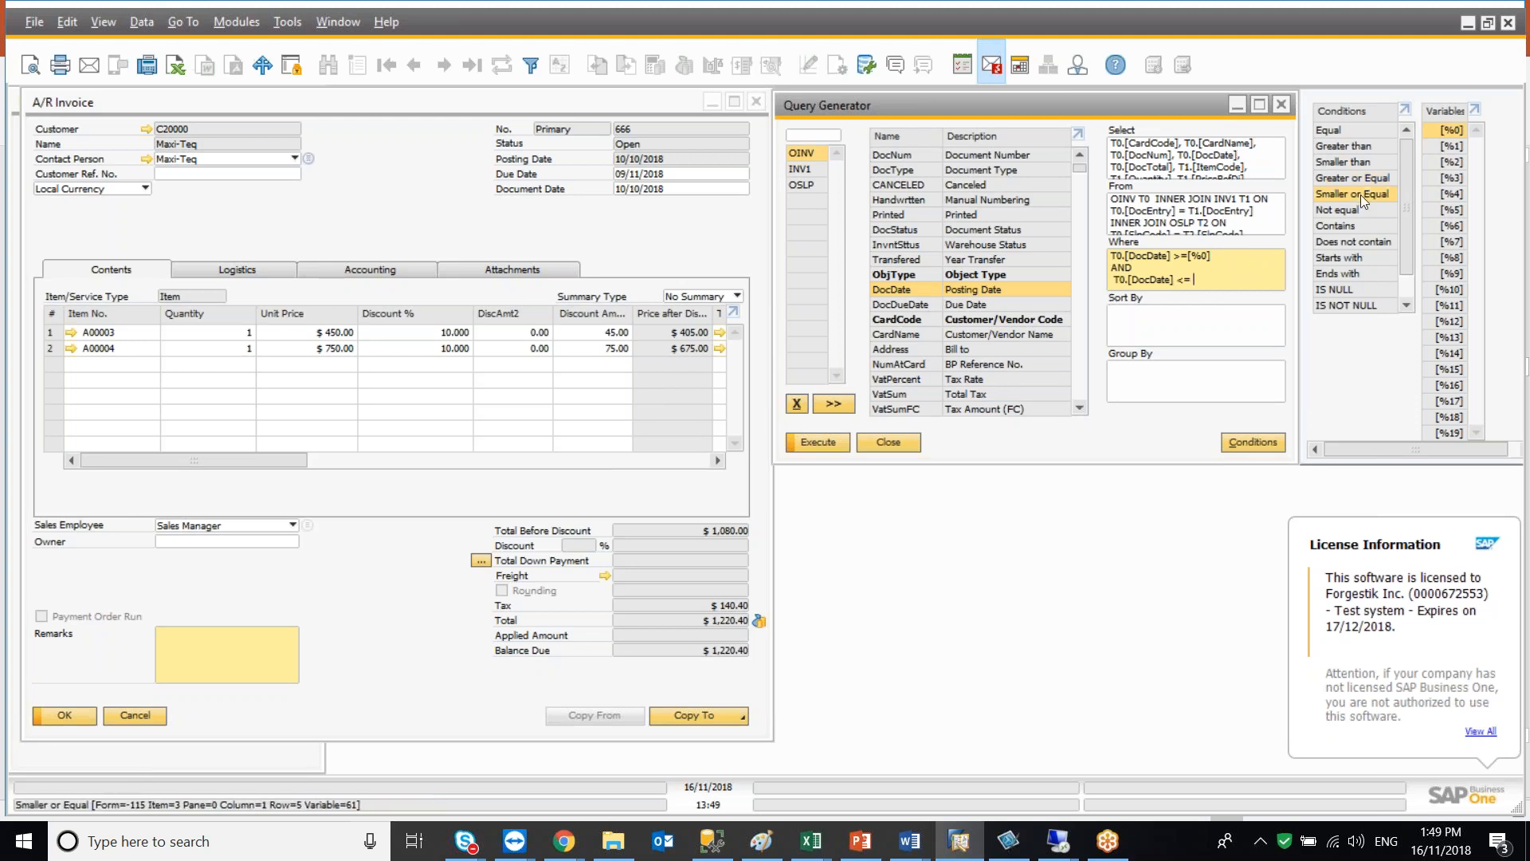
double_click(1439, 145)
Execute the query with a start date and an end date of 16/11/2018, then close the preview
left_click(829, 448)
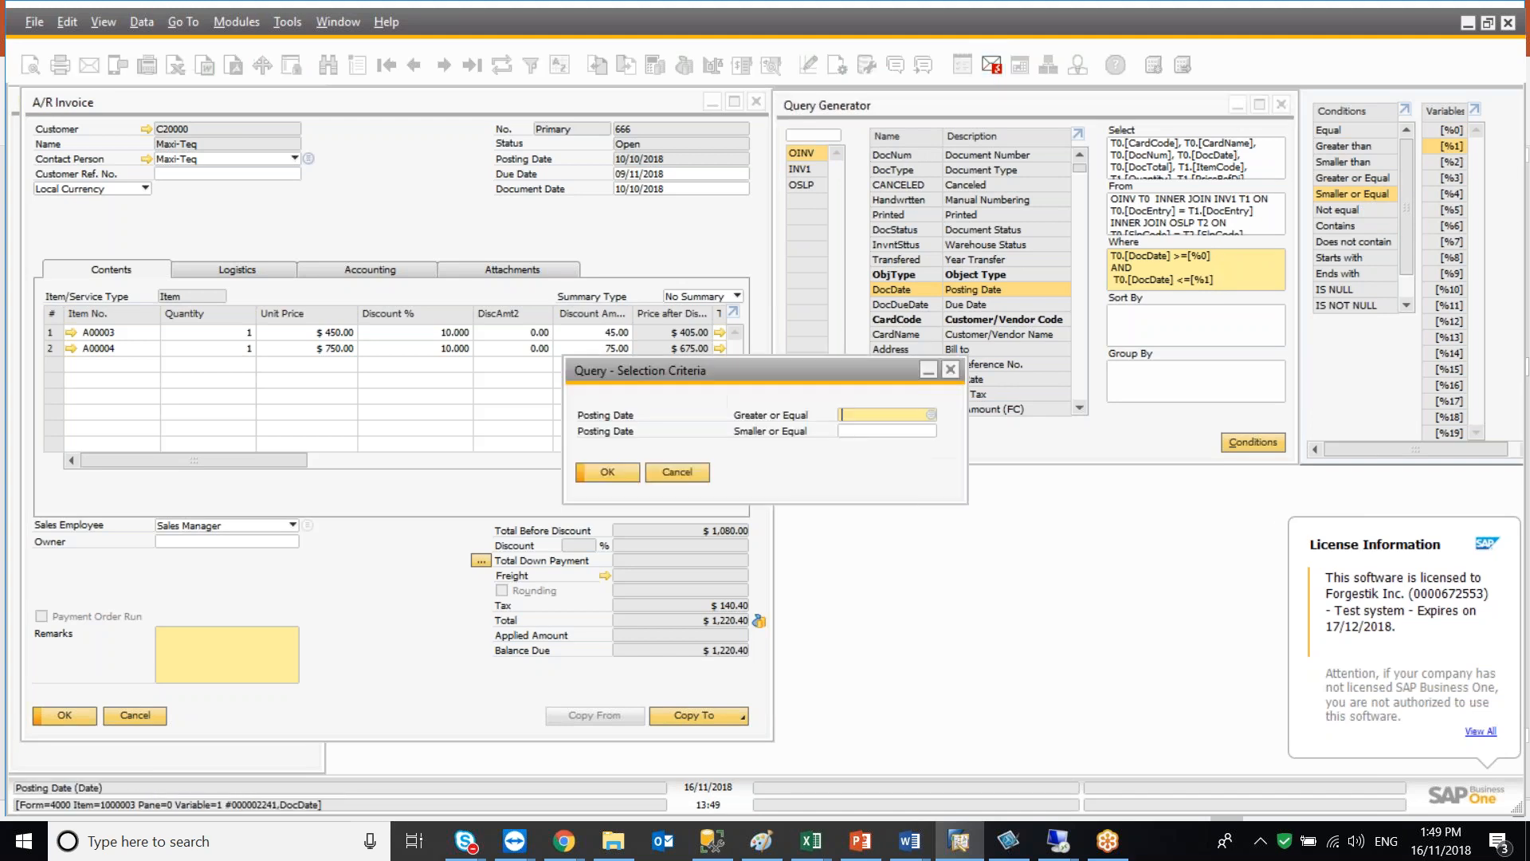
left_click(929, 414)
scroll(647, 452, "down", 8)
left_click(655, 458)
left_click(584, 550)
key("Tab")
type("16/11/2018")
key("Tab")
left_click(627, 471)
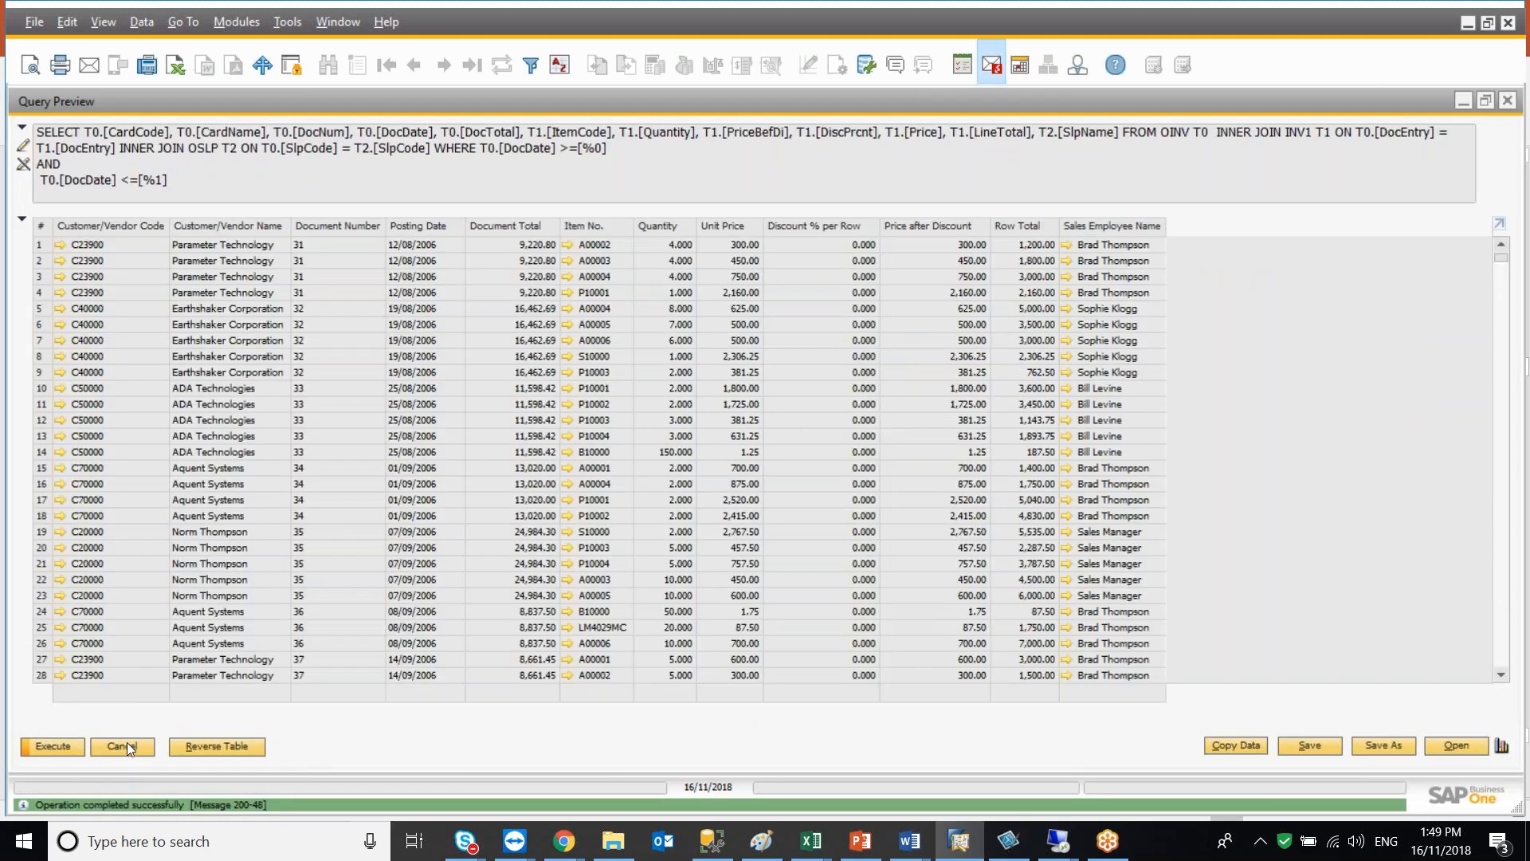
left_click(128, 745)
Execute the query leaving both Posting Date criteria empty
left_click(816, 446)
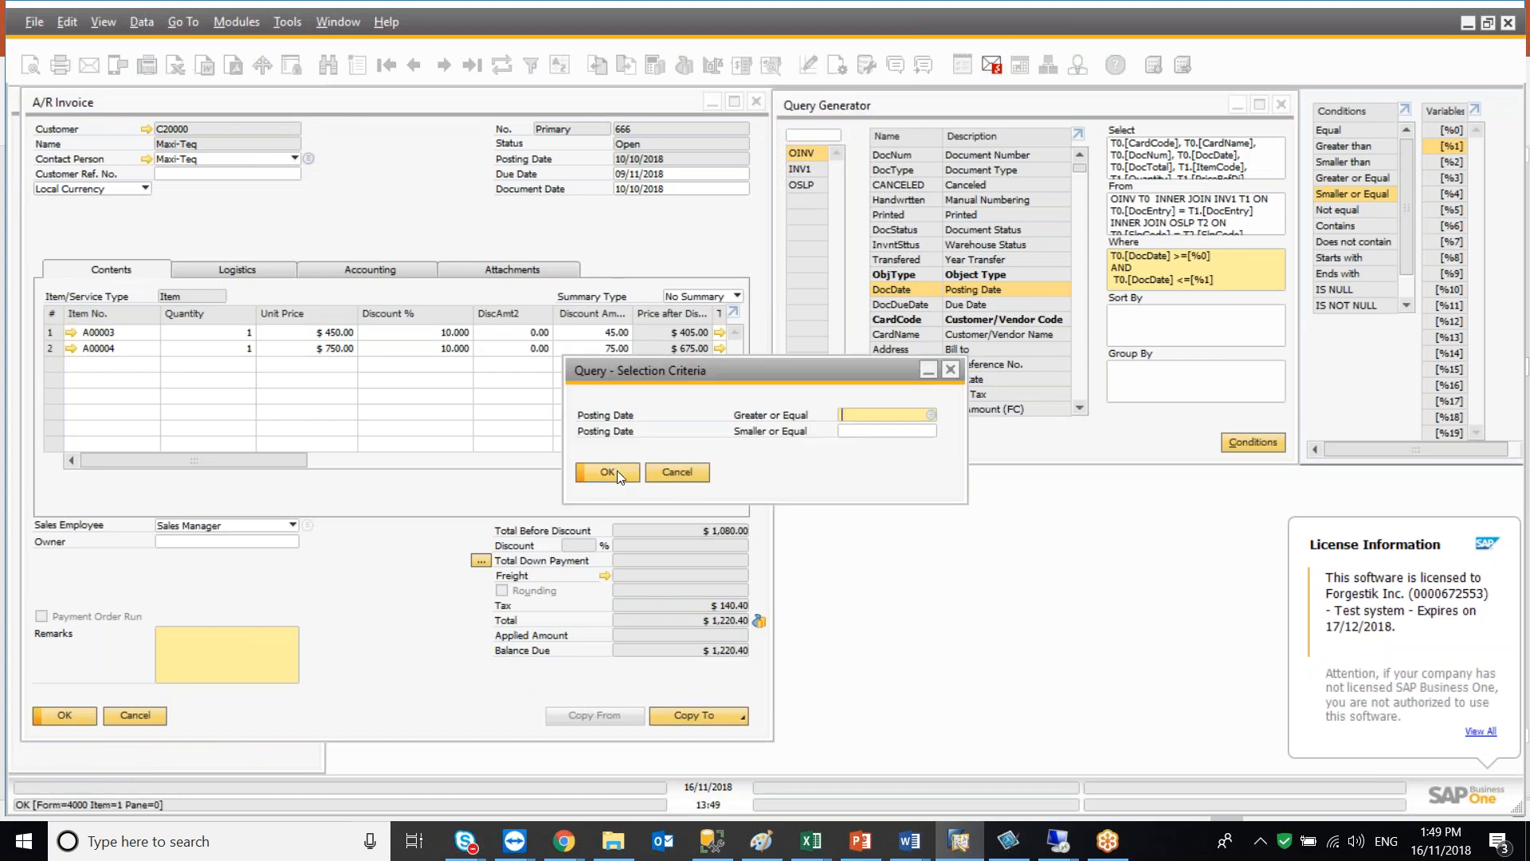
left_click(616, 471)
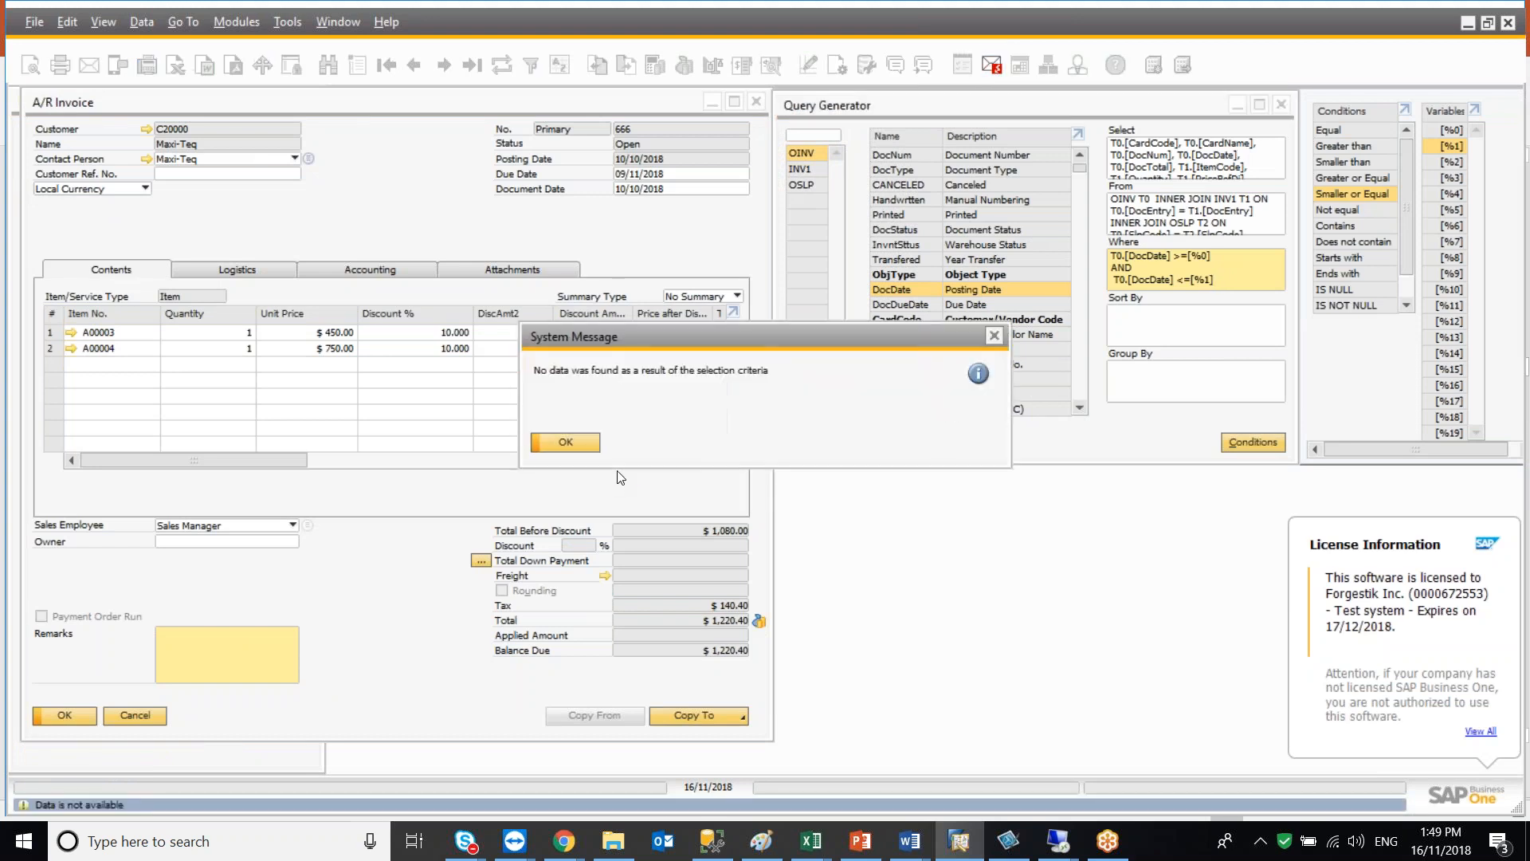
left_click(565, 443)
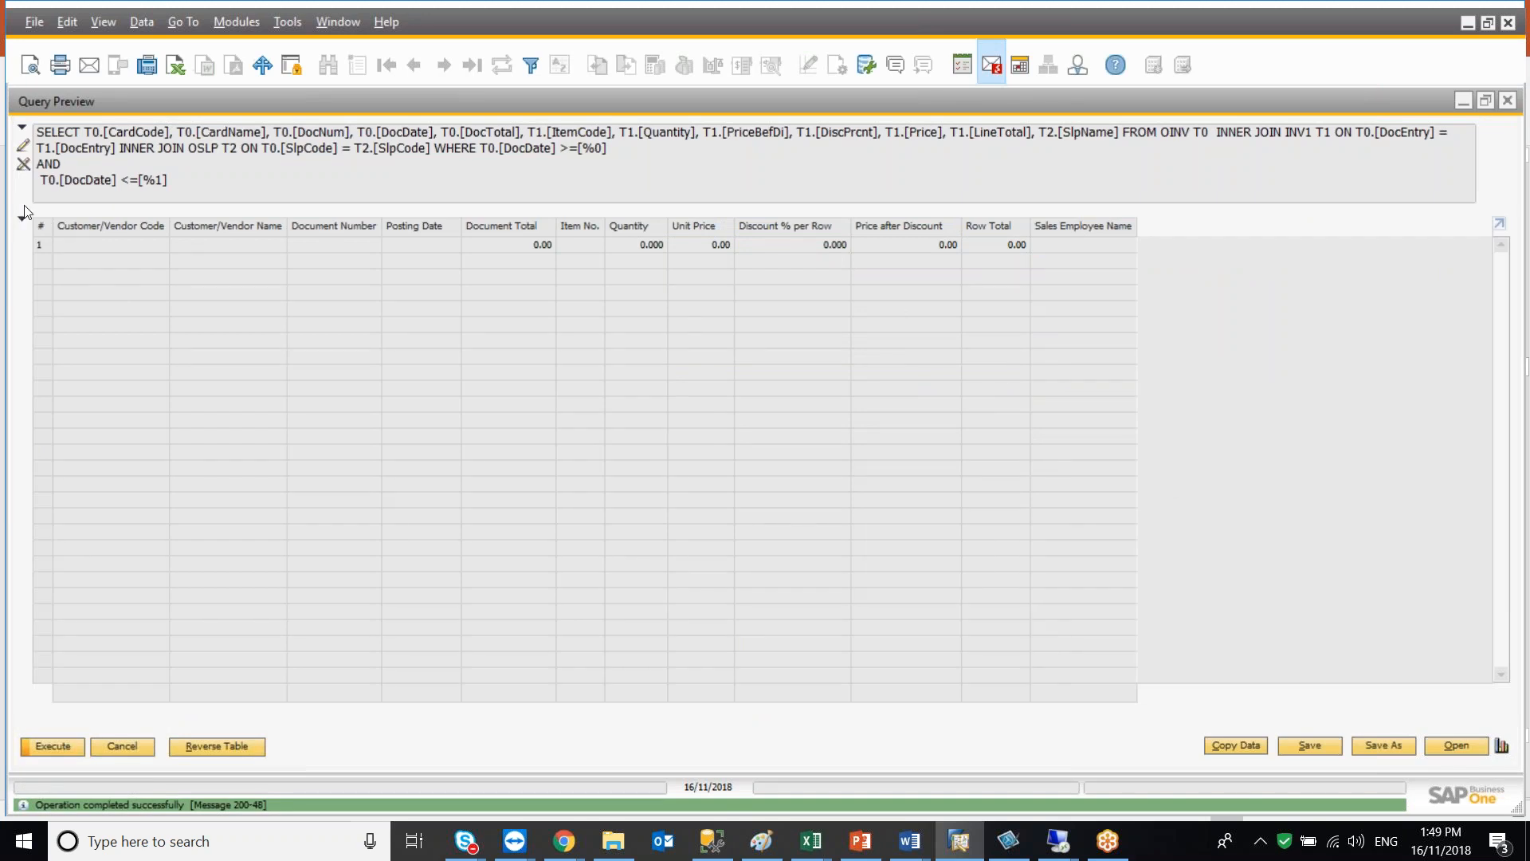
Edit the query text so the first condition reads (T0.[DocDate] >='[%0]' or '[%0]' = '')
left_click(23, 147)
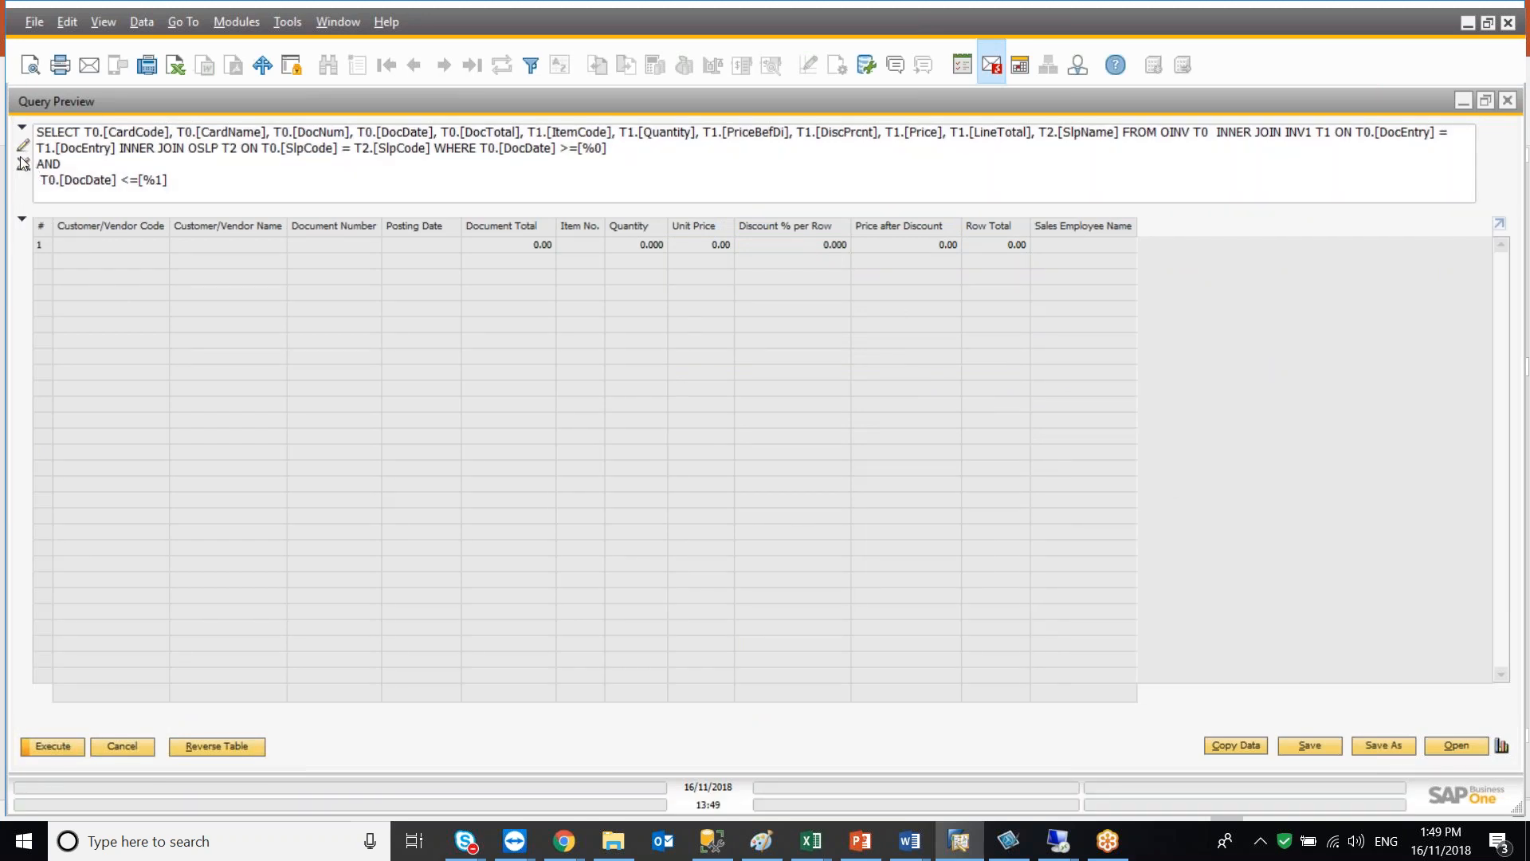
left_click(23, 222)
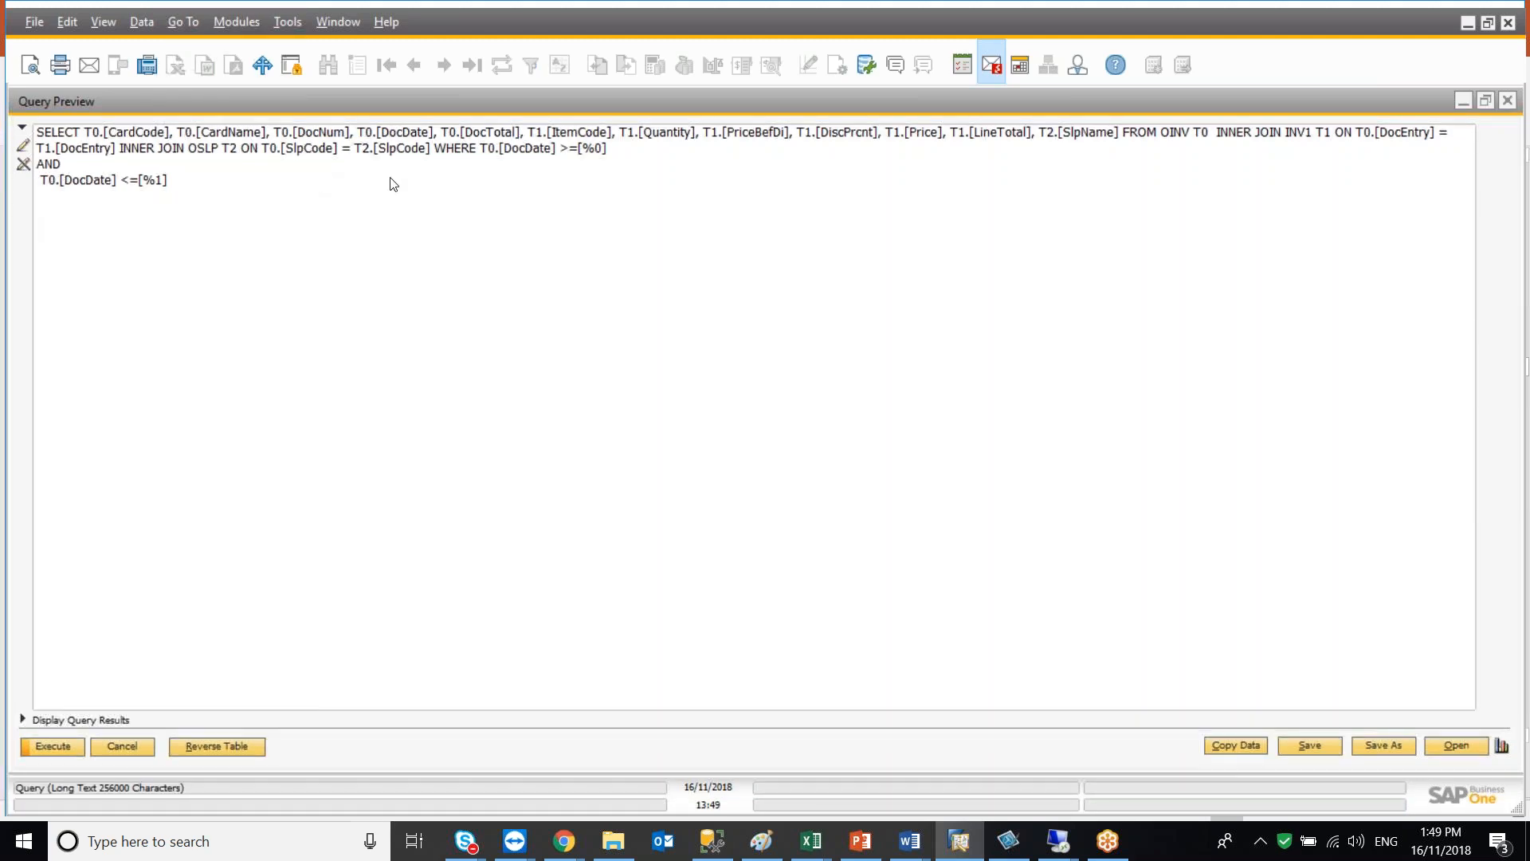
left_click(483, 151)
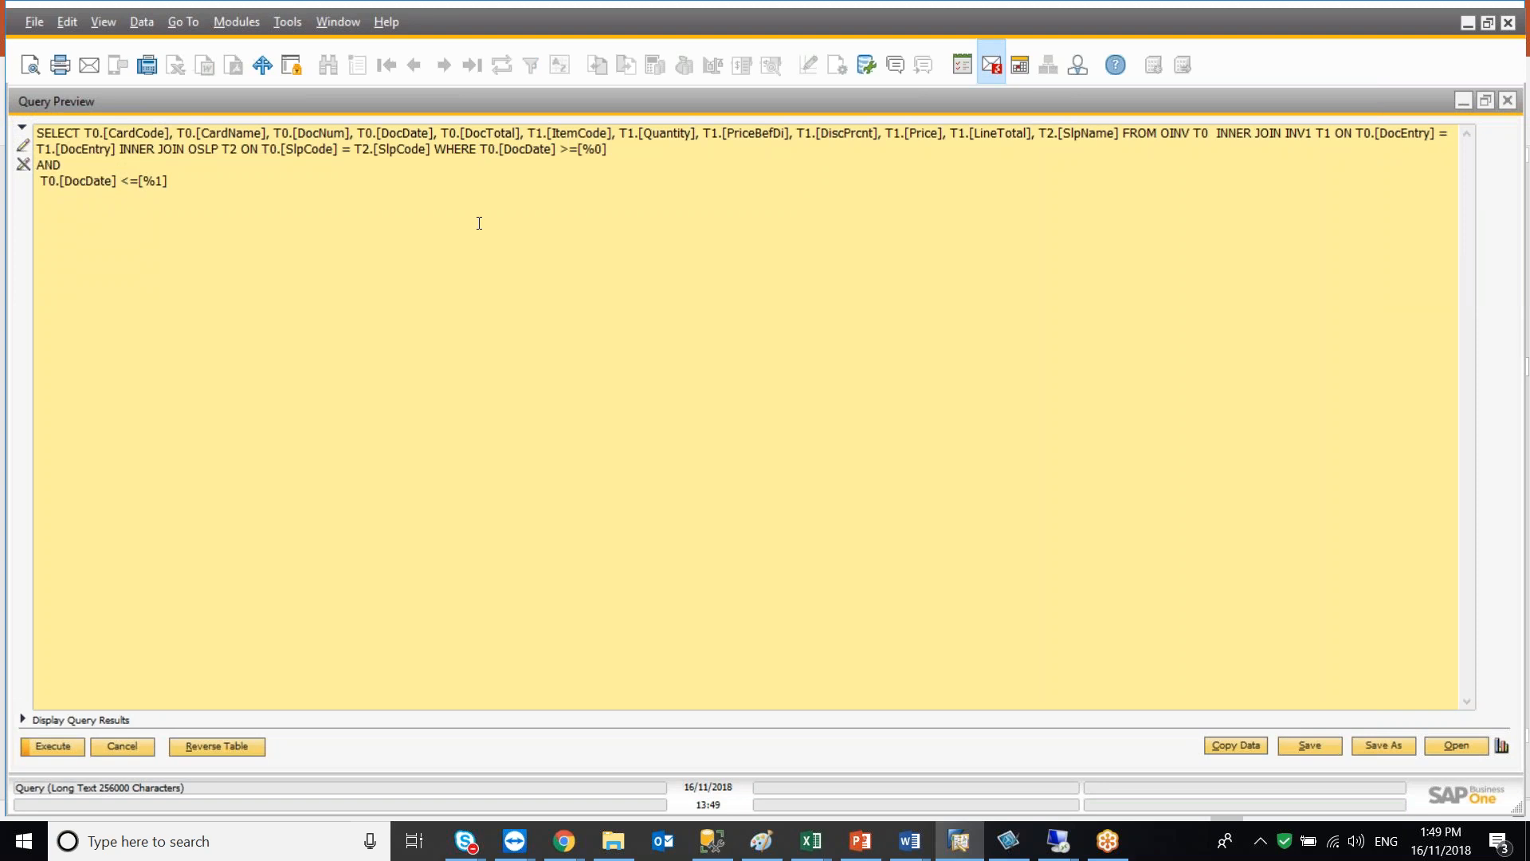
type("(")
left_click(585, 150)
type("'")
key("End")
type("' or ")
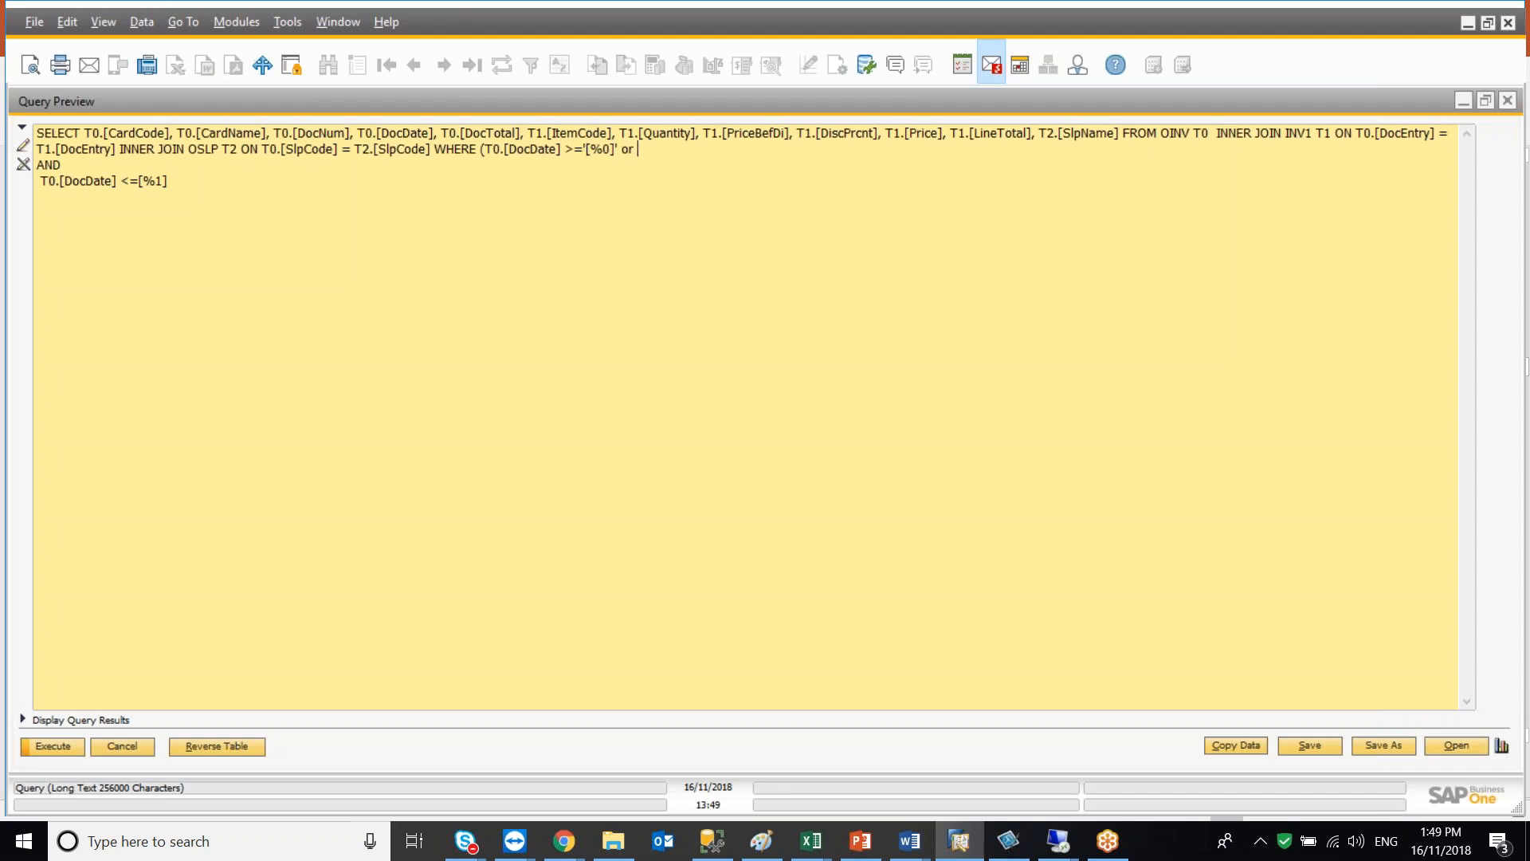
type("'[%")
type("0]")
type("'[%0")
type(" = '')")
Rewrite the second condition as (T0.[DocDate] <='[%1]' or '[%1]' = '')
left_click(41, 182)
type("(")
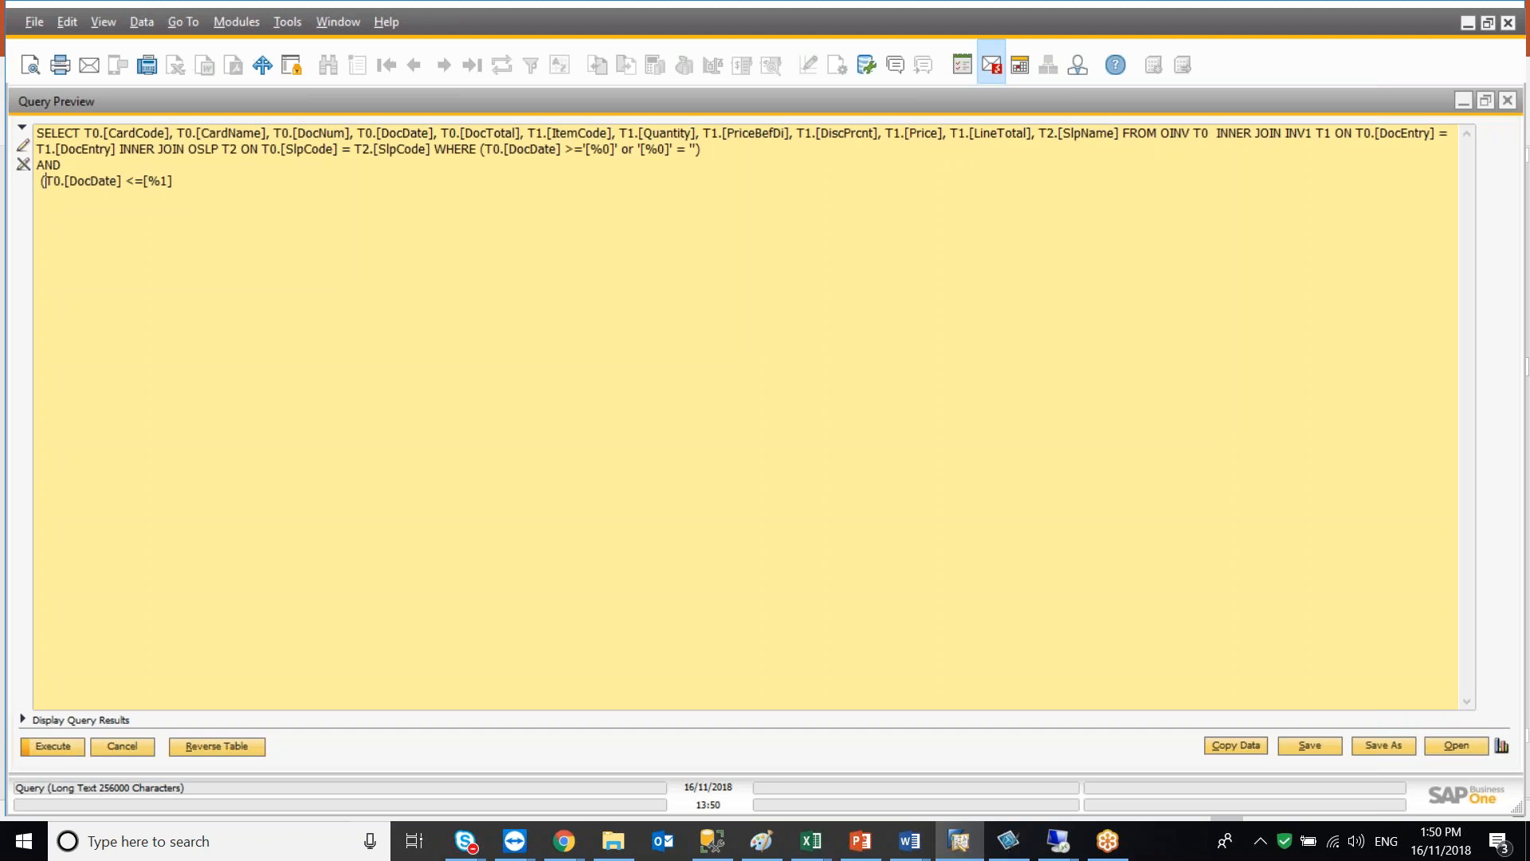
left_click(143, 181)
type("' or '[%1]' = '')")
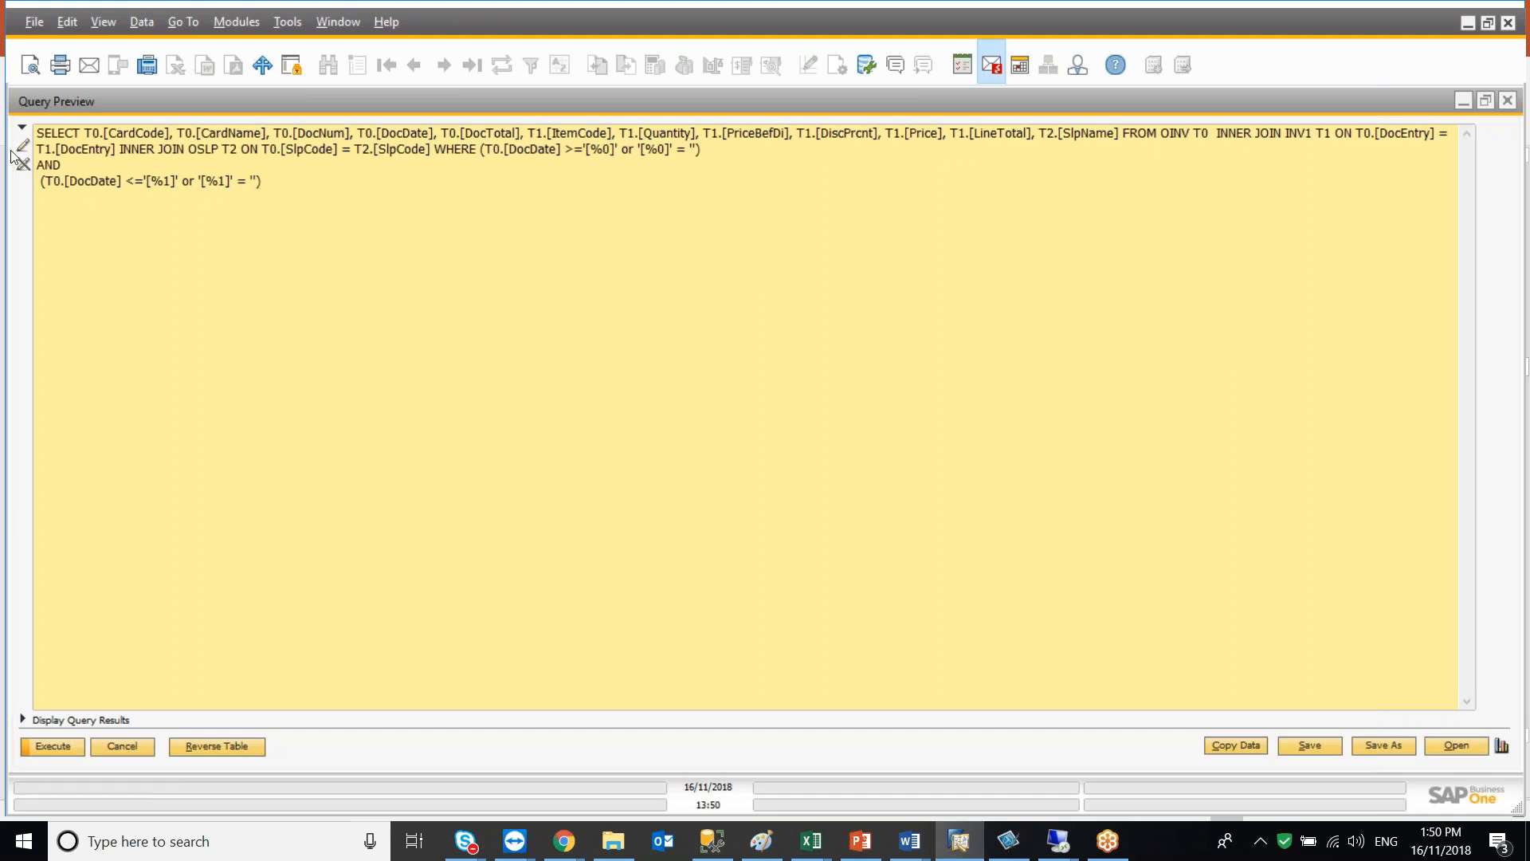
Run the edited query with both Posting Date selection criteria left blank
left_click(25, 725)
left_click(47, 746)
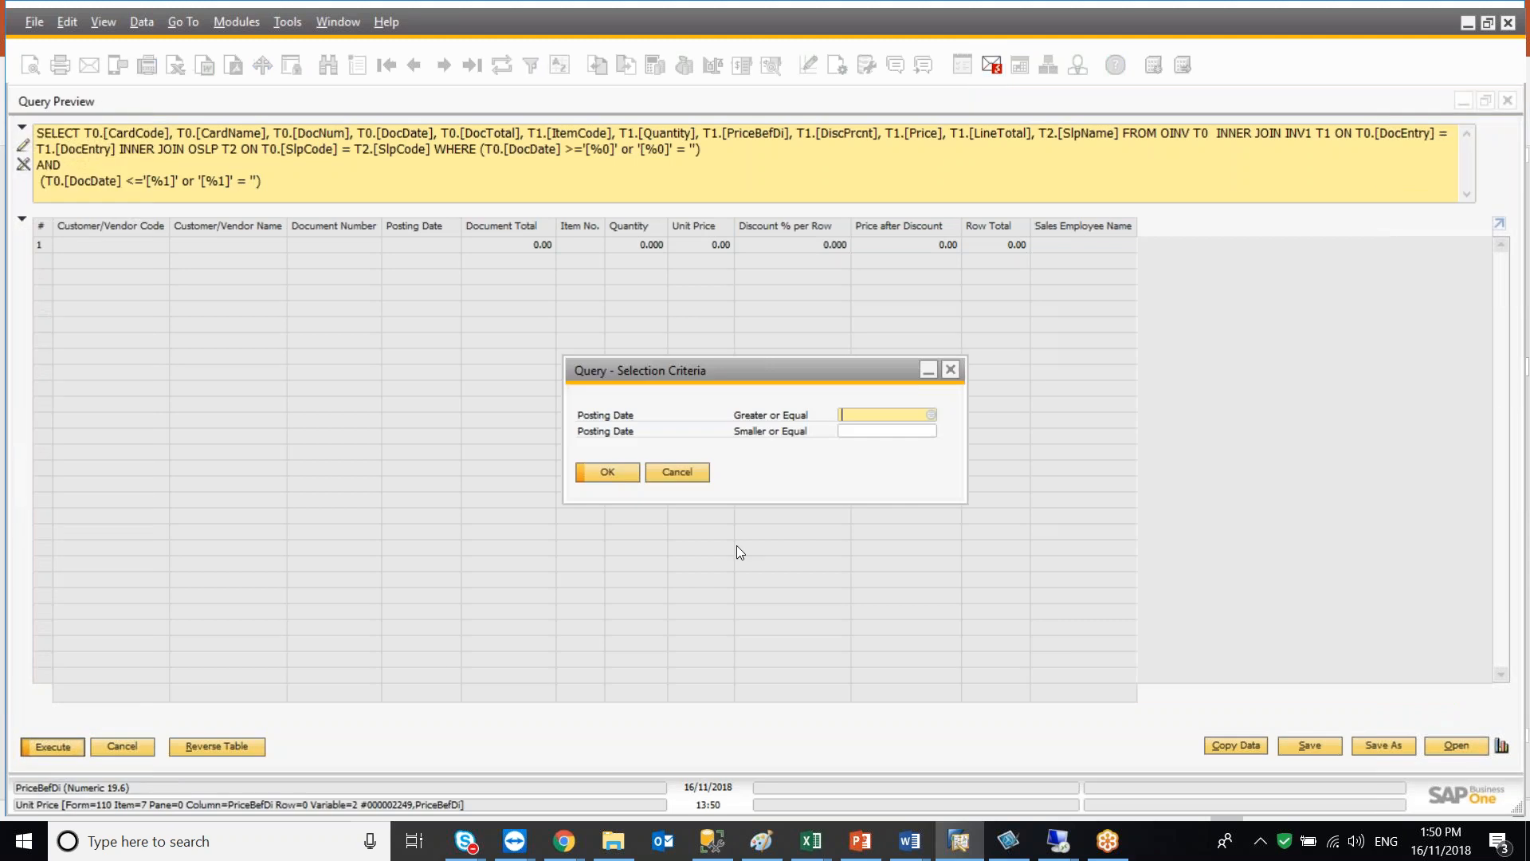
left_click(623, 477)
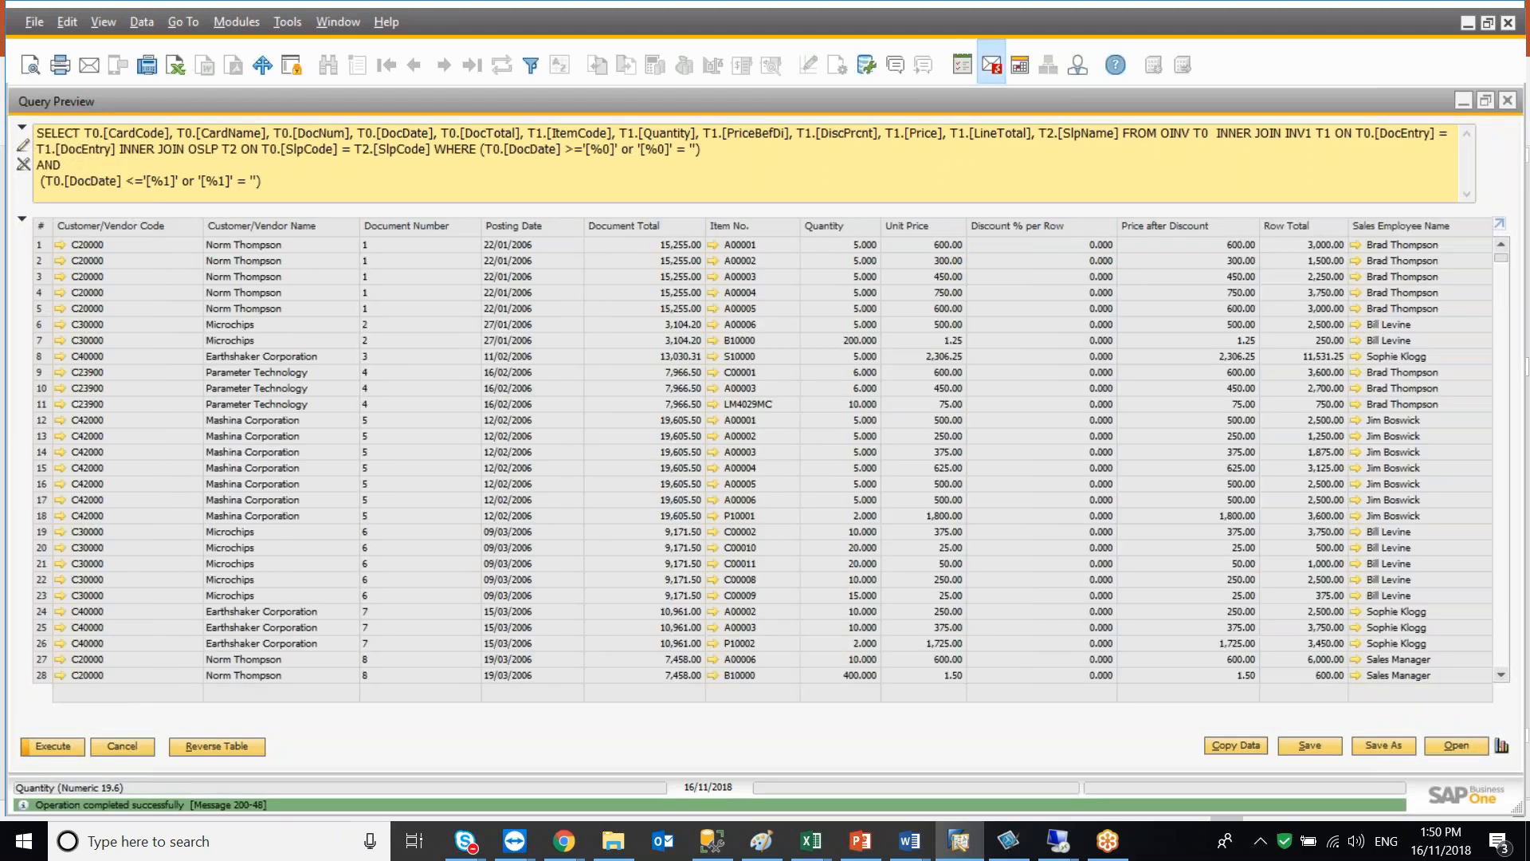
Execute the query choosing 28/08/2010 as the start date and an end date from the lists of existing posting dates
left_click(53, 745)
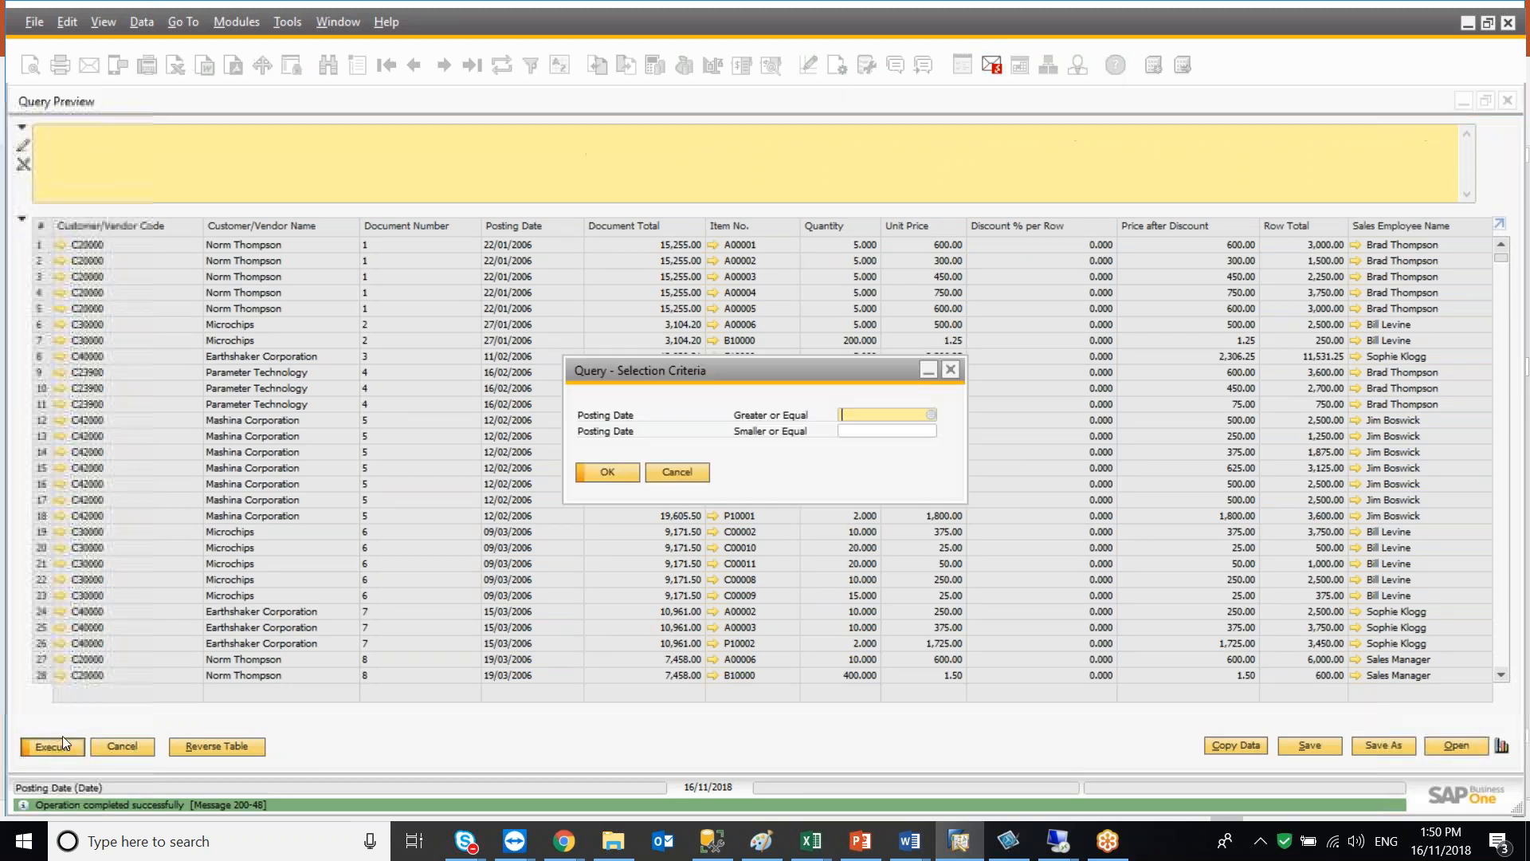
left_click(929, 415)
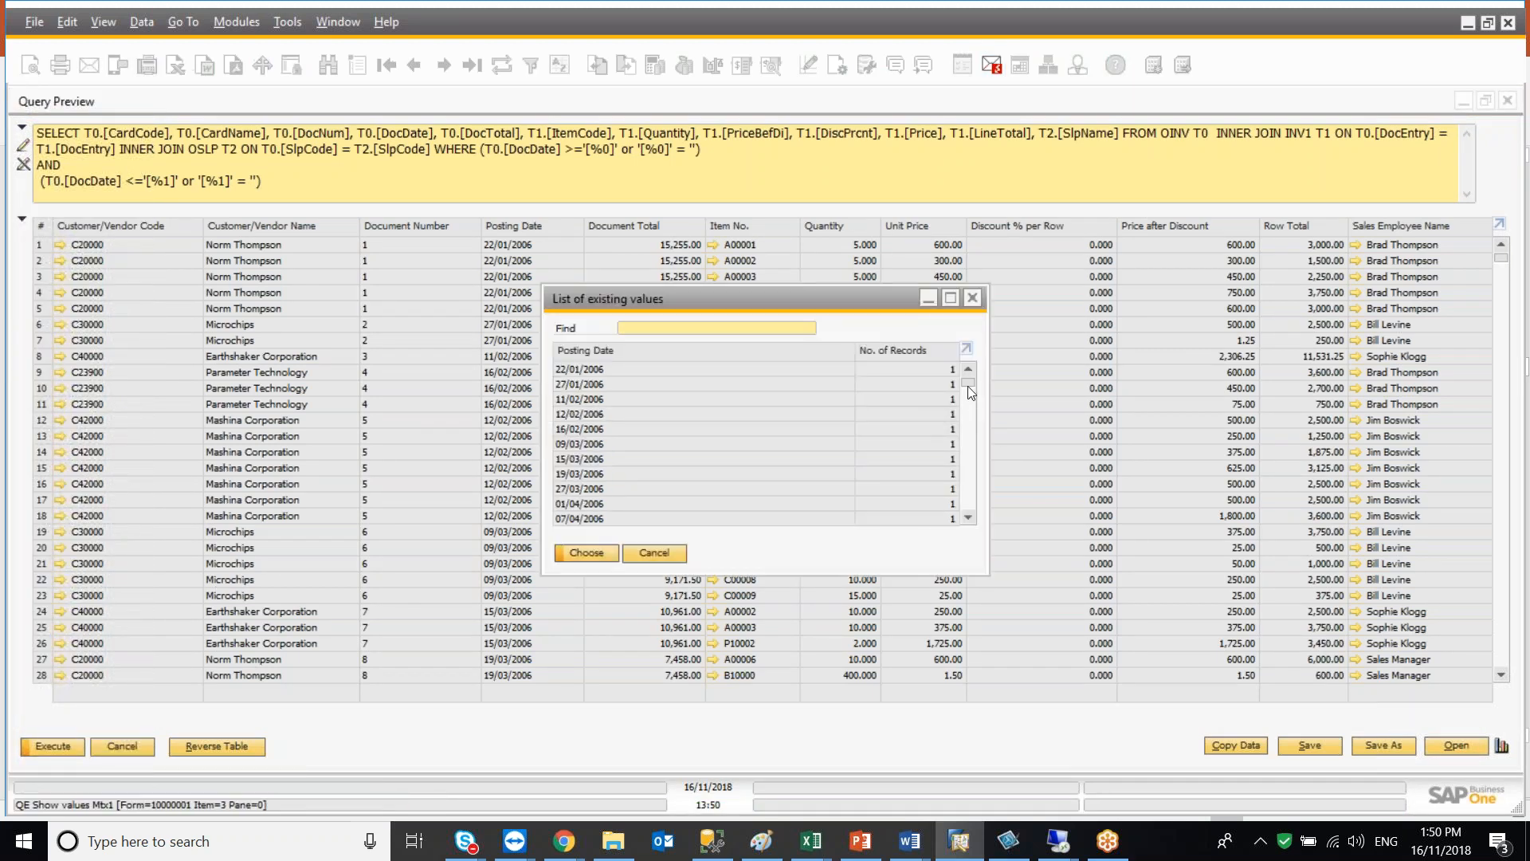
left_click_drag(971, 385, 782, 430)
left_click(653, 399)
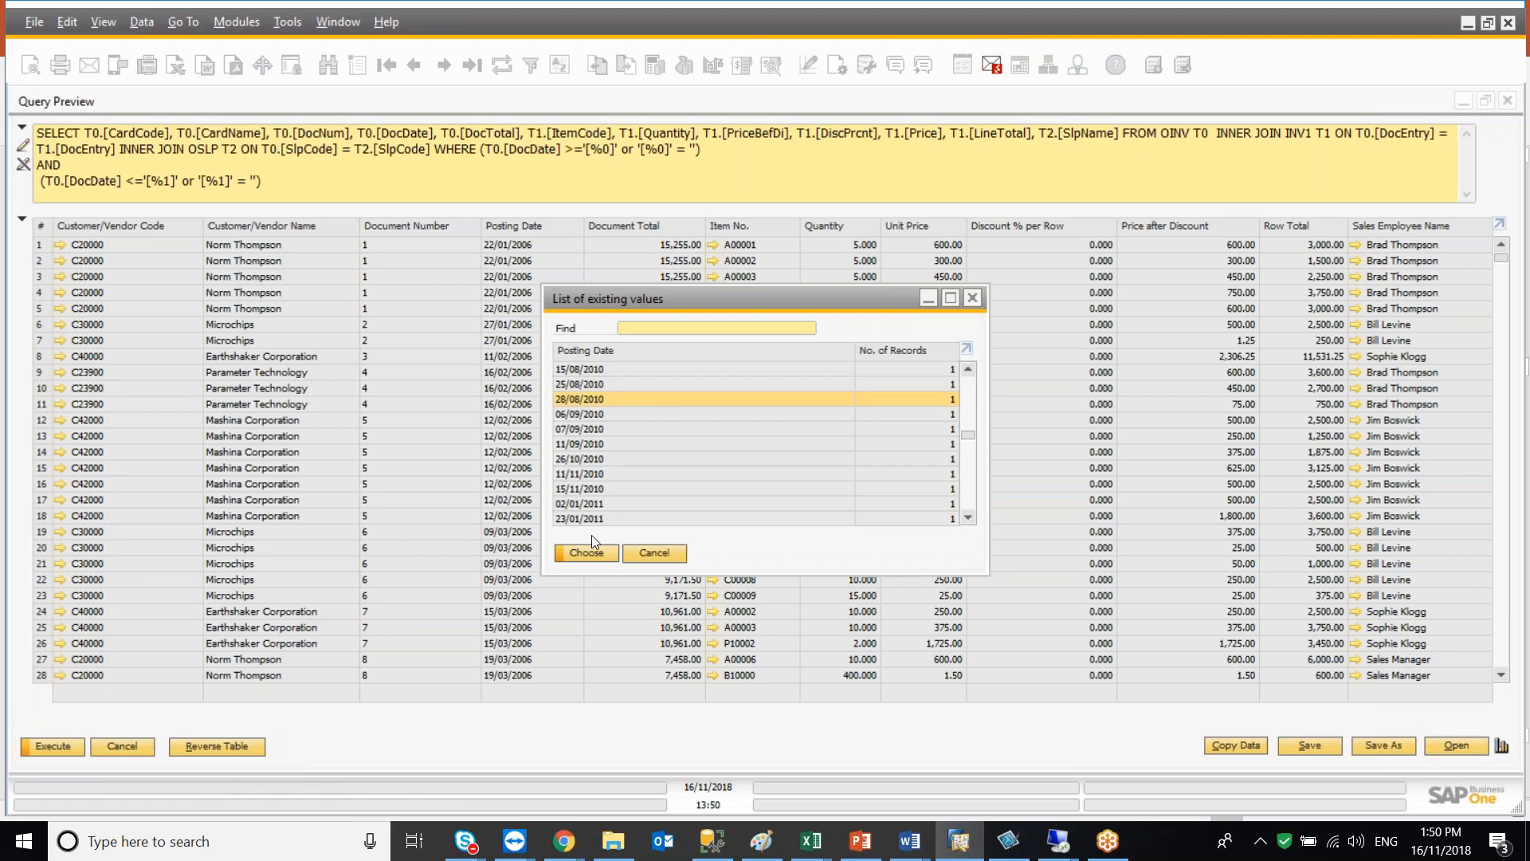
left_click(584, 553)
left_click(850, 431)
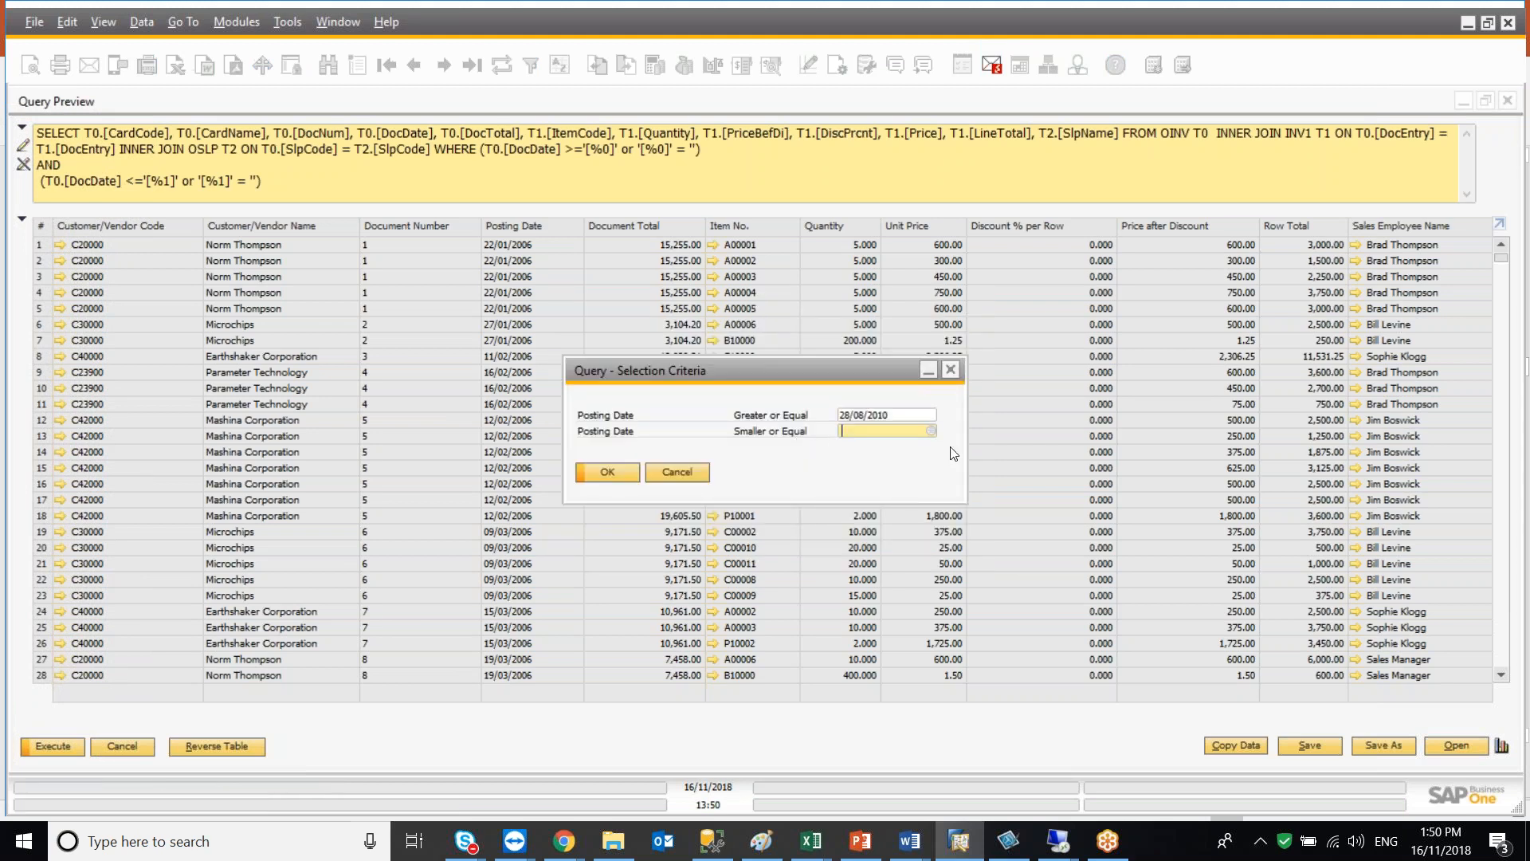
left_click(932, 431)
left_click_drag(971, 381, 972, 471)
left_click(705, 444)
left_click(591, 558)
left_click(610, 472)
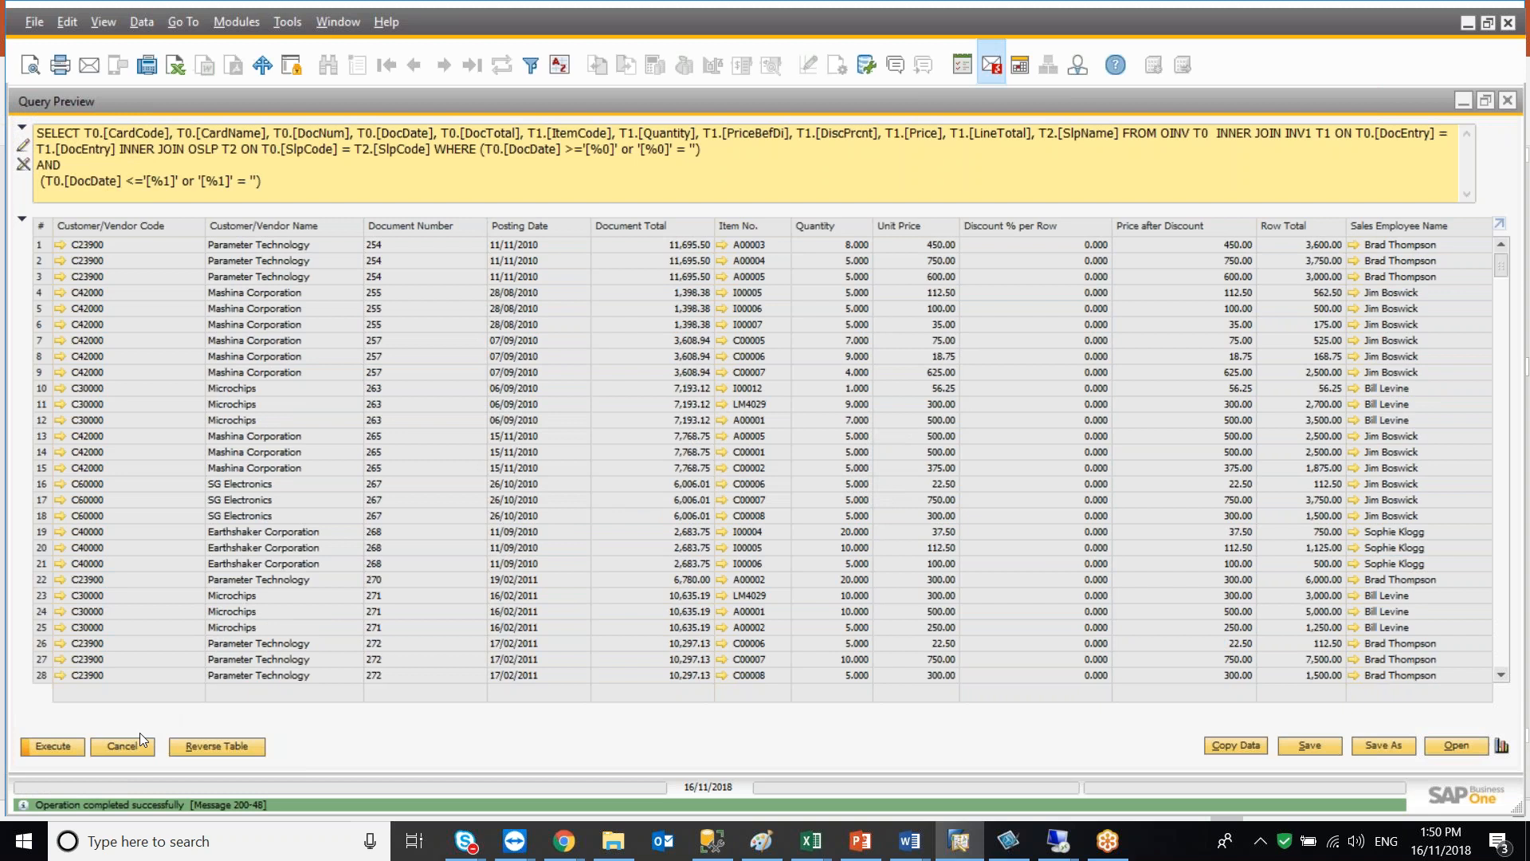
left_click(22, 222)
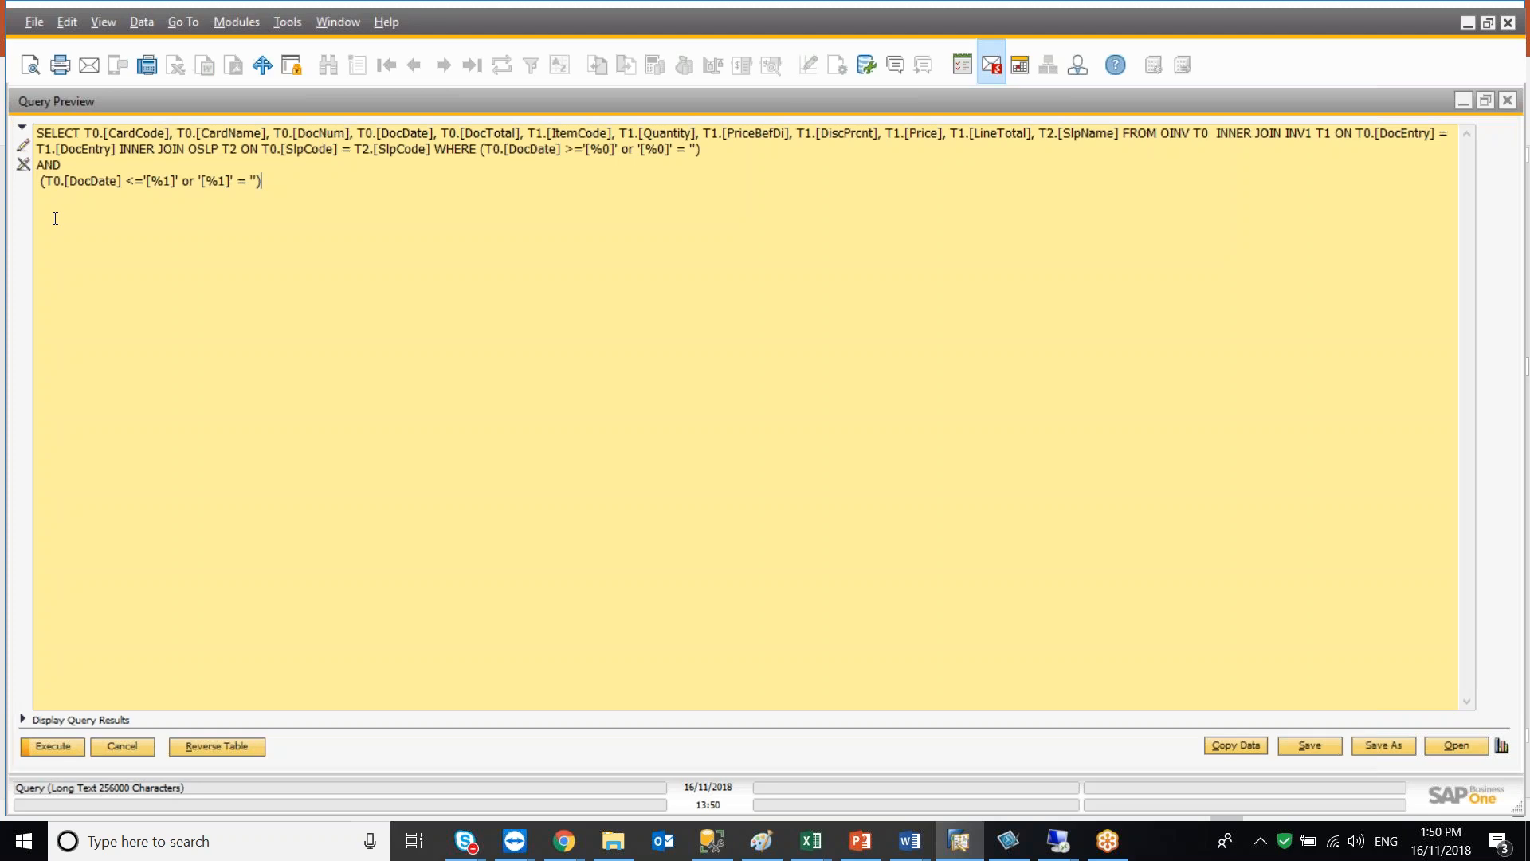
left_click_drag(35, 136, 262, 183)
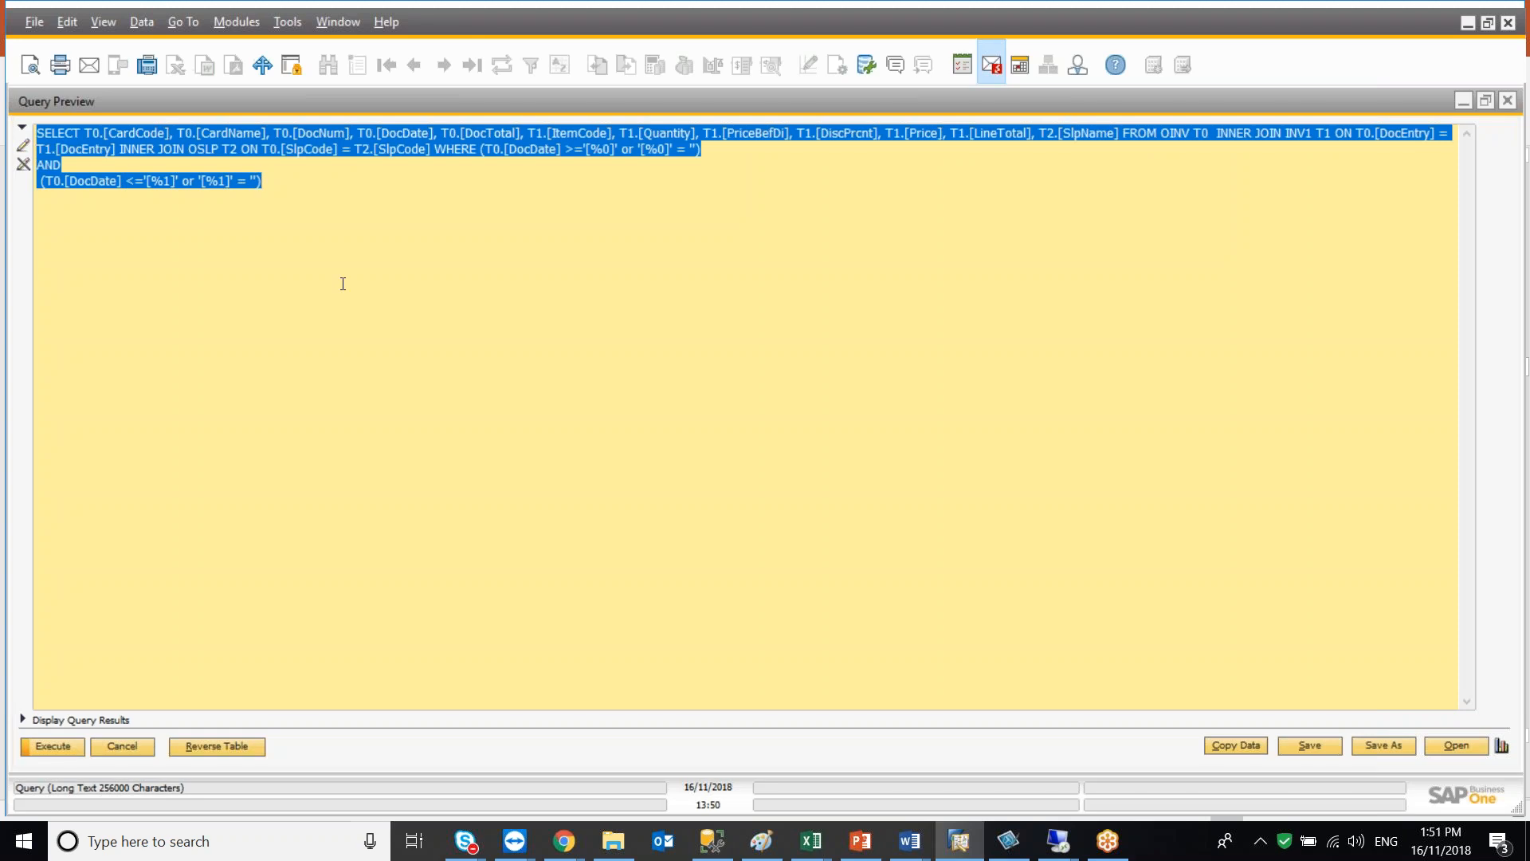
left_click(294, 190)
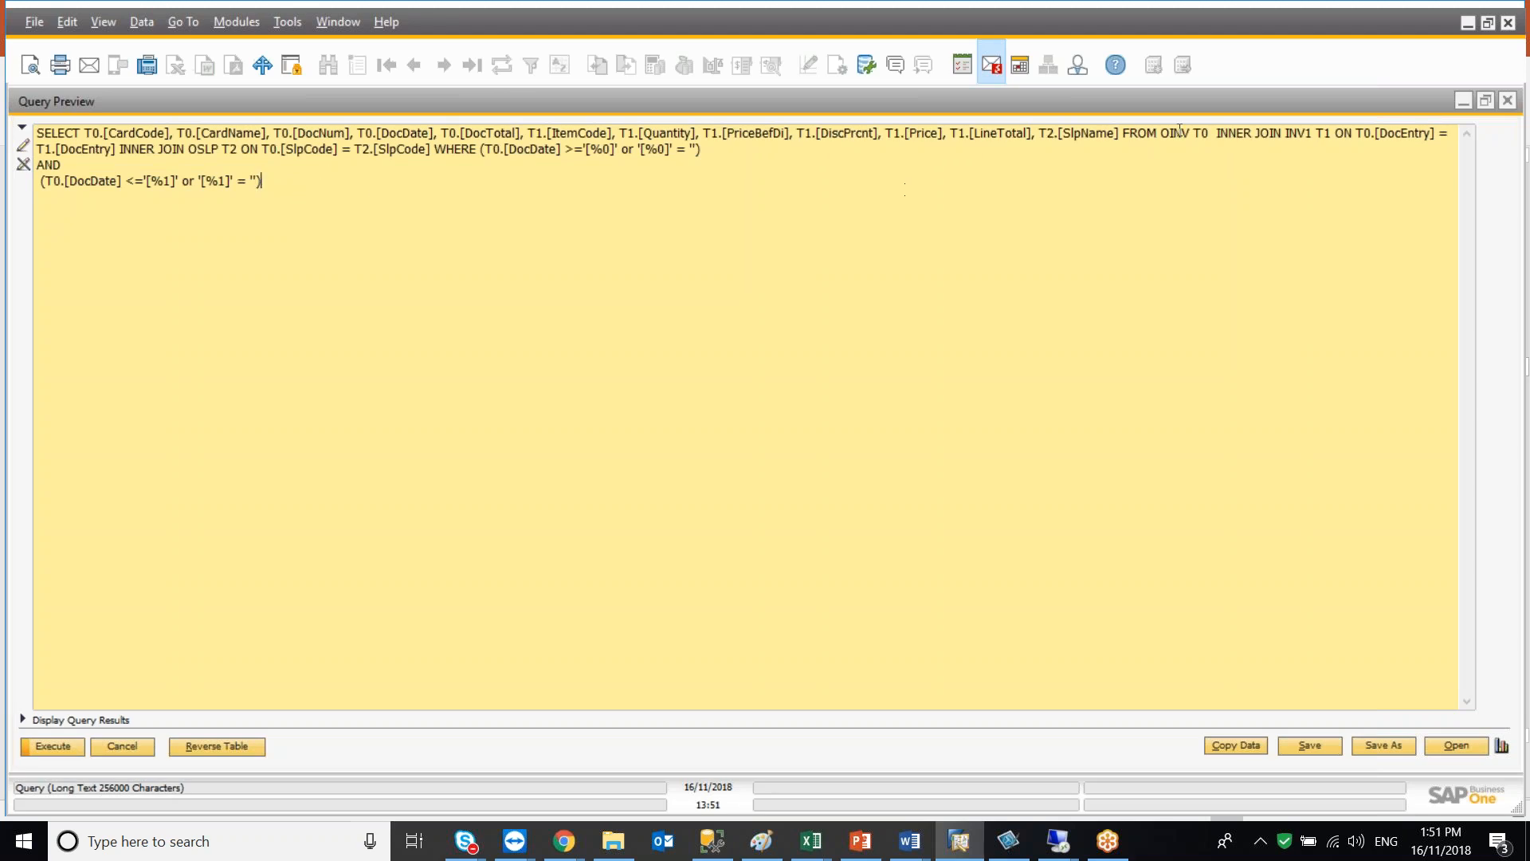
Open the A/R Credit Memo form to examine it, then close it and return to the query
left_click(1463, 102)
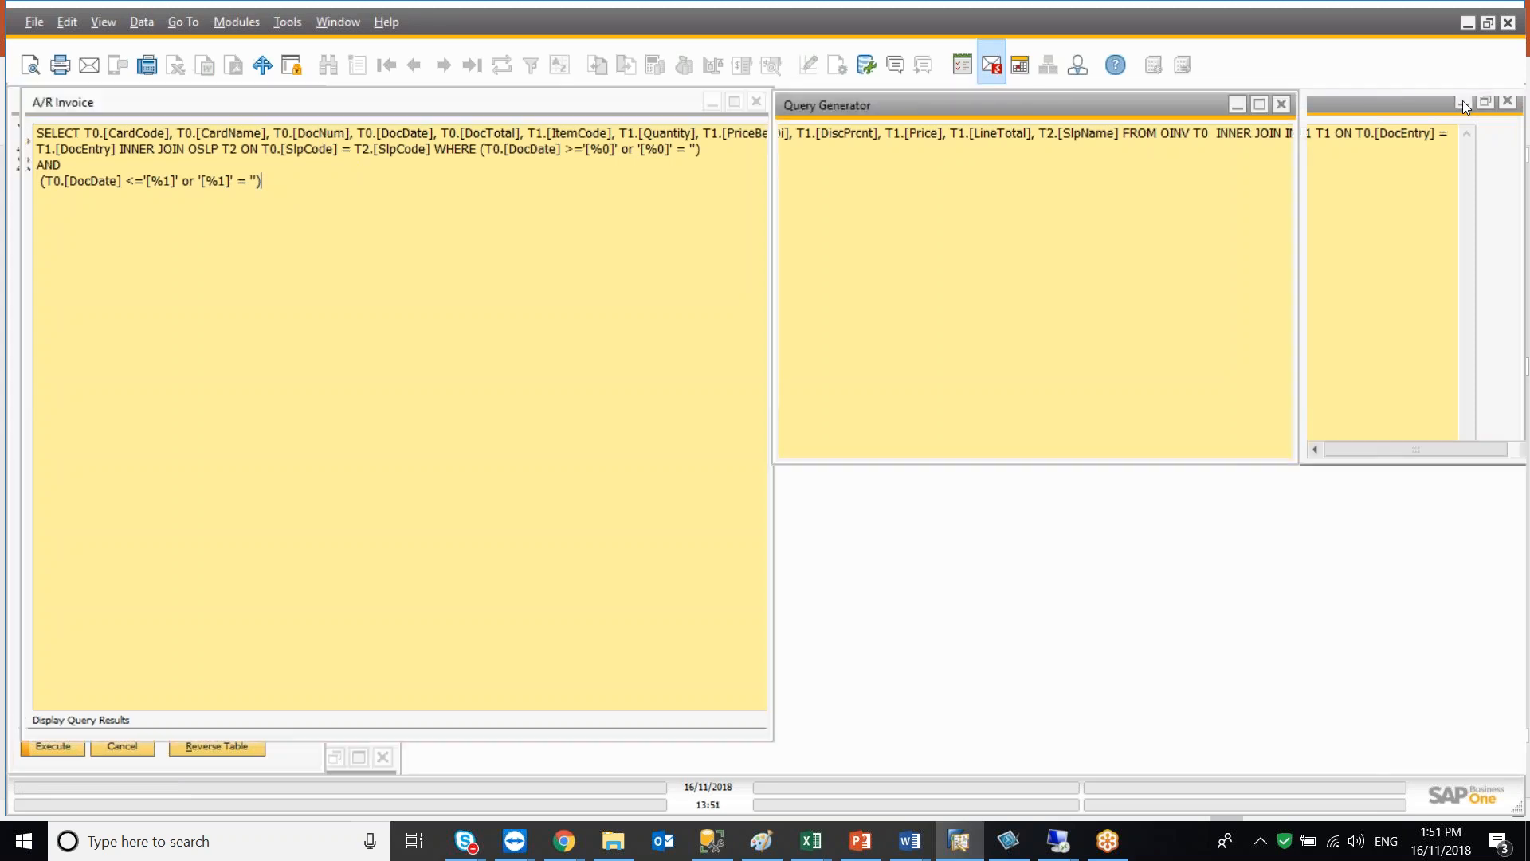
left_click(497, 238)
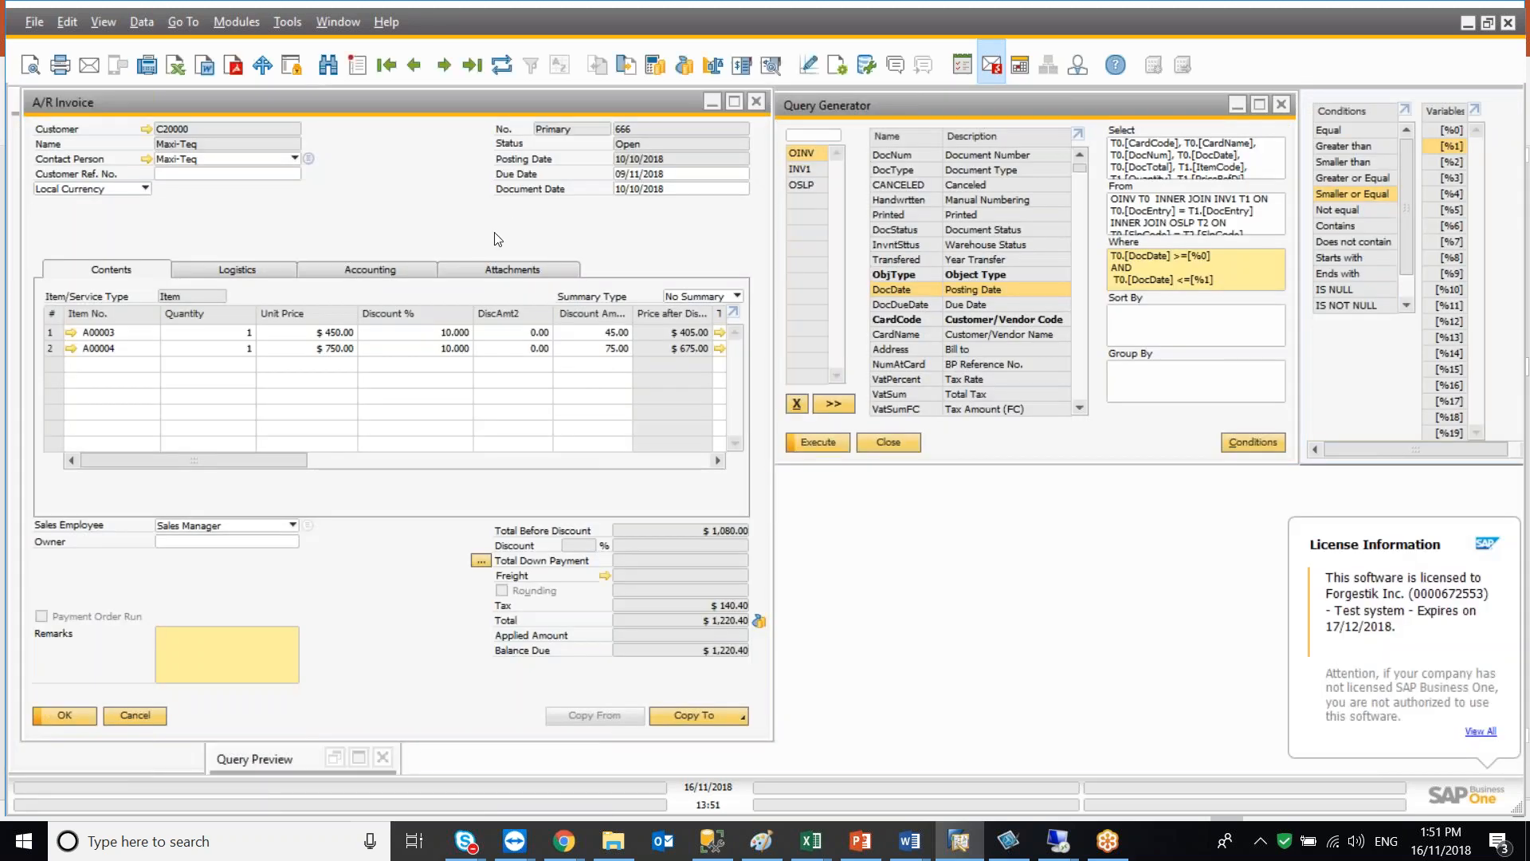
key("Escape")
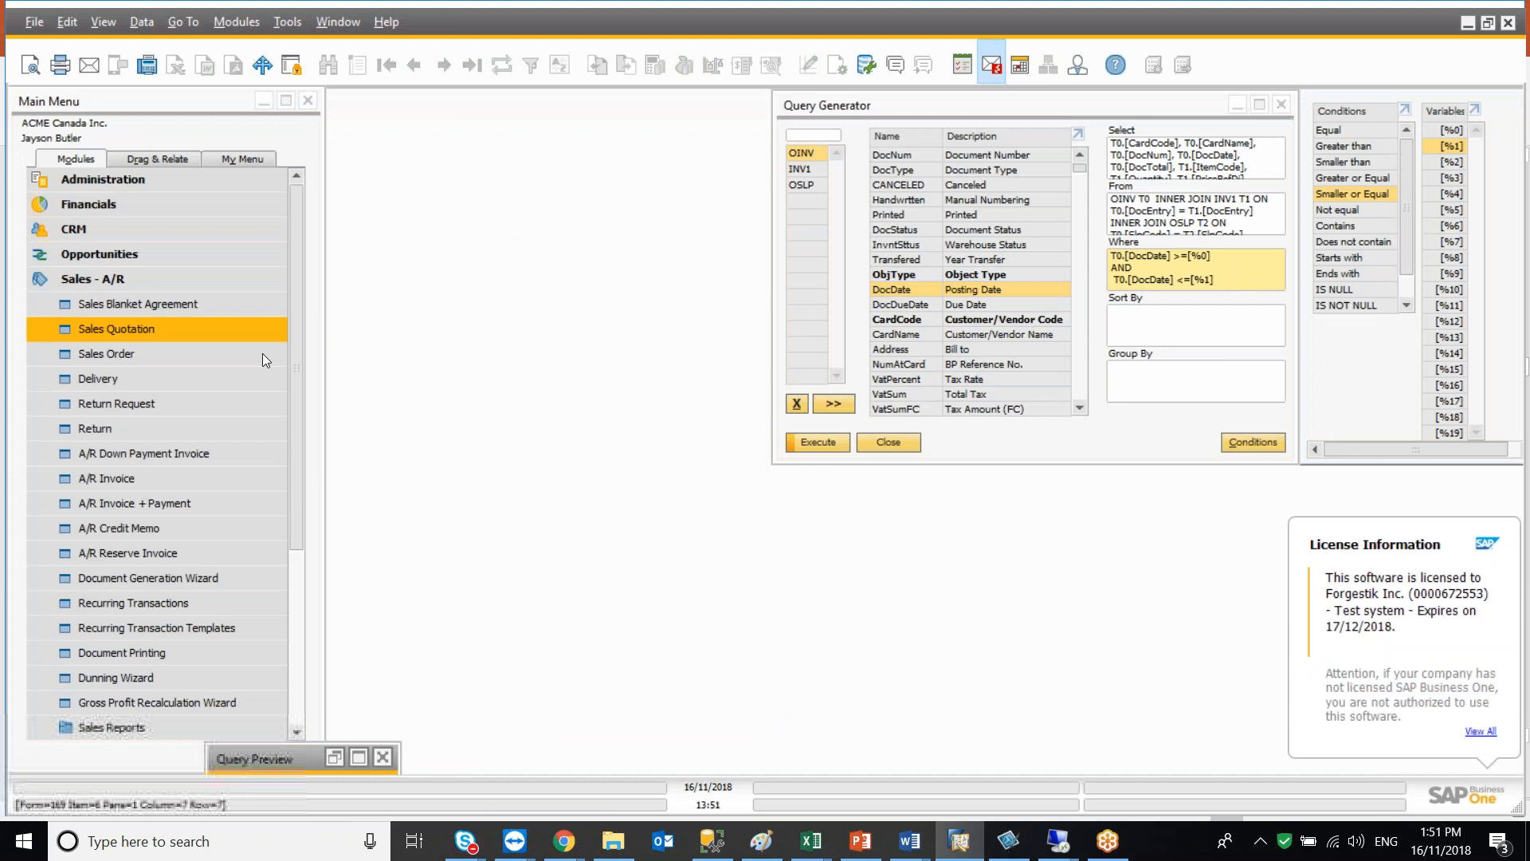
left_click(137, 527)
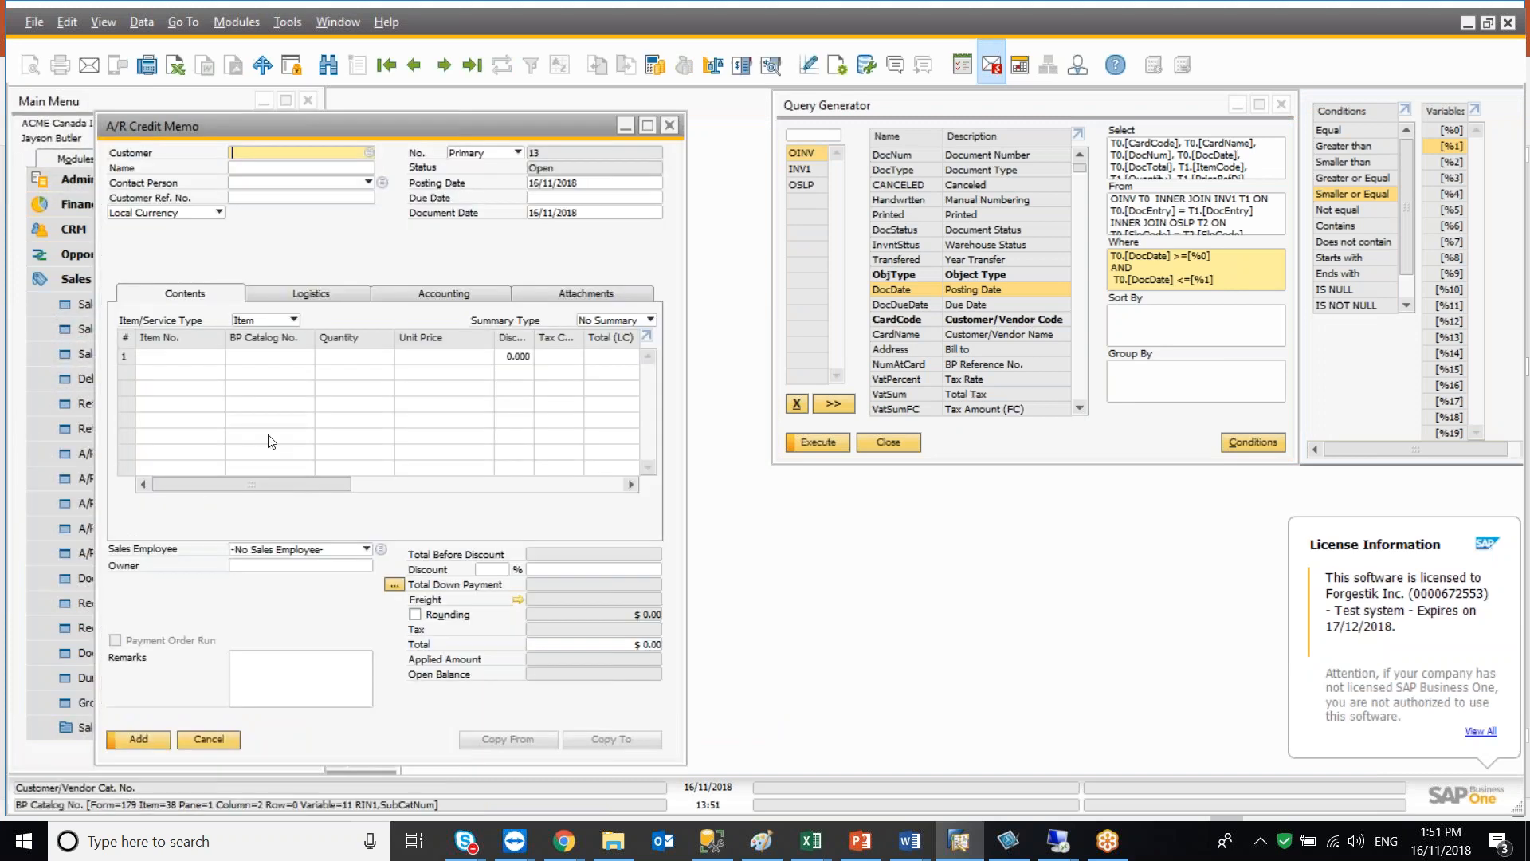
left_click(289, 167)
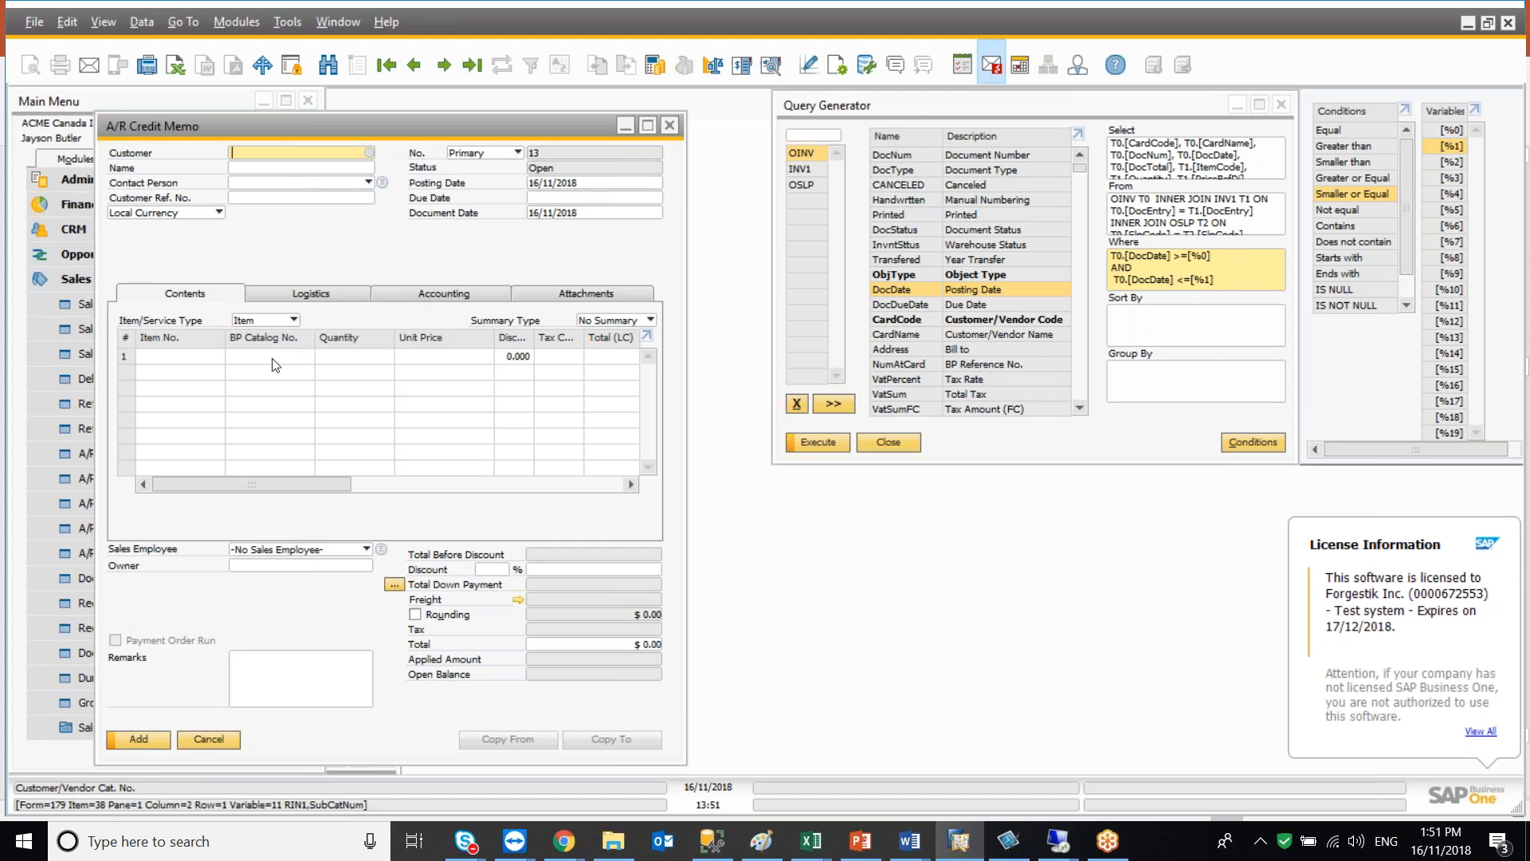
left_click(669, 133)
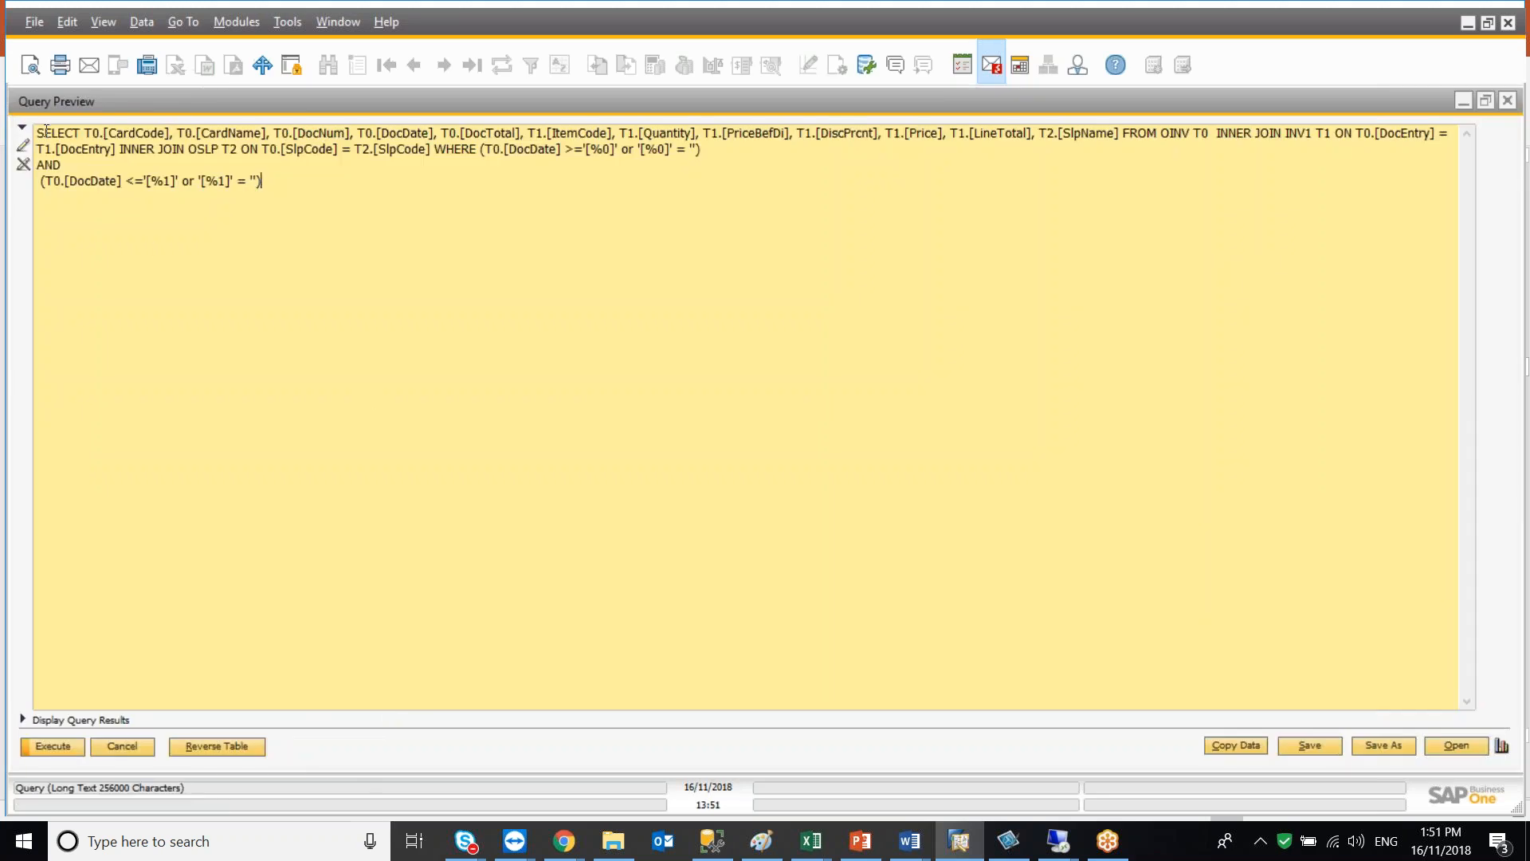
Append UNION ALL and a pasted copy of the whole query below the existing query text
left_click_drag(39, 136, 329, 195)
key("ctrl+c")
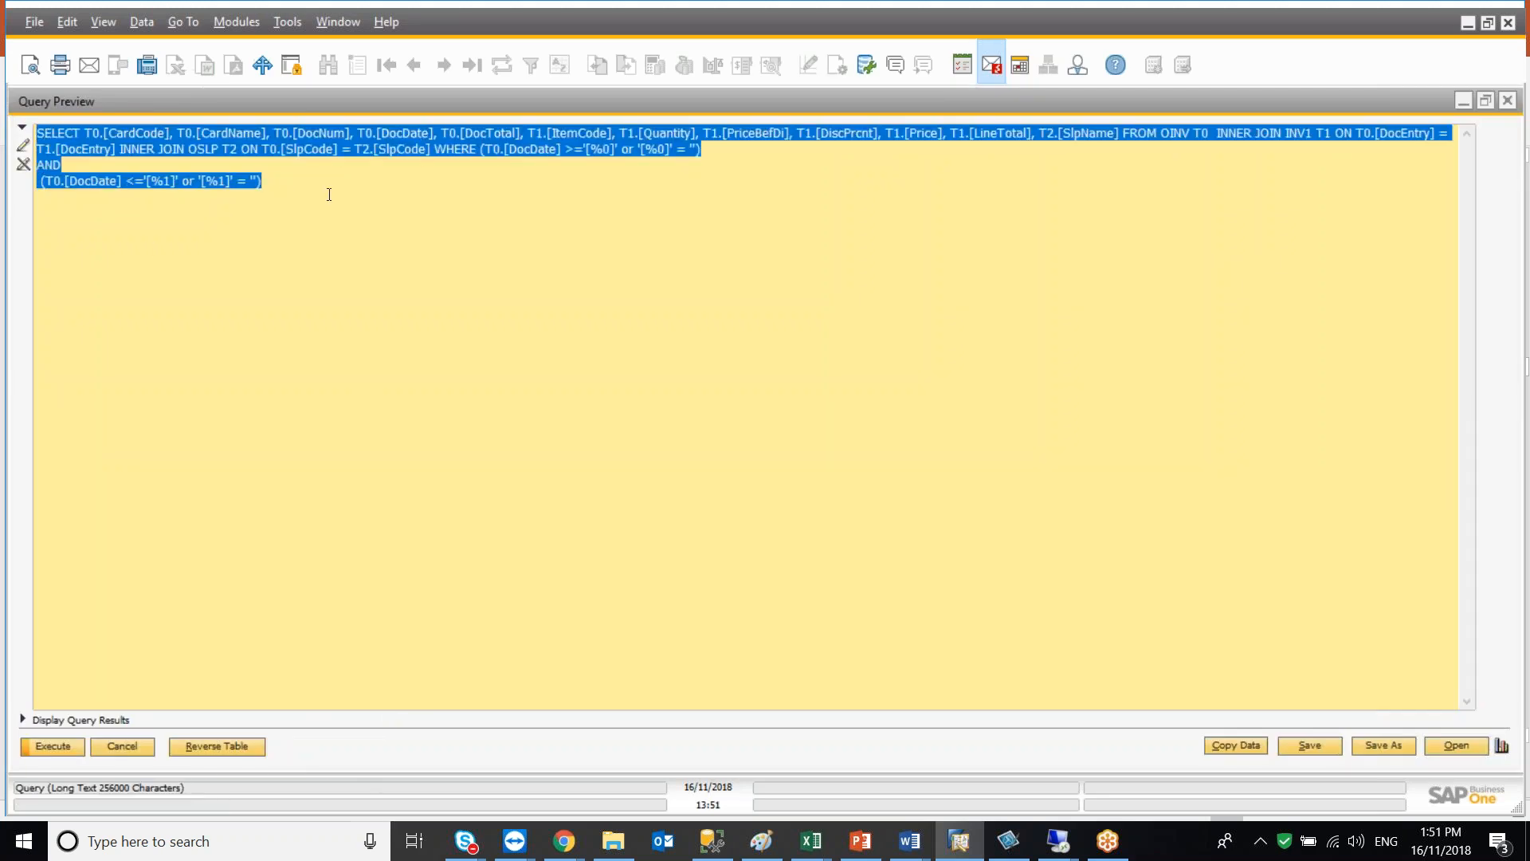
left_click(291, 188)
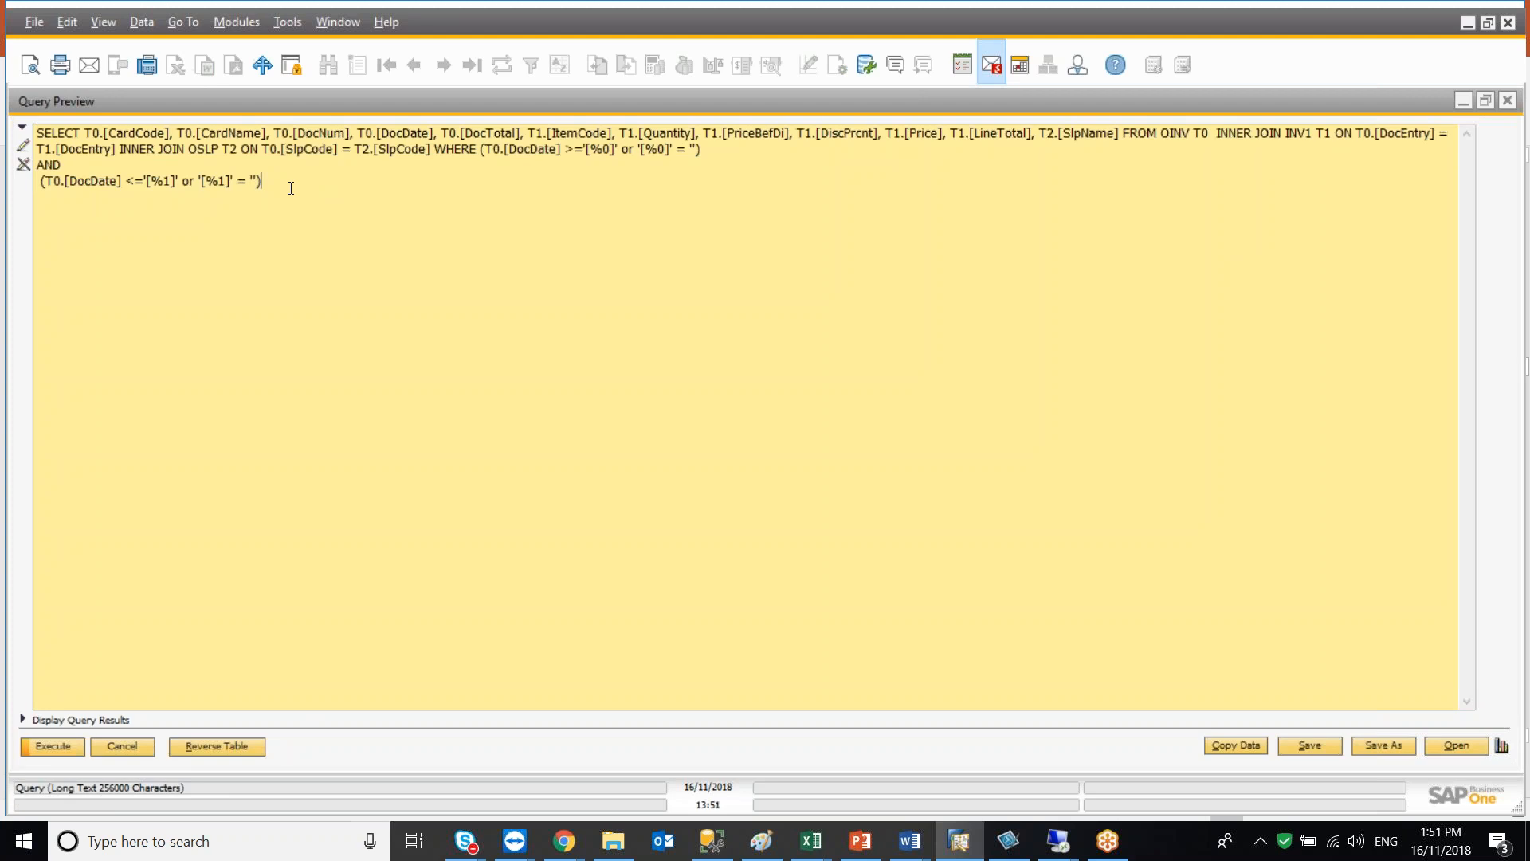
key("Return")
type("UNION ALL")
key("Return")
key("Return")
key("ctrl+v")
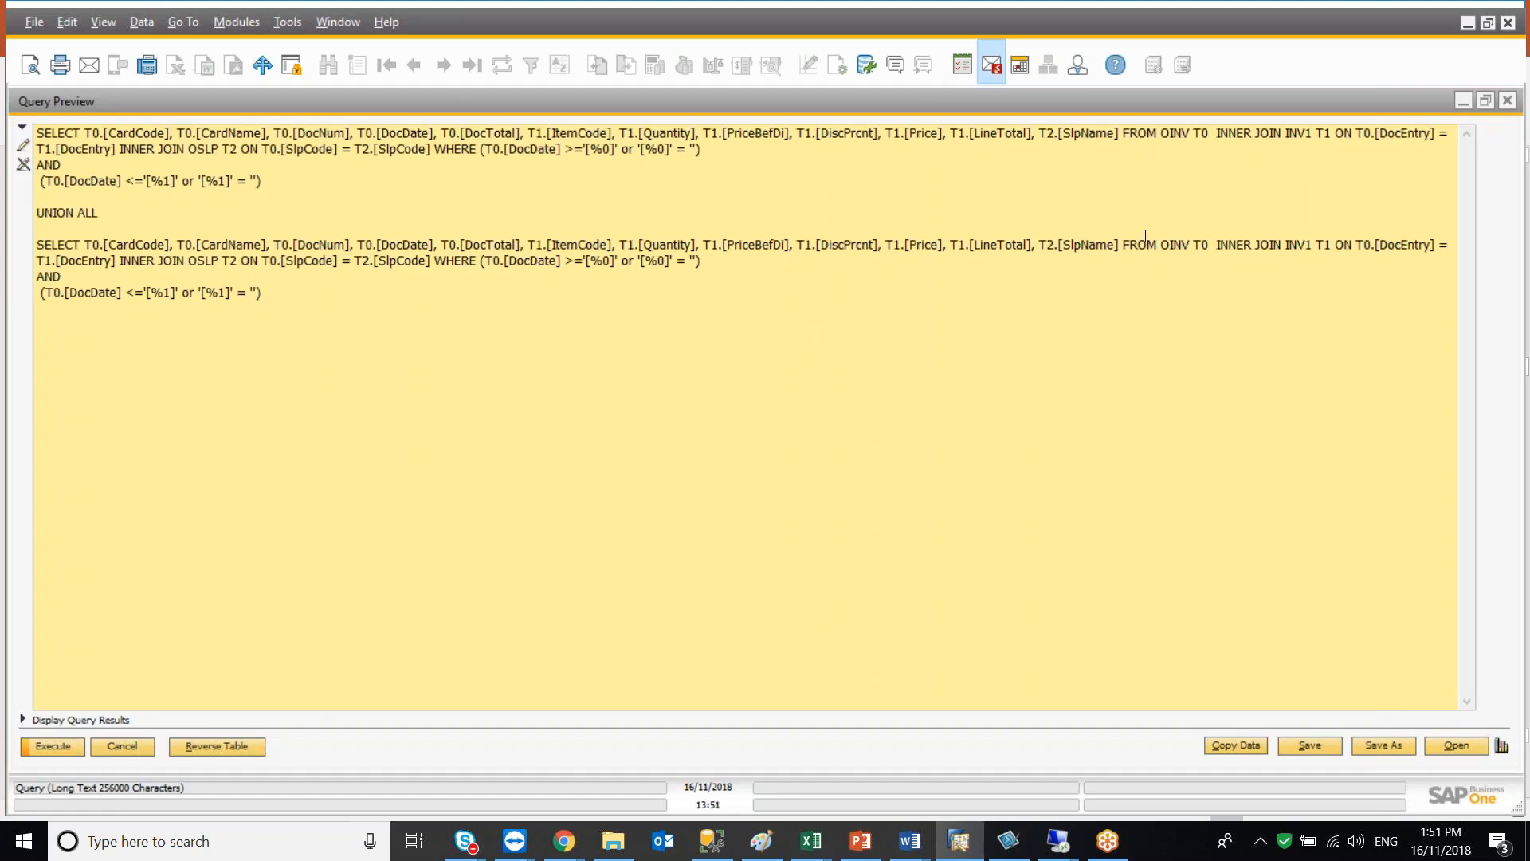
In the second query, replace the tables OINV with ORIN and INV1 with RIN1
left_click(1187, 245)
key("BackSpace")
left_click(1191, 250)
key("BackSpace")
key("BackSpace")
key("BackSpace")
type("RIN")
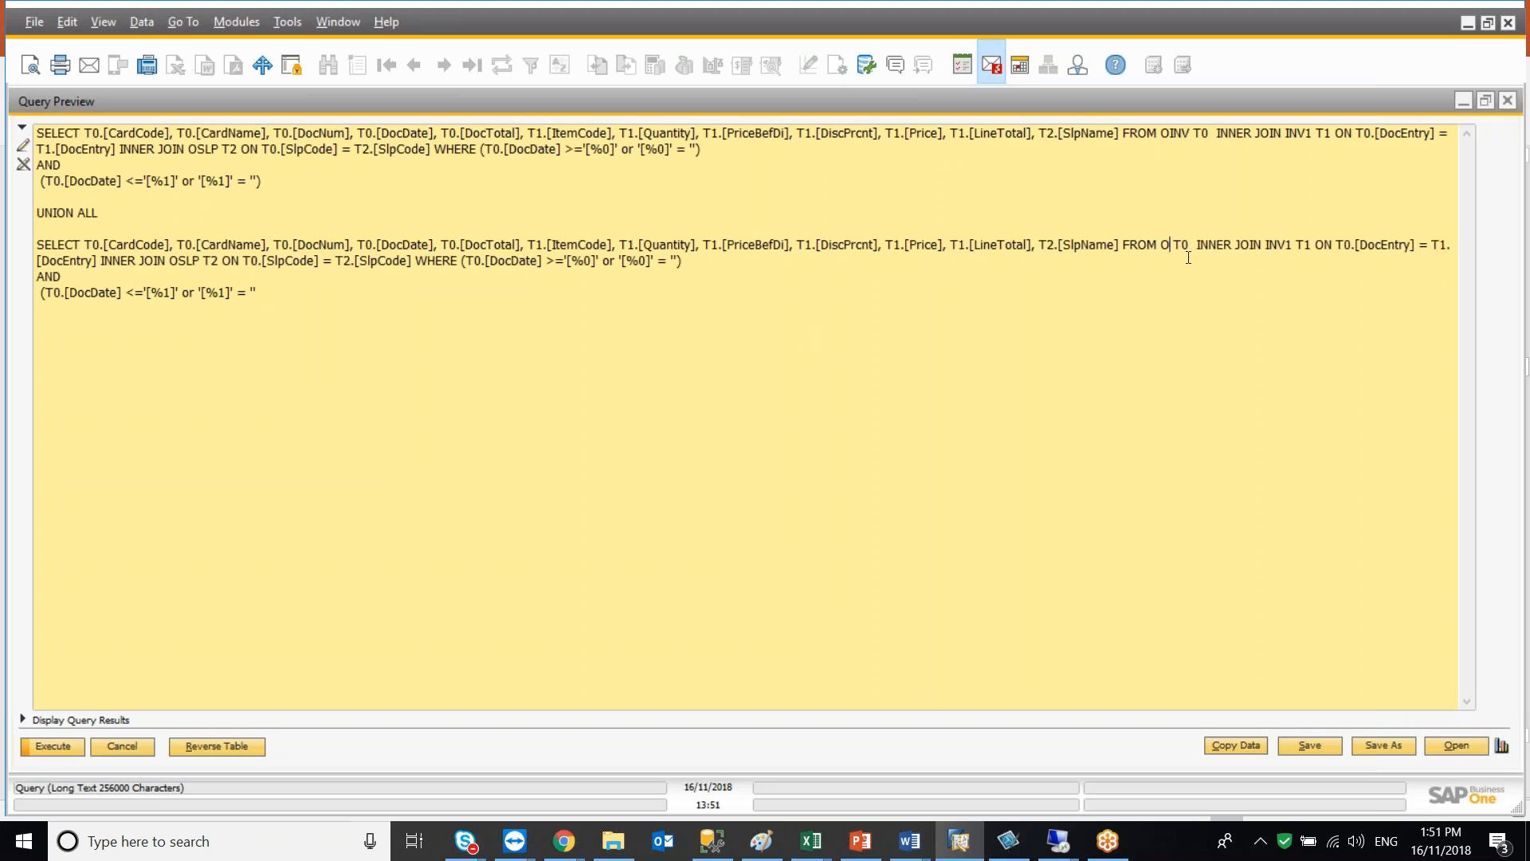
left_click(1299, 244)
key("BackSpace")
key("BackSpace")
key("BackSpace")
type("RIN")
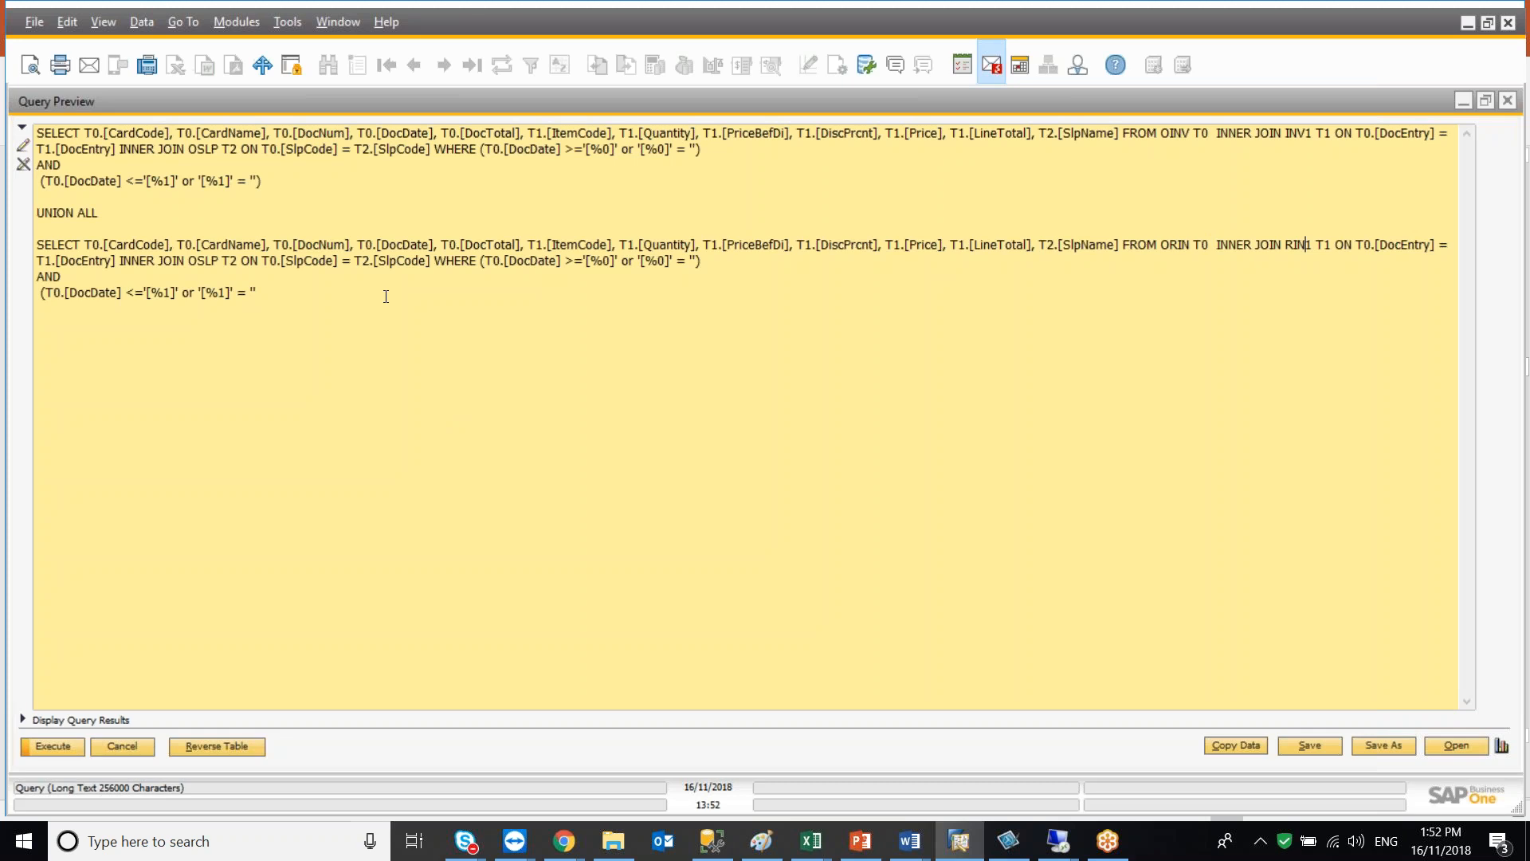
Prefix T0.[DocTotal], T1.[Quantity] and T1.[LineTotal] in the second query with -1*
left_click(444, 242)
type("-1*")
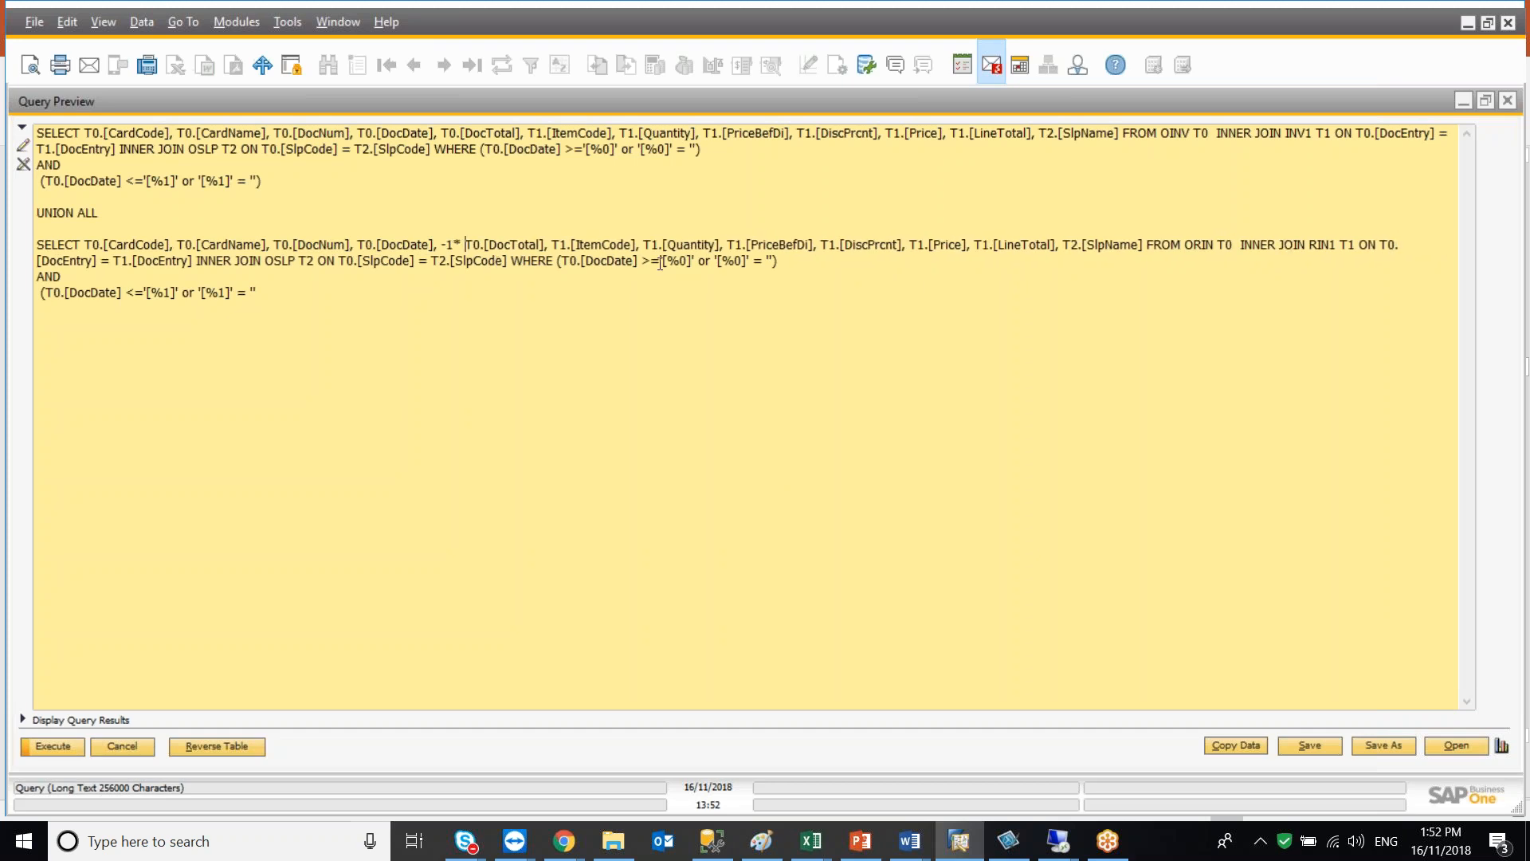
left_click(643, 244)
type("-1*")
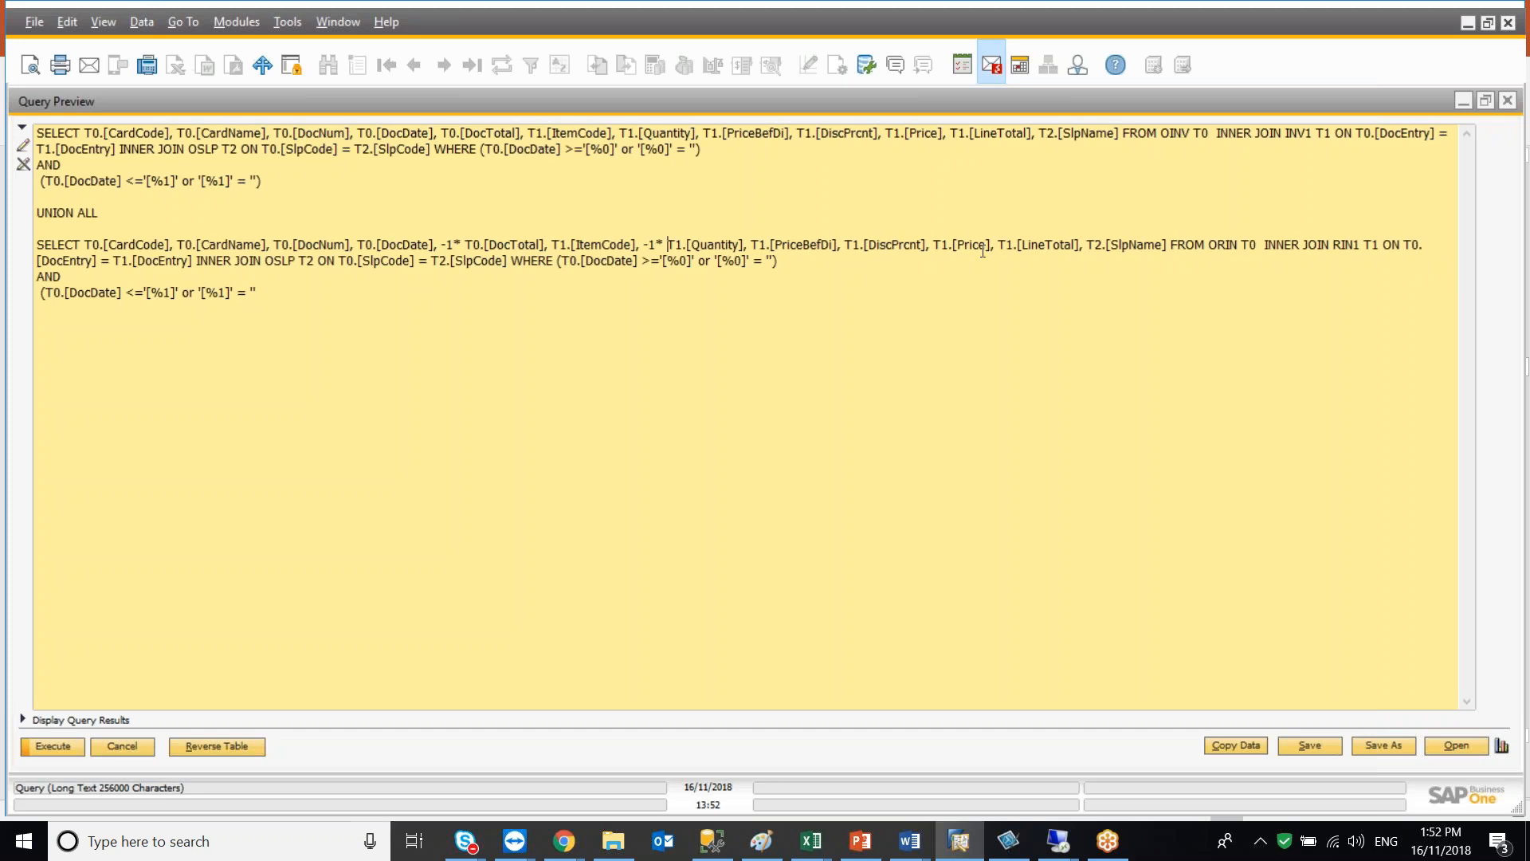
left_click(999, 245)
type("-1*")
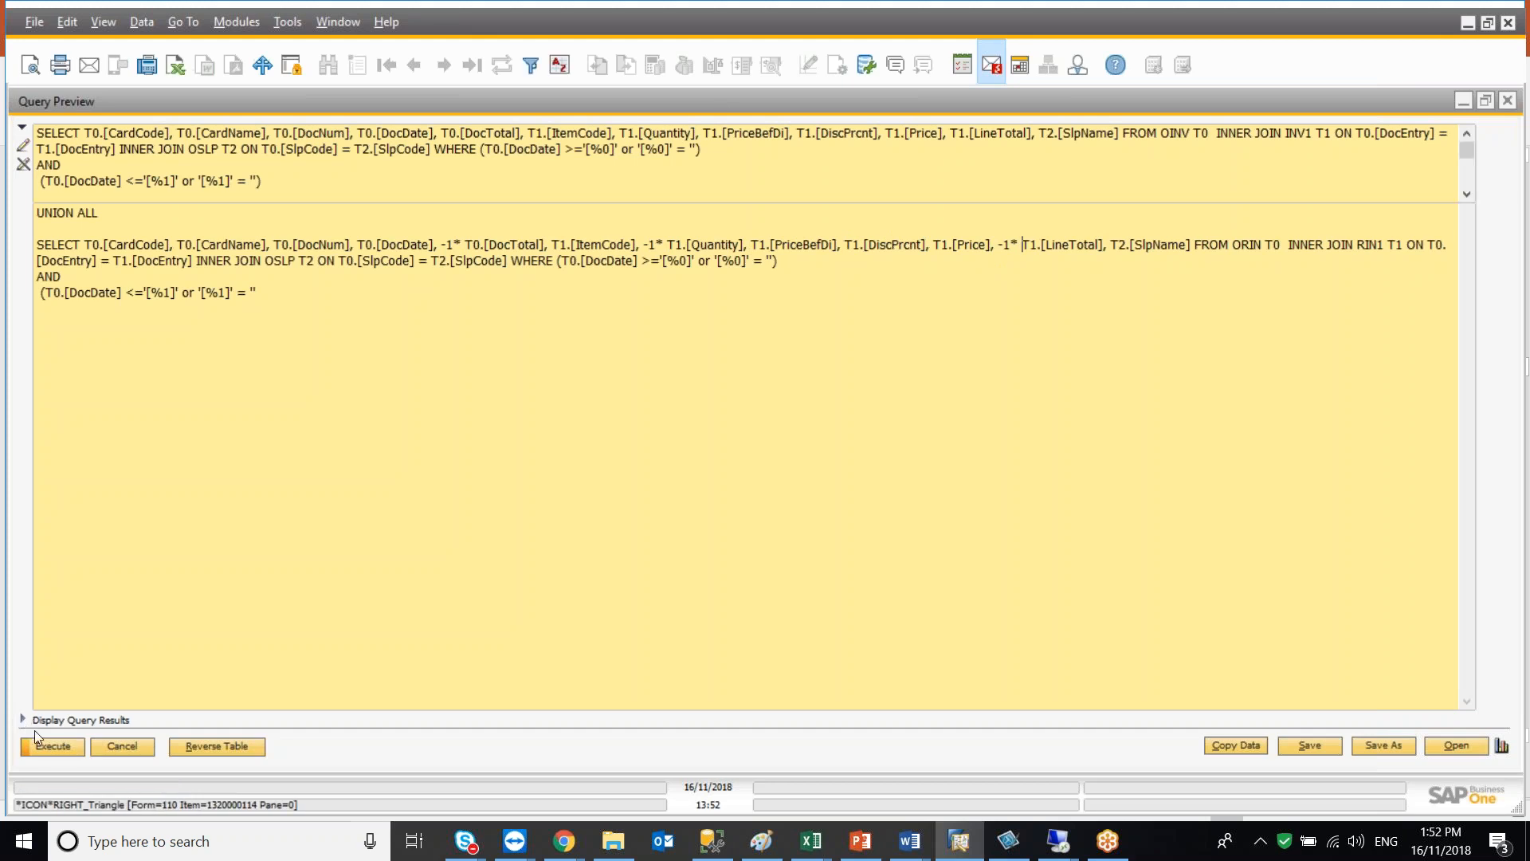
Try executing the combined query with empty date criteria
left_click(49, 746)
left_click(609, 470)
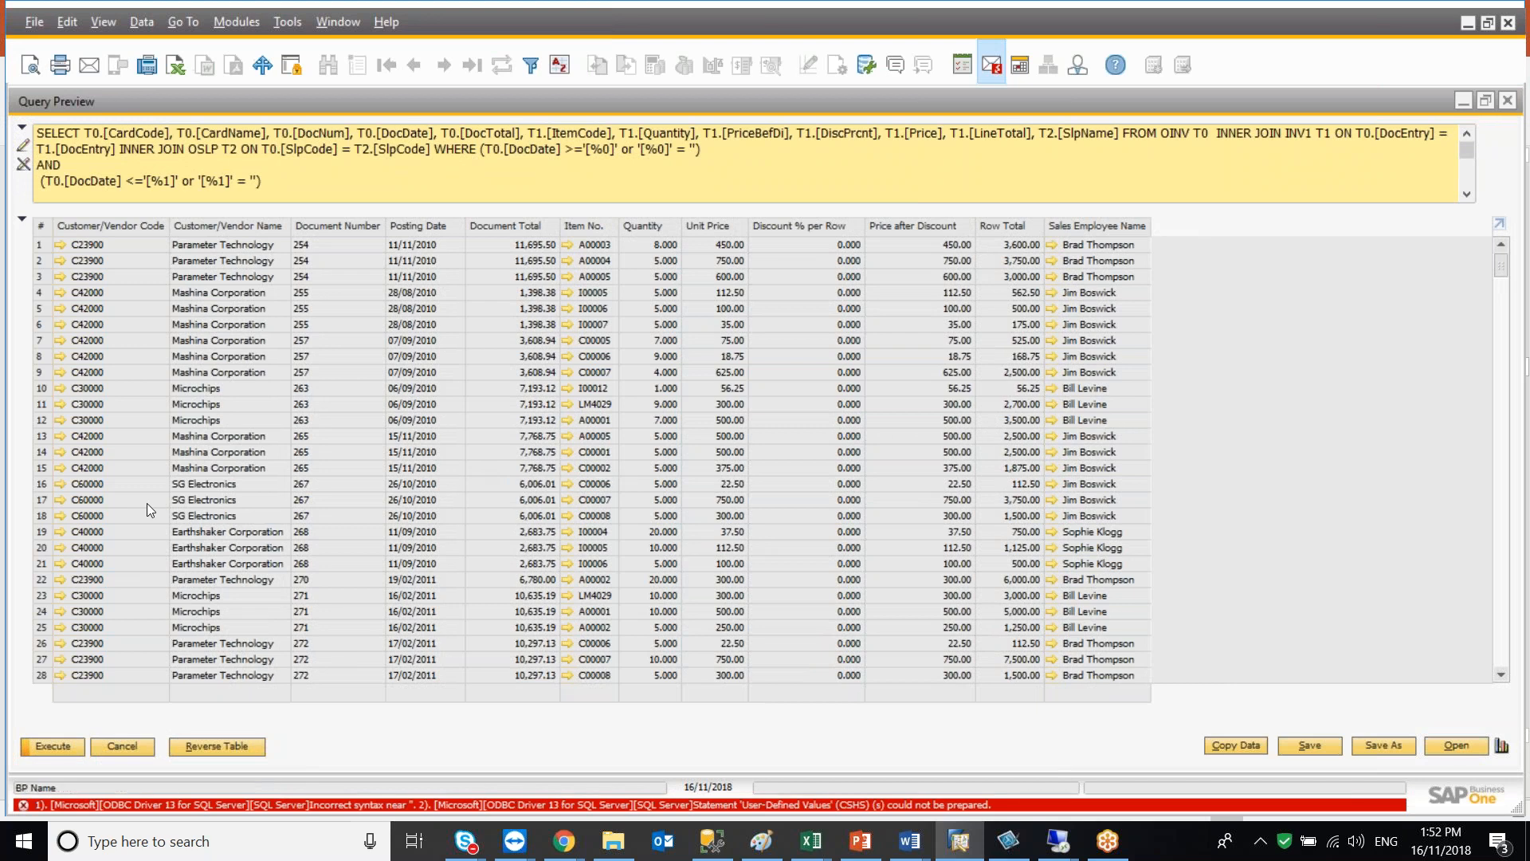
left_click(22, 219)
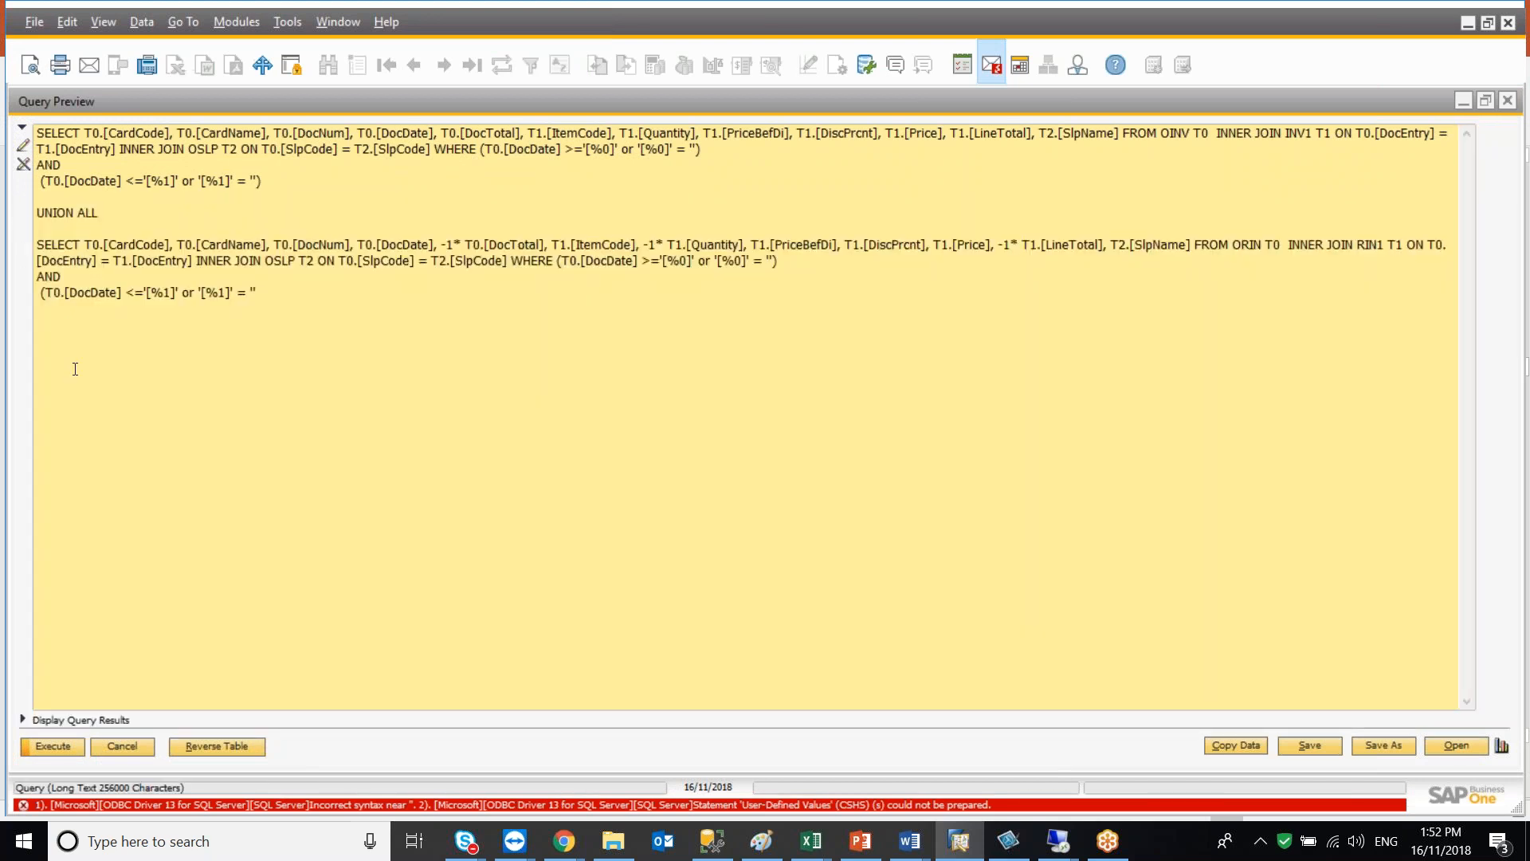
Add the missing closing parenthesis to the last condition, execute with empty criteria and scroll to the end of the results
left_click(271, 304)
type(")")
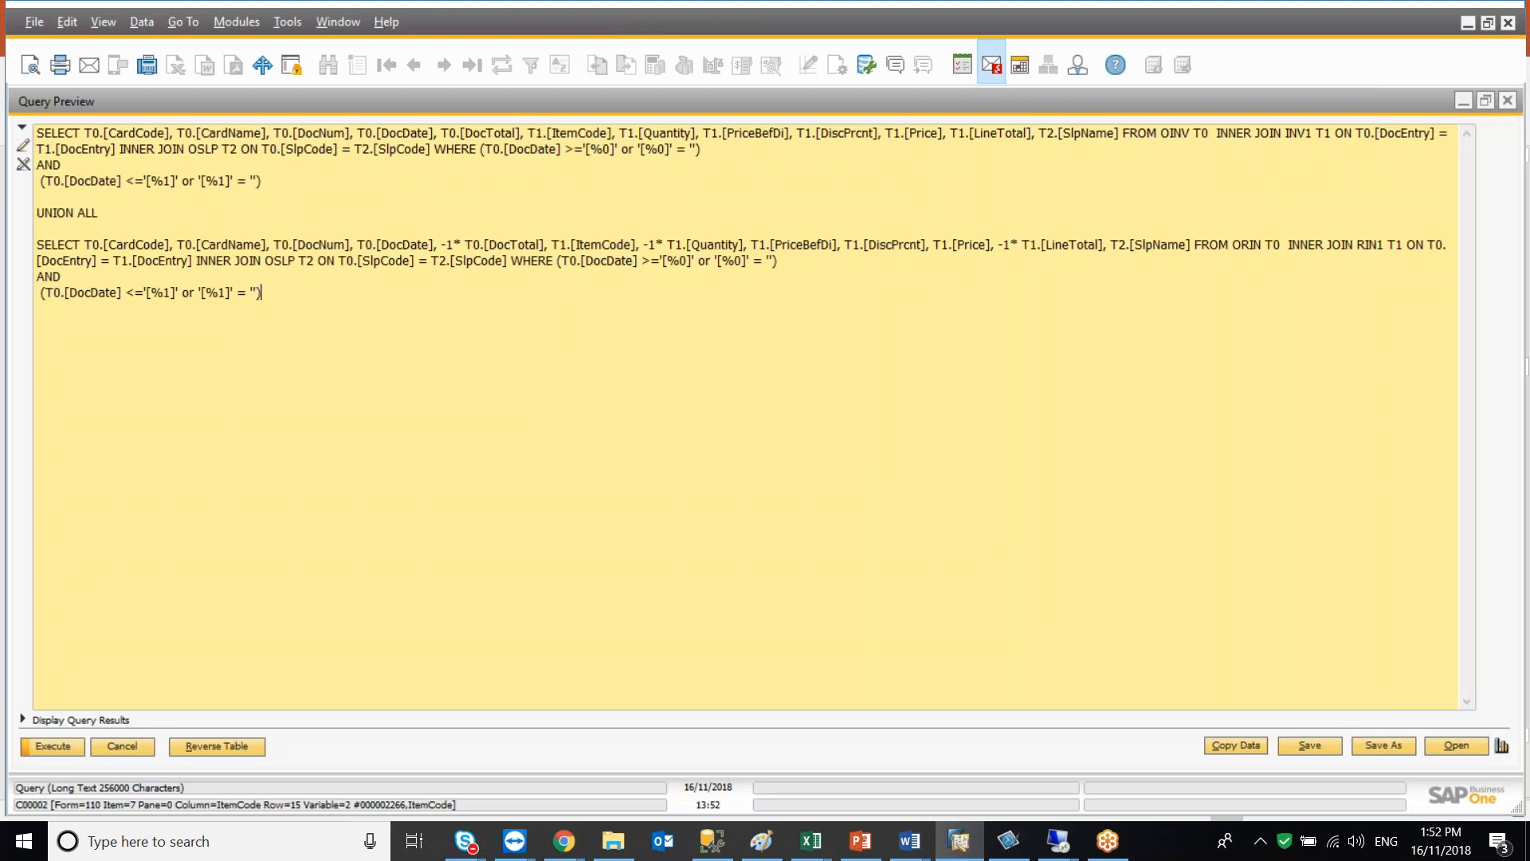
left_click(46, 750)
left_click(608, 471)
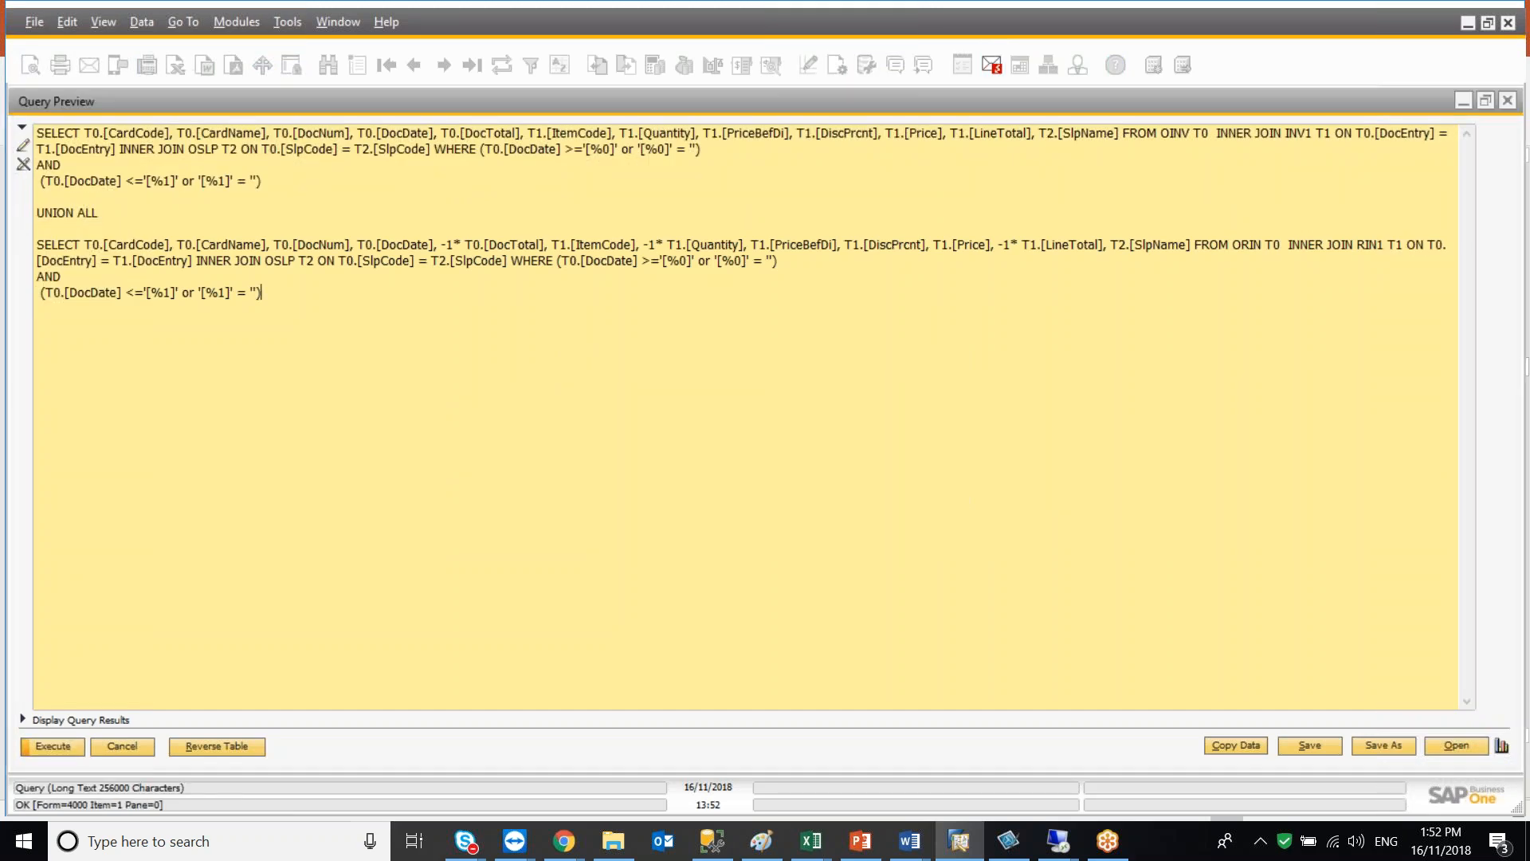
left_click(23, 720)
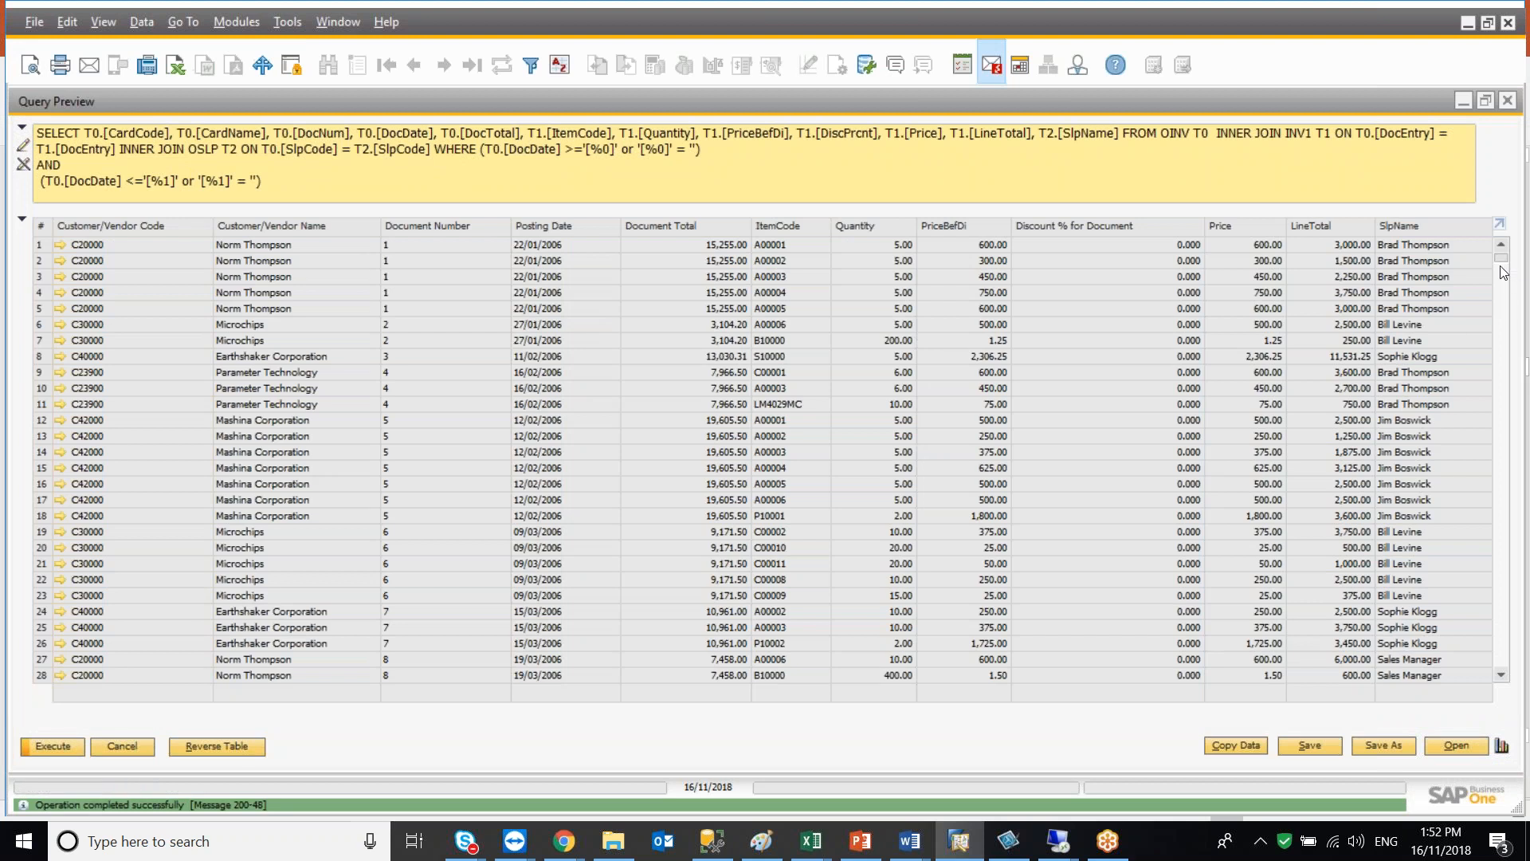
left_click_drag(1502, 262, 1501, 682)
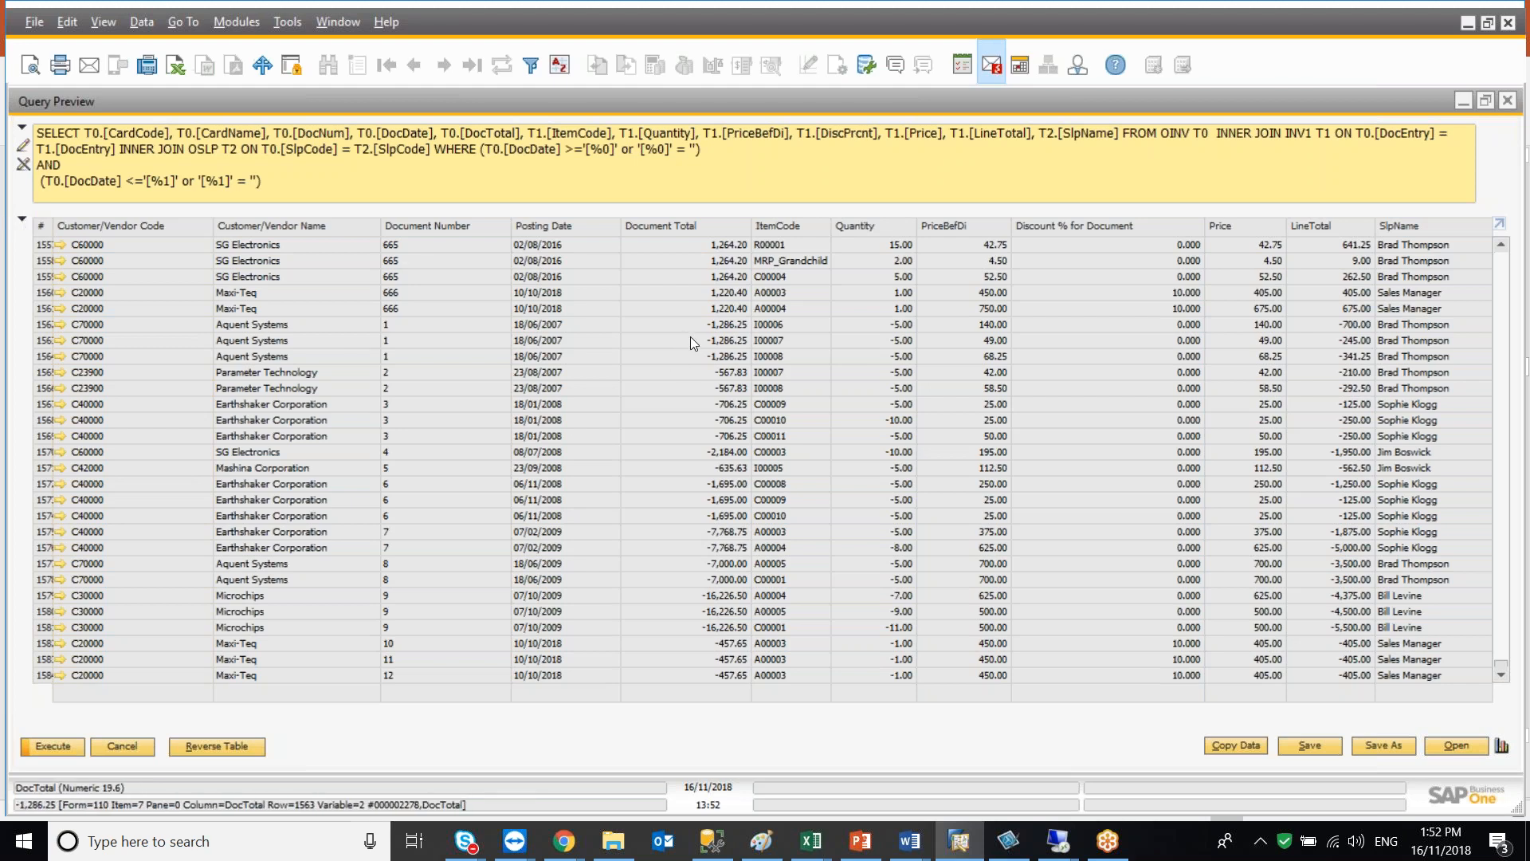
Insert 'AR Invoice' as 'Doc Type' as the first column of the first query's SELECT list
left_click(21, 219)
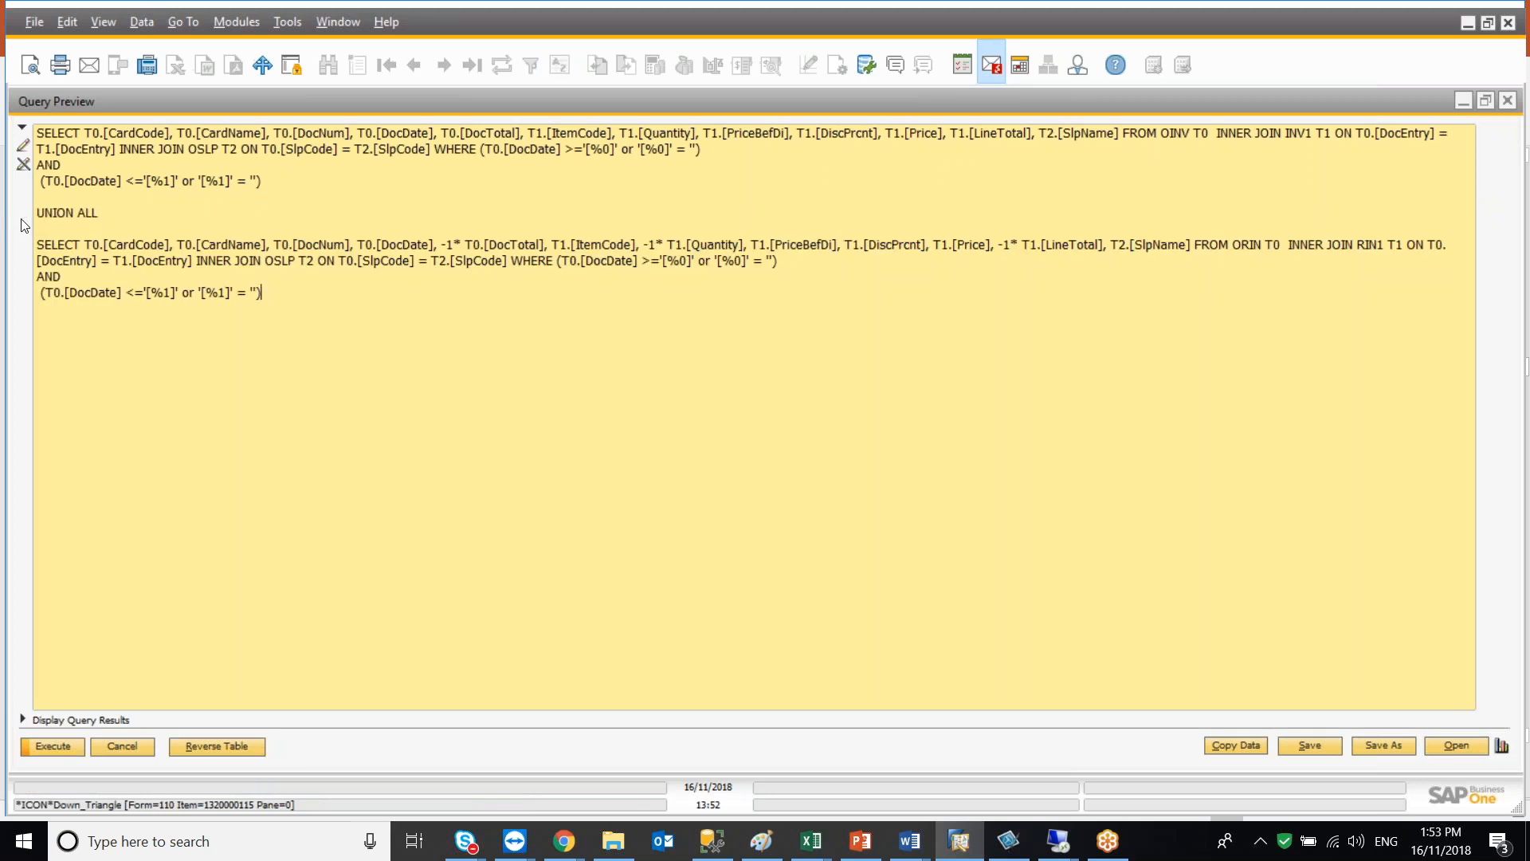
left_click(85, 132)
type("'ar")
key("BackSpace")
key("BackSpace")
key("BackSpace")
type("'AR Invoice' ")
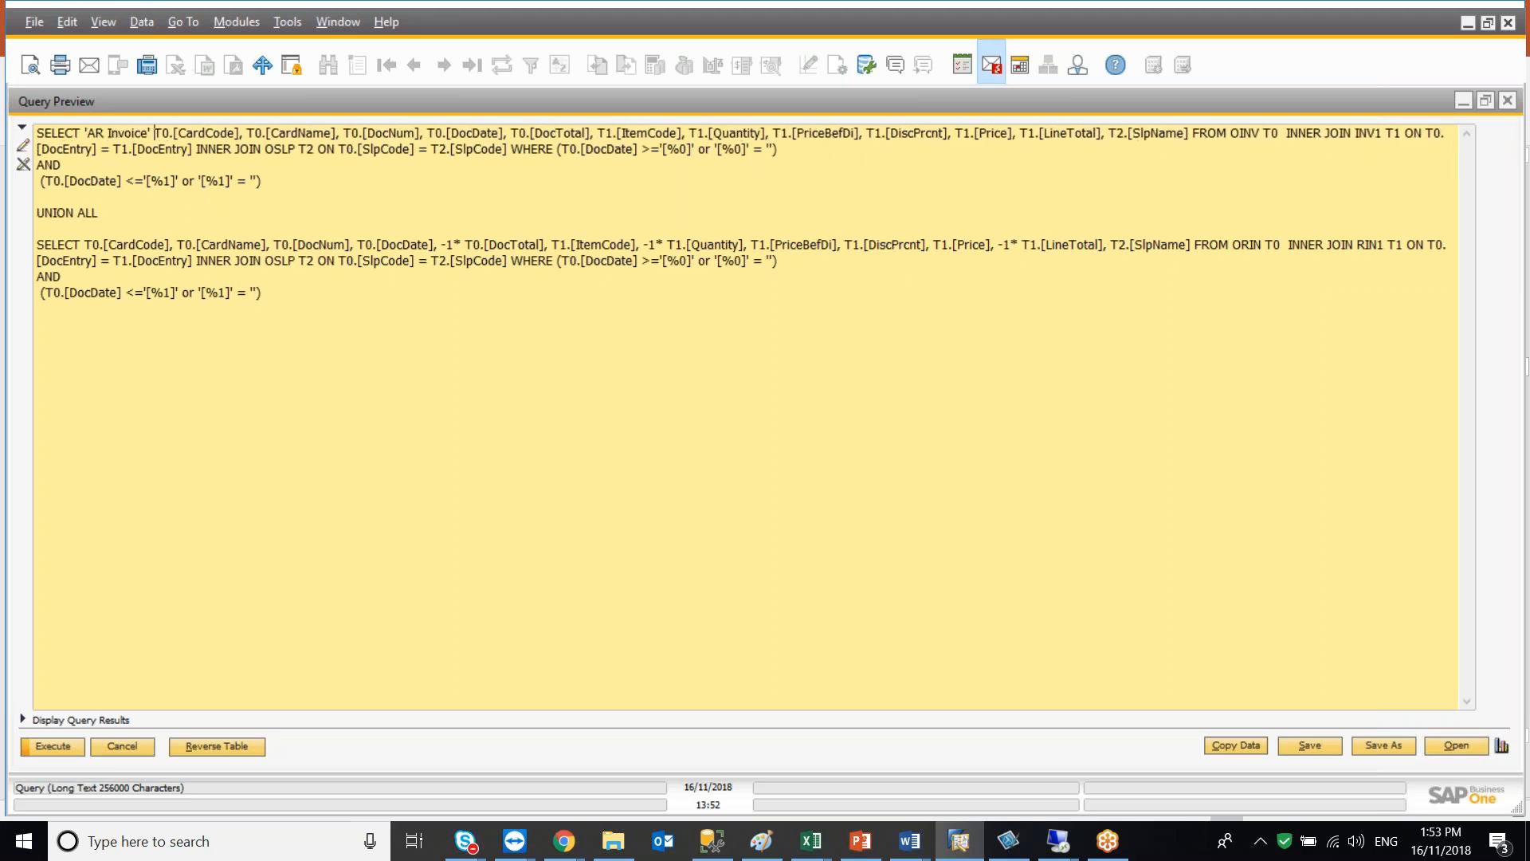
type("as 'Doc T")
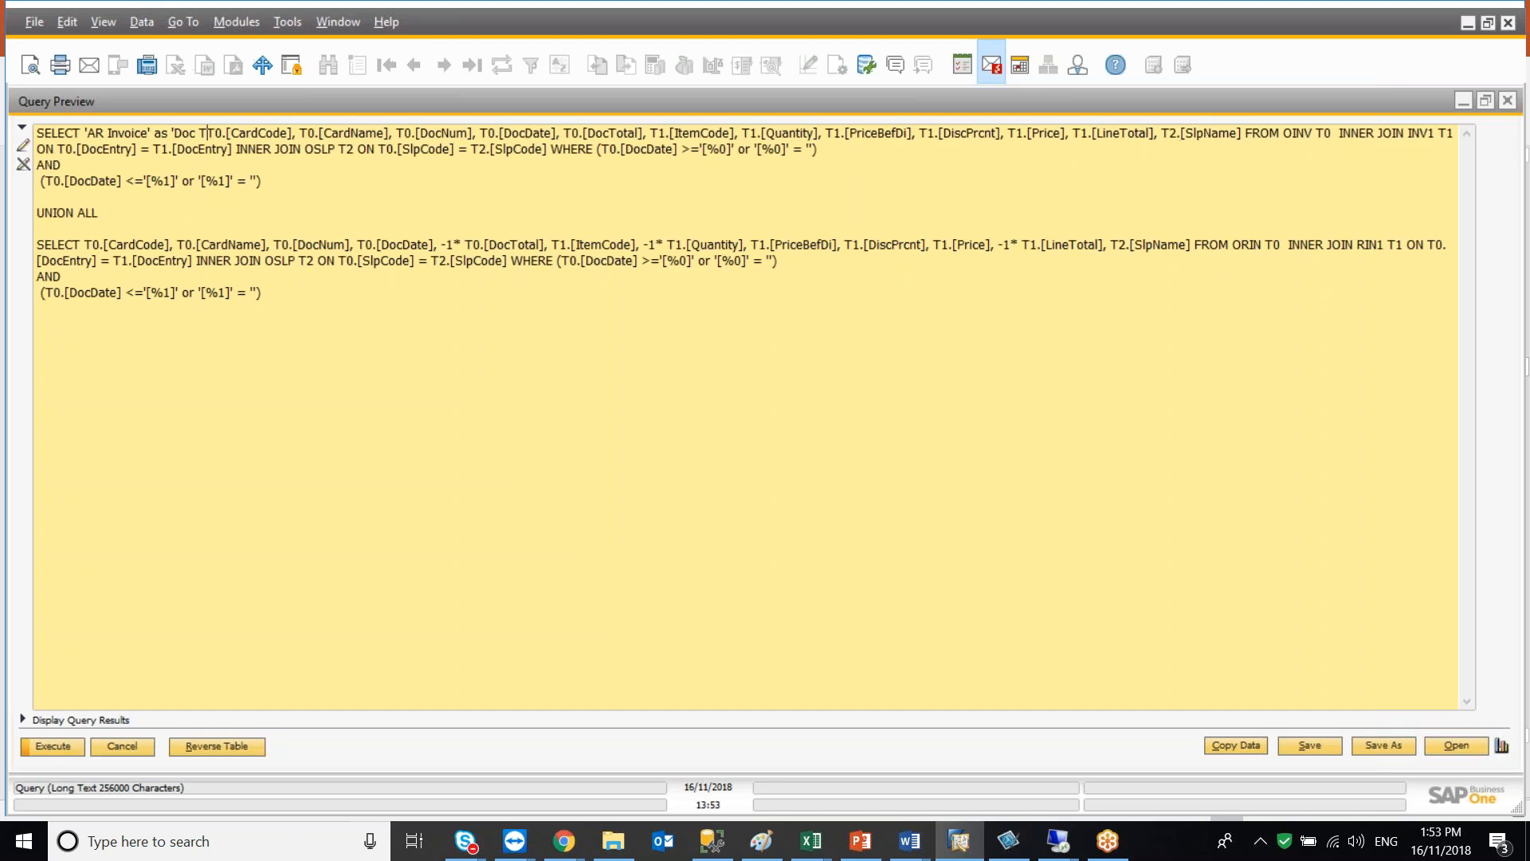
type("ype',")
key("shift+Left")
key("shift+Left")
key("shift+Left")
key("shift+Left")
key("shift+Left")
key("shift+Left")
key("shift+Left")
key("shift+Left")
key("shift+Left")
key("shift+Left")
key("shift+Left")
key("shift+Left")
key("shift+Left")
key("shift+Left")
key("shift+Left")
key("shift+Left")
key("shift+Left")
key("shift+Left")
key("shift+Left")
key("shift+Left")
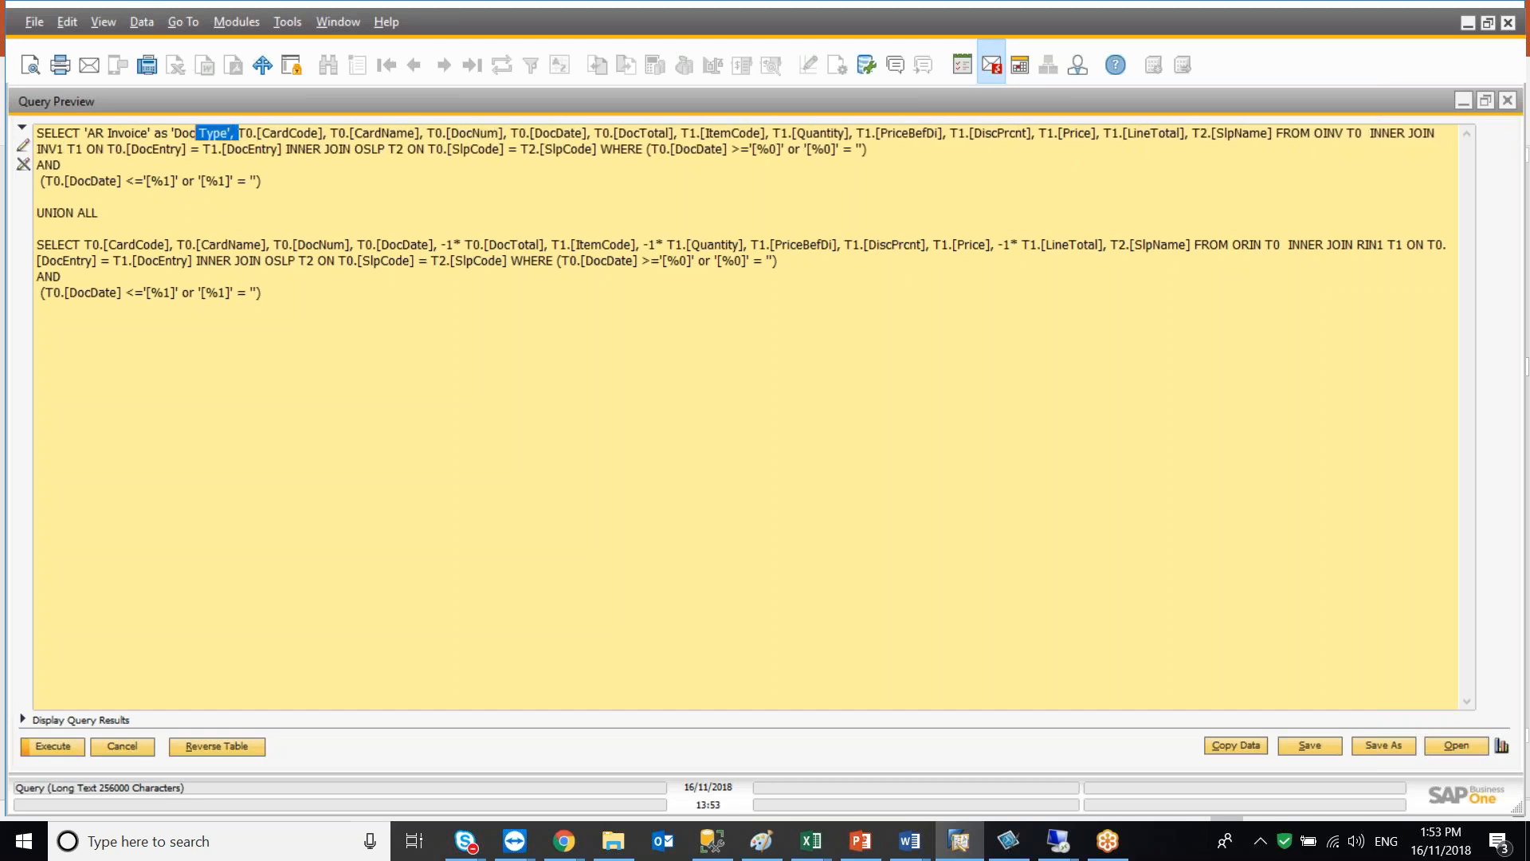
key("shift+Left")
key("shift+Left")
key("ctrl+c")
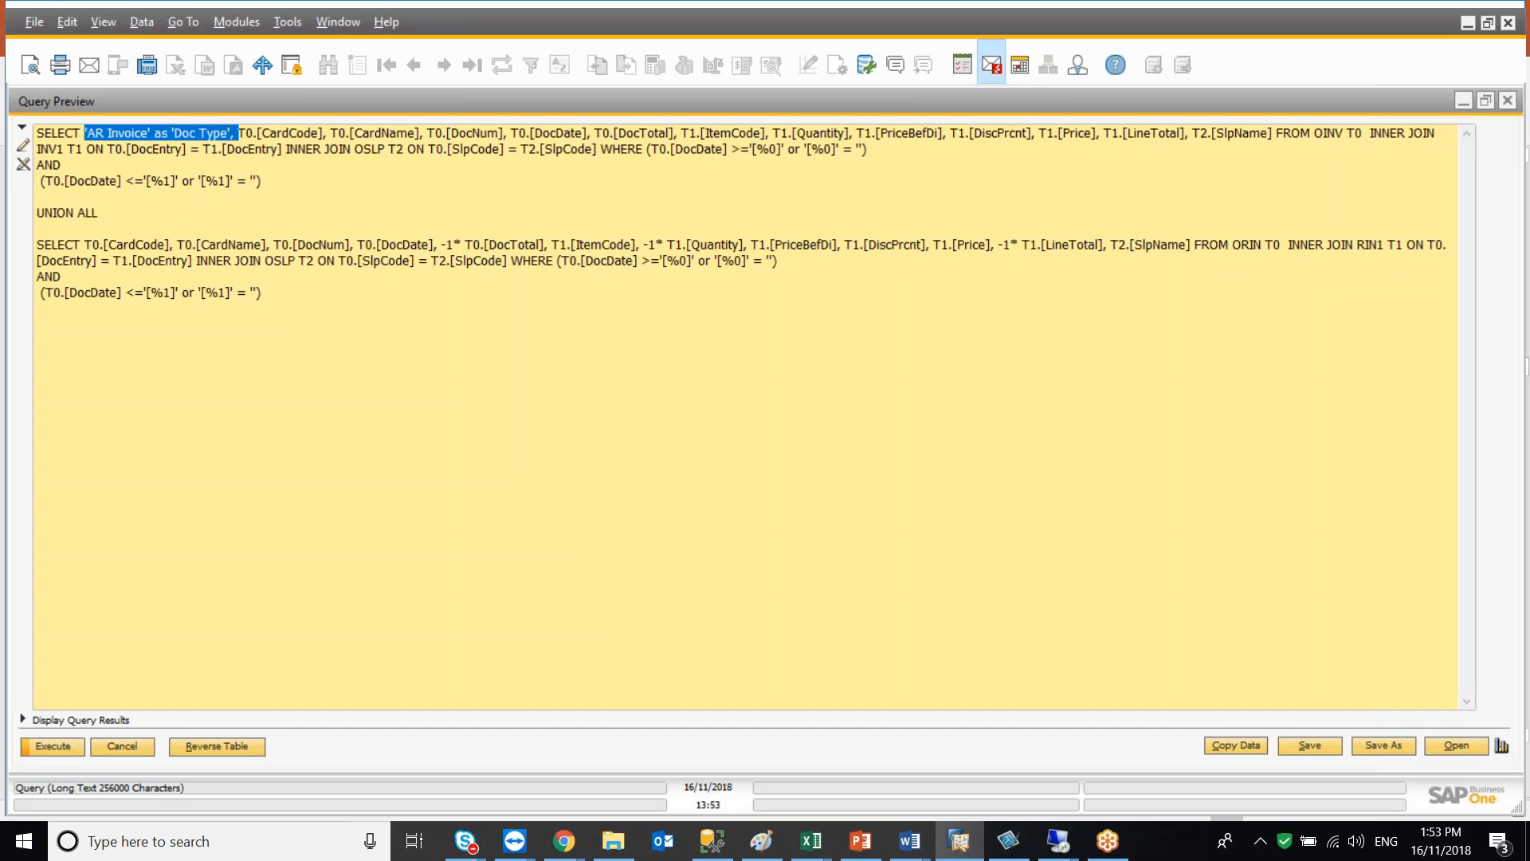
left_click(86, 244)
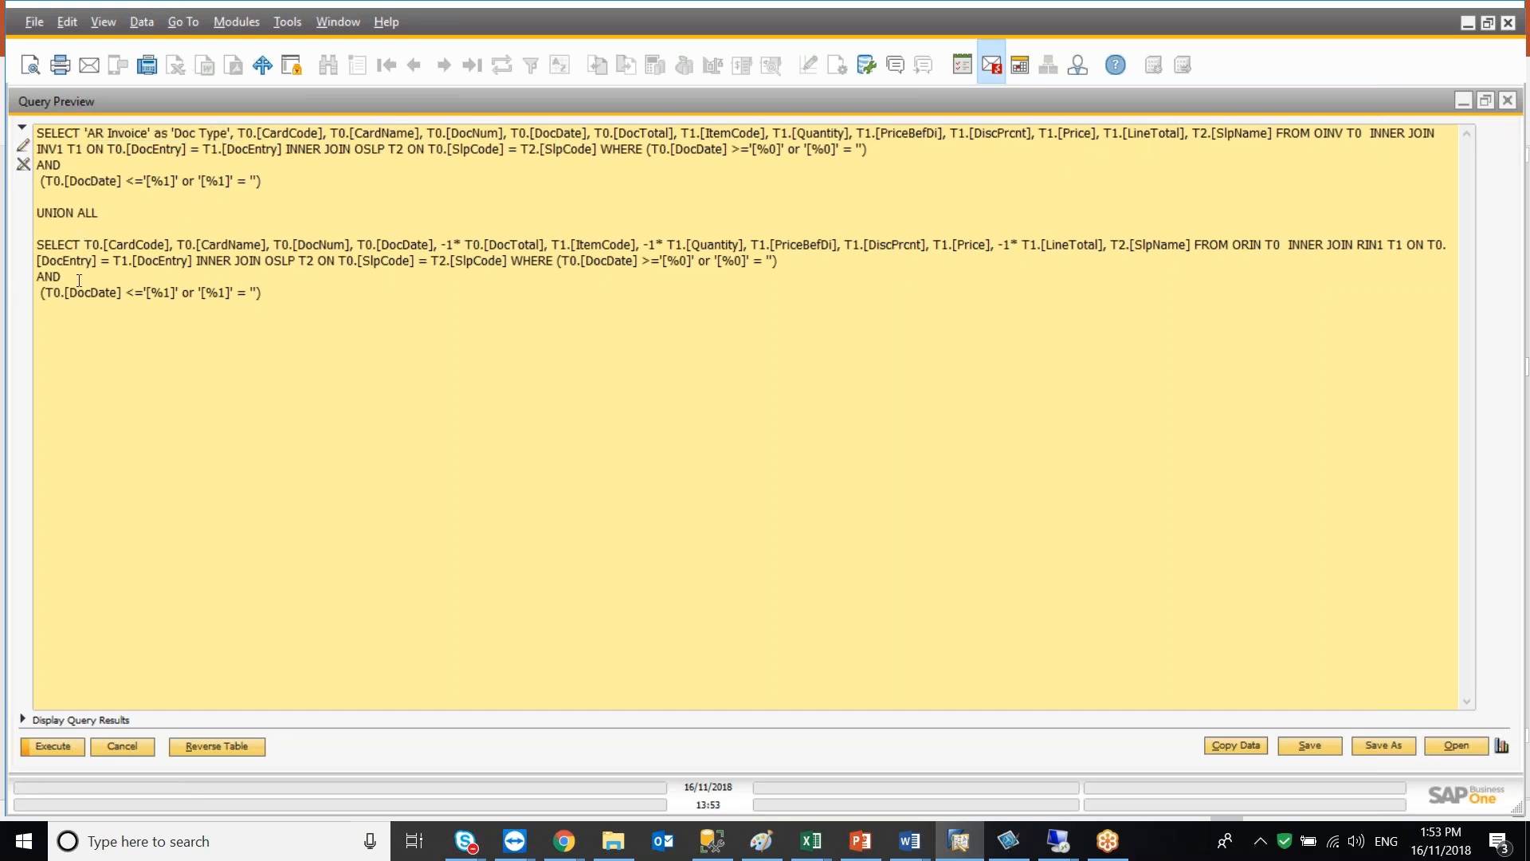
Add 'AR Credit' as 'Doc Type' as the first column of the second query's SELECT list
key("ctrl+v")
left_click(147, 245)
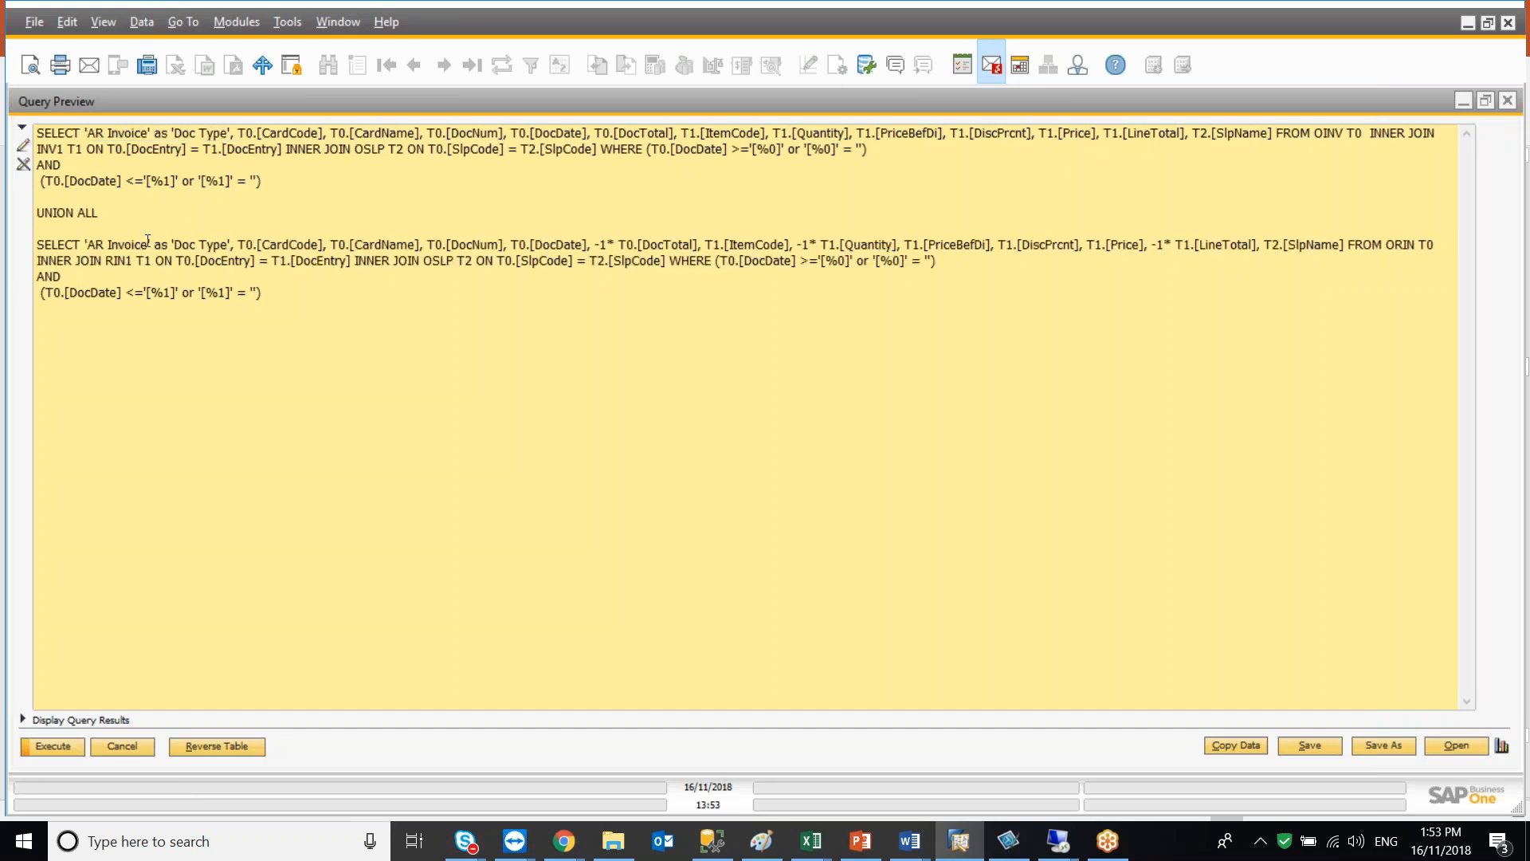
key("BackSpace")
key("BackSpace")
key("BackSpace")
type("Credit")
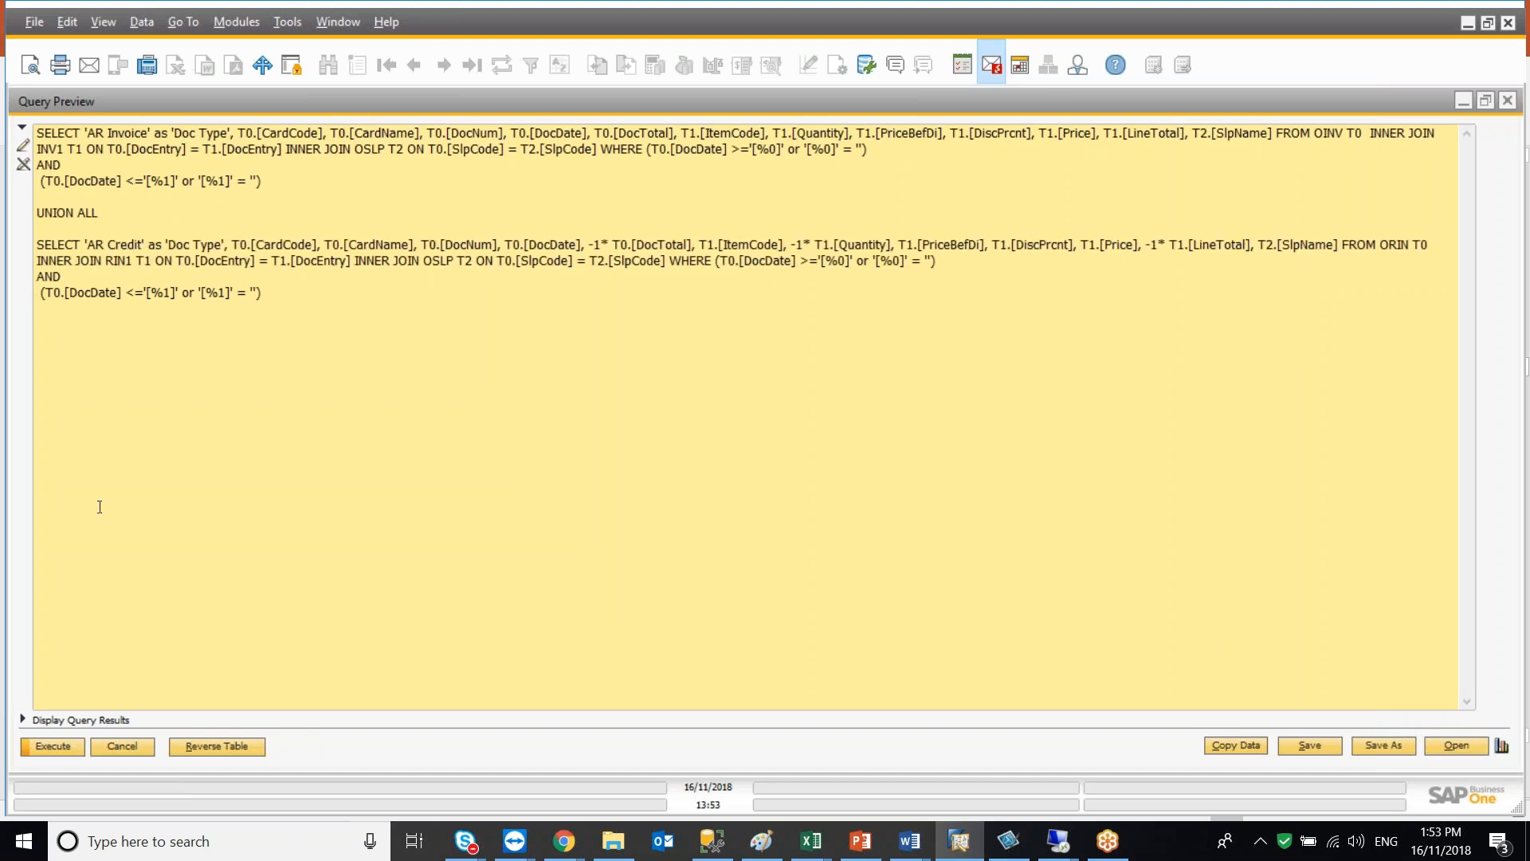
Execute the combined query and scroll the results back to the first rows
left_click(52, 746)
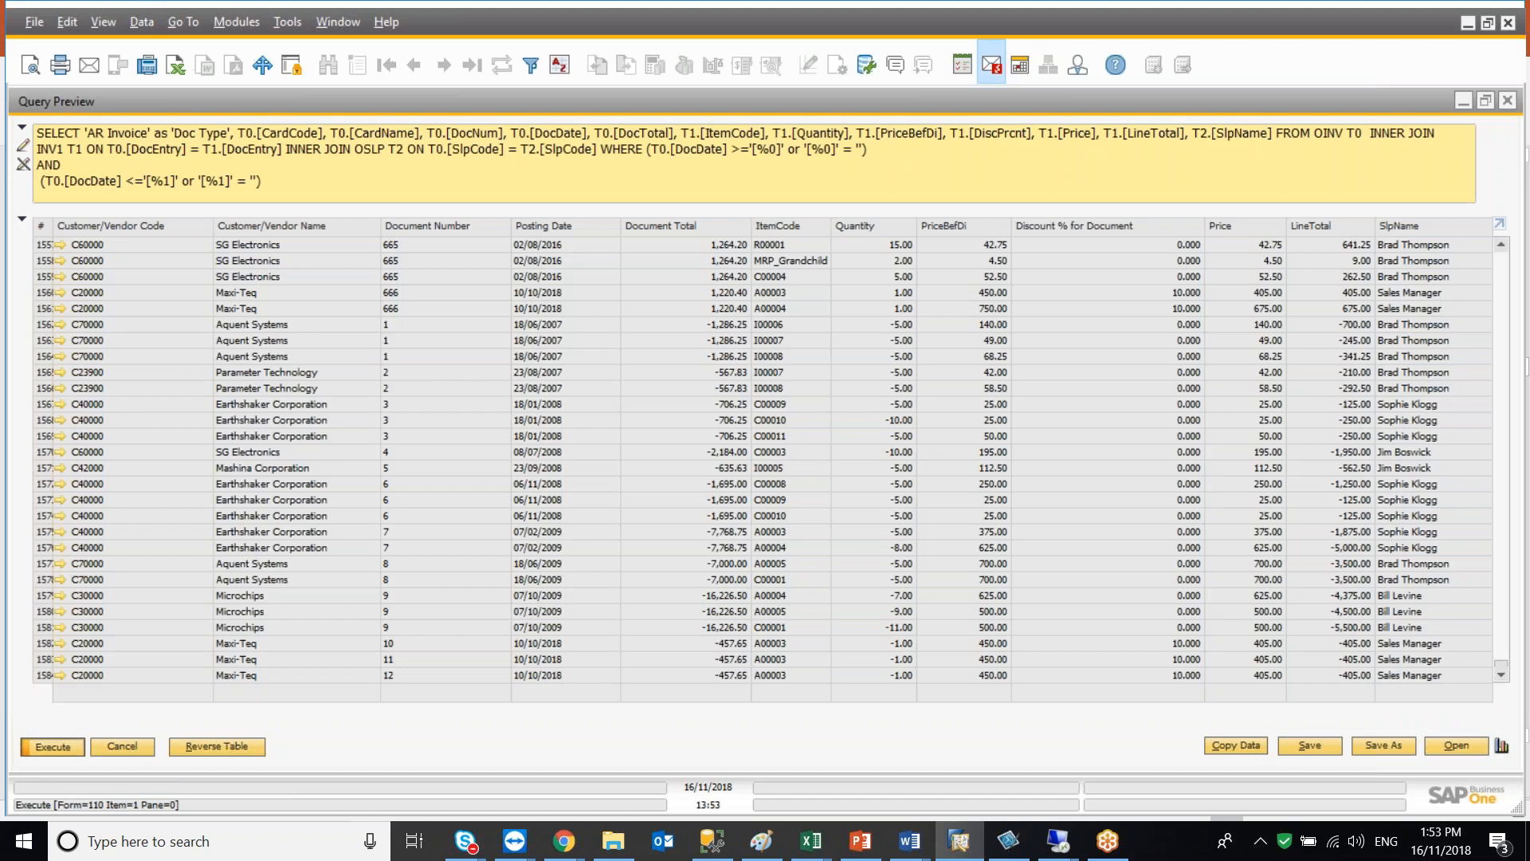
left_click(623, 471)
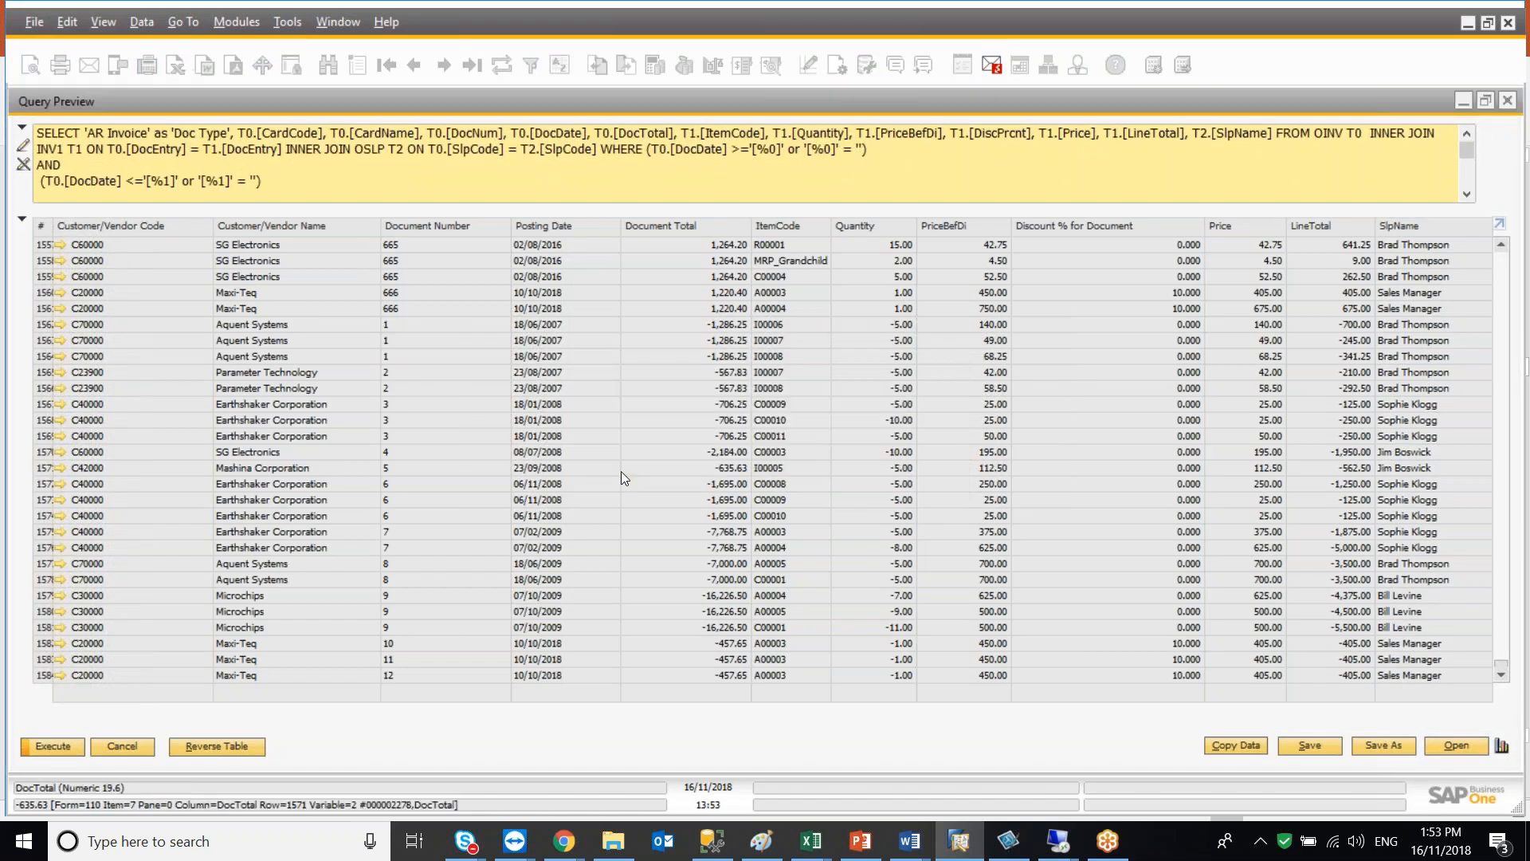
mouse_move(1502, 270)
left_mouse_down()
mouse_move(1479, 764)
mouse_move(1490, 243)
left_mouse_up()
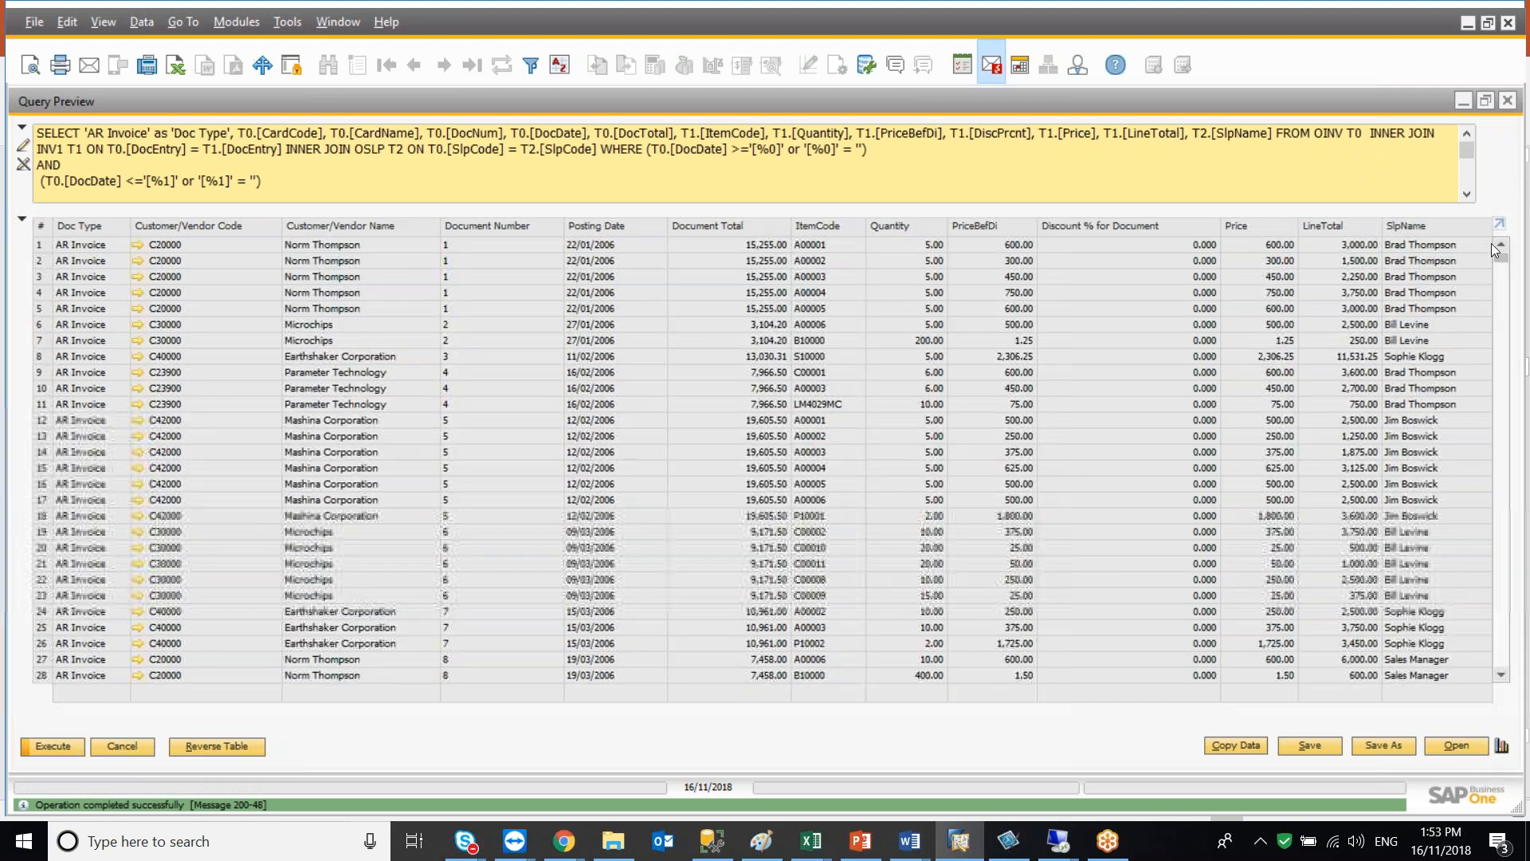
Alias T0.[DocDate] as 'Document Date' in the first query's SELECT list
left_click(22, 219)
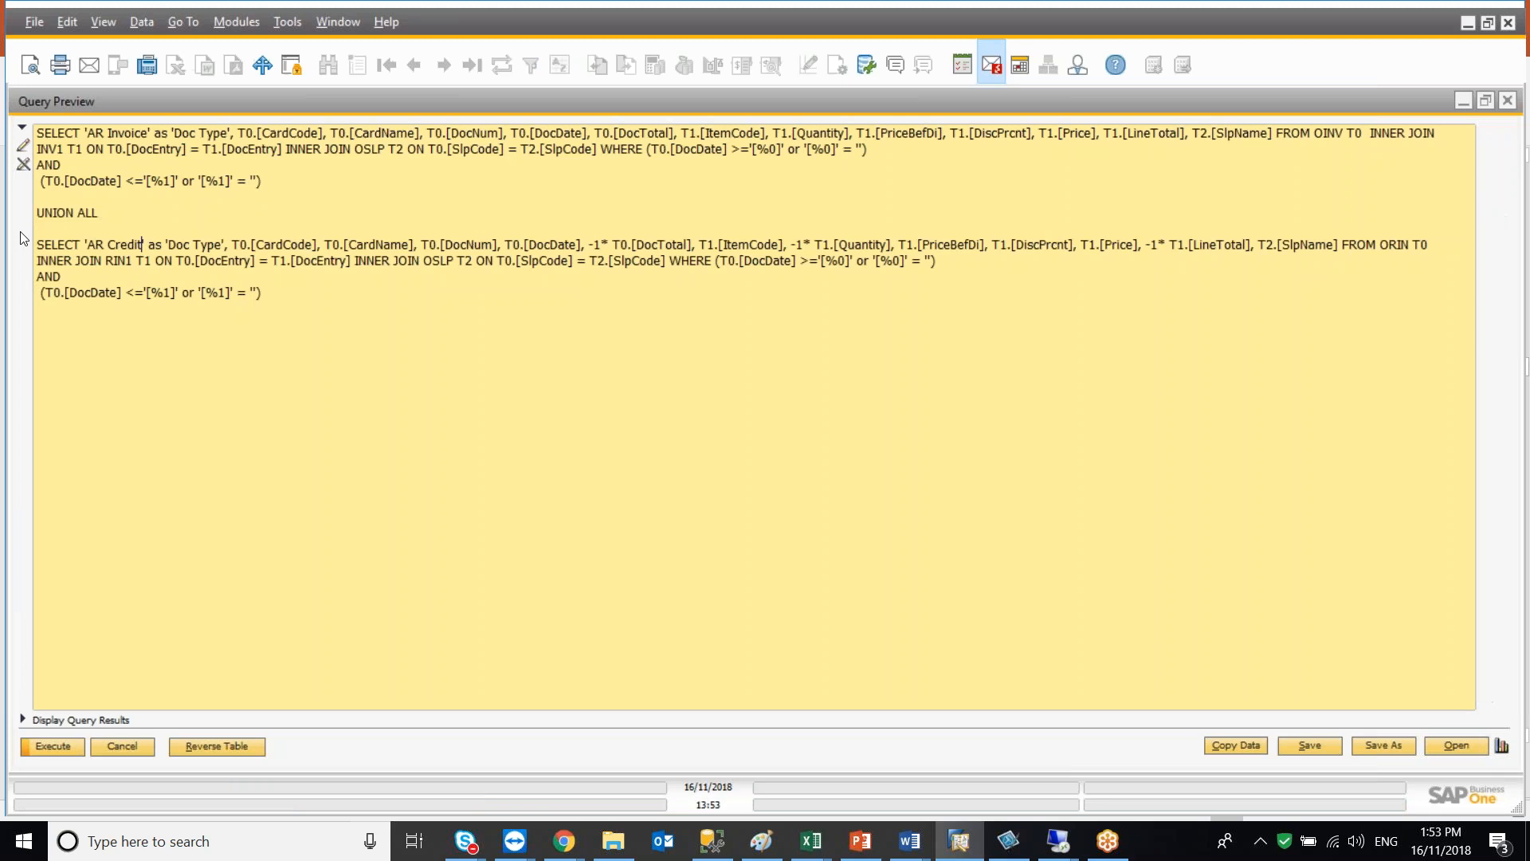
left_click(22, 719)
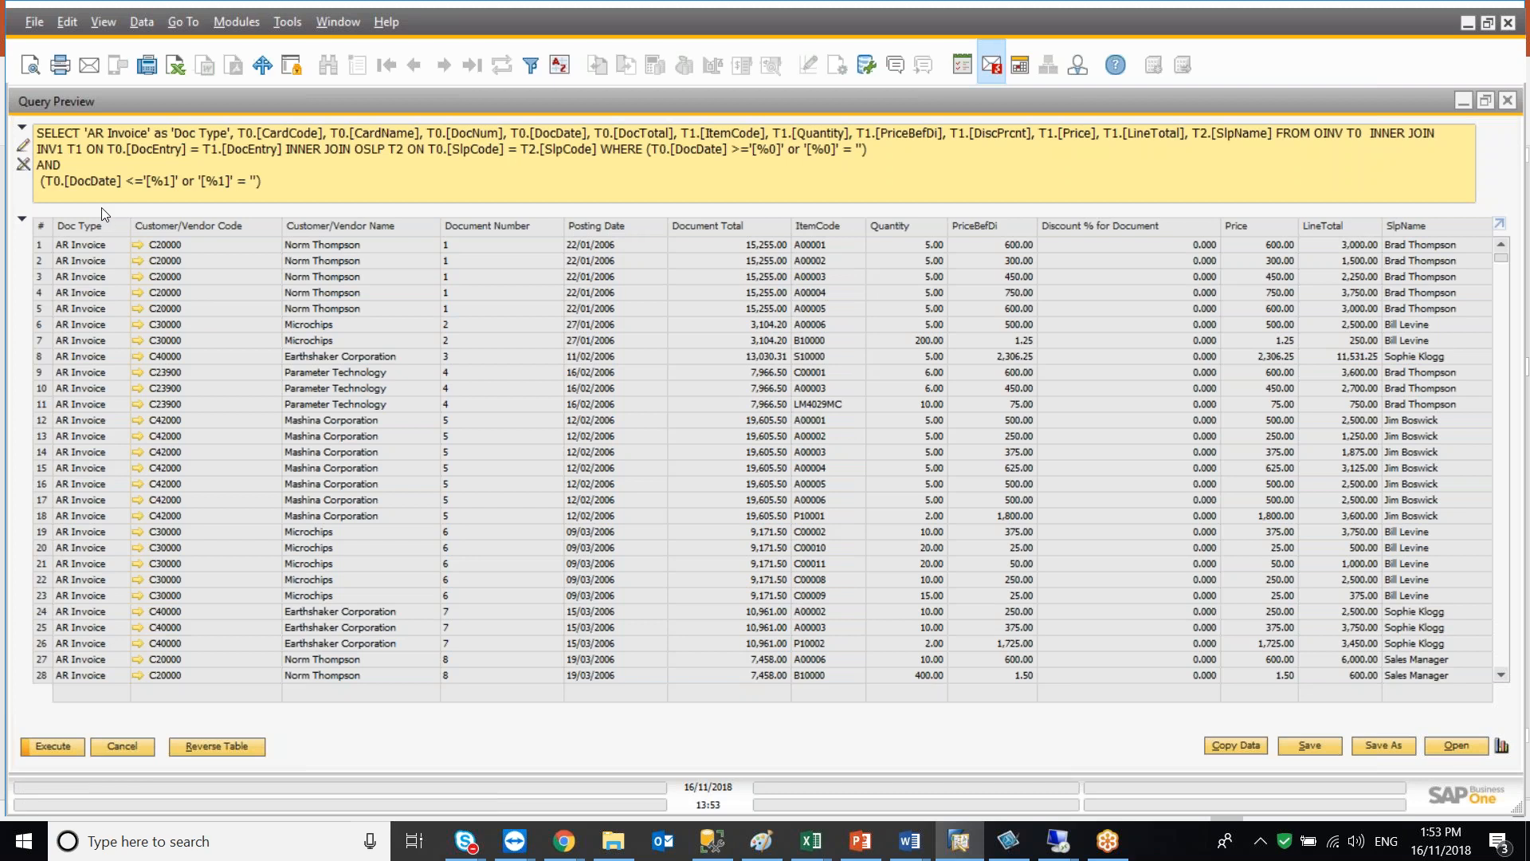
left_click(23, 222)
left_click(588, 133)
type("as 'D")
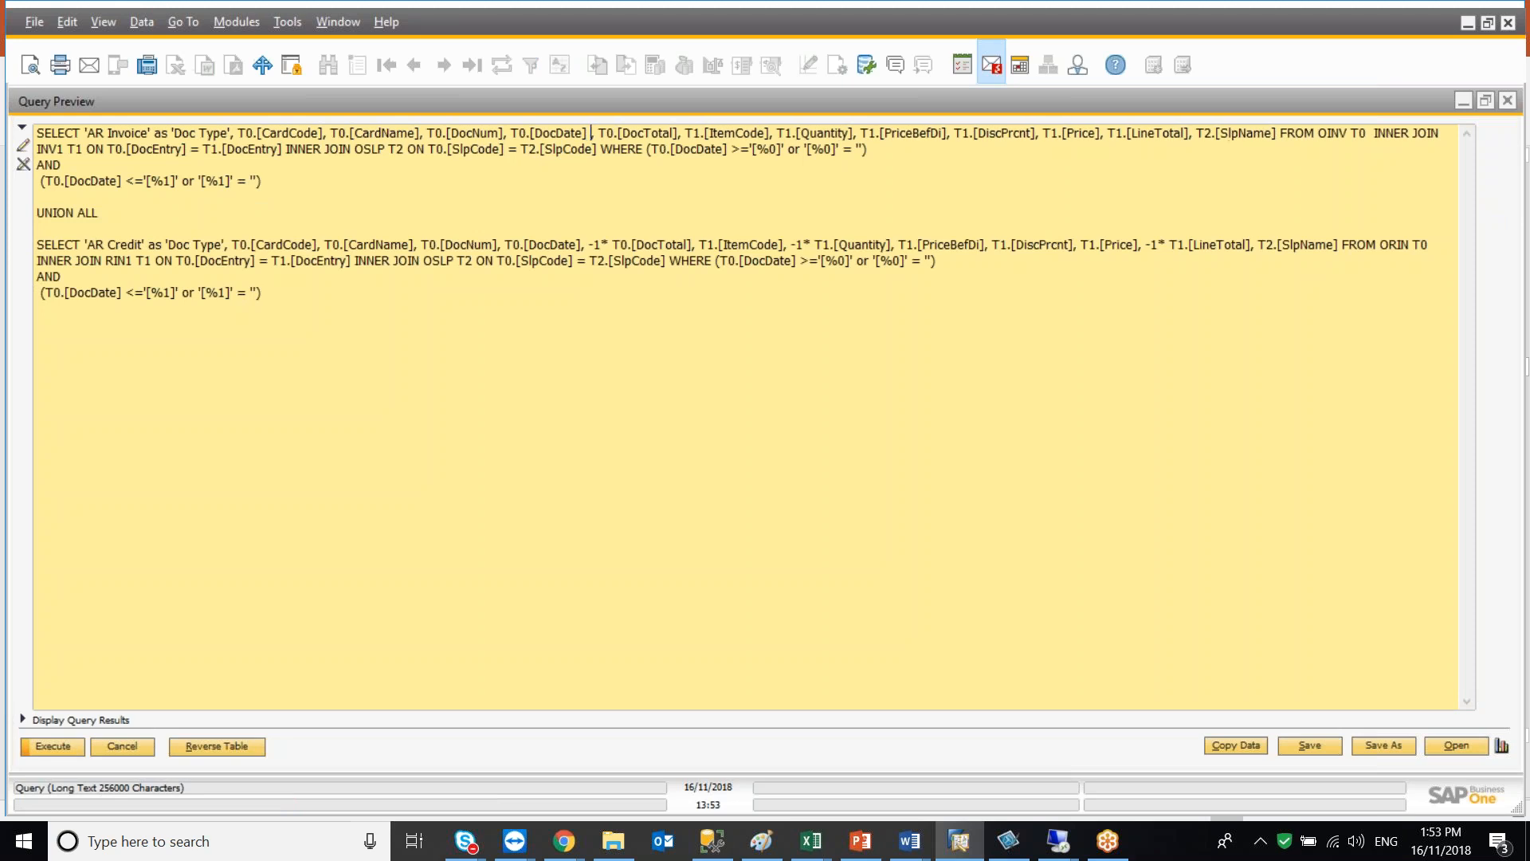
type("ocument Date")
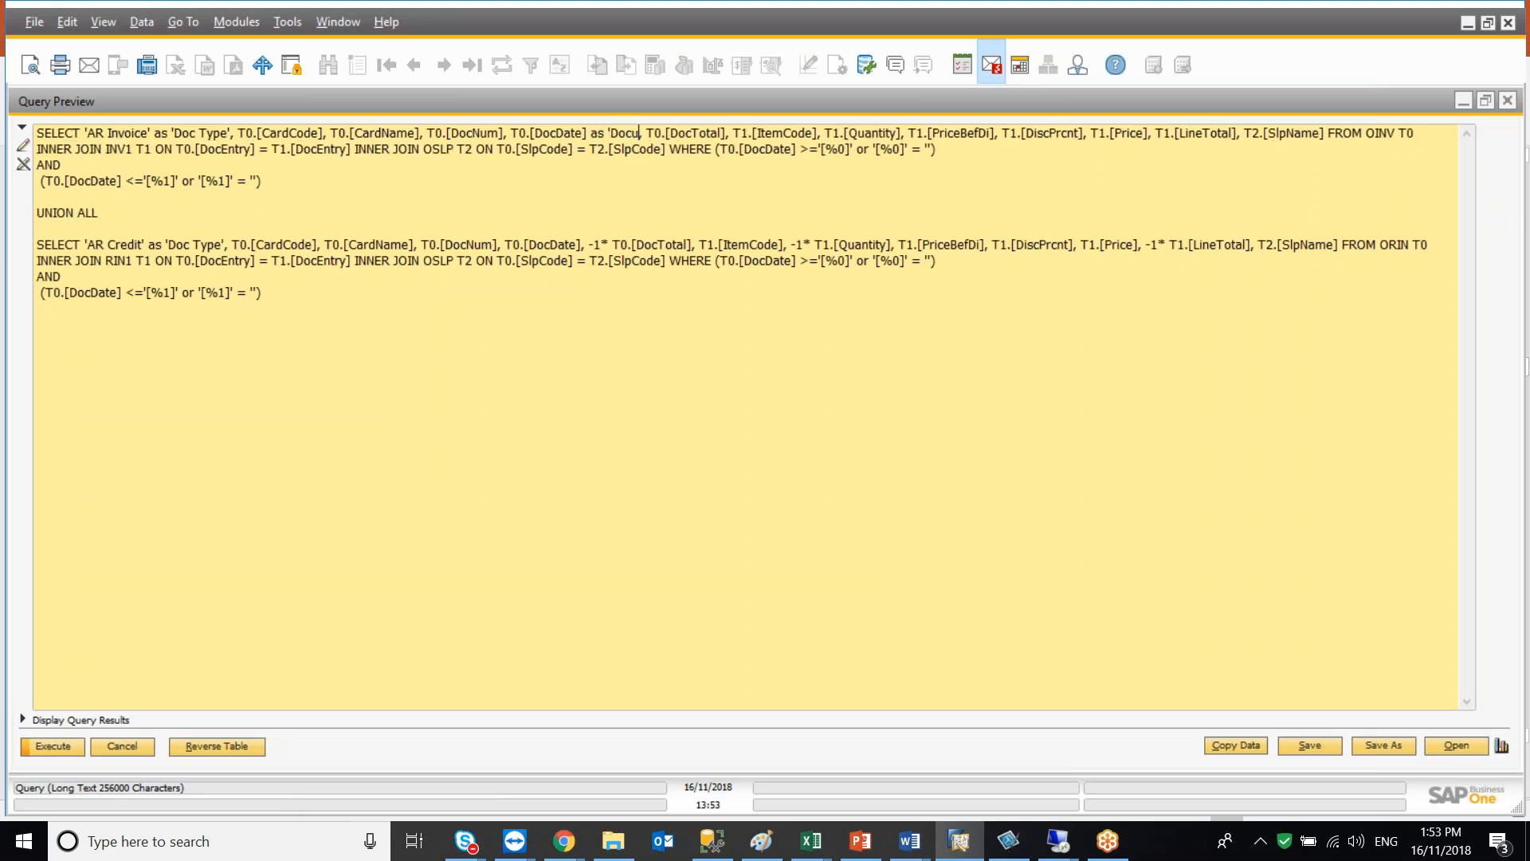
type("'")
Copy the 'Document Date' alias onto T0.[DocDate] in the second query
key("ctrl+shift+Left")
key("ctrl+shift+Left")
key("ctrl+shift+Left")
key("ctrl+shift+Left")
key("shift+Left")
key("shift+Left")
key("shift+Left")
key("ctrl+c")
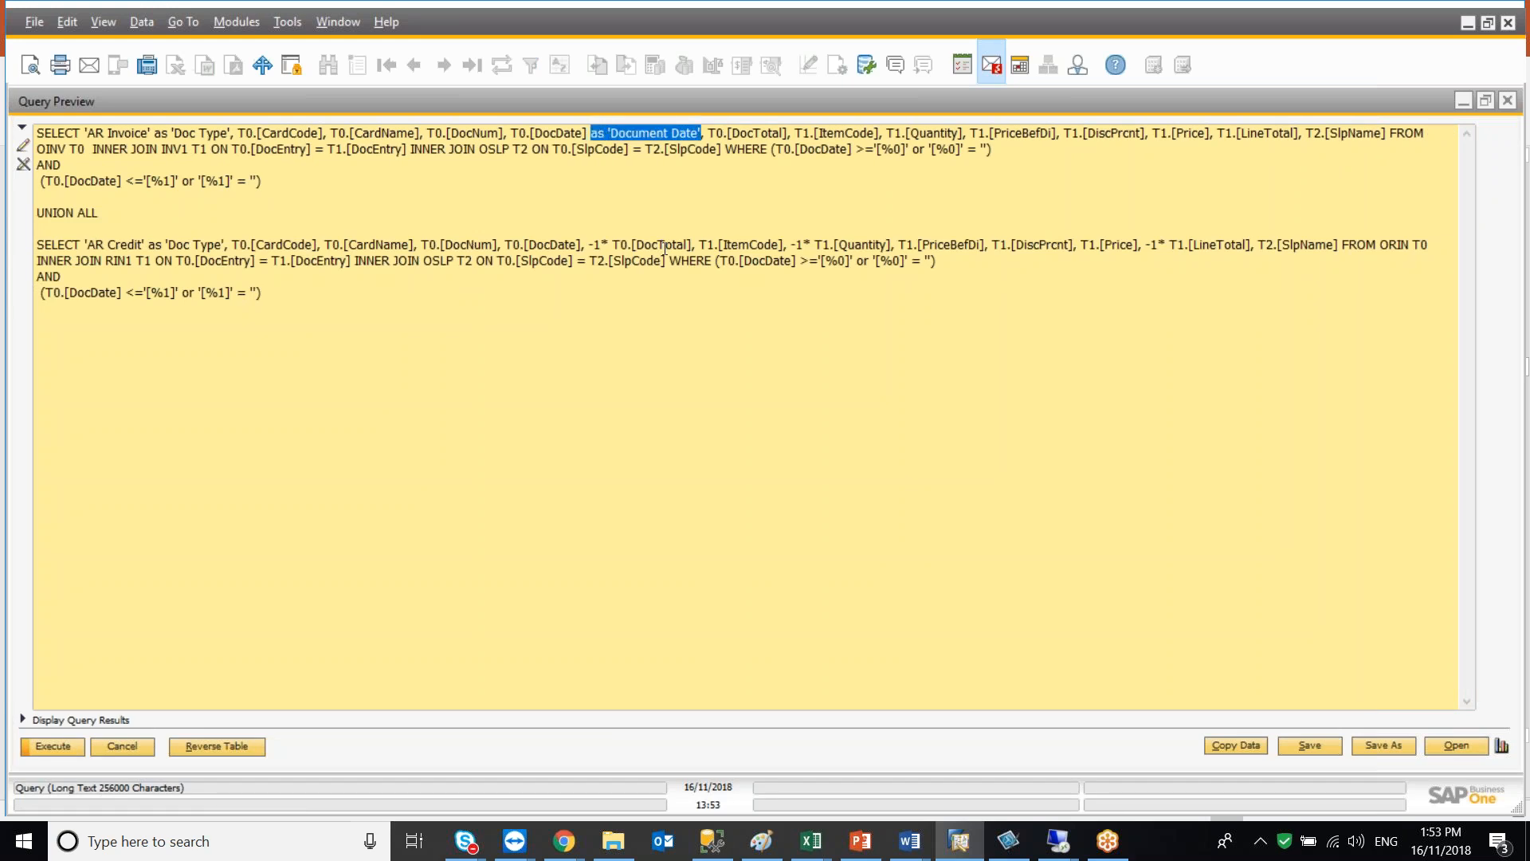
left_click(581, 244)
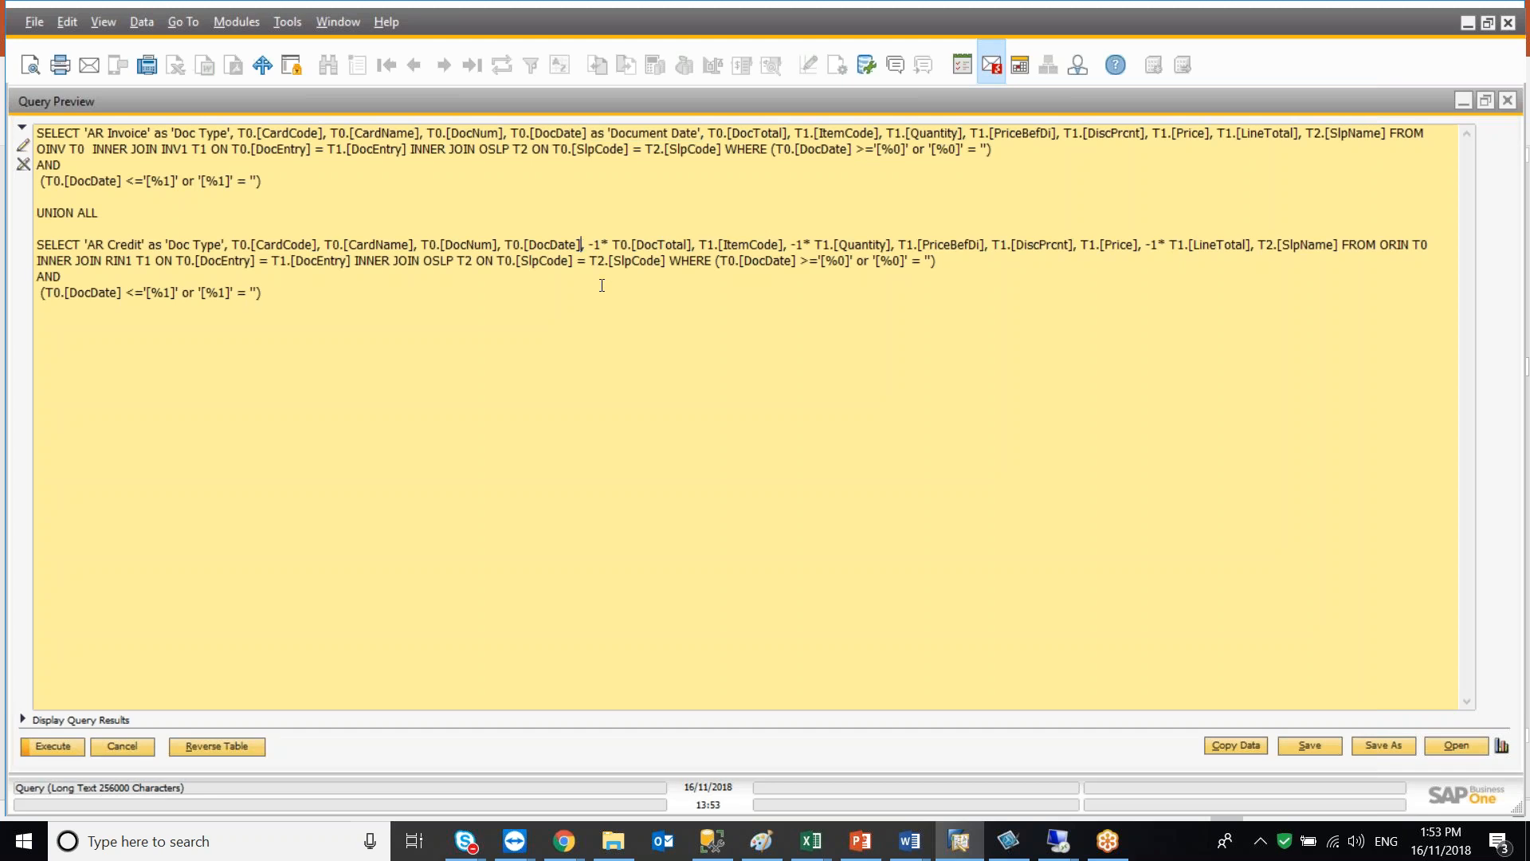
key("ctrl+v")
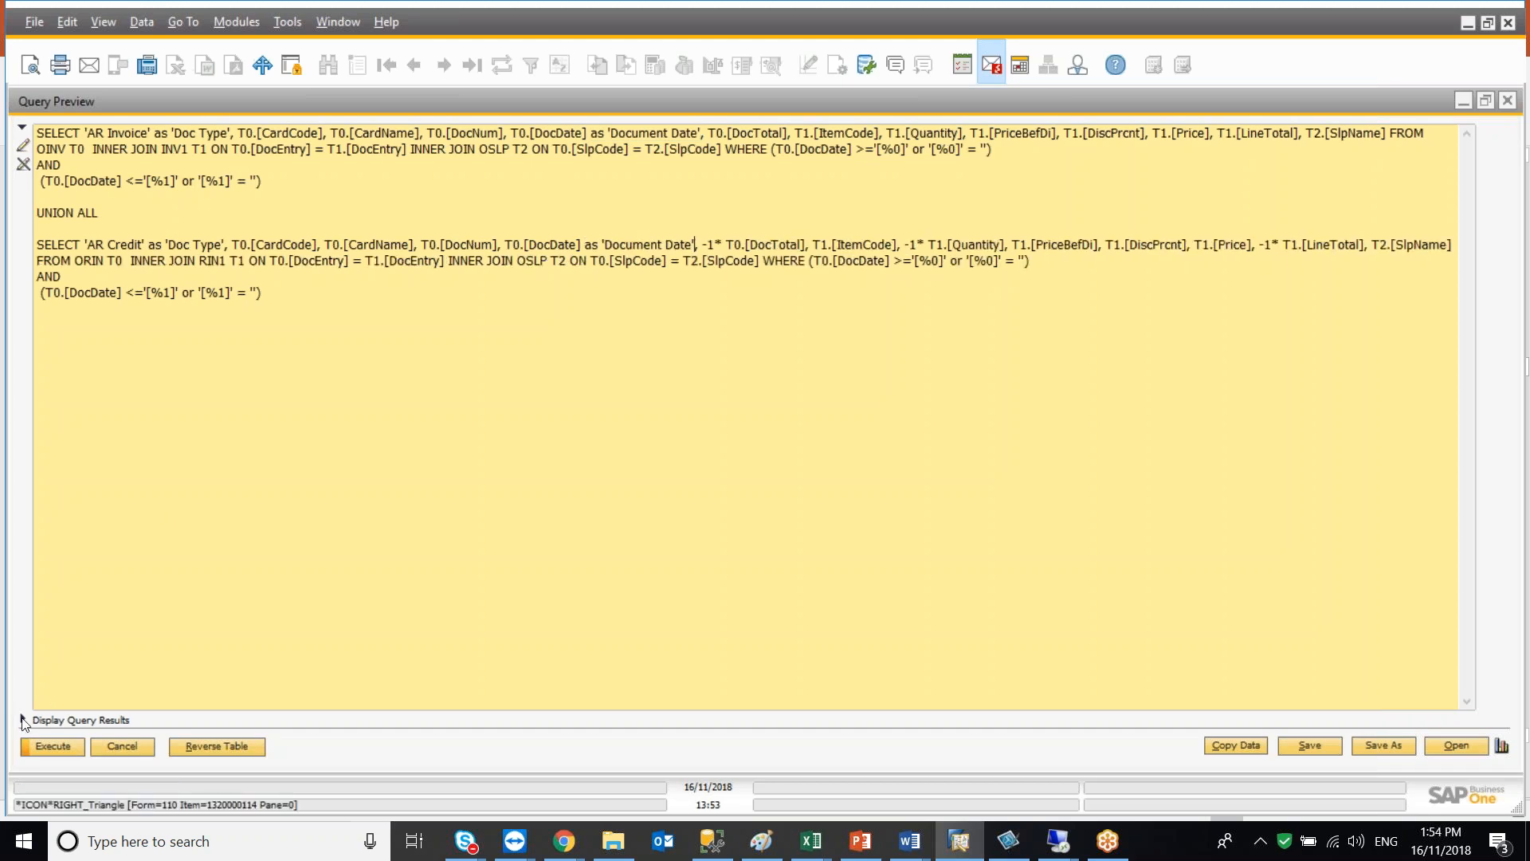
Execute the combined query, accepting empty posting-date criteria
left_click(53, 745)
left_click(53, 746)
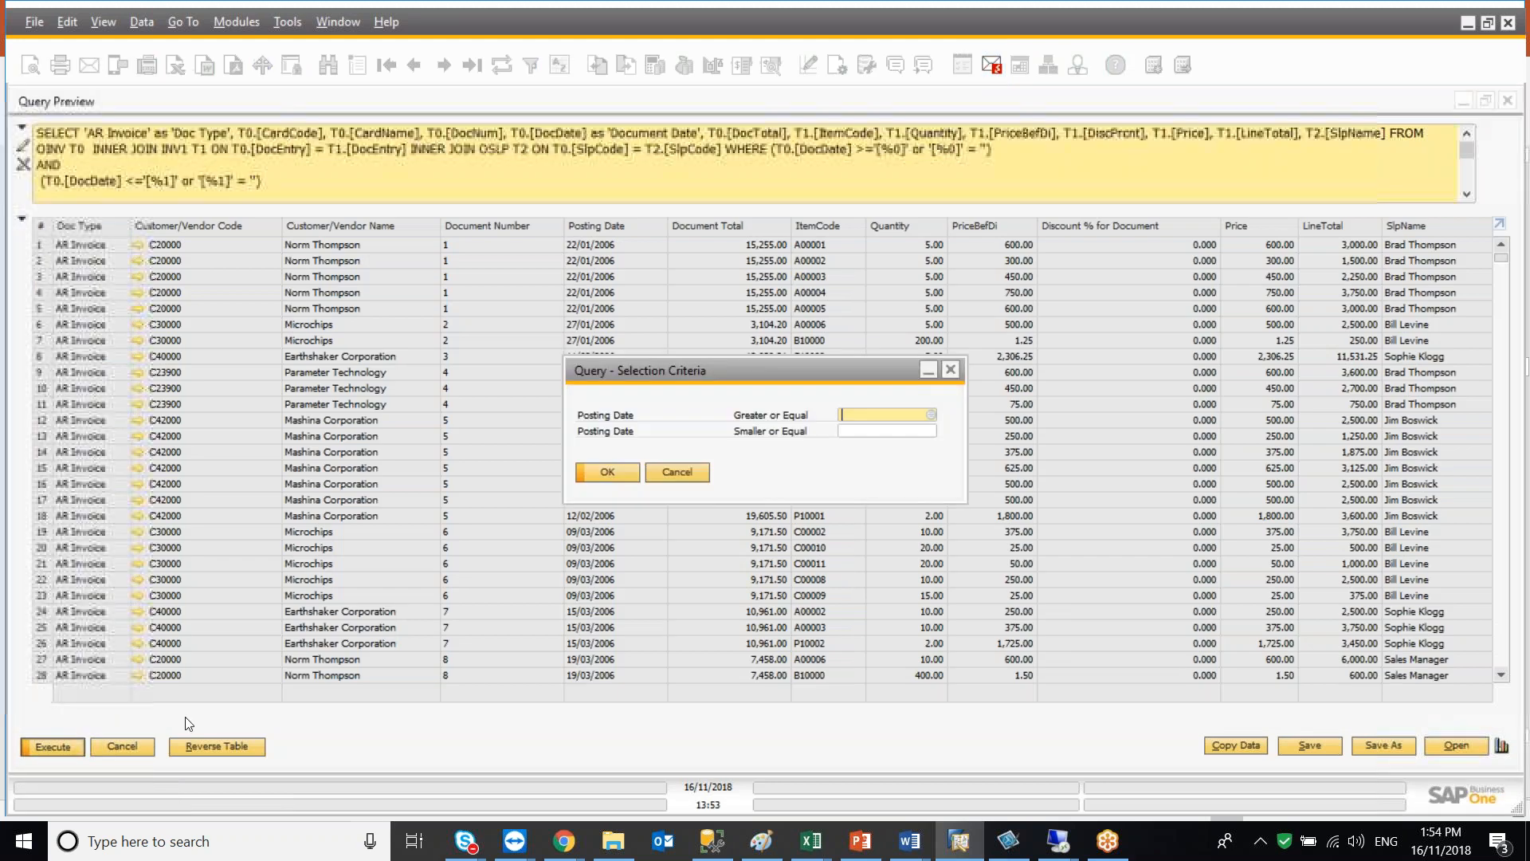
left_click(597, 475)
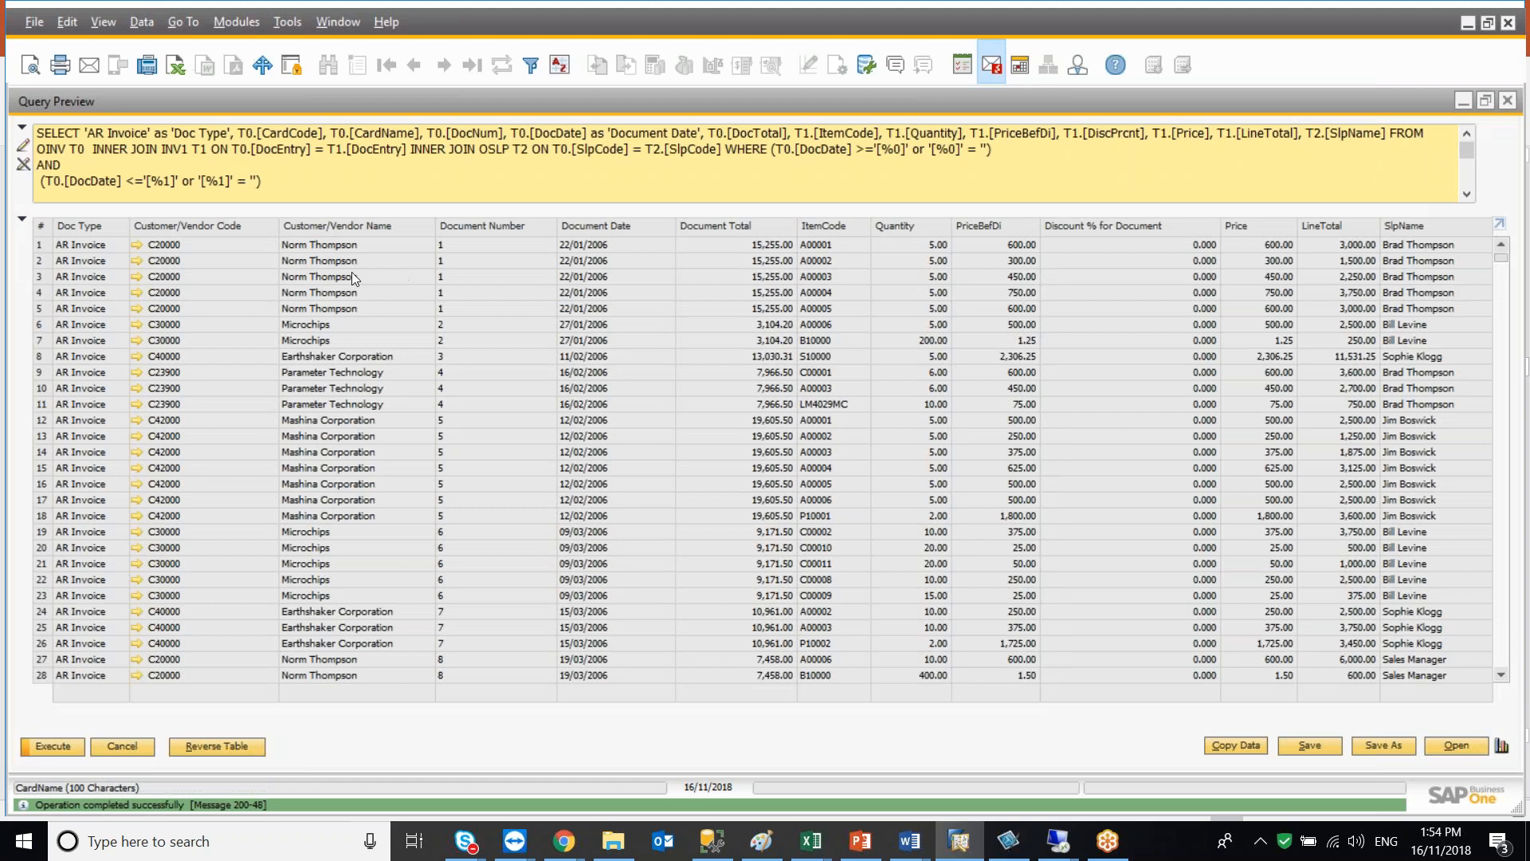
Delete the UNION ALL and the entire second credit-memo query
left_click(22, 222)
left_click_drag(37, 213, 325, 296)
key("BackSpace")
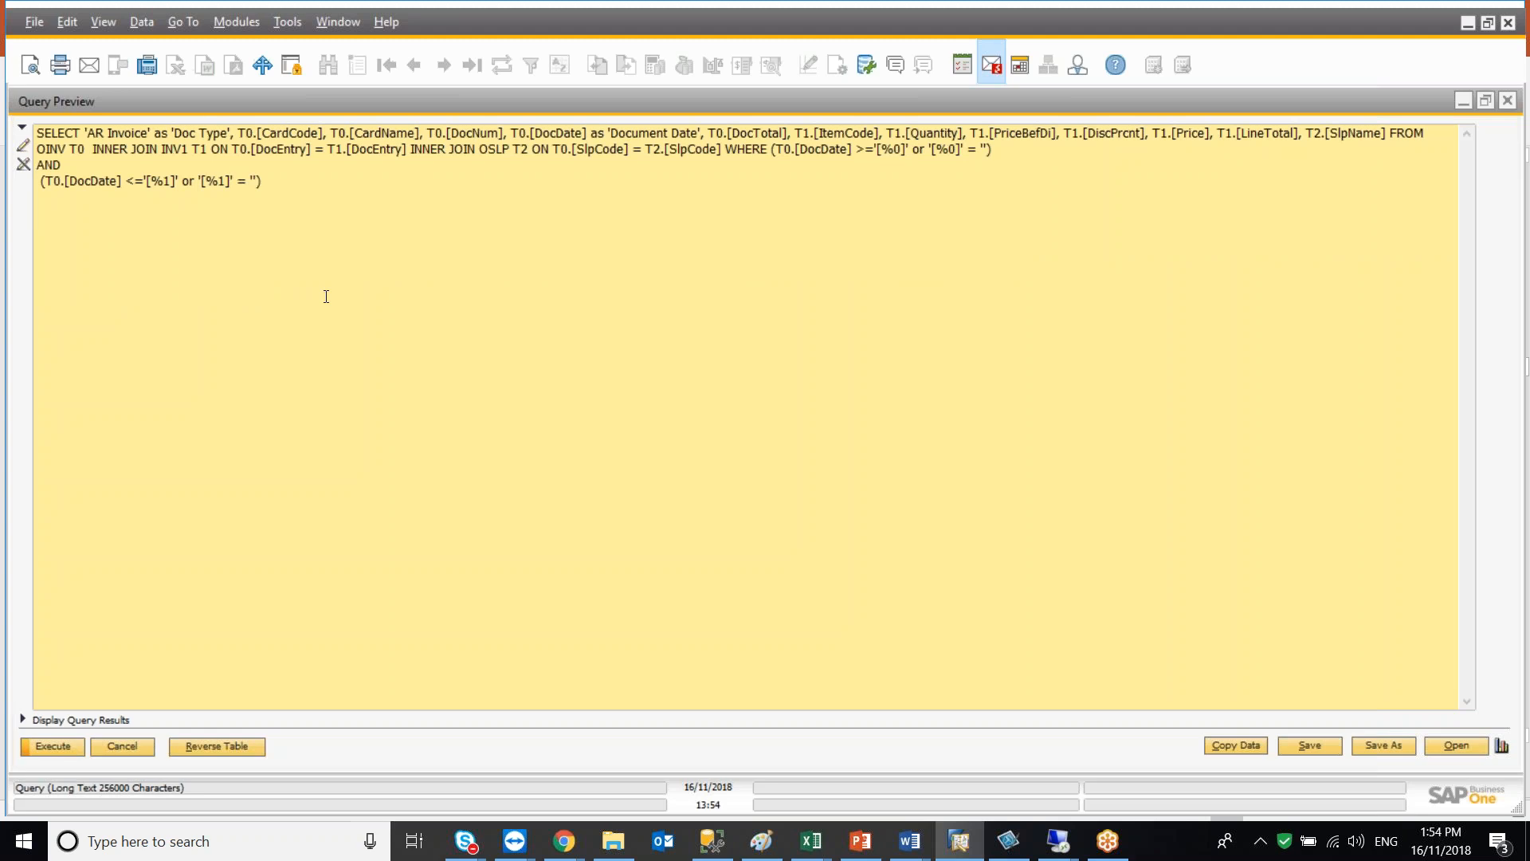
Execute the remaining invoice query with empty posting-date criteria
left_click(37, 746)
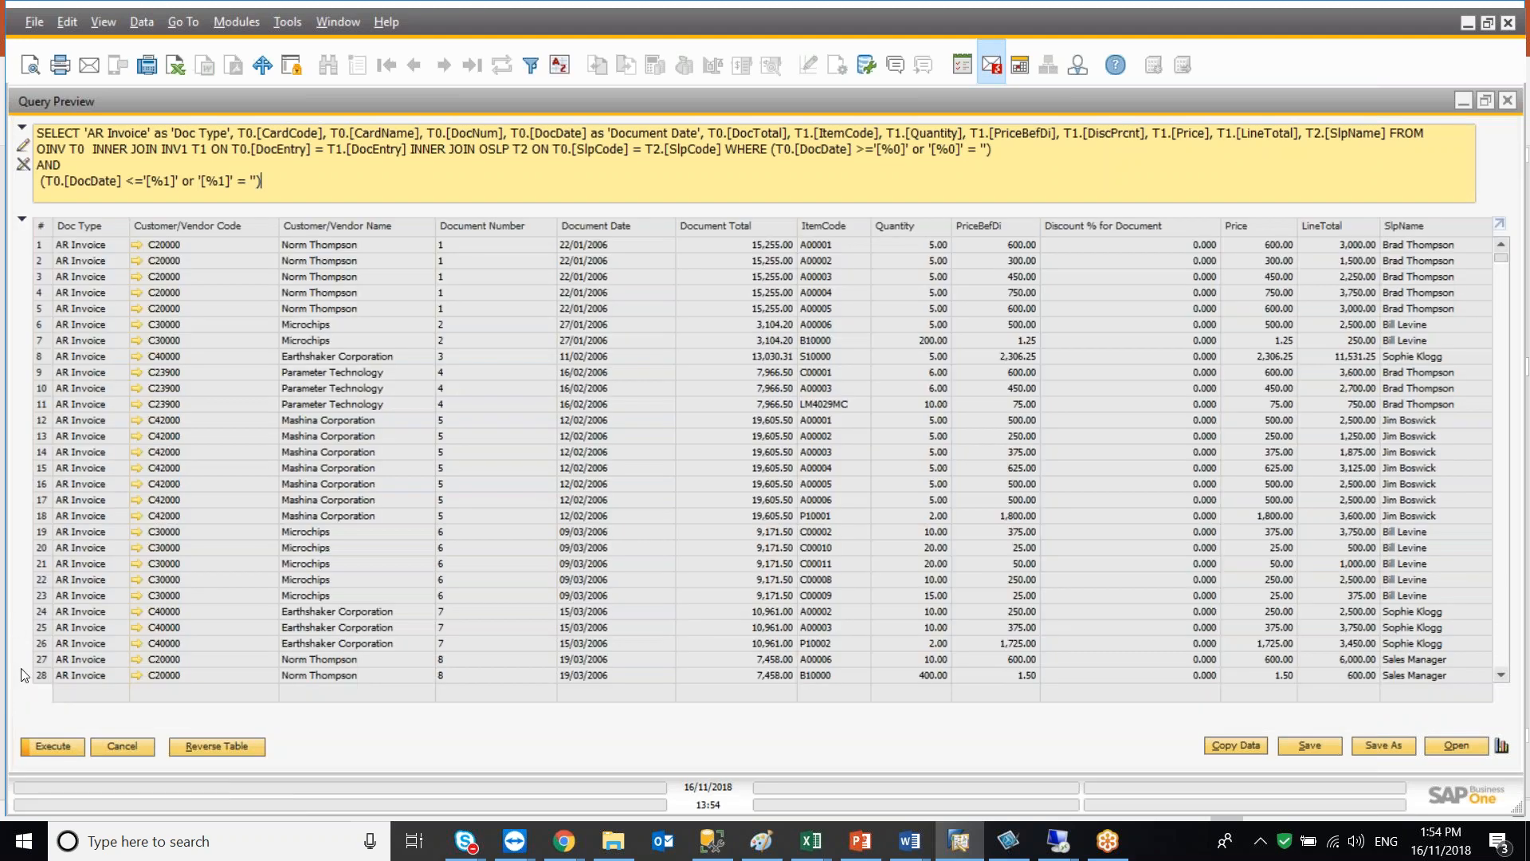
left_click(37, 745)
left_click(590, 474)
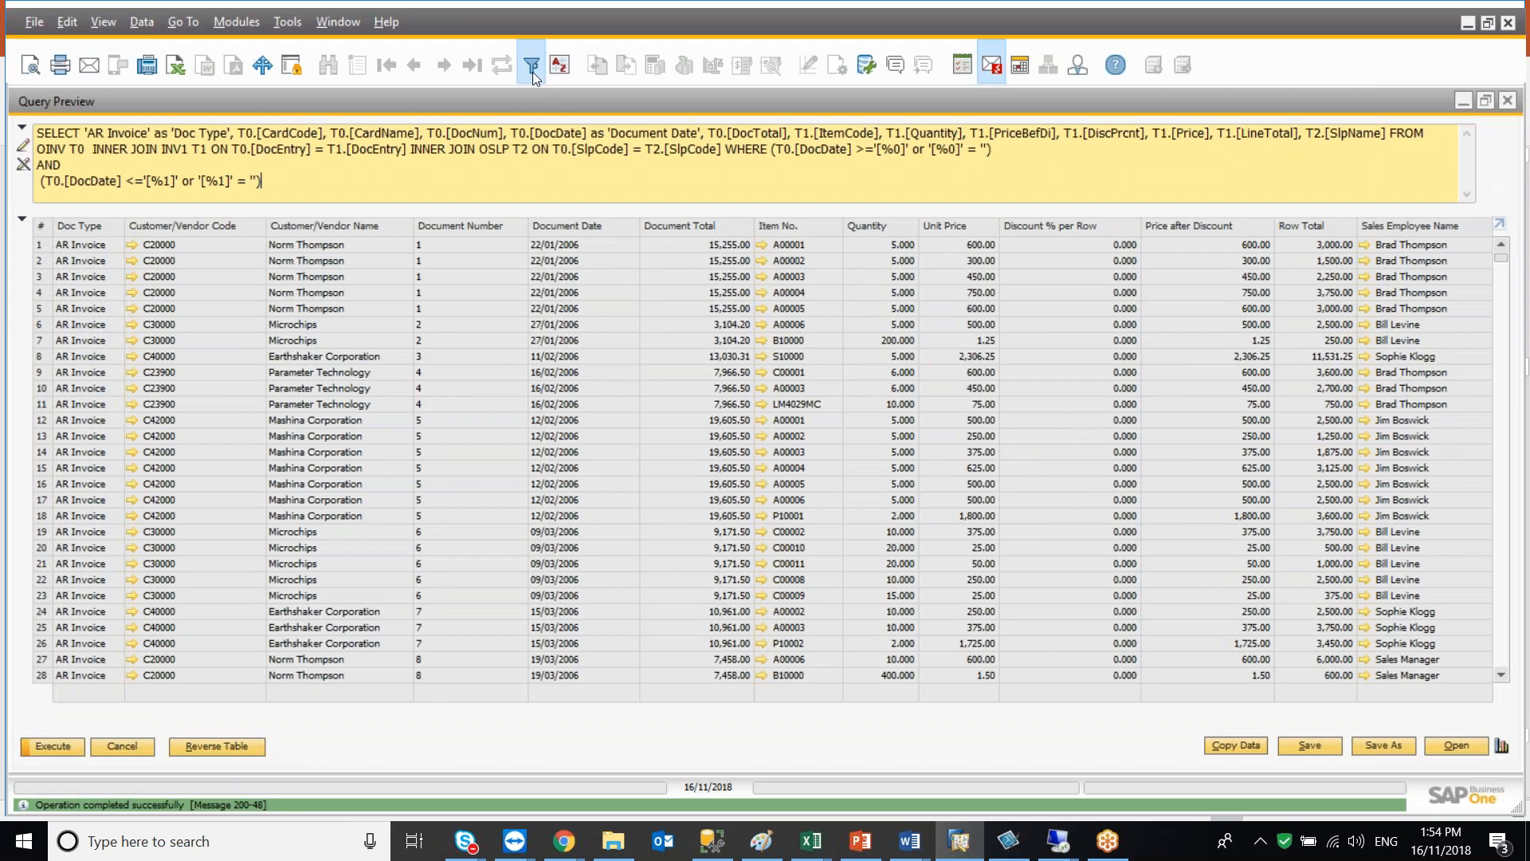
Filter the results to Customer/Vendor Code equal to C23900 and Item No. equal to A00001
left_click(532, 65)
left_click(537, 500)
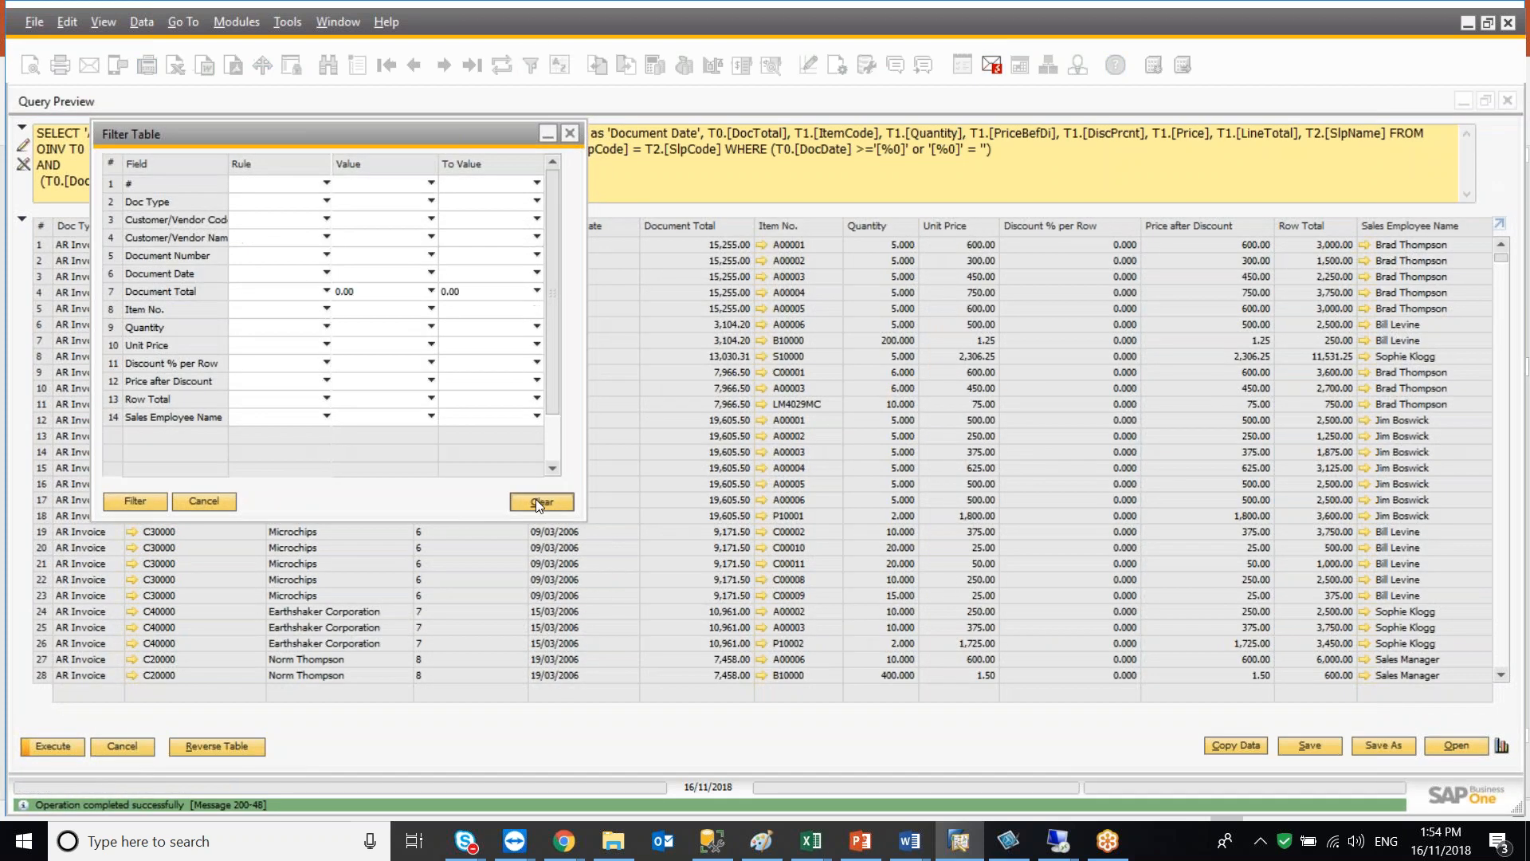
left_click(292, 228)
left_click(291, 238)
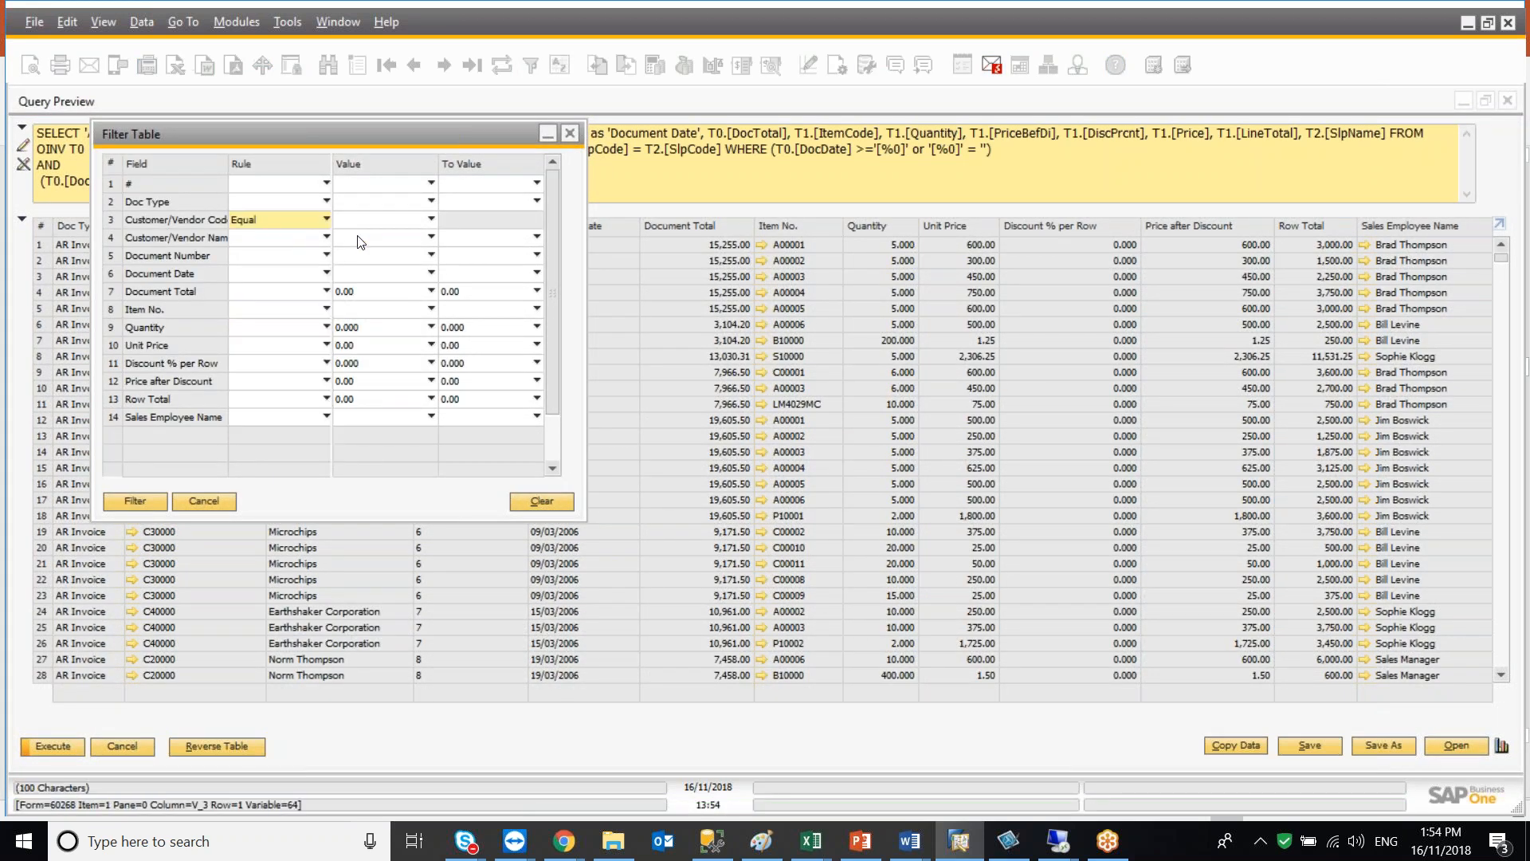
left_click(374, 222)
left_click(372, 268)
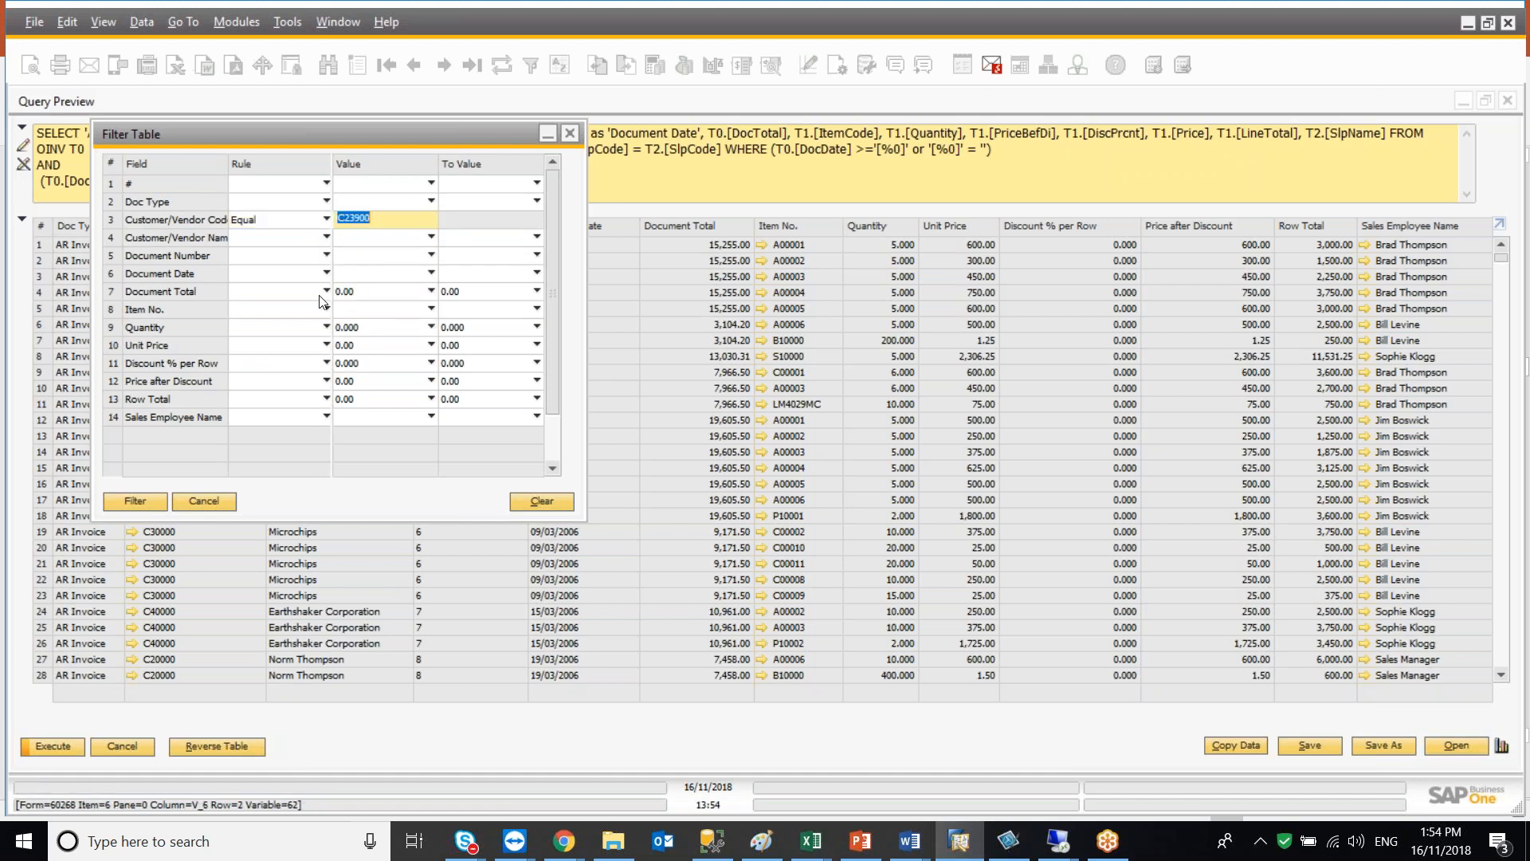
left_click(279, 309)
left_click(283, 324)
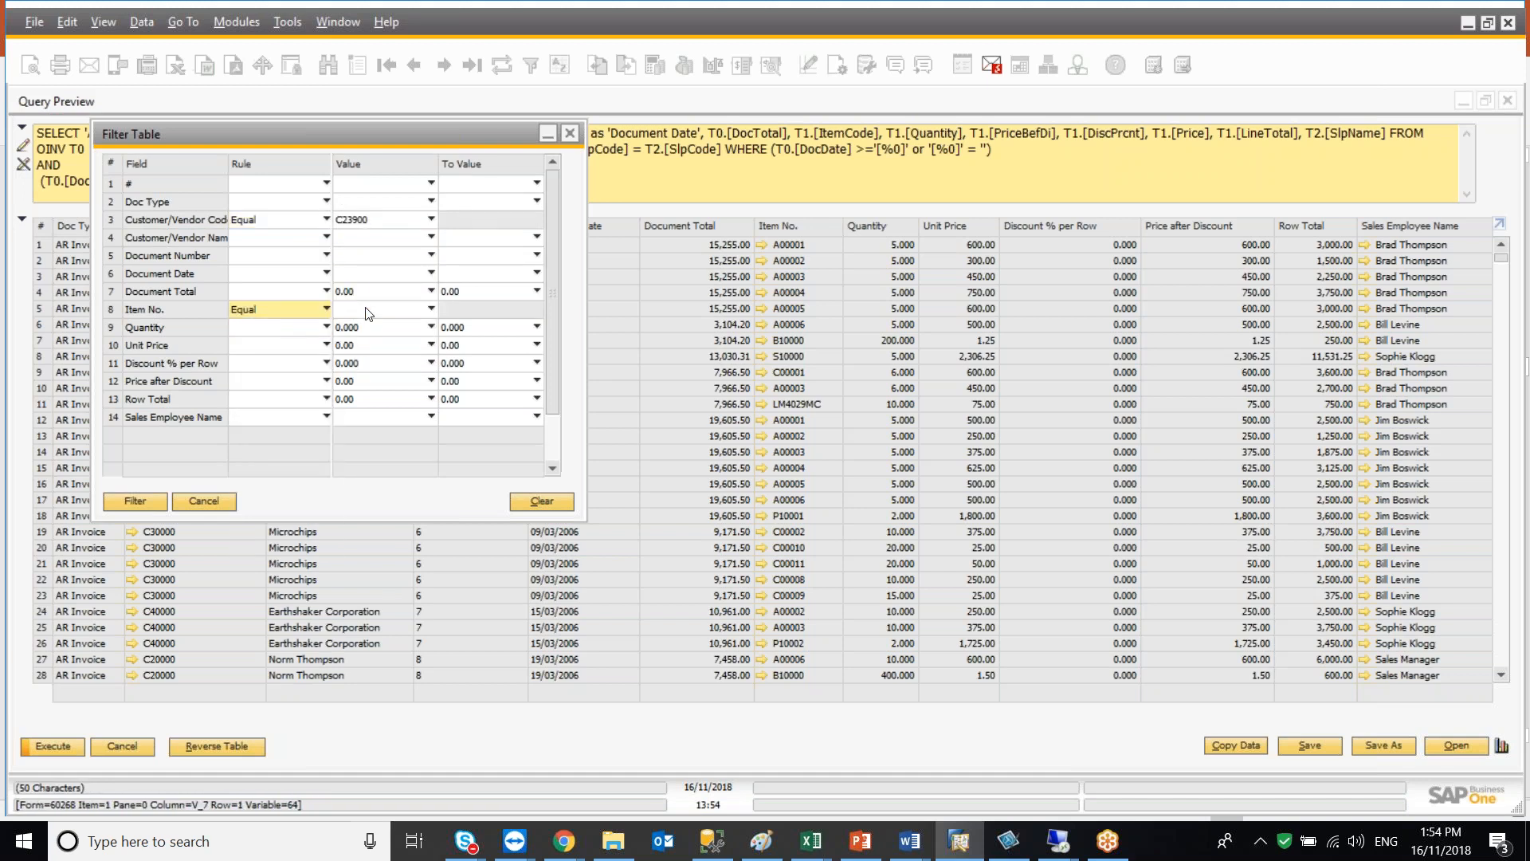
left_click(374, 309)
left_click(365, 349)
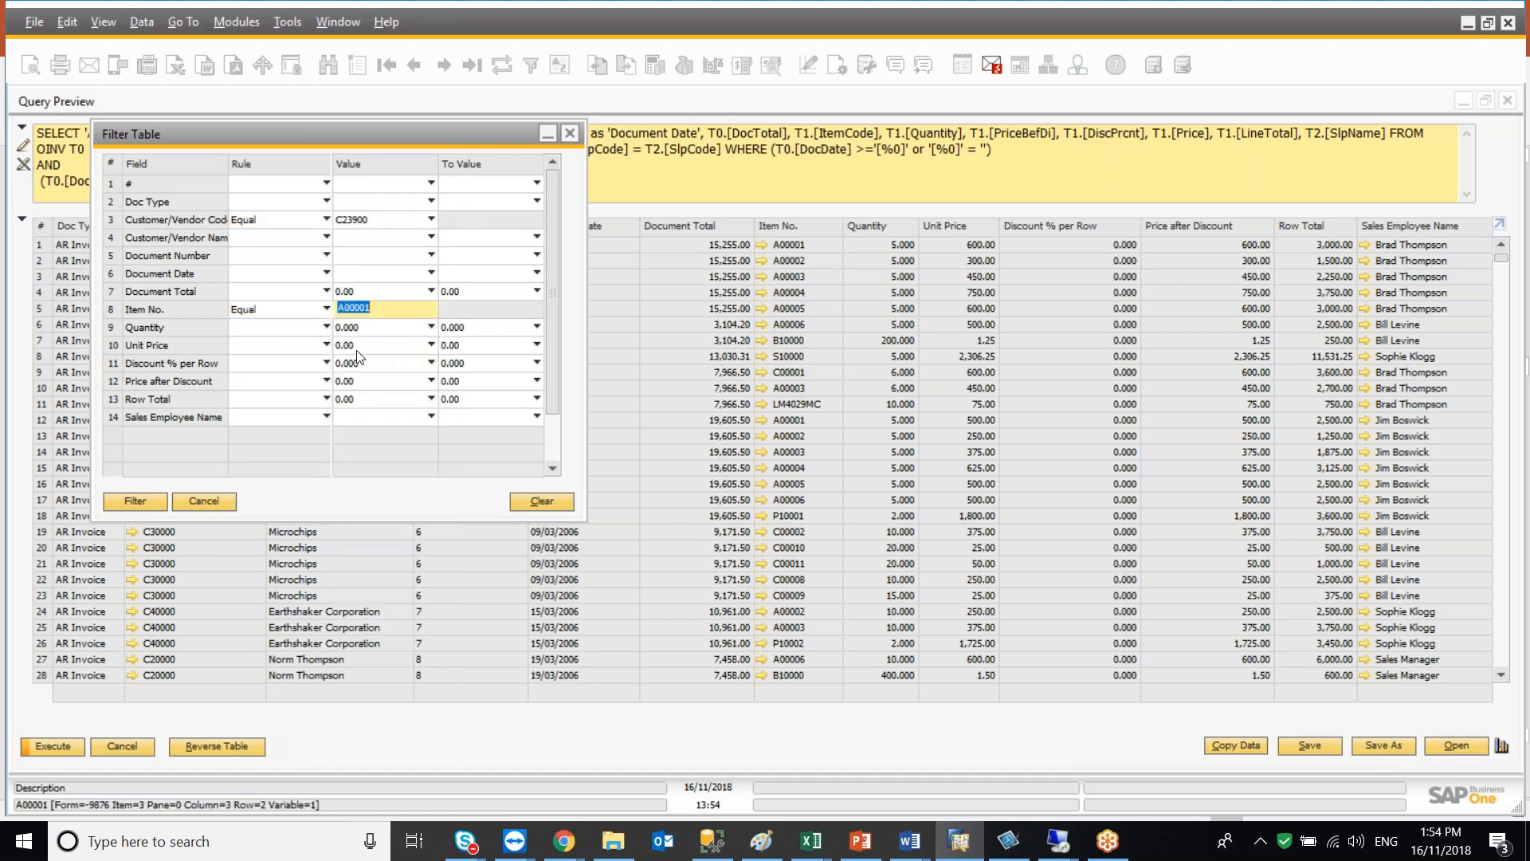
left_click(155, 498)
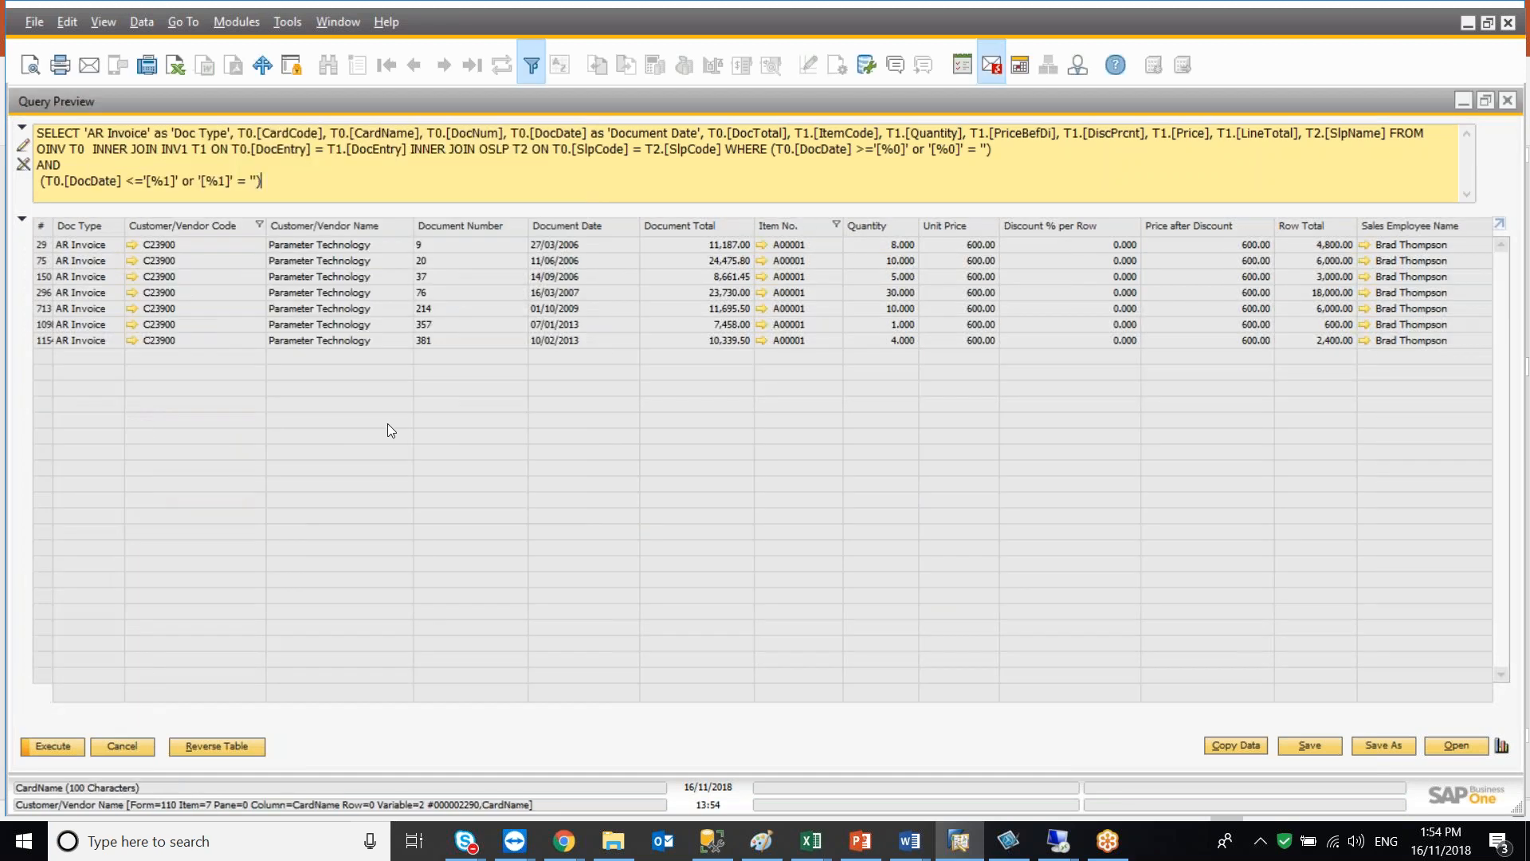
Show column totals for Quantity and Row Total, then return to the query text
left_click(881, 224, "ctrl")
left_click(1298, 225, "ctrl")
left_click(18, 223)
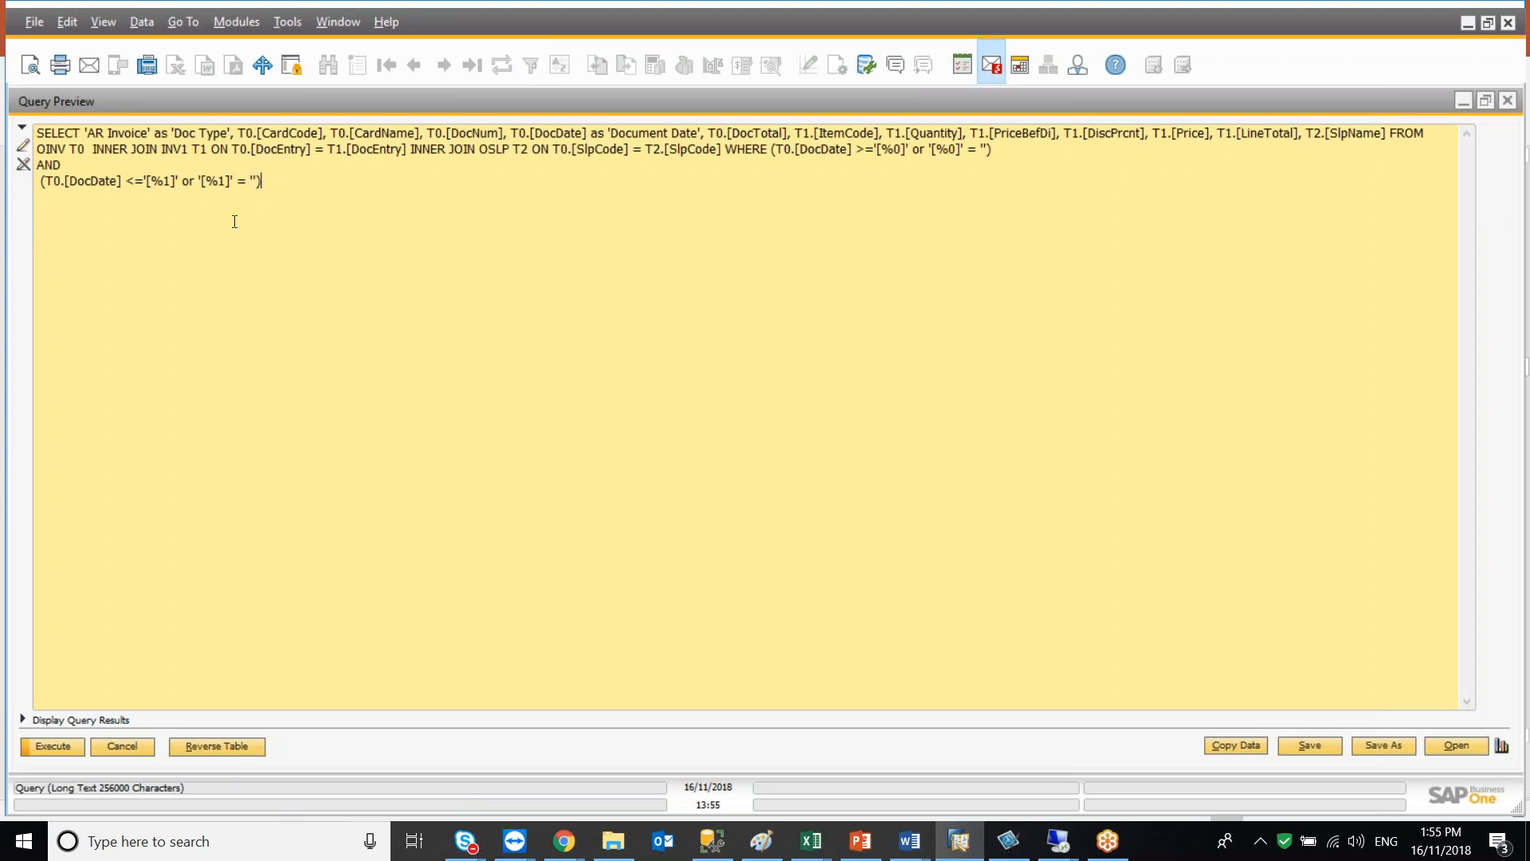
Remove the 'AR Invoice' as 'Doc Type' column from the SELECT list
left_click(239, 133)
key("BackSpace")
key("BackSpace")
key("BackSpace")
key("BackSpace")
key("BackSpace")
key("BackSpace")
key("BackSpace")
key("BackSpace")
key("BackSpace")
key("BackSpace")
key("BackSpace")
key("BackSpace")
key("BackSpace")
key("BackSpace")
key("BackSpace")
key("BackSpace")
key("BackSpace")
key("BackSpace")
key("BackSpace")
key("BackSpace")
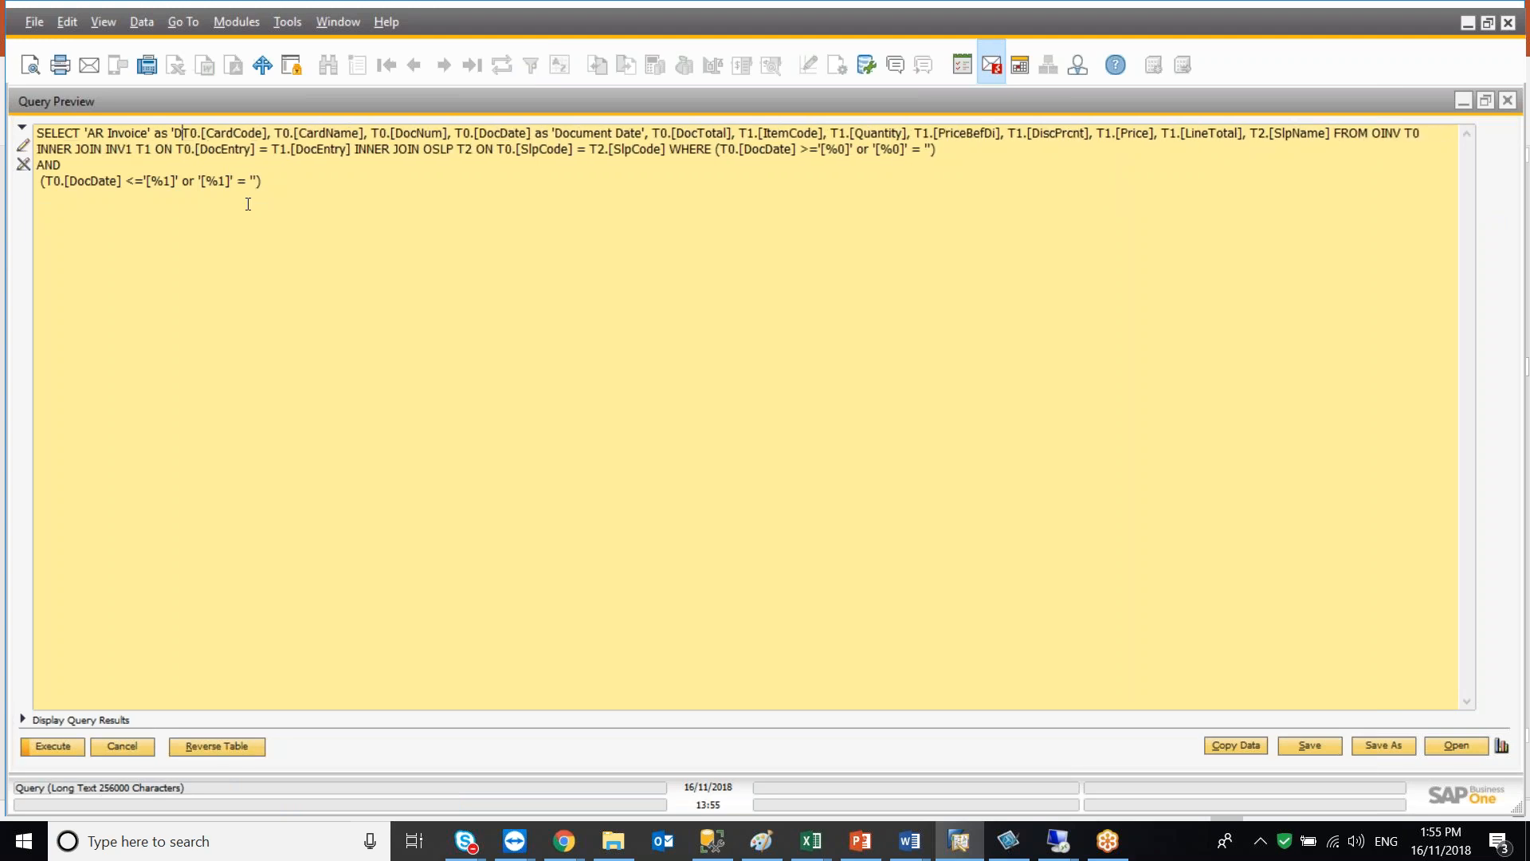
key("BackSpace")
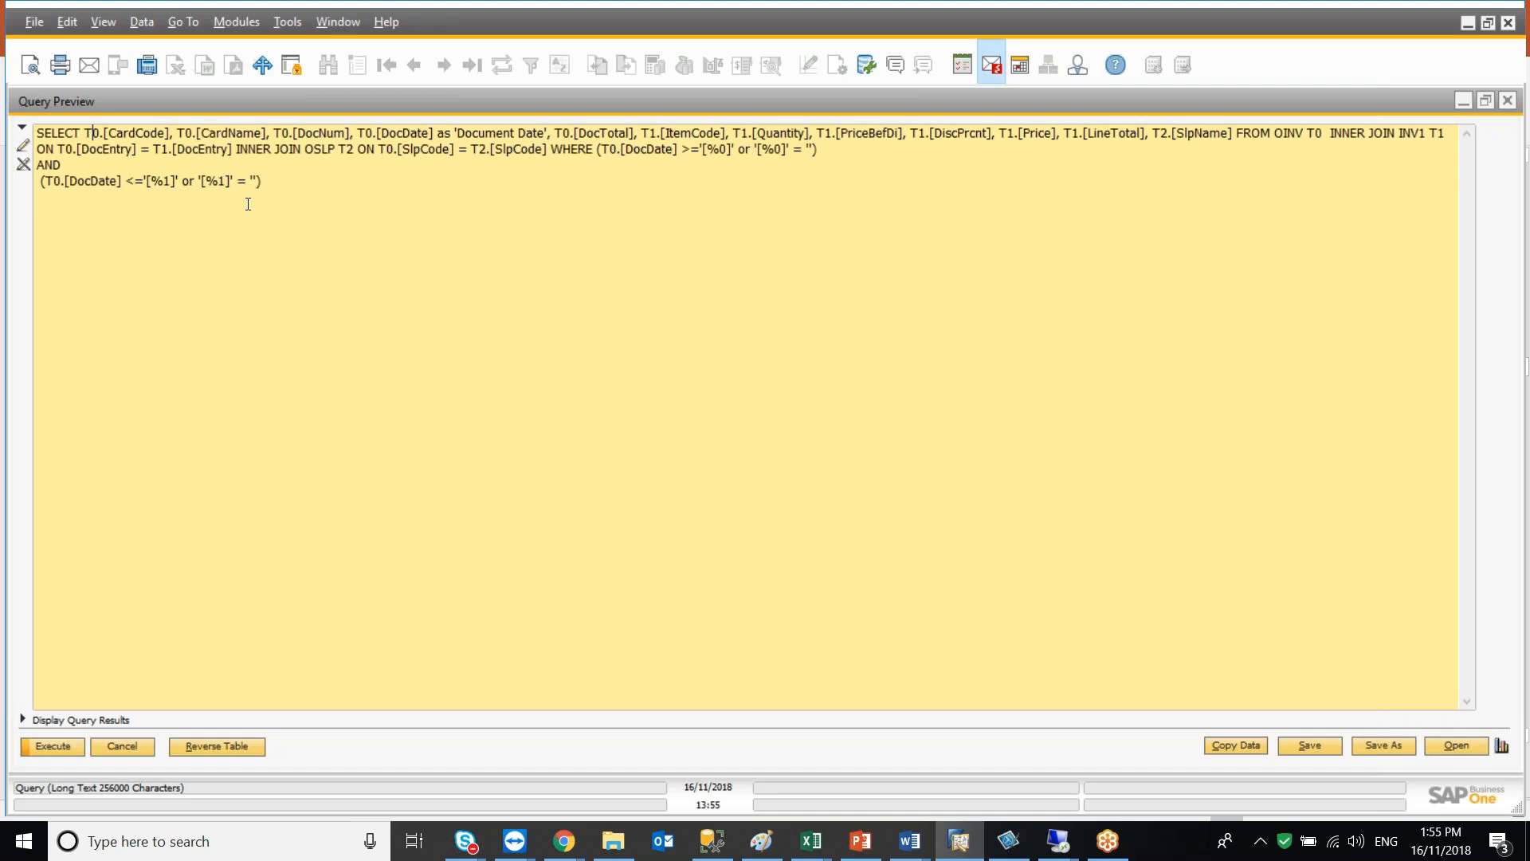
Delete T0.[DocNum], T0.[DocDate] as 'Document Date' and T0.[DocTotal] from the SELECT list
key("Right")
key("Right")
key("Right")
key("Right")
key("Right")
key("Right")
key("Right")
key("Right")
key("Right")
key("Right")
key("Right")
key("Right")
key("Right")
key("Right")
key("Right")
key("shift+Right")
key("shift+Right")
key("shift+Right")
key("shift+Right")
key("shift+Right")
key("shift+Right")
key("shift+Right")
key("shift+Right")
key("shift+Right")
key("shift+Right")
key("shift+Right")
key("shift+Right")
key("shift+Right")
key("shift+Right")
key("shift+Right")
key("shift+Right")
key("shift+Right")
key("shift+Right")
key("shift+Right")
key("shift+Right")
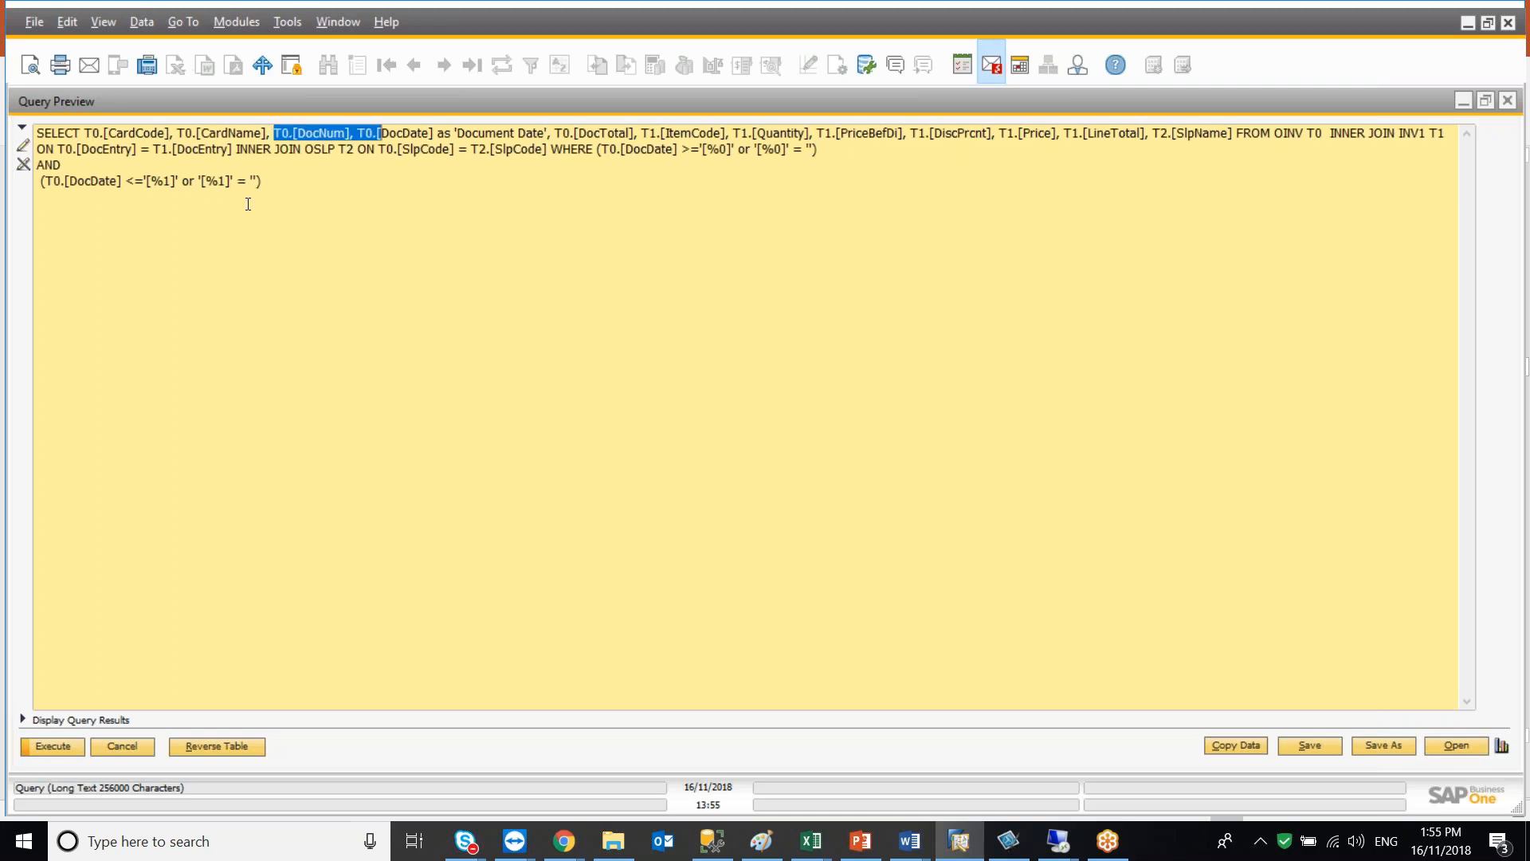
key("shift+Right")
key("shift+Right")
key("shift+Right")
key("shift+Right")
key("shift+Right")
key("shift+Right")
key("shift+Right")
key("shift+Right")
key("shift+Right")
key("shift+Right")
key("shift+Right")
key("shift+Right")
key("shift+Right")
key("shift+Right")
key("shift+Right")
key("shift+Right")
key("shift+Right")
key("shift+Right")
key("shift+Right")
key("shift+Right")
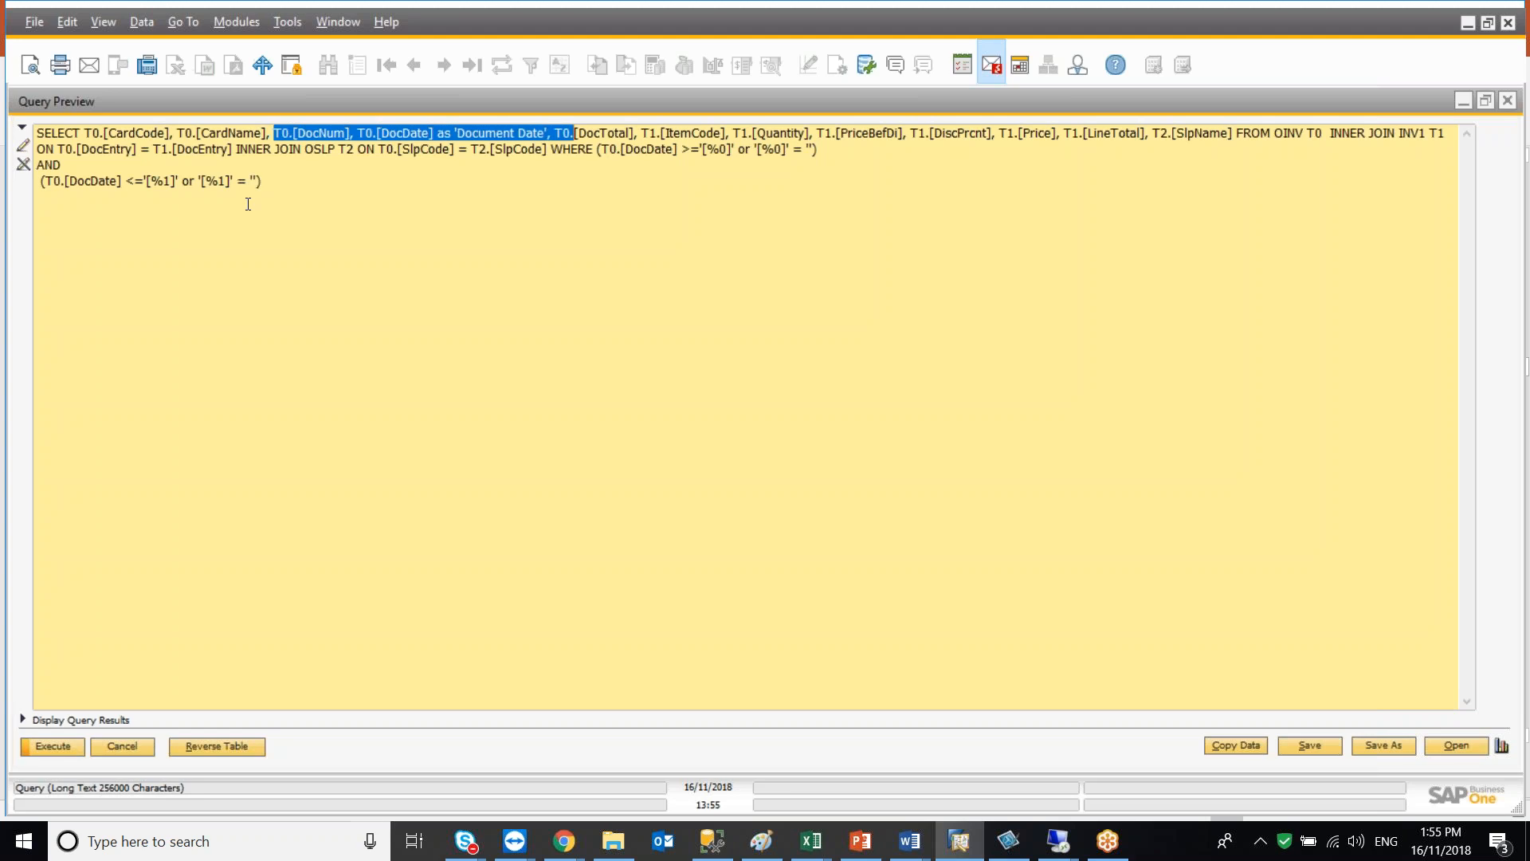
key("shift+Right")
key("shift+Right")
key("shift+Right")
key("shift+Right")
key("Delete")
Delete T1.[PriceBefDi], T1.[DiscPrcnt] and T1.[Price] from the SELECT list
key("Right")
key("Right")
key("Right")
key("Right")
key("Right")
key("Right")
key("Right")
key("Right")
key("Right")
key("Right")
key("Right")
key("Right")
key("Right")
key("Right")
key("Right")
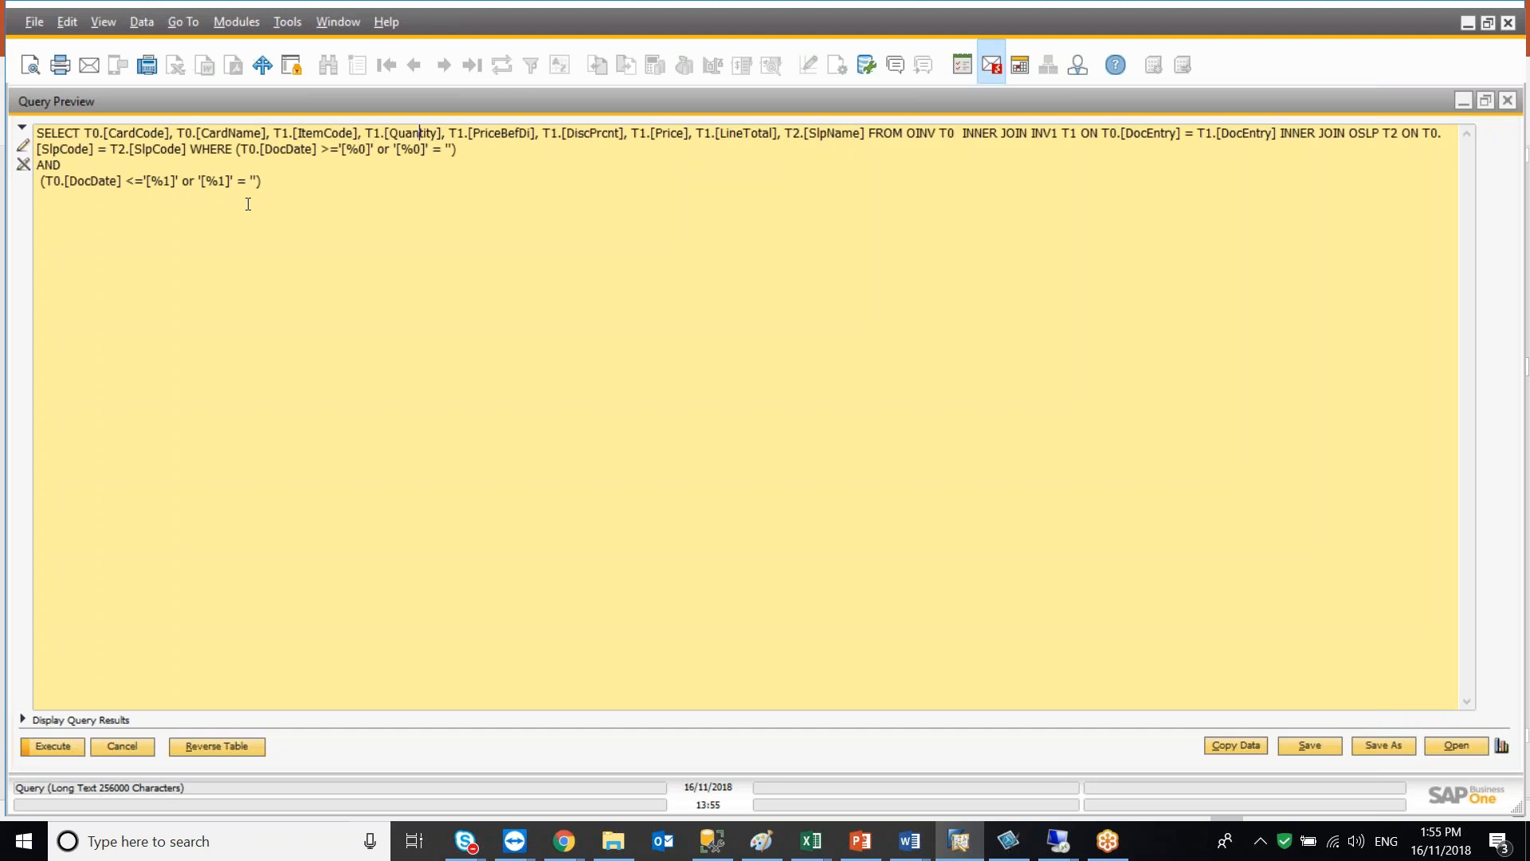
key("shift+Right")
key("shift+Right")
key("shift+Right")
key("shift+Right")
key("shift+Right")
key("shift+Right")
key("shift+Right")
key("shift+Right")
key("shift+Right")
key("shift+Right")
key("shift+Right")
key("shift+Right")
key("shift+Right")
key("shift+Right")
key("shift+Right")
key("shift+Right")
key("shift+Right")
key("shift+Right")
key("shift+Right")
key("shift+Right")
key("shift+Right")
key("shift+Right")
key("shift+Right")
key("shift+Right")
key("shift+Right")
key("shift+Right")
key("shift+Right")
key("shift+Right")
key("shift+Right")
key("shift+Right")
key("shift+Right")
key("shift+Right")
key("shift+Right")
key("shift+Right")
key("shift+Right")
key("shift+Right")
key("shift+Right")
key("shift+Right")
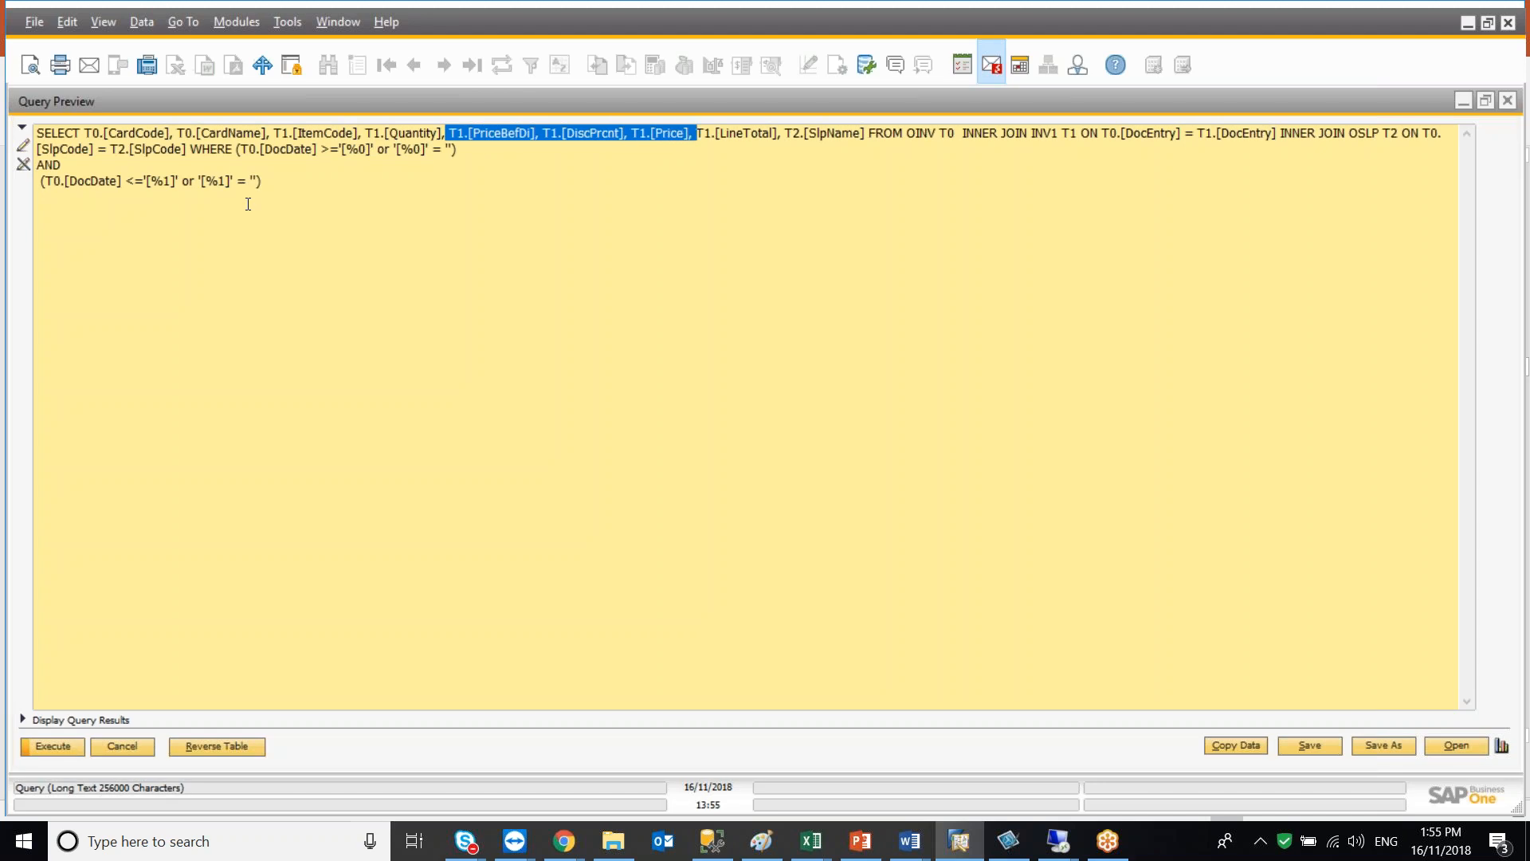
key("Delete")
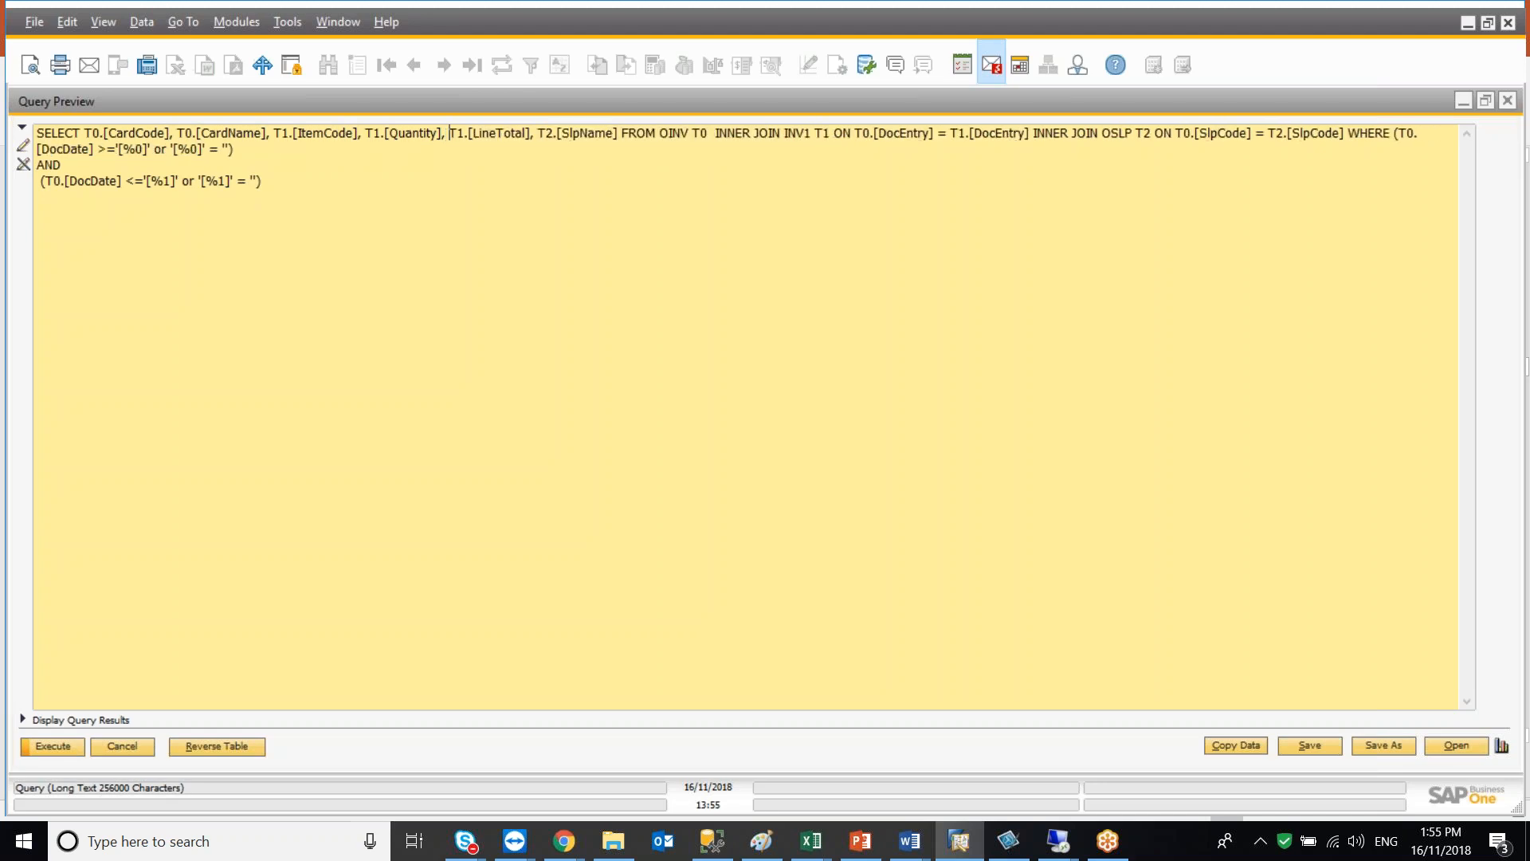
Remove T2.[SlpName] from the SELECT list and delete the INNER JOIN OSLP T2 clause
left_click(617, 132)
key("BackSpace")
key("BackSpace")
key("BackSpace")
key("BackSpace")
key("BackSpace")
key("BackSpace")
key("BackSpace")
key("BackSpace")
key("BackSpace")
key("BackSpace")
key("BackSpace")
key("BackSpace")
key("BackSpace")
key("BackSpace")
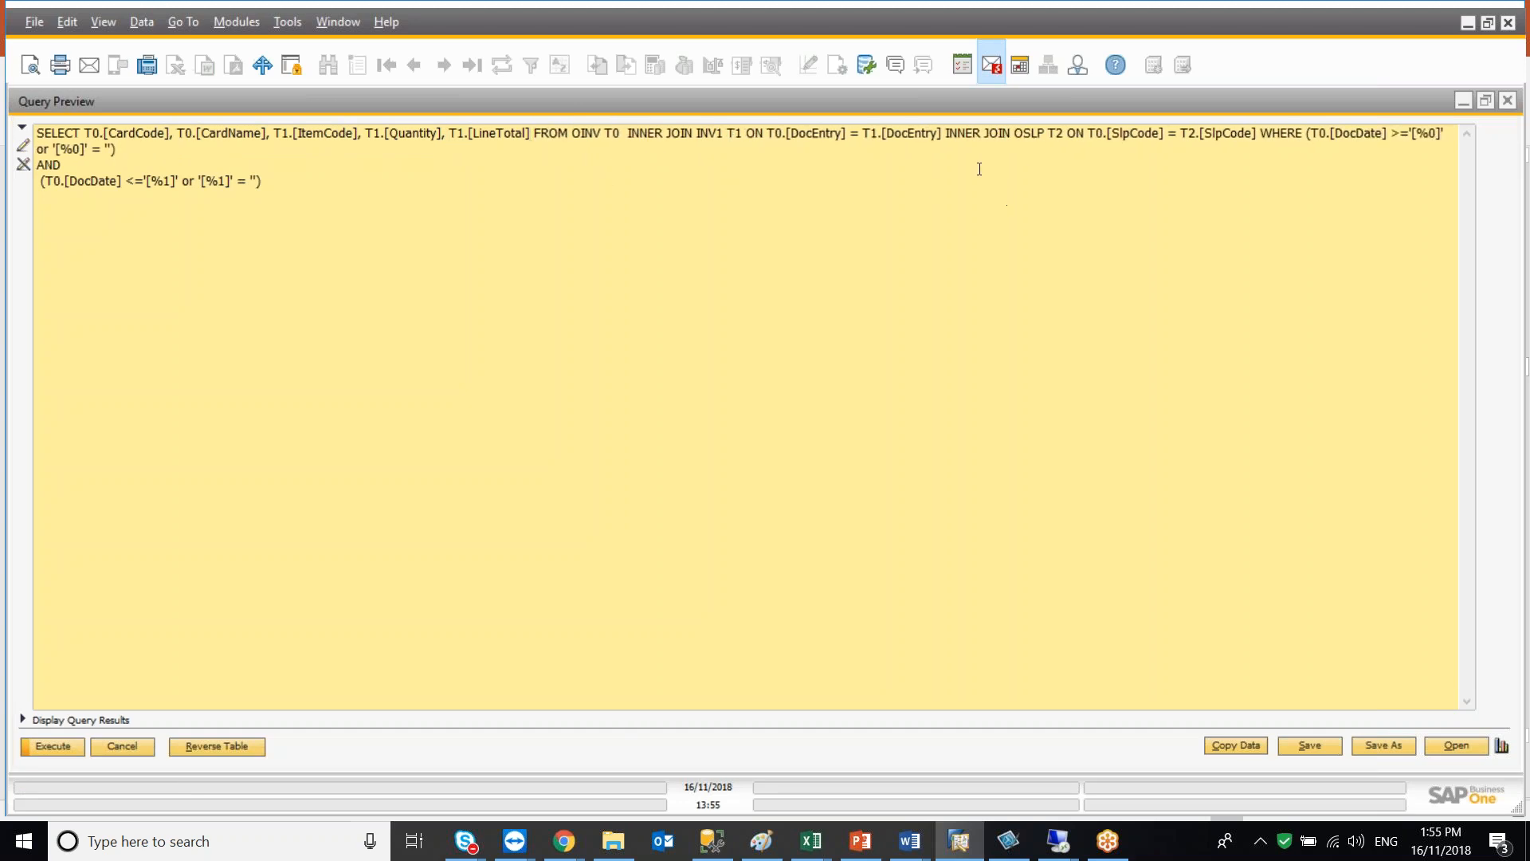
left_click_drag(948, 133, 1257, 136)
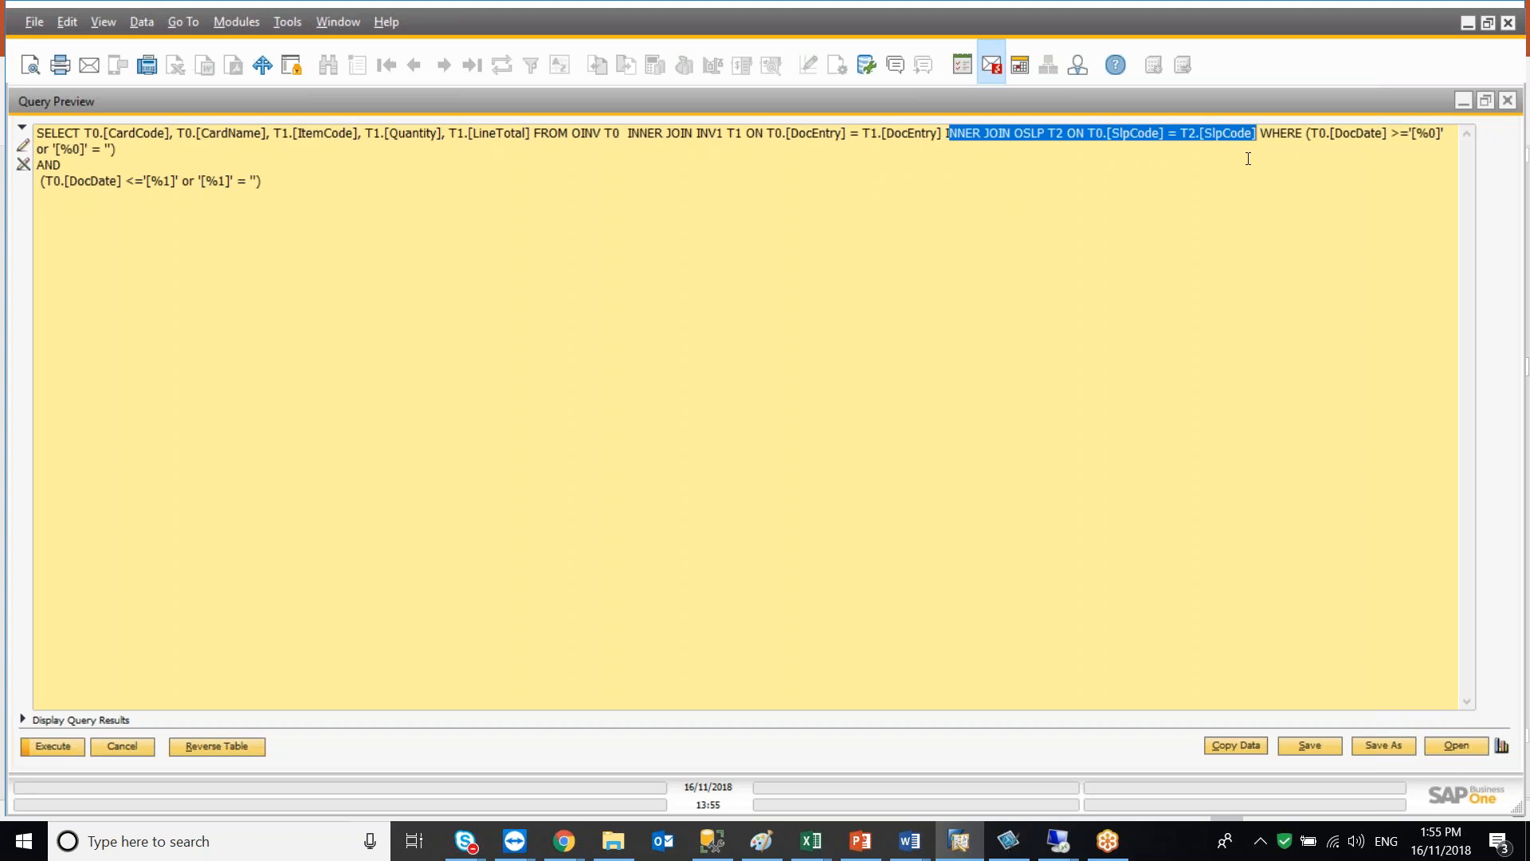
key("Delete")
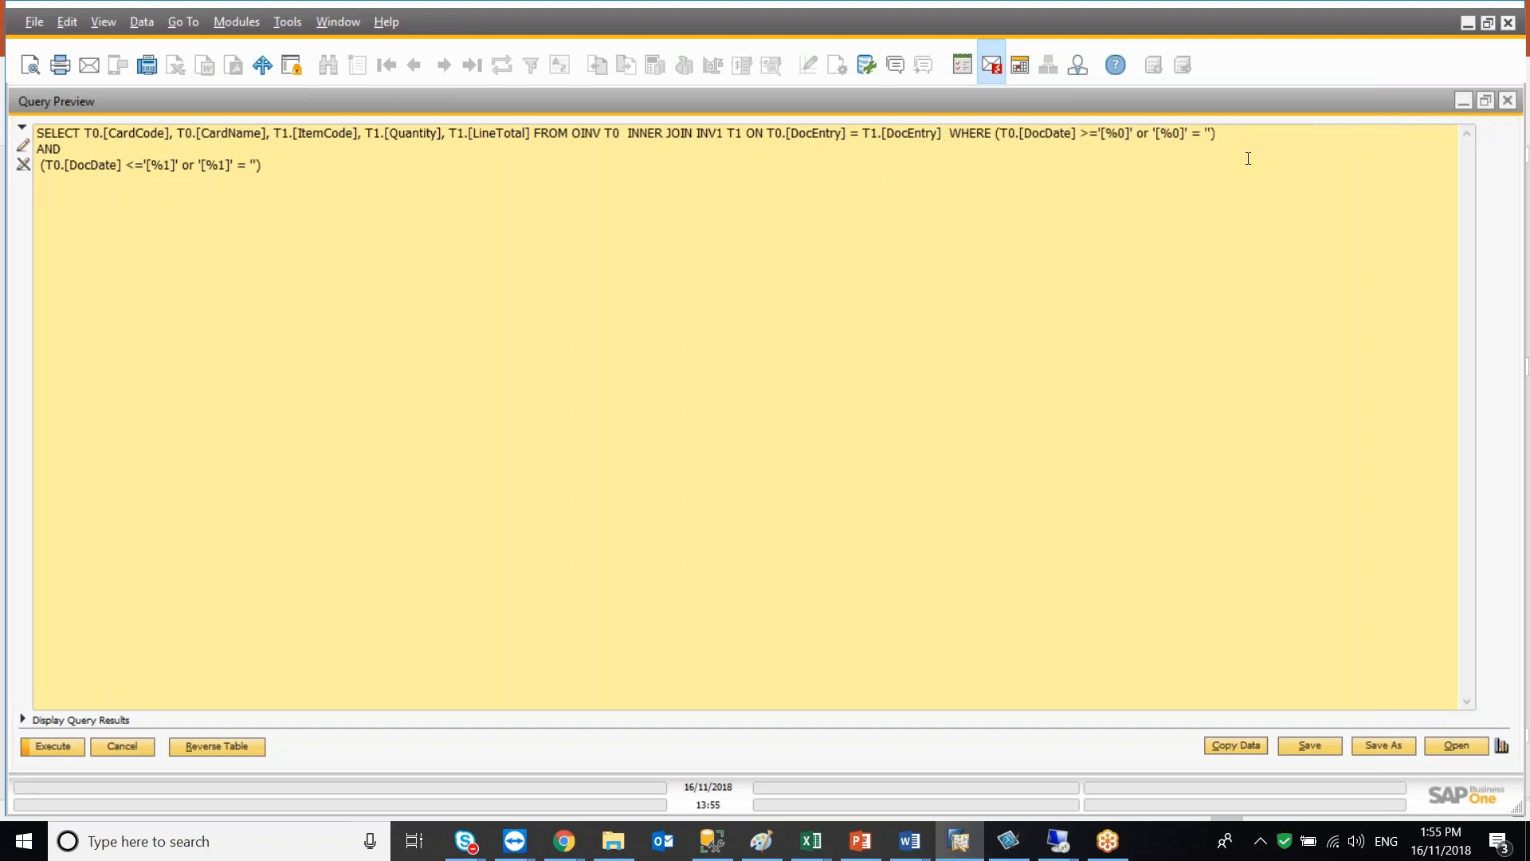
Wrap T1.[Quantity] and T1.[LineTotal] in sum() aggregates in the SELECT list
left_click(366, 134)
type("sum")
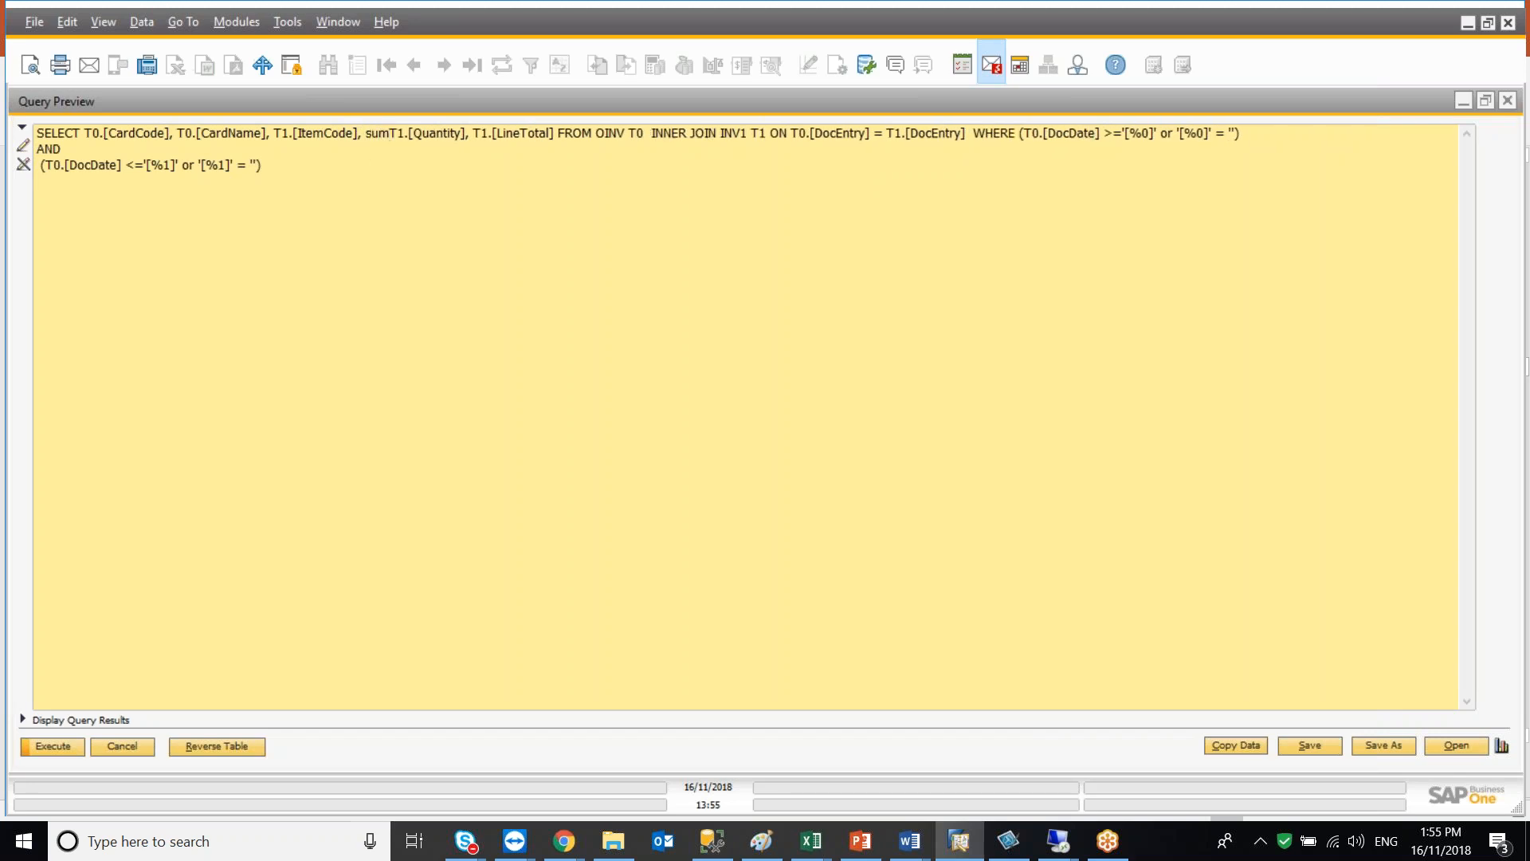
type("(")
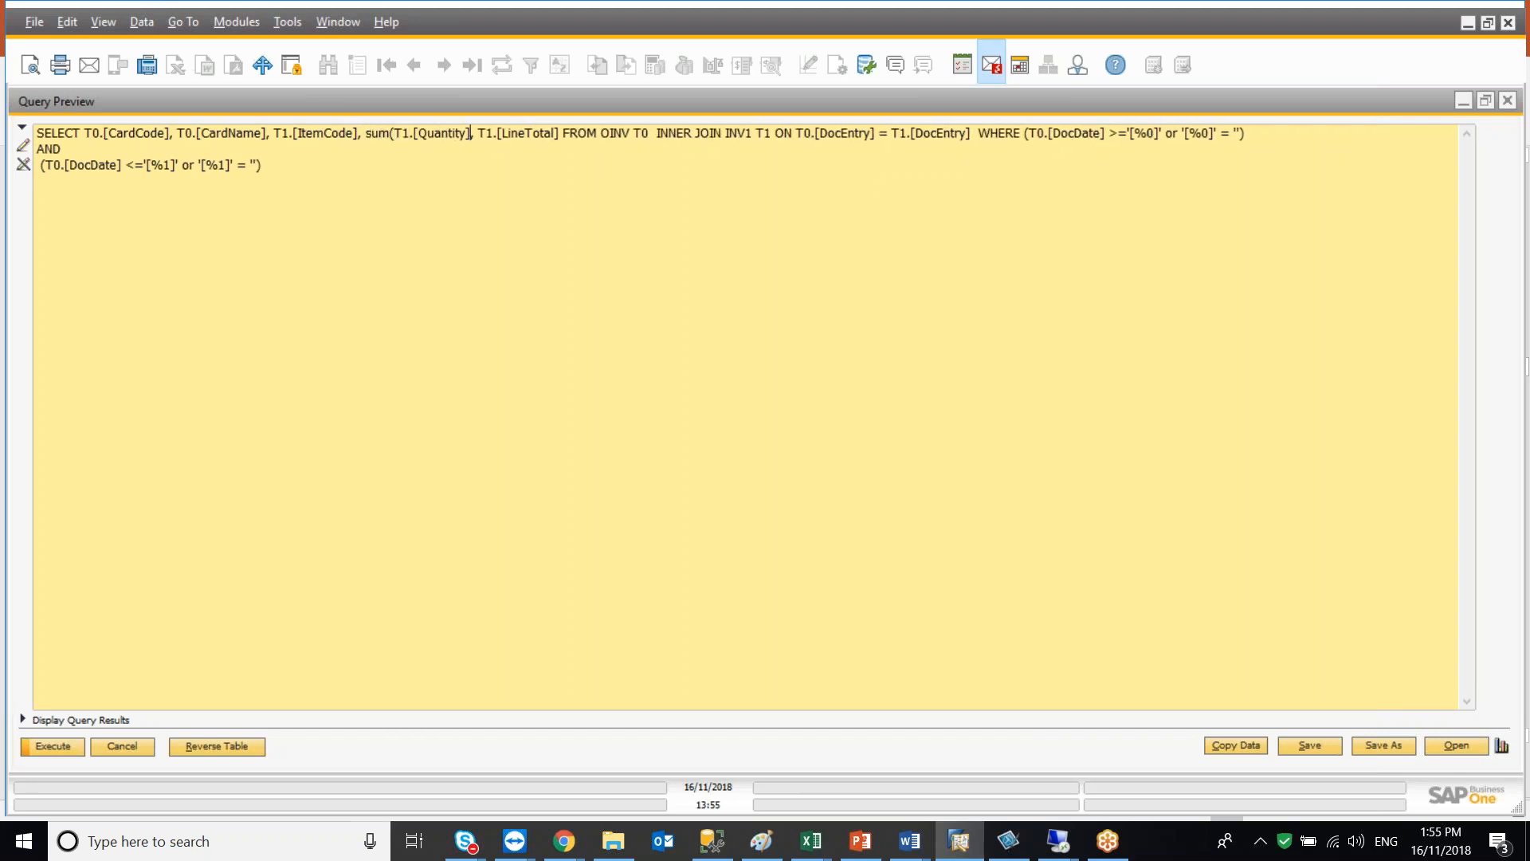
type(")")
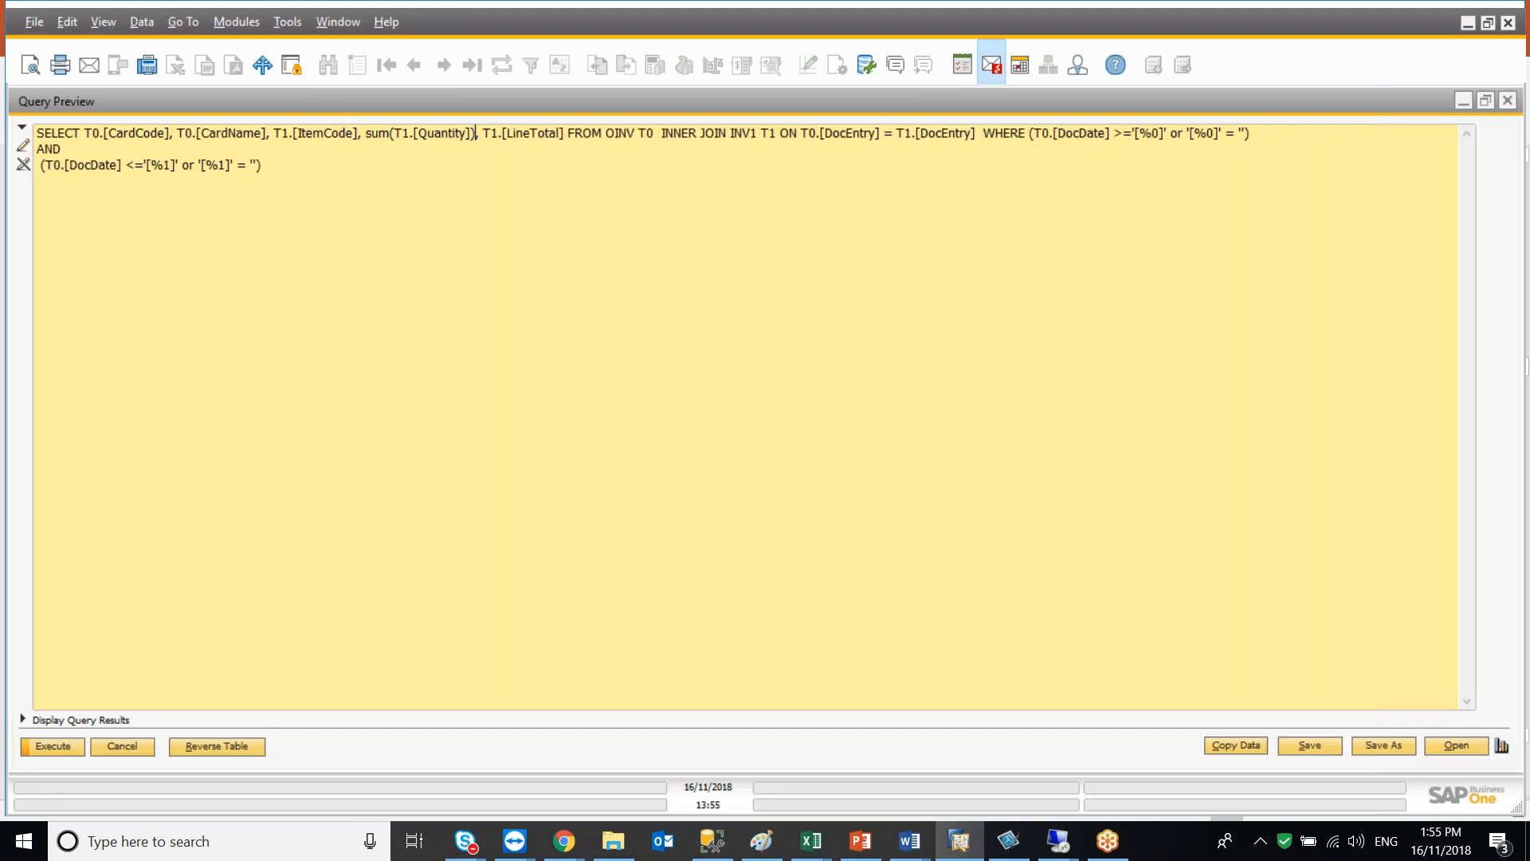
type(" sum(")
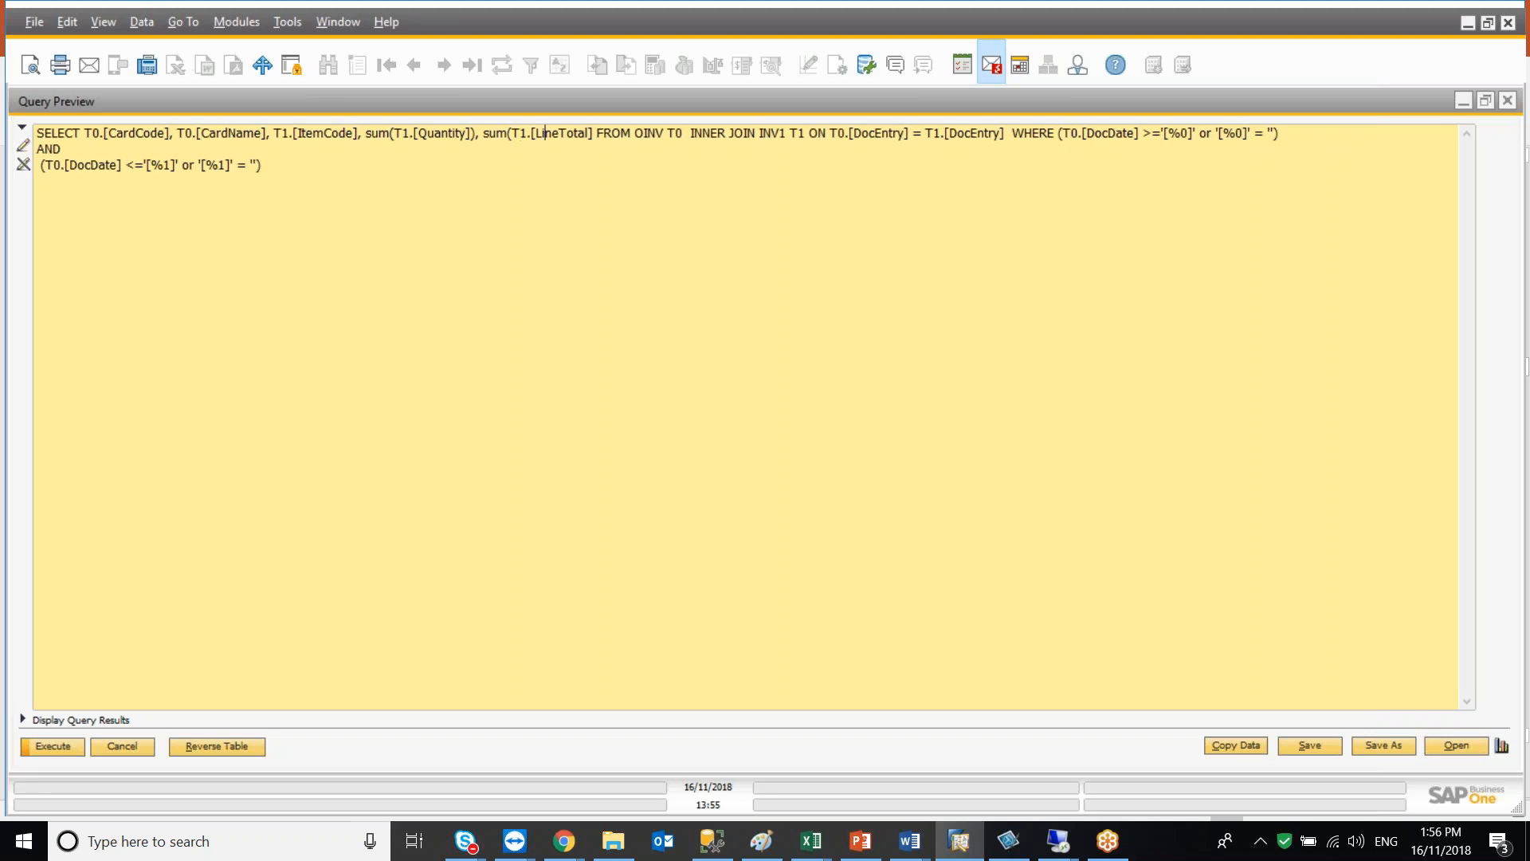
left_click(593, 133)
type(")")
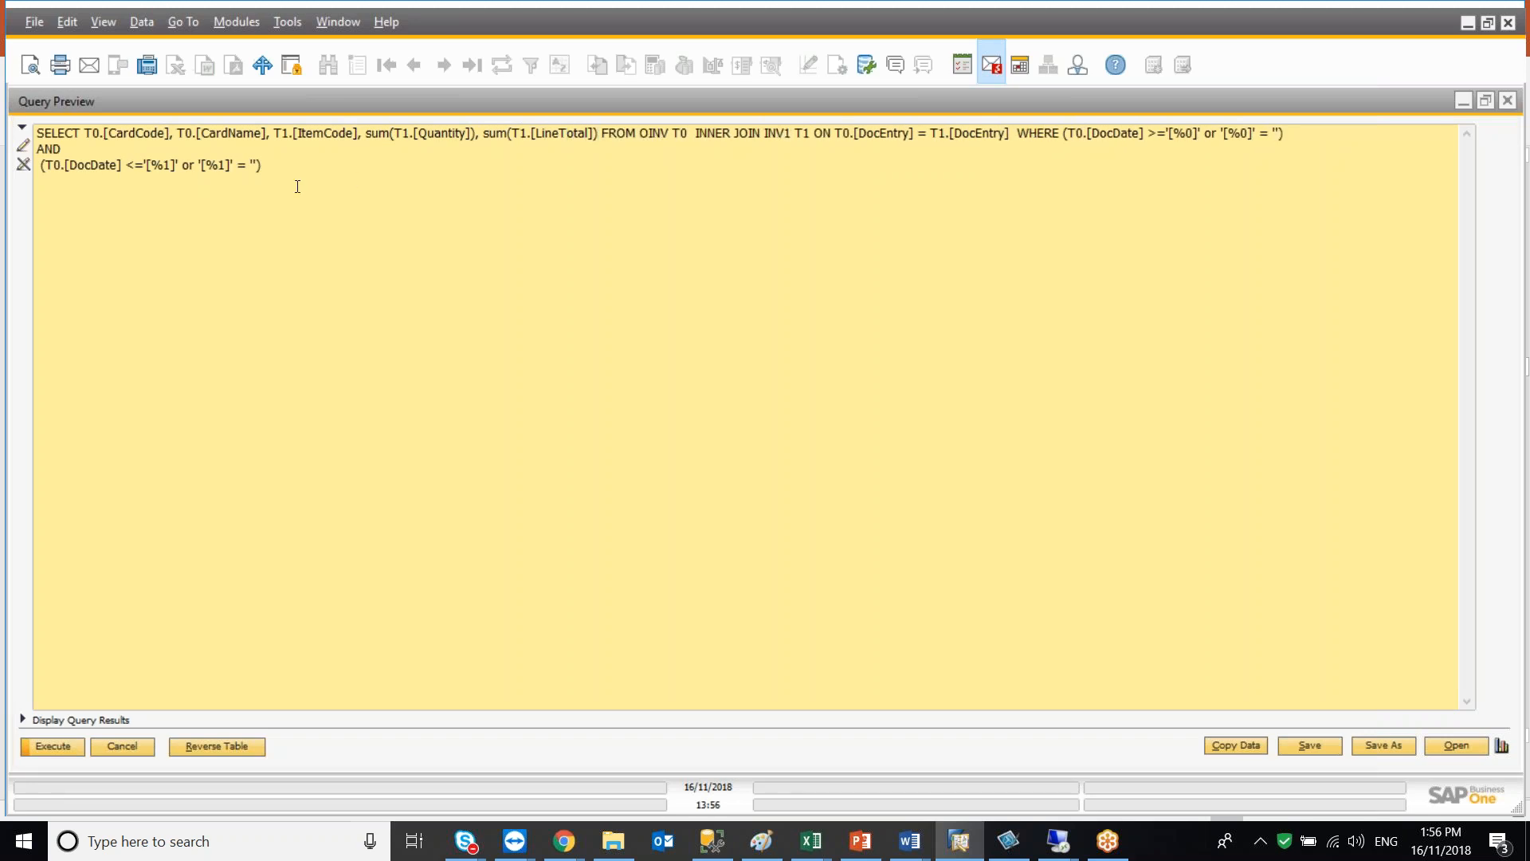
Copy T0.[CardCode], T0.[CardName], T1.[ItemCode] and paste them into a new GROUP BY clause at the end of the query
double_click(90, 134)
left_click_drag(116, 134, 358, 134)
key("ctrl+c")
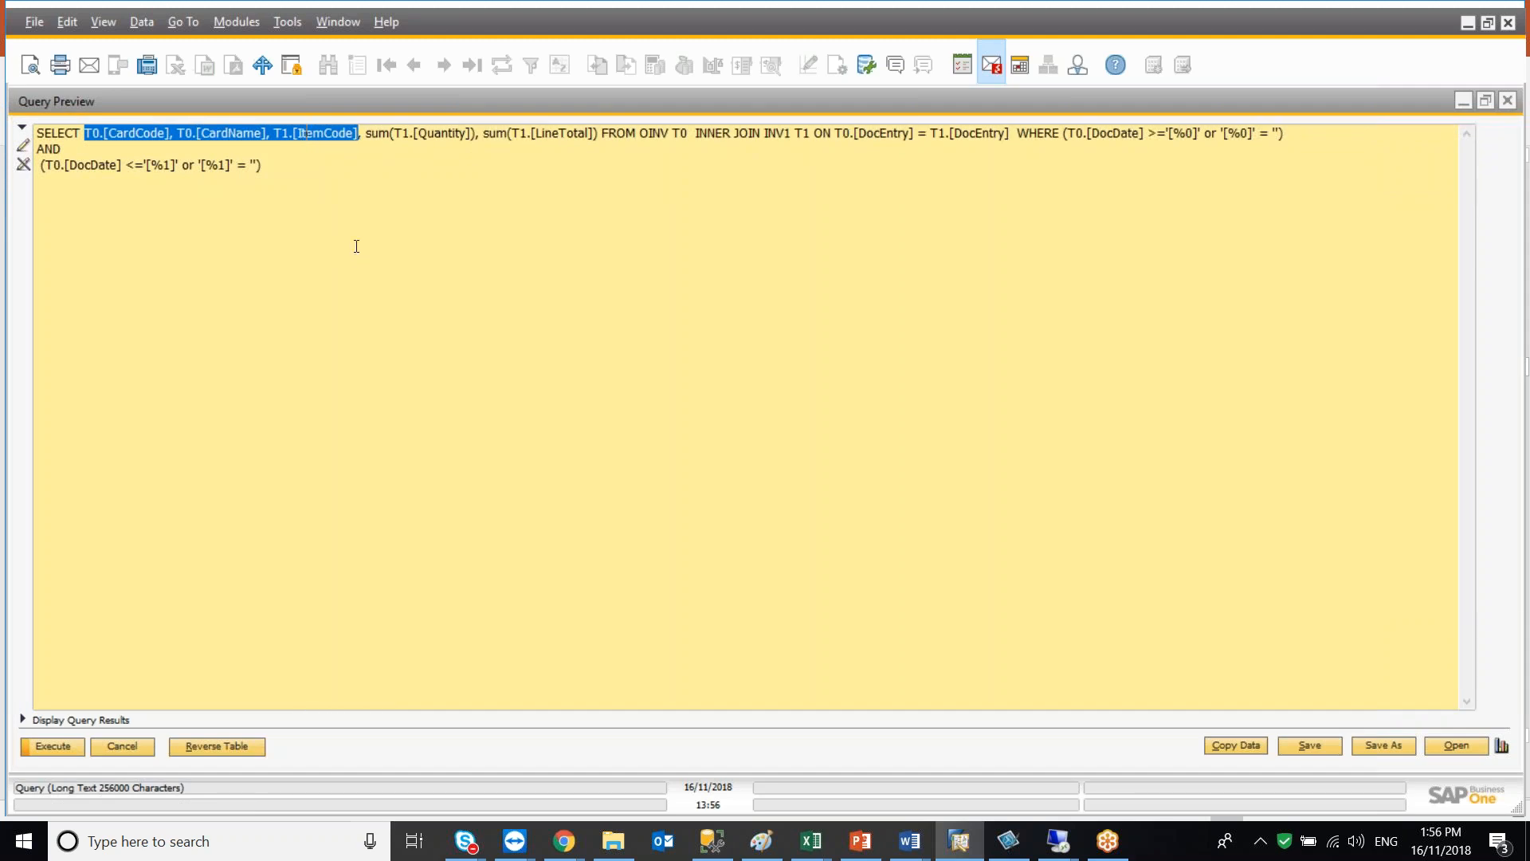
left_click(287, 163)
type("GROUP BY")
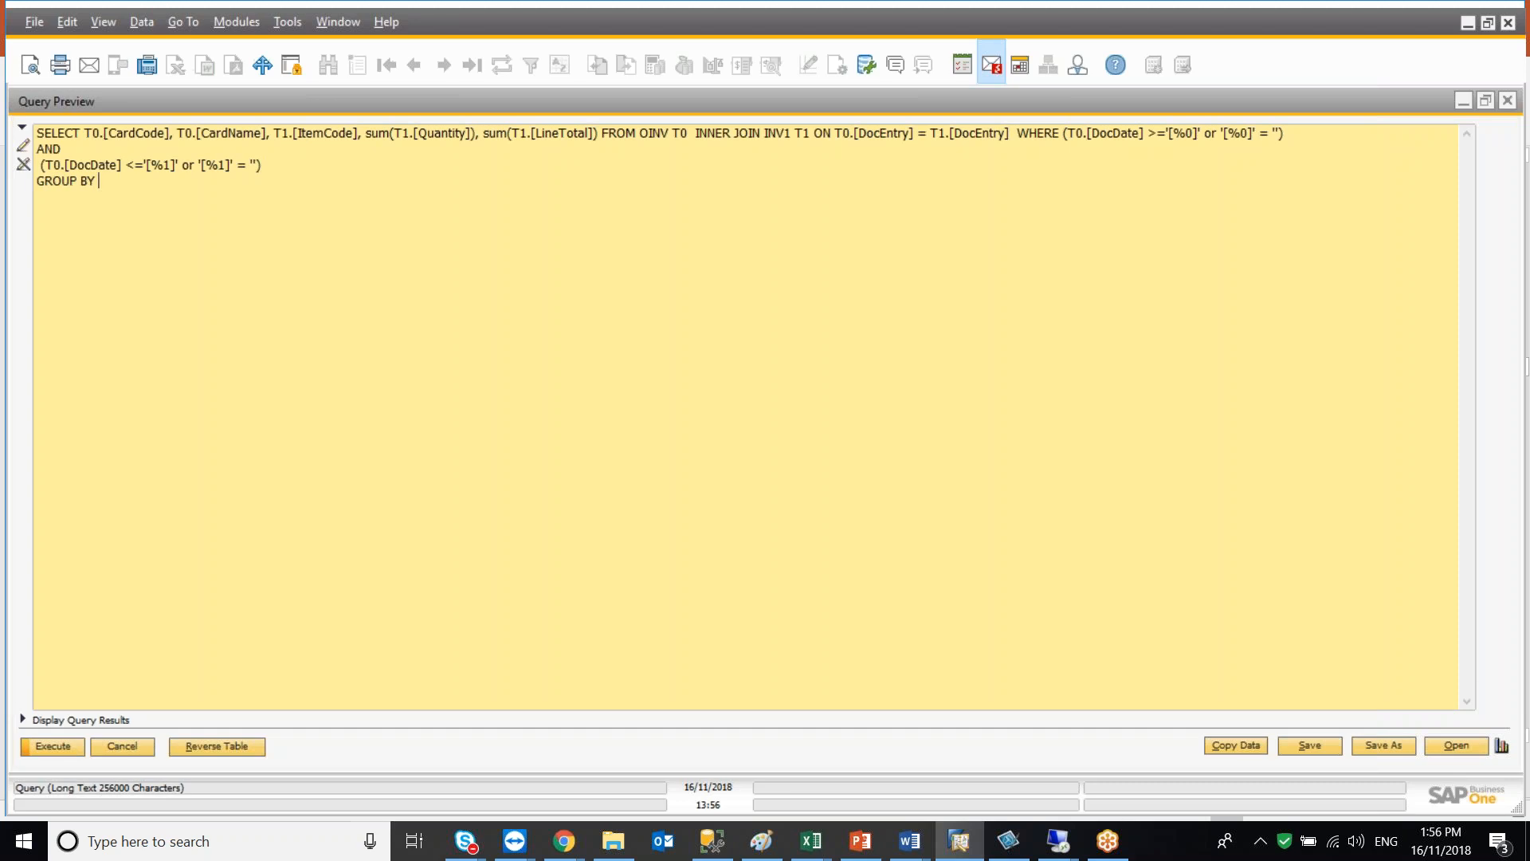
key("ctrl+v")
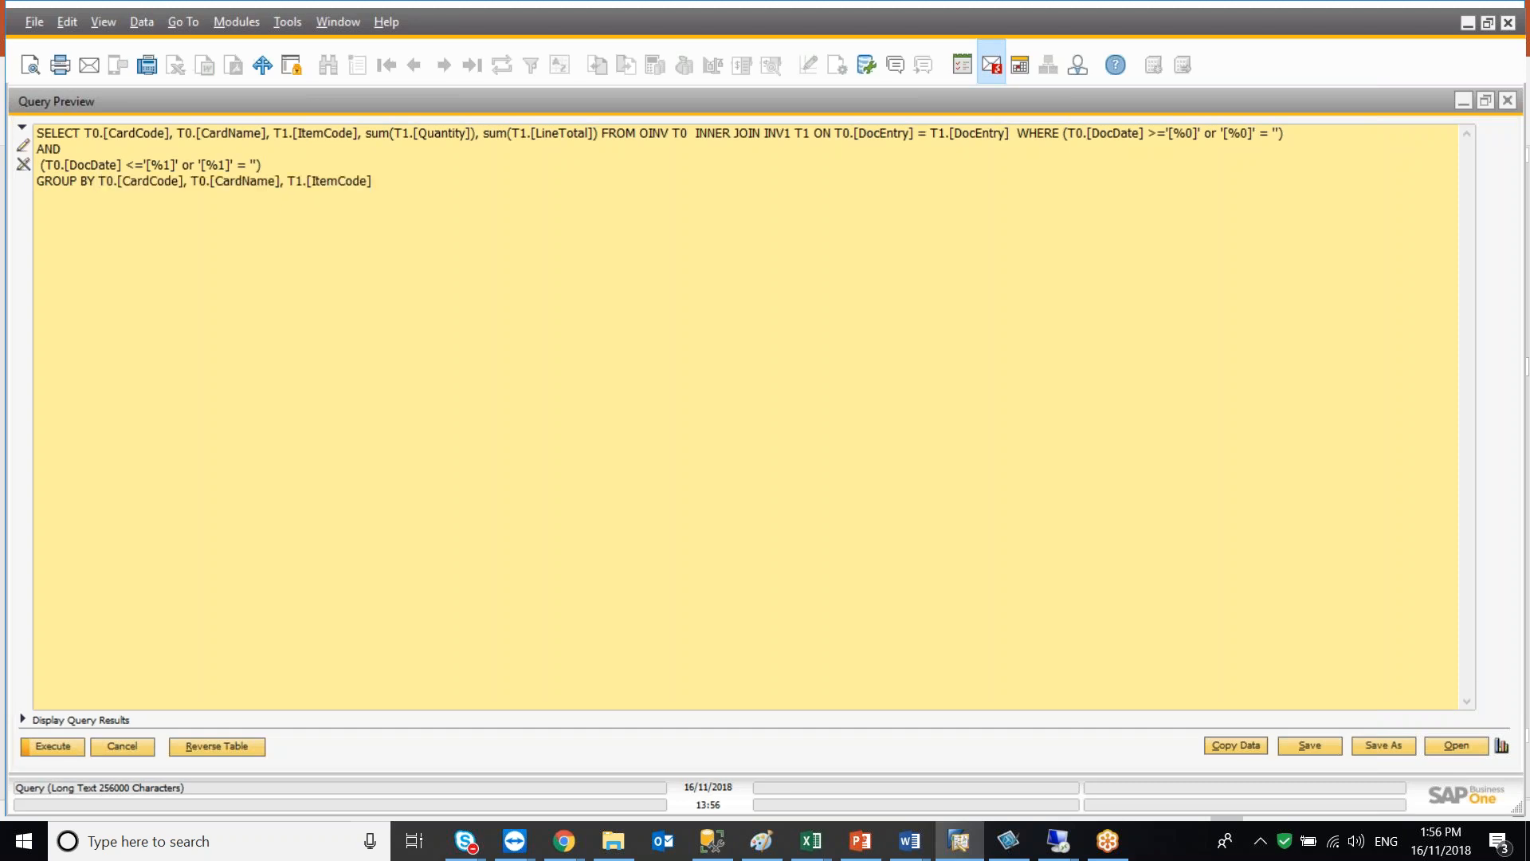
Execute the query without entering any posting-date criteria
left_click(23, 720)
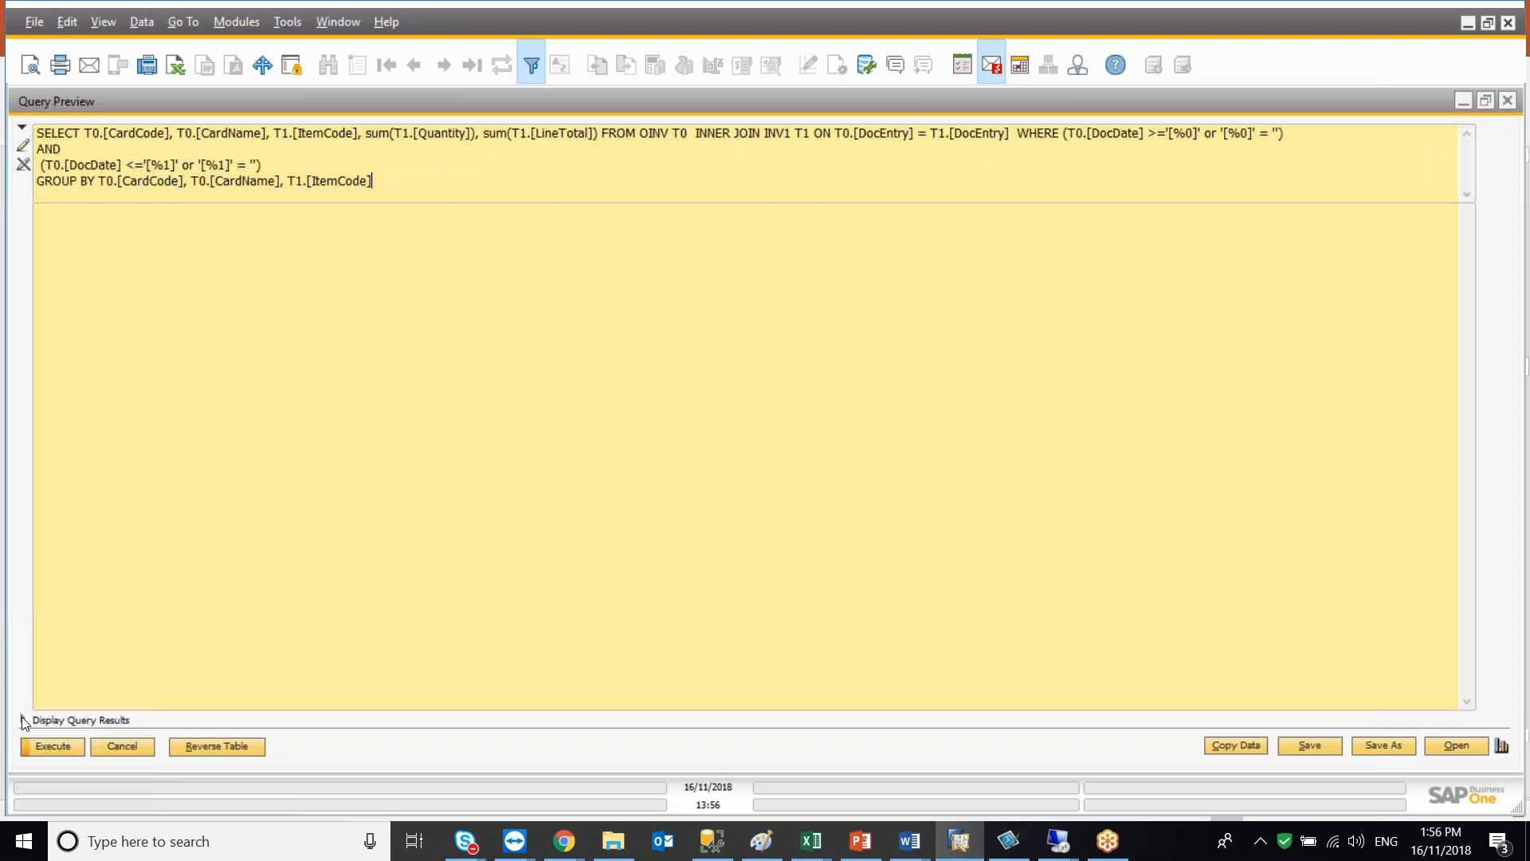
left_click(35, 747)
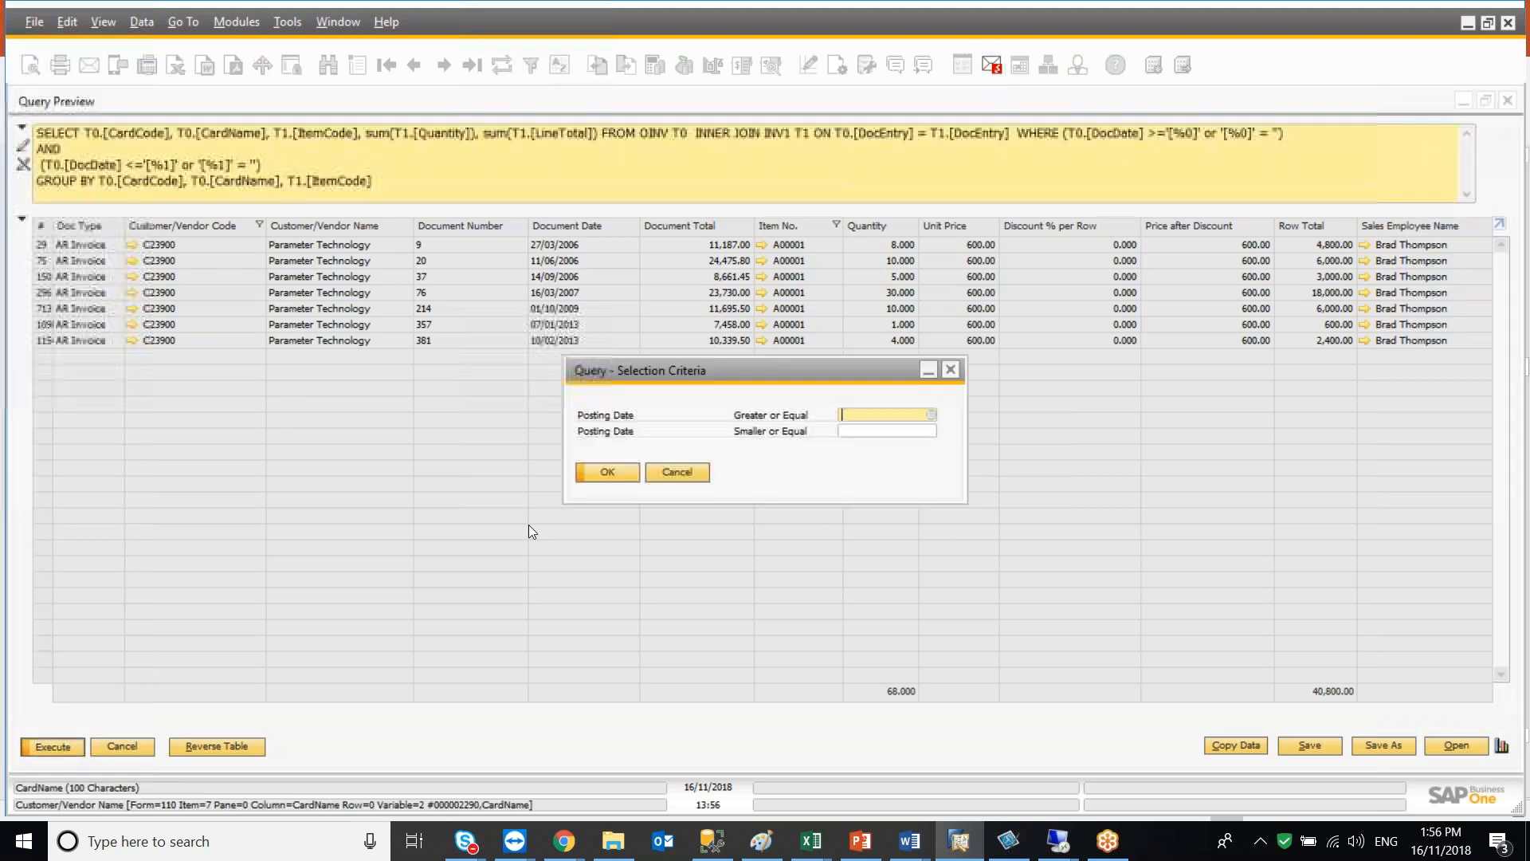
left_click(600, 472)
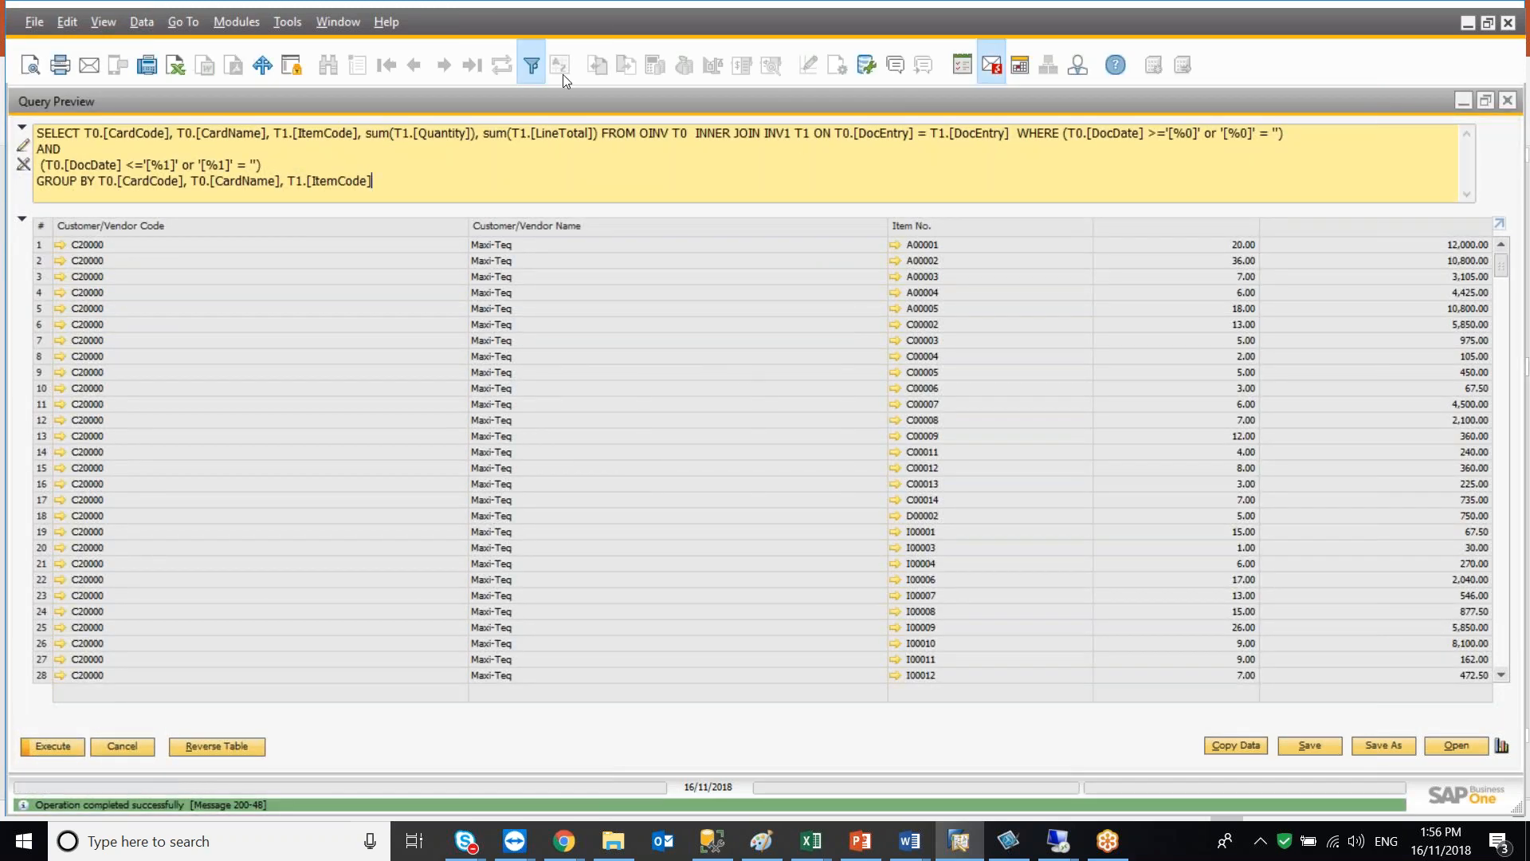
Filter the result table to Customer/Vendor Code equal C23900 and Item No. equal A00001
left_click(532, 64)
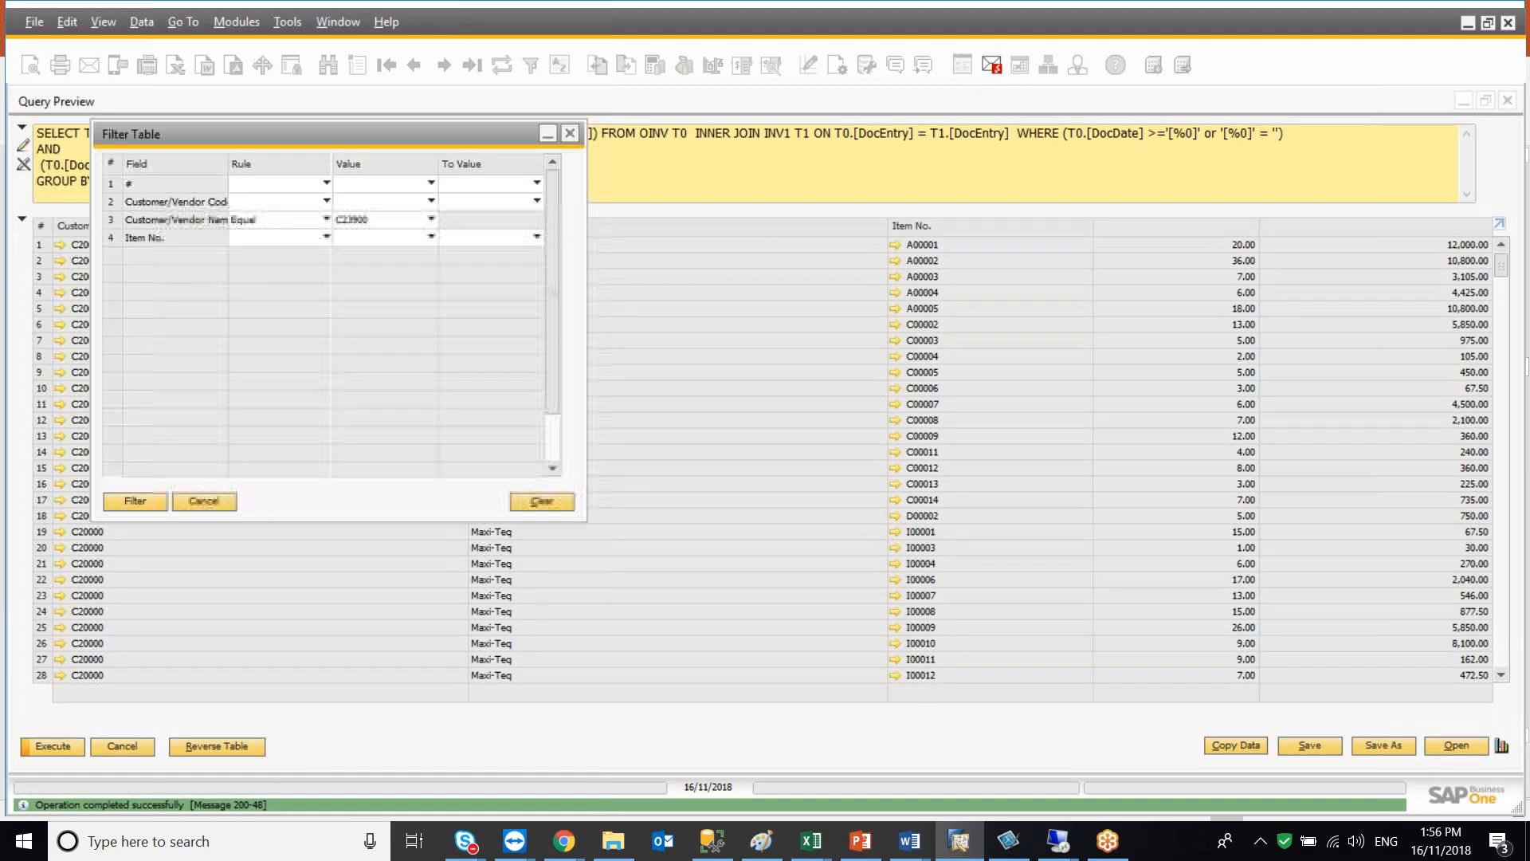
left_click(551, 502)
left_click(283, 218)
left_click(285, 221)
left_click(367, 202)
left_click(358, 252)
left_click(293, 239)
left_click(292, 252)
left_click(359, 240)
left_click(363, 266)
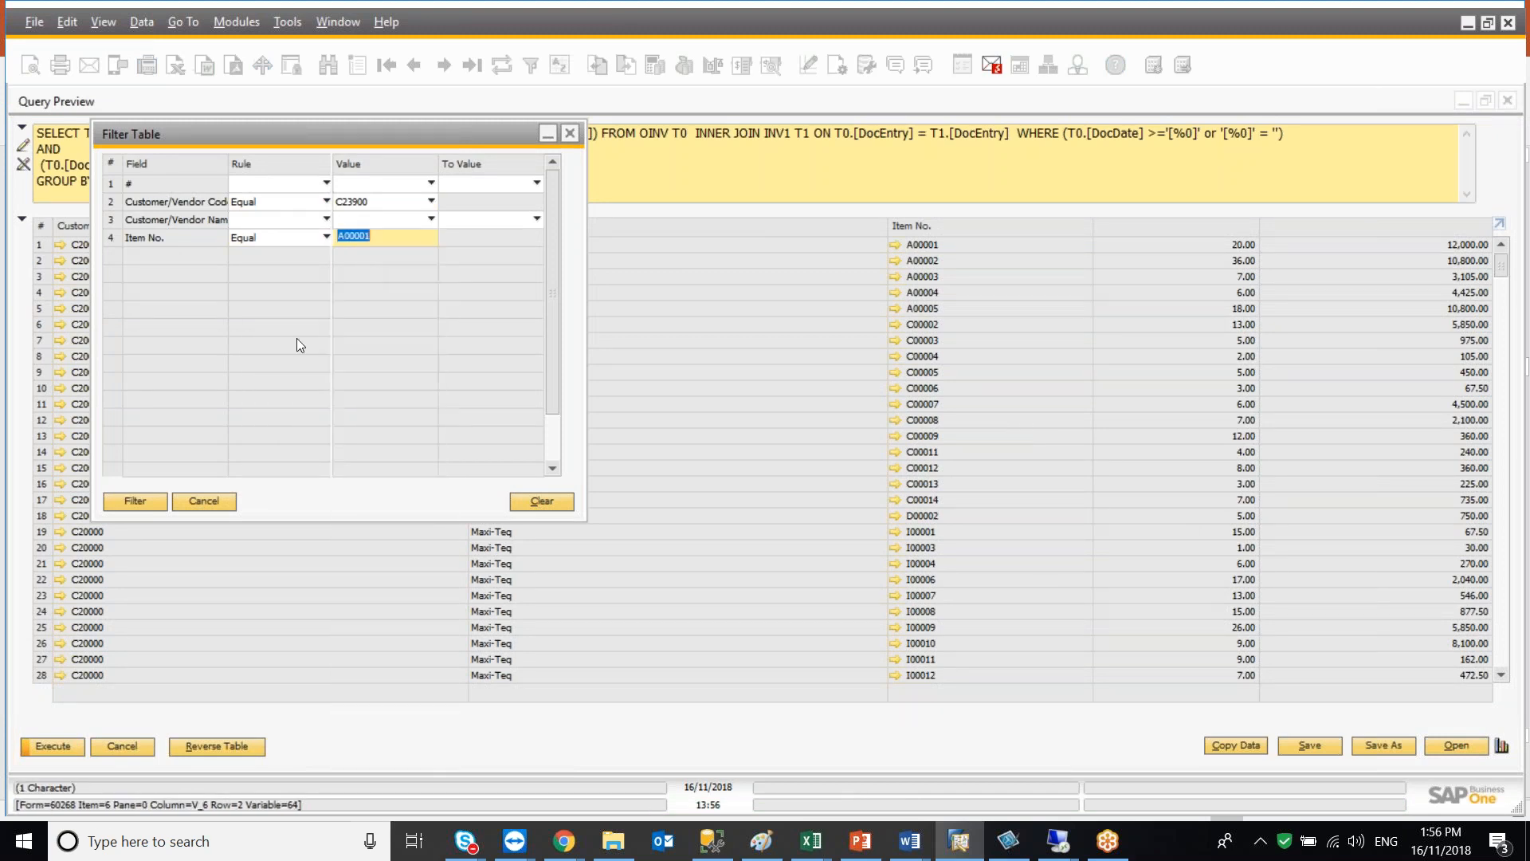
left_click(138, 502)
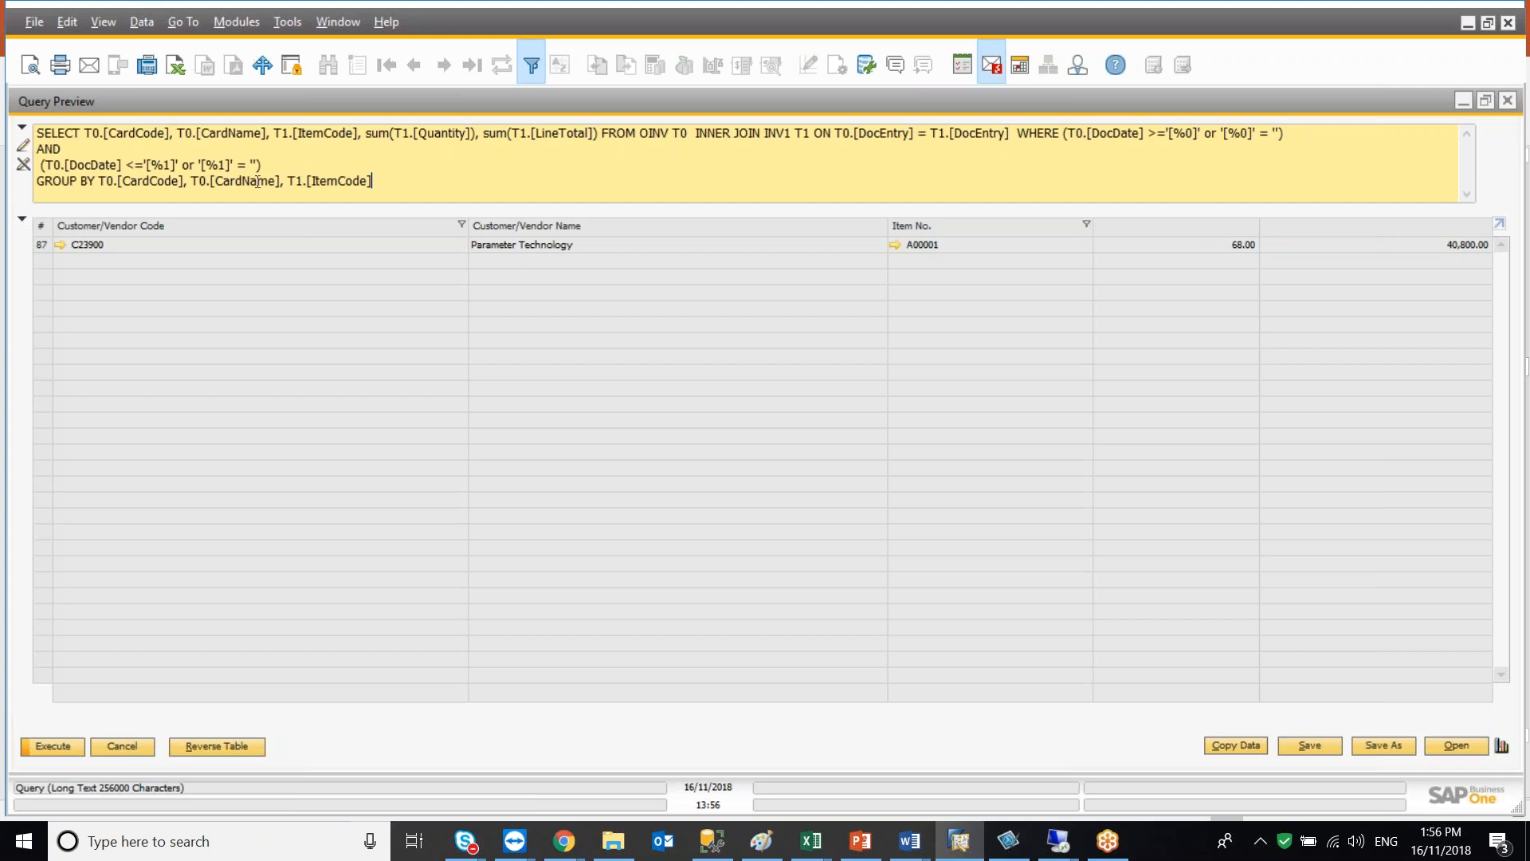
Alias the summed quantity as 'Total Qty.' and the summed line total as 'Total $', then execute the query
left_click(475, 136)
type("as '")
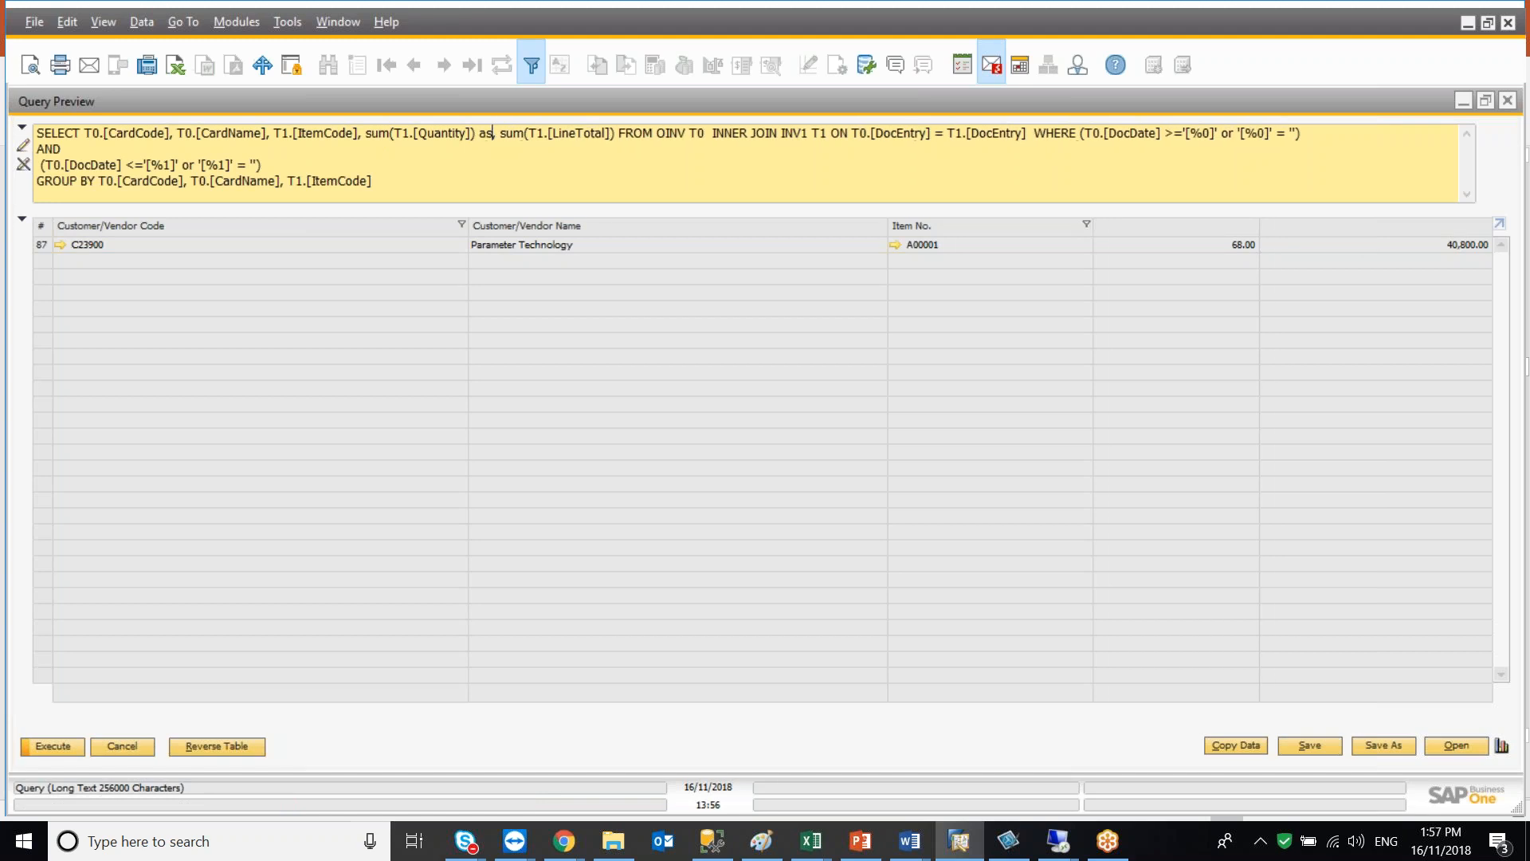
type("Total ")
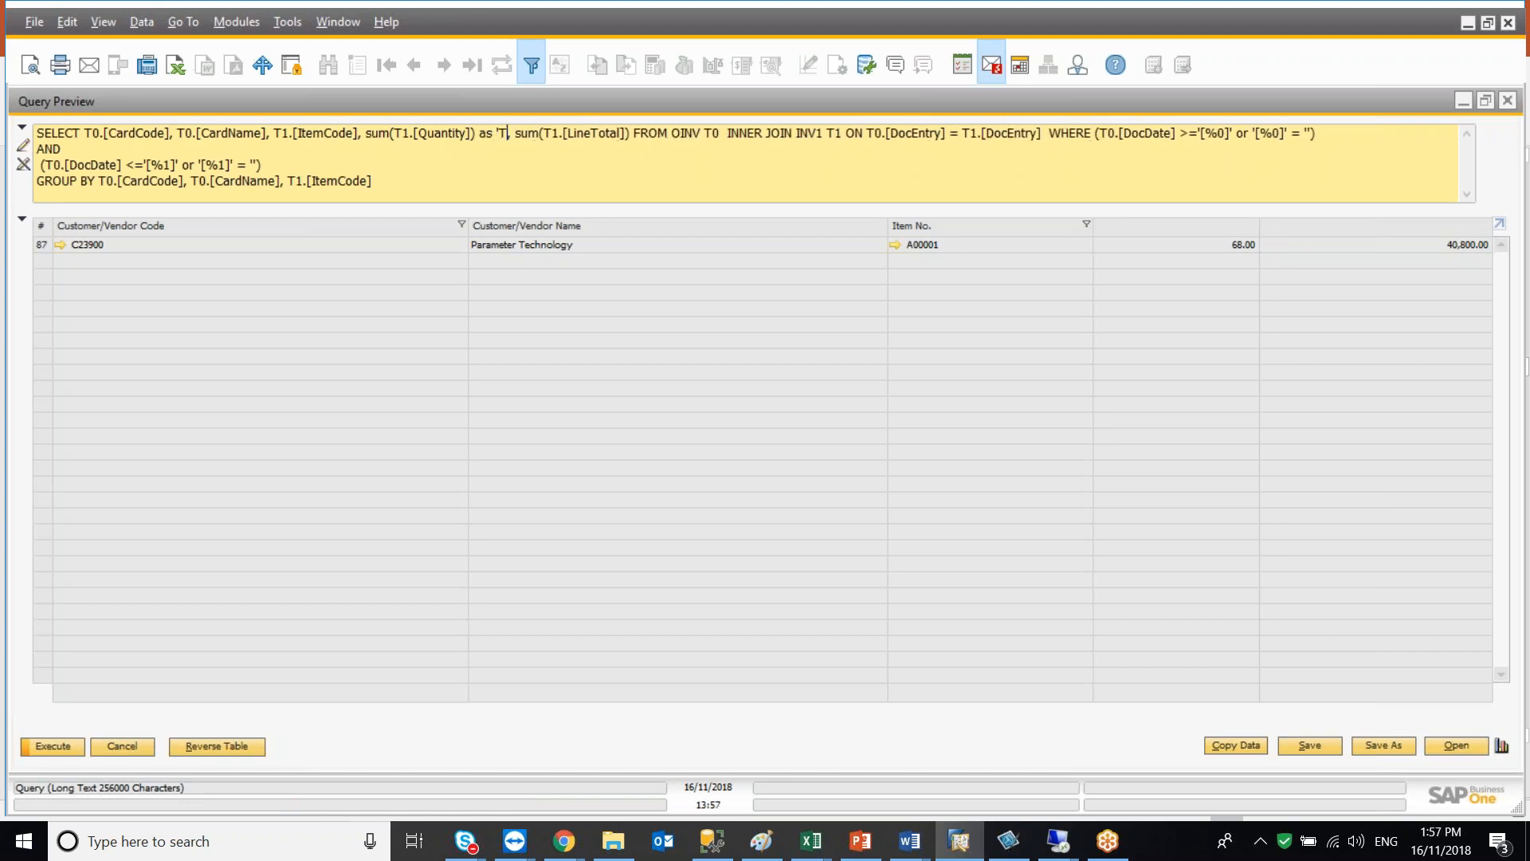
type("Qty.'")
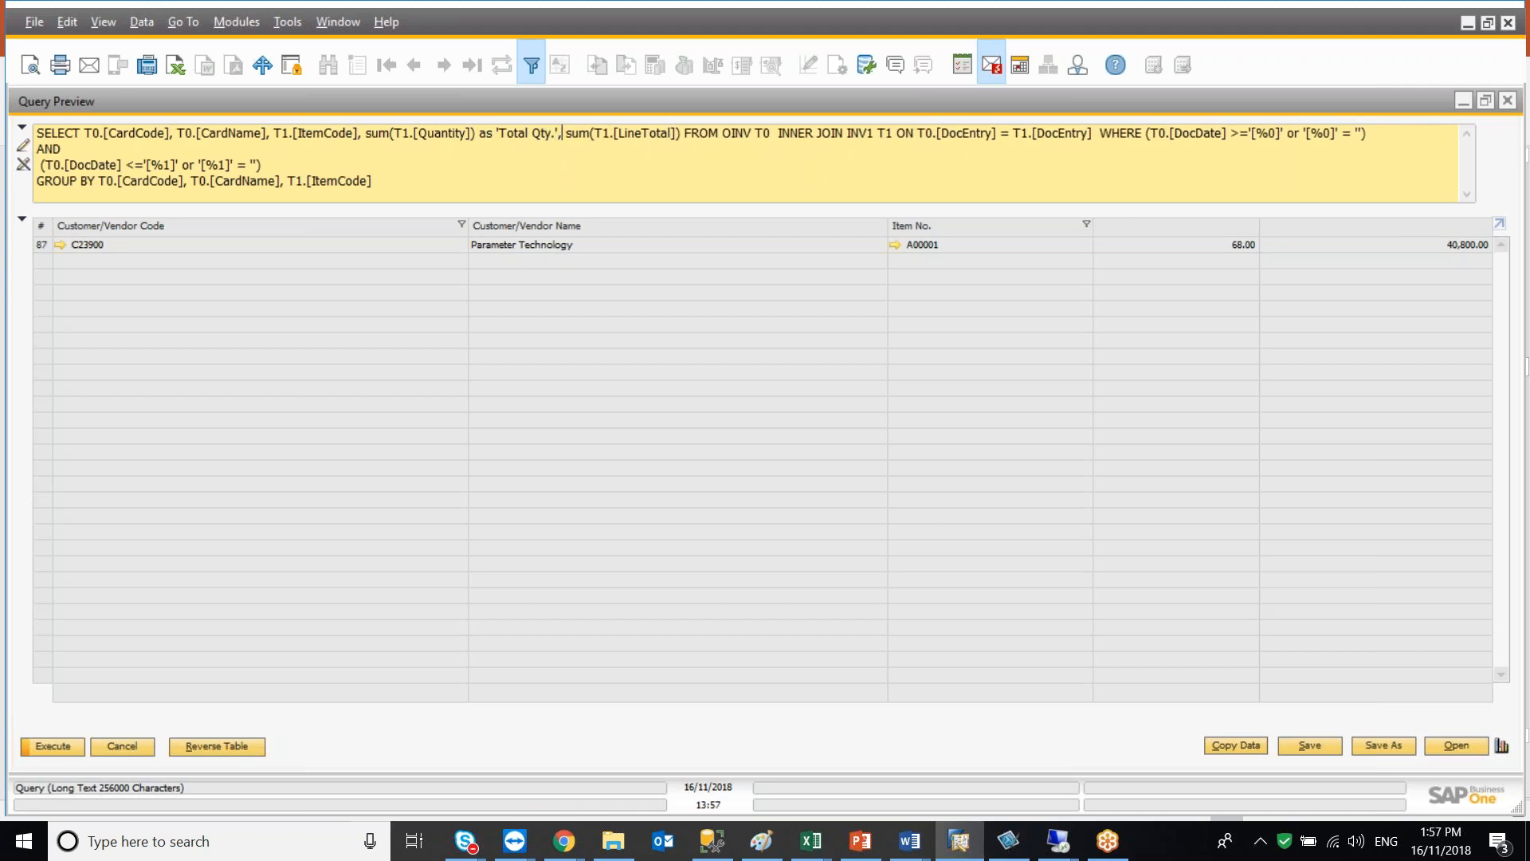
left_click(680, 133)
type("as 'To")
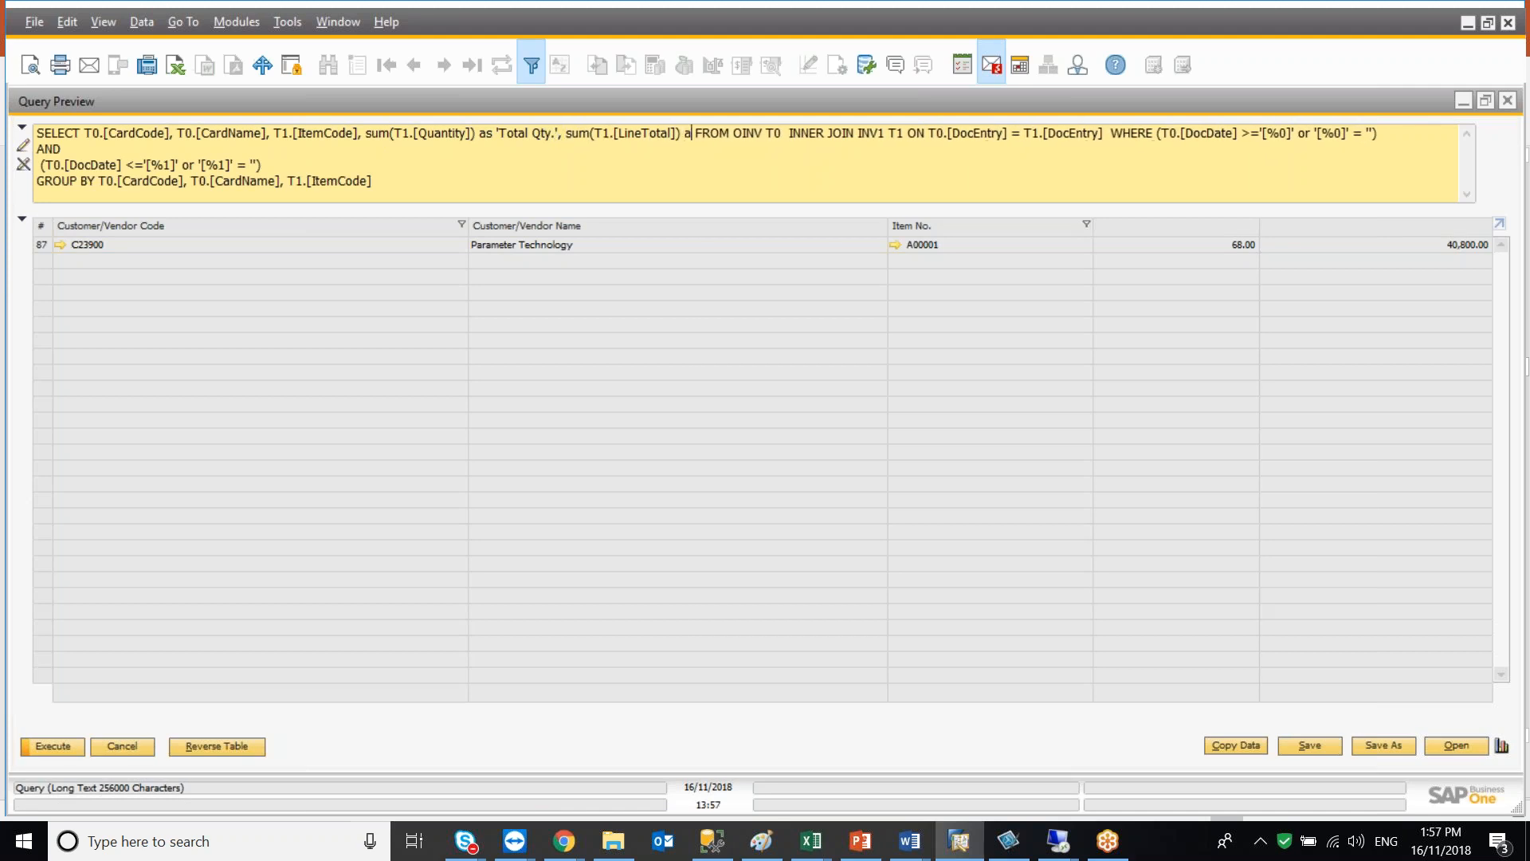
type("tal ")
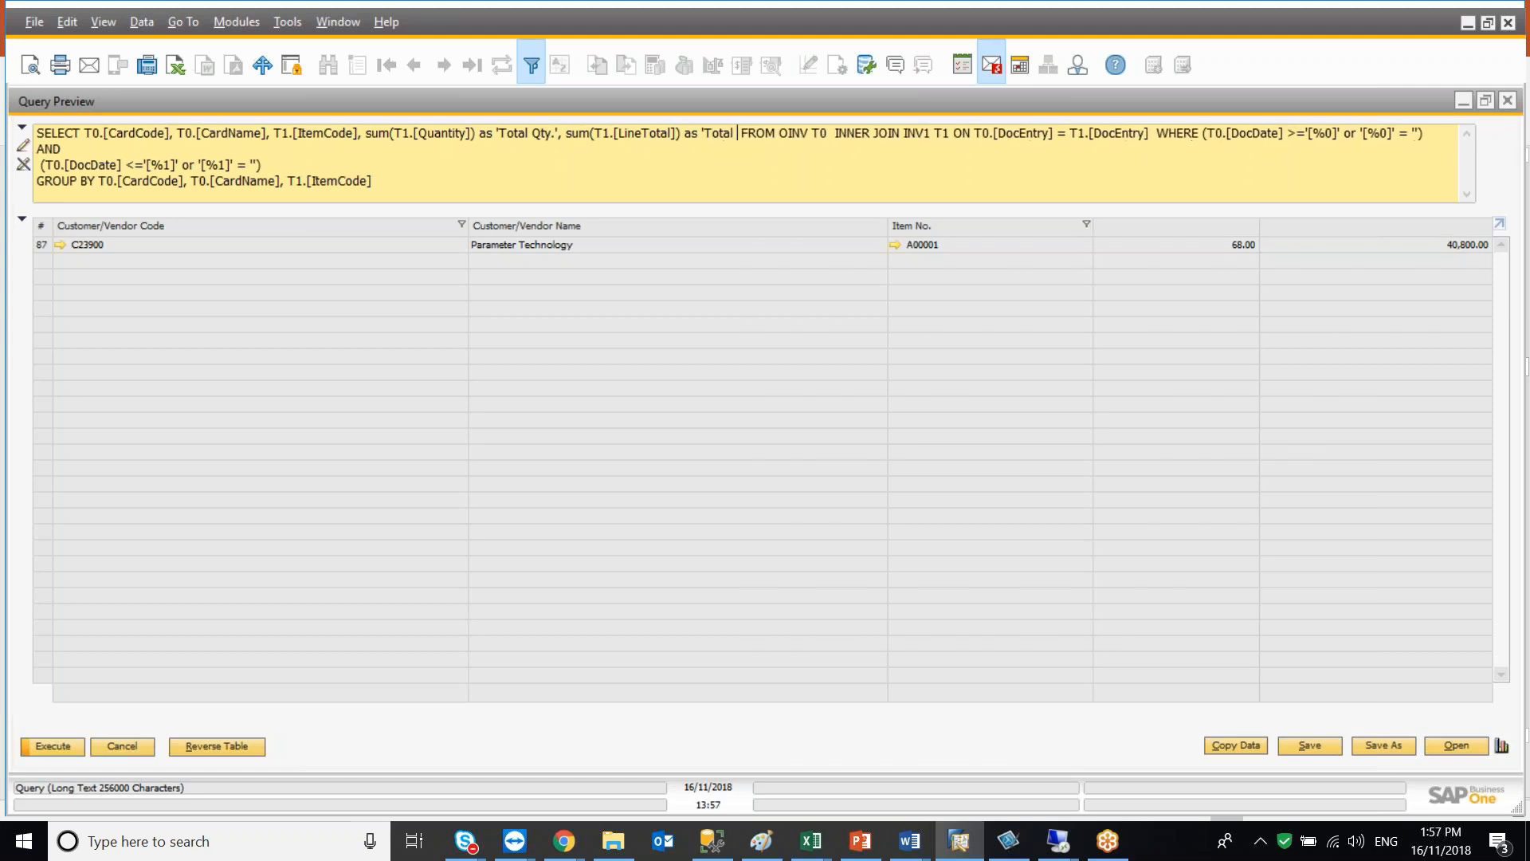
type("$'")
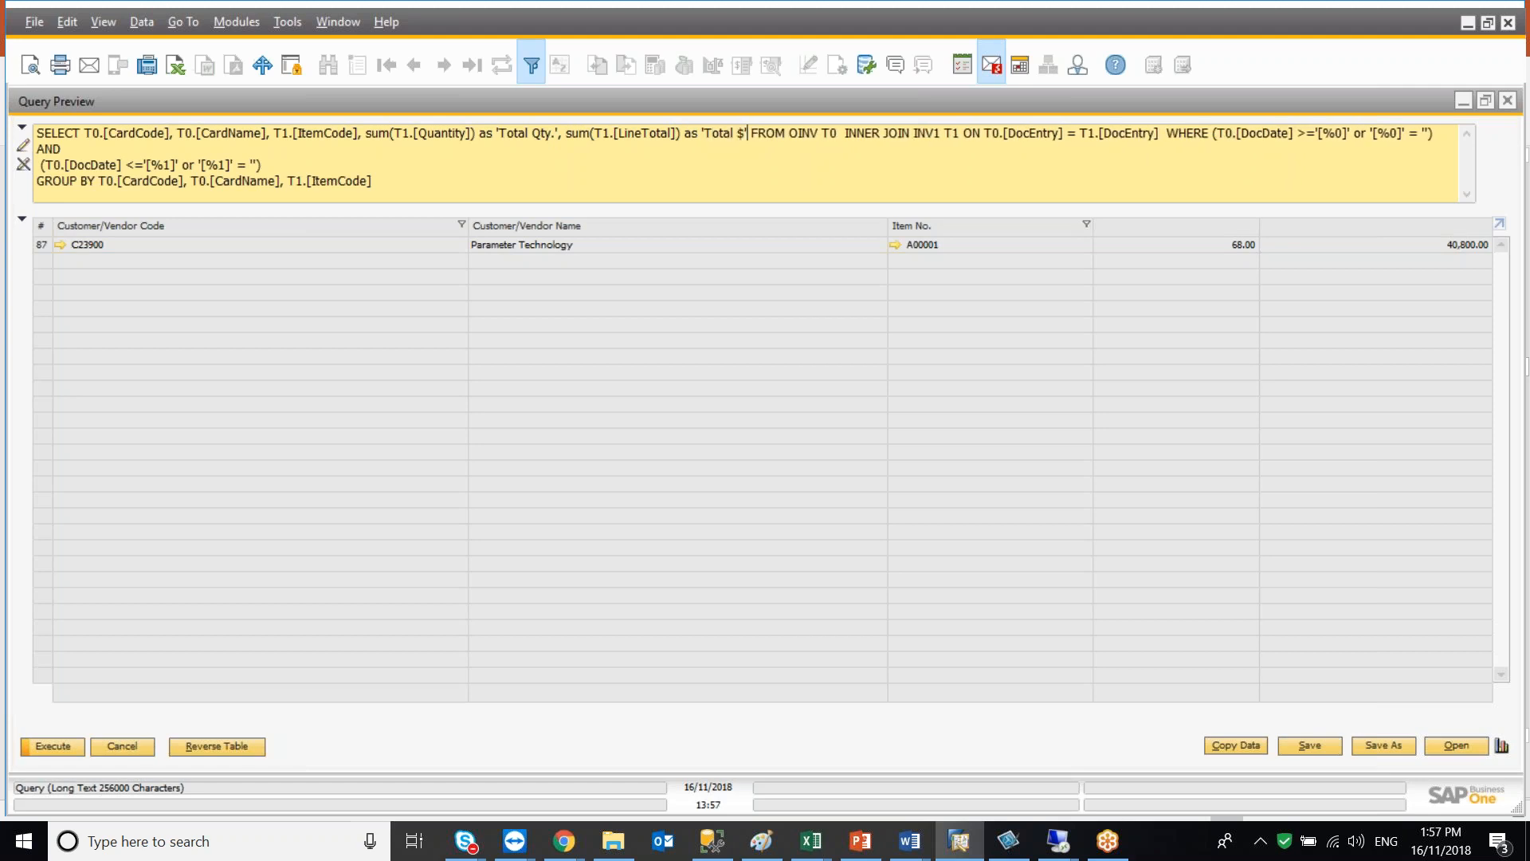
left_click(51, 744)
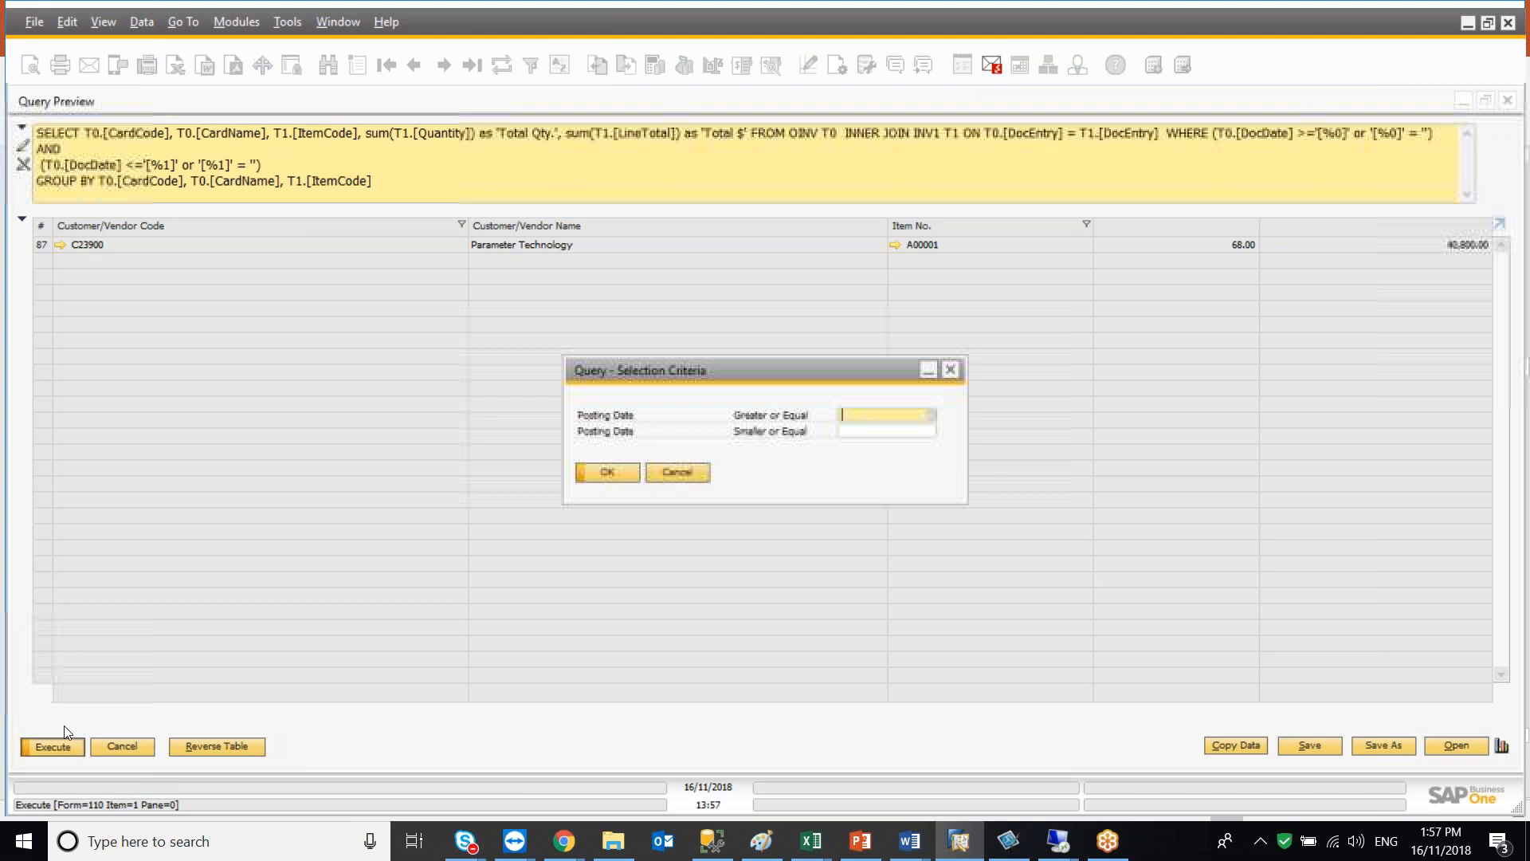
left_click(601, 474)
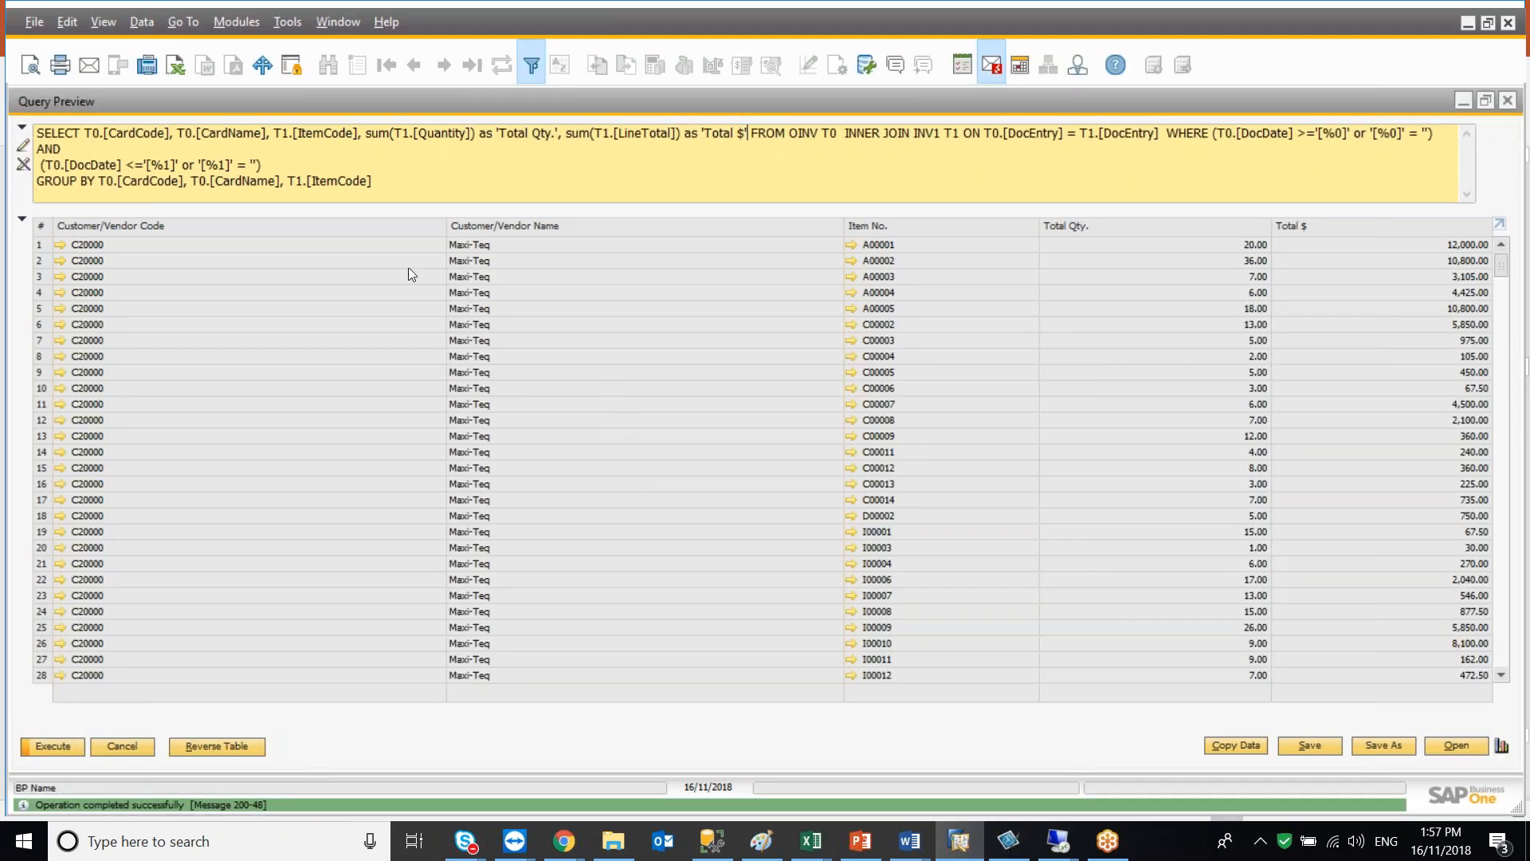
Add ORDER BY T0.[CardName] on a new line at the end of the query and execute it
left_click(393, 184)
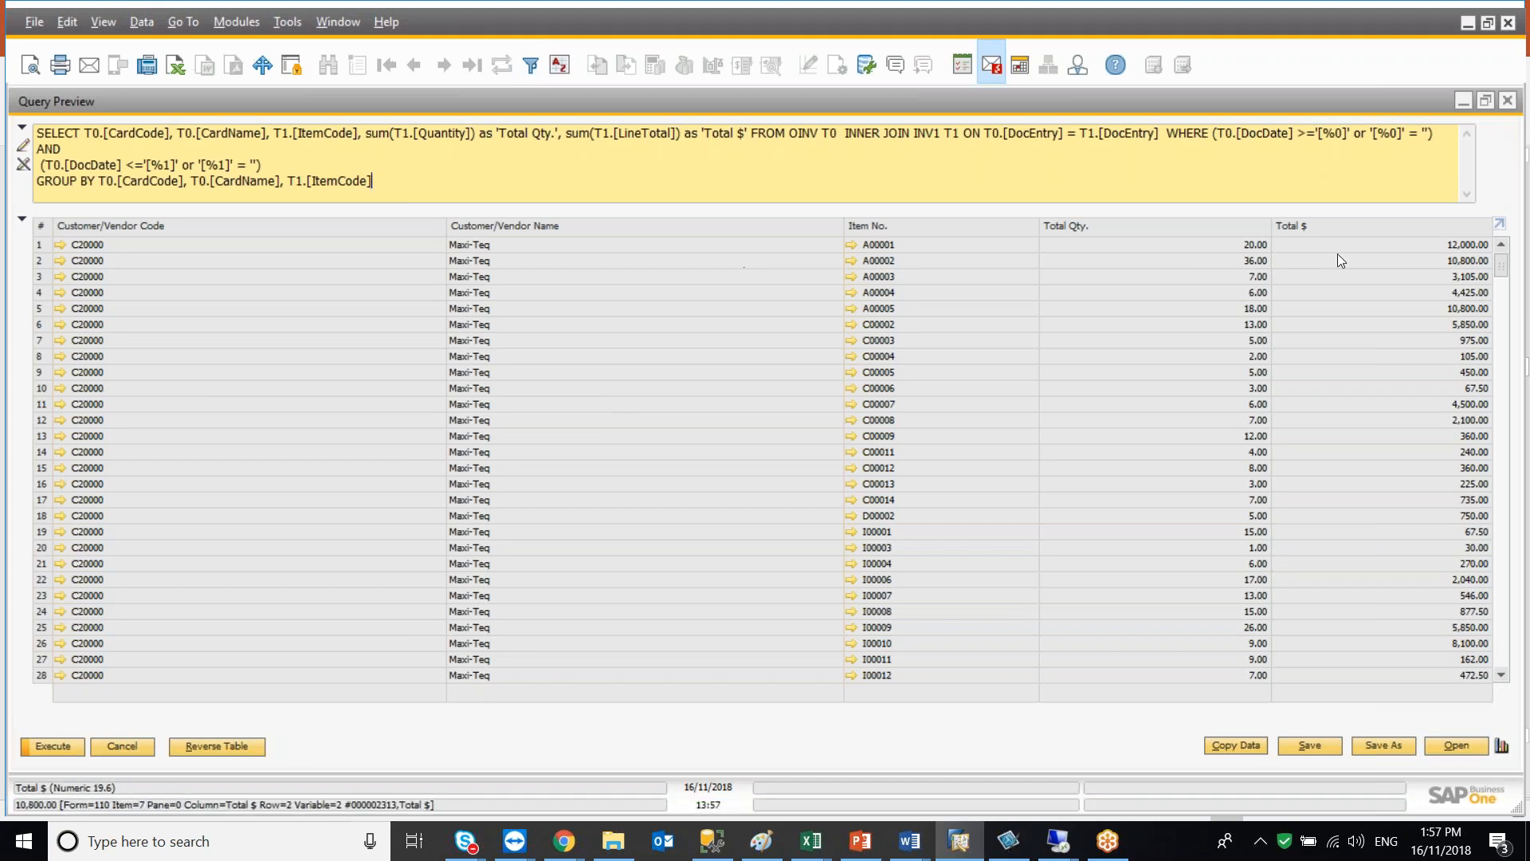
left_click_drag(1502, 268, 1517, 220)
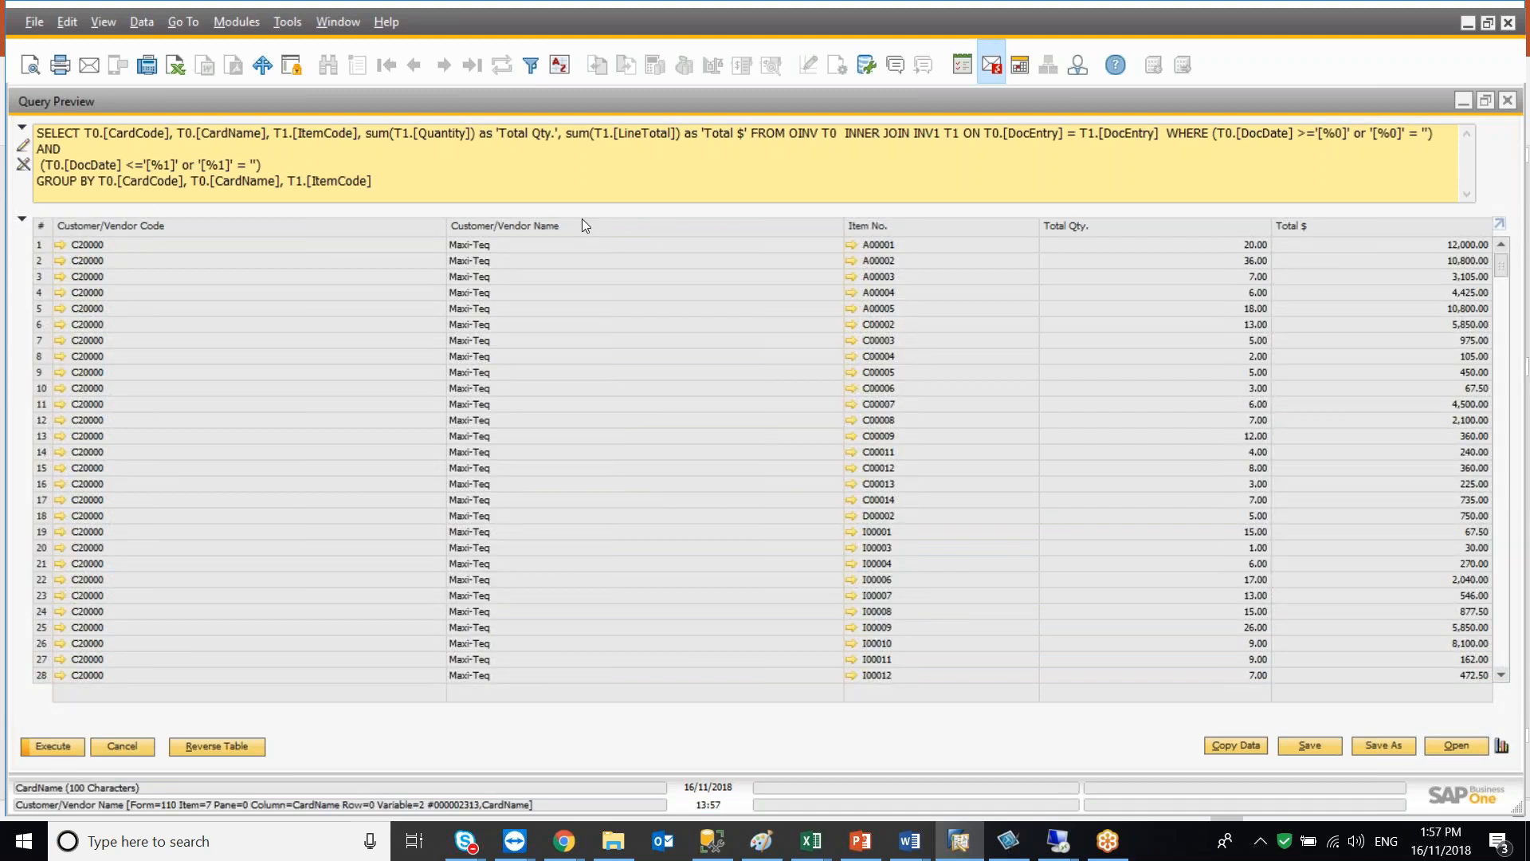
key("Return")
type("ORDER BY")
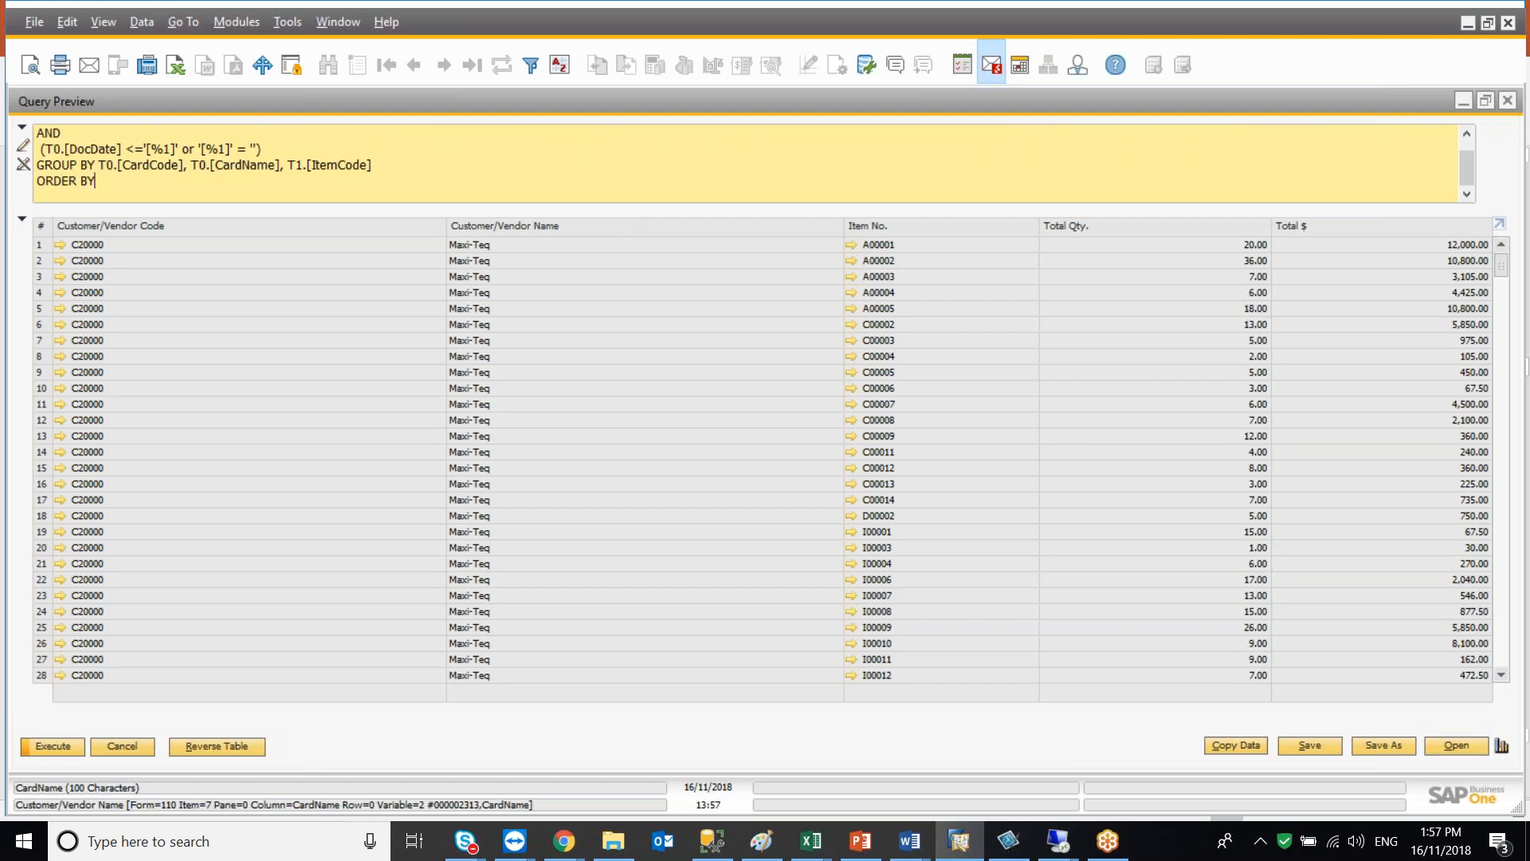
type(" T0.[CardName]")
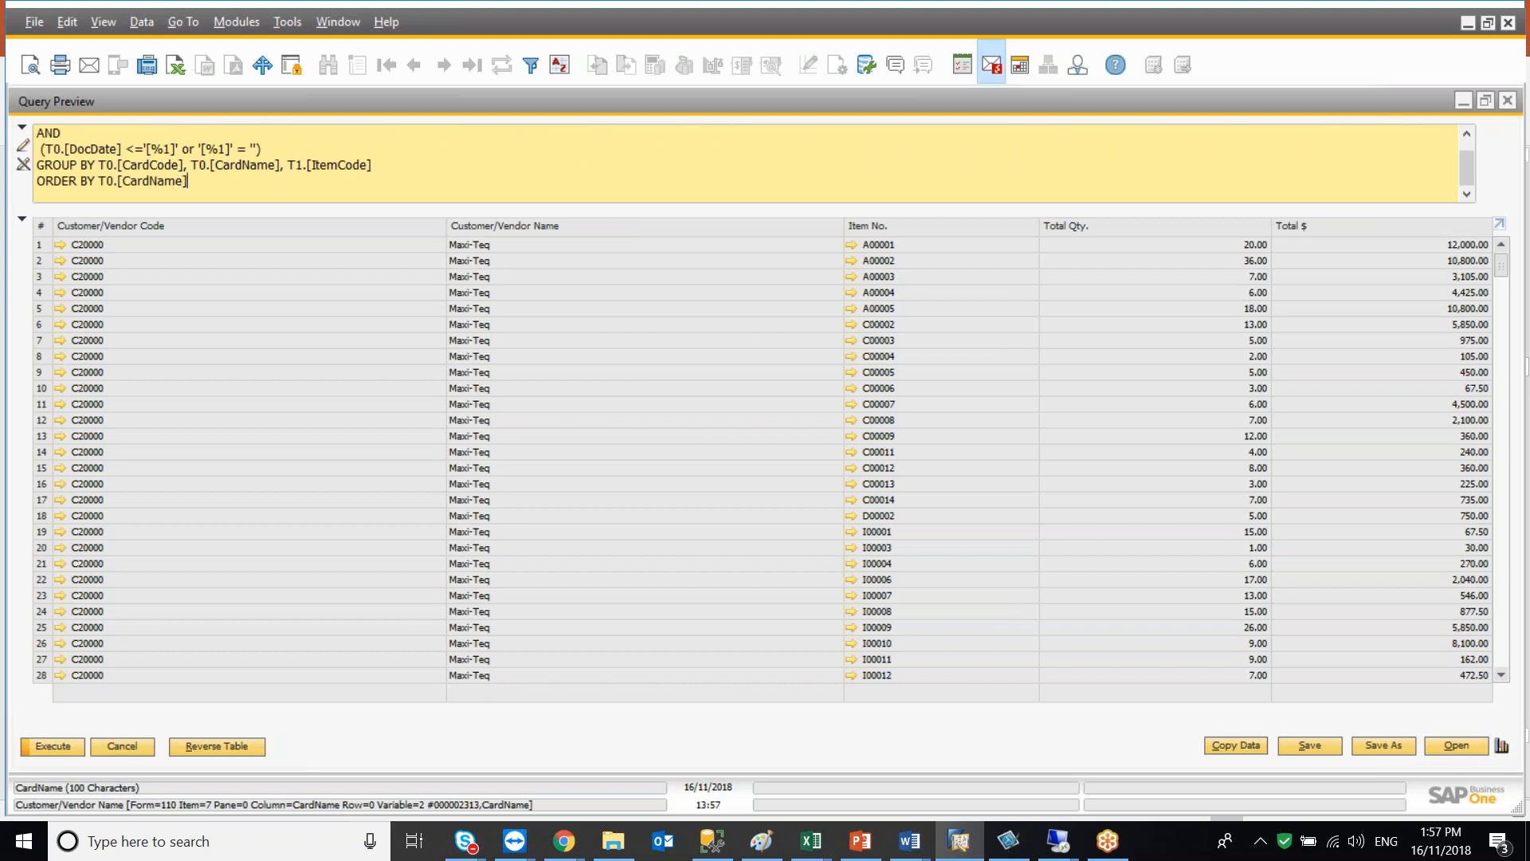
left_click(61, 745)
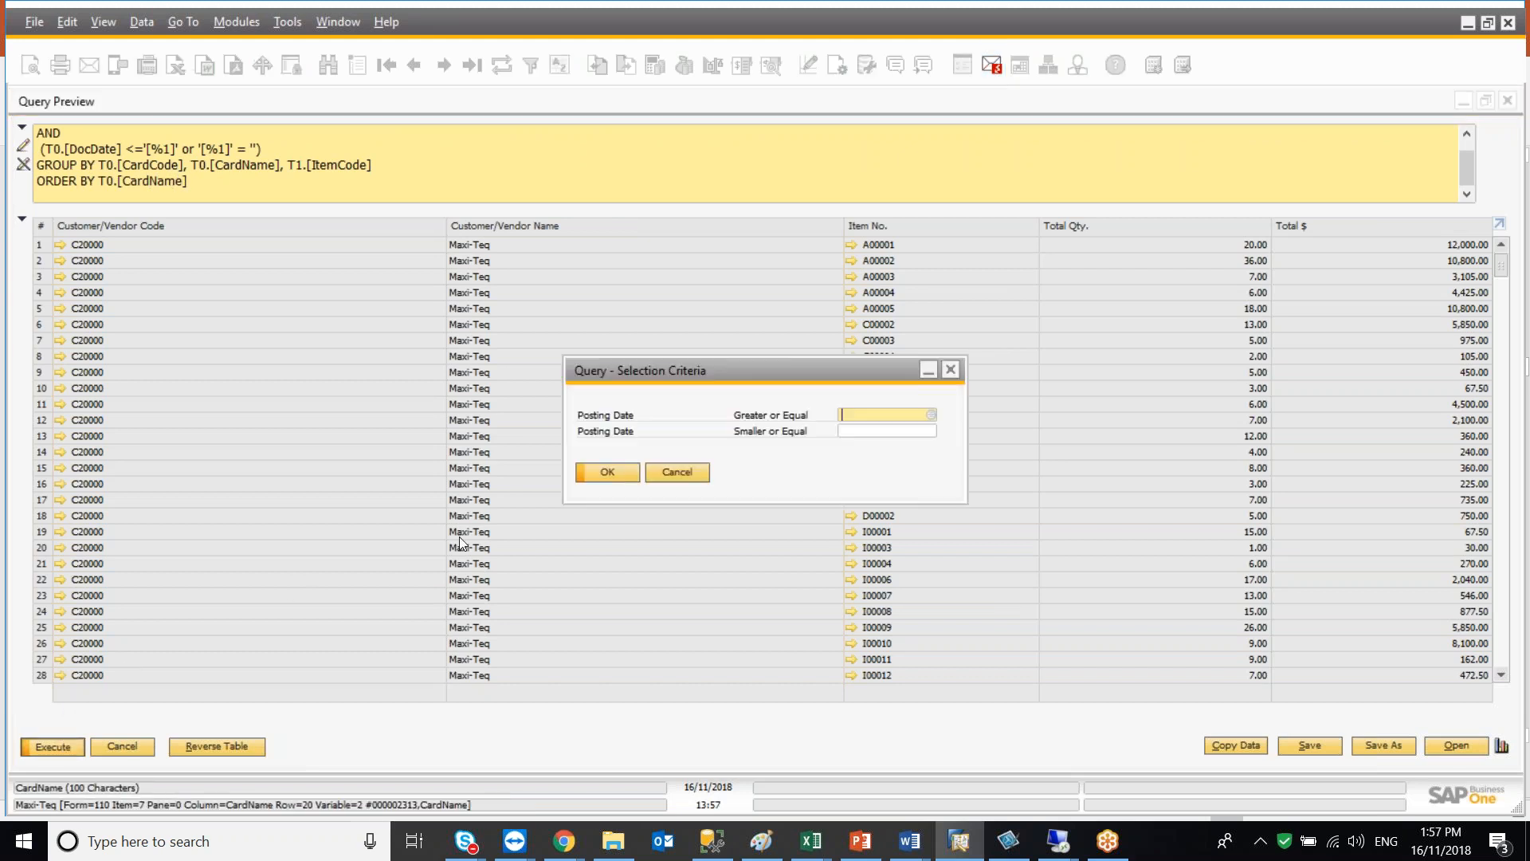
left_click(624, 472)
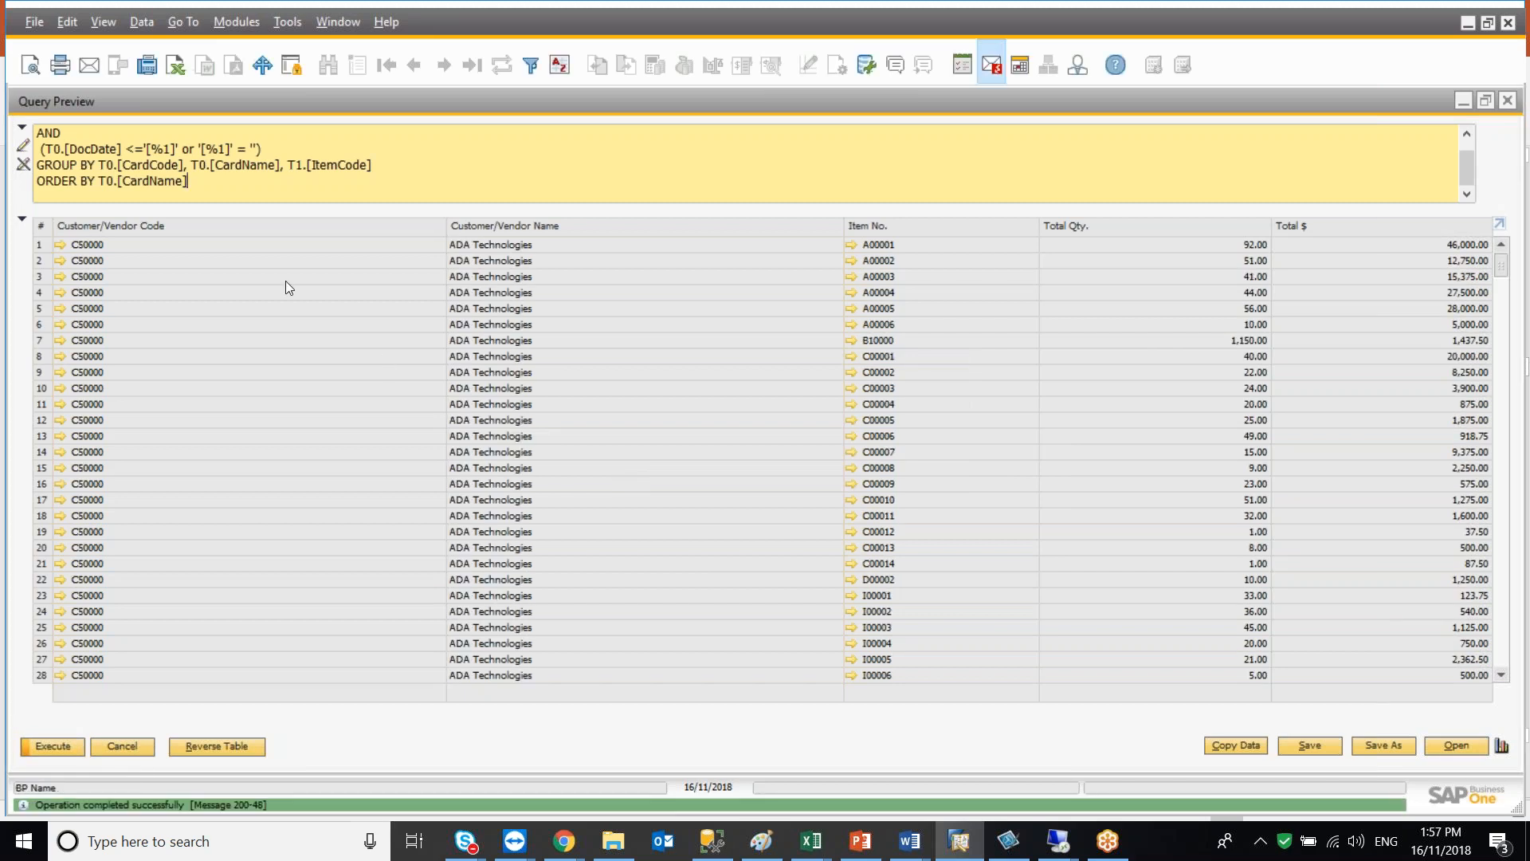
Append DESC to the ORDER BY clause and execute the query
type("DESC")
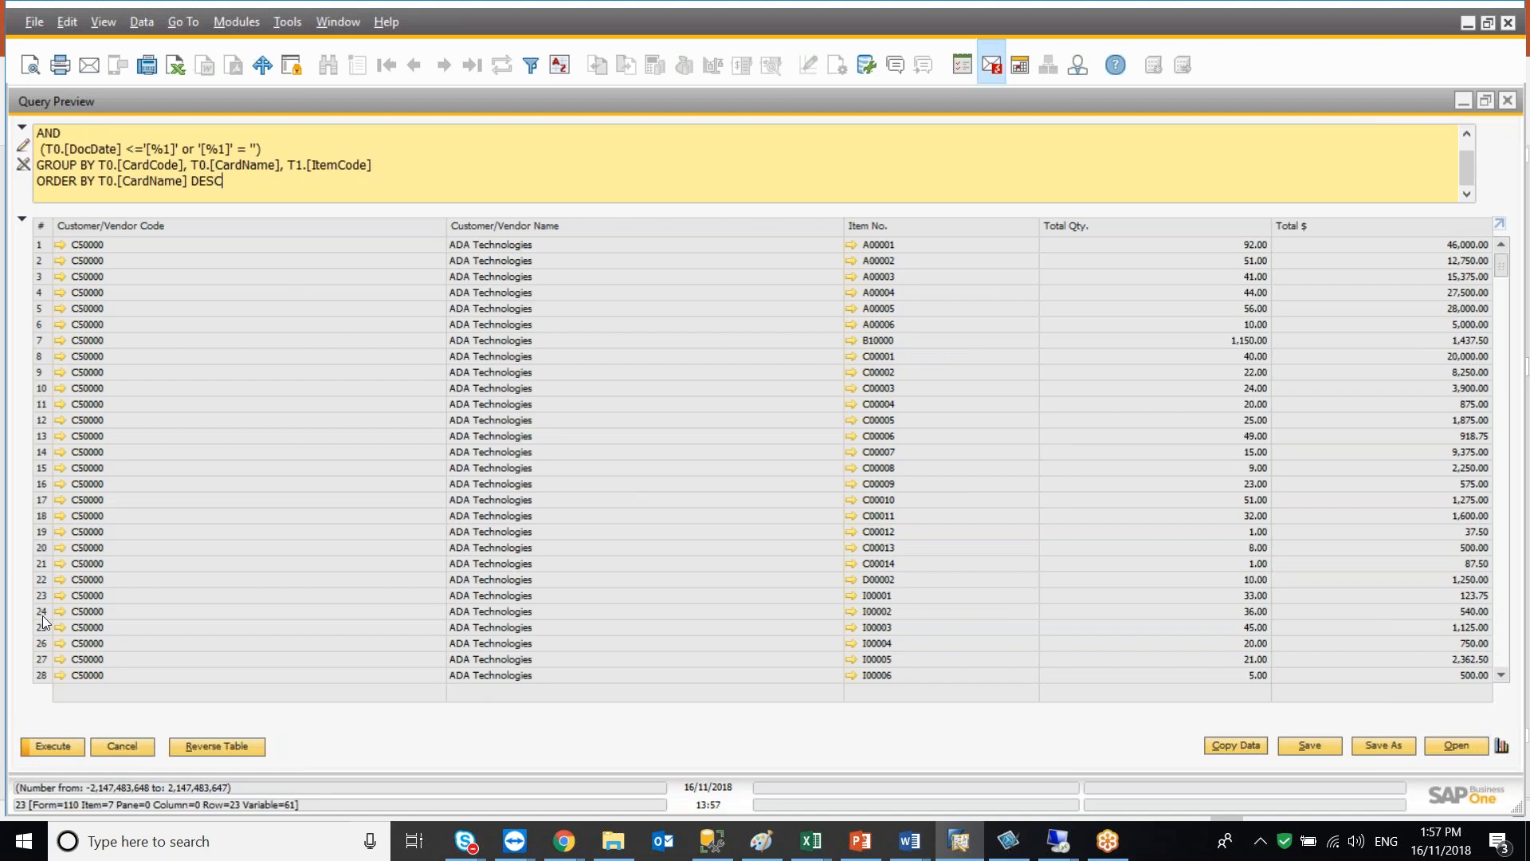
left_click(57, 751)
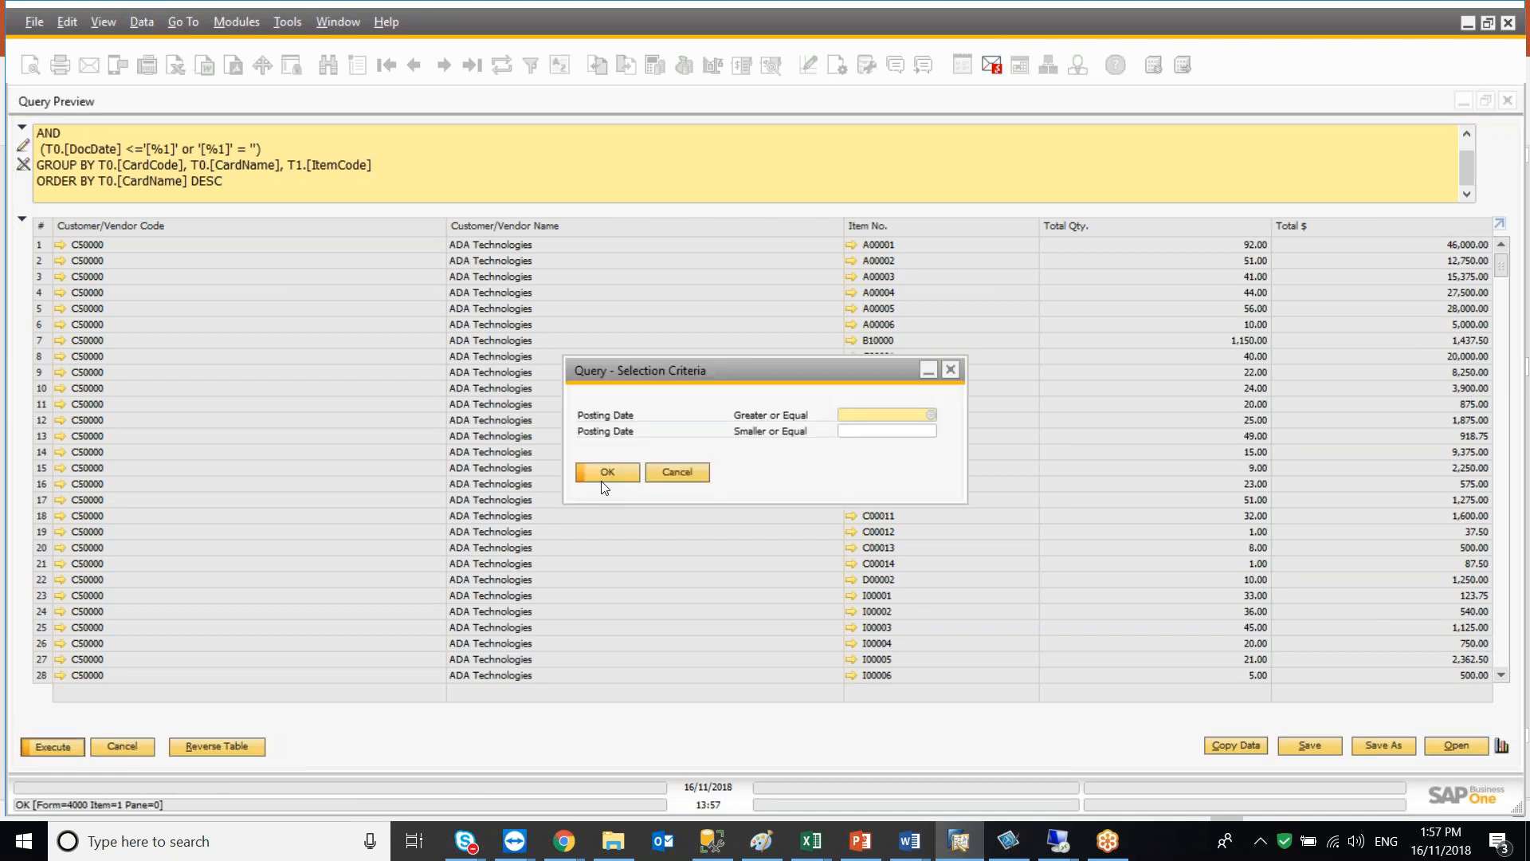
left_click(614, 475)
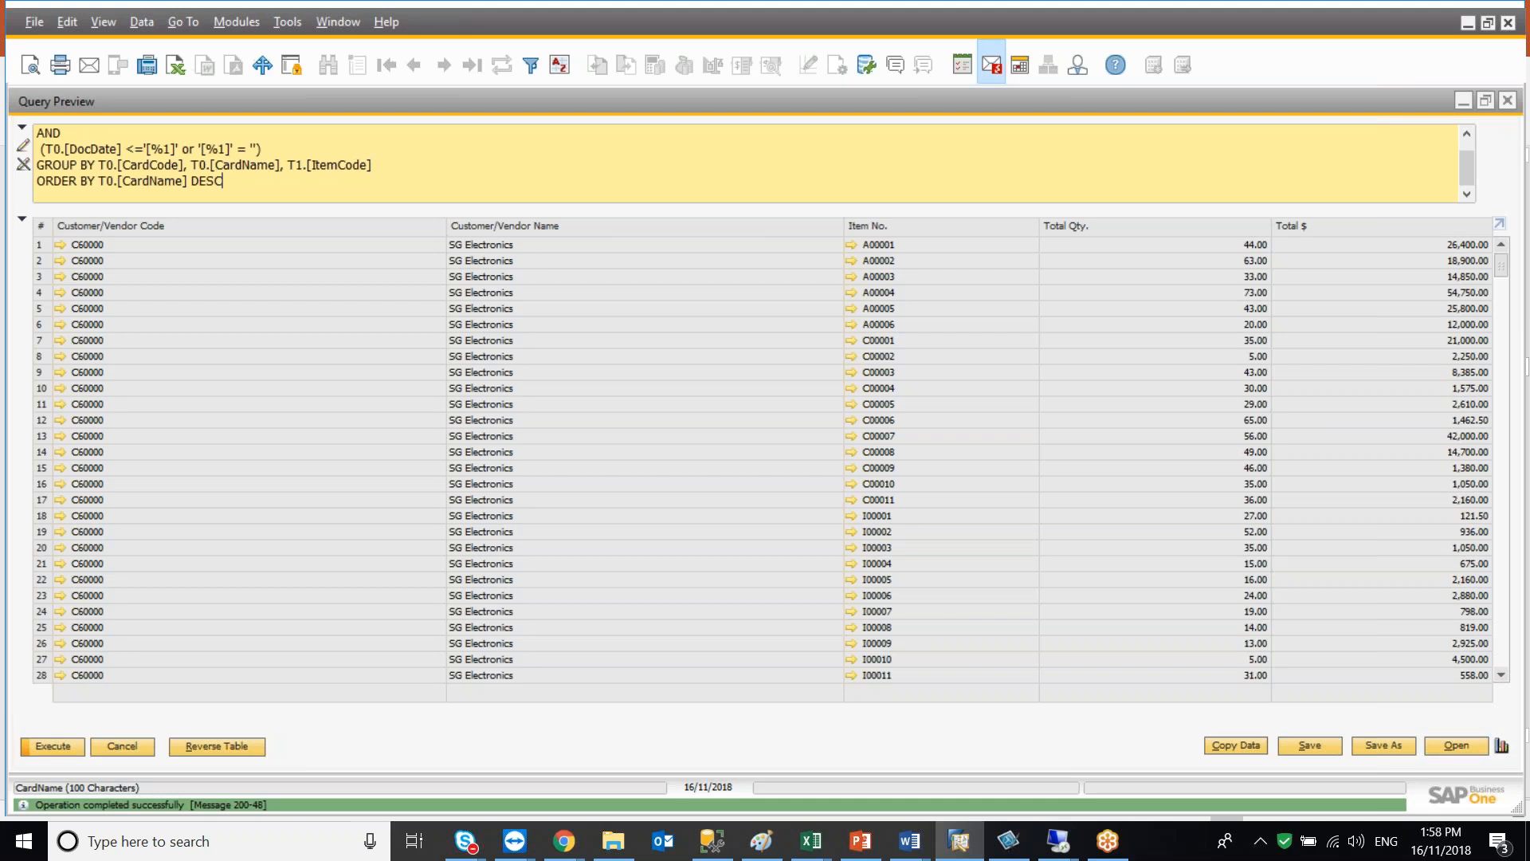
Change the ORDER BY clause to sort by column 5 and execute the query
key("BackSpace")
key("BackSpace")
key("BackSpace")
key("BackSpace")
key("BackSpace")
key("BackSpace")
key("BackSpace")
key("BackSpace")
key("BackSpace")
key("BackSpace")
key("BackSpace")
key("BackSpace")
key("BackSpace")
key("BackSpace")
key("BackSpace")
key("BackSpace")
key("BackSpace")
key("BackSpace")
type("5")
left_click(53, 746)
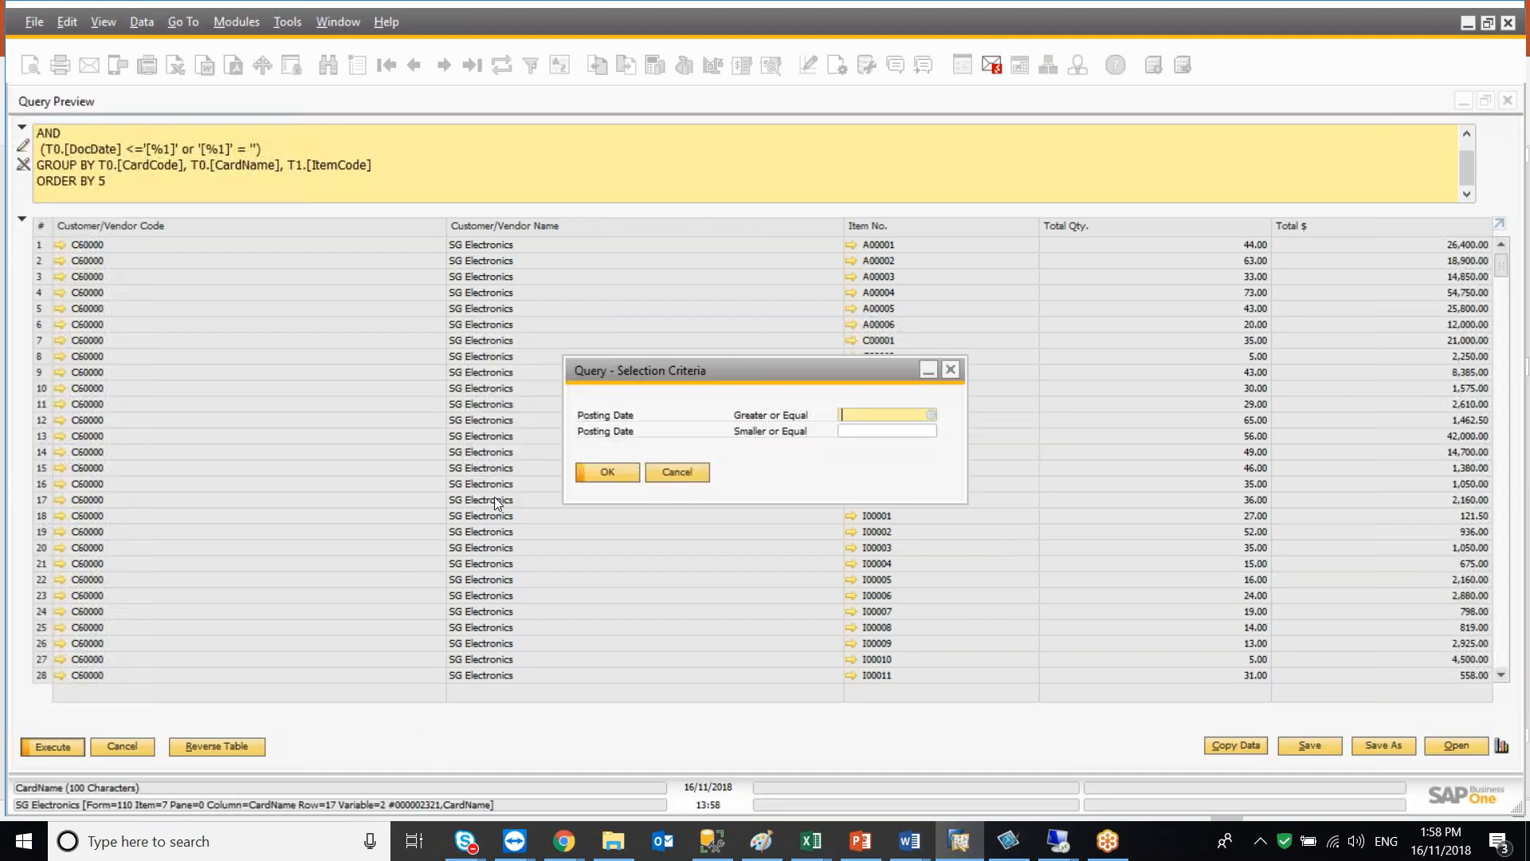
left_click(586, 472)
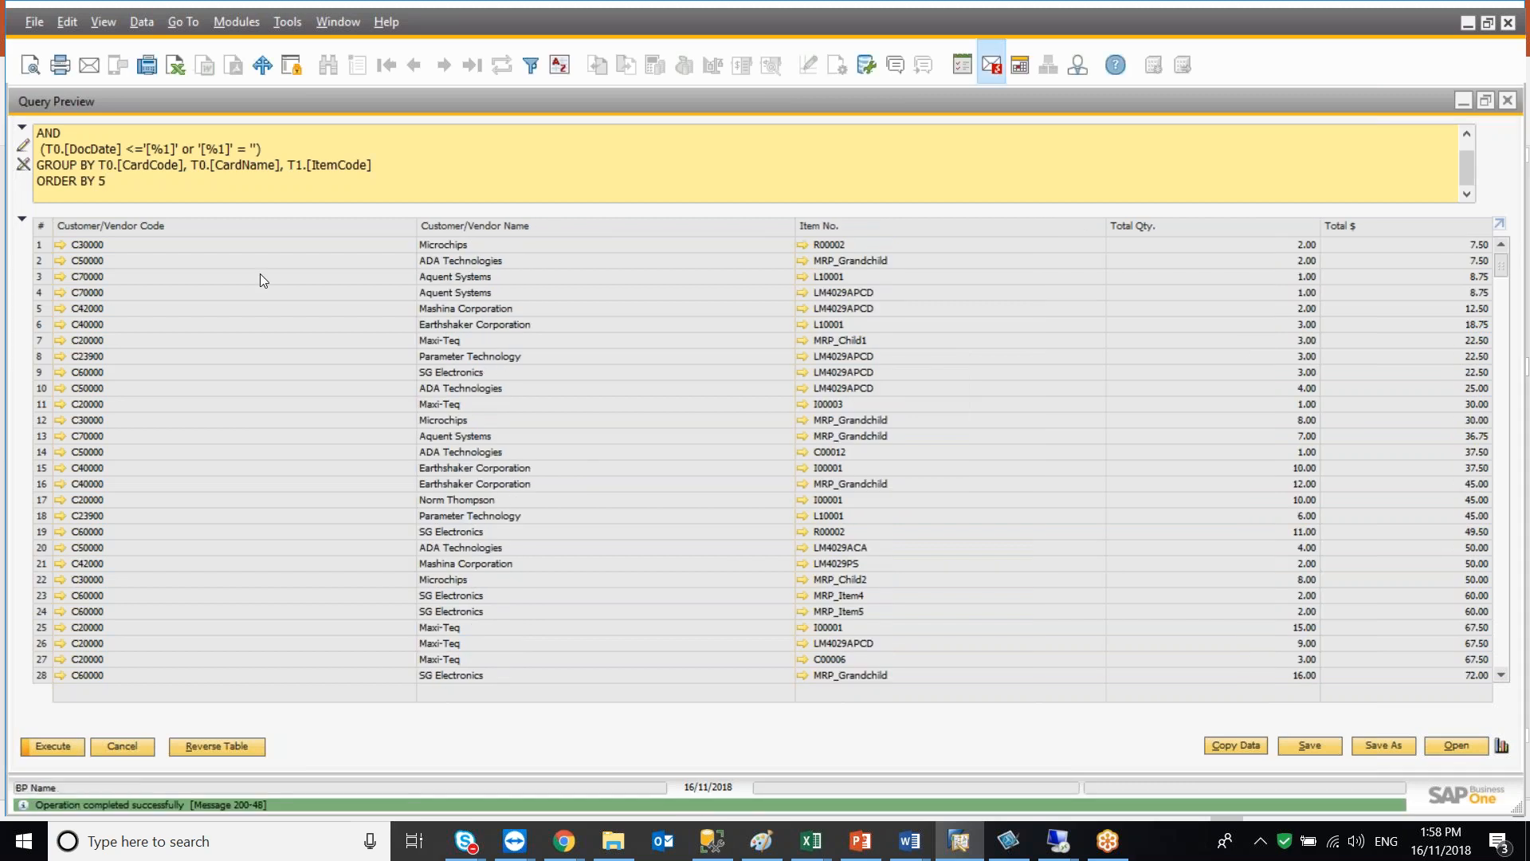
Append DESC to ORDER BY 5 and execute the query
type("DESC")
left_click(52, 749)
left_click(607, 474)
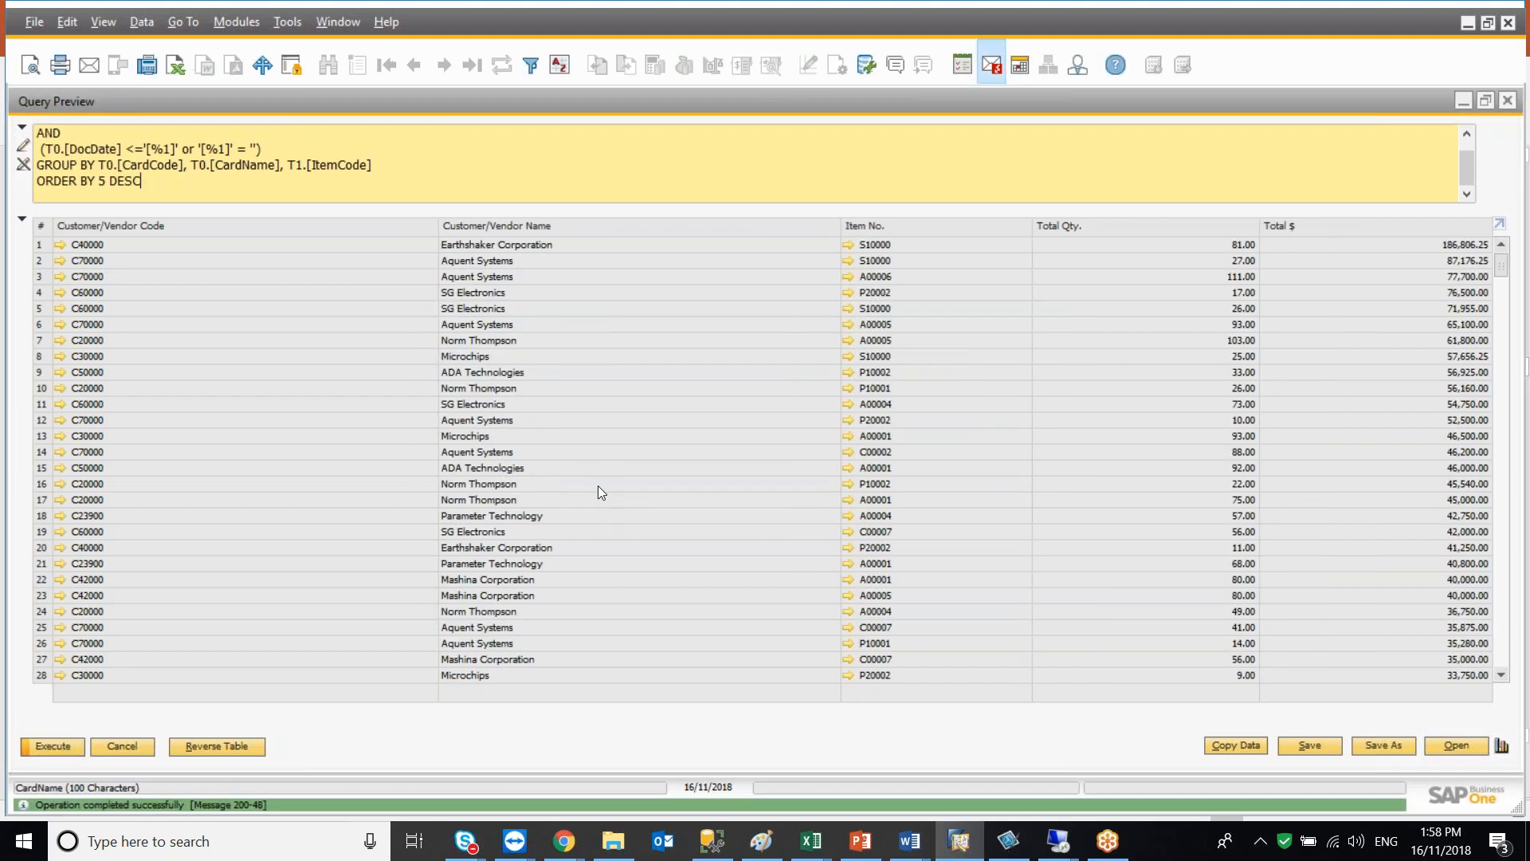
Switch to the PowerPoint presentation and open slide 25 on useful date functions
left_click(22, 224)
left_click(23, 720)
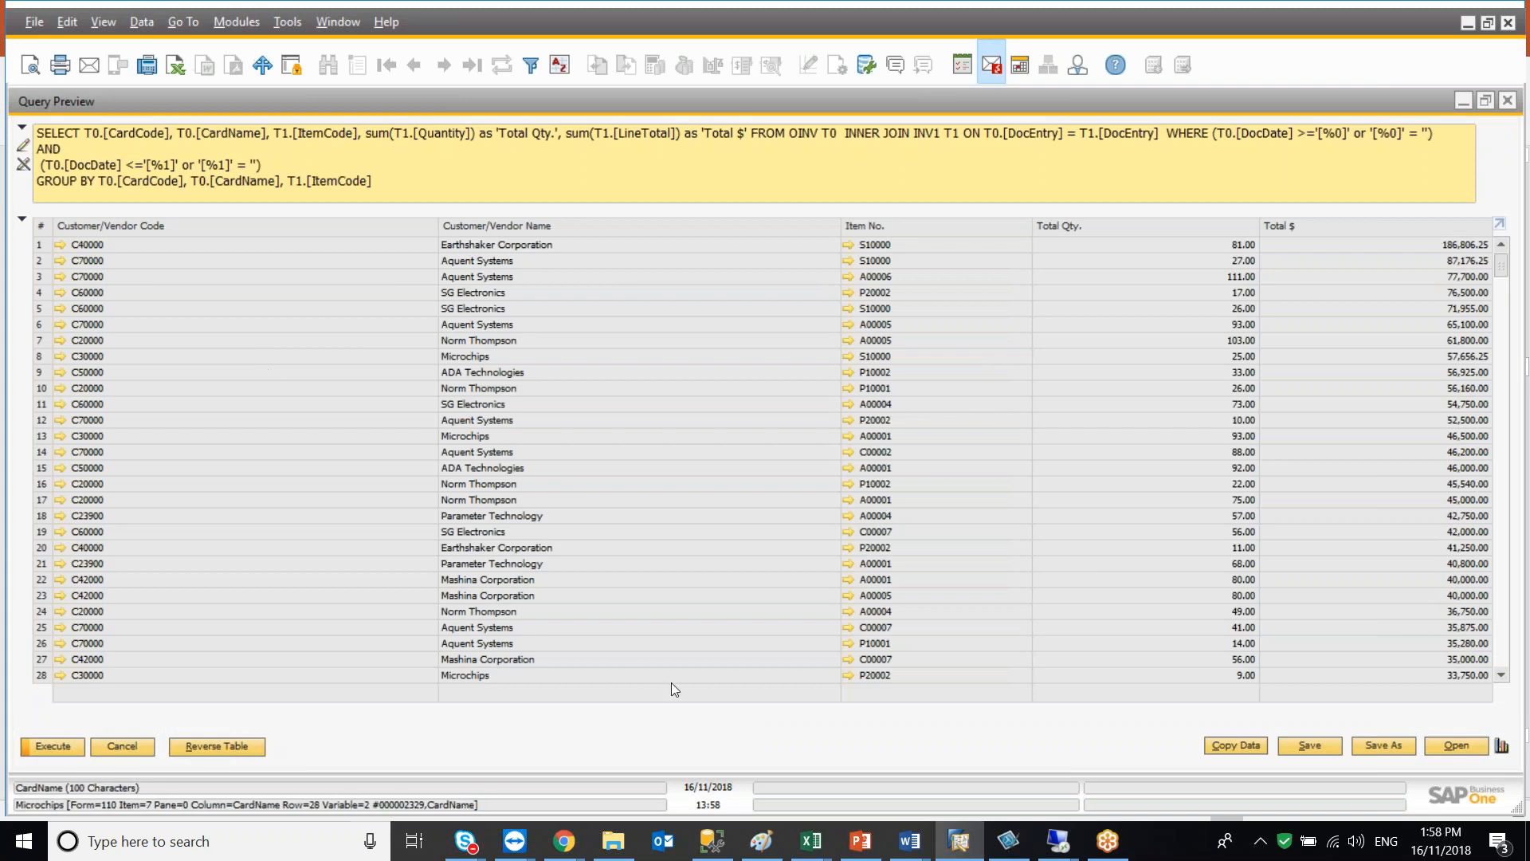
left_click(860, 843)
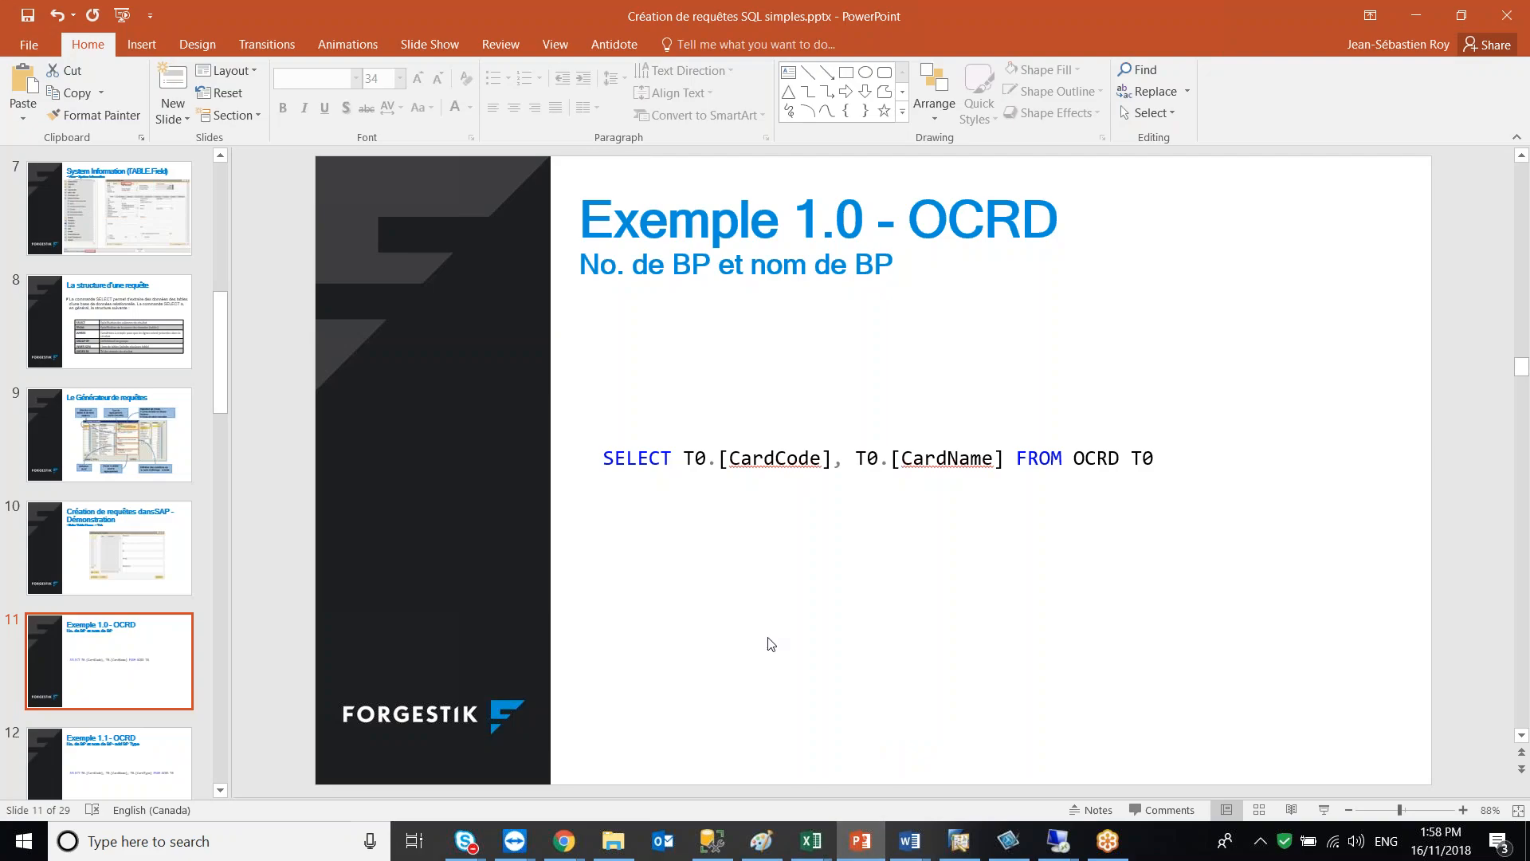
left_click_drag(222, 374, 212, 668)
left_click(139, 650)
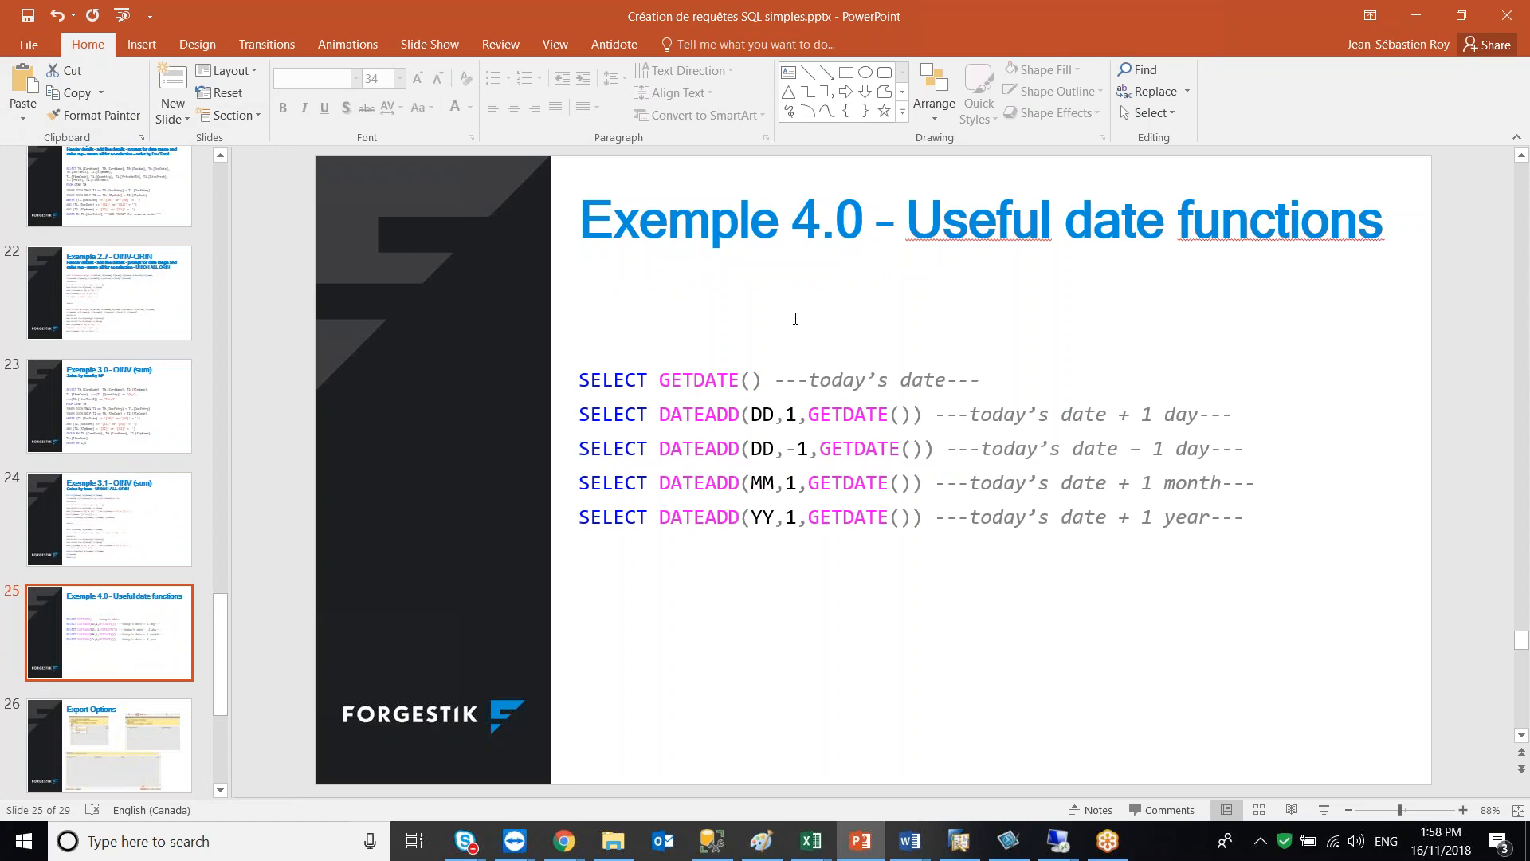
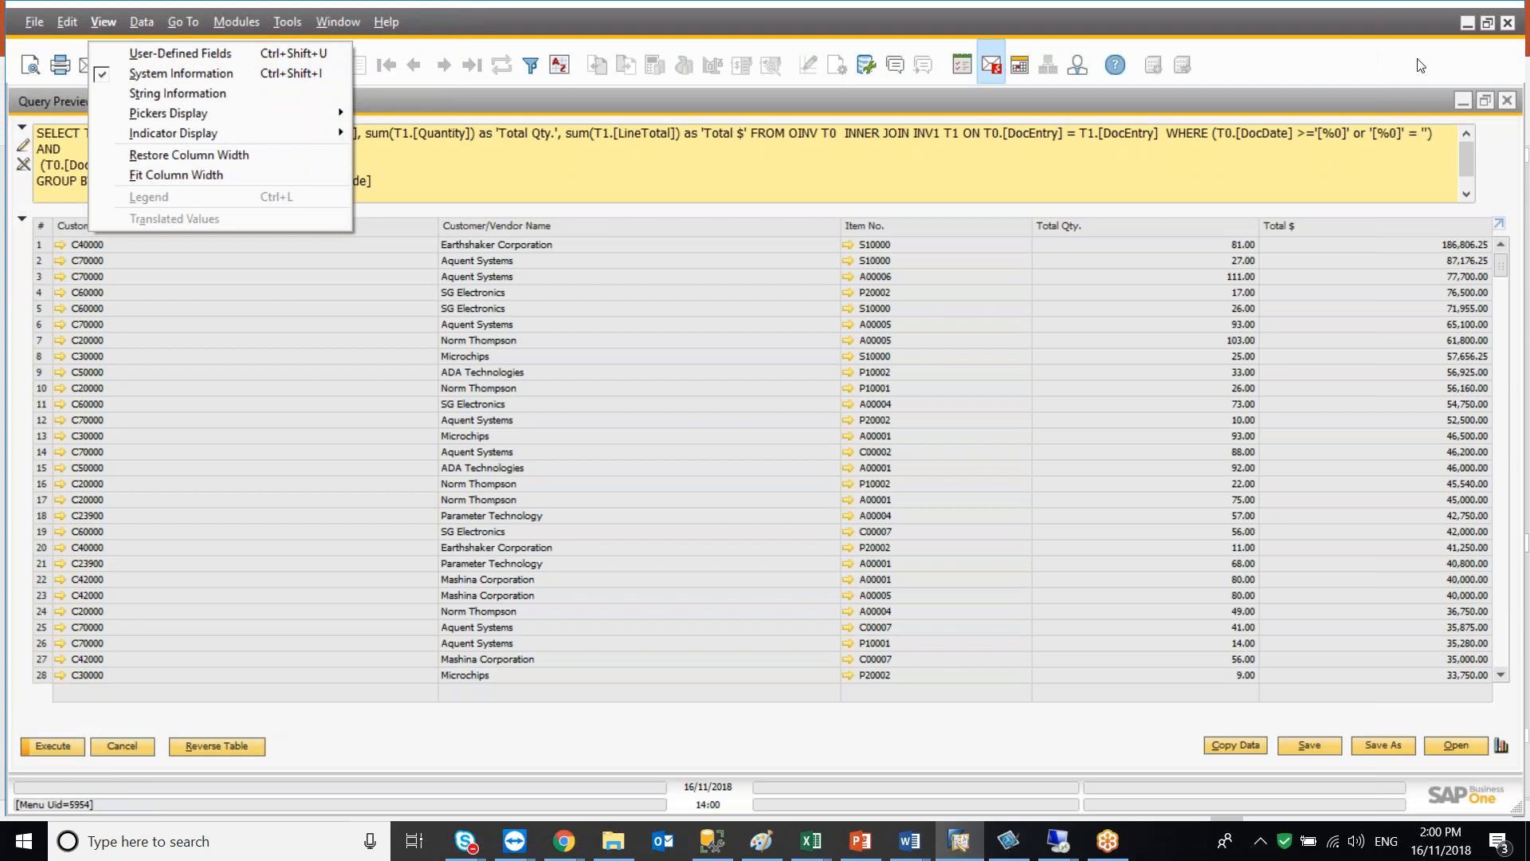
Close the query preview and open a new Sales Order form
left_click(1463, 100)
left_click(1464, 99)
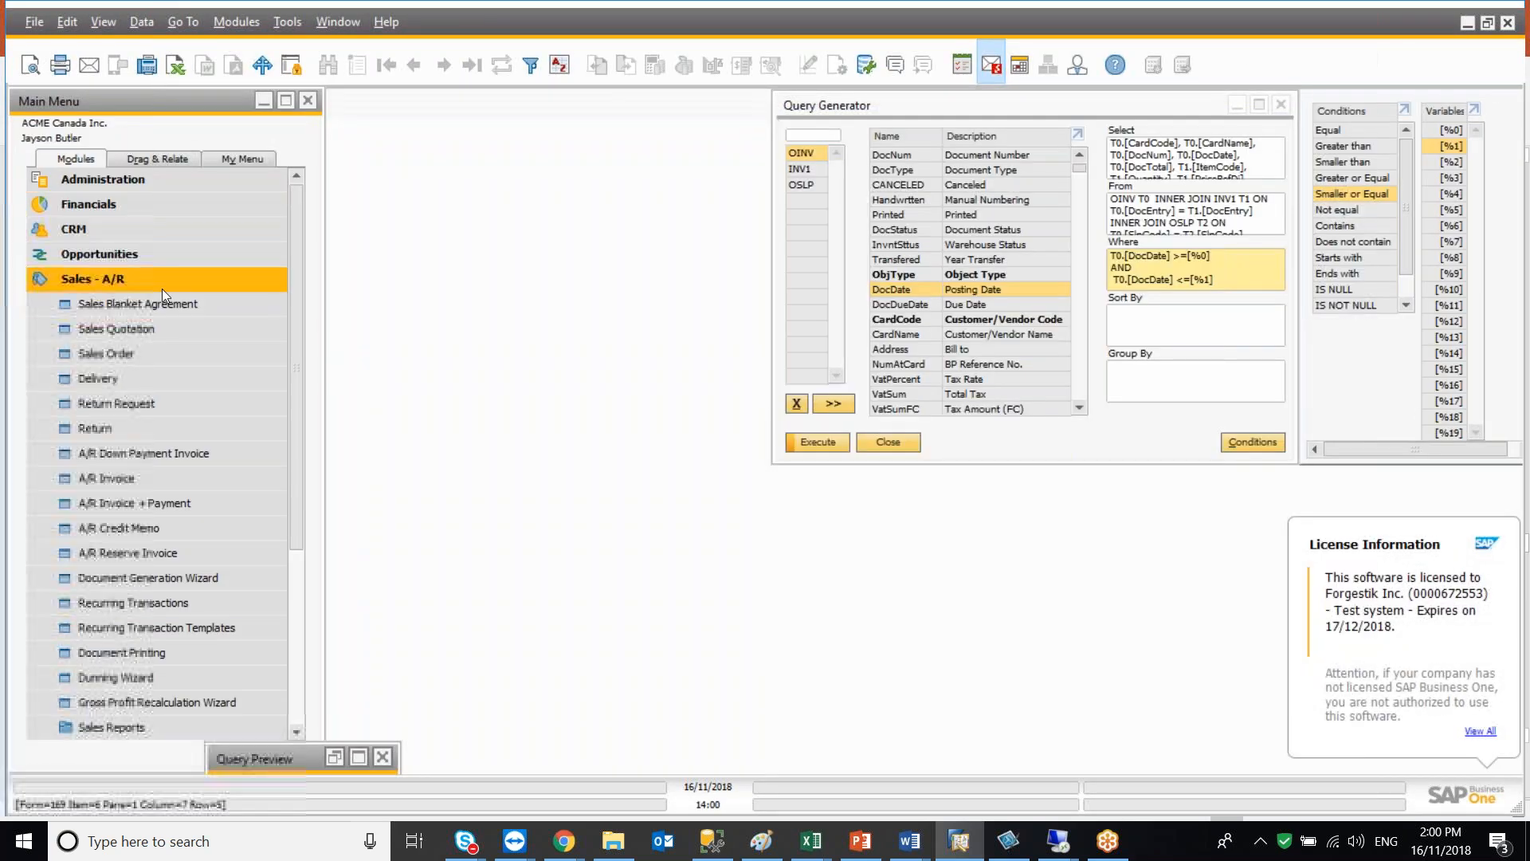
left_click(170, 353)
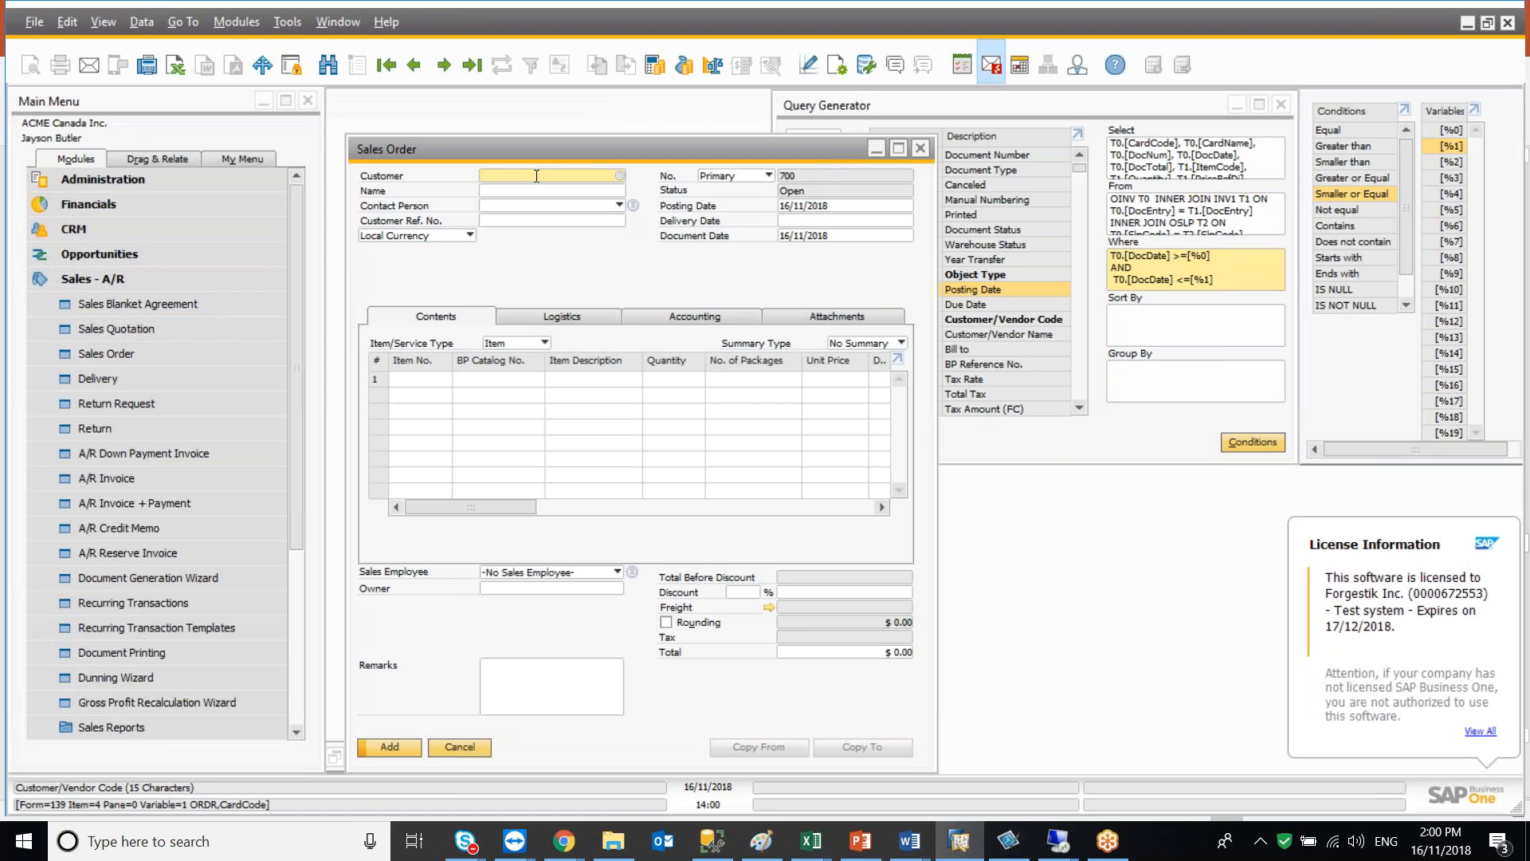
Turn on the System Information display so field names show for the form
left_click(104, 21)
left_click(153, 76)
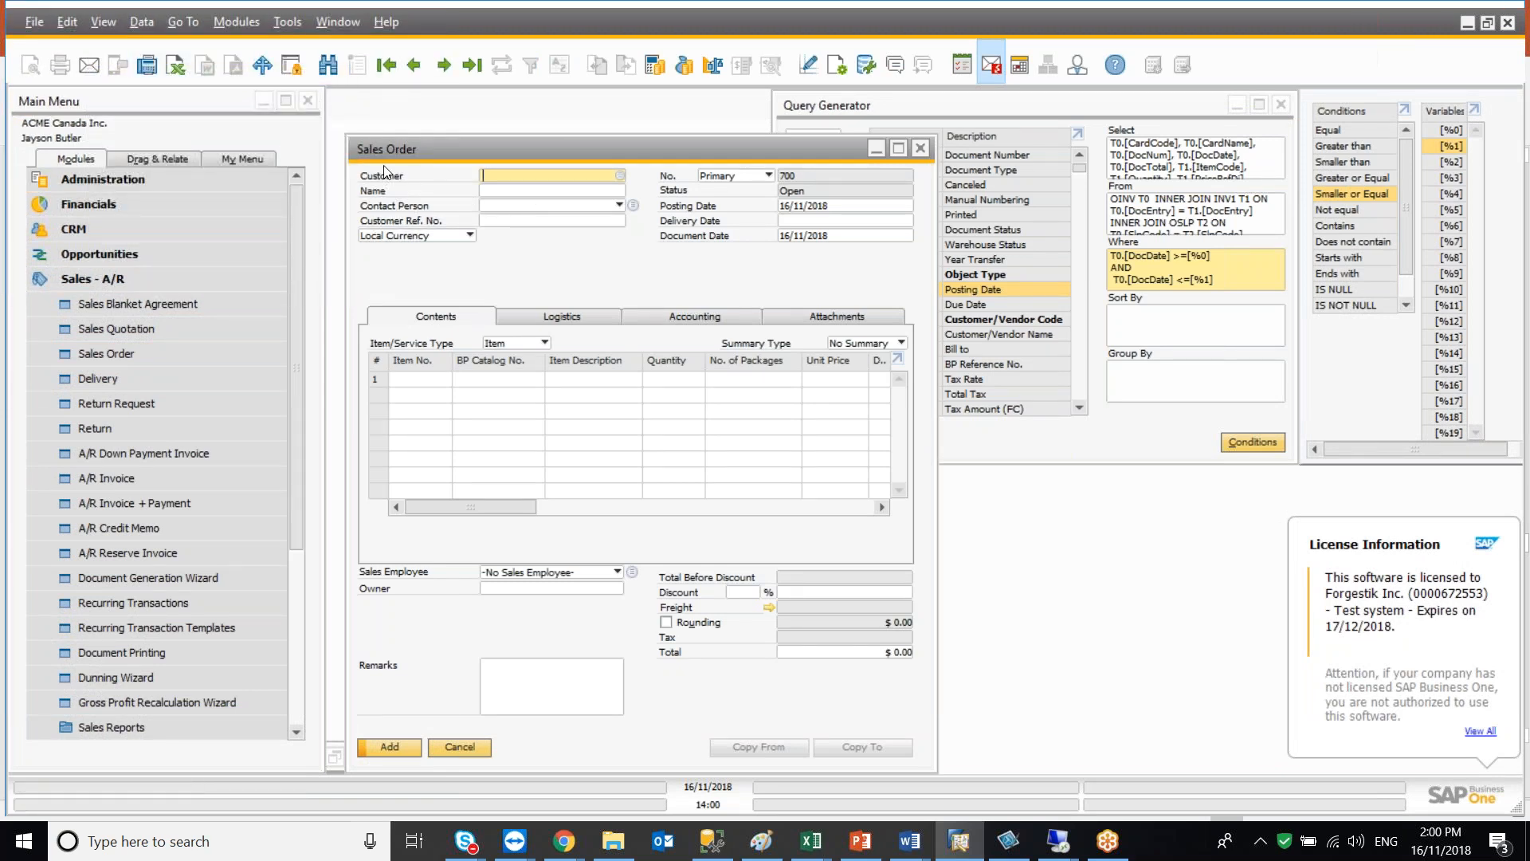
left_click(104, 22)
mouse_move(142, 22)
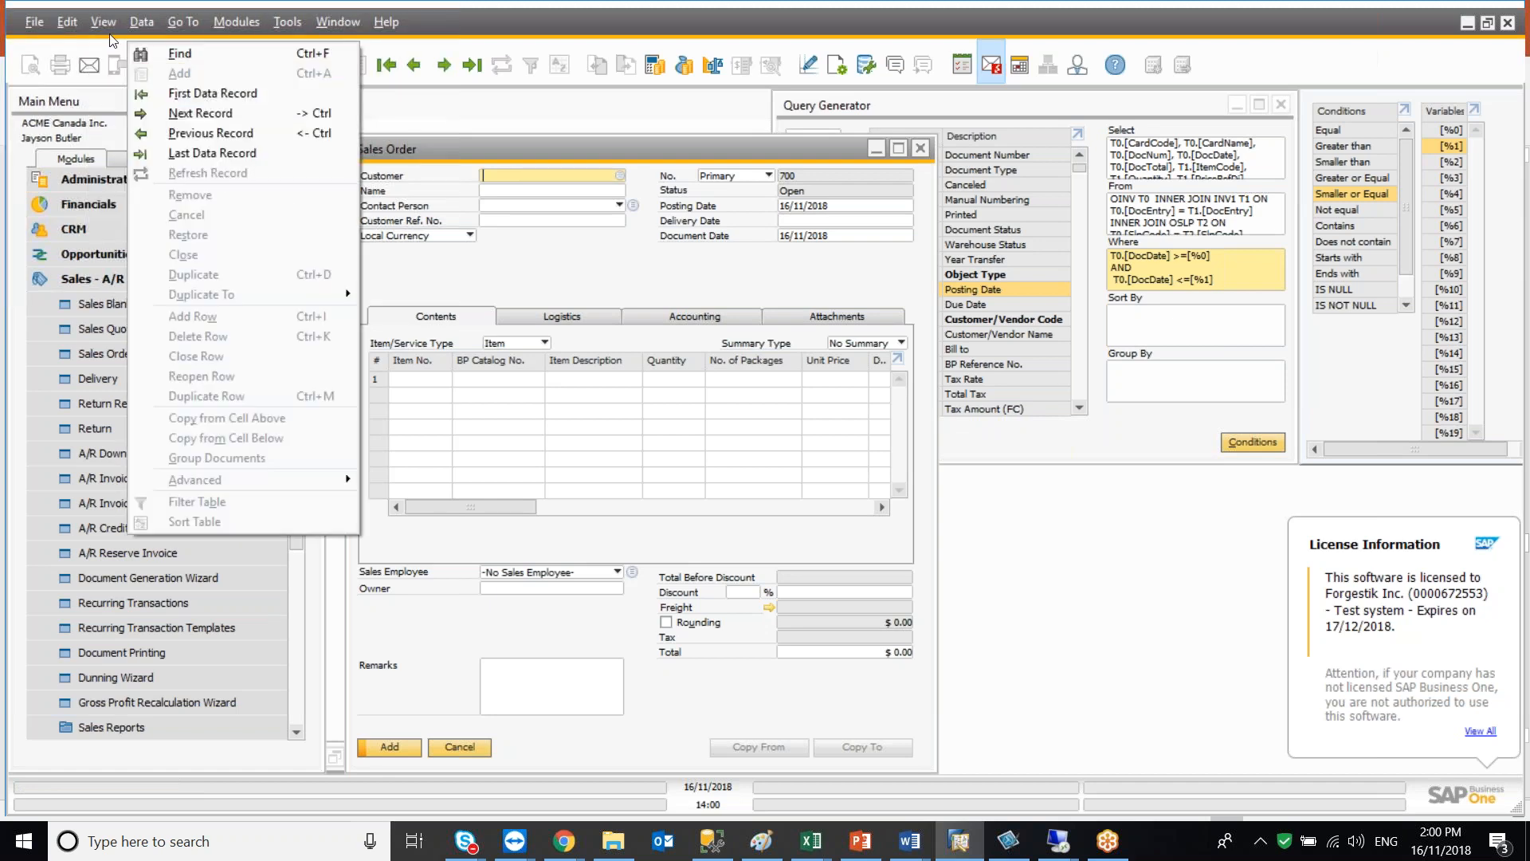
left_click(159, 72)
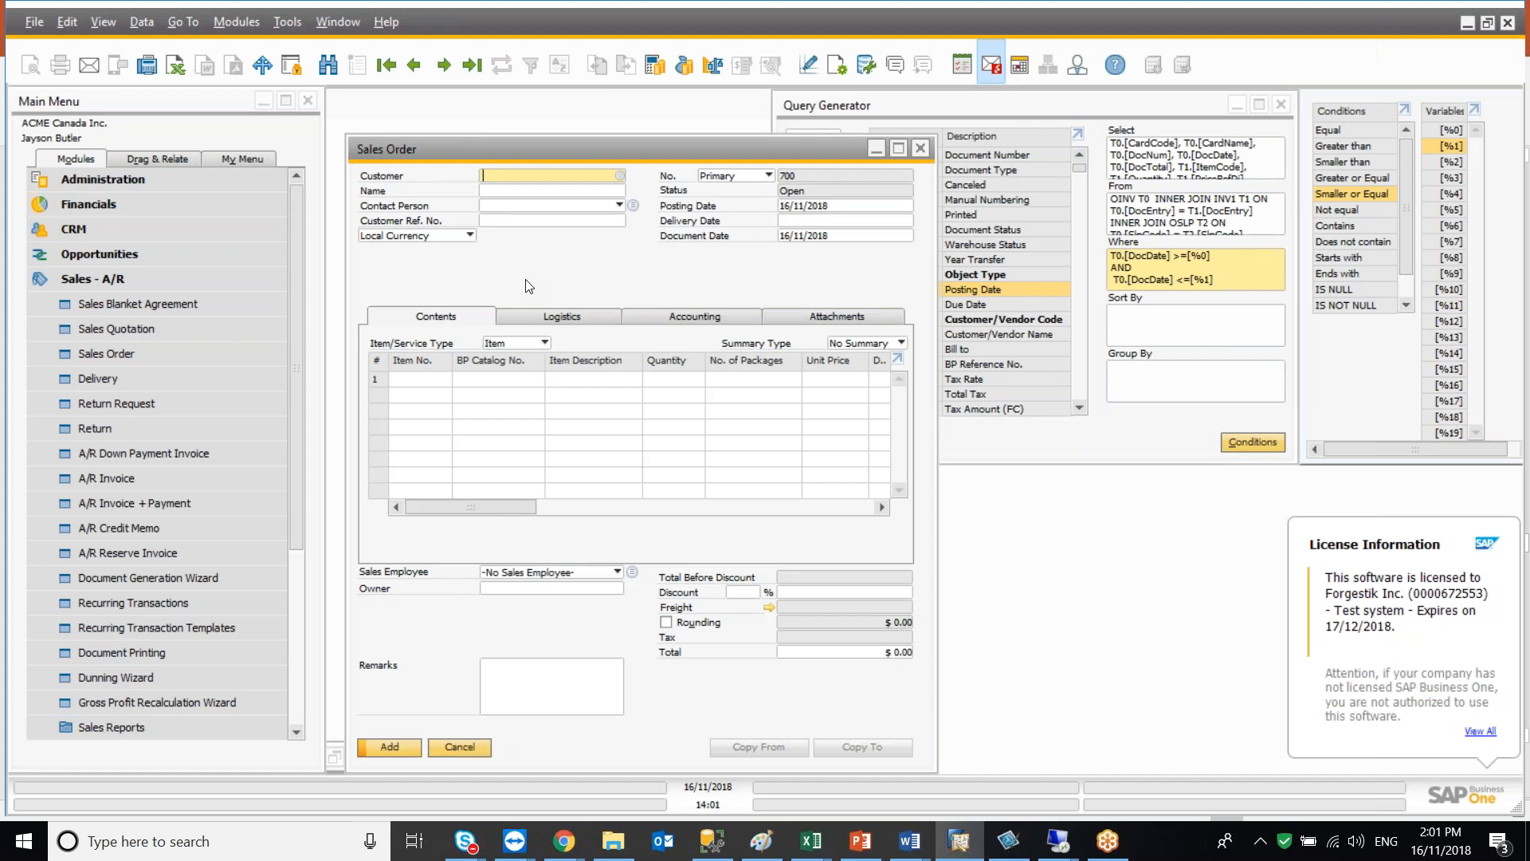
Browse to sales order number 1 and inspect the technical information of its fields such as total and sales employee
left_click(414, 64)
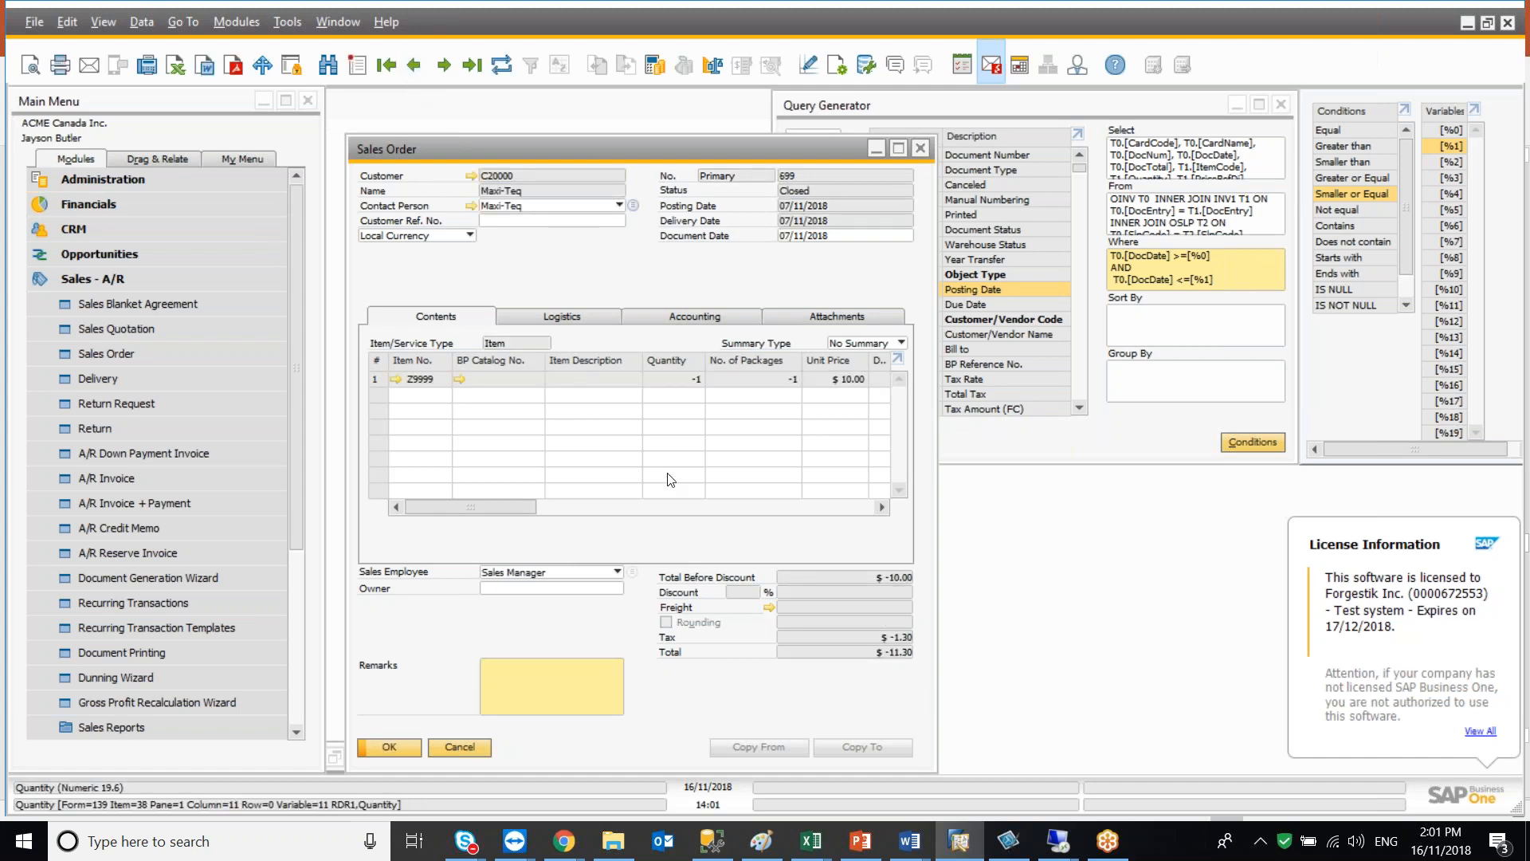
left_click(443, 65)
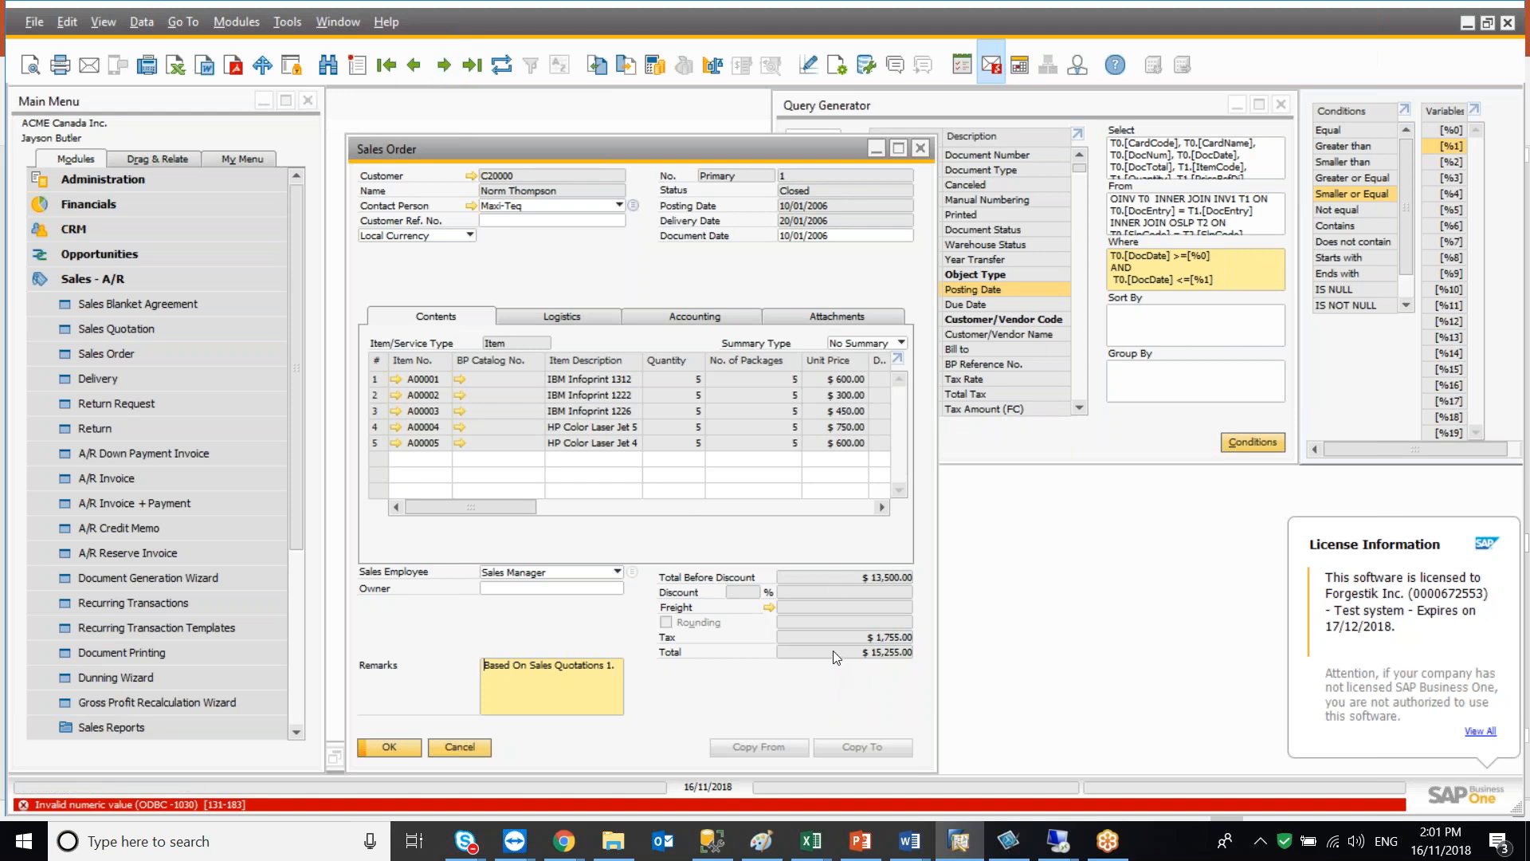
mouse_move(825, 639)
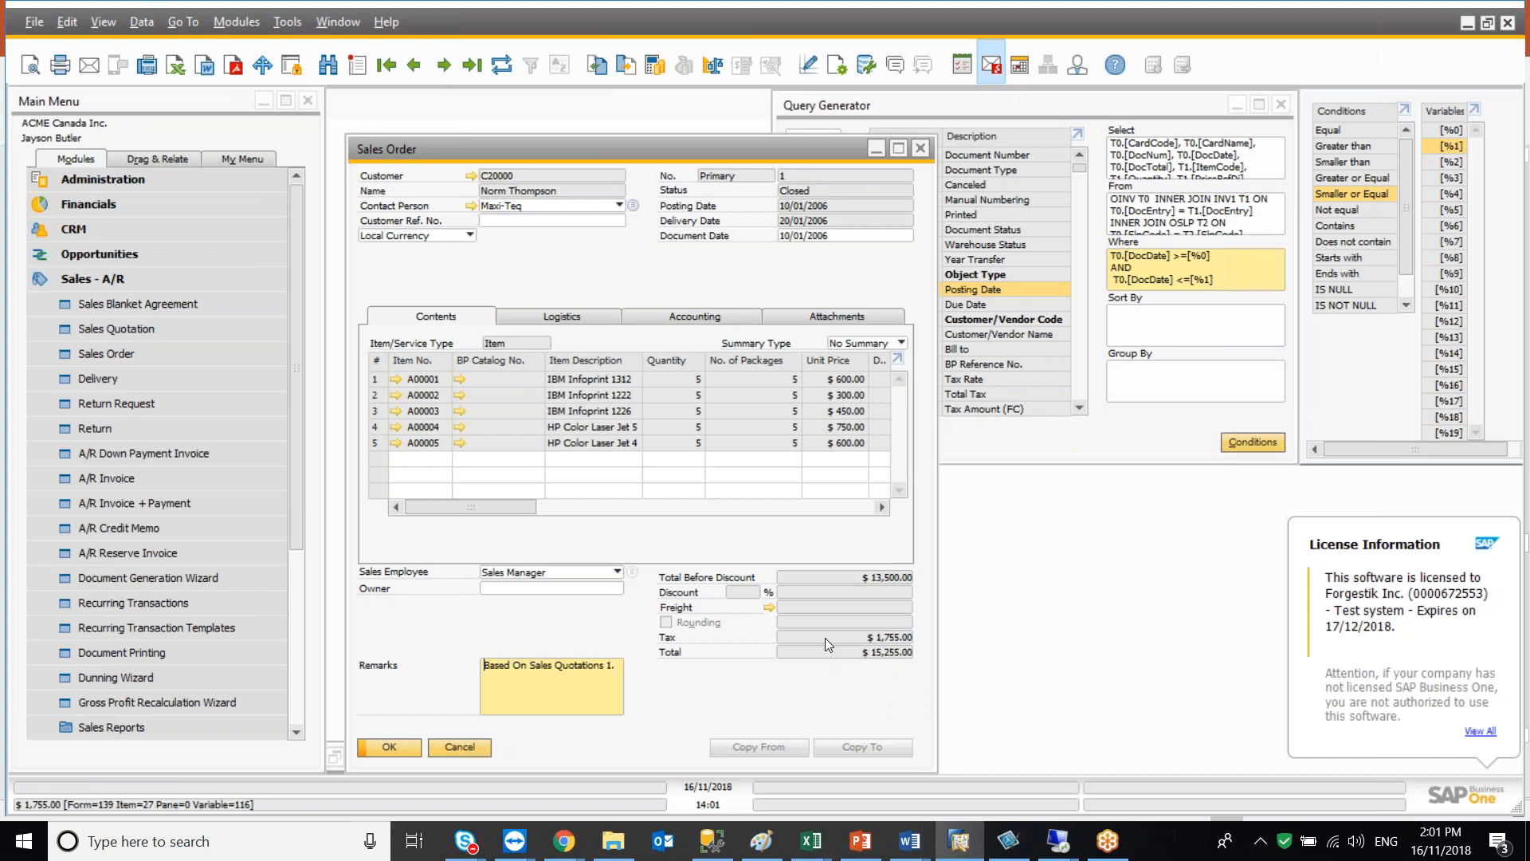
mouse_move(548, 578)
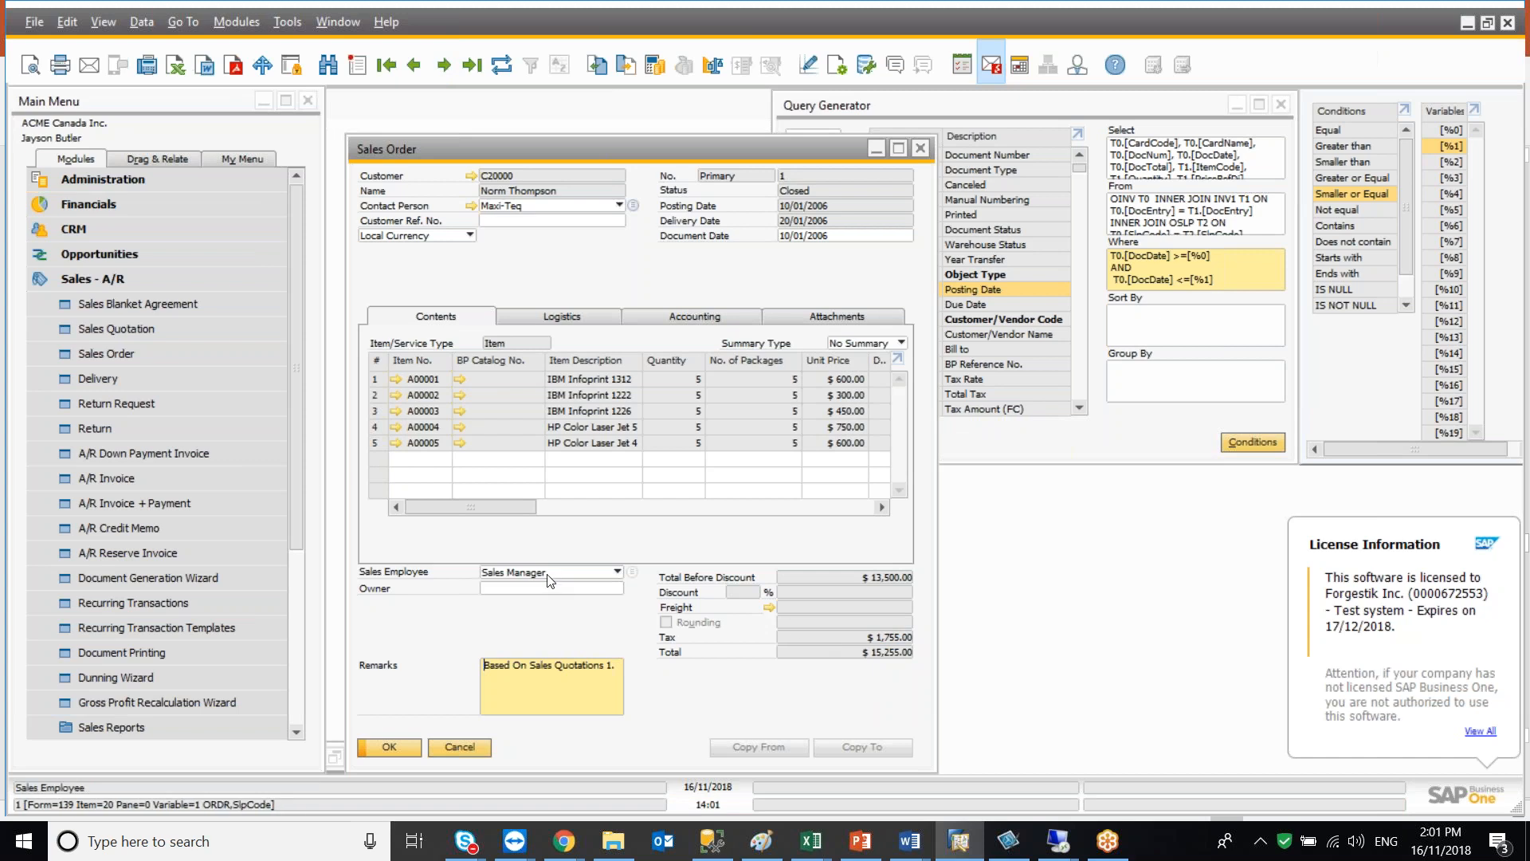
mouse_move(523, 174)
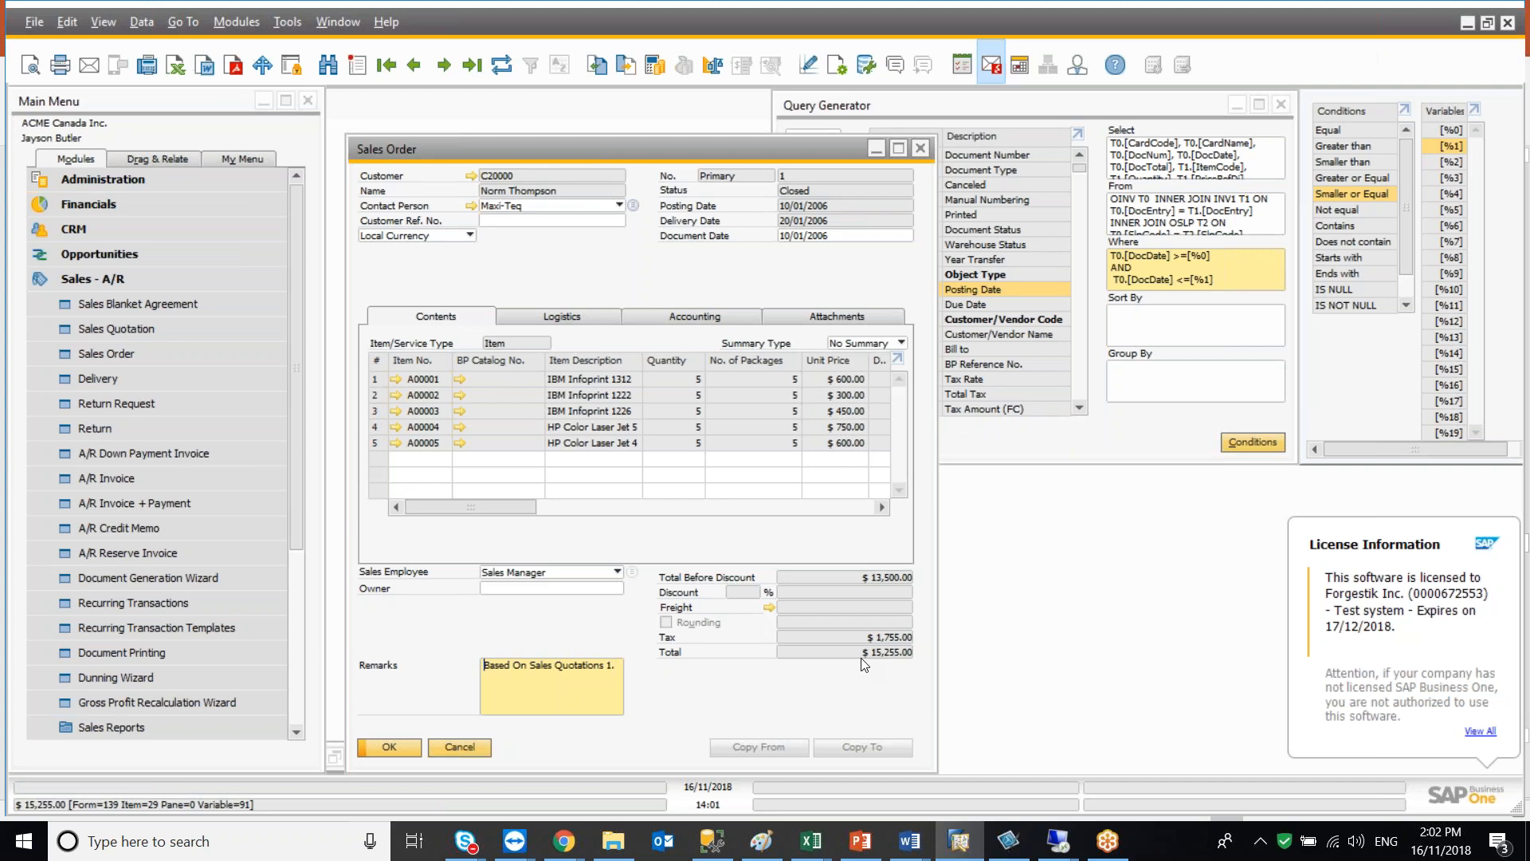
mouse_move(749, 183)
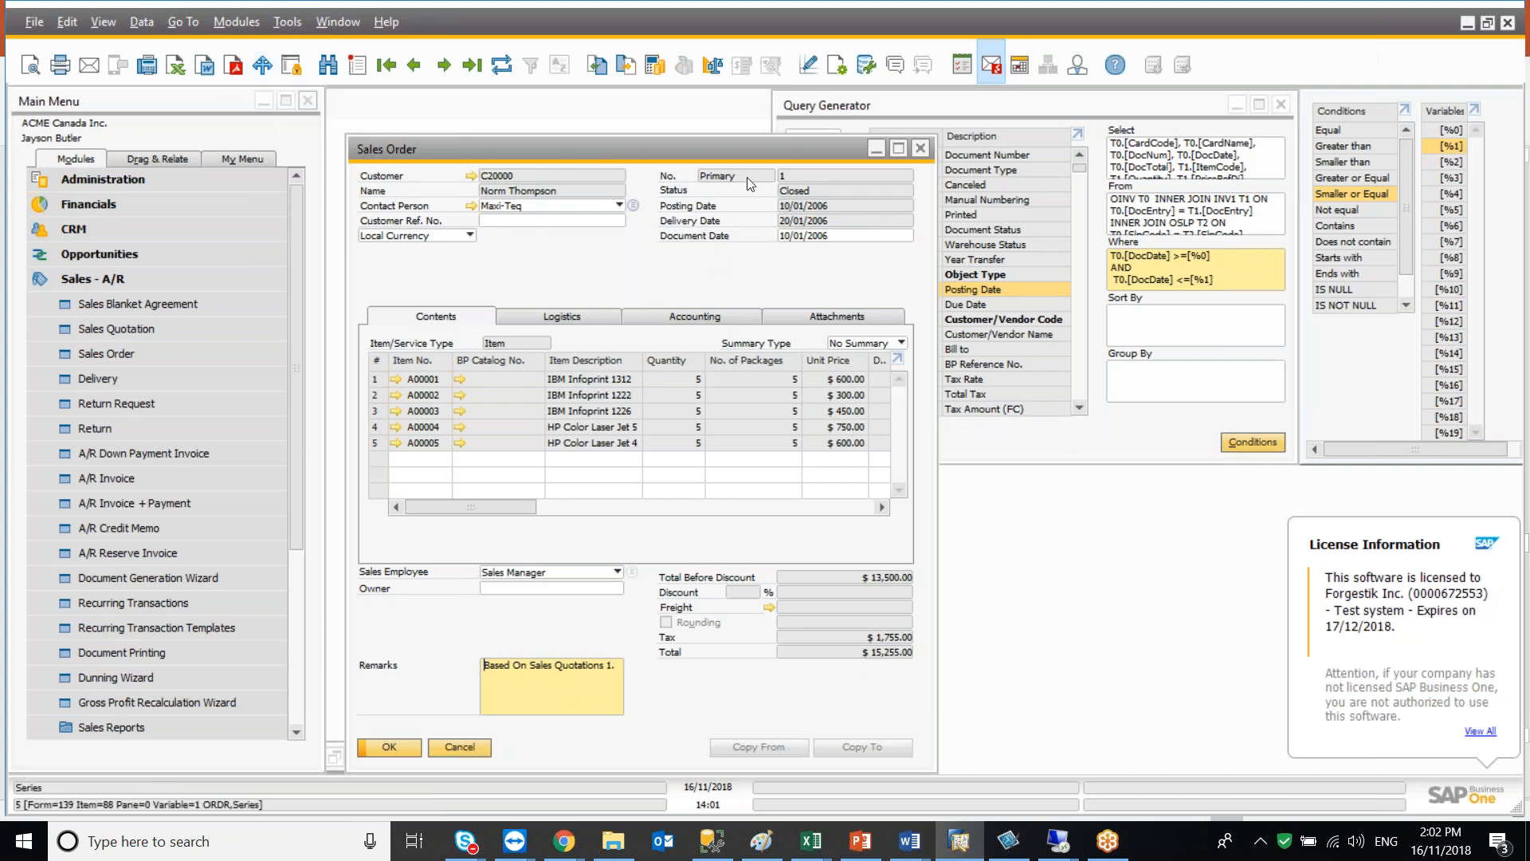
Open the Query Generator and add the ORDR table
left_click(287, 21)
mouse_move(375, 254)
left_click(732, 275)
type("ordr")
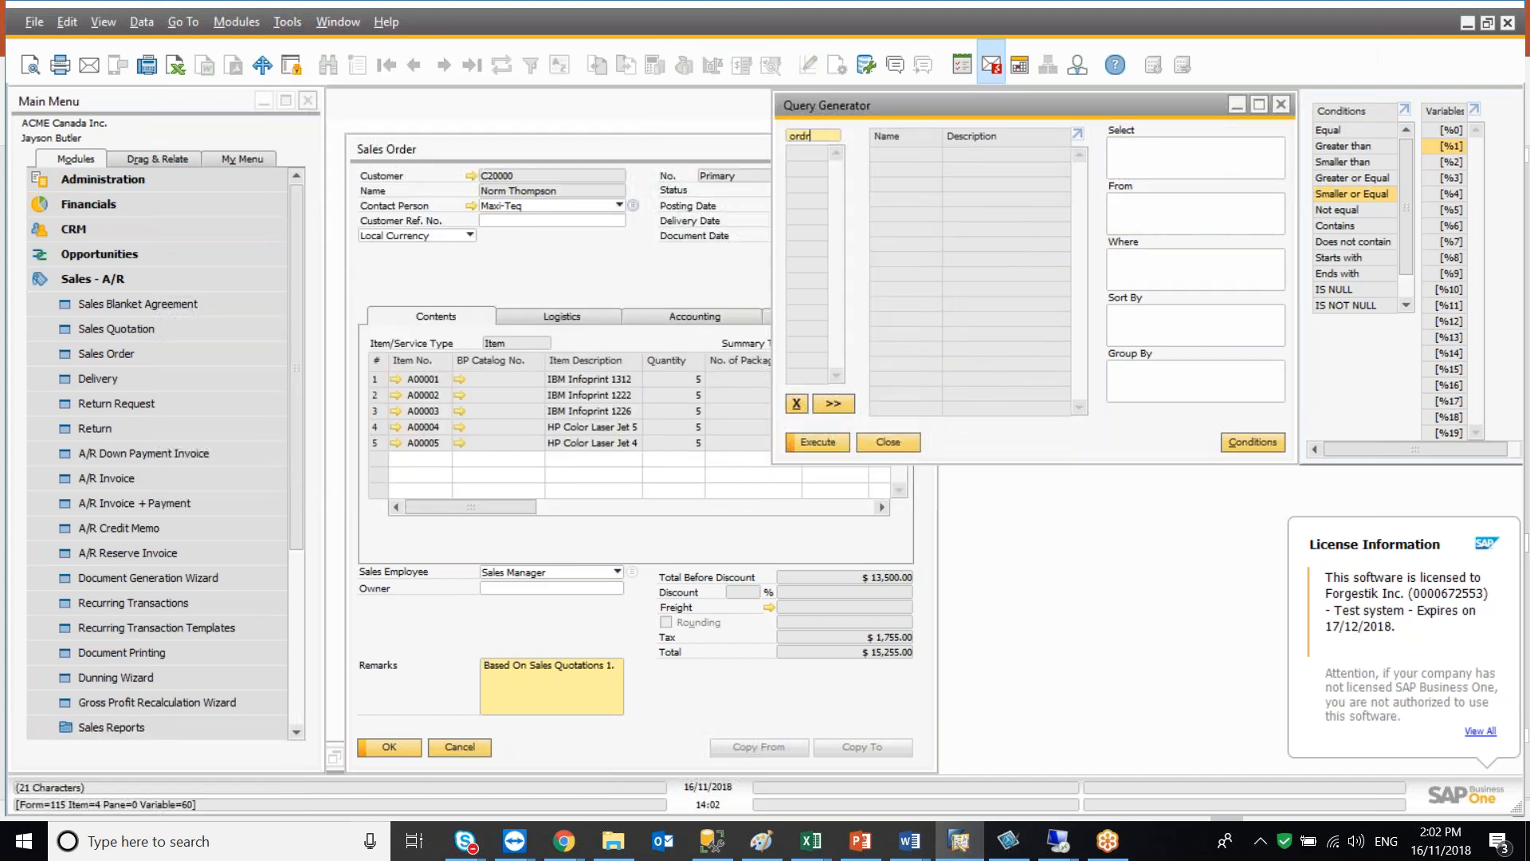
Add a condition T0.[DocNum] ='1' and execute the query
left_click(1137, 263)
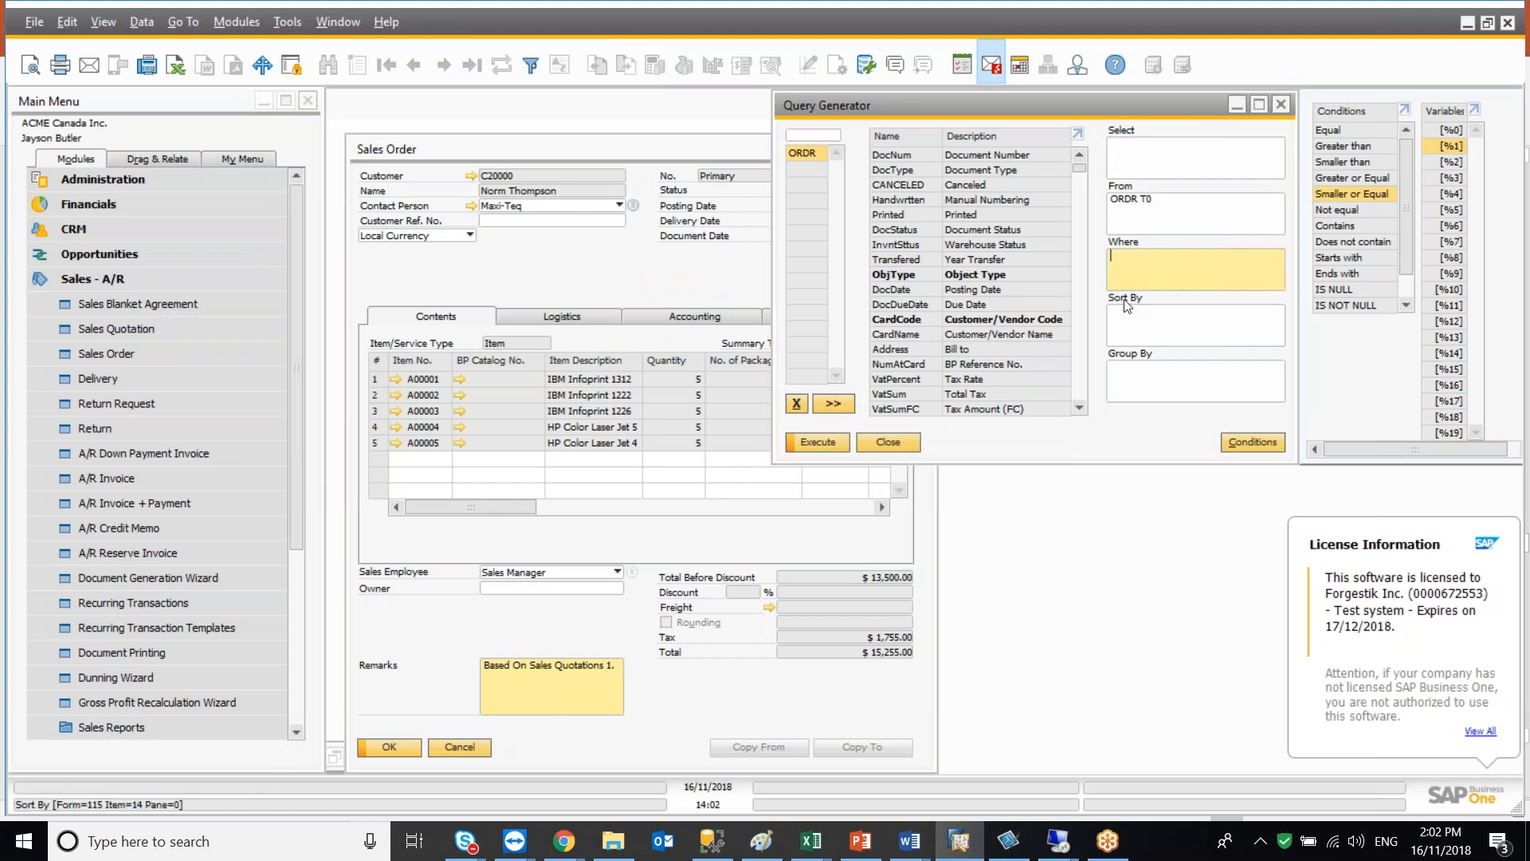
left_click(903, 157)
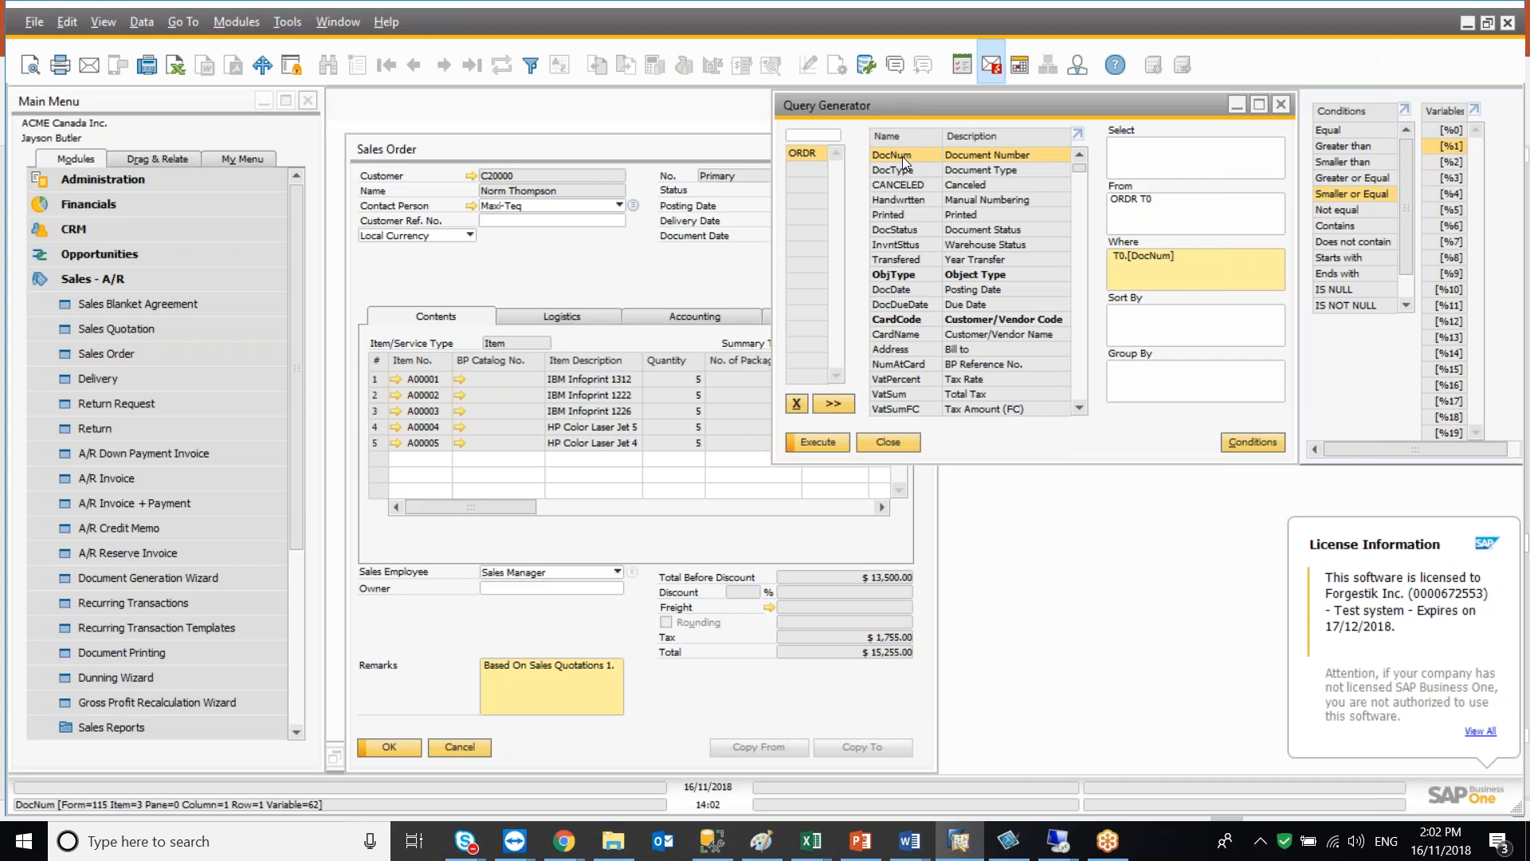
type("='1")
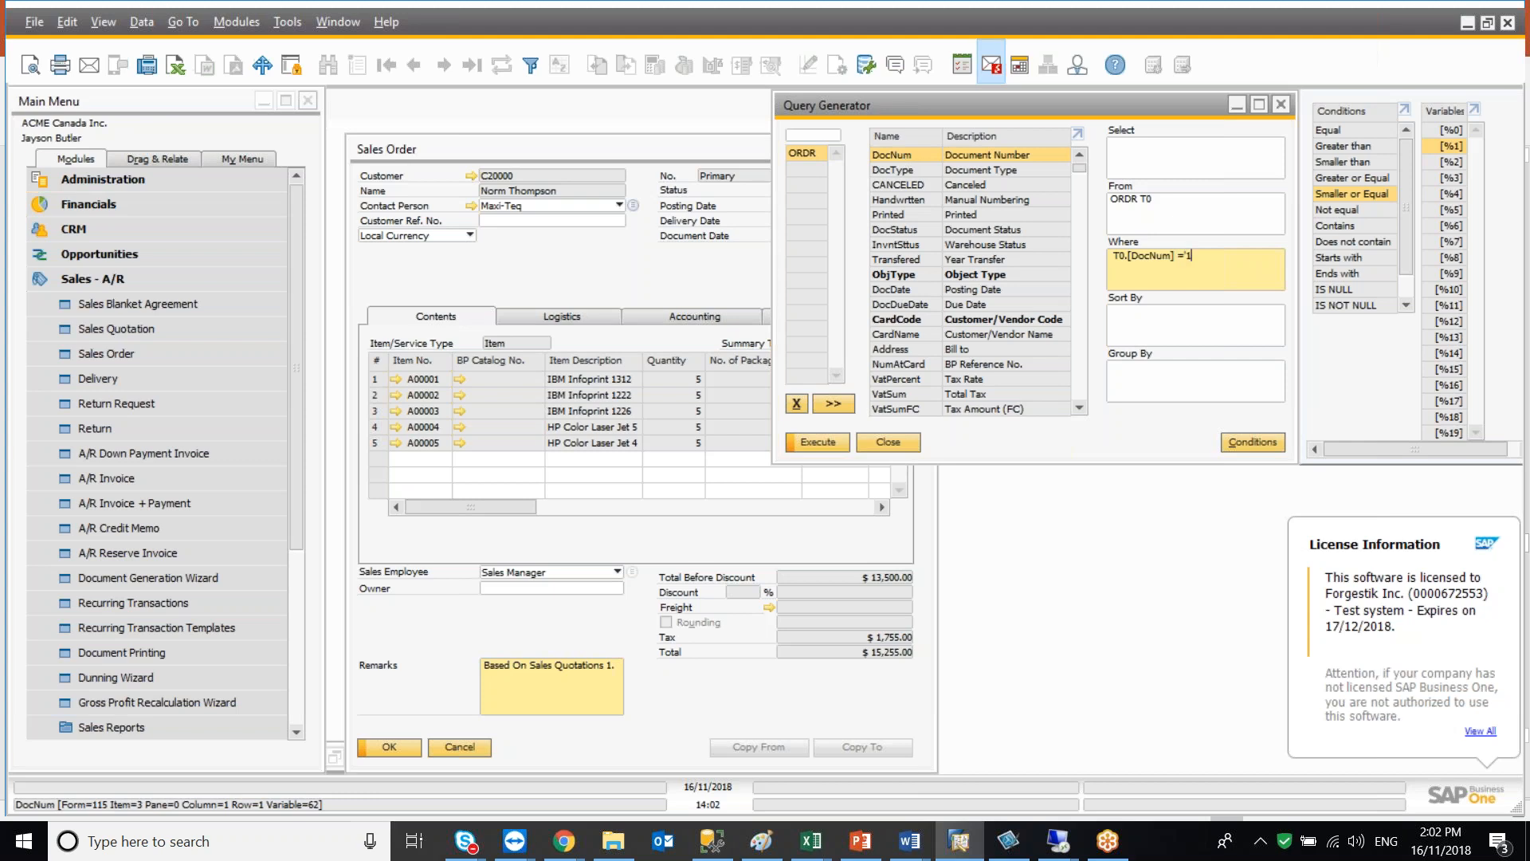
left_click(813, 444)
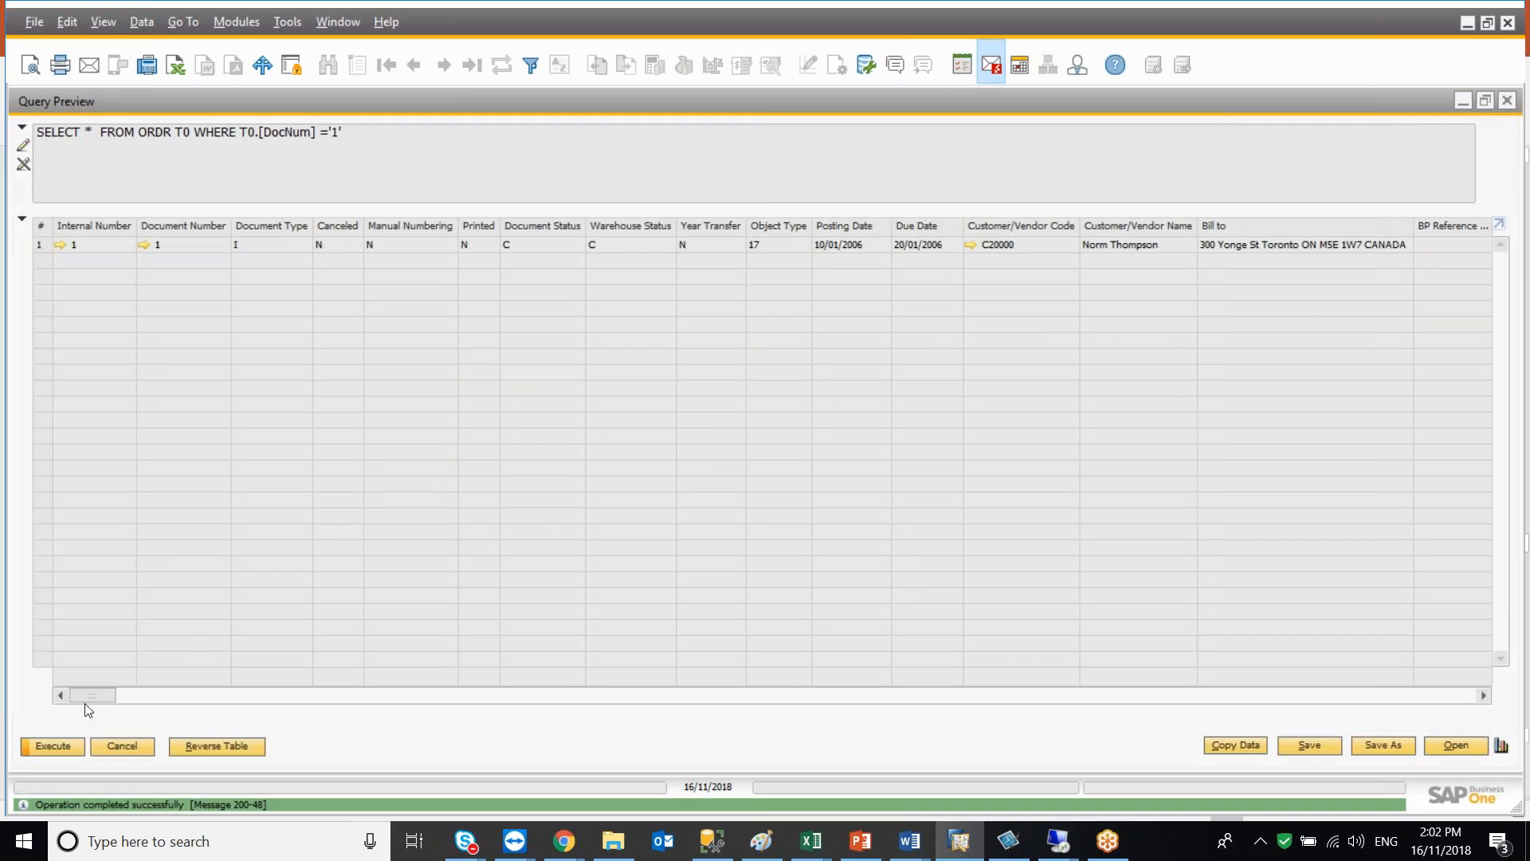
Scroll through the result columns of sales order 1 to review its totals, then close the preview
left_click_drag(99, 697, 132, 707)
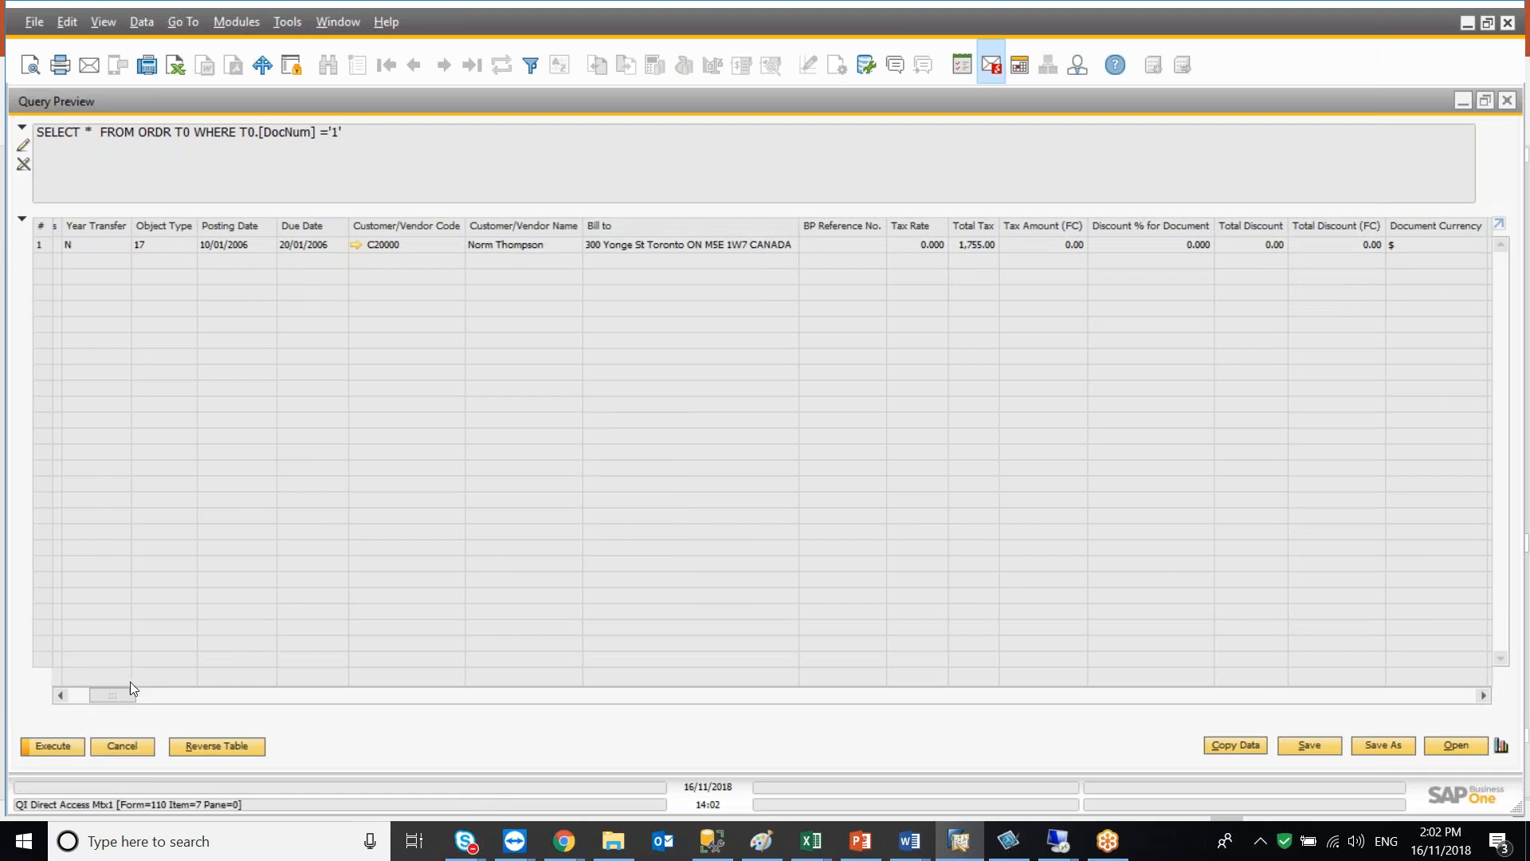
left_click_drag(120, 692, 136, 698)
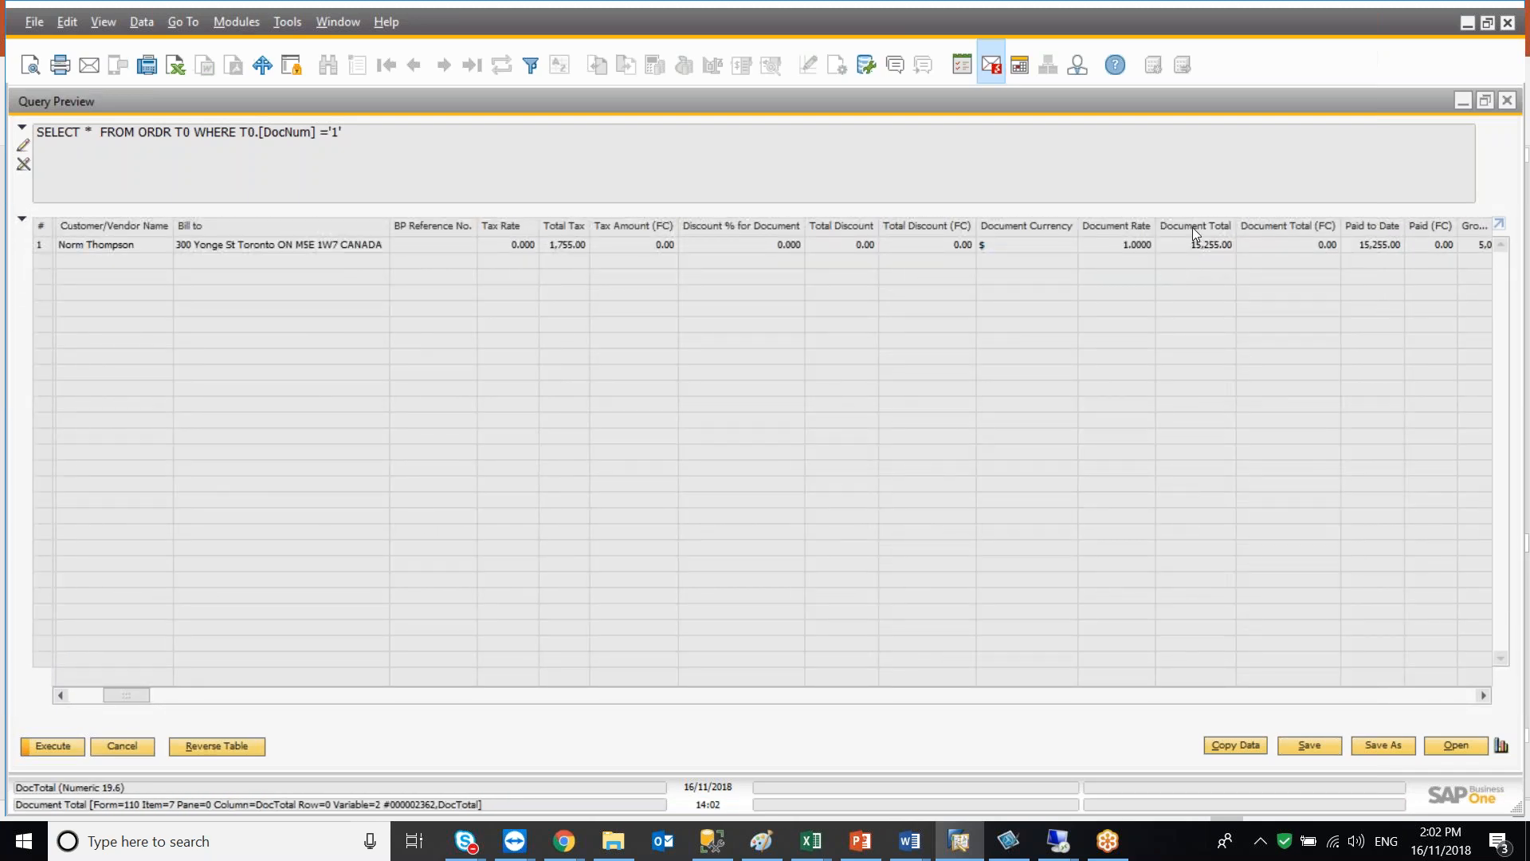
key("Escape")
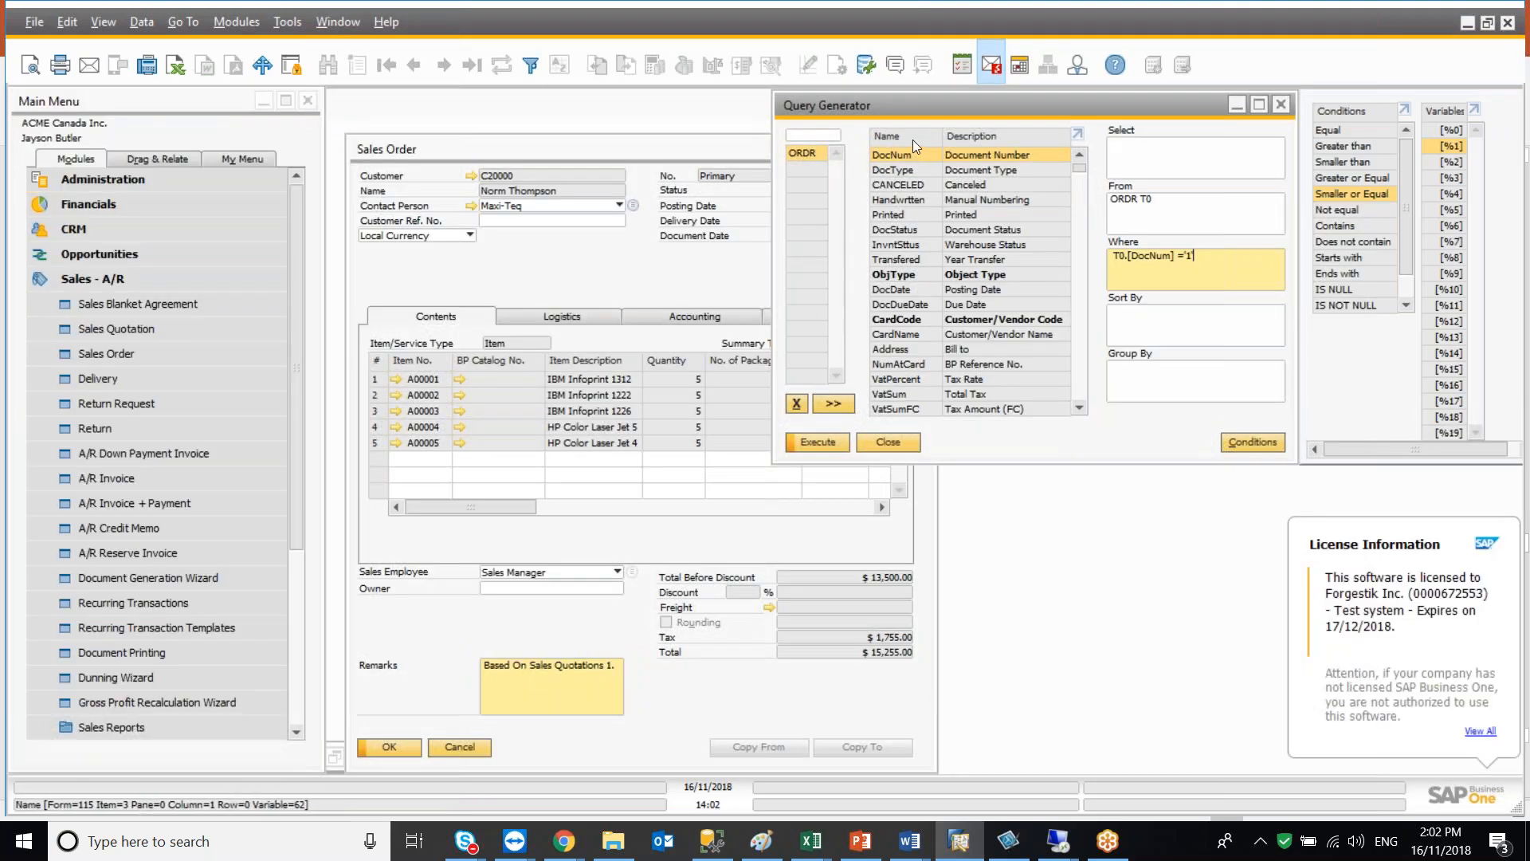
Sort the field list by name, rerun the query and scan its columns before closing the preview
left_click(912, 140)
mouse_move(1082, 170)
left_mouse_down()
mouse_move(1078, 392)
mouse_move(1079, 164)
left_mouse_up()
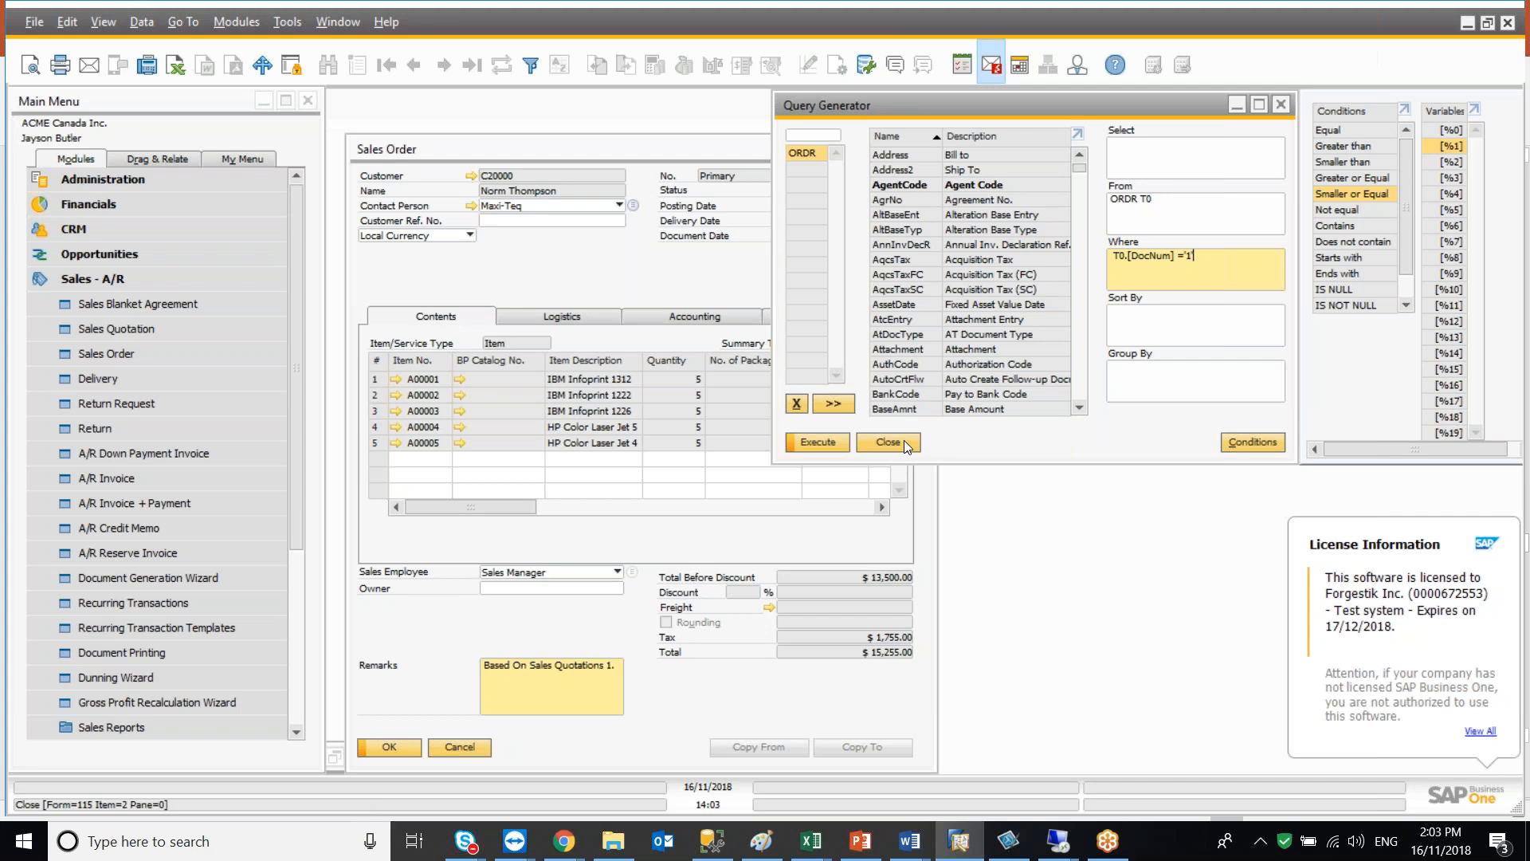
left_click(811, 443)
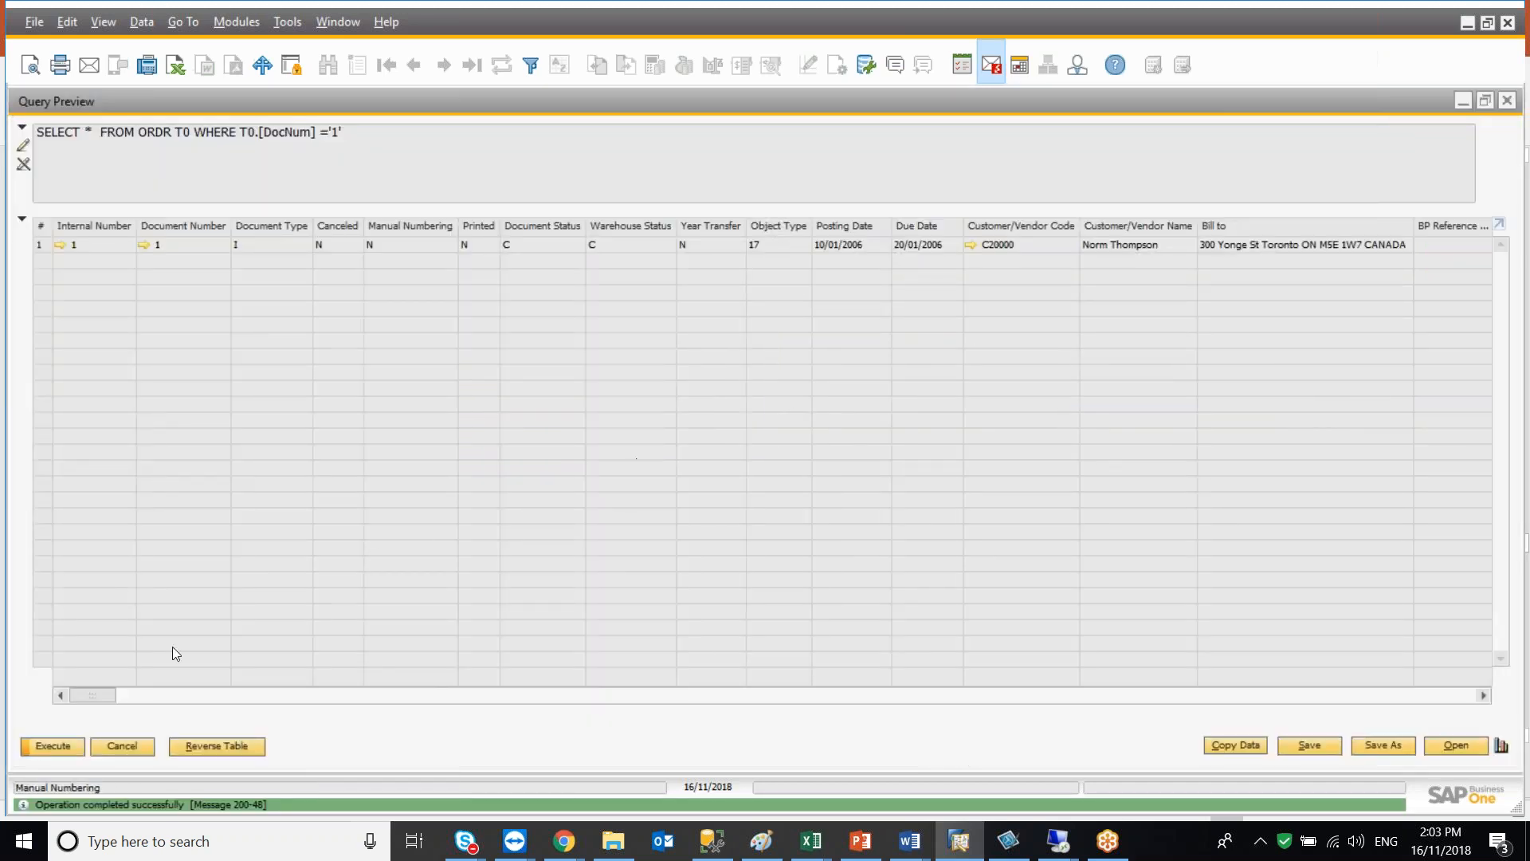
left_click_drag(107, 692, 129, 698)
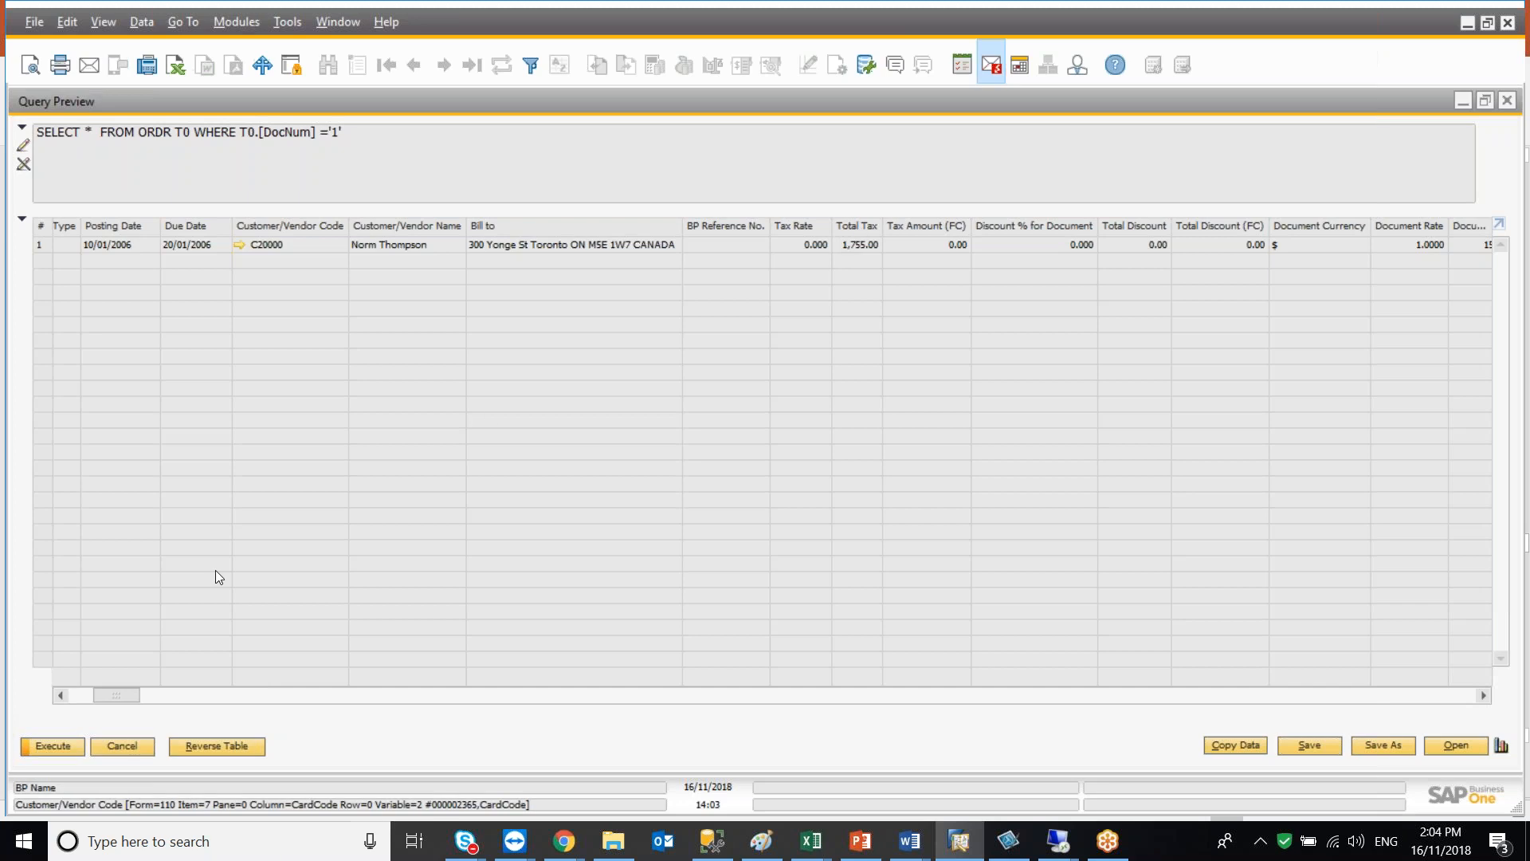
left_click(130, 753)
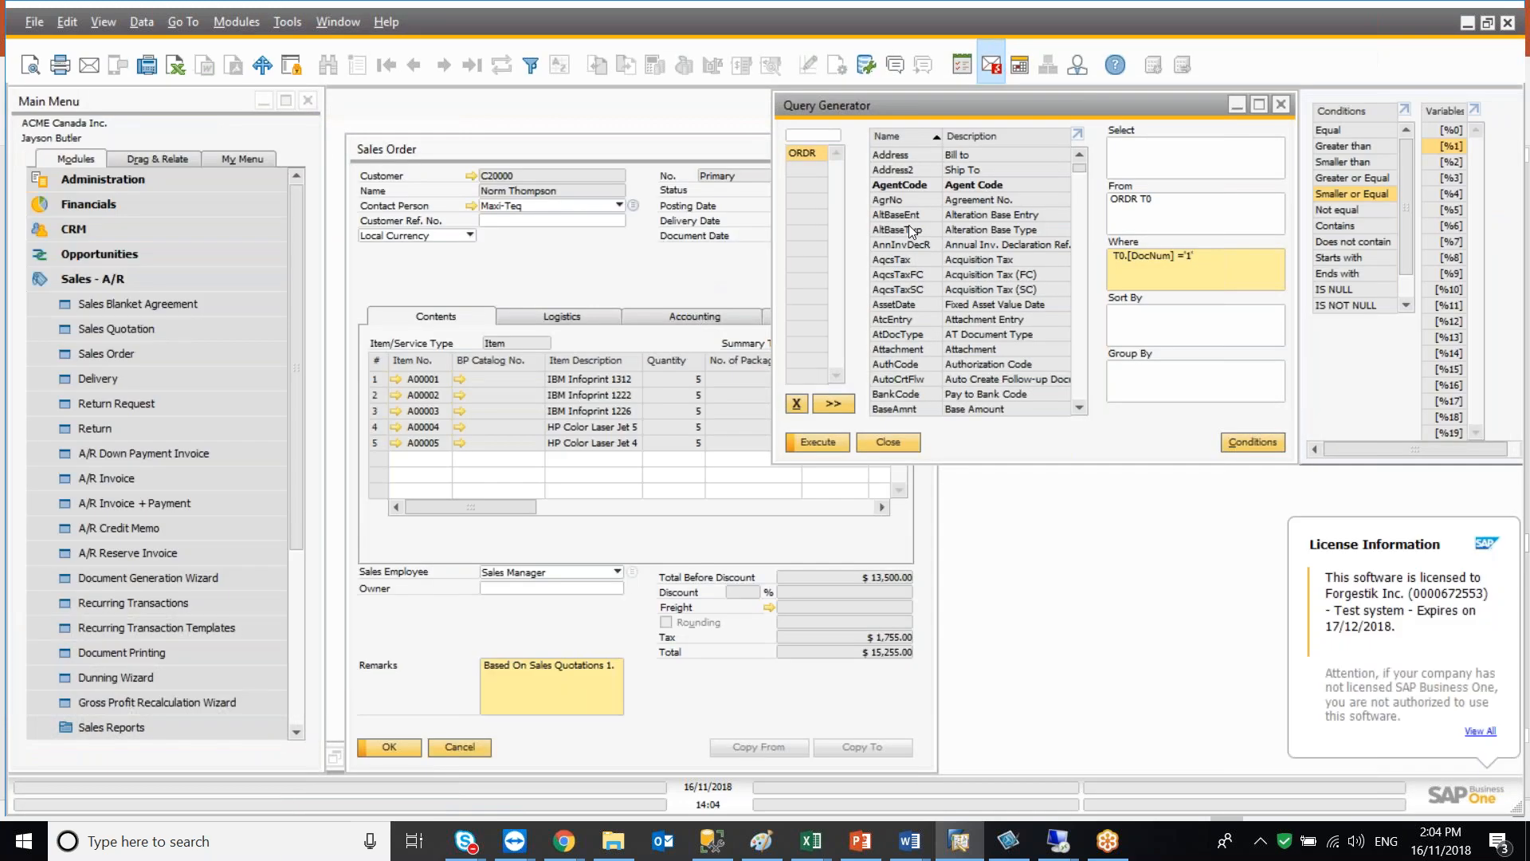
Sort the ORDR field list by description and scroll through it
left_click(988, 137)
left_click_drag(1077, 168, 1073, 373)
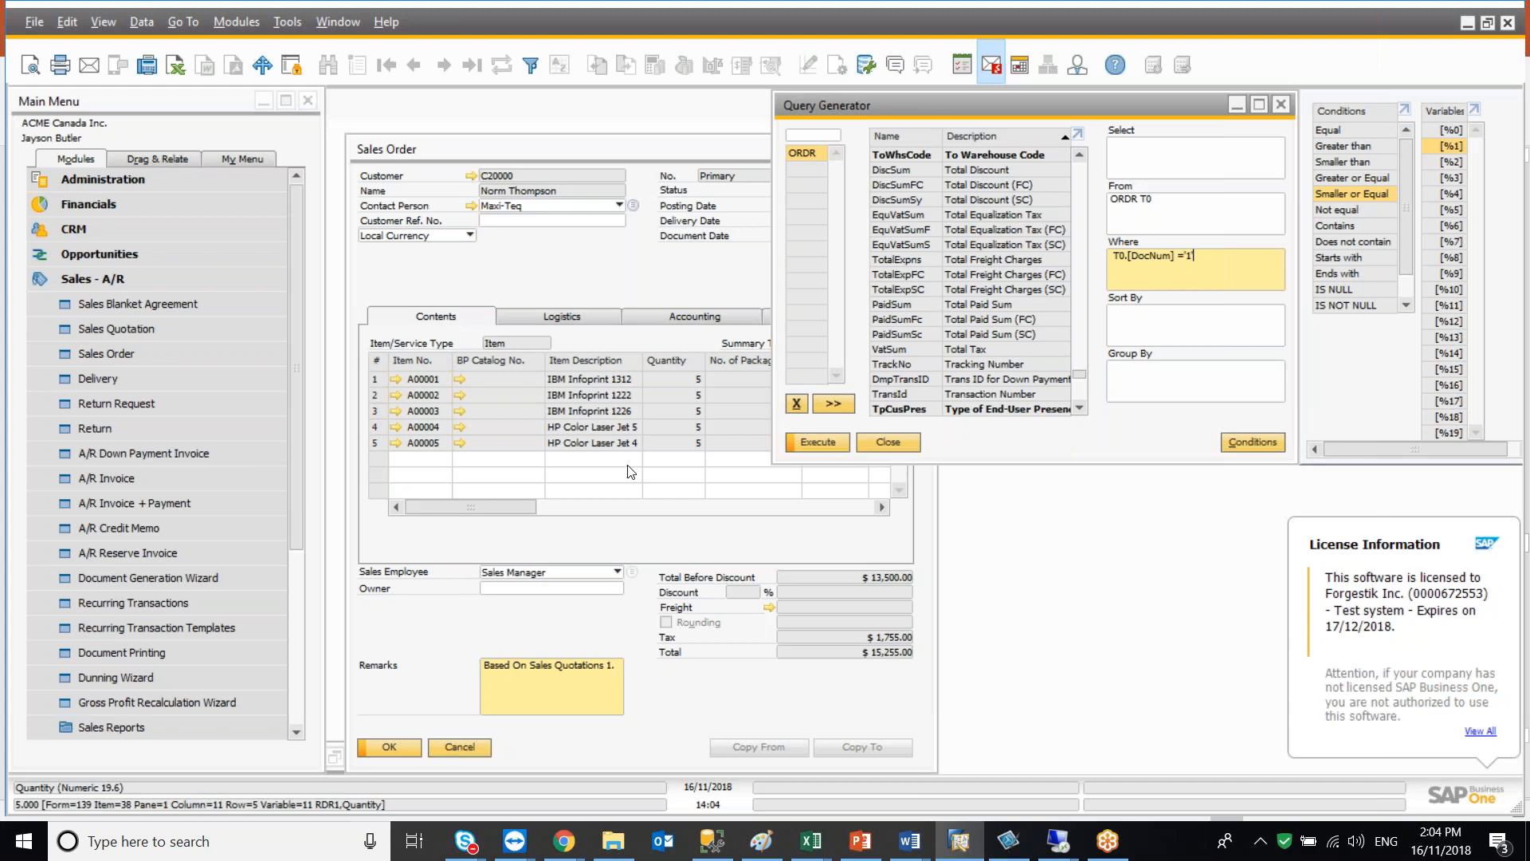
Switch to the browser's SAP object types page and search the web for sap b1 tables
mouse_move(563, 840)
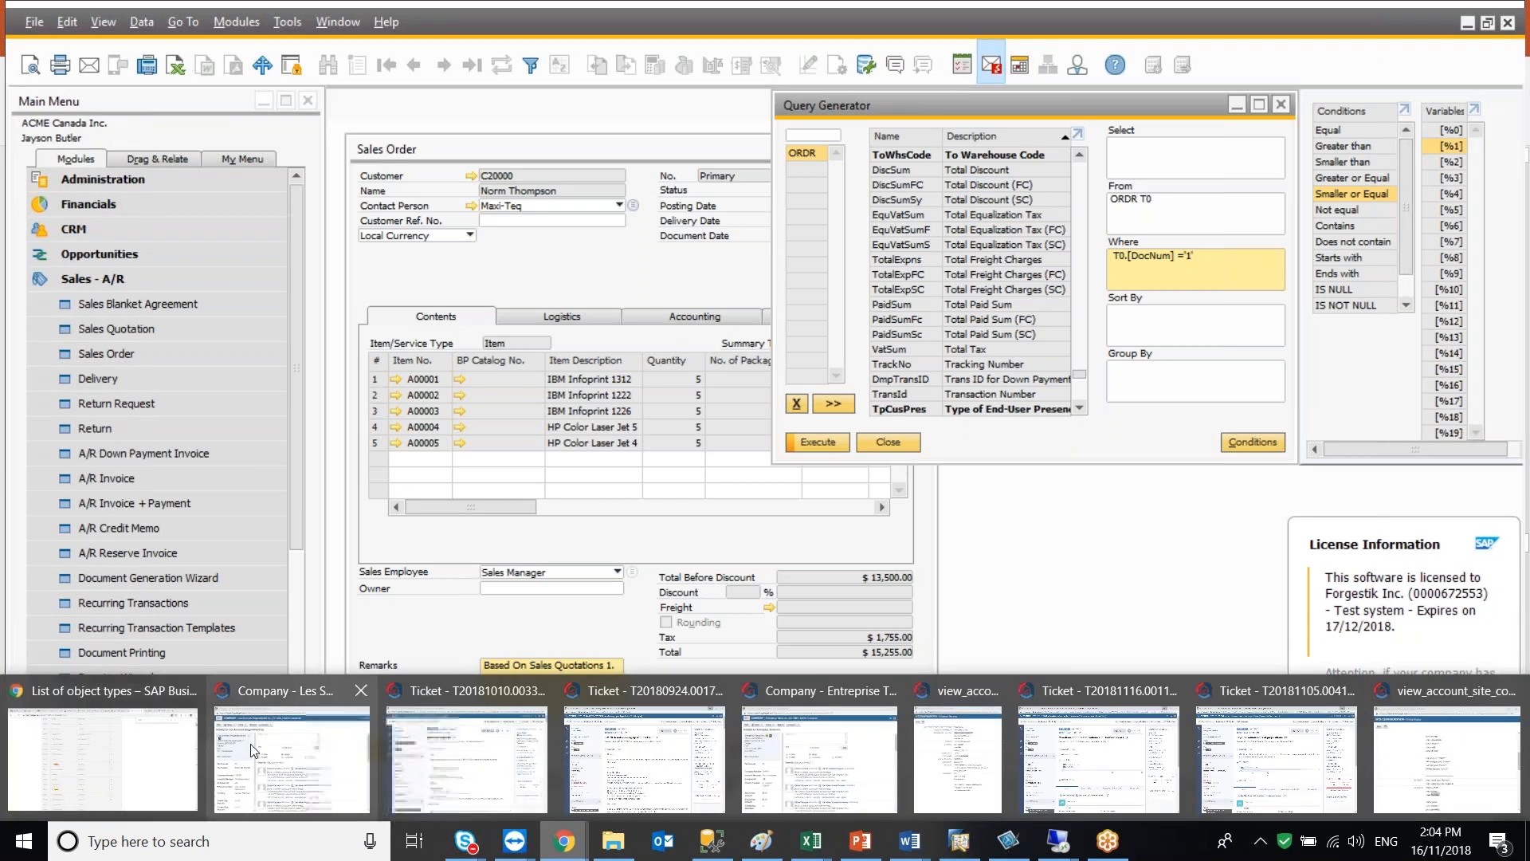
left_click(95, 757)
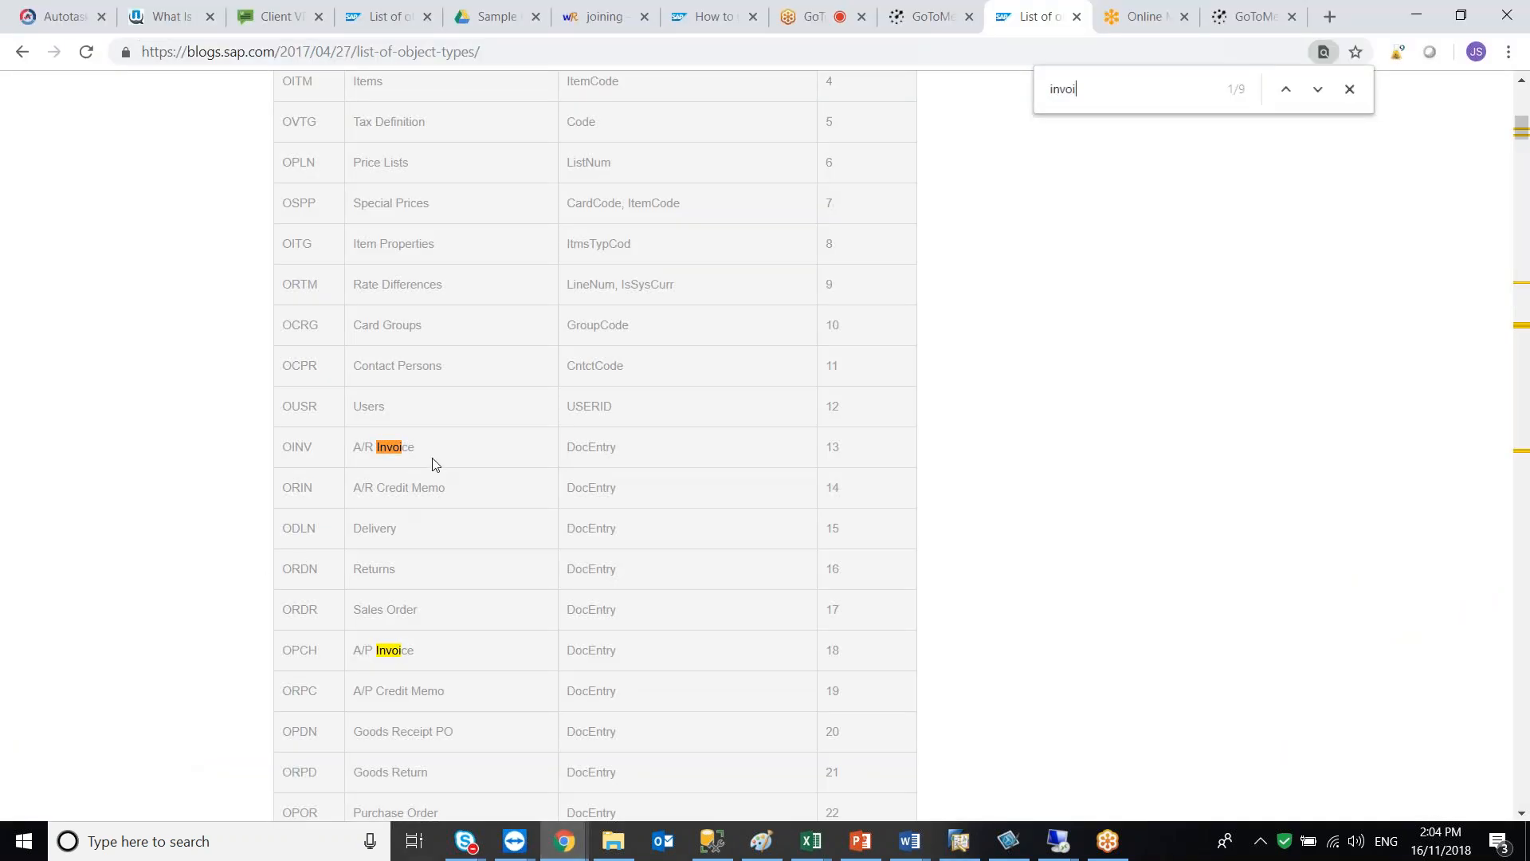
scroll(432, 458, "up", 5)
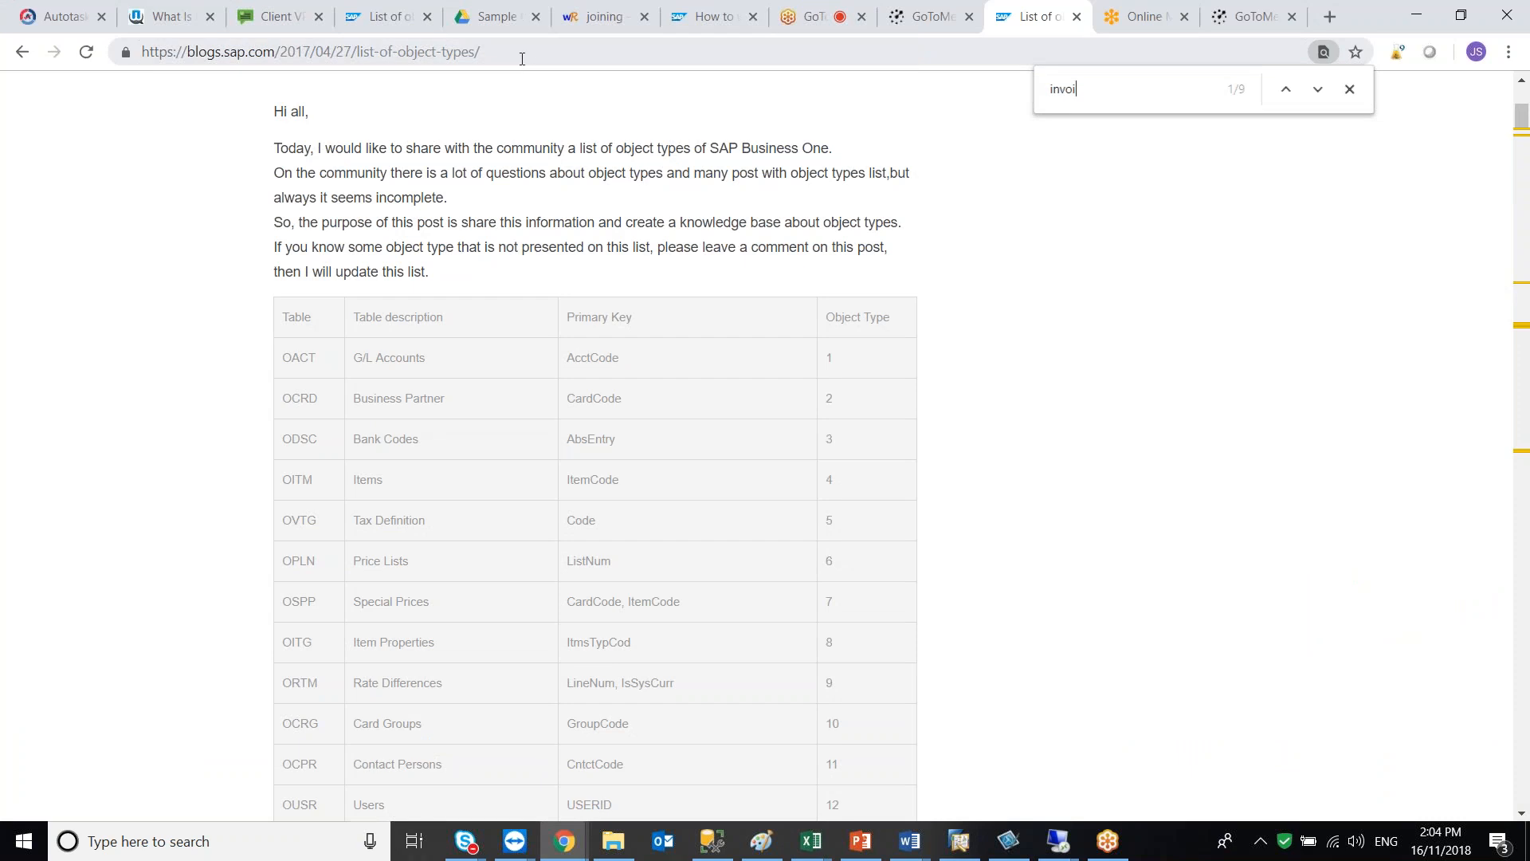
left_click(521, 58)
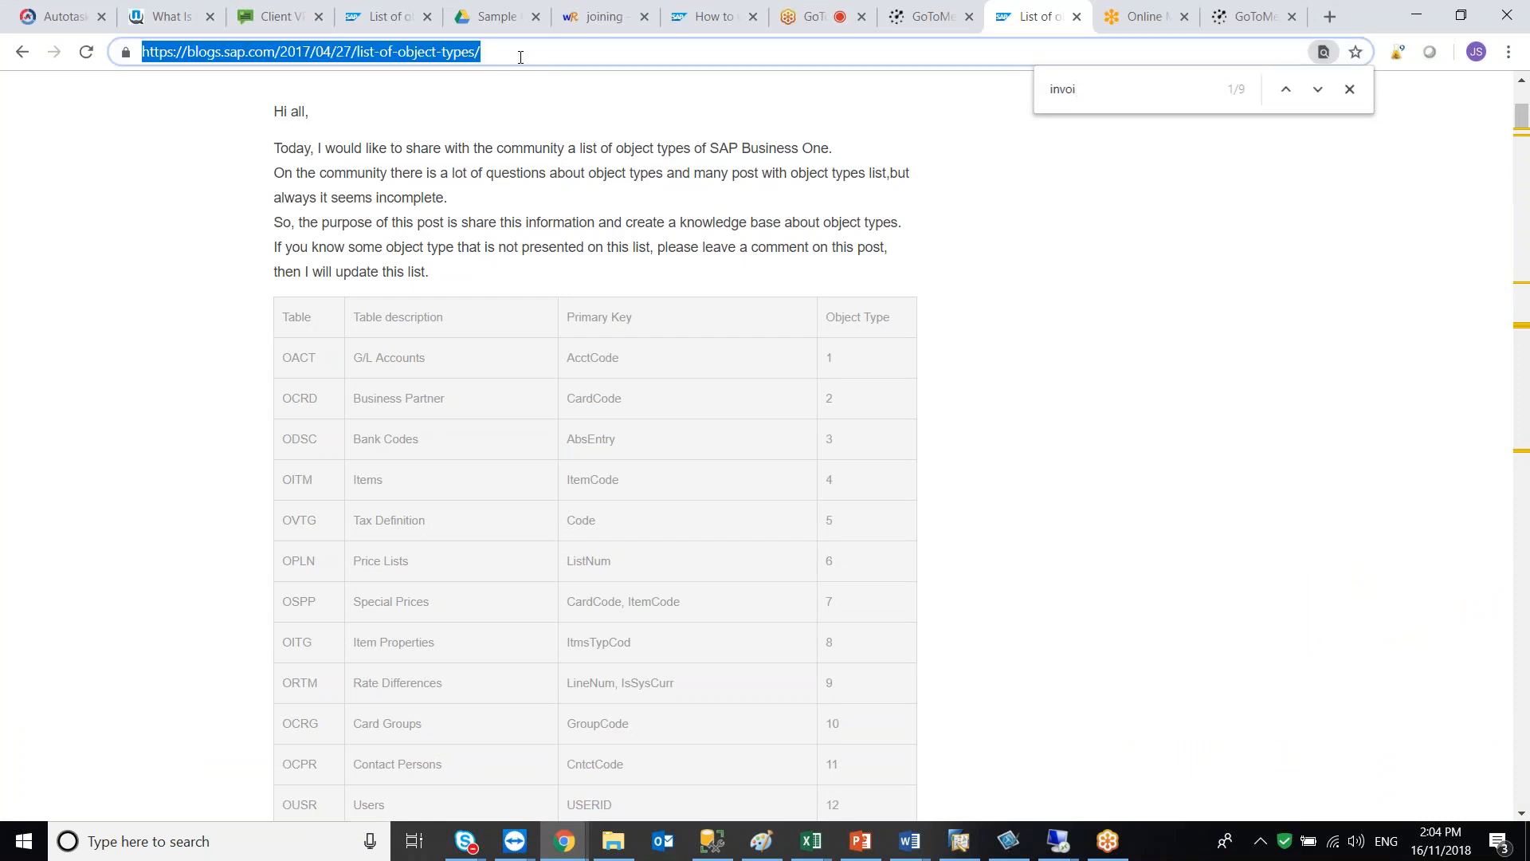
type("sap b1 ")
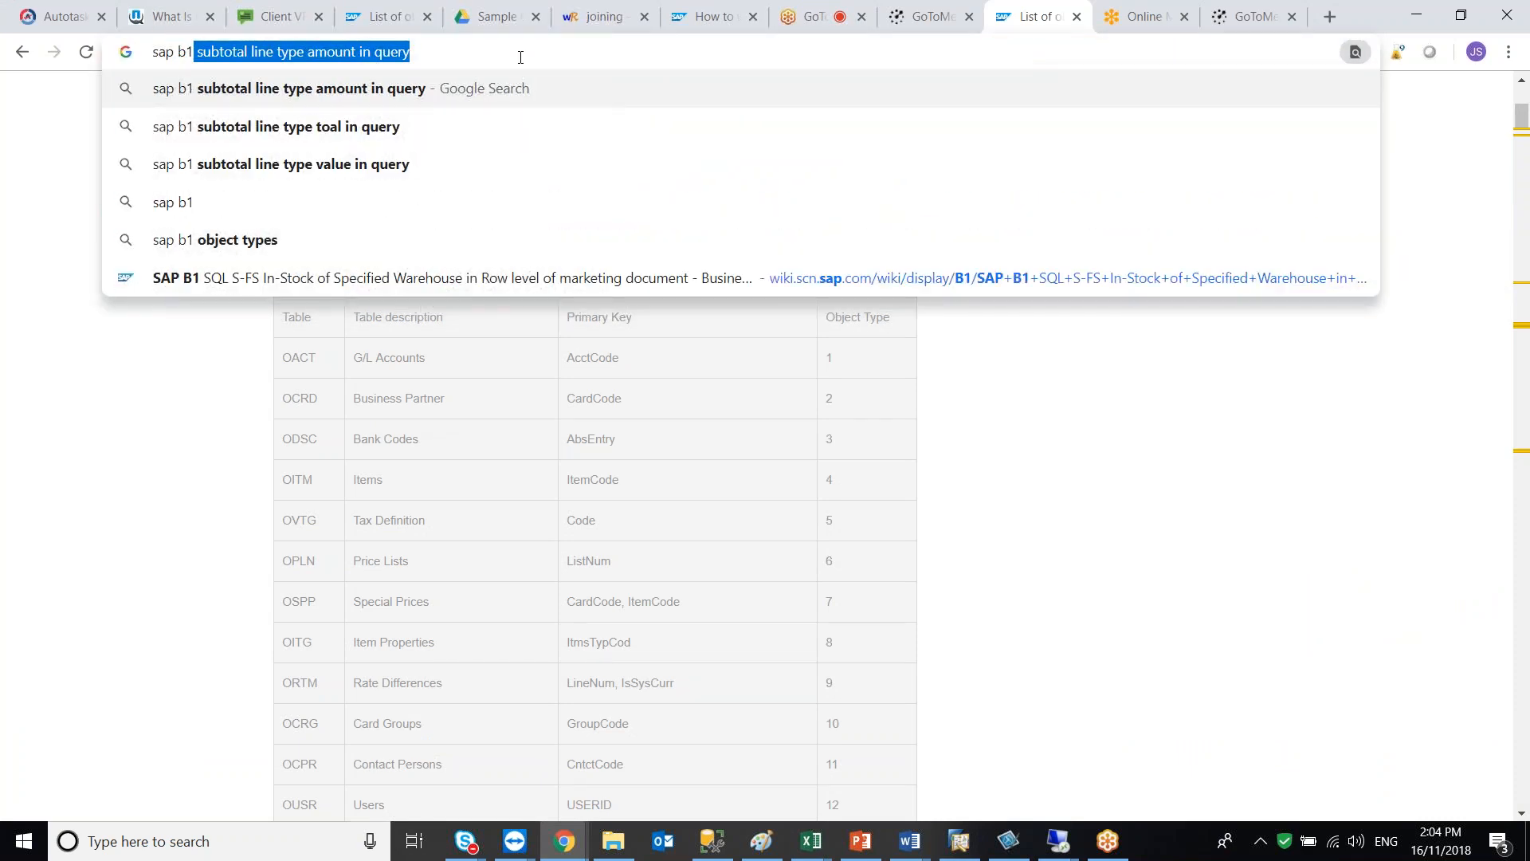
type("tables")
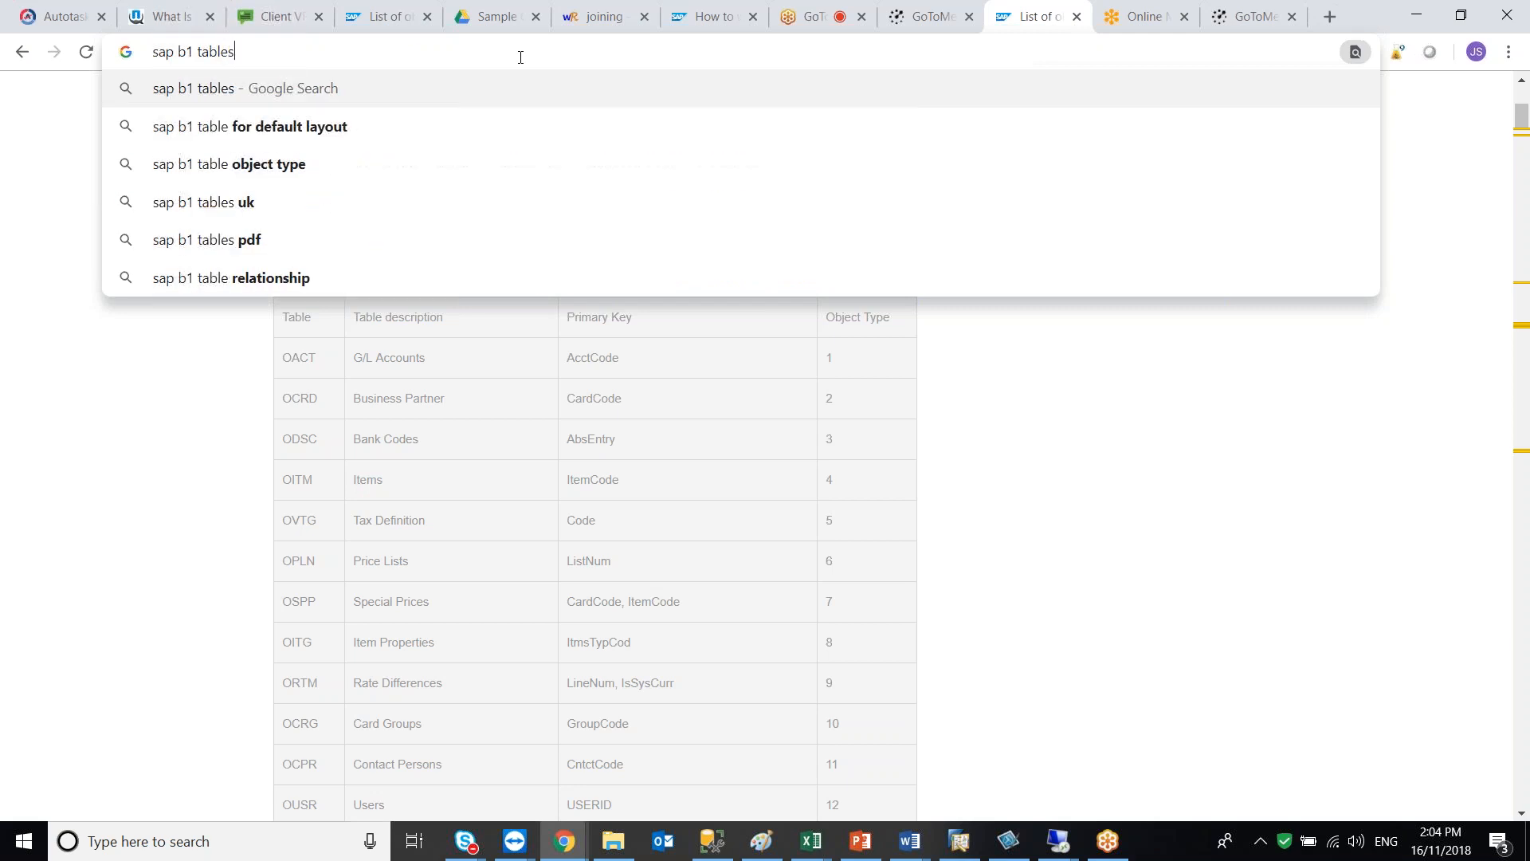
key("Return")
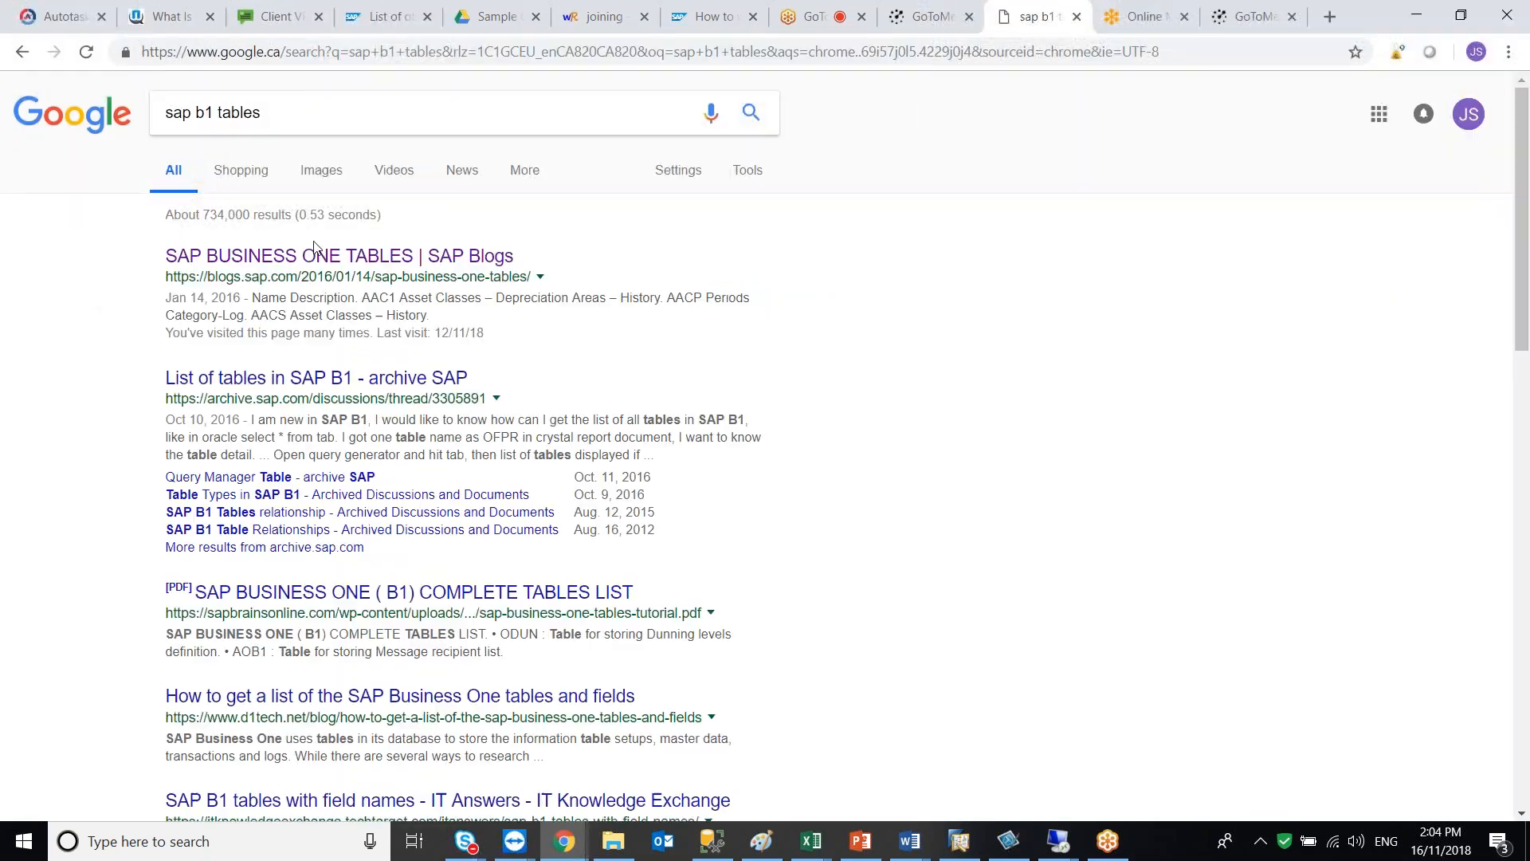
Open the SAP Business One Tables blog result and search the page for invoice tables
left_click(319, 256)
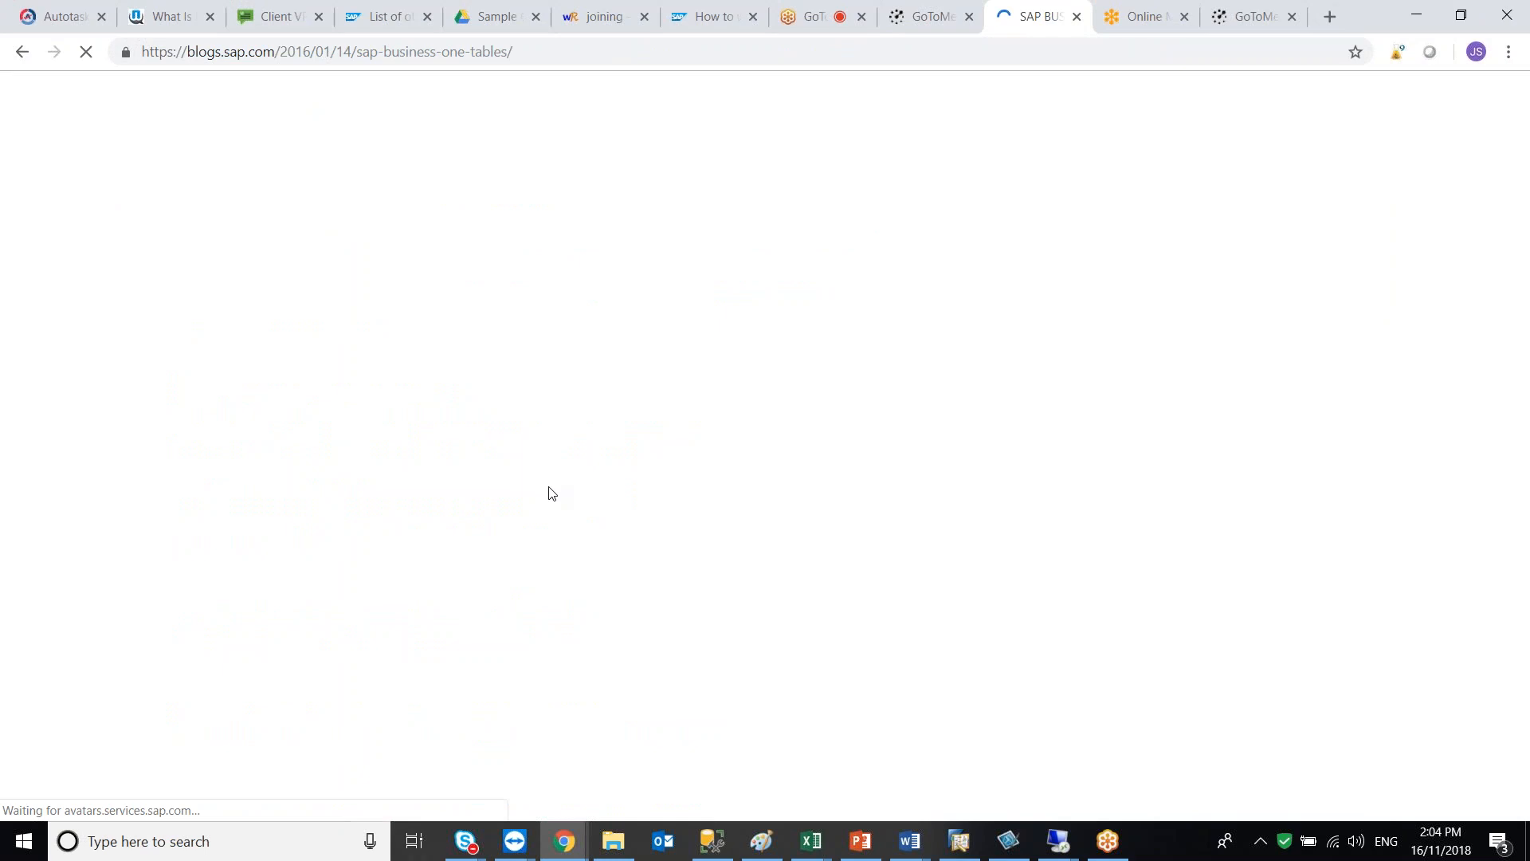
scroll(549, 679, "down", 8)
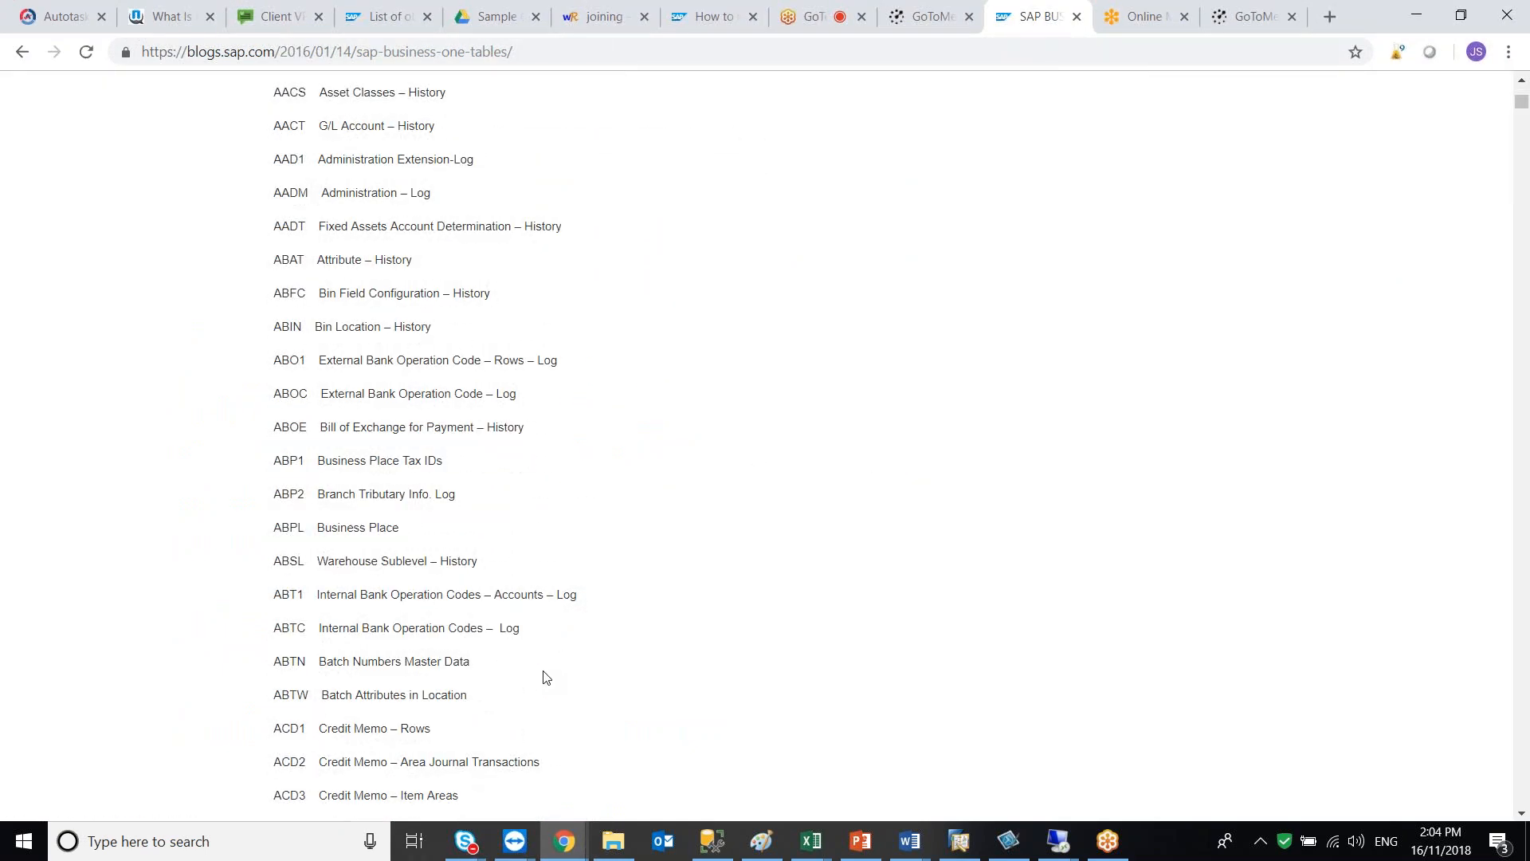
key("ctrl+f")
type("invoice")
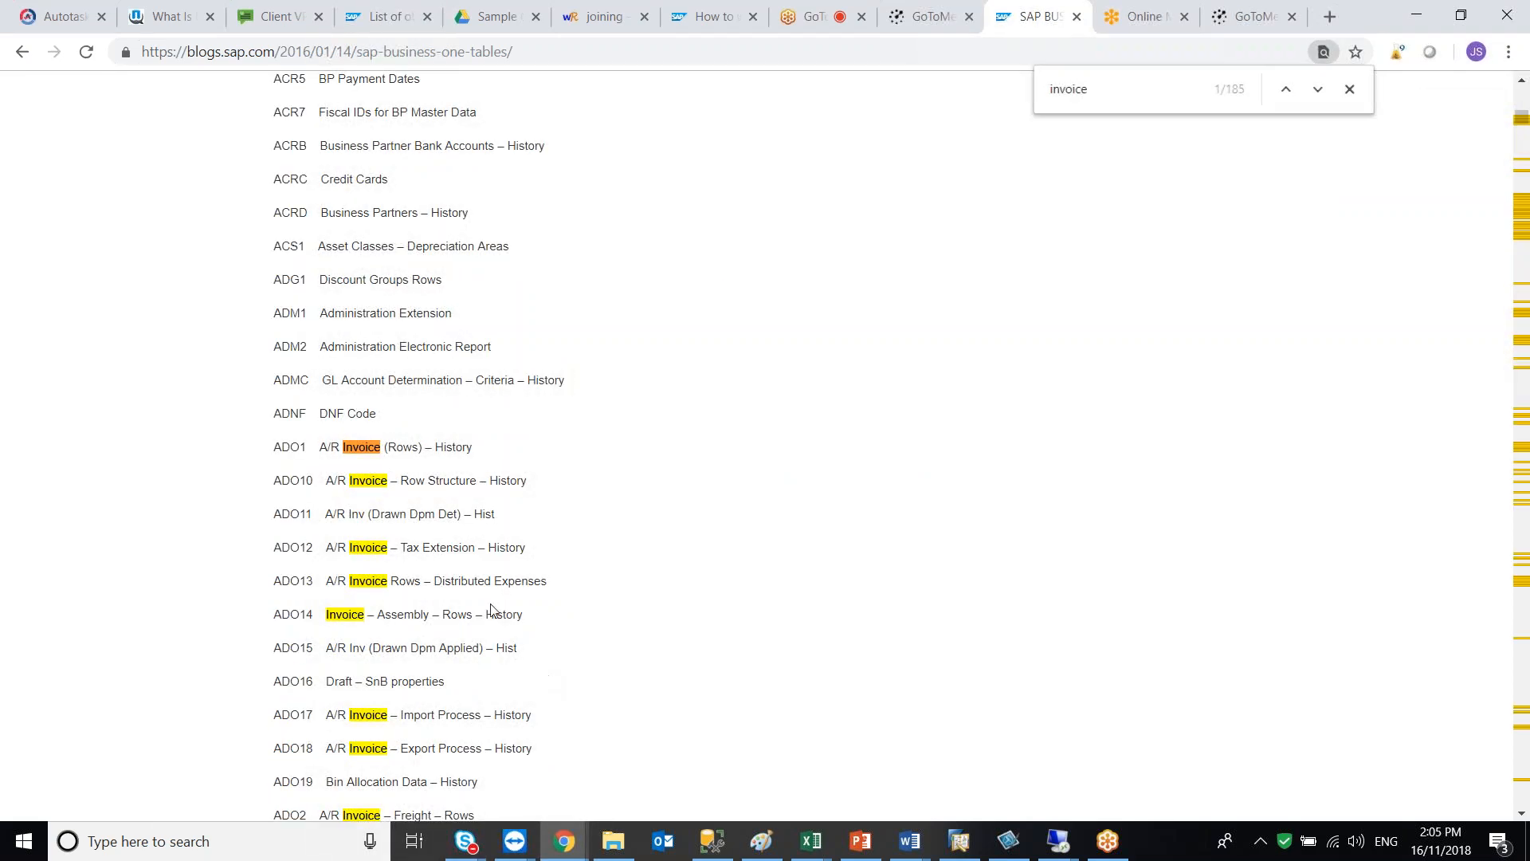
scroll(596, 629, "down", 3)
scroll(600, 632, "up", 4)
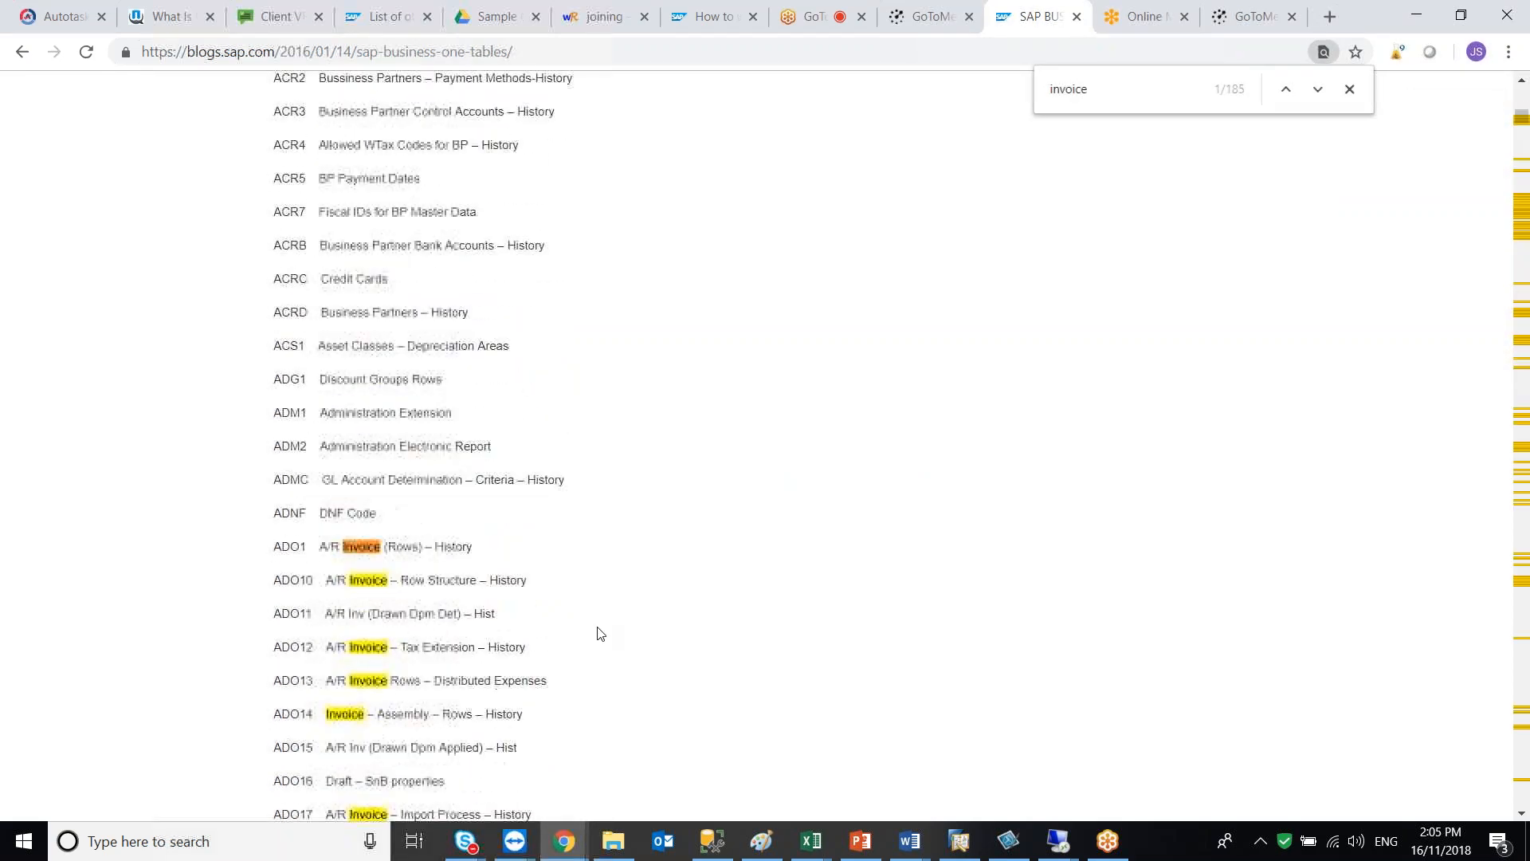
Search the blog page for A/R invoice and scroll through the matching tables
key("BackSpace")
key("BackSpace")
key("BackSpace")
key("BackSpace")
key("BackSpace")
key("BackSpace")
key("BackSpace")
type("A/R in")
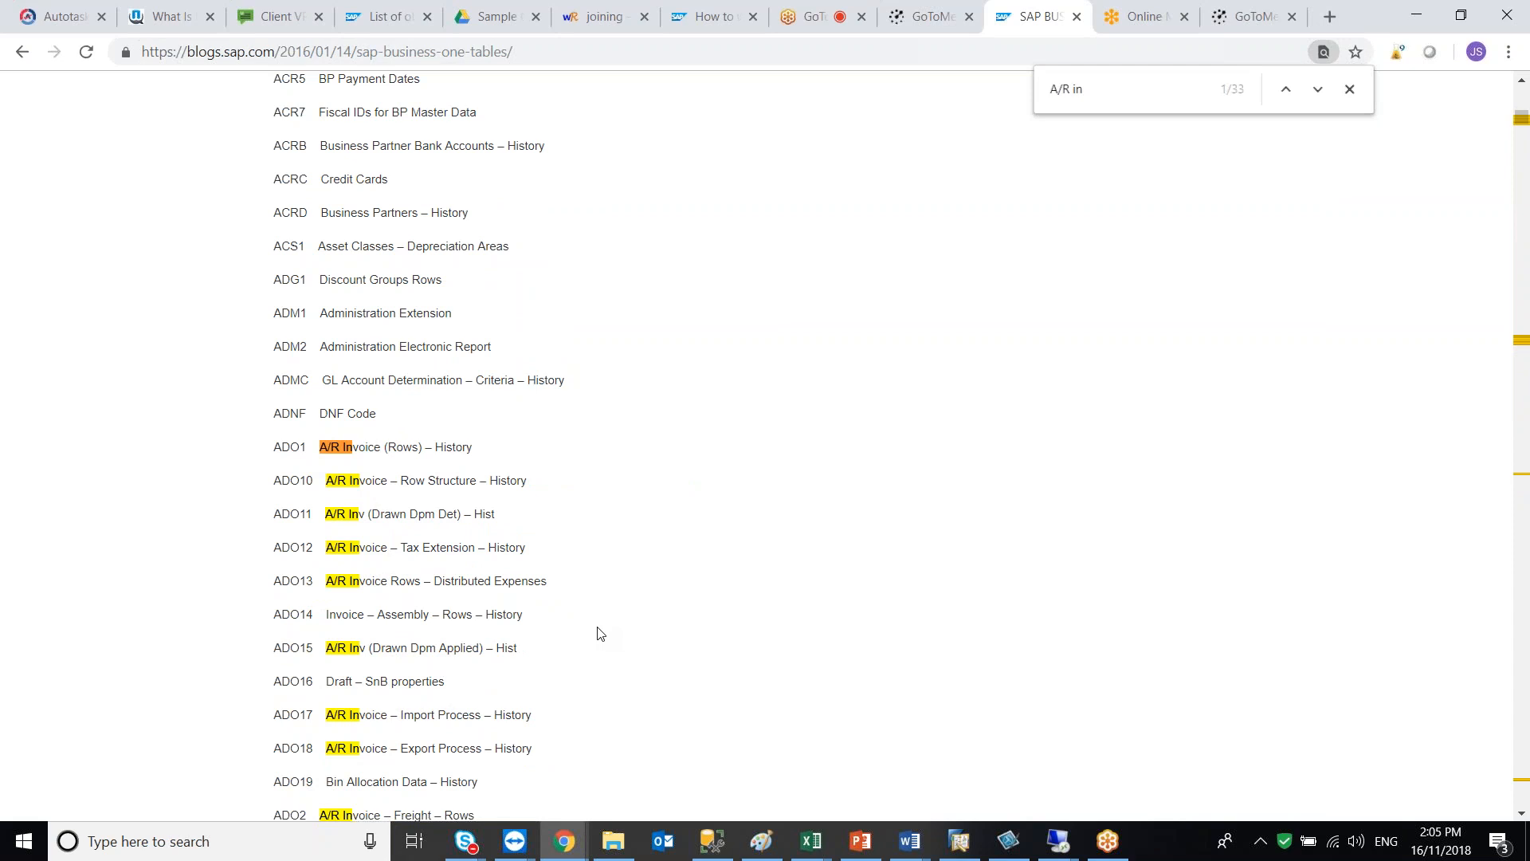
type("voice")
scroll(599, 599, "down", 5)
scroll(600, 599, "down", 8)
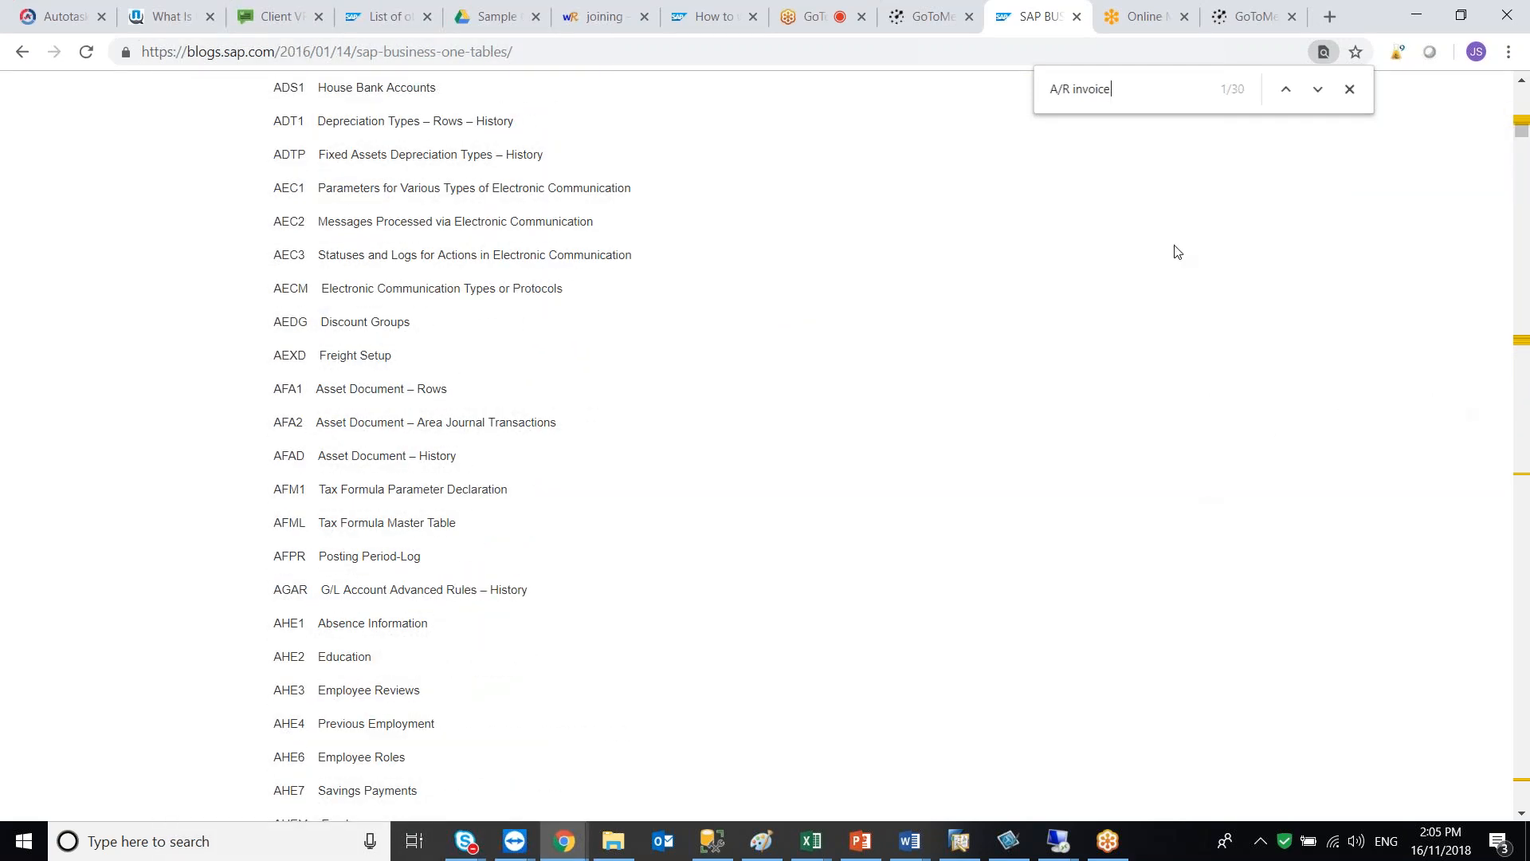
Clear the page search, return to the top of the blog, and switch back to SAP Business One
key("BackSpace")
key("BackSpace")
key("BackSpace")
key("BackSpace")
key("BackSpace")
key("BackSpace")
key("BackSpace")
key("BackSpace")
key("BackSpace")
key("BackSpace")
key("BackSpace")
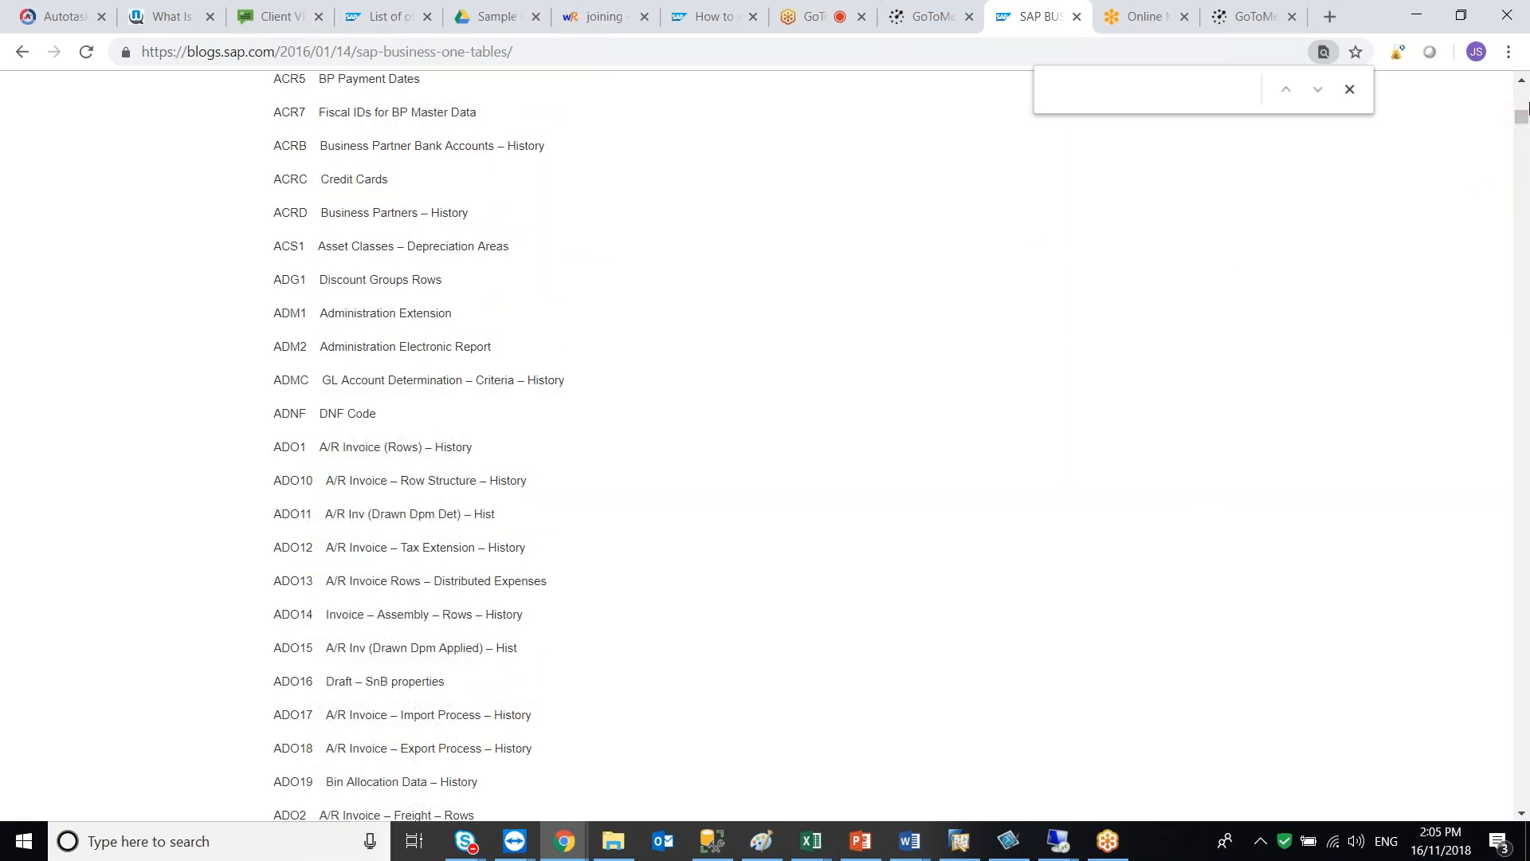
left_click_drag(1522, 118, 1522, 92)
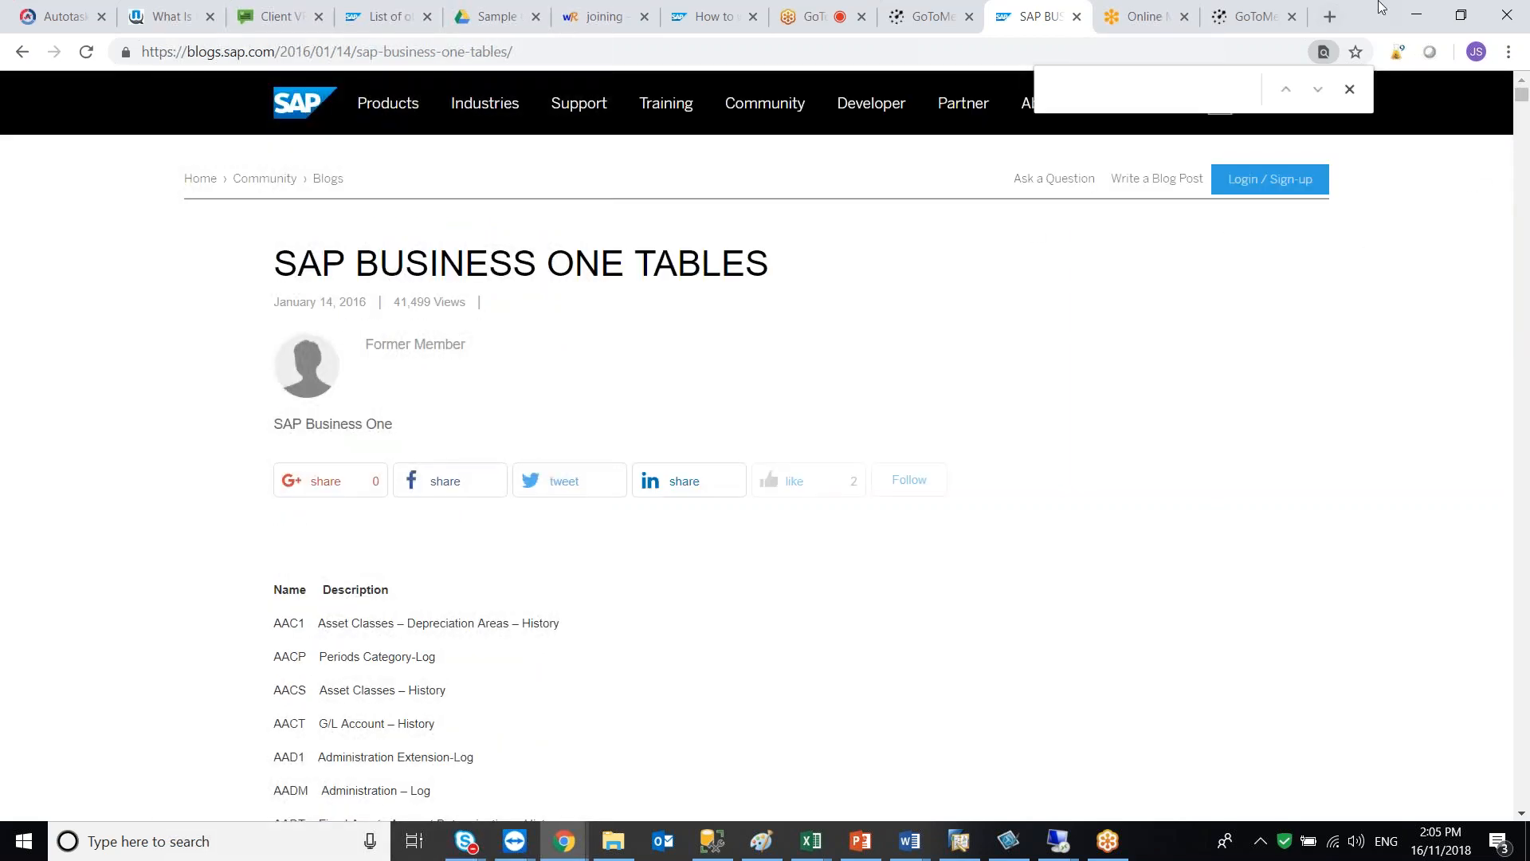
left_click(1416, 16)
left_click(559, 279)
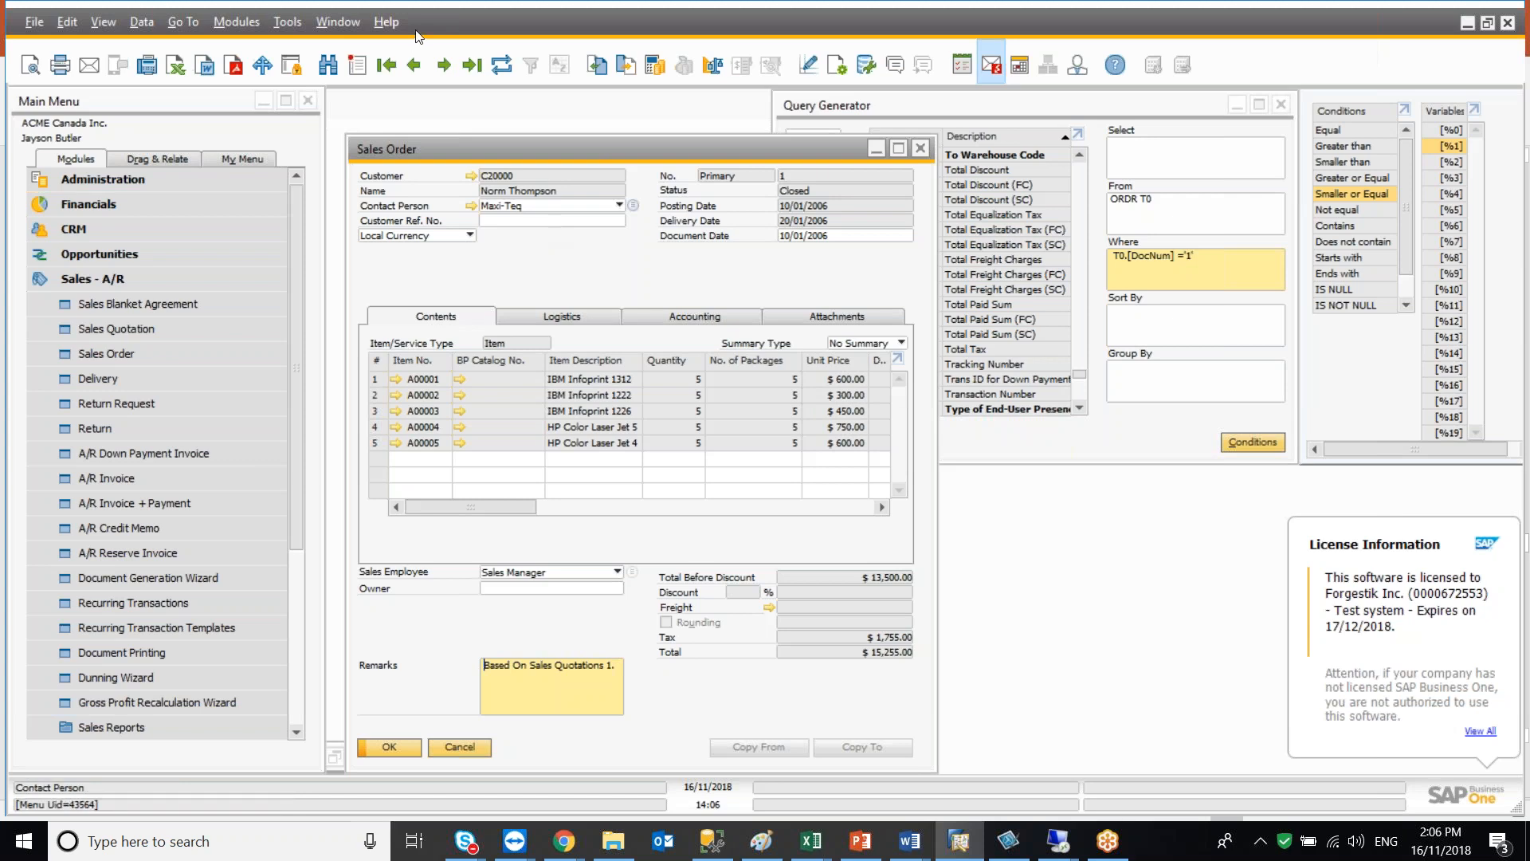
Close the Query Generator, reopen it fresh and load the ORDR table
left_click(910, 115)
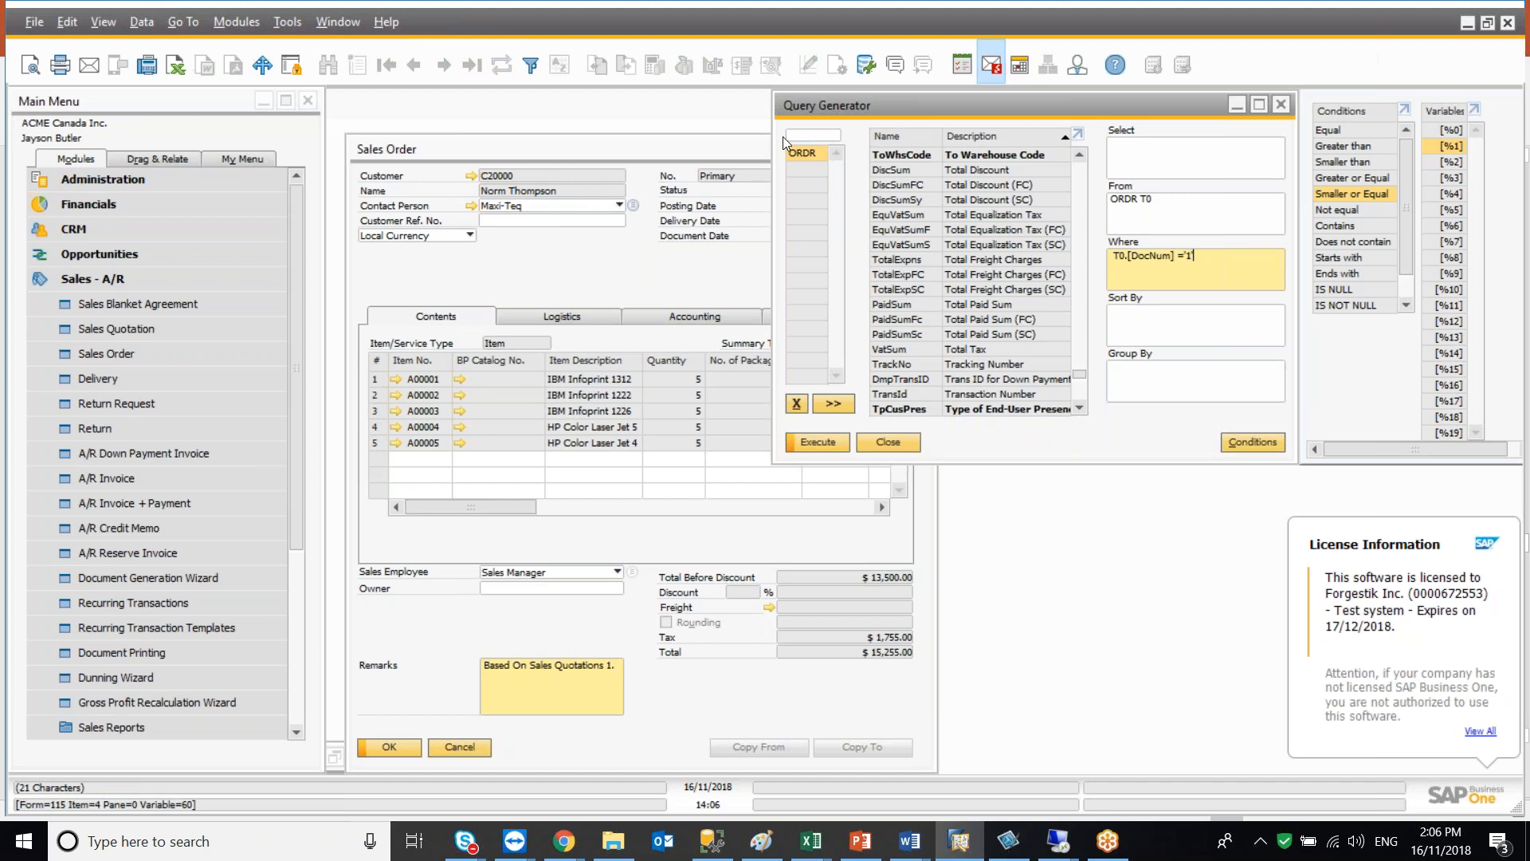
left_click(898, 445)
left_click(1278, 106)
left_click(287, 22)
mouse_move(356, 257)
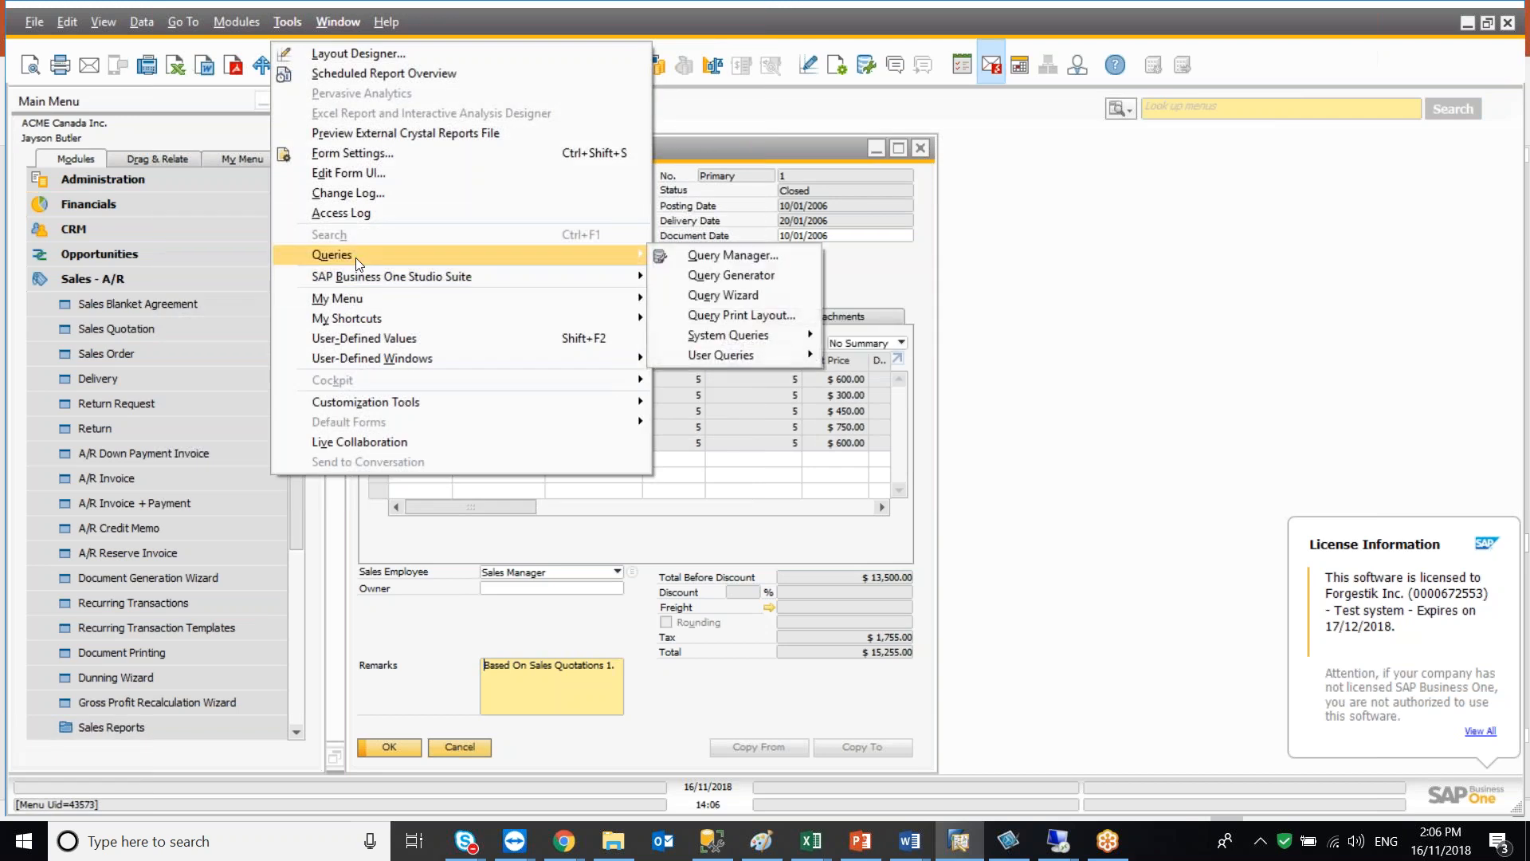
left_click(681, 276)
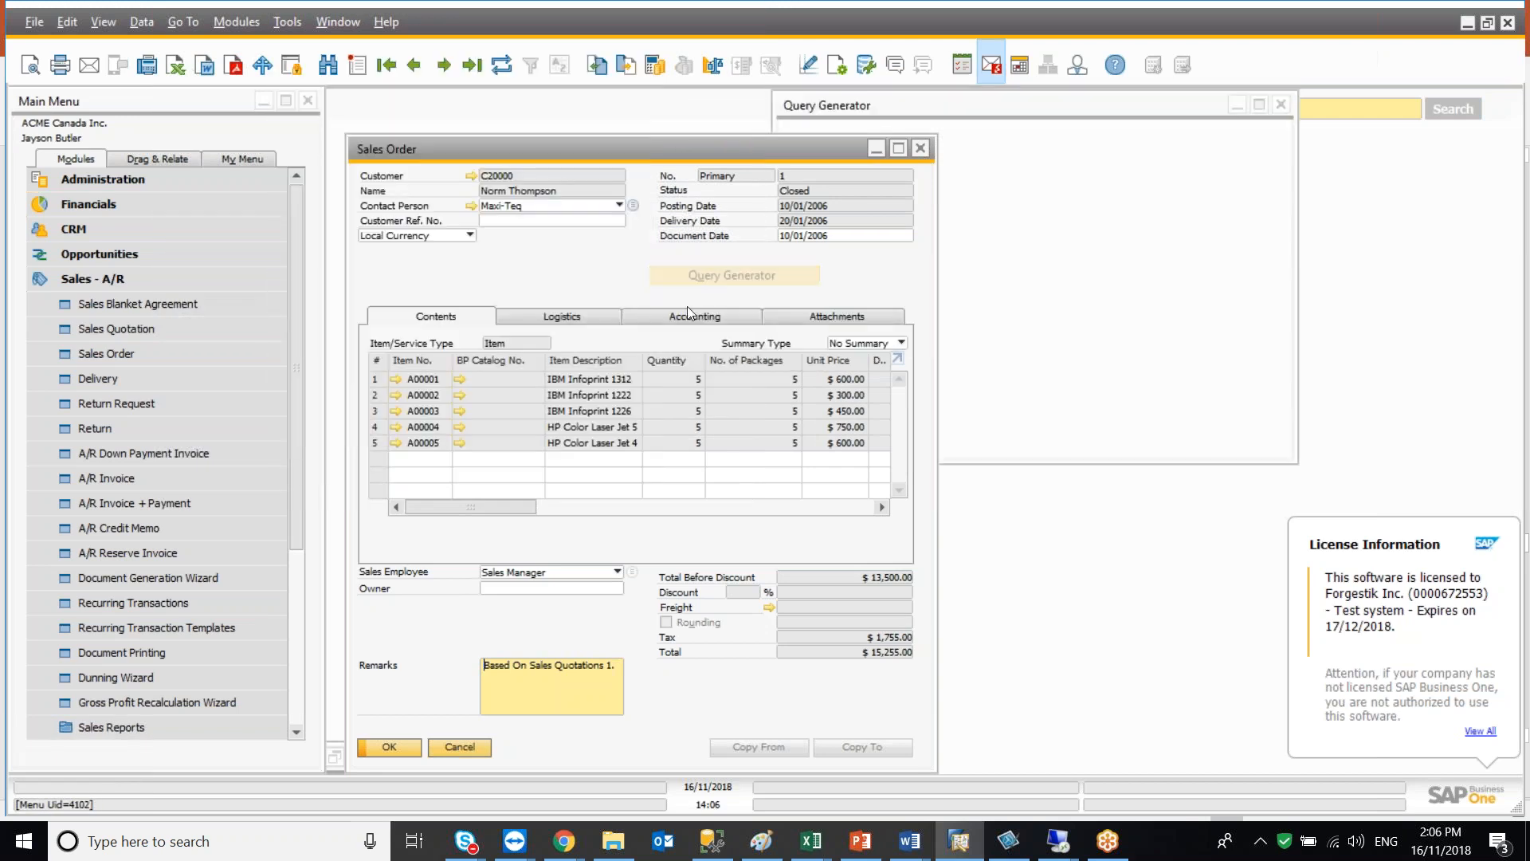
type("ordr")
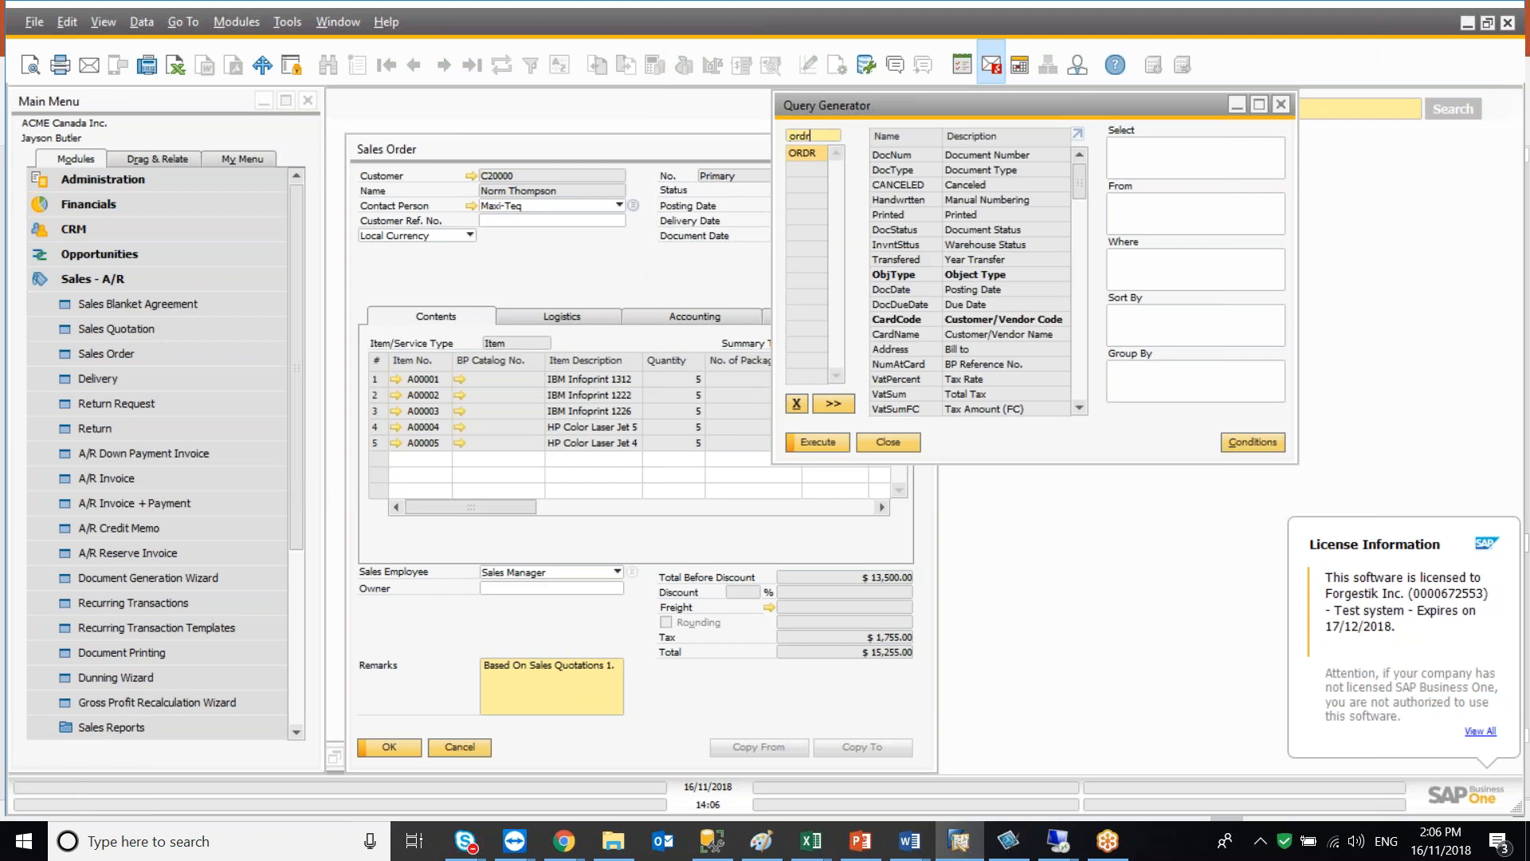
key("Tab")
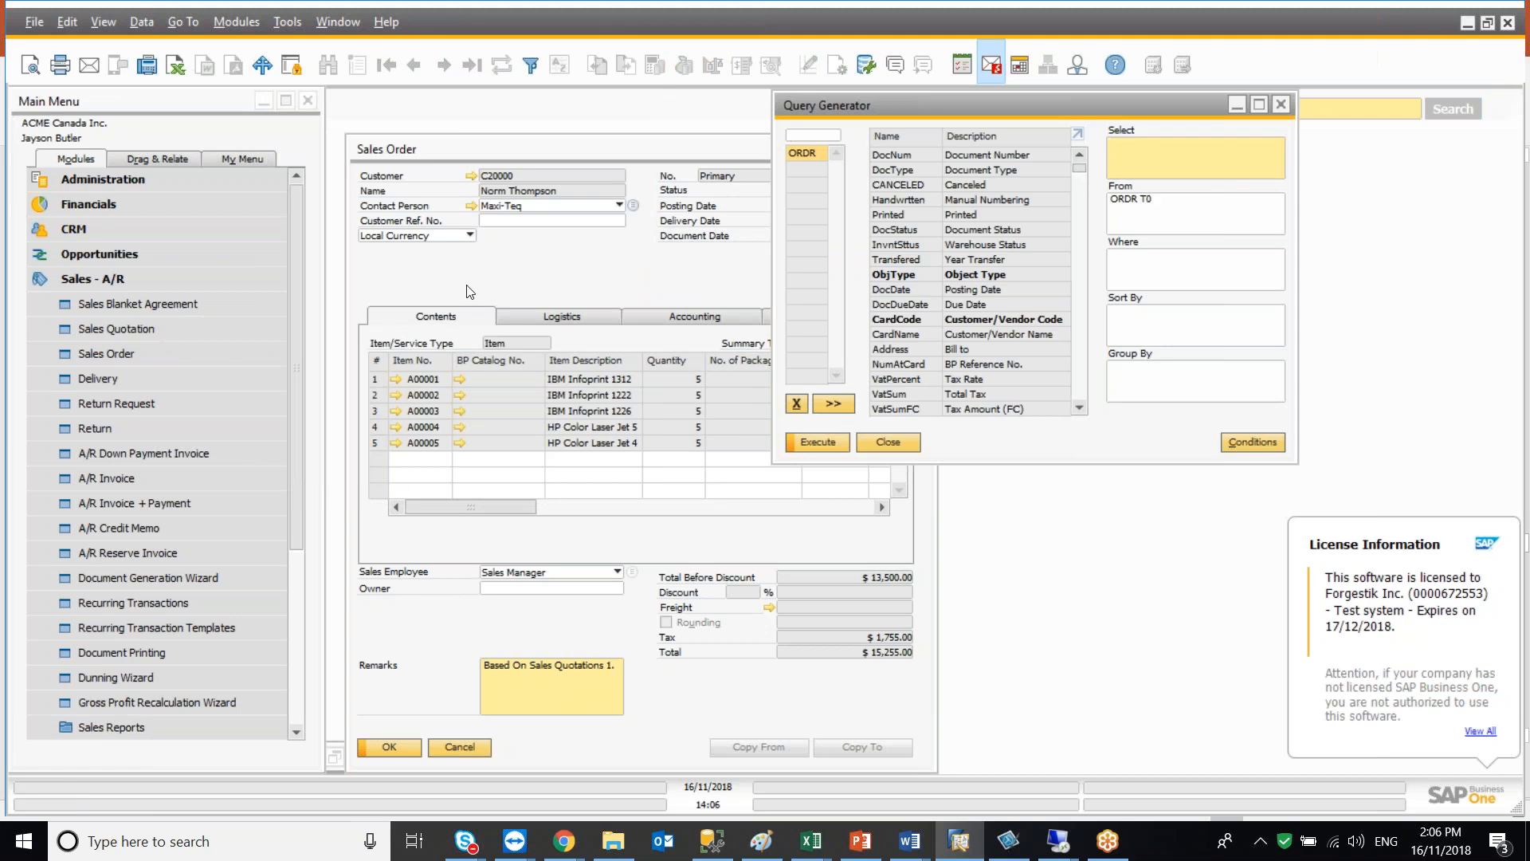
Select the DocNum and DocType fields from ORDR and execute the query
double_click(891, 155)
double_click(890, 170)
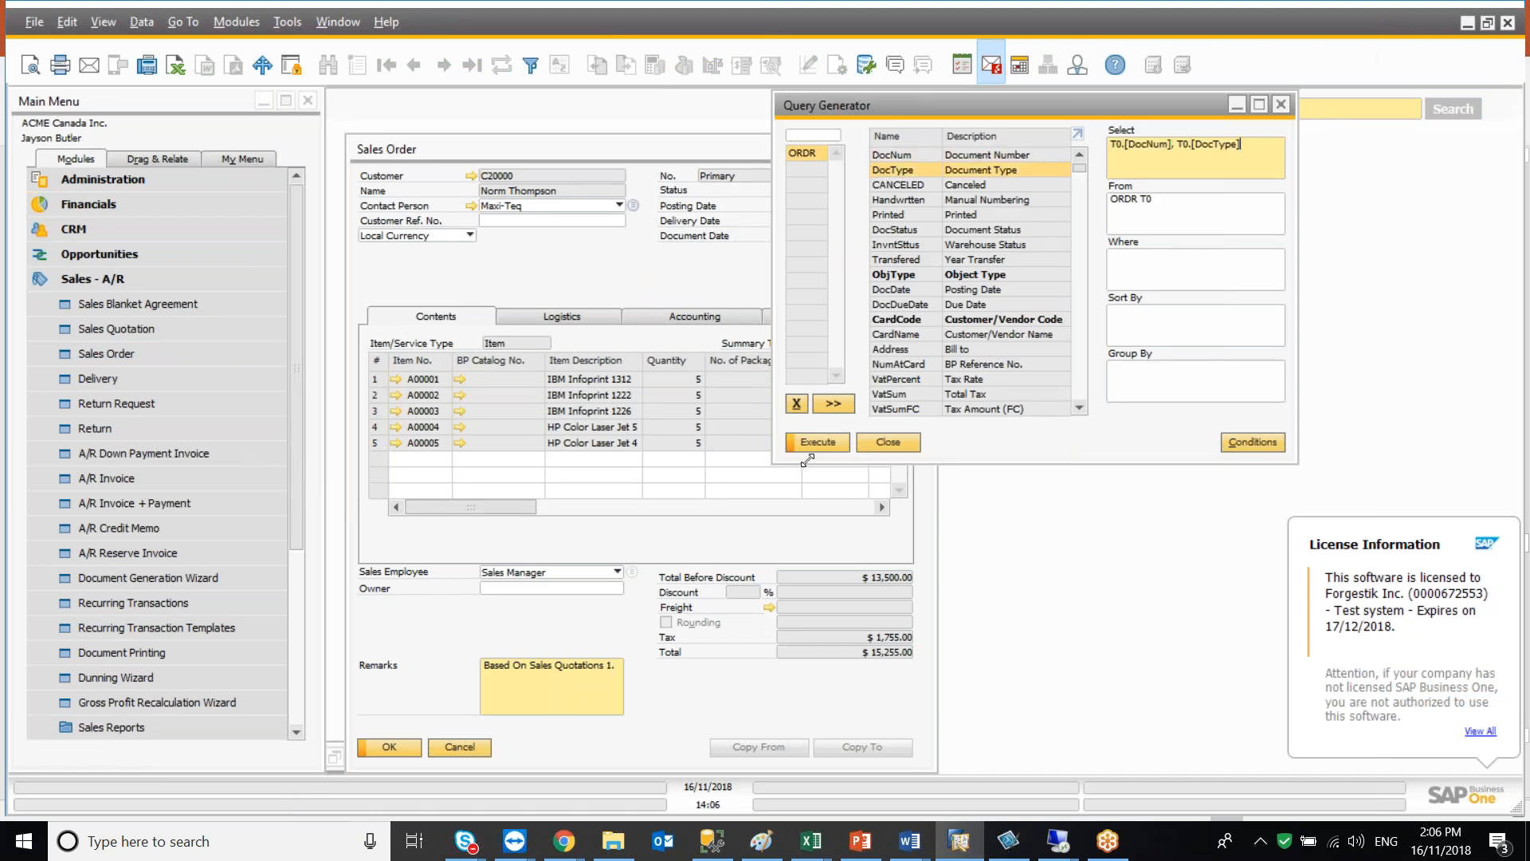
left_click(813, 443)
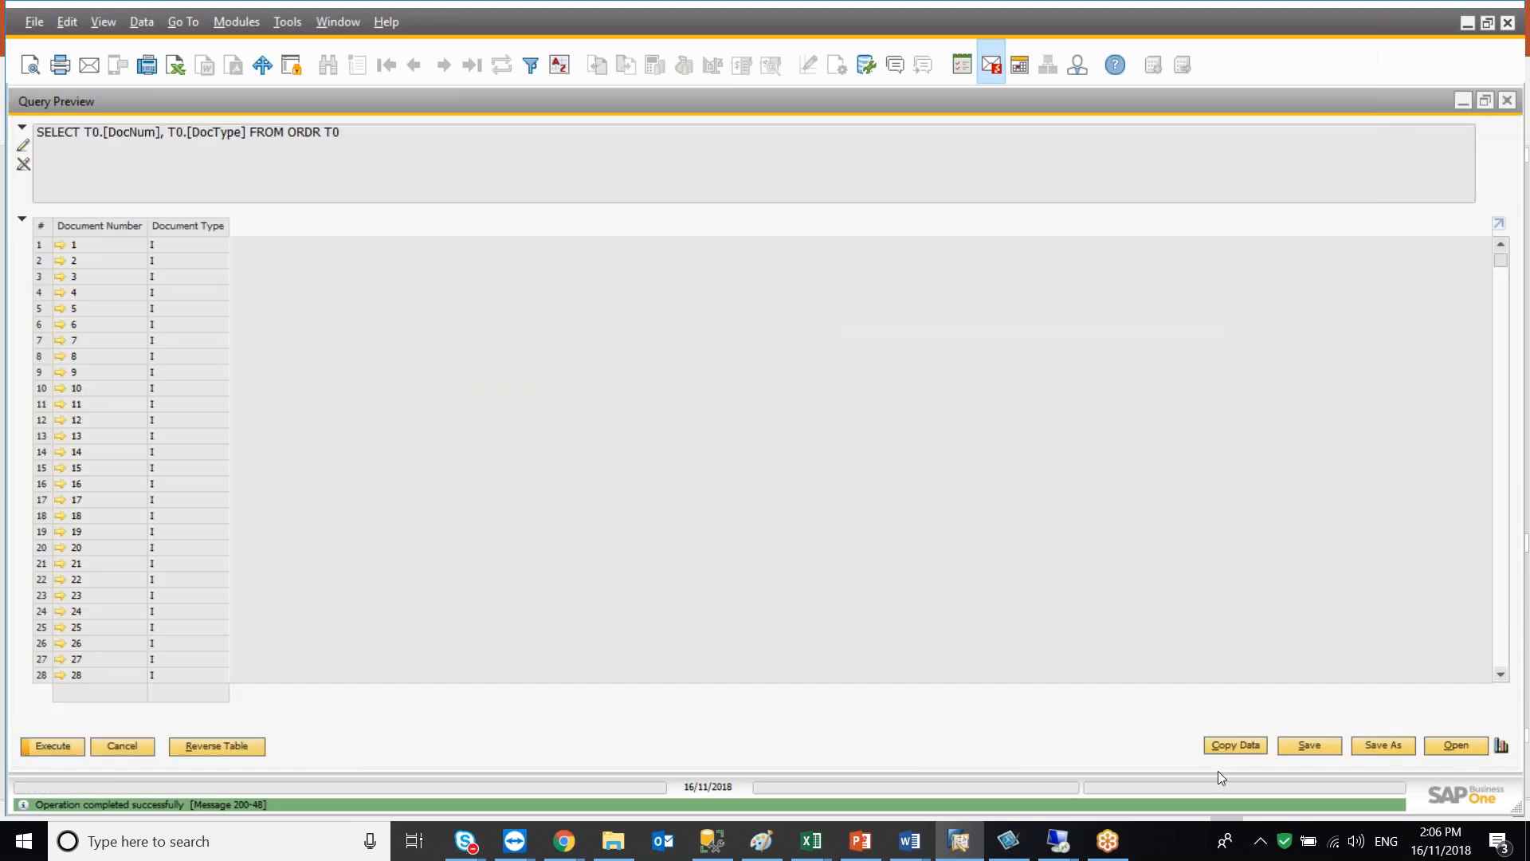
Save the query as Test in the General category, then close the preview and Query Generator
left_click(1306, 745)
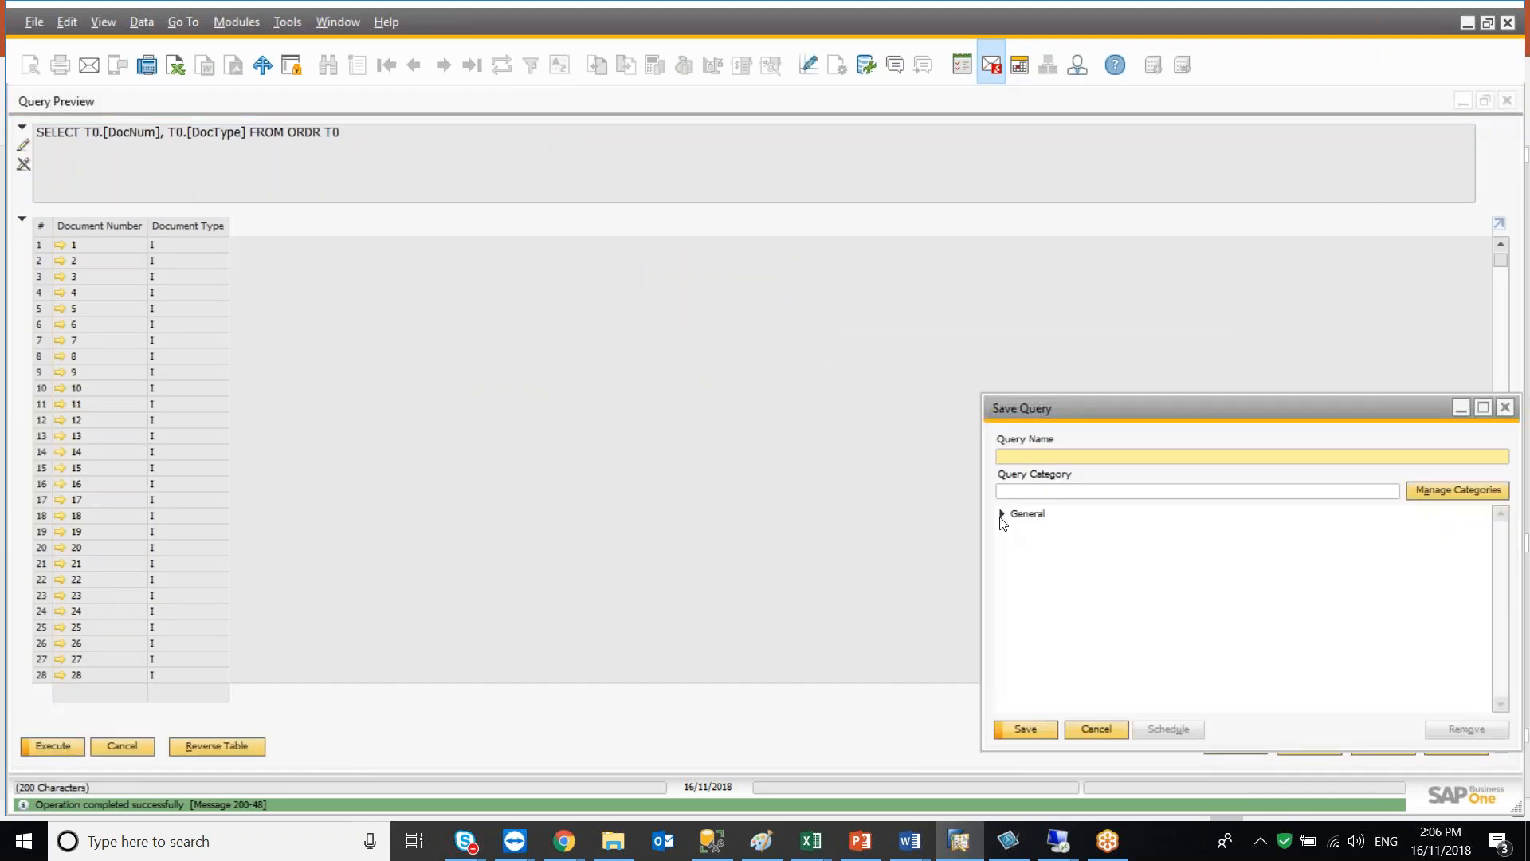
left_click(1036, 516)
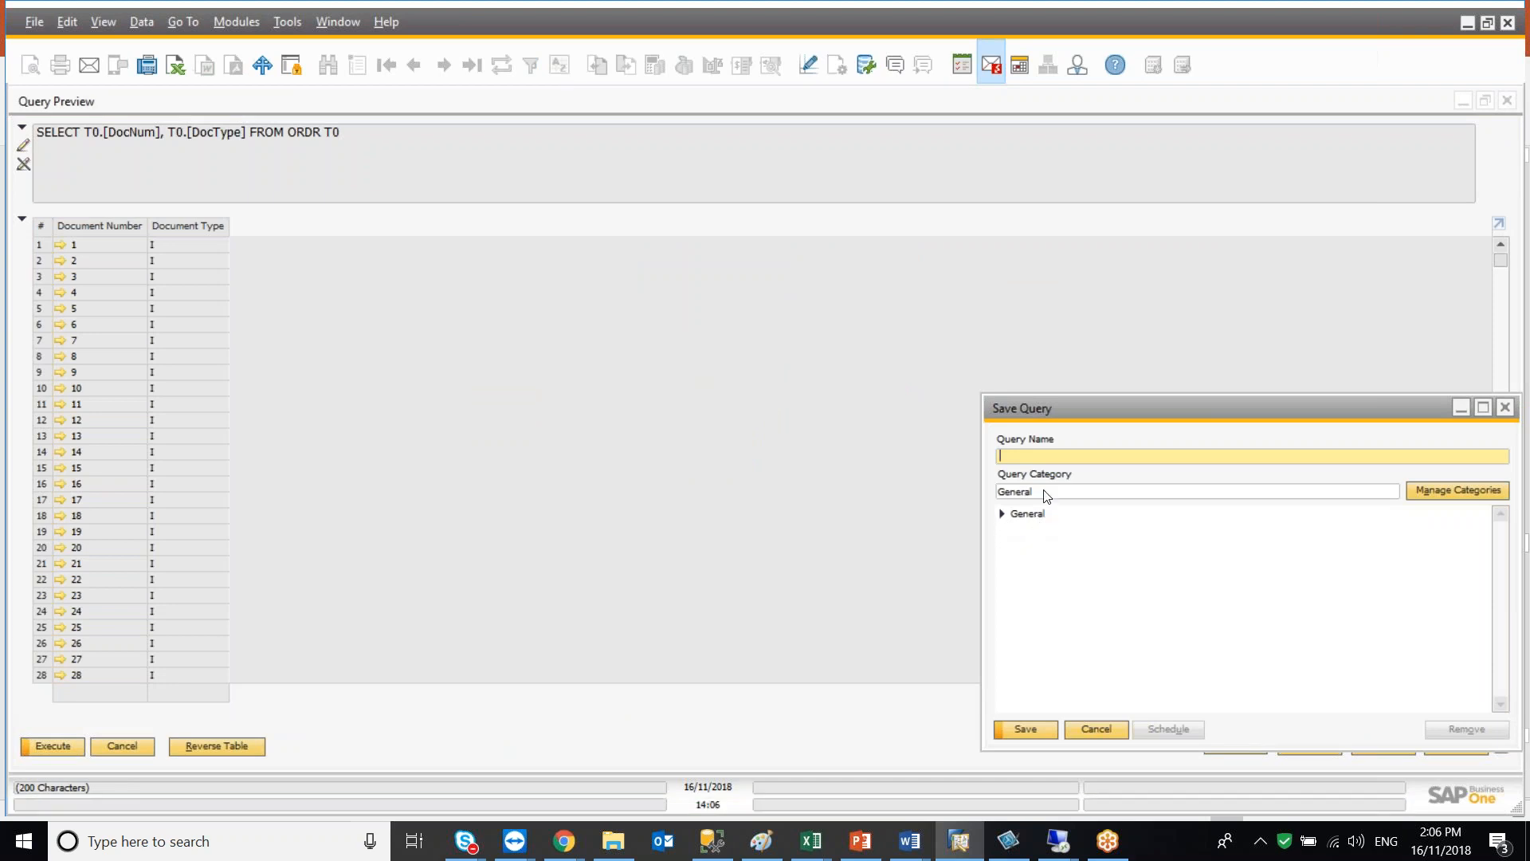
type("Test")
left_click(1026, 729)
left_click(126, 748)
left_click(880, 443)
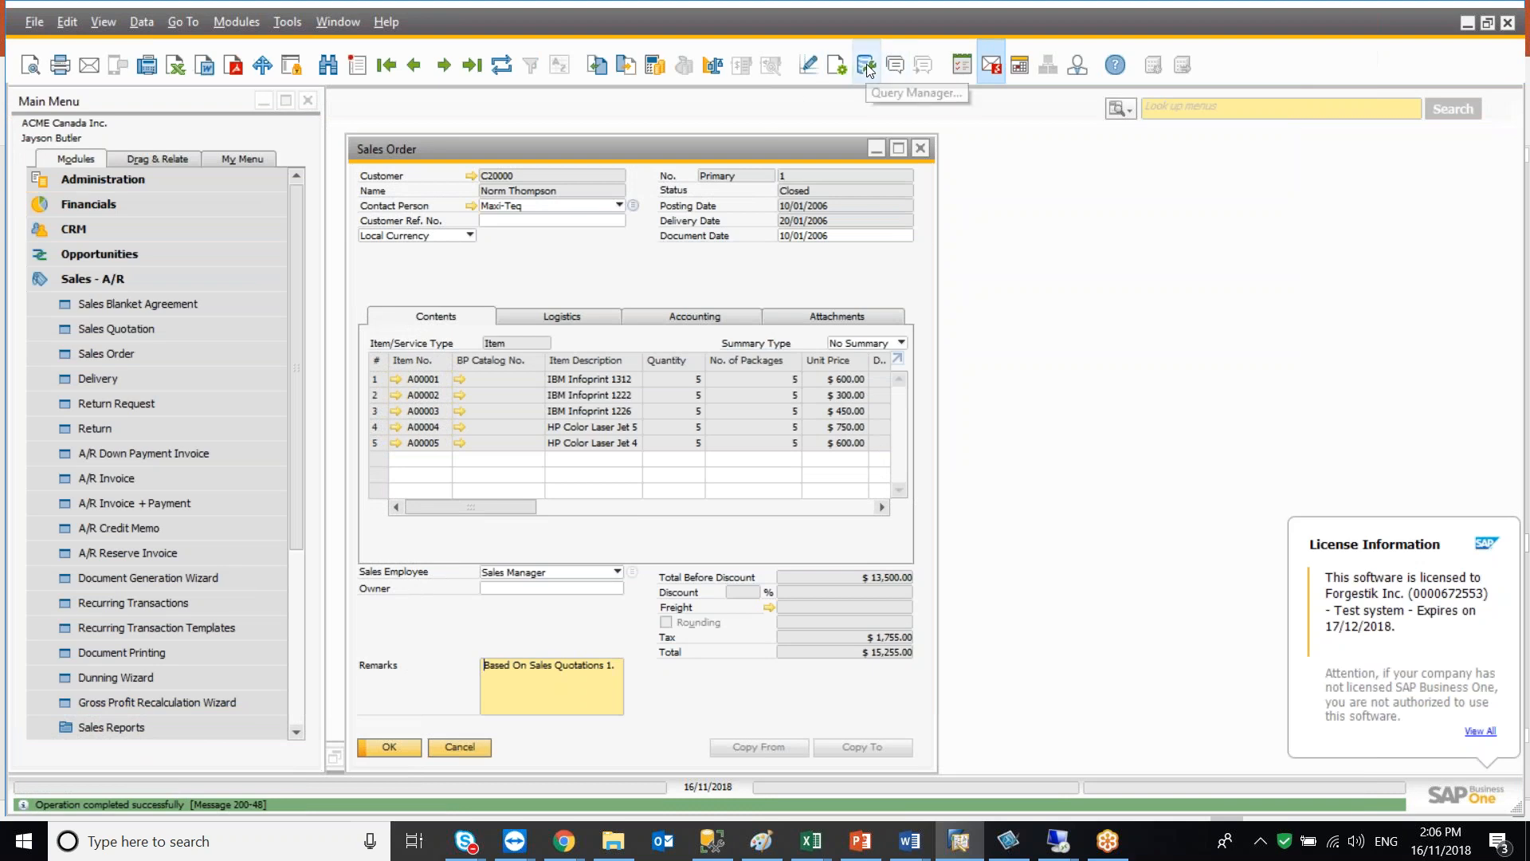
Open the saved Test query from the Query Manager's General category
left_click(288, 21)
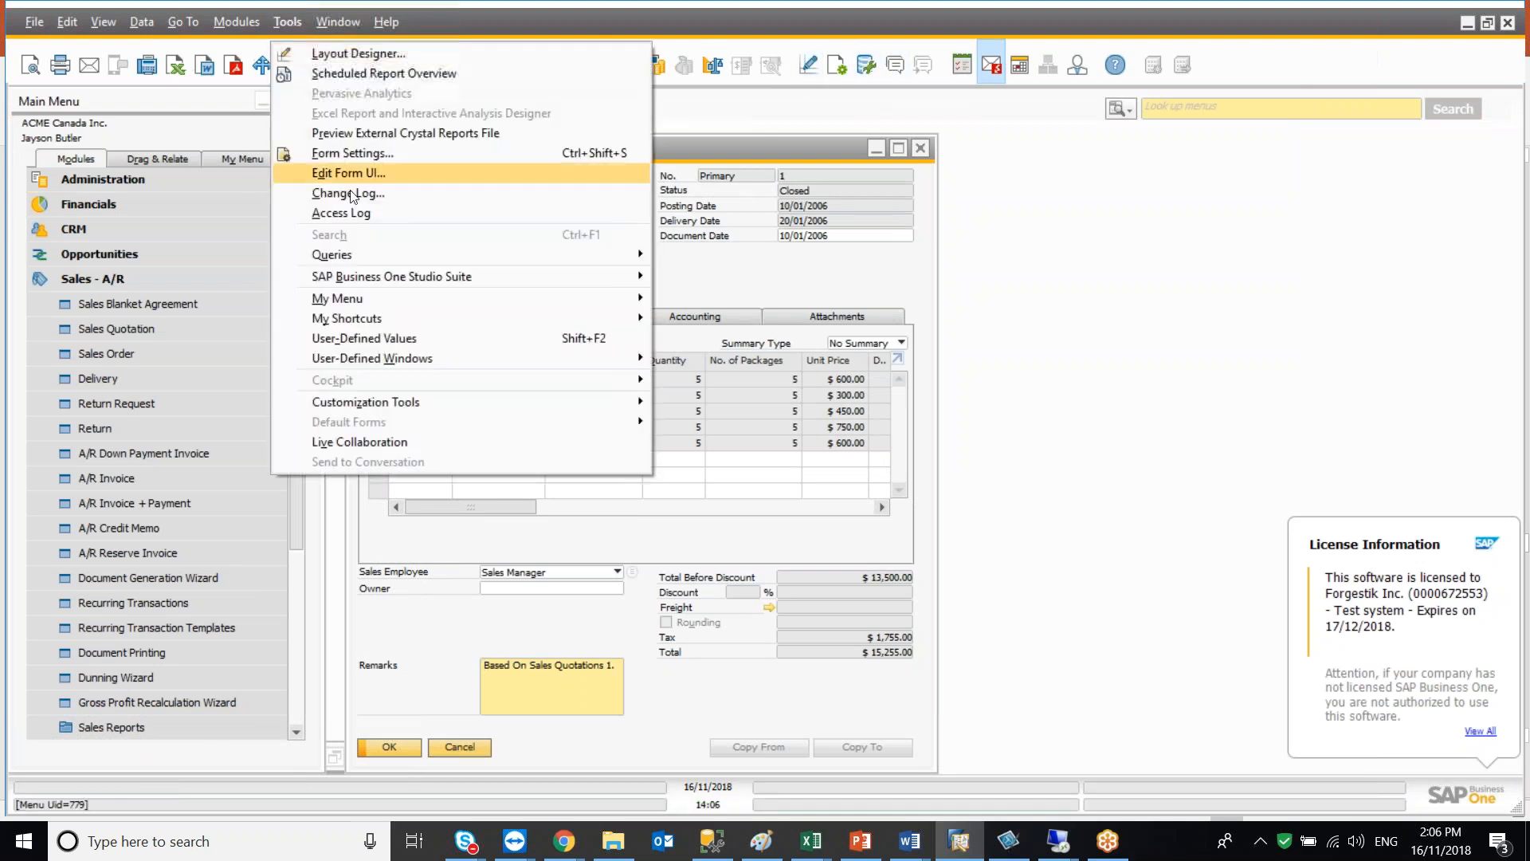
mouse_move(423, 256)
left_click(732, 255)
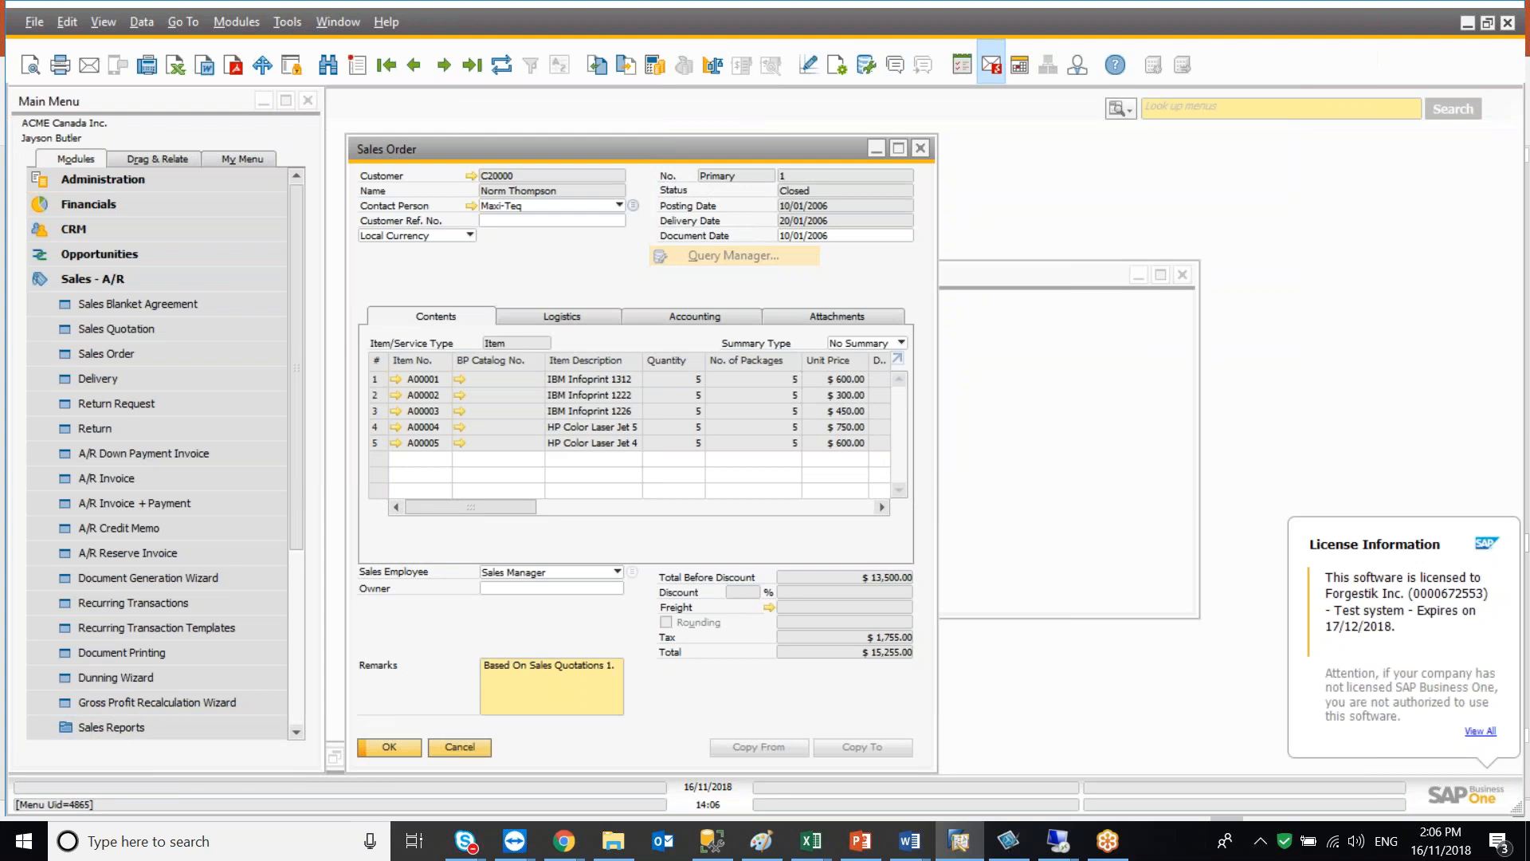
left_click(678, 397)
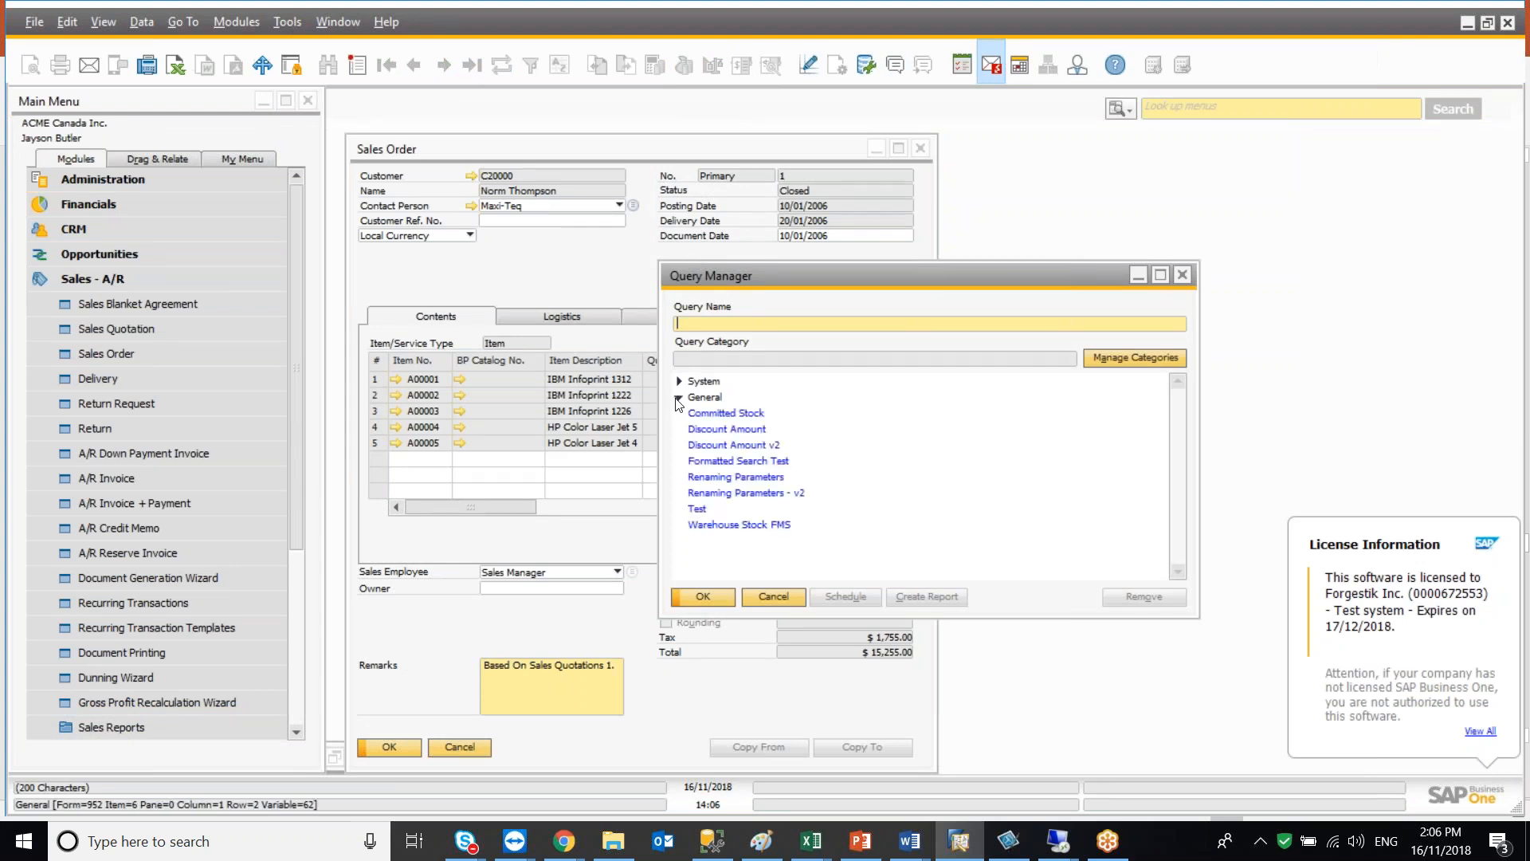
double_click(697, 509)
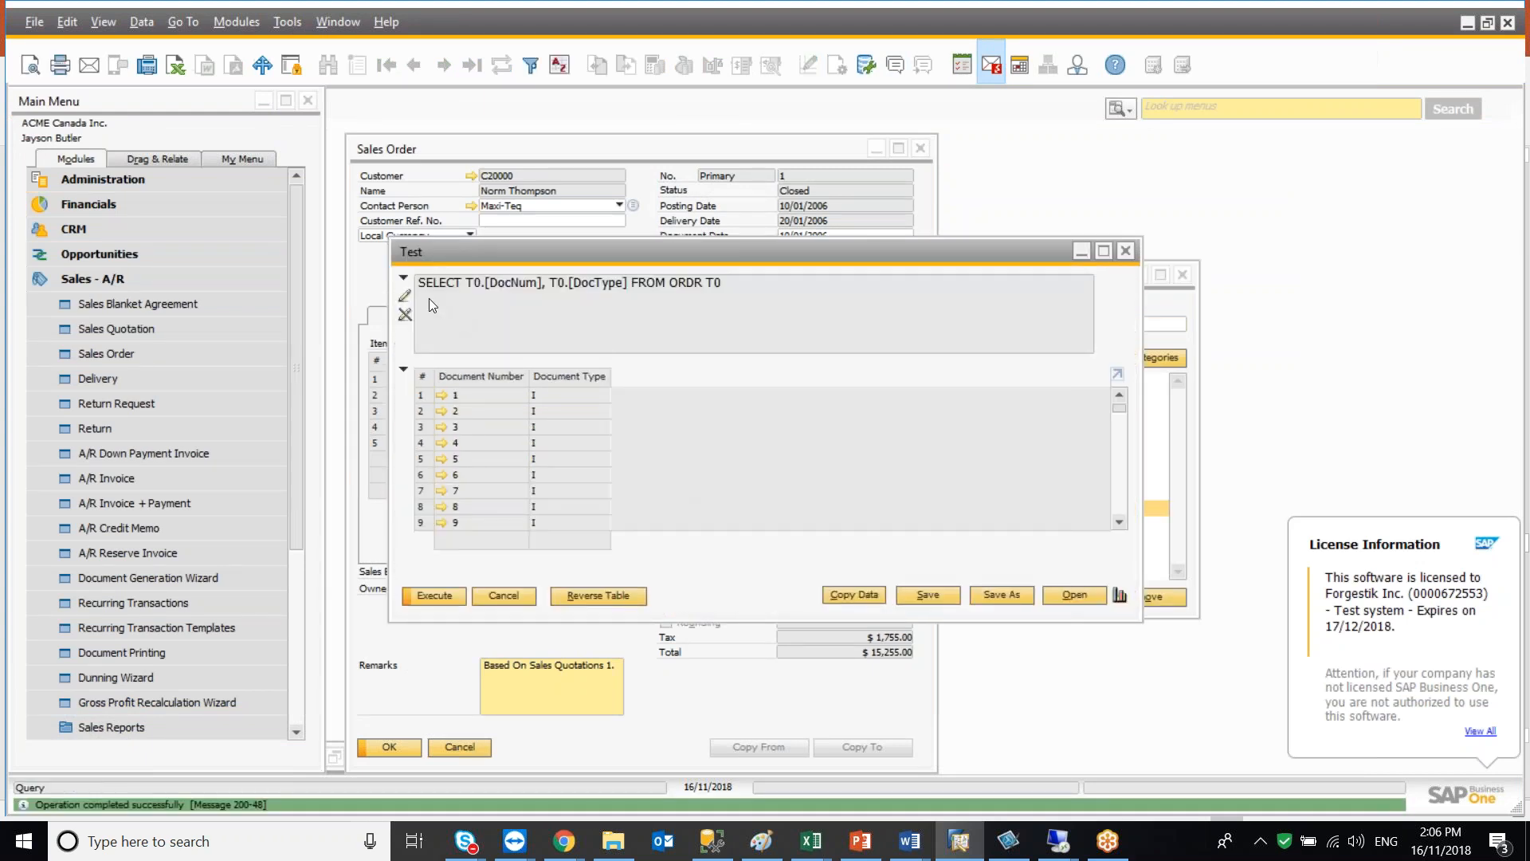
Edit the query text to remove the DocType column, leaving SELECT T0.[DocNum] FROM ORDR T0
left_click(404, 297)
left_click(630, 287)
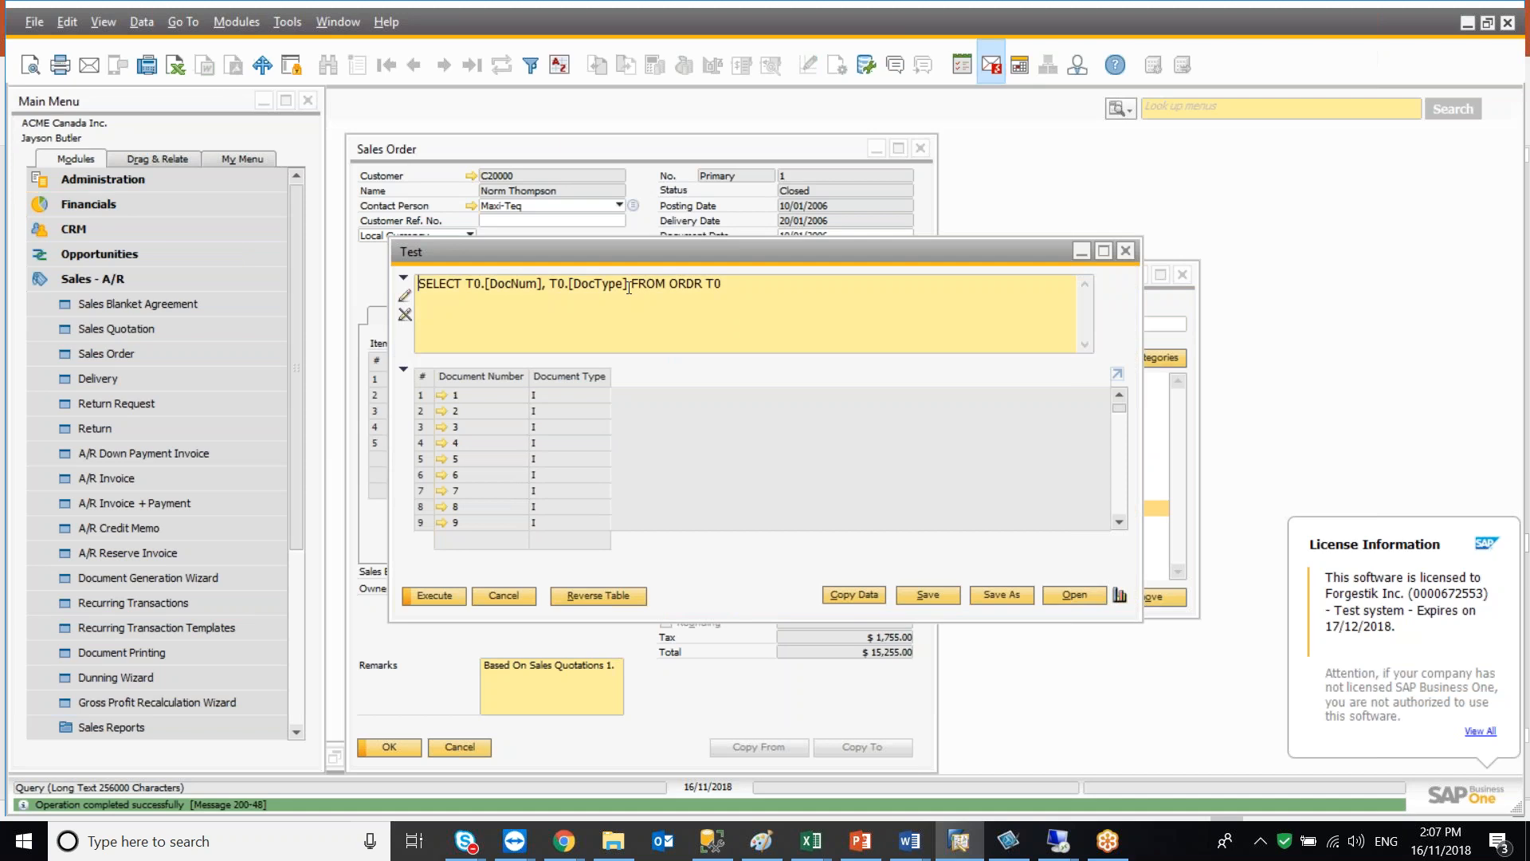
key("BackSpace")
key("BackSpace")
key("BackSpace")
key("BackSpace")
key("BackSpace")
key("BackSpace")
key("BackSpace")
key("BackSpace")
key("BackSpace")
key("BackSpace")
key("BackSpace")
key("BackSpace")
key("BackSpace")
key("BackSpace")
Save the edited query under the new name Test-v2 in the General category
left_click(1017, 591)
left_click(1001, 514)
left_click(1021, 626)
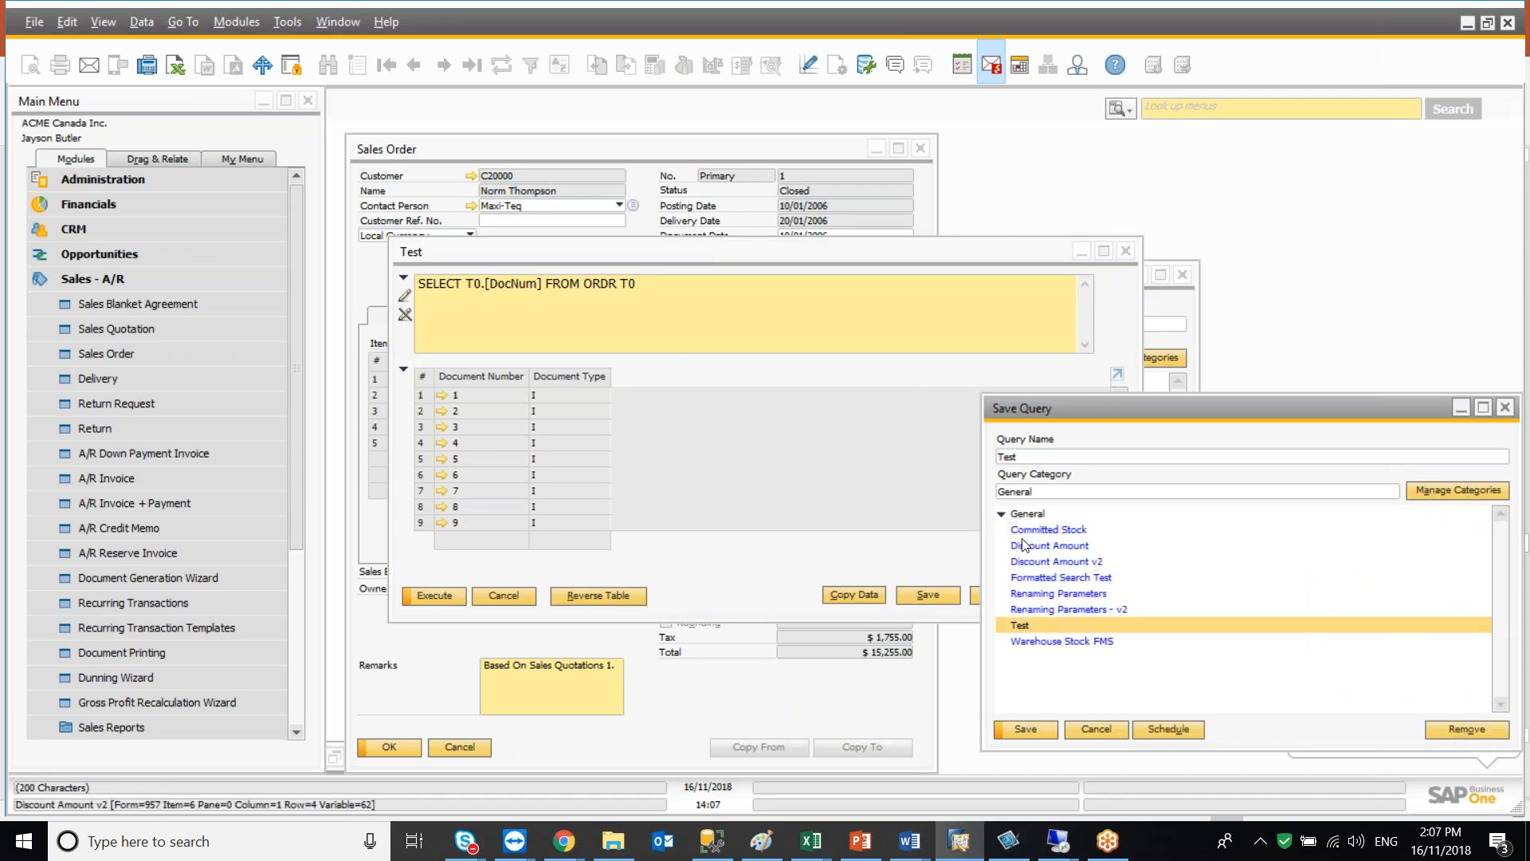
double_click(1033, 458)
left_click(1036, 458)
type("-v2")
key("Return")
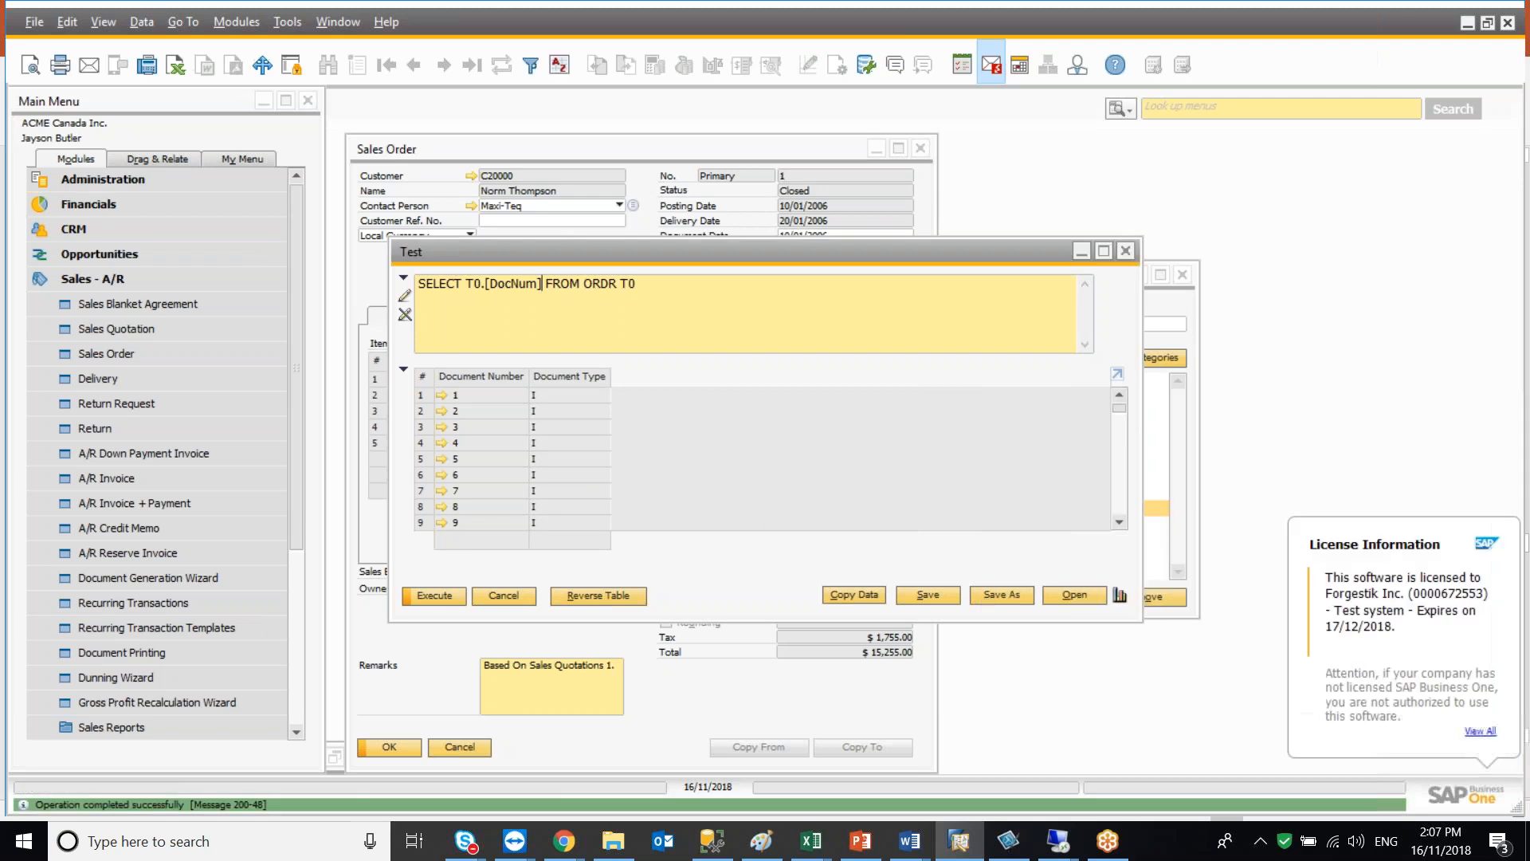
Close the query and browse the saved queries in the Query Manager before cancelling
left_click(495, 596)
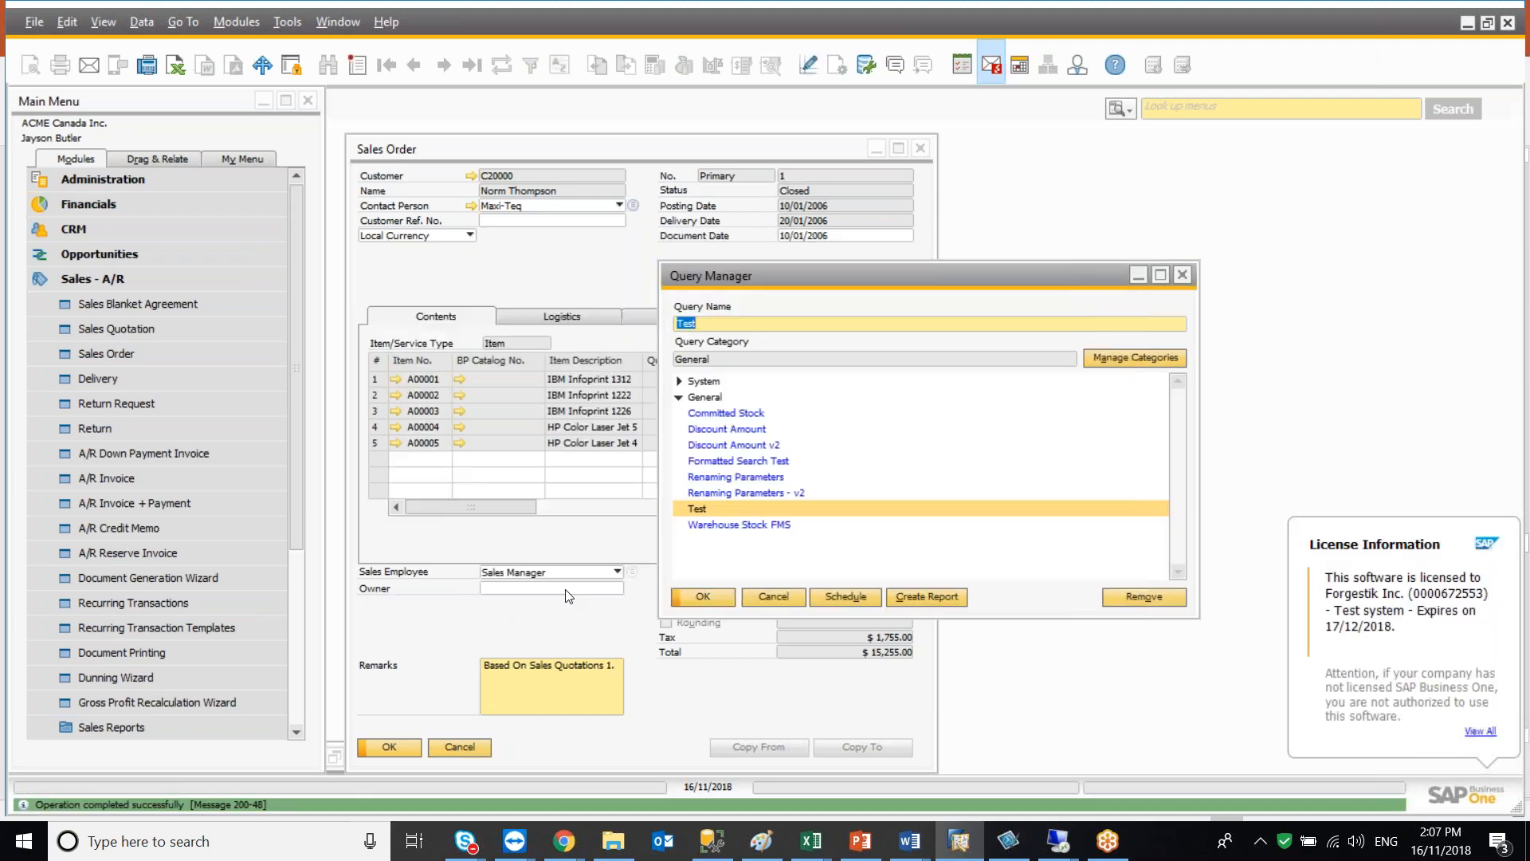
left_click(720, 494)
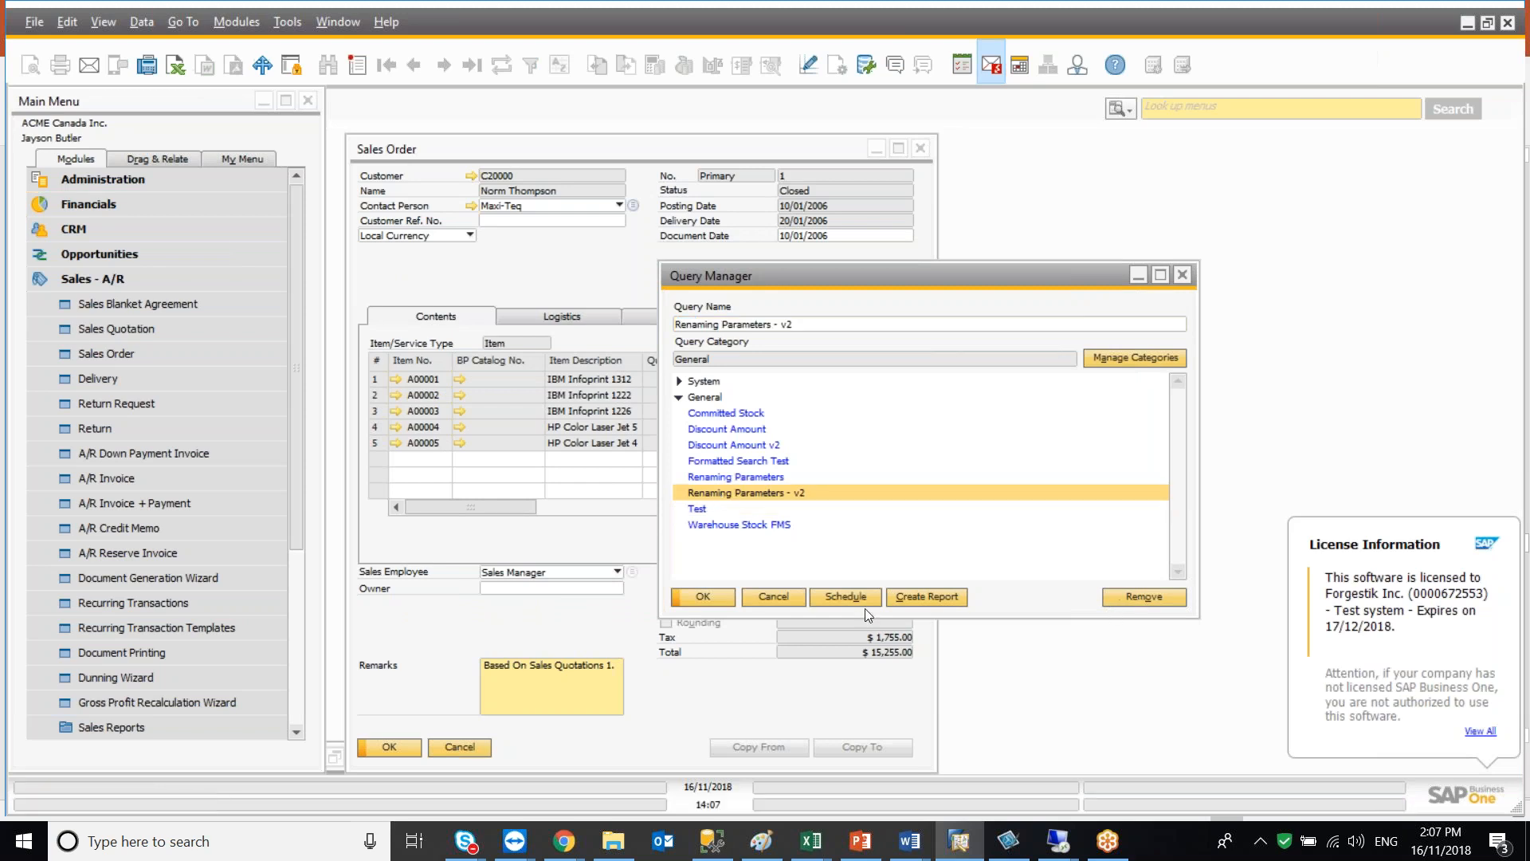
left_click(775, 597)
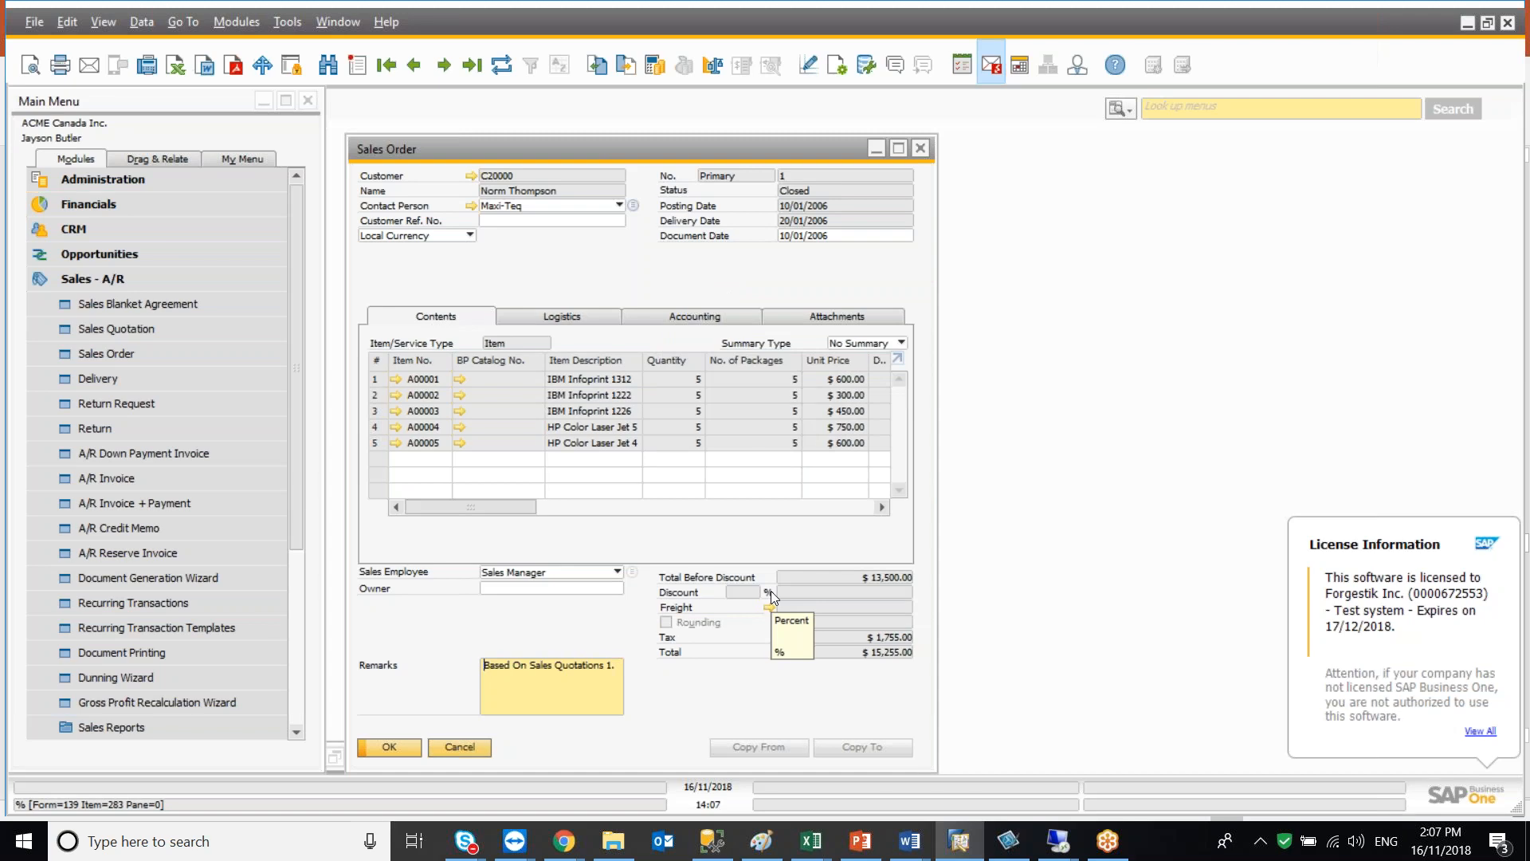
Reopen the Query Manager and check the Test and Test-v2 queries in the General category
left_click(870, 66)
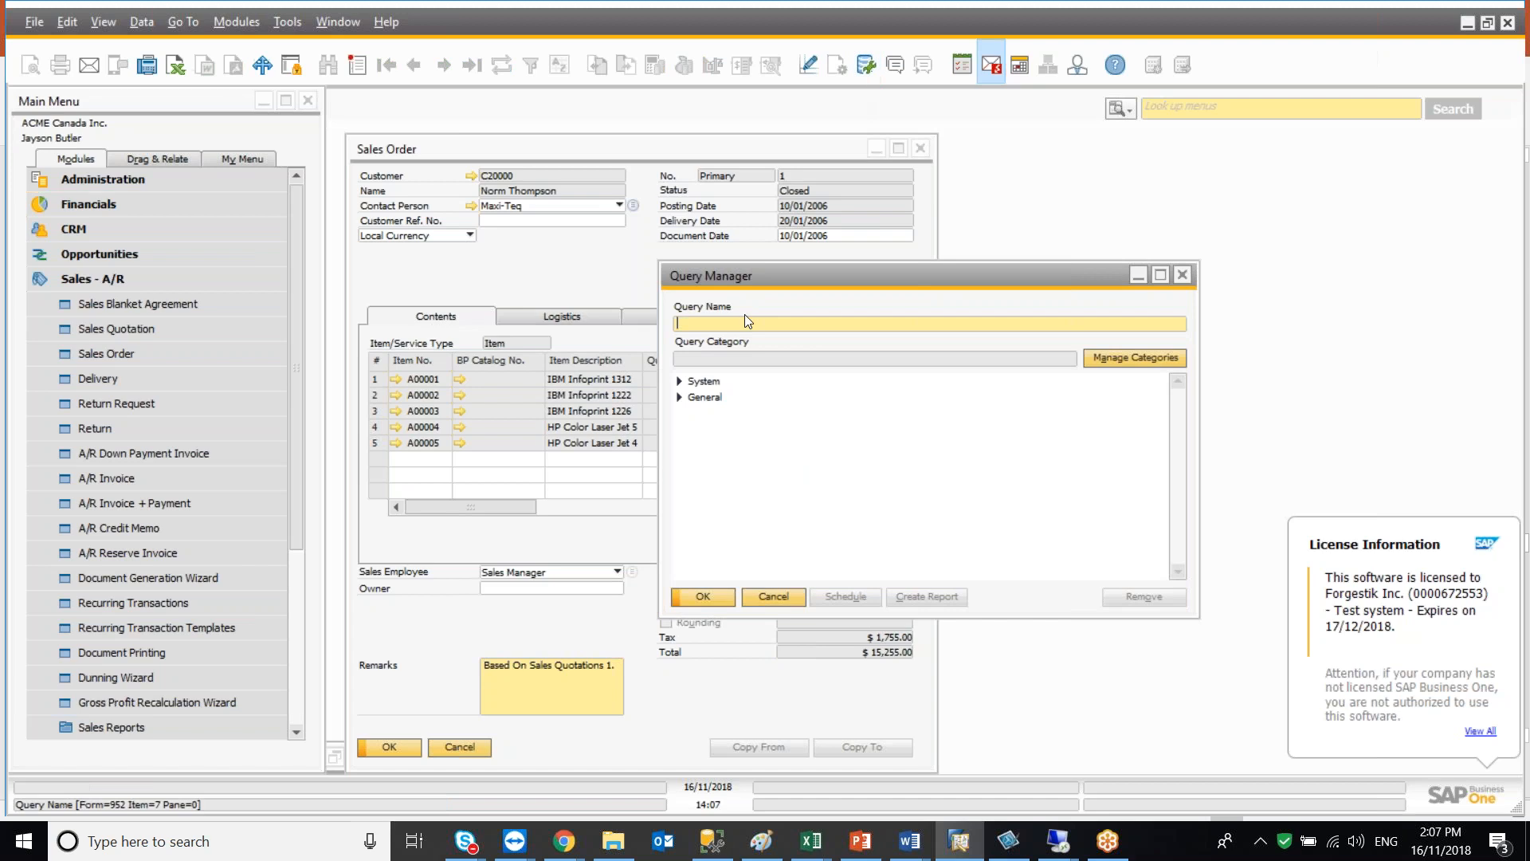
left_click(680, 398)
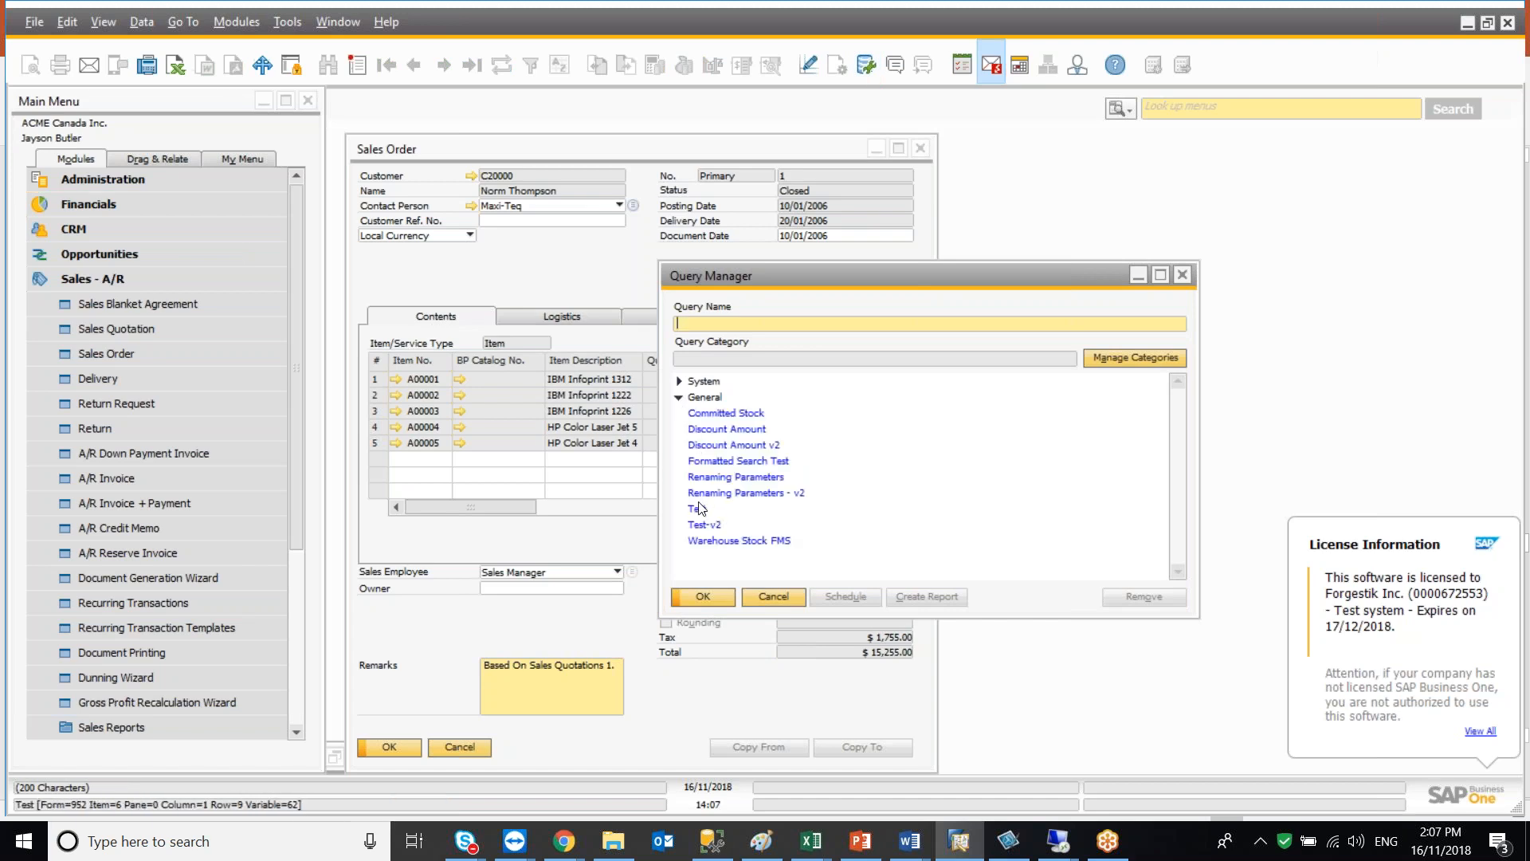
double_click(699, 507)
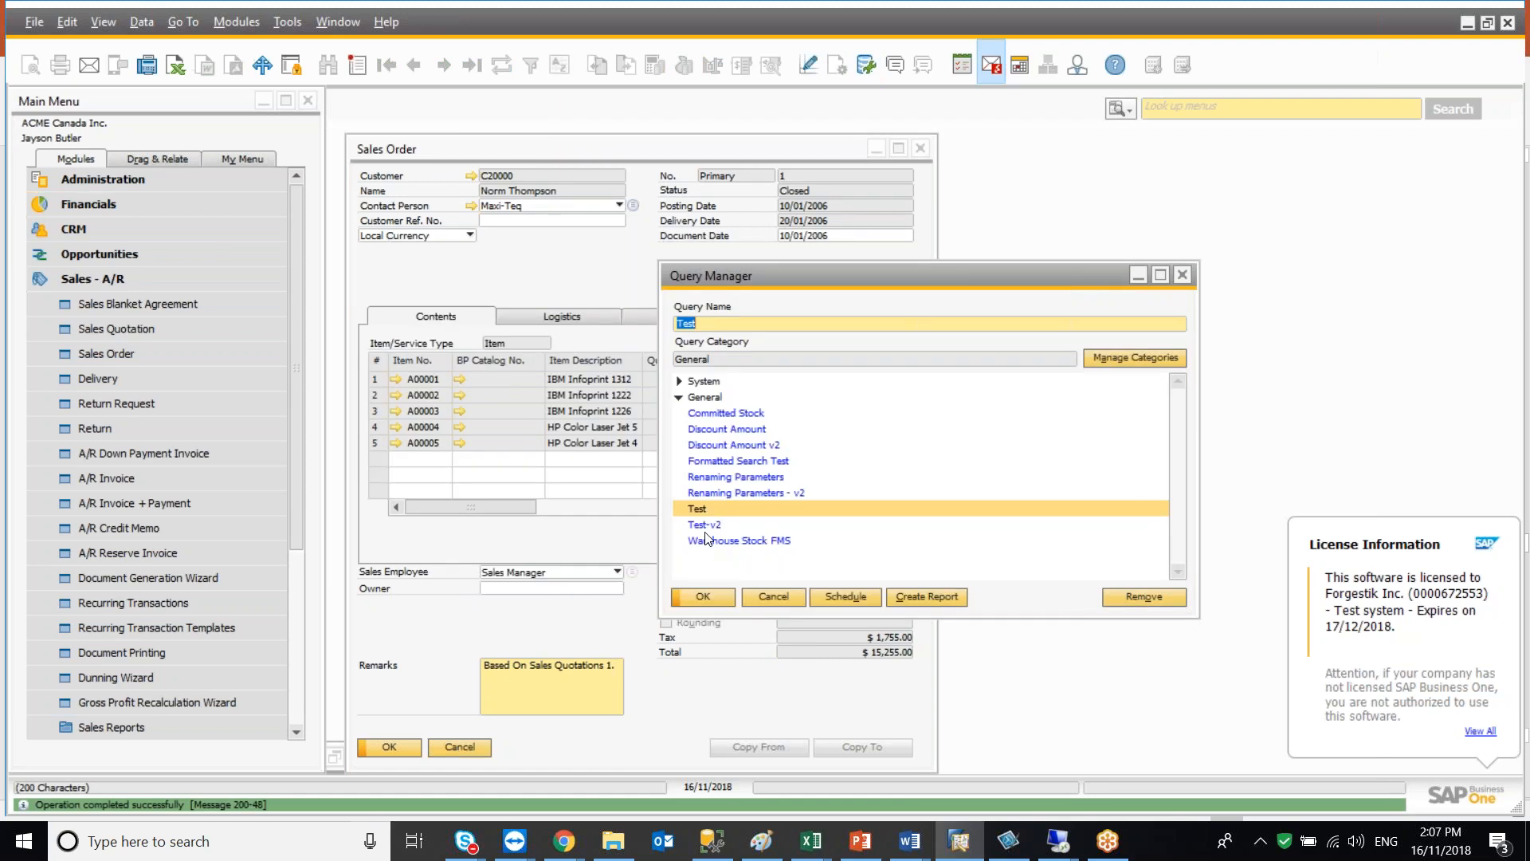
double_click(704, 528)
key("Escape")
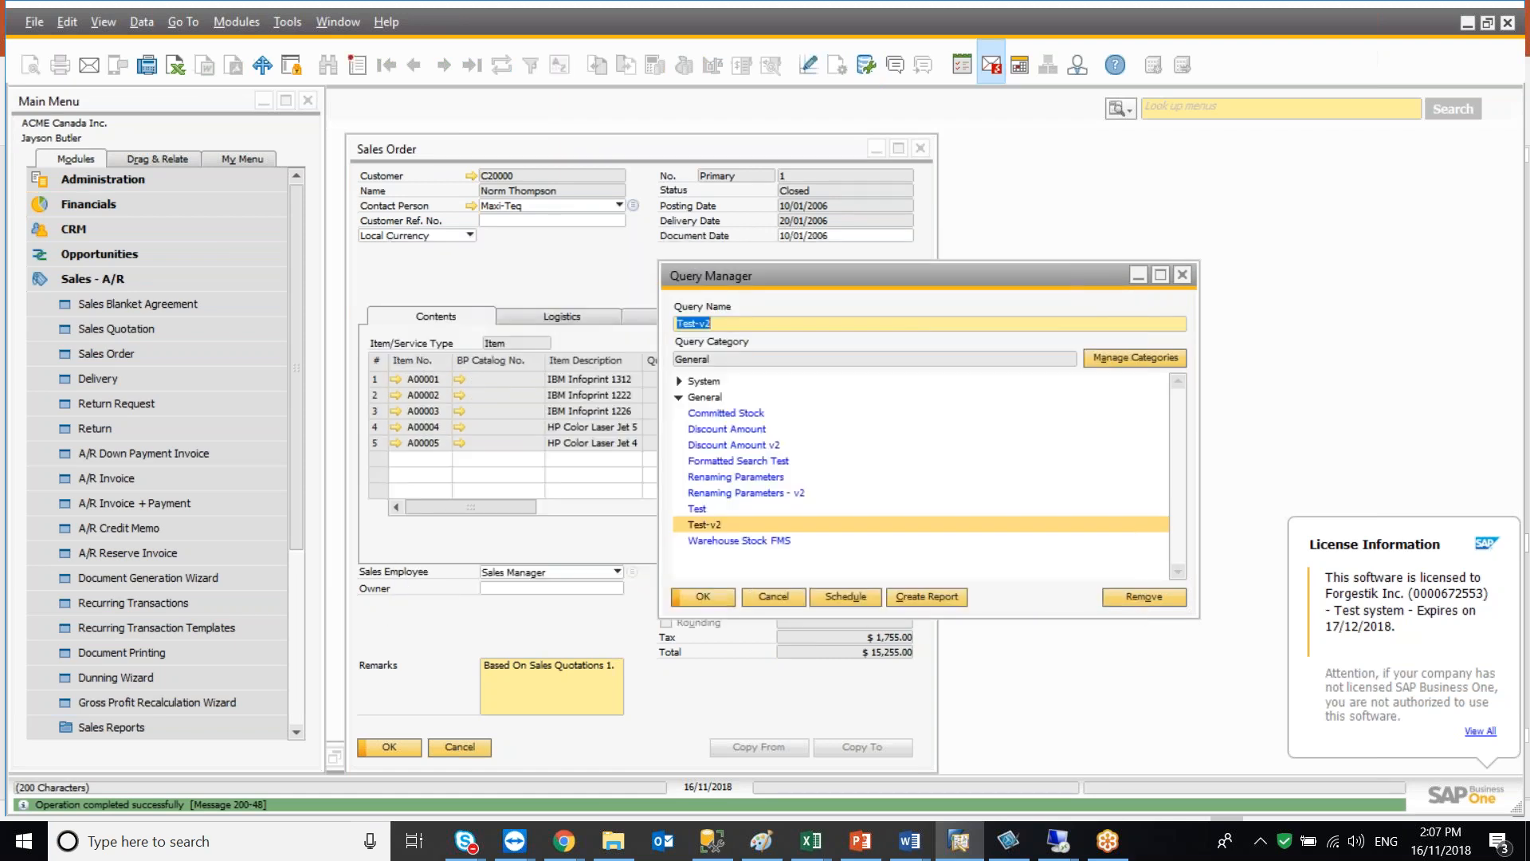
left_click(679, 397)
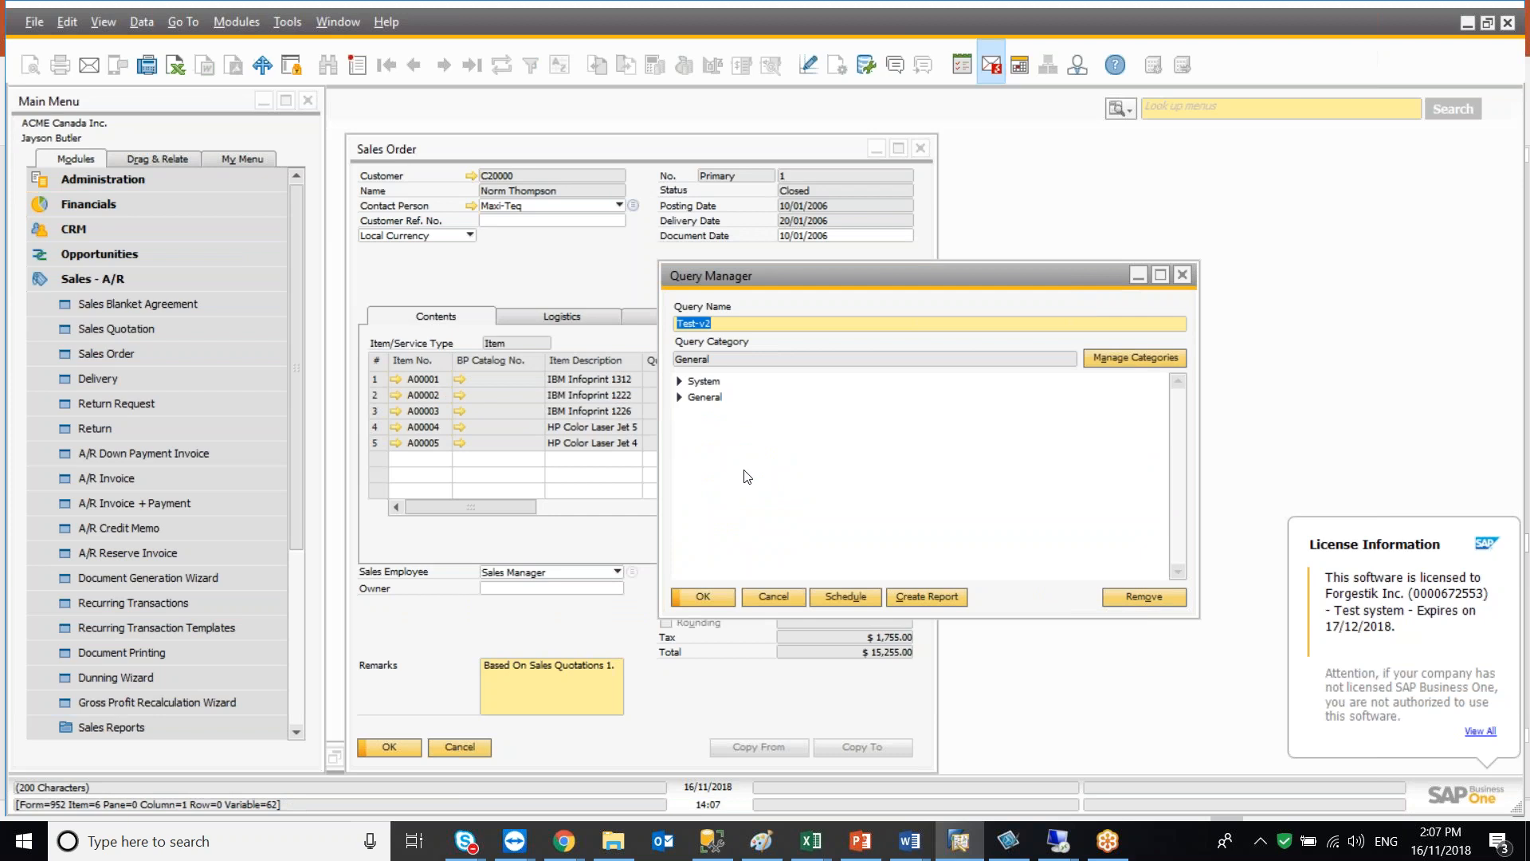